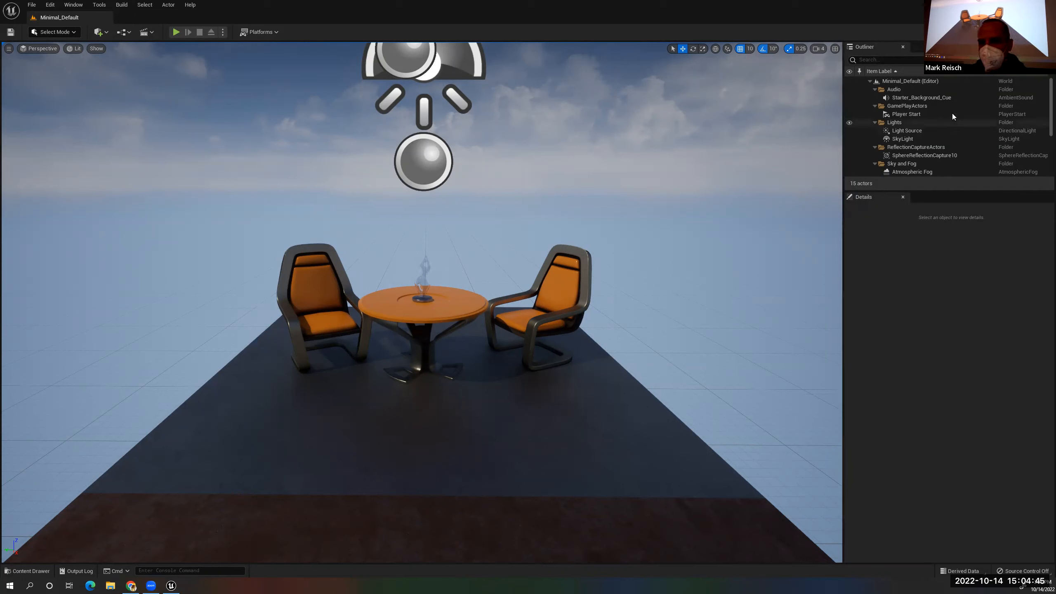
# Delete all actors in the StaticMeshes folder together with the GlobalPostProcessVolume and the SphereReflectionCapture outside the folders
pyautogui.scroll(-5, 935, 163)
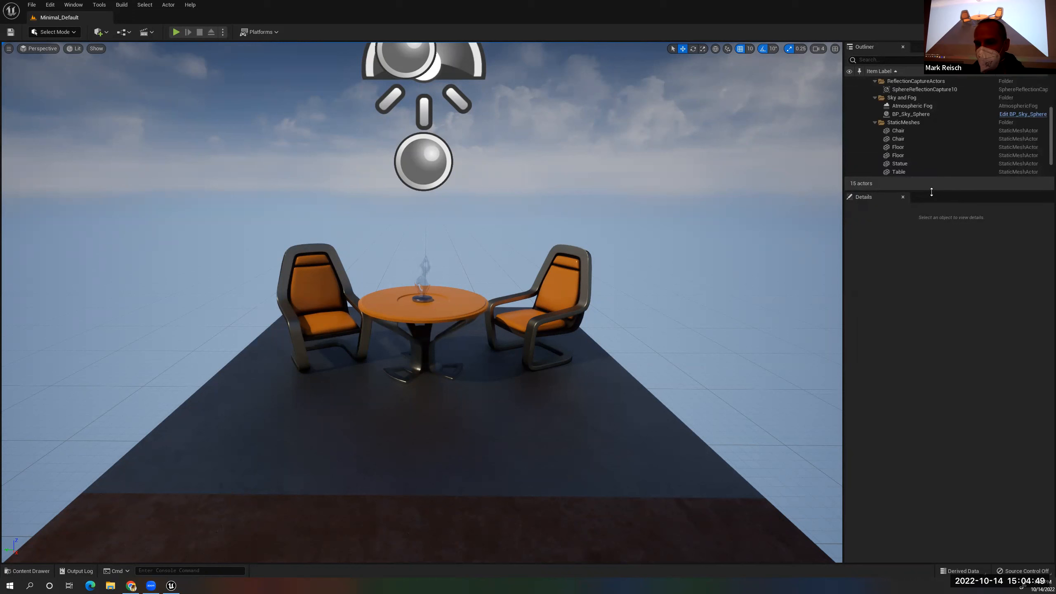
pyautogui.moveTo(939, 306); pyautogui.dragTo(936, 365)
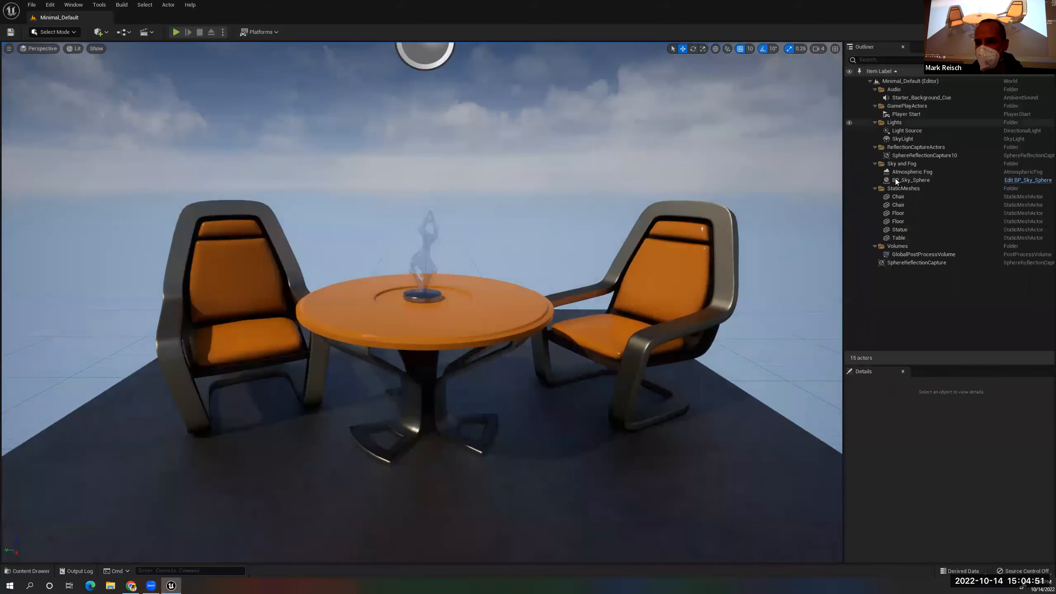
pyautogui.click(897, 188)
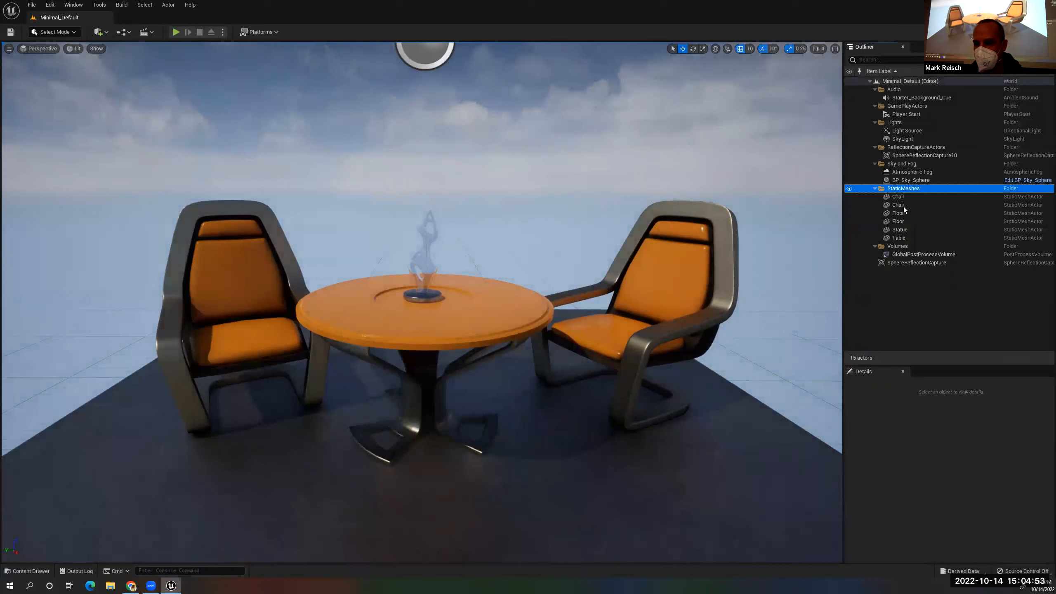
pyautogui.keyDown('shift'); pyautogui.click(902, 263); pyautogui.keyUp('shift')
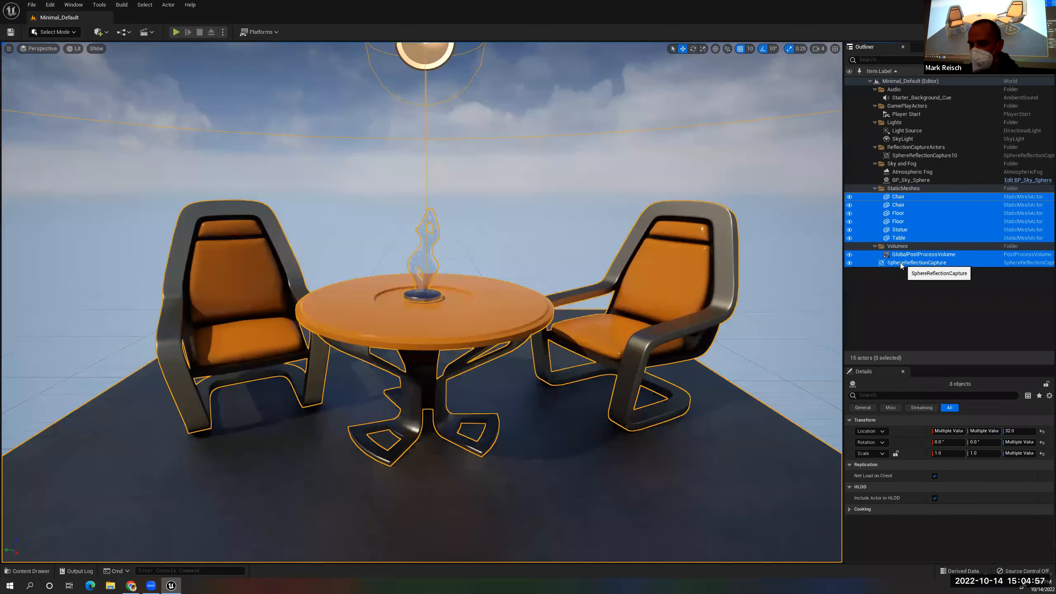
pyautogui.press('Delete')
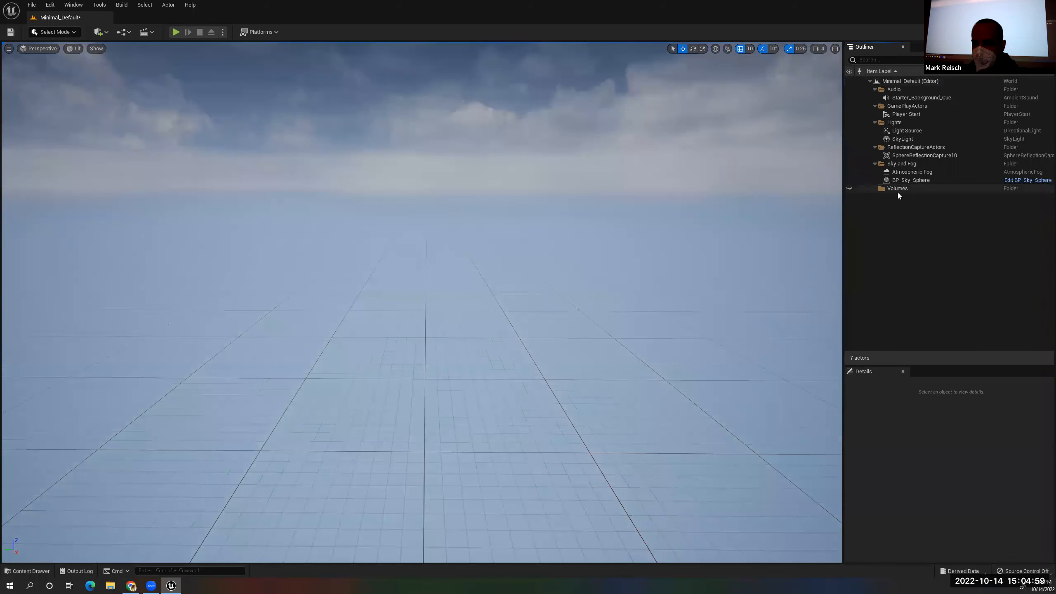
# Remove the empty Volumes folder and the Sky and Fog folder, and delete the Atmospheric Fog actor while keeping BP_Sky_Sphere
pyautogui.click(898, 186)
pyautogui.press('Delete')
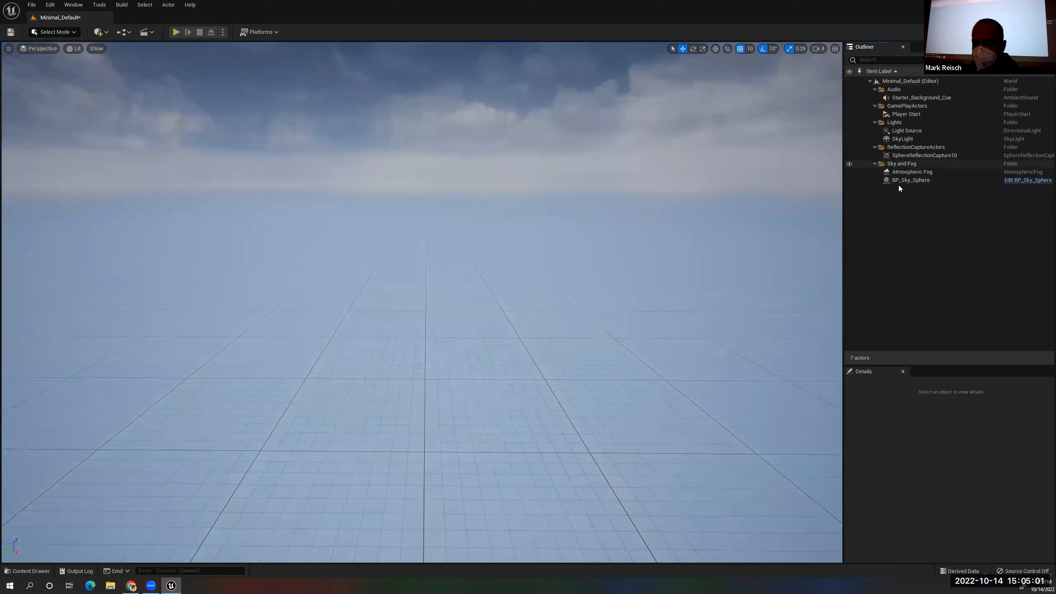
pyautogui.click(899, 165)
pyautogui.press('Delete')
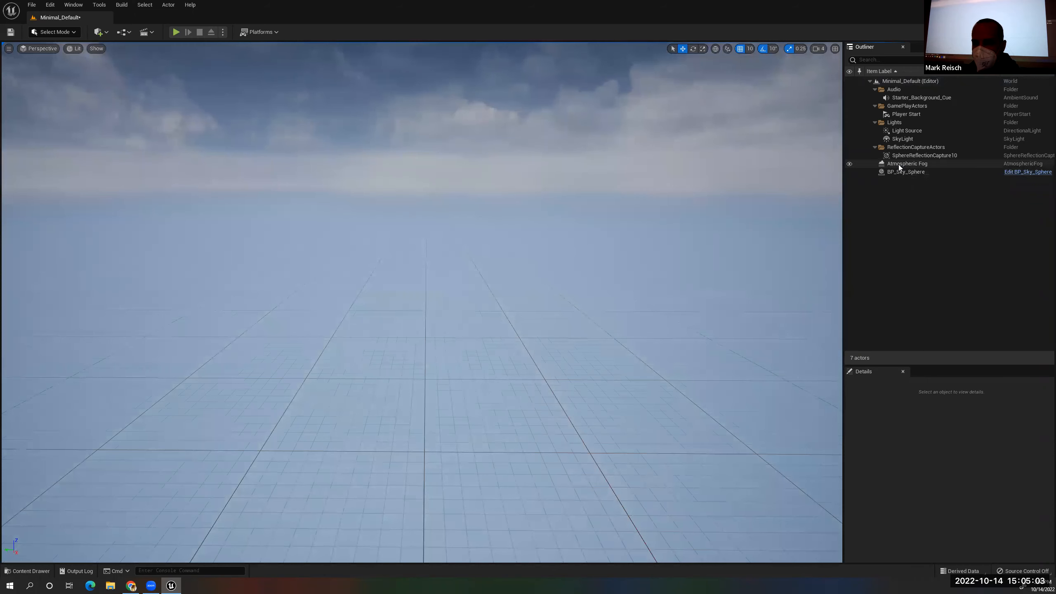
pyautogui.click(898, 164)
pyautogui.press('Delete')
pyautogui.click(899, 164)
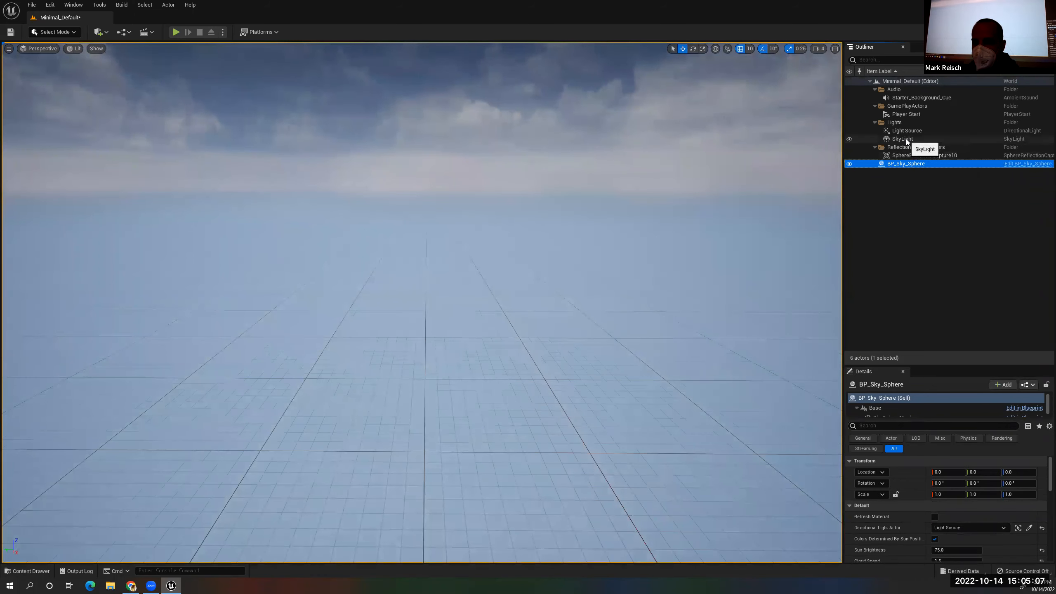
# Delete the Player Start actor and the GamePlayActors folder from the level
pyautogui.click(905, 107)
pyautogui.click(903, 110)
pyautogui.press('Delete')
pyautogui.click(903, 109)
pyautogui.press('Delete')
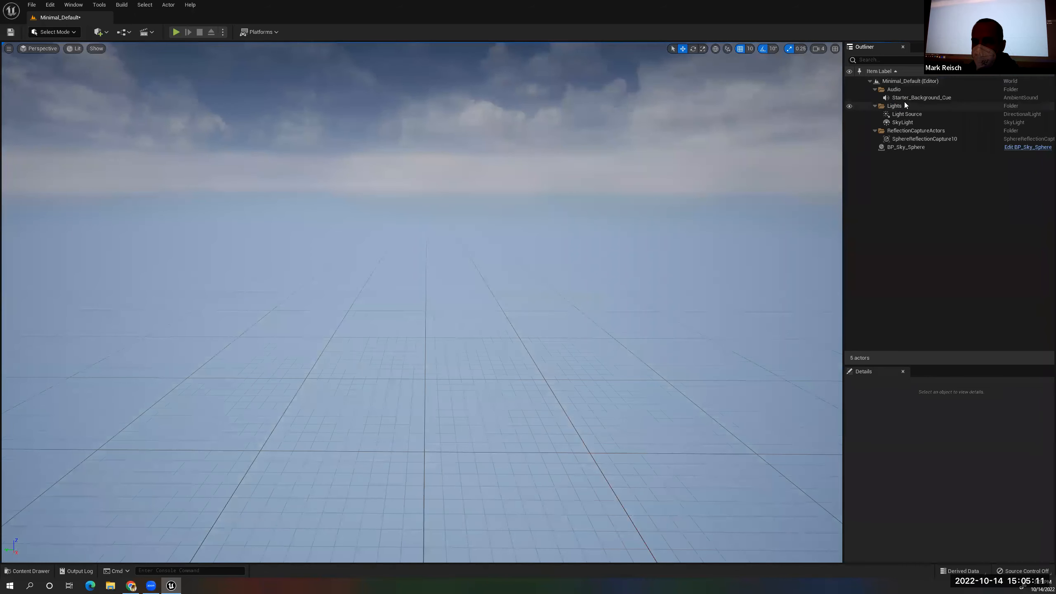
# Delete the Starter_Background_Cue sound actor and its Audio folder from the level
pyautogui.click(917, 99)
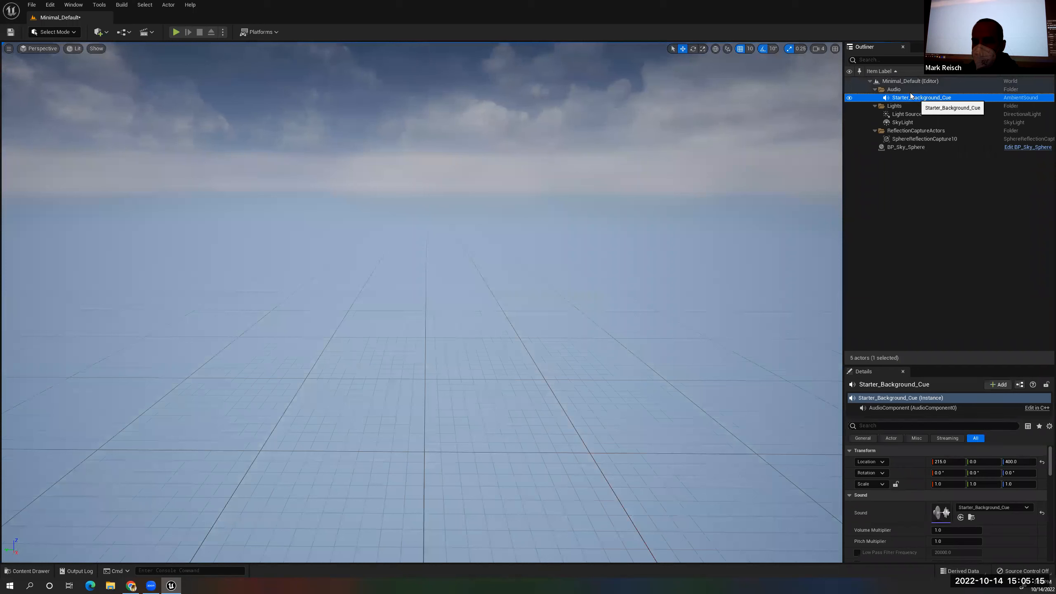
pyautogui.press('Delete')
pyautogui.click(908, 90)
pyautogui.press('Delete')
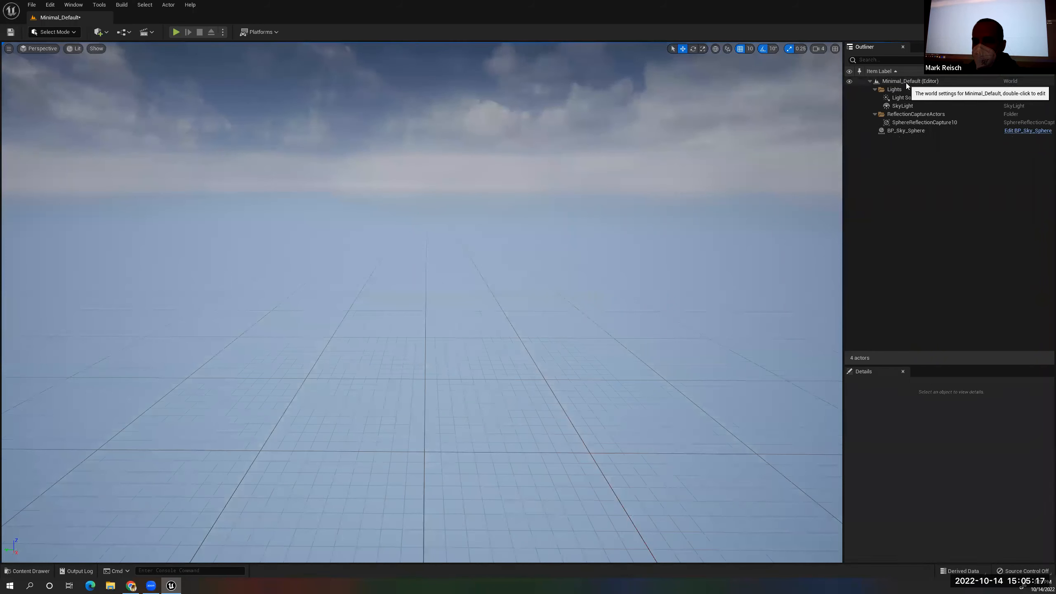
pyautogui.click(905, 83)
pyautogui.click(904, 158)
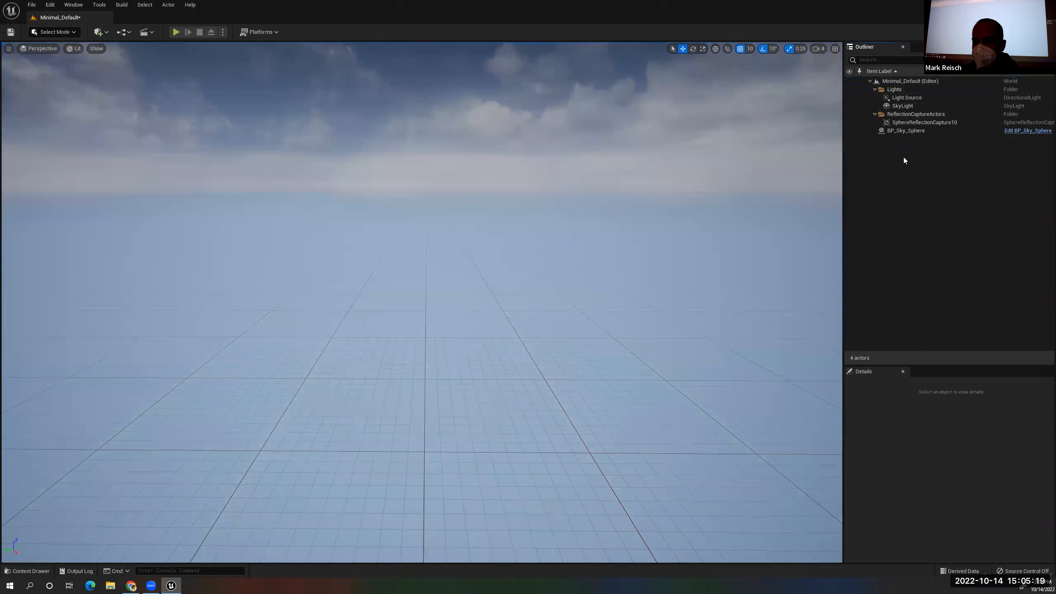
pyautogui.click(110, 585)
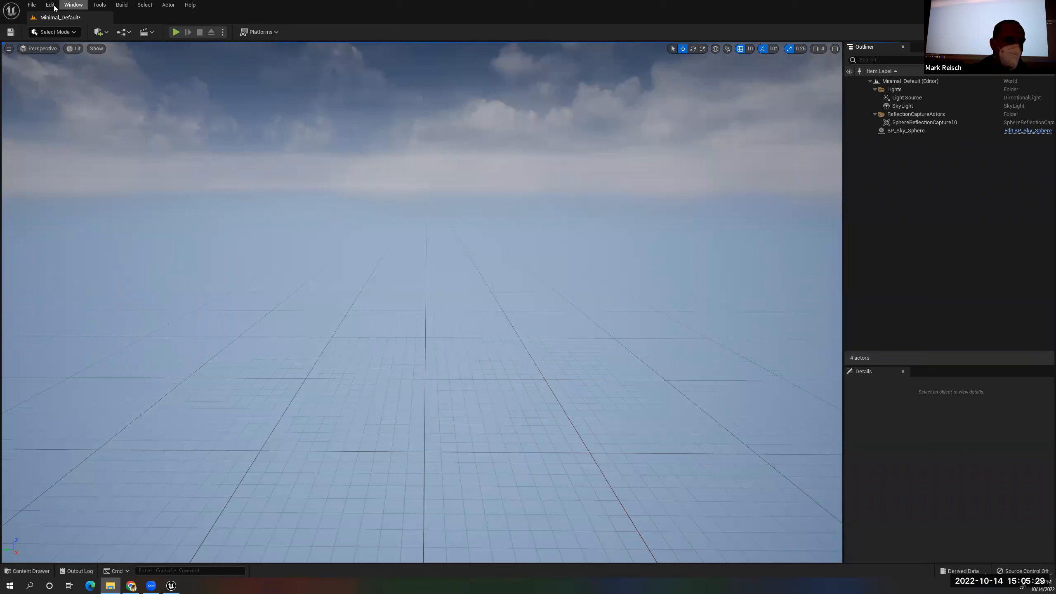
pyautogui.click(31, 5)
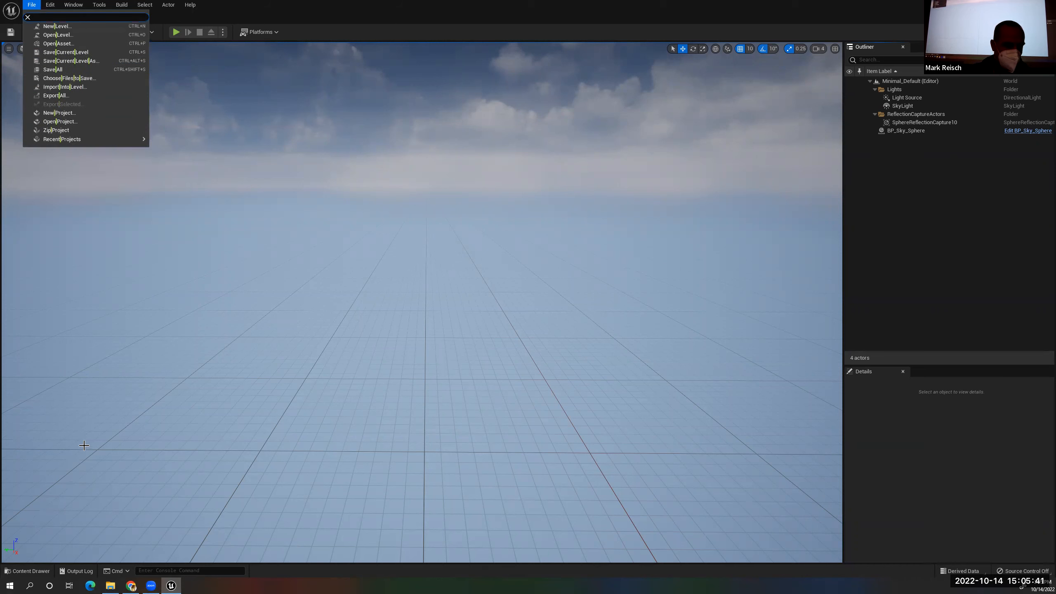
pyautogui.click(259, 576)
# Create a new folder named Rig inside the project's Content folder
pyautogui.hotkey('ctrl', 'space')
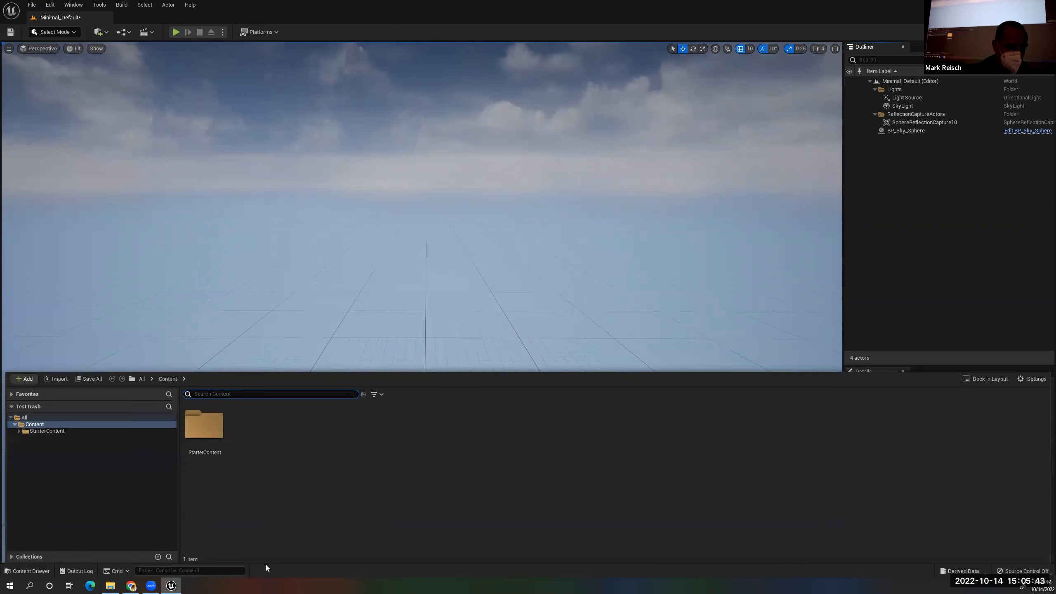
pyautogui.rightClick(262, 431)
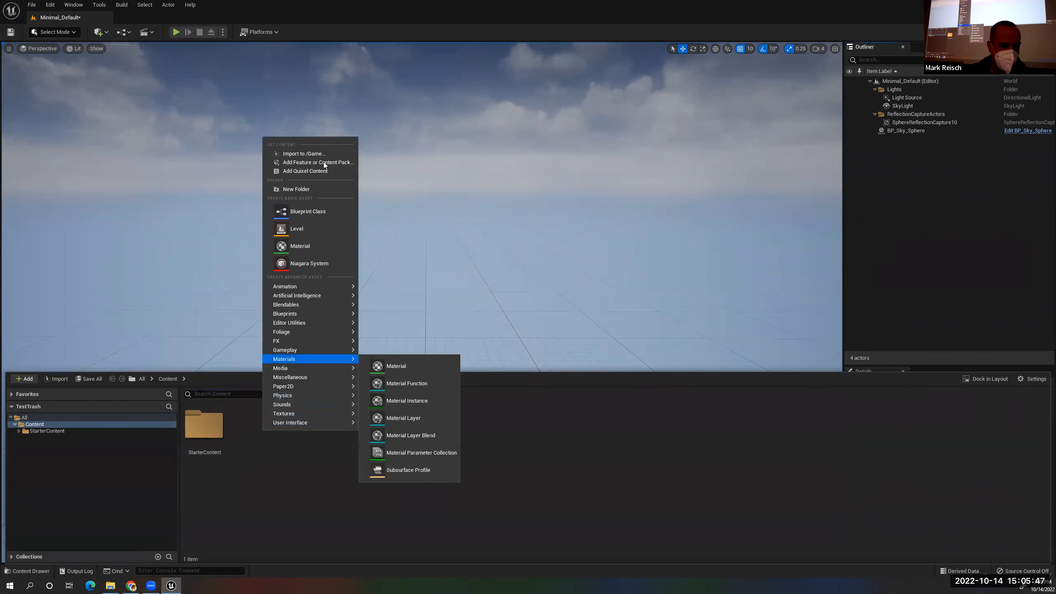
pyautogui.moveTo(313, 287)
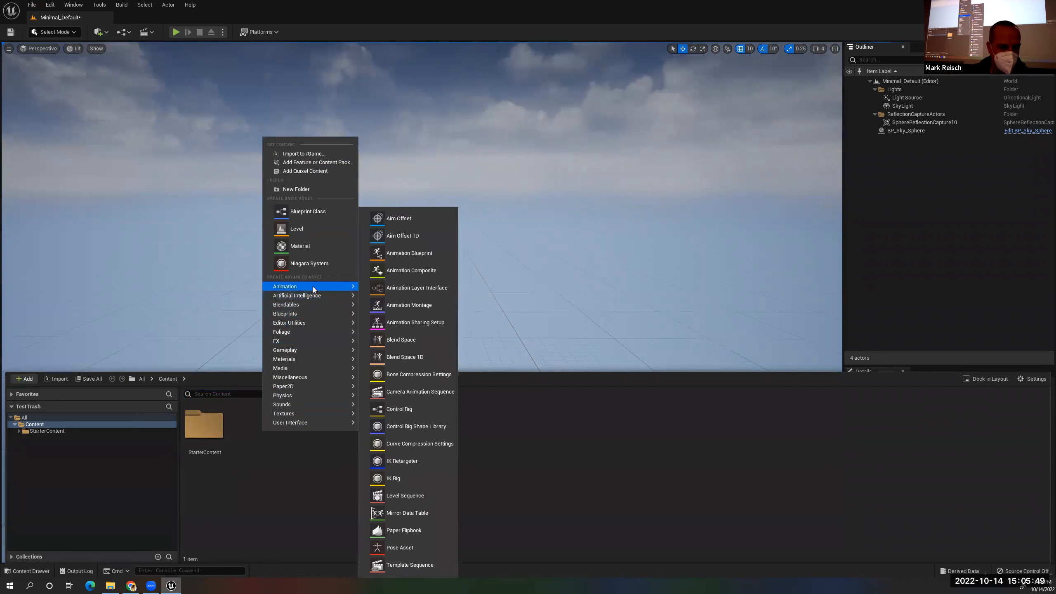
pyautogui.click(307, 189)
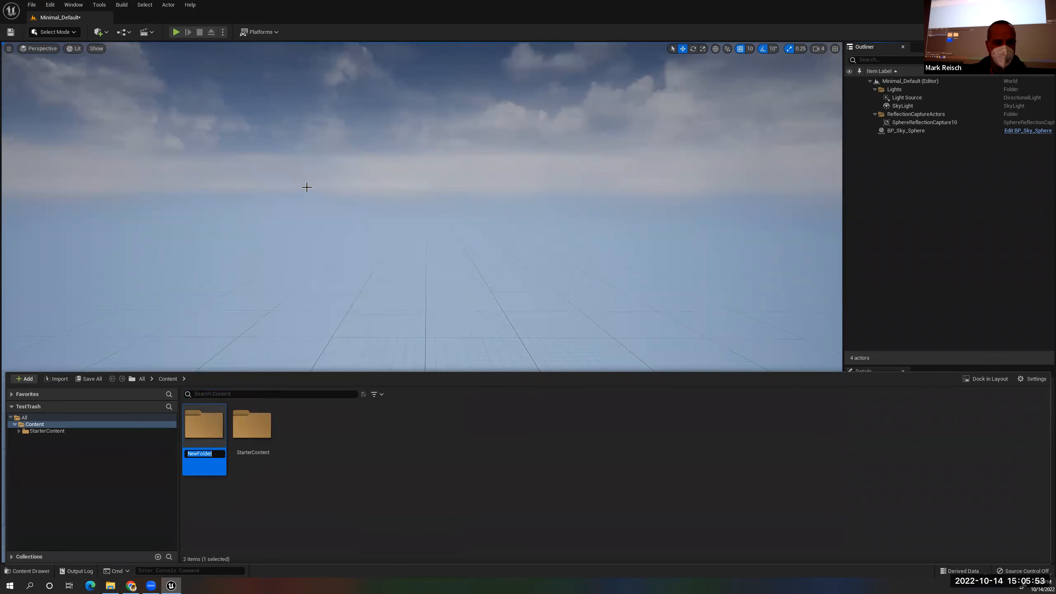
pyautogui.write('Rig')
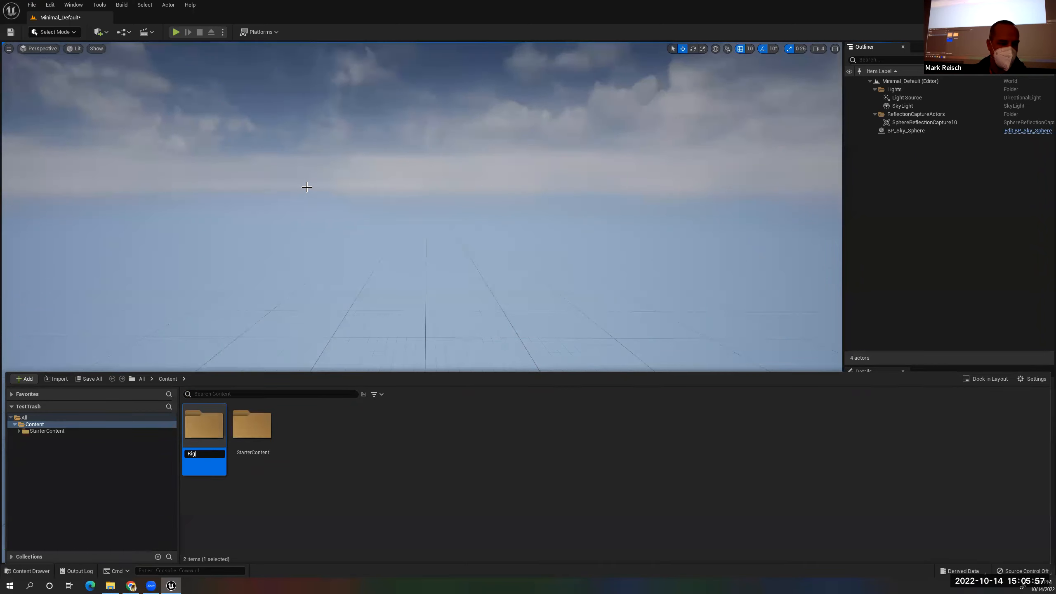
pyautogui.press('Return')
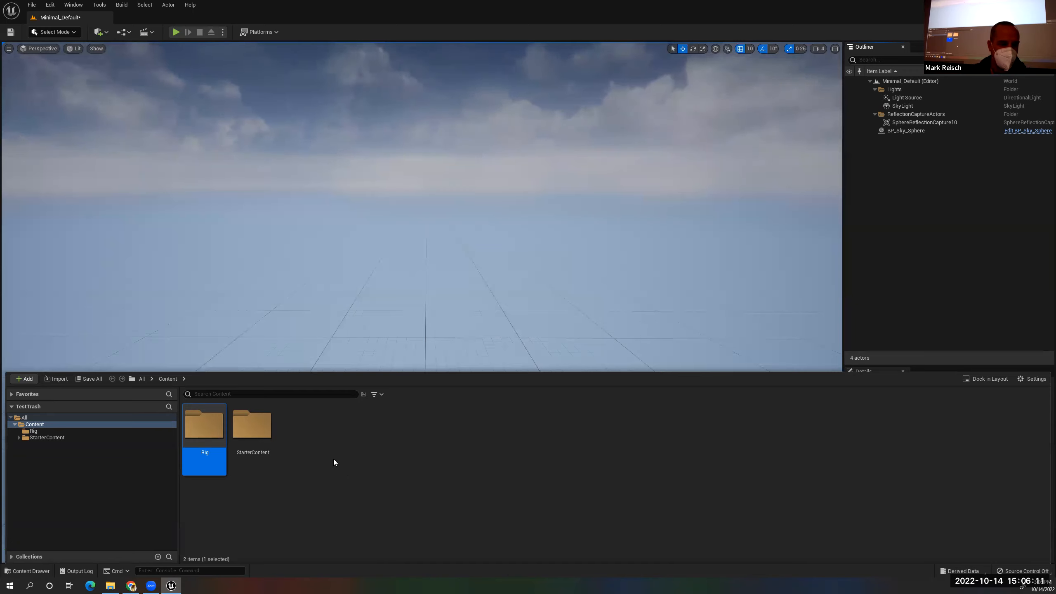
pyautogui.click(375, 490)
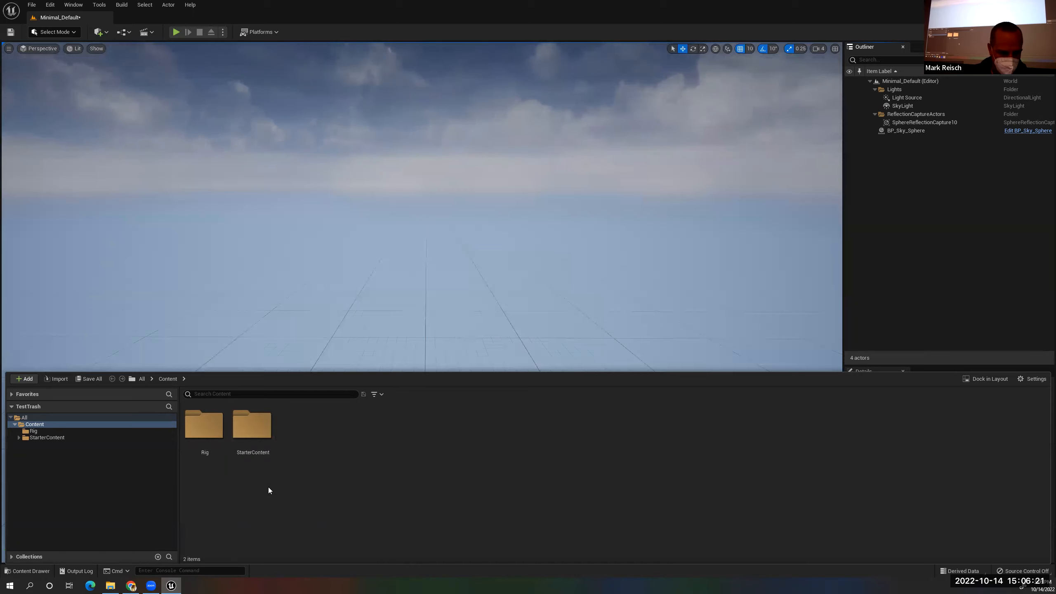
# Start an import into the Rig folder, choosing the SailboatRig 3D object file from the Transfer (T:) drive
pyautogui.click(31, 432)
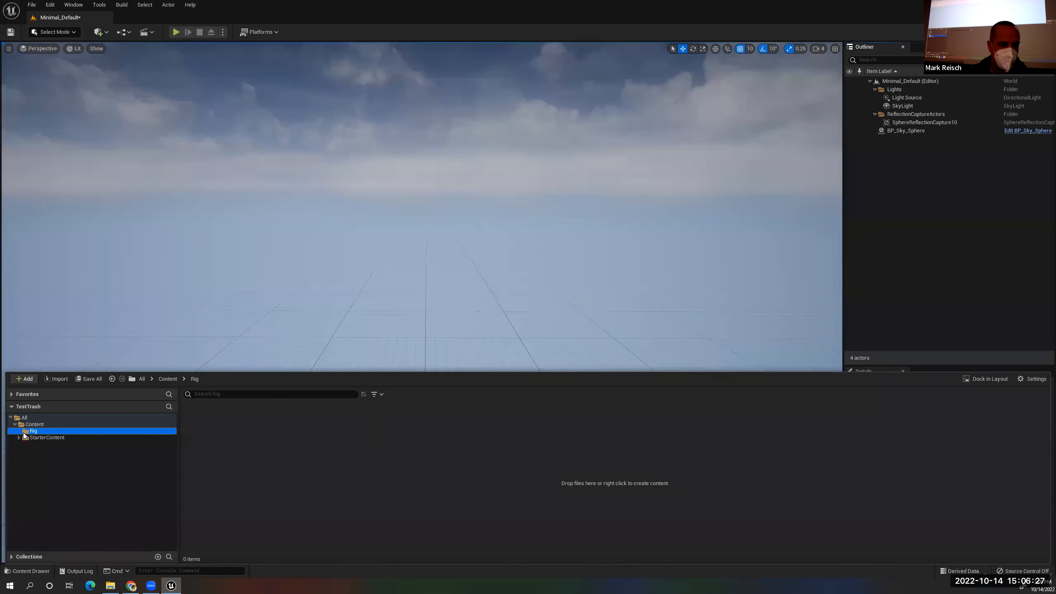
pyautogui.rightClick(286, 440)
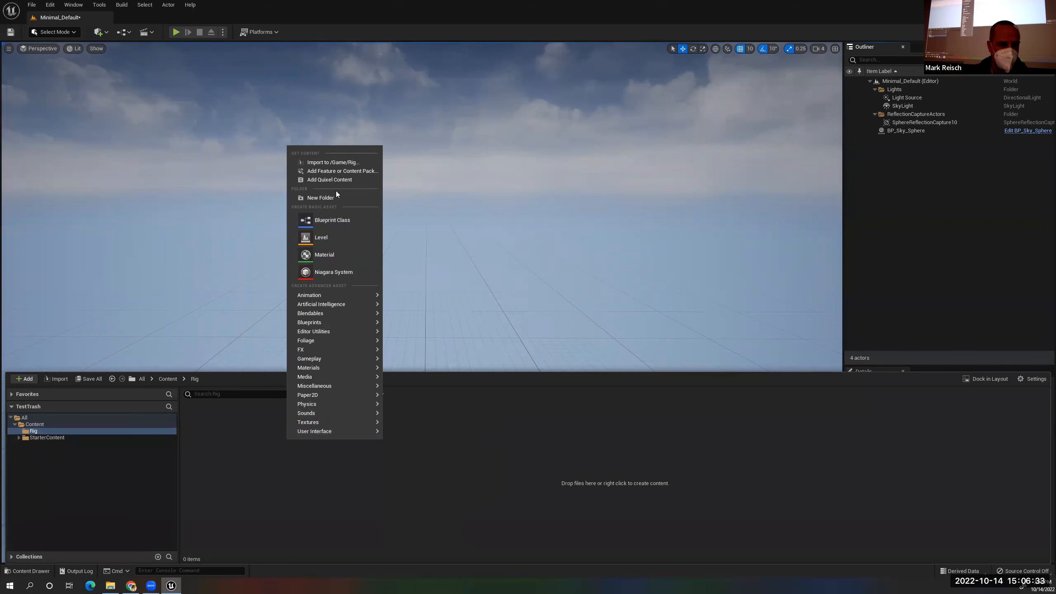
pyautogui.click(335, 162)
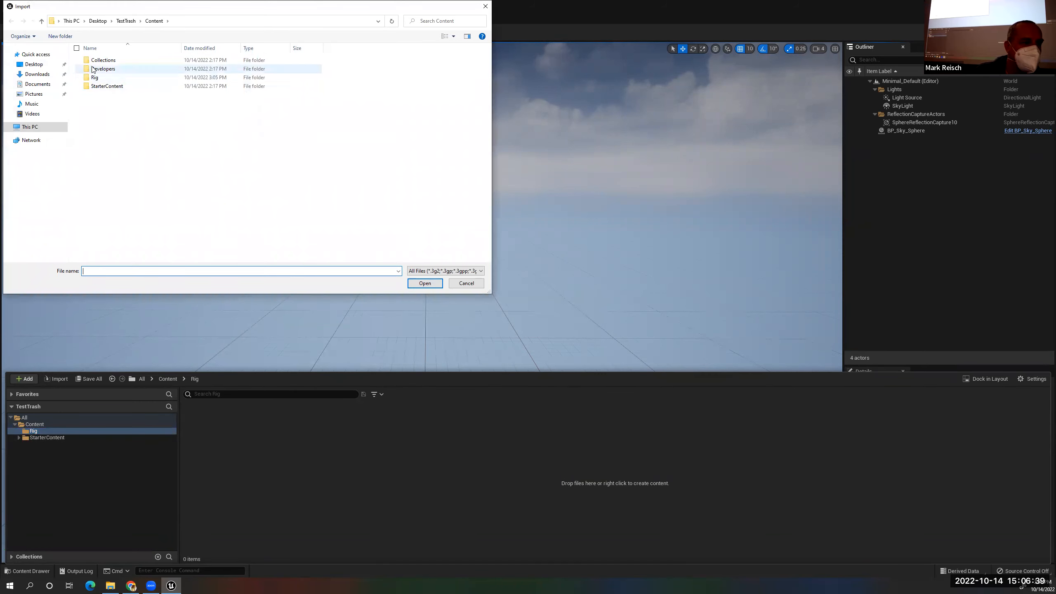
pyautogui.click(8, 127)
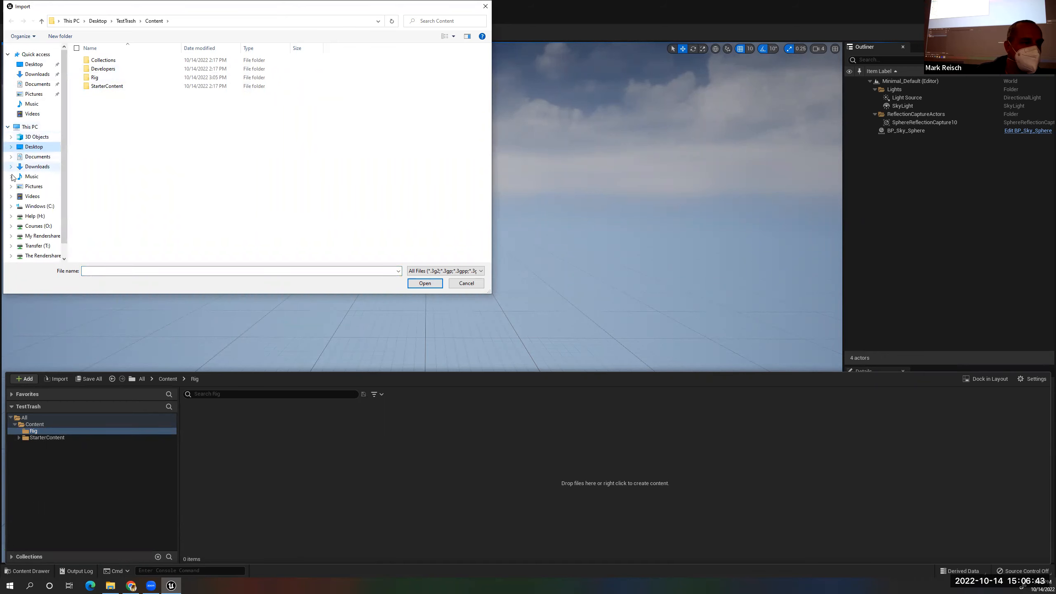
pyautogui.scroll(-1, 38, 217)
pyautogui.click(44, 229)
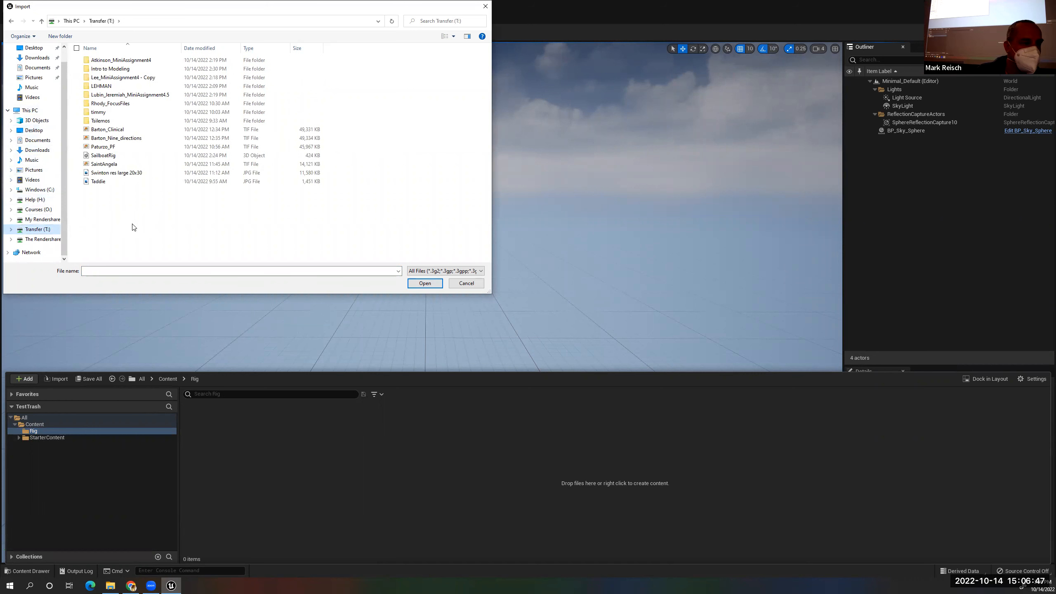
pyautogui.click(100, 157)
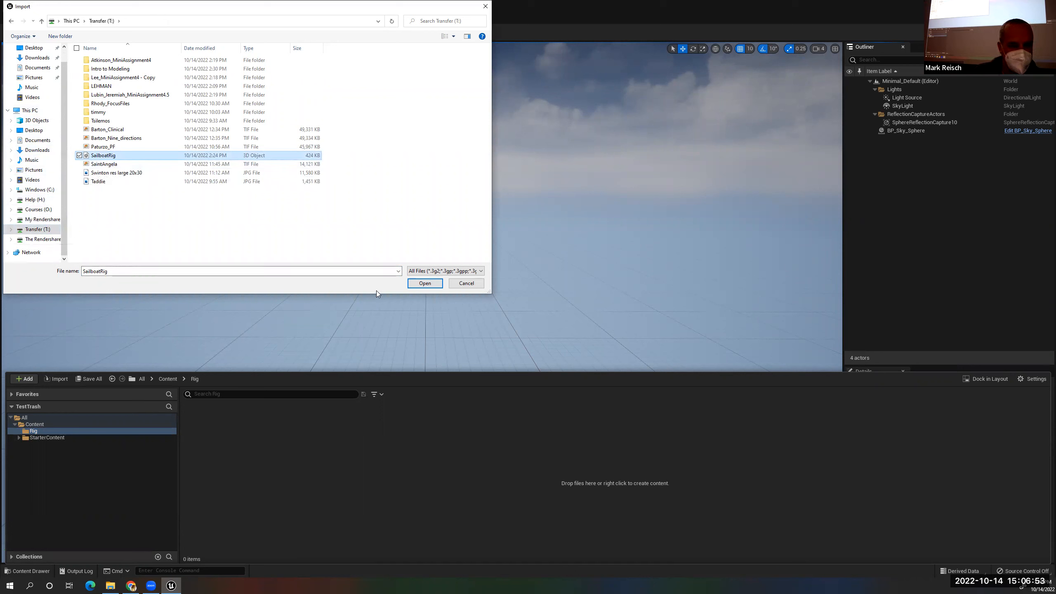
pyautogui.click(424, 283)
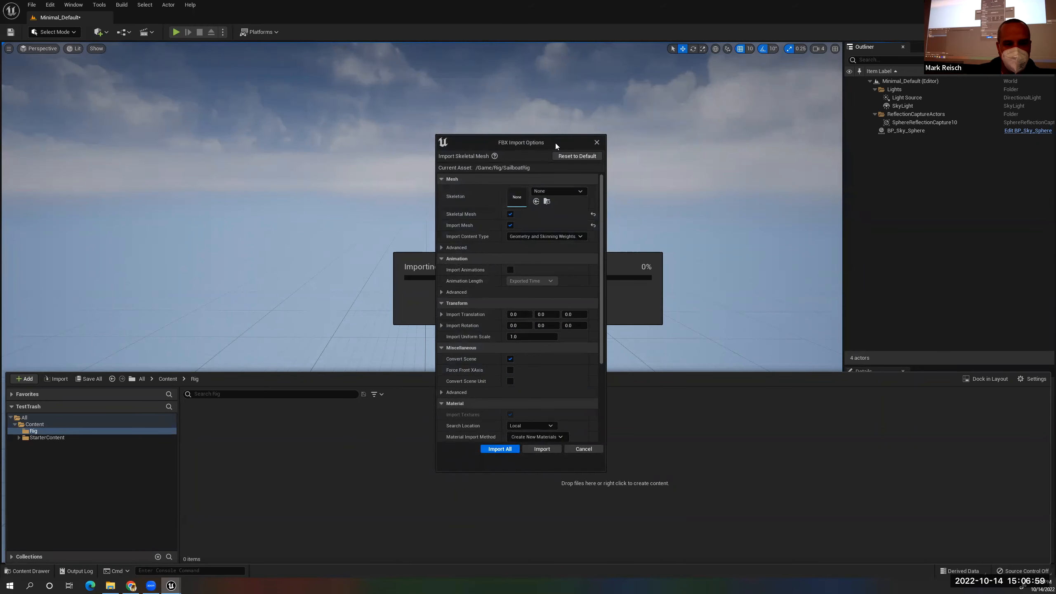
# Review the FBX import options for SailboatRig, including the advanced Miscellaneous settings, material settings and file information
pyautogui.moveTo(555, 142); pyautogui.dragTo(645, 68)
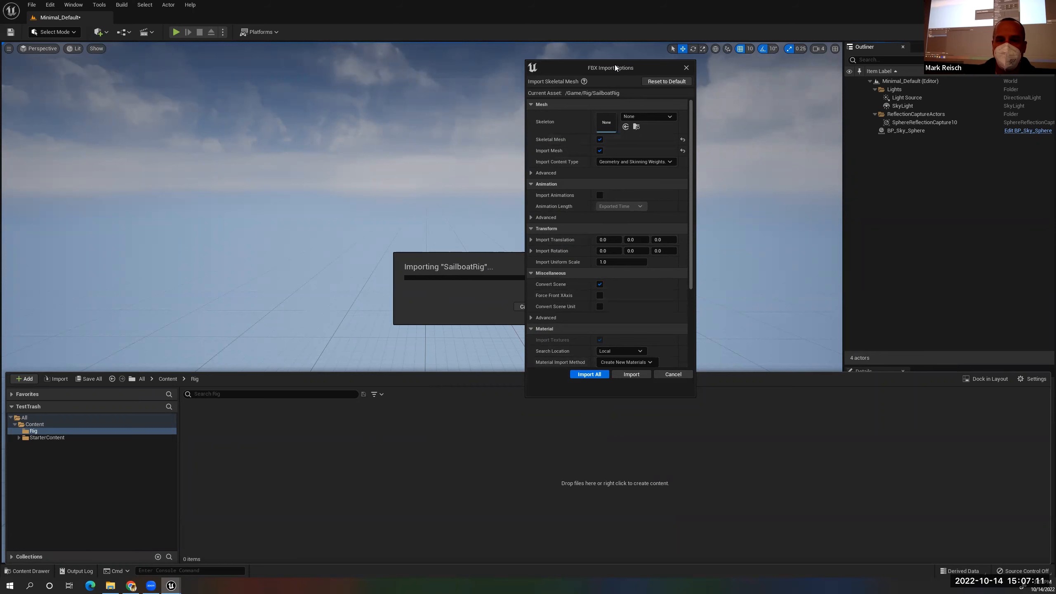
pyautogui.moveTo(616, 67); pyautogui.dragTo(603, 174)
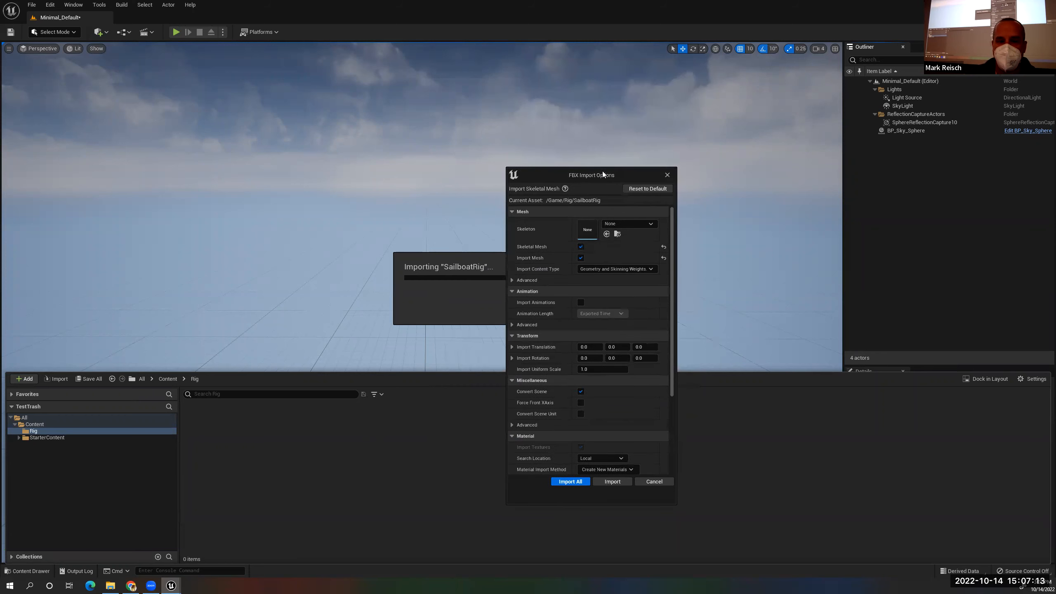
pyautogui.moveTo(577, 67); pyautogui.dragTo(577, 67)
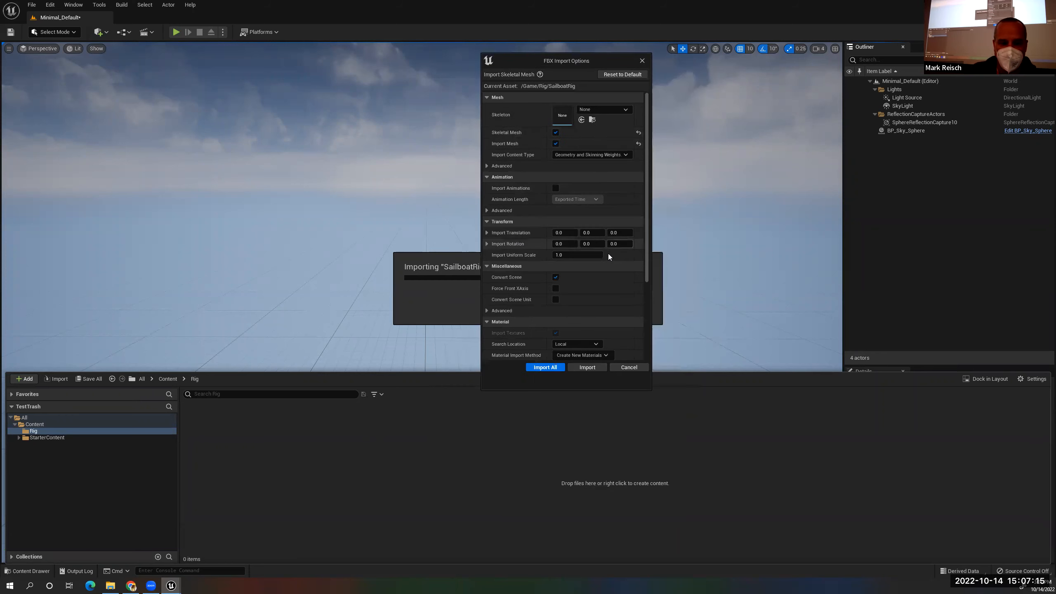
pyautogui.scroll(-5, 582, 296)
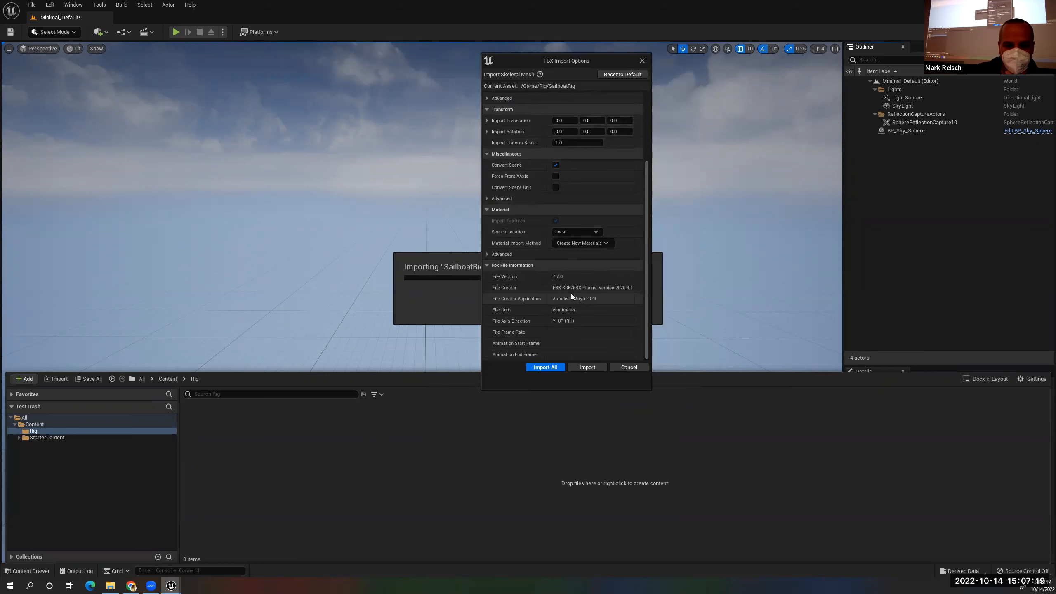
pyautogui.click(485, 198)
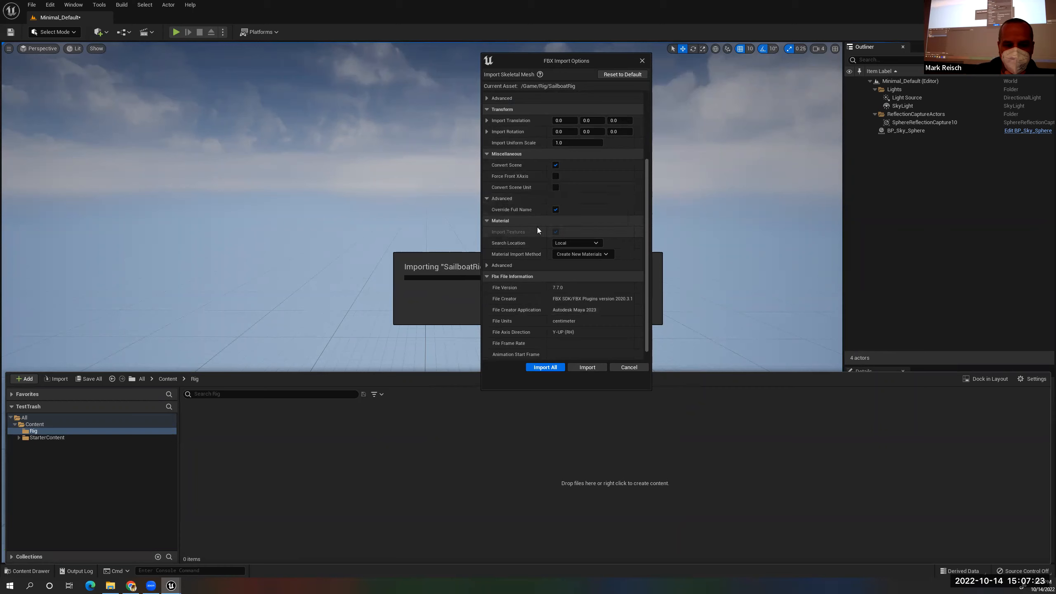
pyautogui.scroll(7, 537, 227)
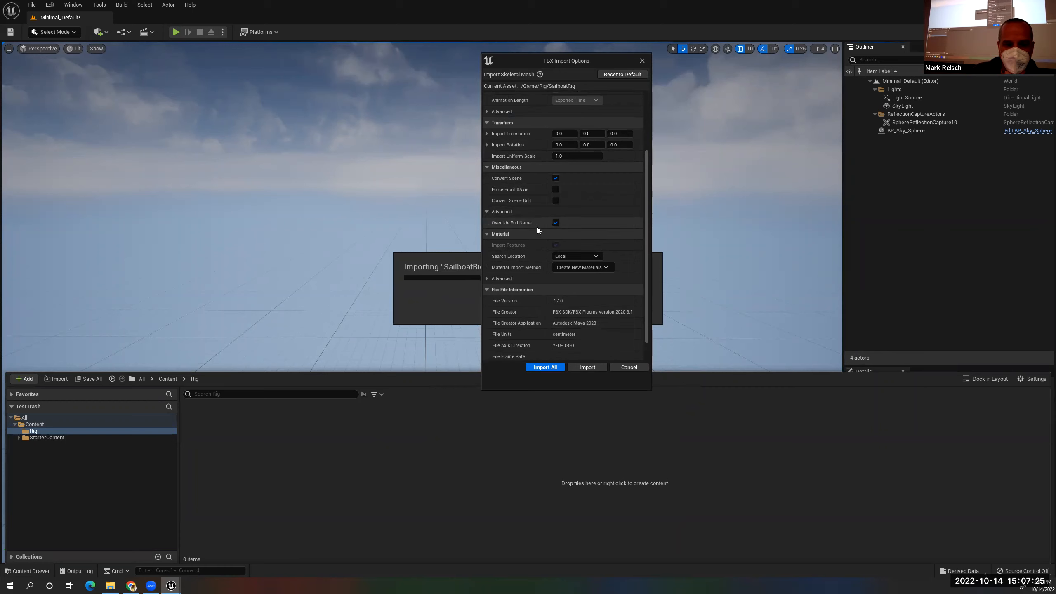
pyautogui.scroll(2, 537, 226)
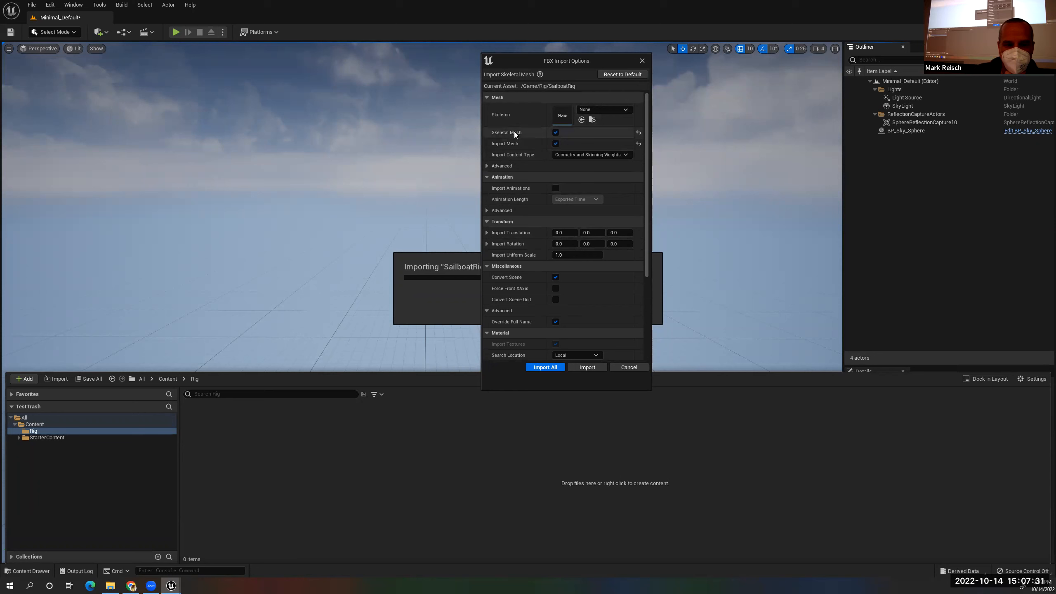
# Check the advanced mesh and animation options, import all of SailboatRig as a skeletal mesh, and dismiss the message log
pyautogui.click(487, 165)
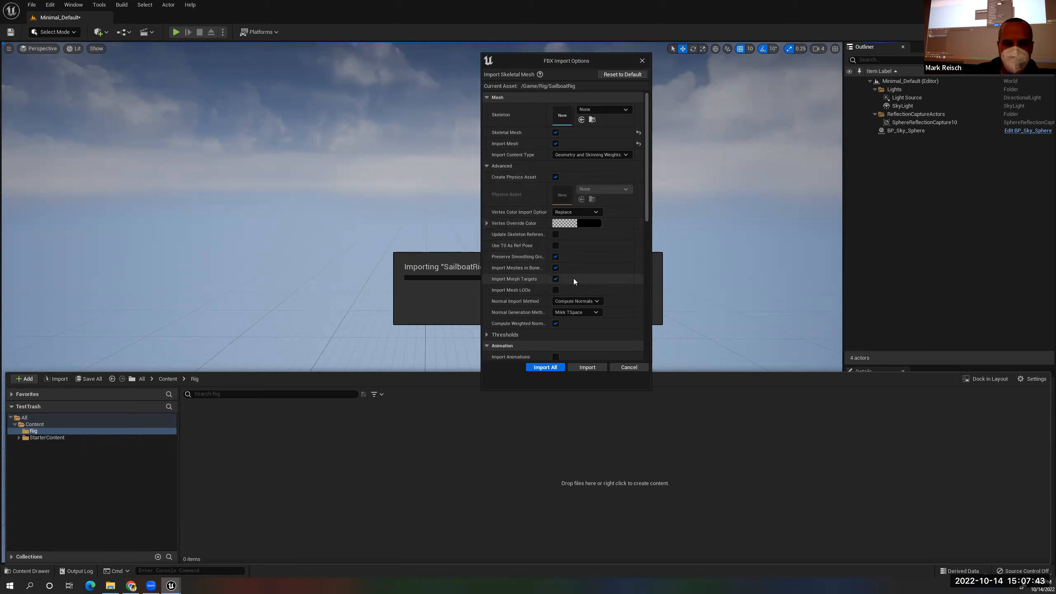
pyautogui.scroll(-1, 564, 275)
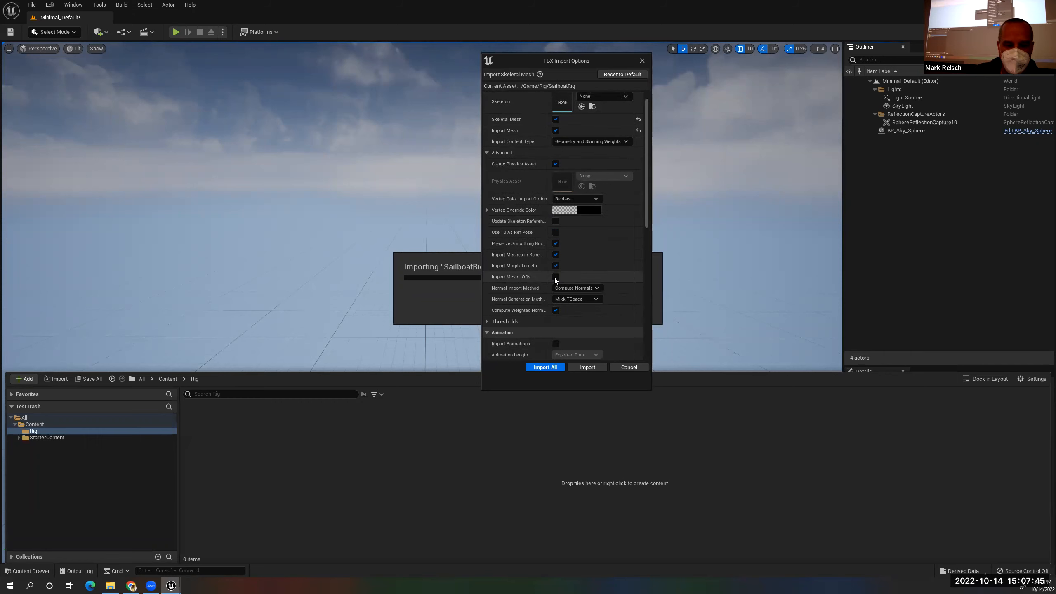
pyautogui.scroll(-1, 526, 293)
pyautogui.scroll(-3, 525, 294)
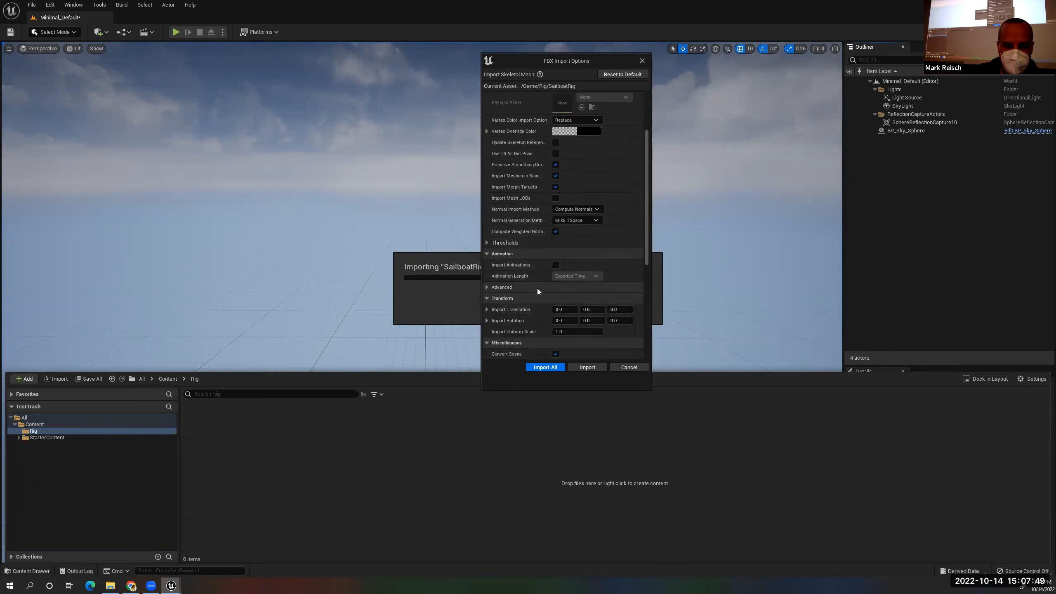
pyautogui.click(490, 288)
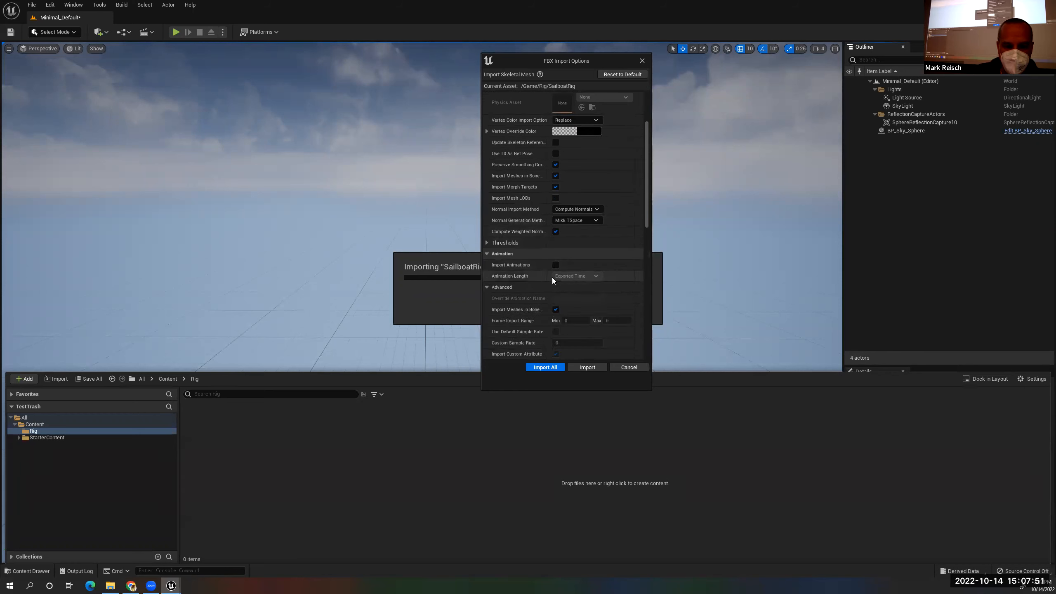
pyautogui.scroll(-3, 583, 302)
pyautogui.scroll(-18, 584, 304)
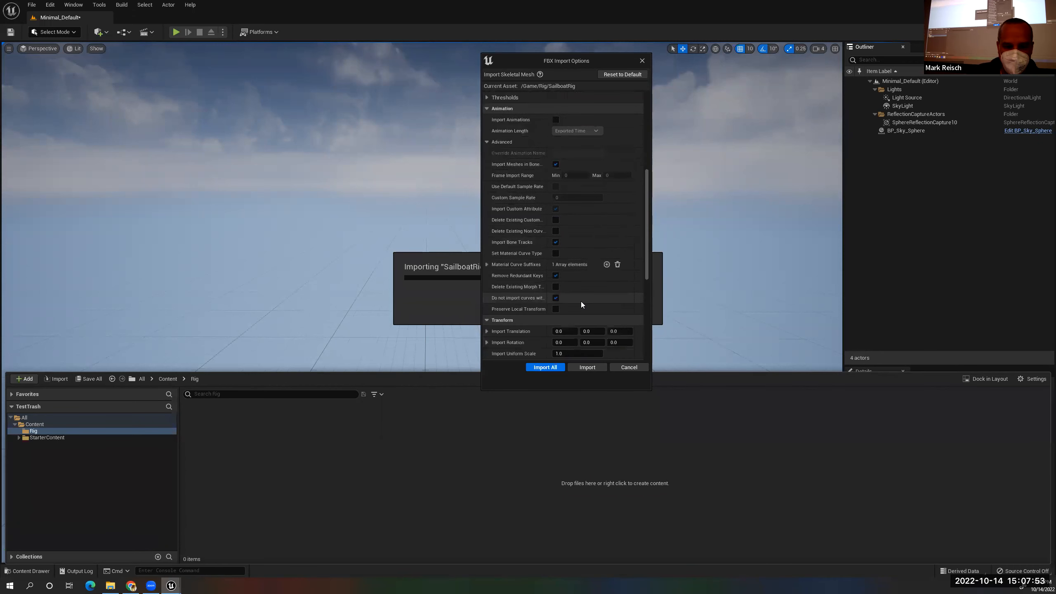
pyautogui.scroll(-5, 577, 298)
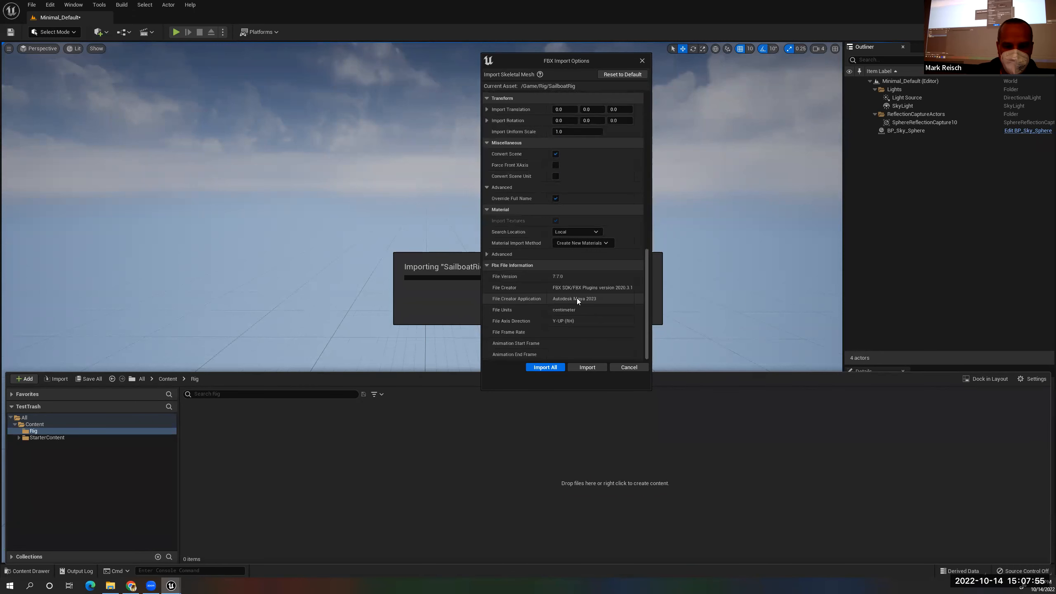
pyautogui.click(553, 369)
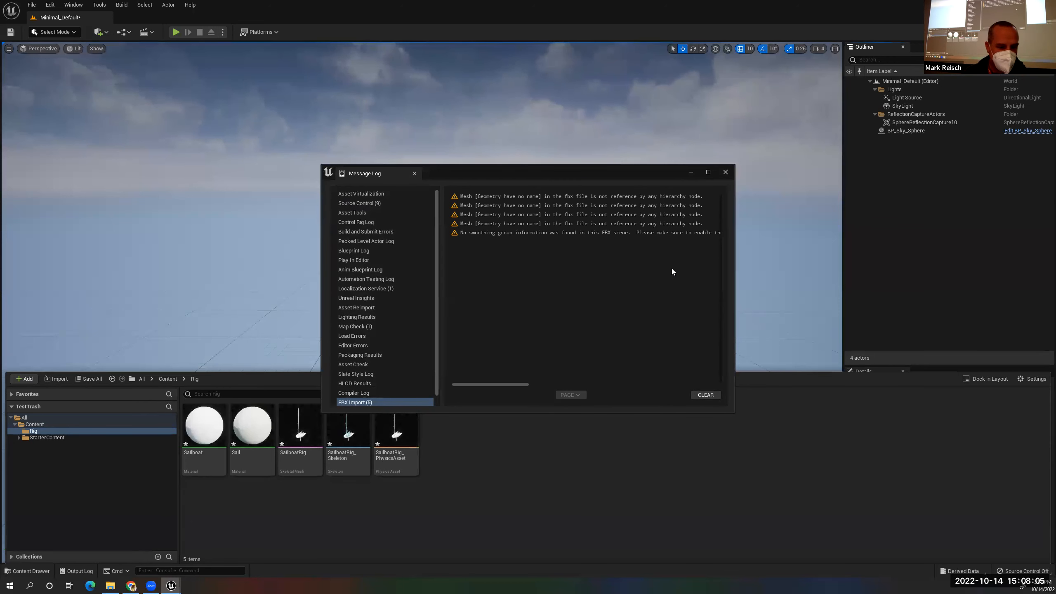
pyautogui.click(723, 172)
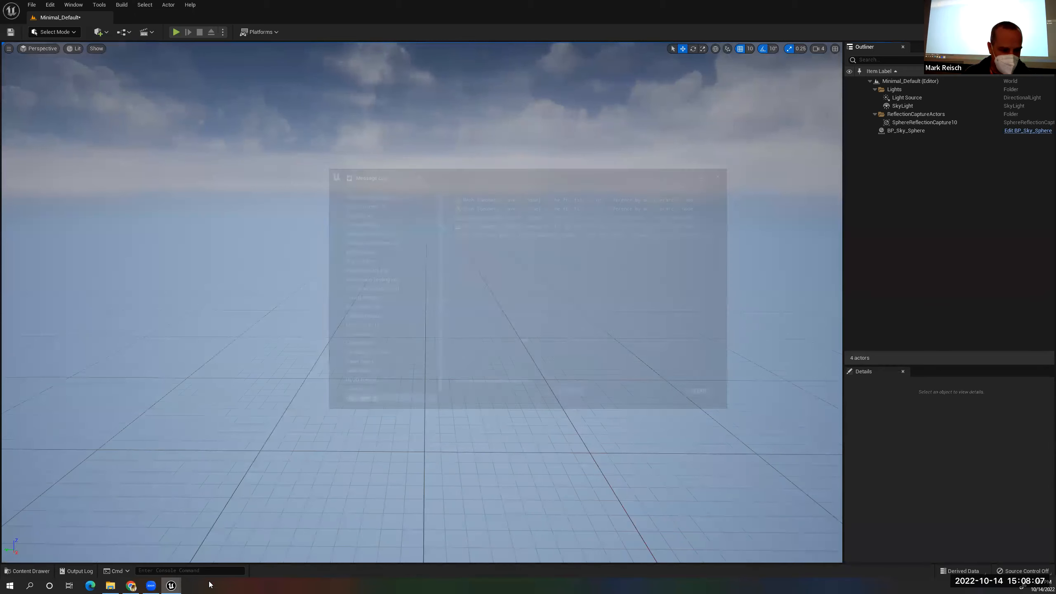
# Open the SailboatRig_Skeleton asset from the Rig folder and view the sailboat from its side
pyautogui.hotkey('ctrl', 'space')
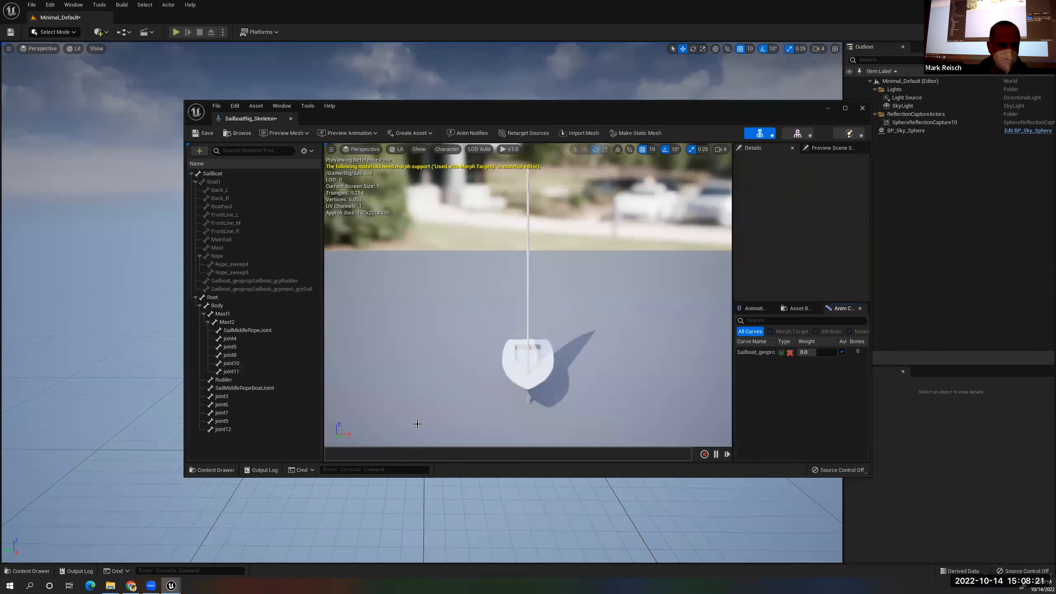
pyautogui.moveTo(545, 107); pyautogui.dragTo(474, 70)
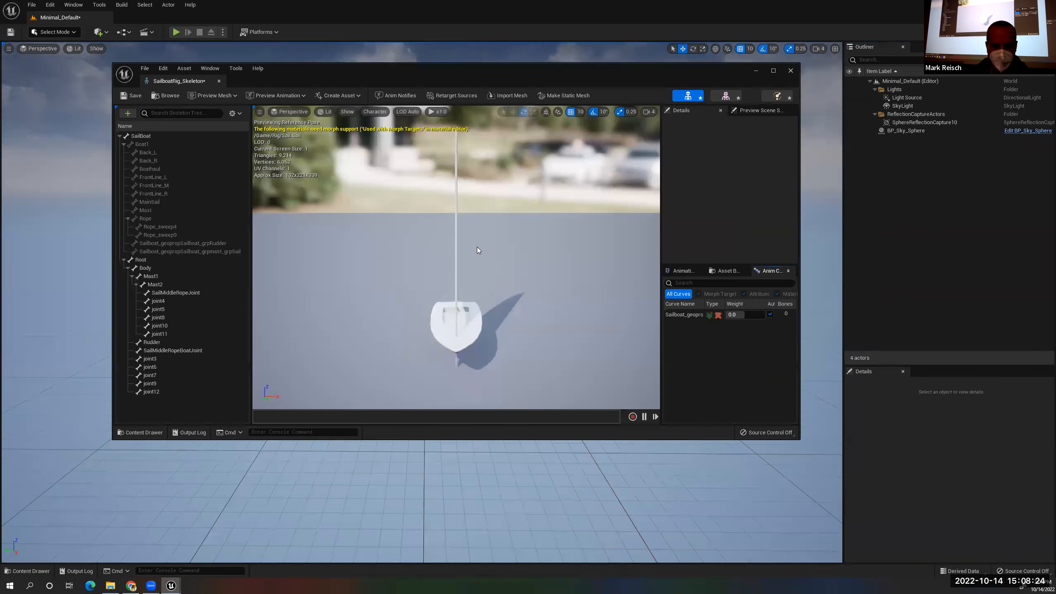
pyautogui.keyDown('alt'); pyautogui.moveTo(457, 270); pyautogui.dragTo(573, 253); pyautogui.keyUp('alt')
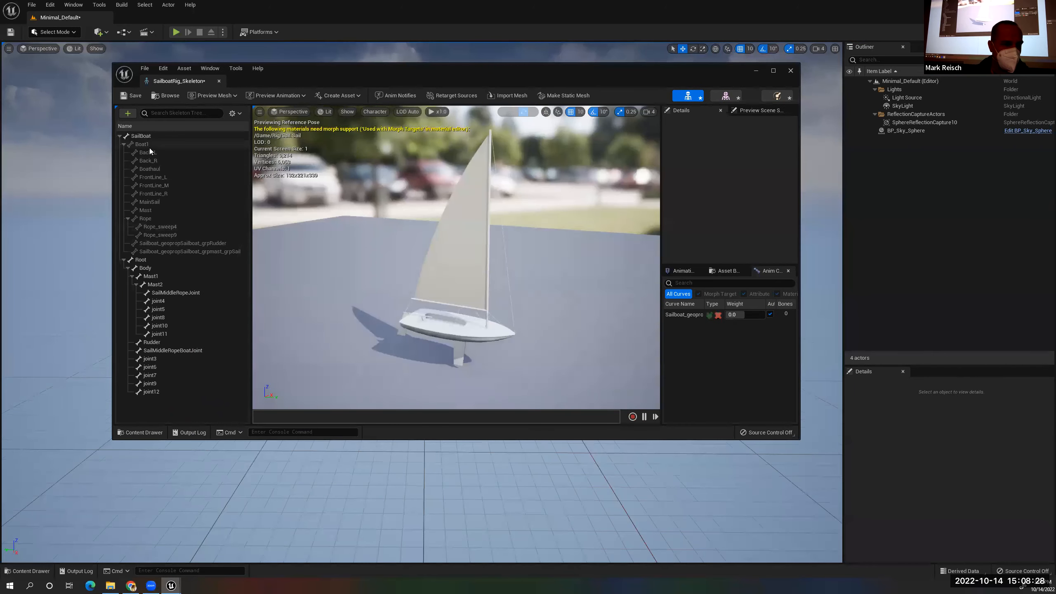
# Inspect the skeleton's joints one by one, from Body and the mast bones to Rudder and joint12, and close the skeleton editor
pyautogui.click(162, 270)
pyautogui.click(162, 278)
pyautogui.click(162, 286)
pyautogui.click(163, 295)
pyautogui.click(163, 303)
pyautogui.click(162, 311)
pyautogui.click(163, 325)
pyautogui.click(163, 342)
pyautogui.click(158, 352)
pyautogui.click(159, 366)
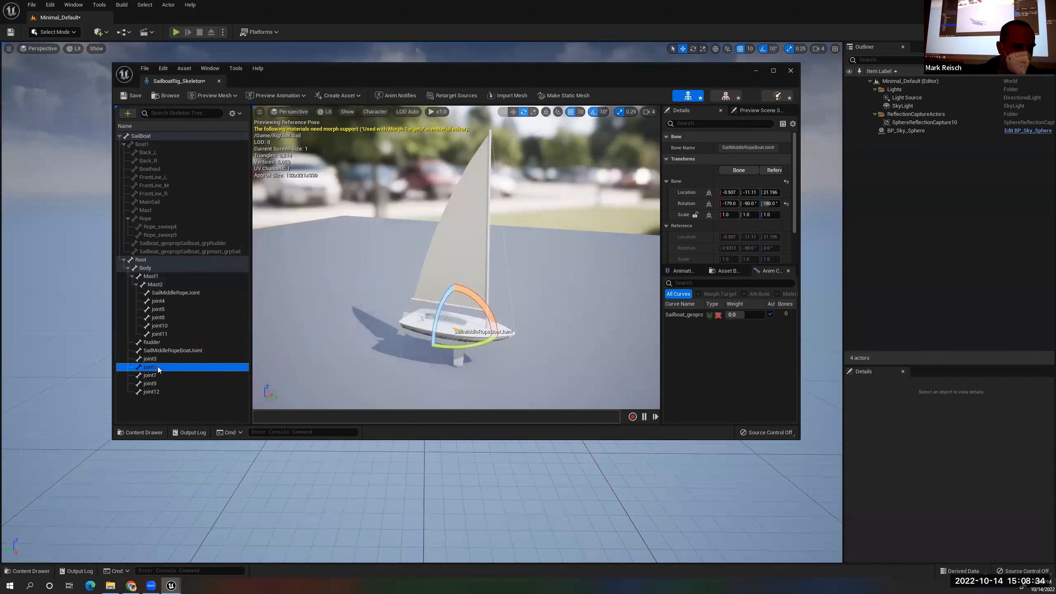
pyautogui.click(159, 375)
pyautogui.click(158, 391)
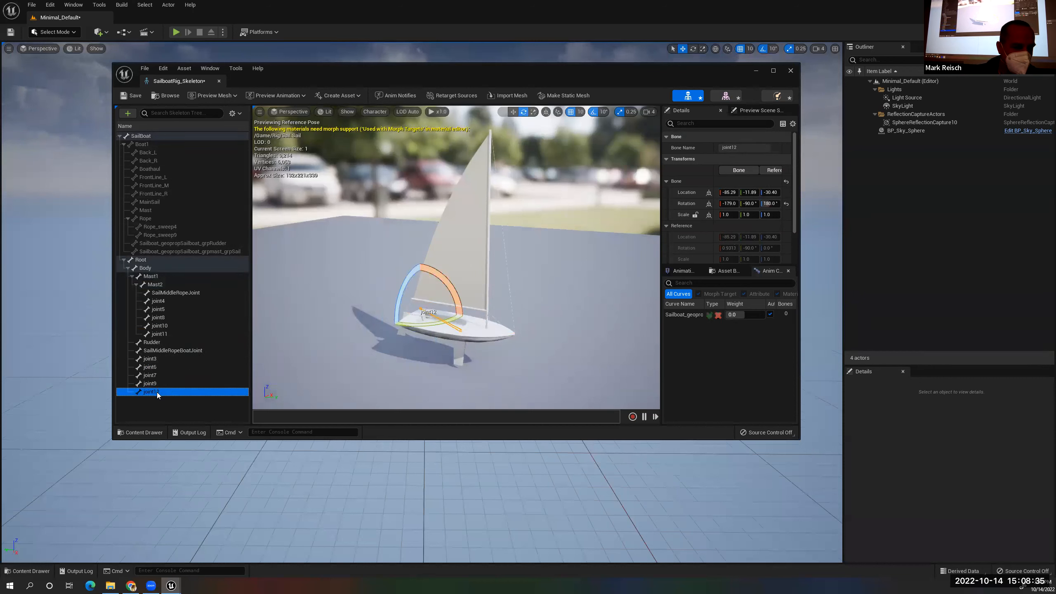
pyautogui.click(151, 351)
pyautogui.click(152, 342)
pyautogui.click(151, 277)
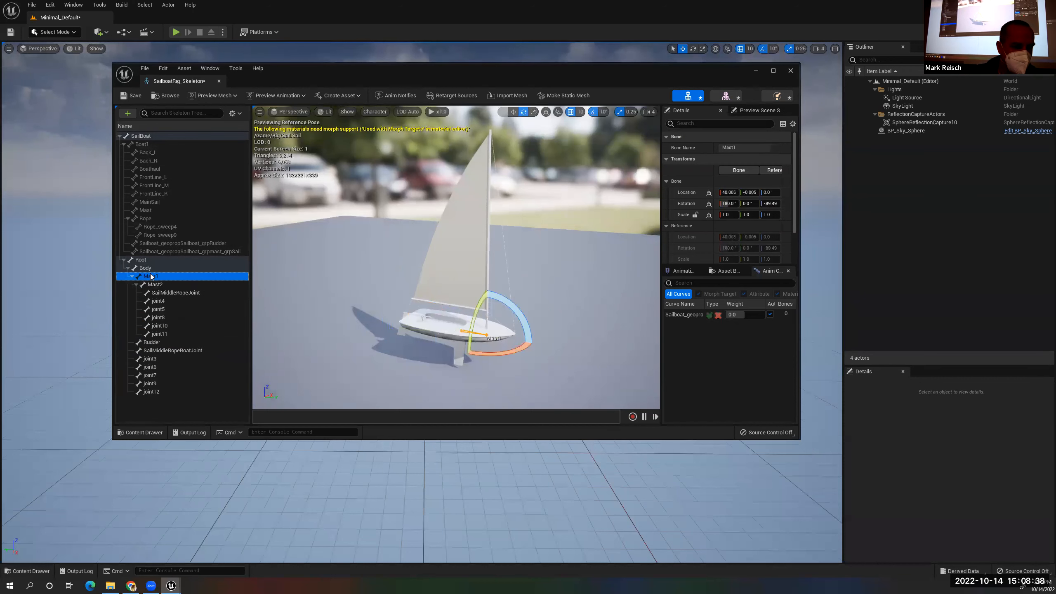
pyautogui.click(219, 82)
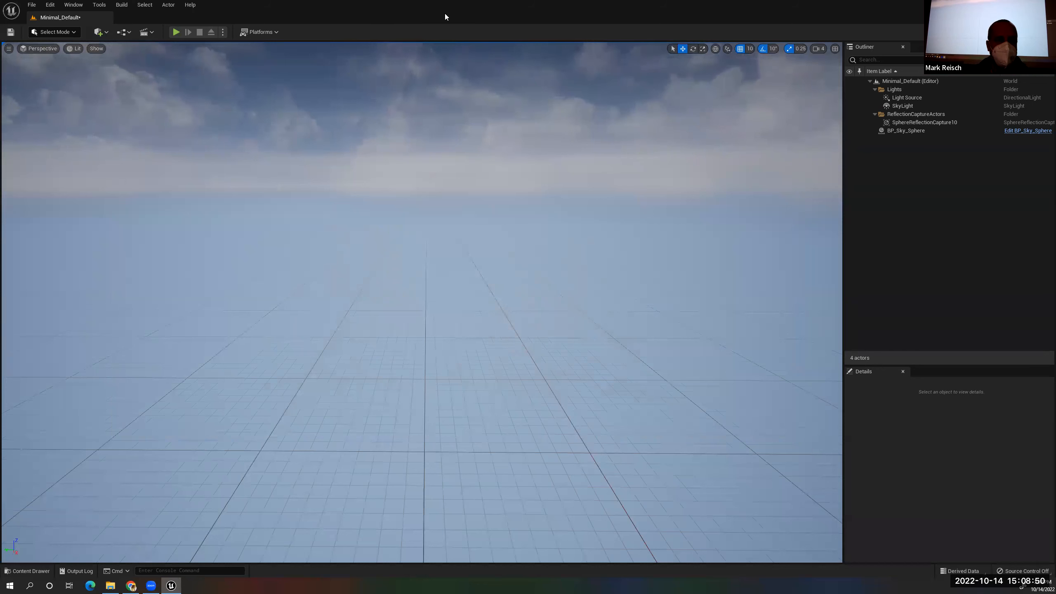
# Search the plugins for "control" to check whether Control Rig is enabled, and close the plugin list
pyautogui.click(1037, 32)
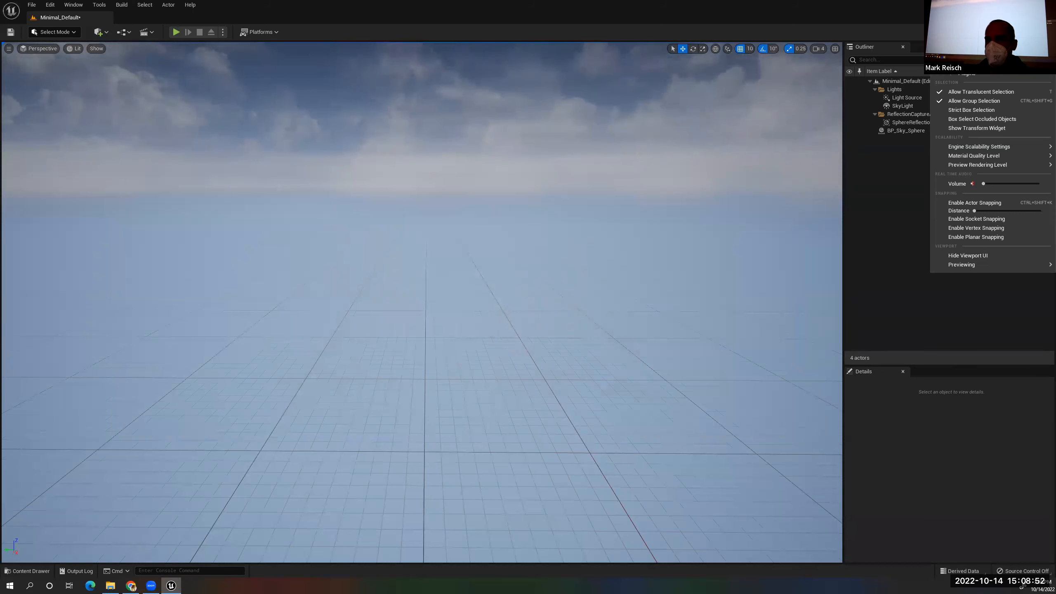
pyautogui.moveTo(983, 265)
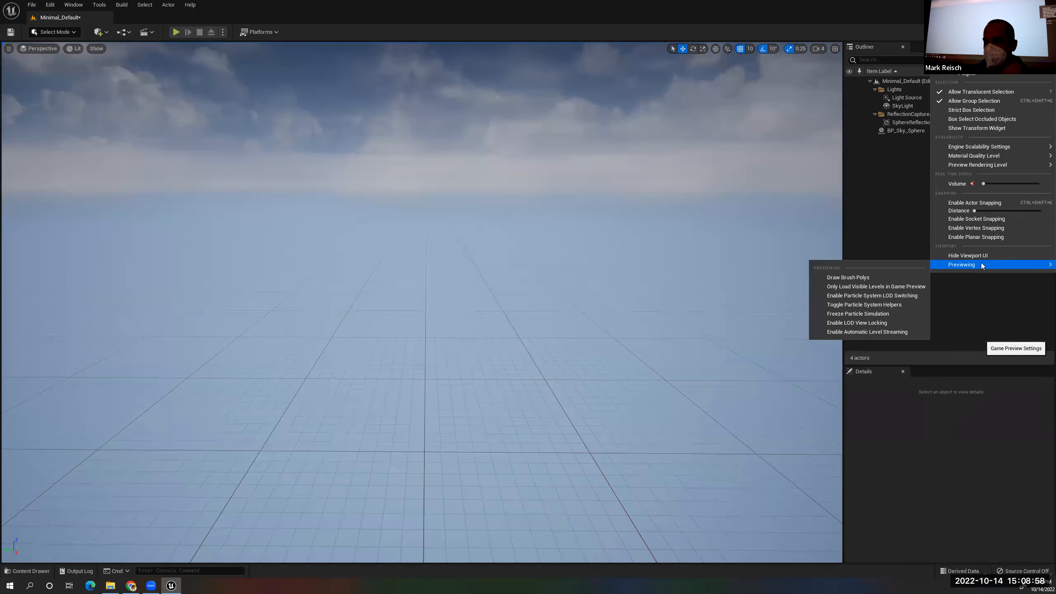
pyautogui.click(974, 77)
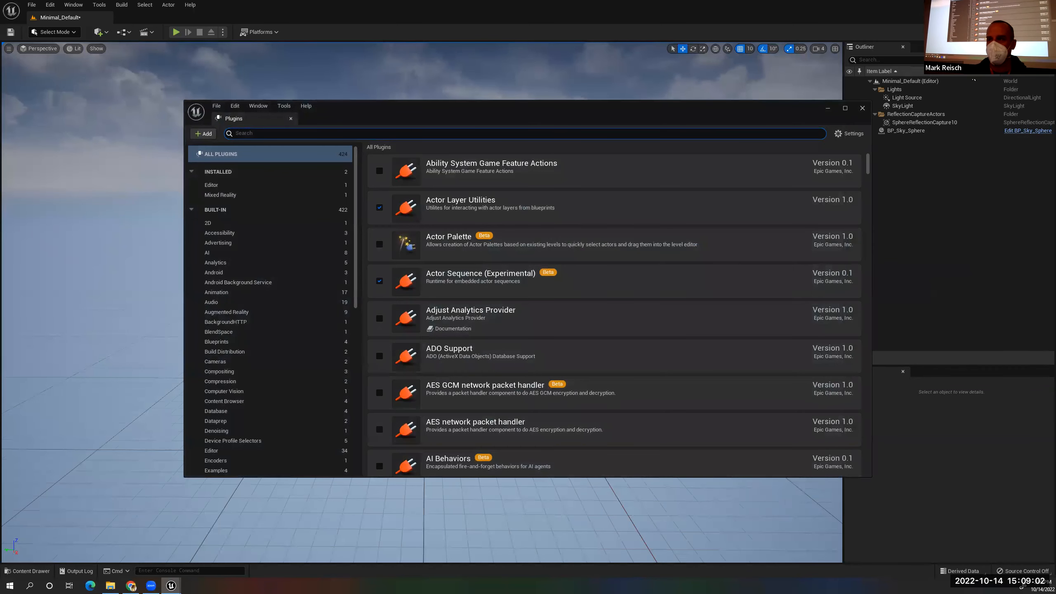
pyautogui.write('con')
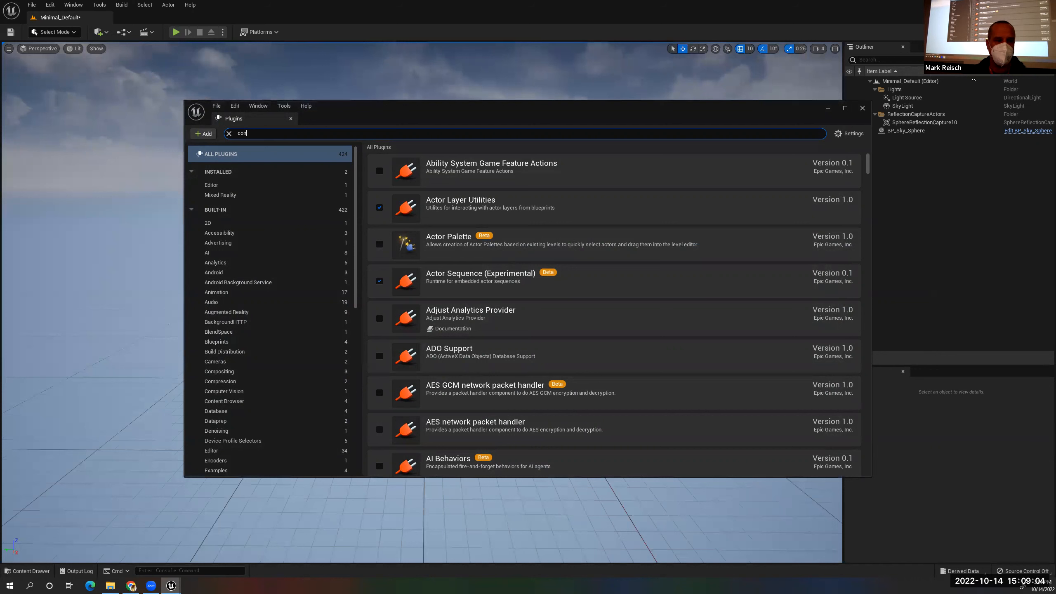
pyautogui.write('trol')
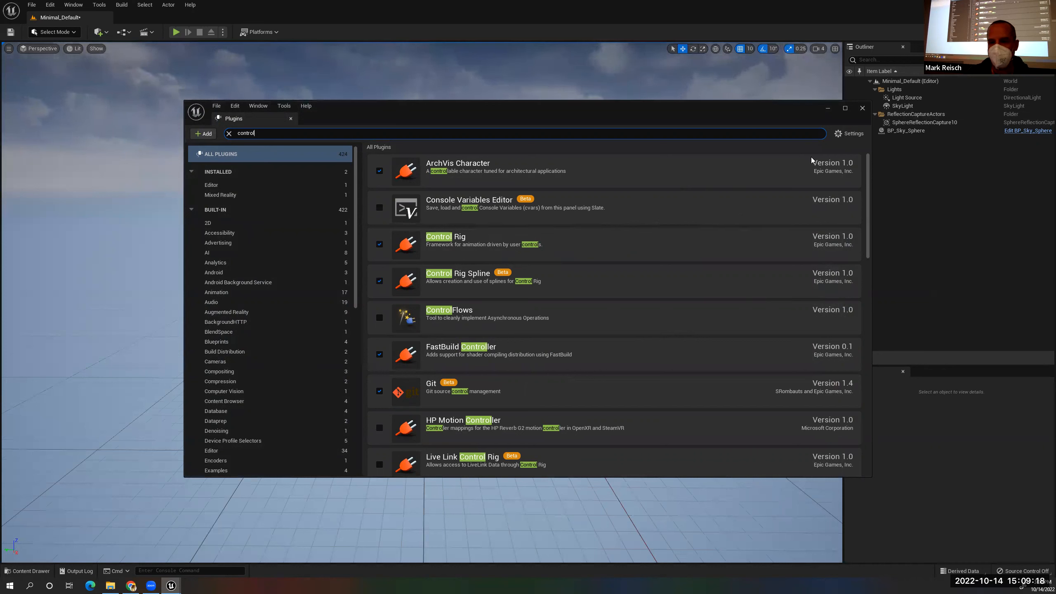
pyautogui.click(863, 108)
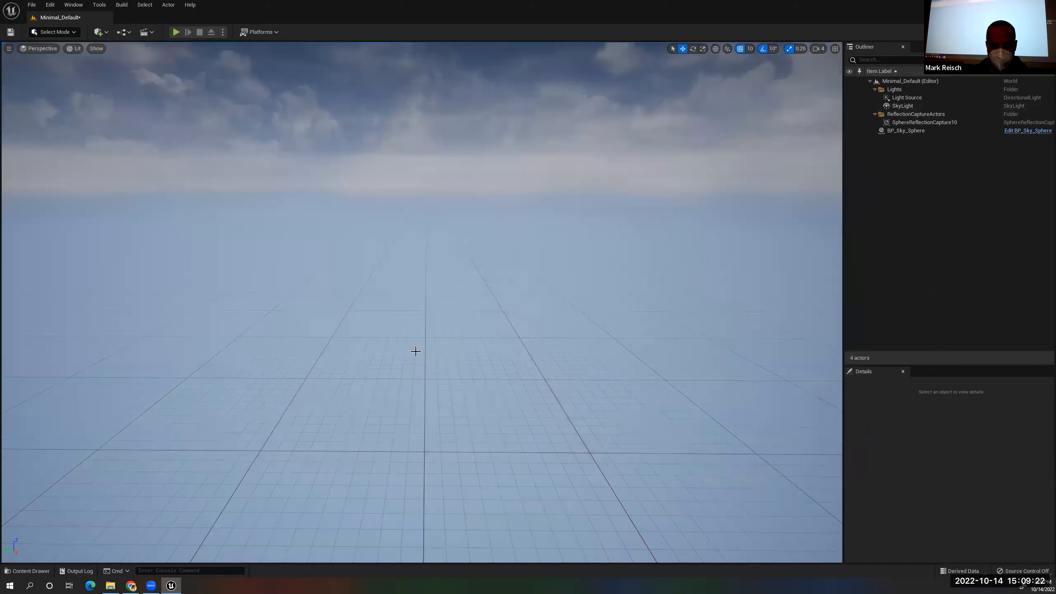
# Look through the creation options of the SailboatRig_Skeleton asset in the Rig folder
pyautogui.hotkey('ctrl', 'space')
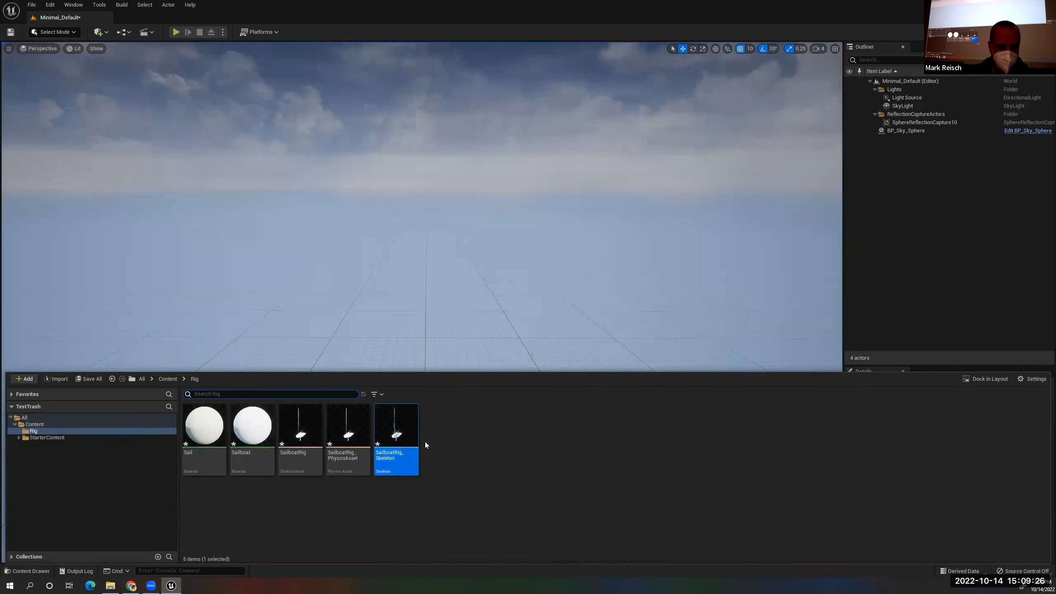
pyautogui.rightClick(400, 431)
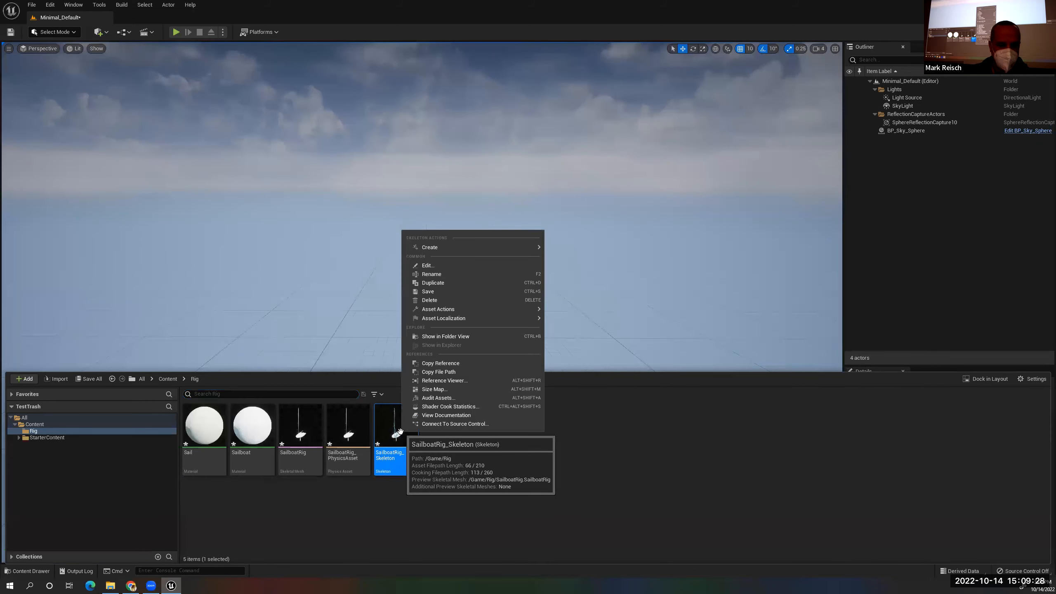
pyautogui.moveTo(469, 246)
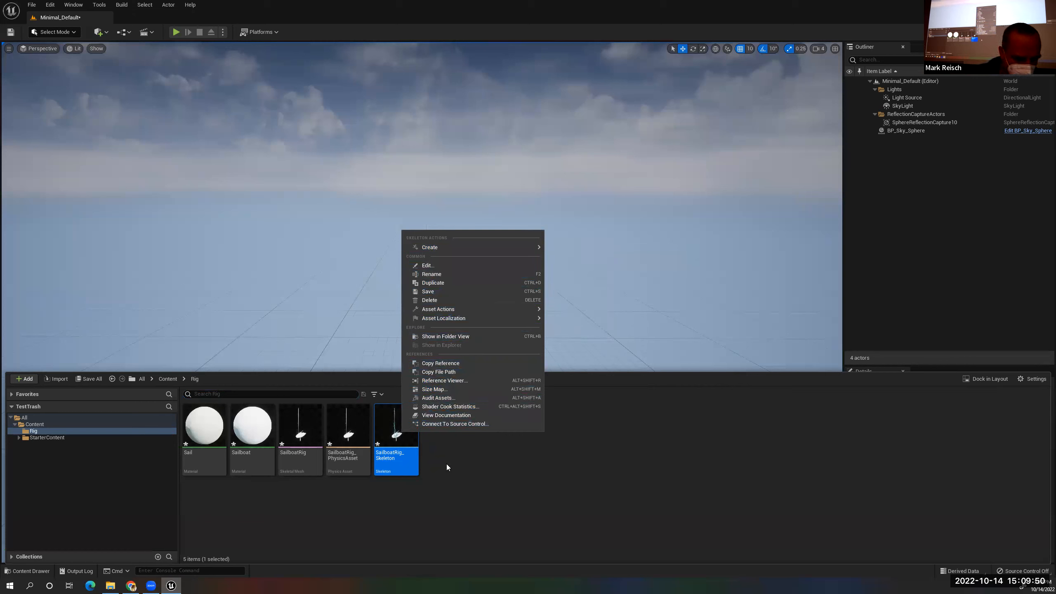
# Create a Control Rig from the SailboatRig skeletal mesh in the Rig folder and open it in its editor
pyautogui.rightClick(292, 424)
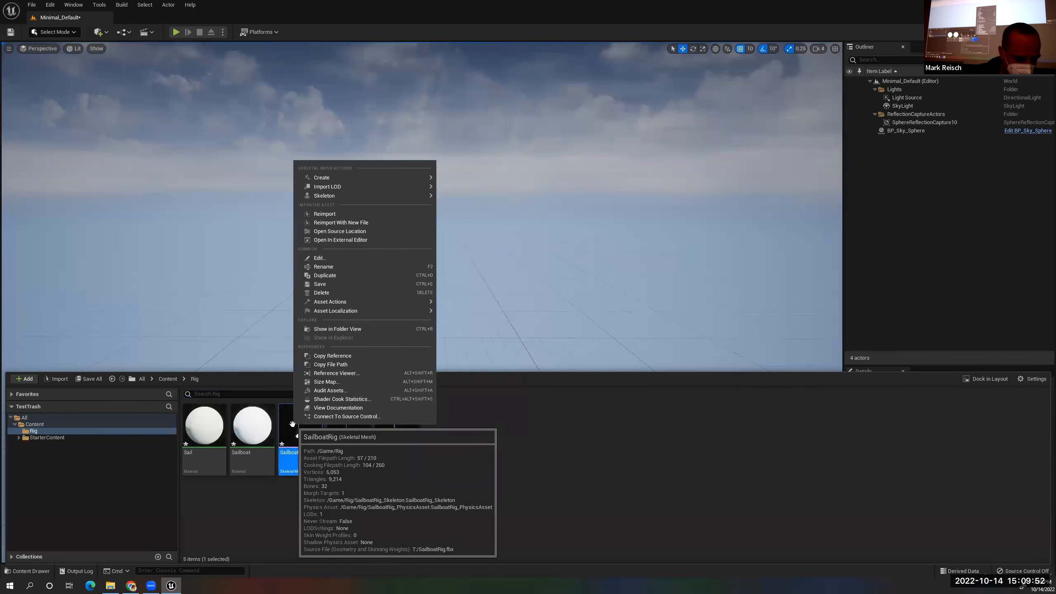
pyautogui.moveTo(361, 177)
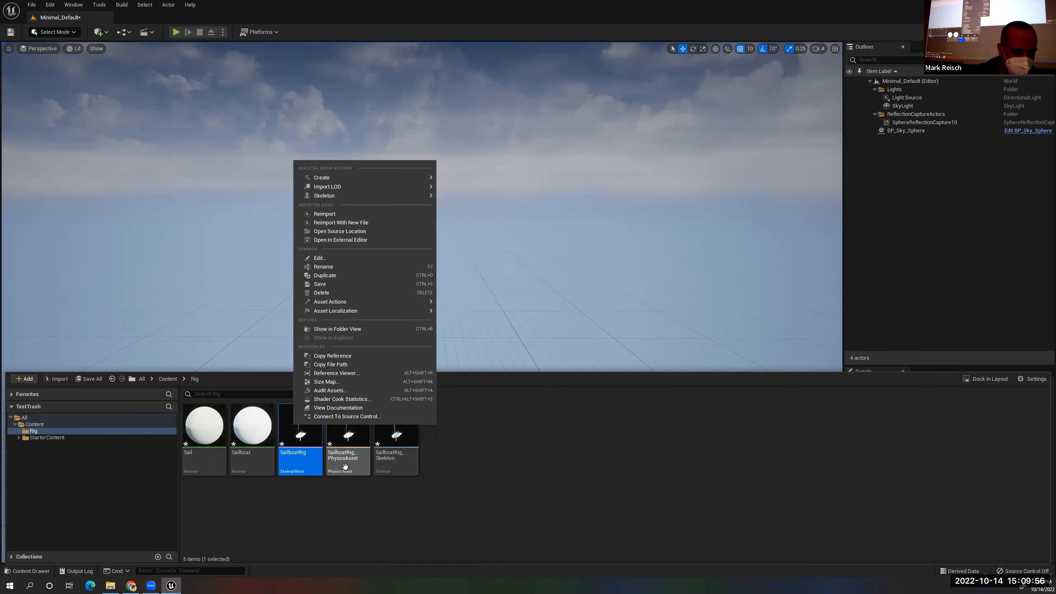
pyautogui.click(289, 479)
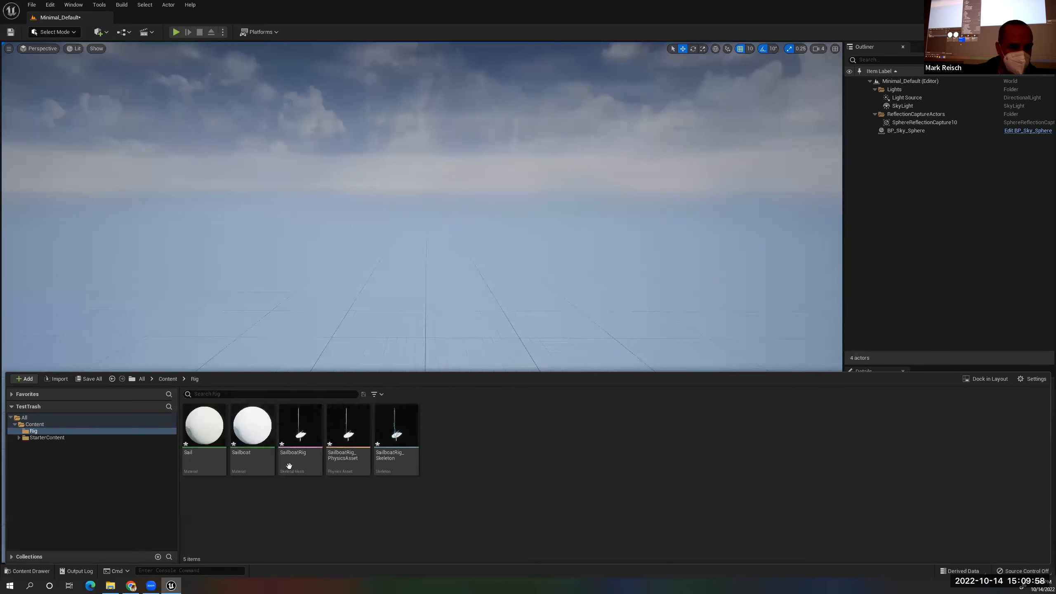
pyautogui.rightClick(301, 414)
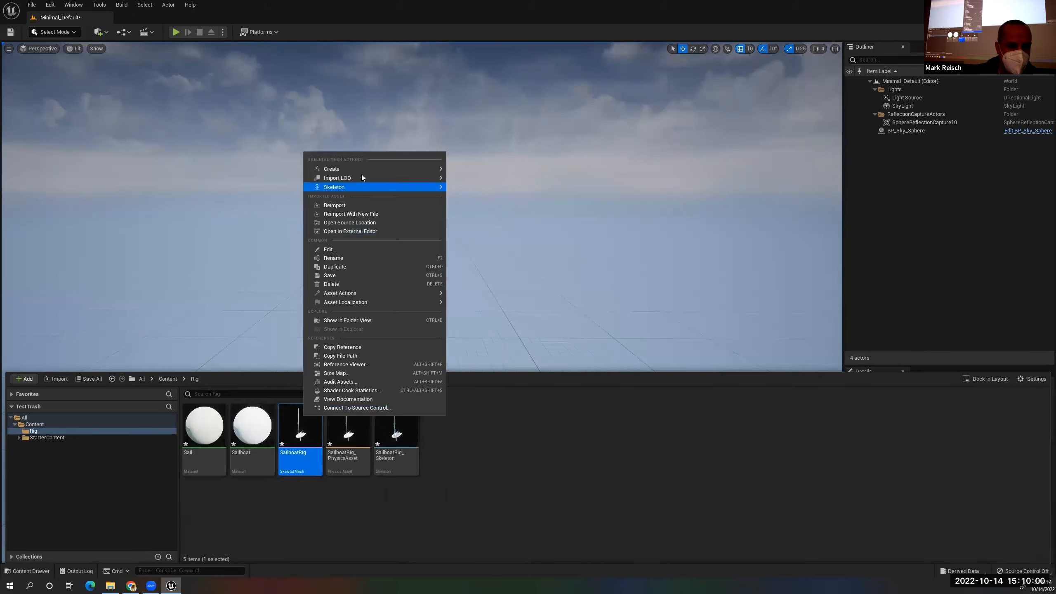
pyautogui.moveTo(366, 167)
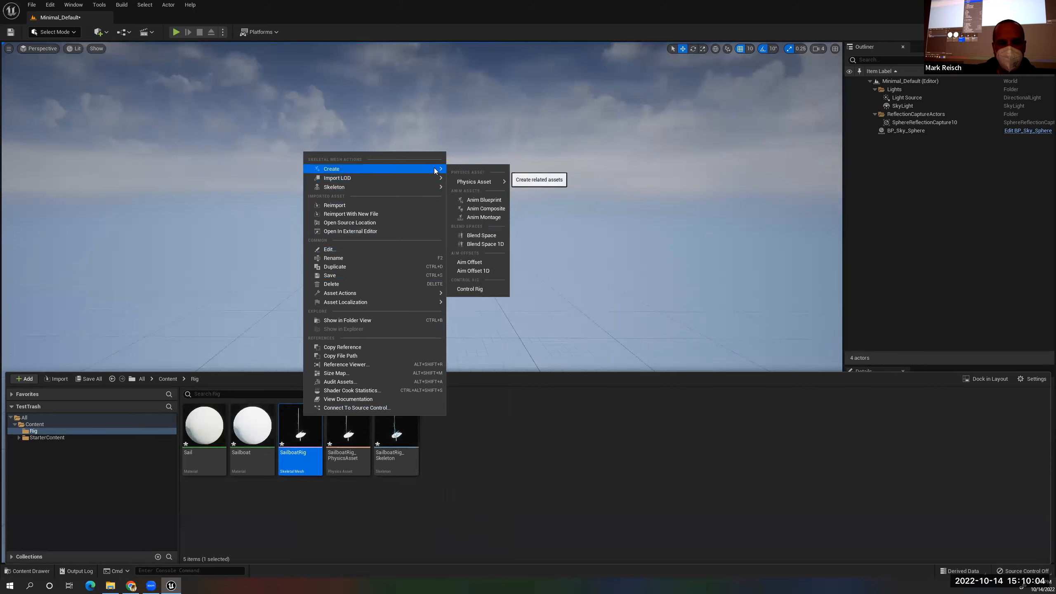
pyautogui.click(476, 290)
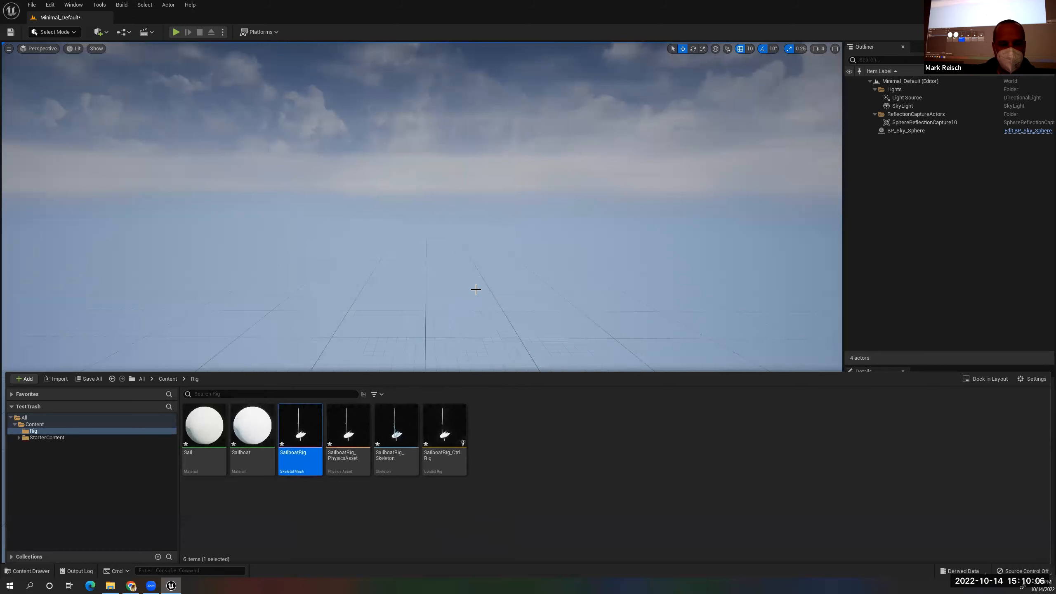
pyautogui.click(456, 425)
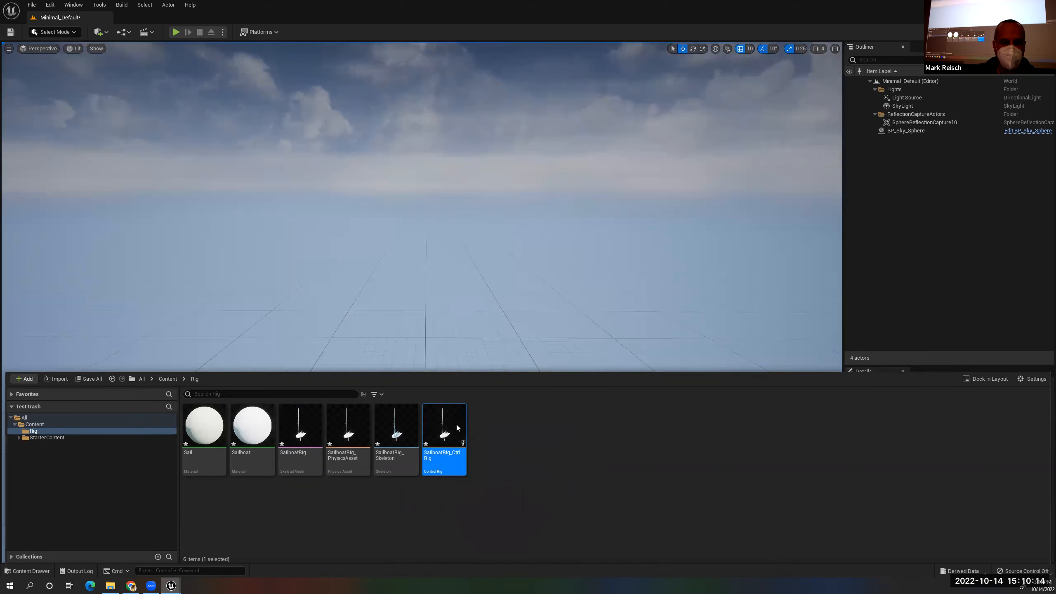
pyautogui.doubleClick(457, 424)
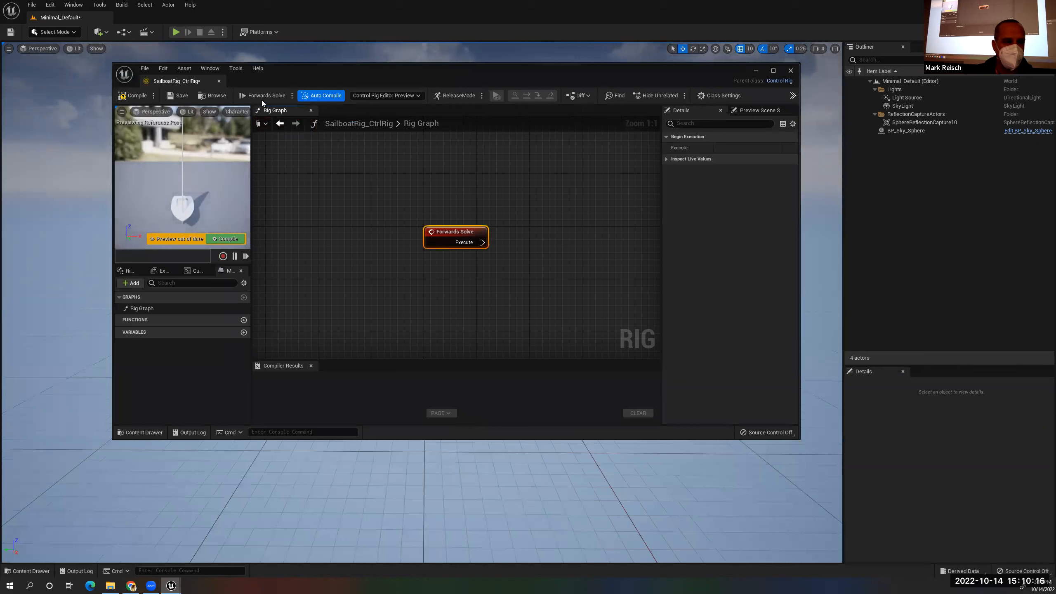
# Review the creation options of the SailboatRig skeletal mesh, down to the Control Rig entry, without creating anything
pyautogui.hotkey('ctrl', 'space')
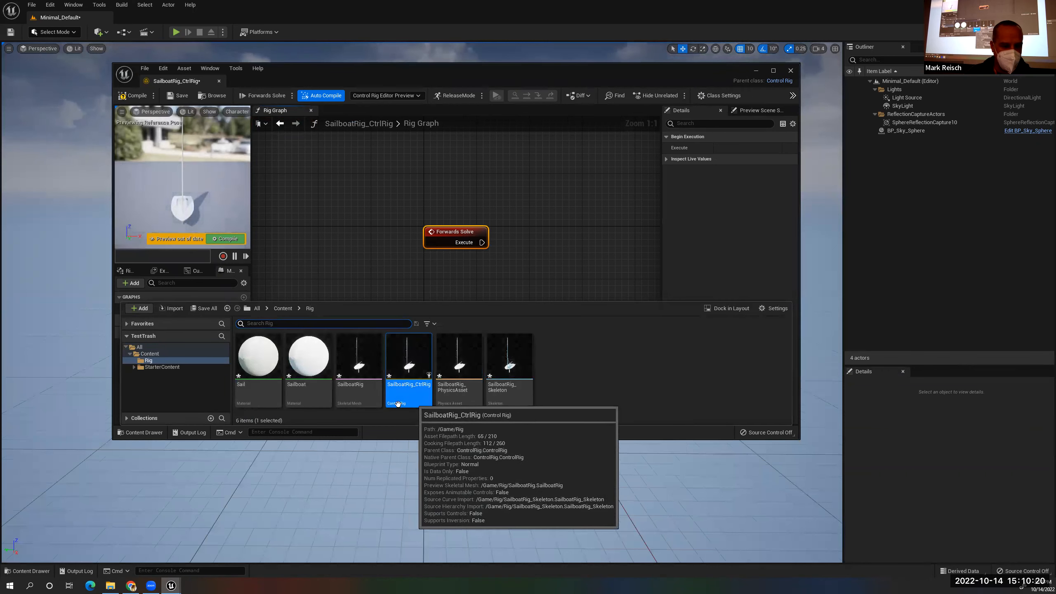
pyautogui.click(361, 394)
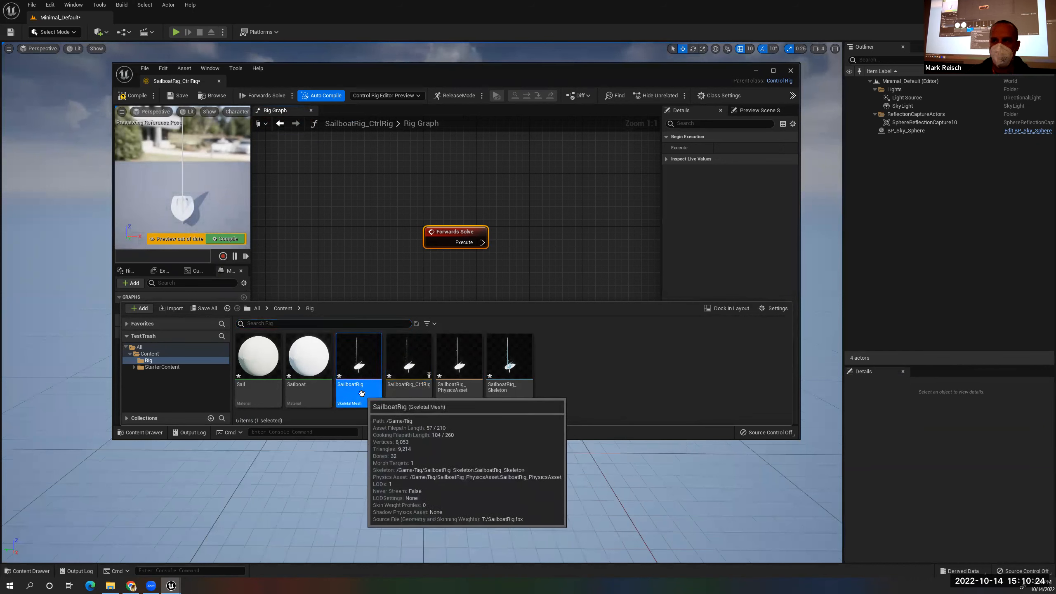
pyautogui.rightClick(361, 394)
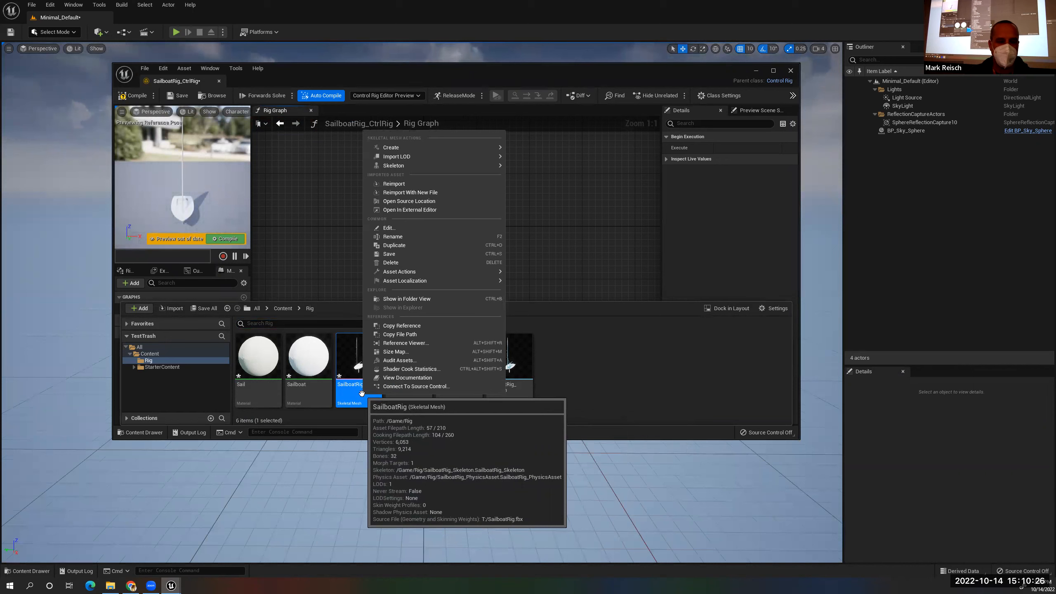
pyautogui.moveTo(435, 147)
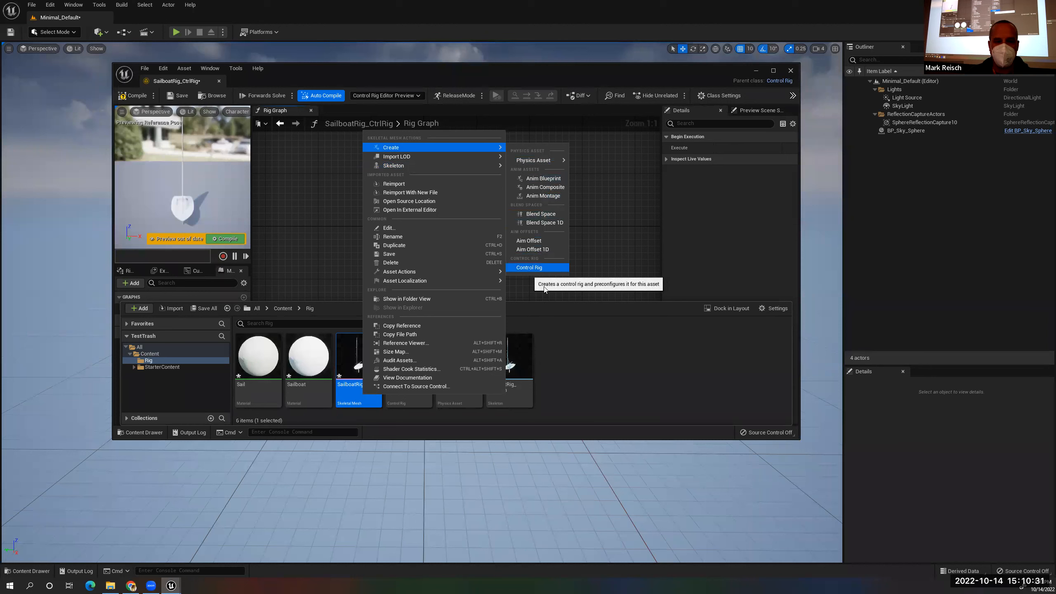
pyautogui.click(578, 336)
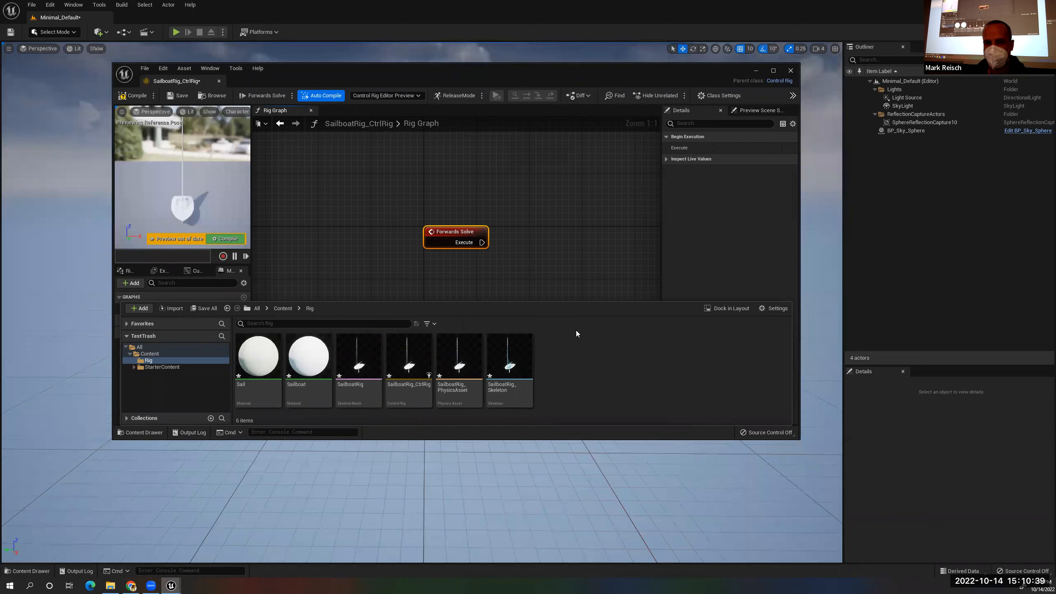
pyautogui.moveTo(675, 72); pyautogui.dragTo(705, 91)
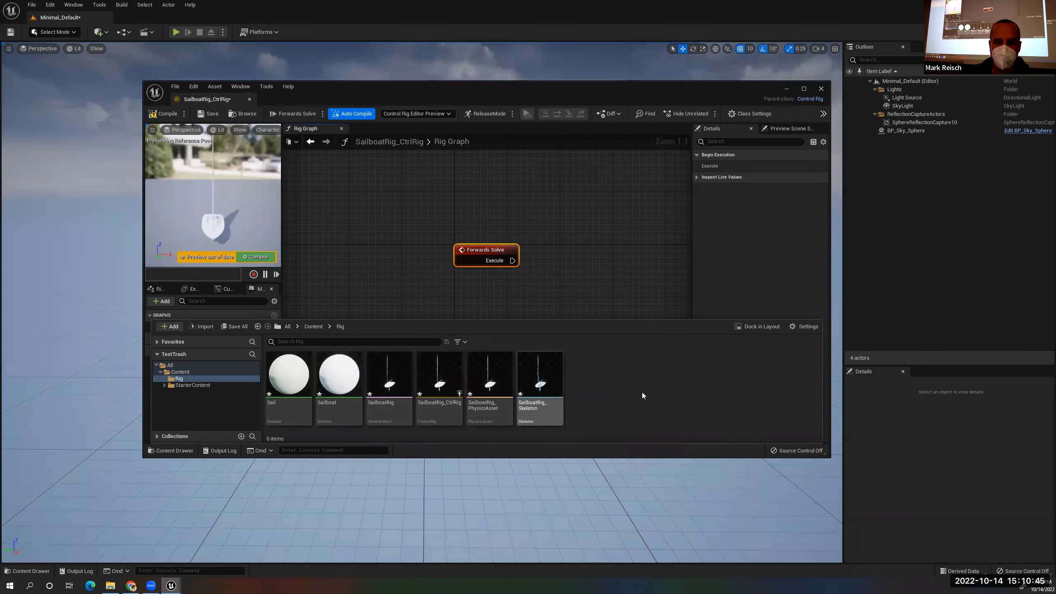
# Search the plugins for "control" to check the Control Rig plugin, and close both the Control Rig editor and the plugin list
pyautogui.click(1036, 32)
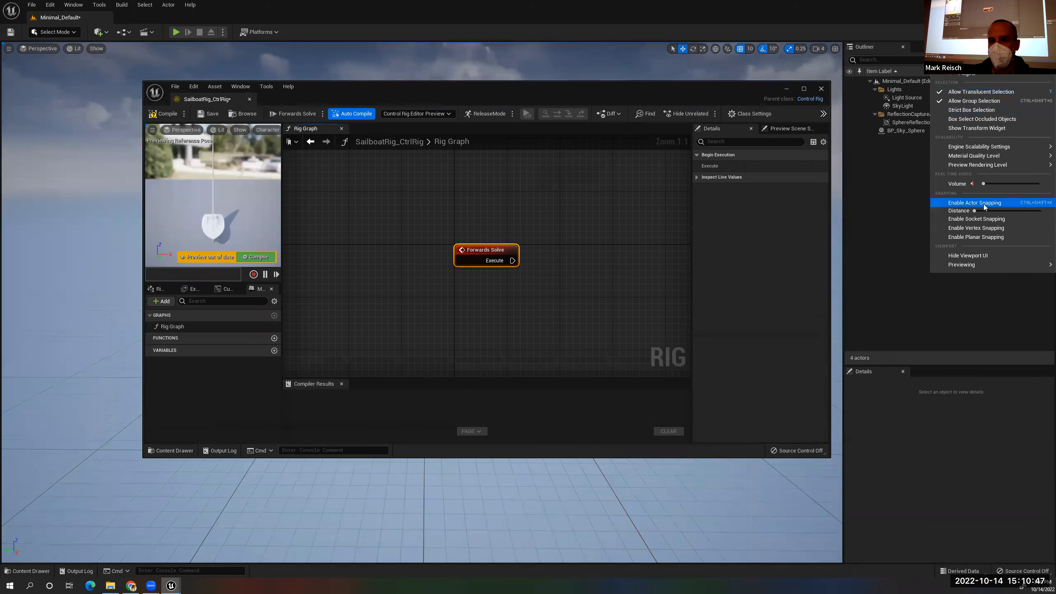
pyautogui.click(974, 71)
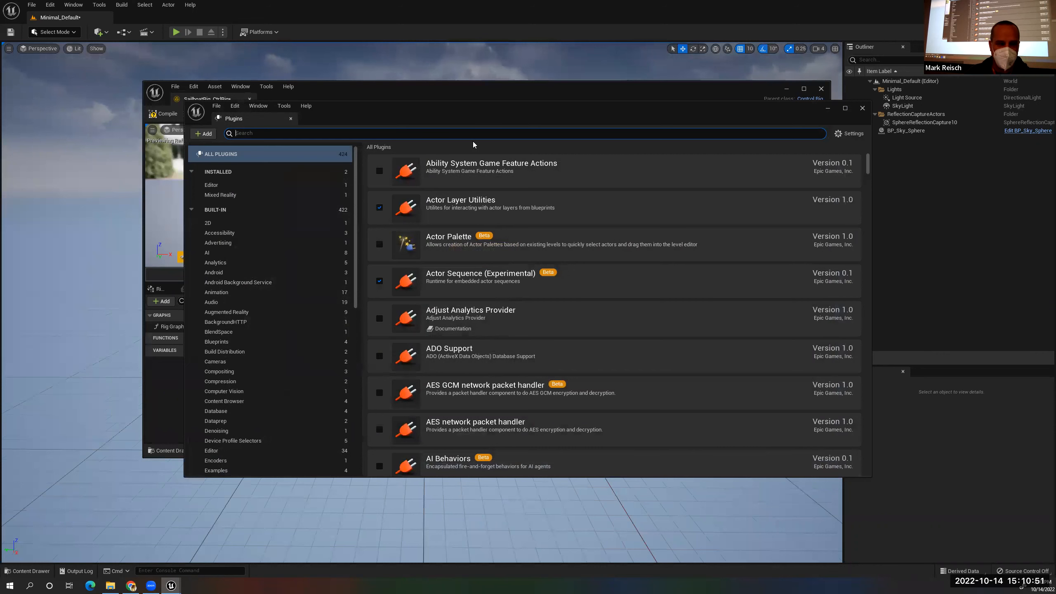
pyautogui.write('control')
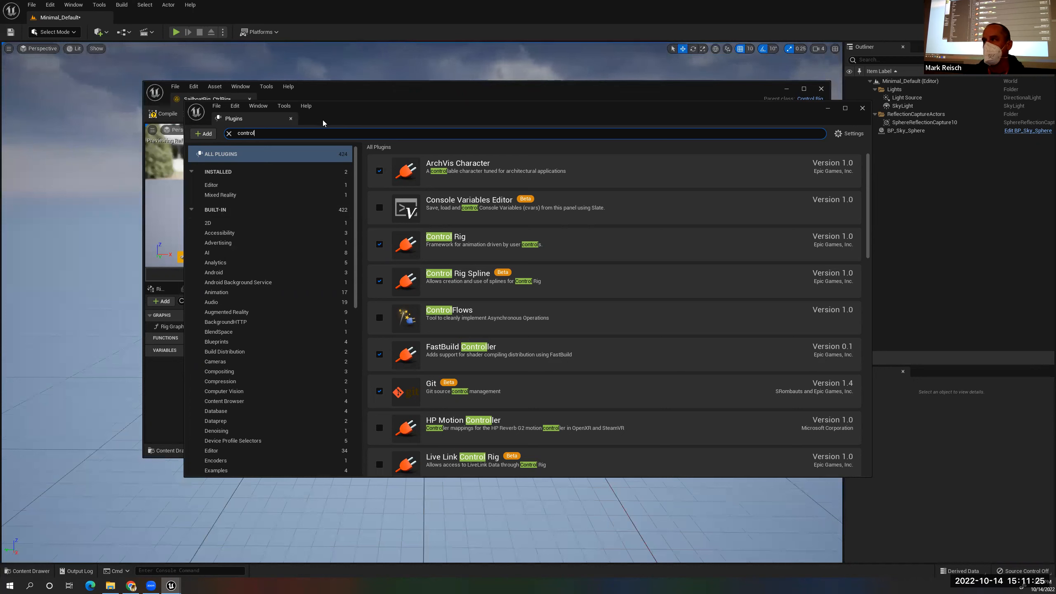
pyautogui.click(409, 93)
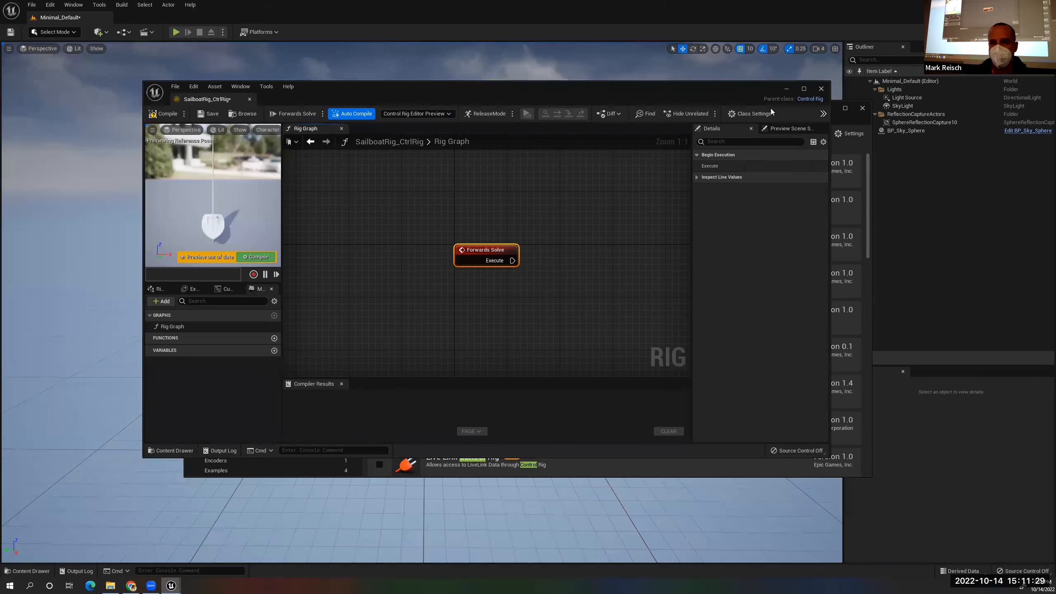
pyautogui.click(819, 90)
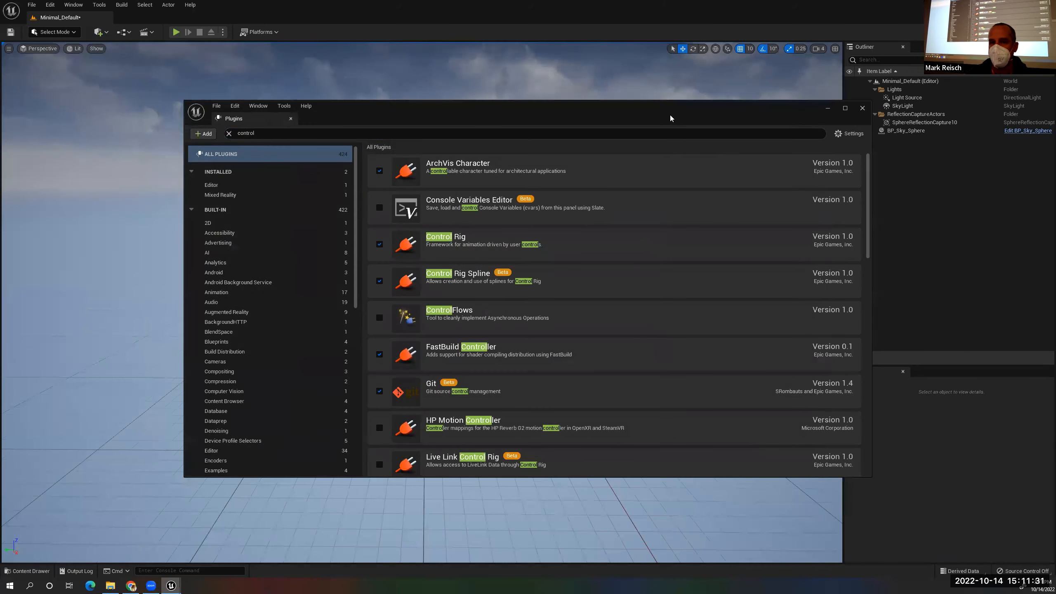
pyautogui.moveTo(667, 111); pyautogui.dragTo(625, 93)
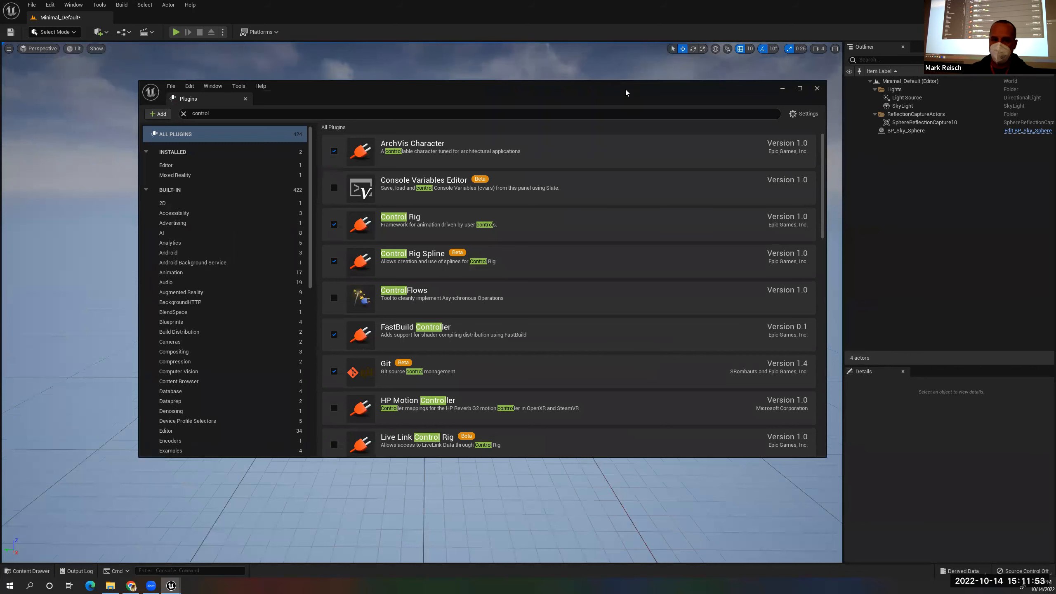
pyautogui.moveTo(819, 87); pyautogui.dragTo(804, 79)
pyautogui.click(804, 78)
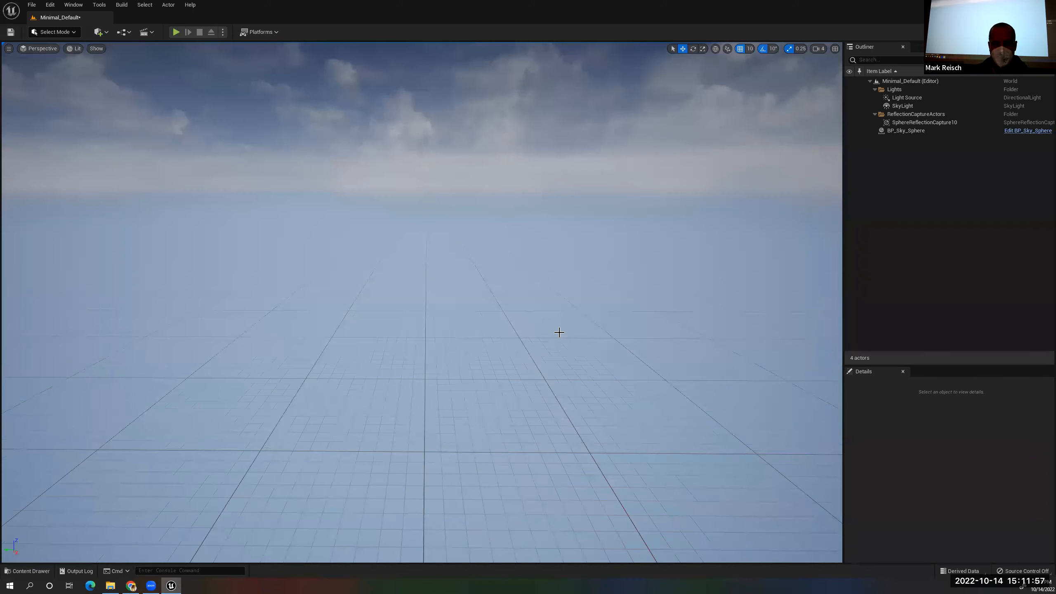
# Look once more through what can be created from the SailboatRig skeletal mesh and dismiss the options
pyautogui.hotkey('ctrl', 'space')
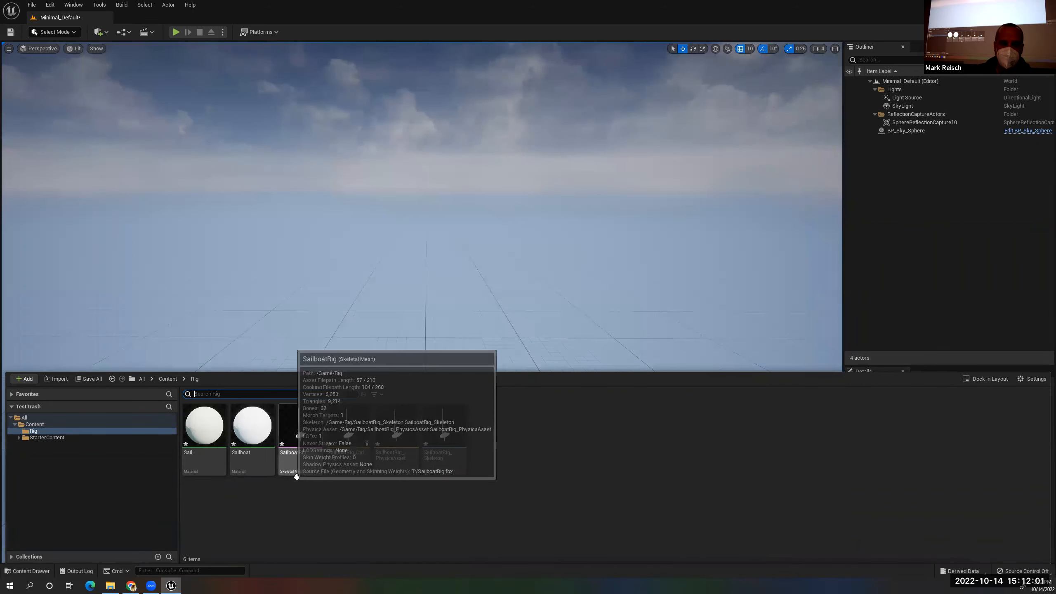
pyautogui.rightClick(297, 429)
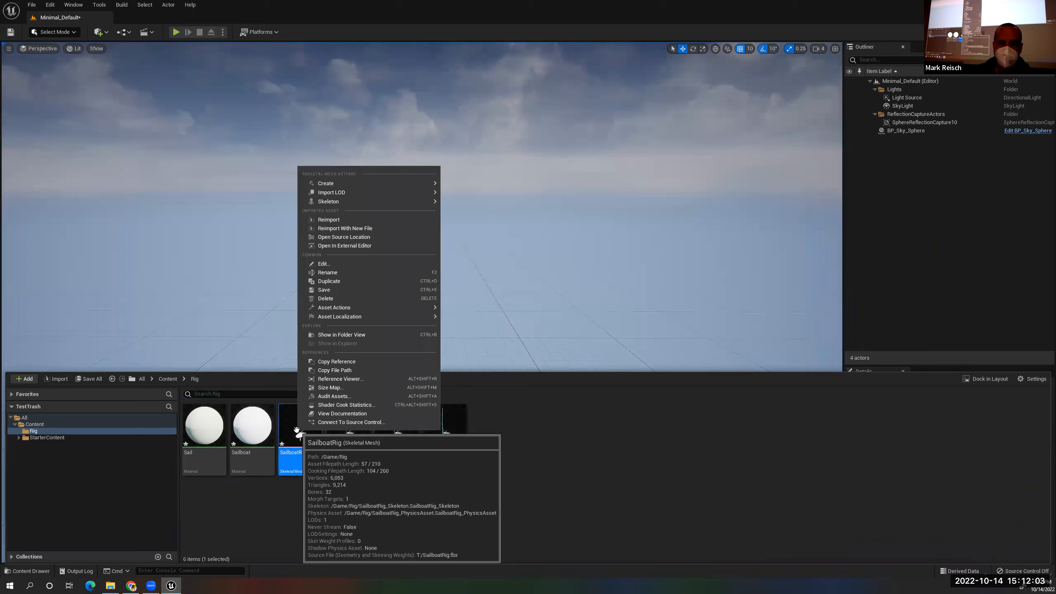
pyautogui.moveTo(403, 184)
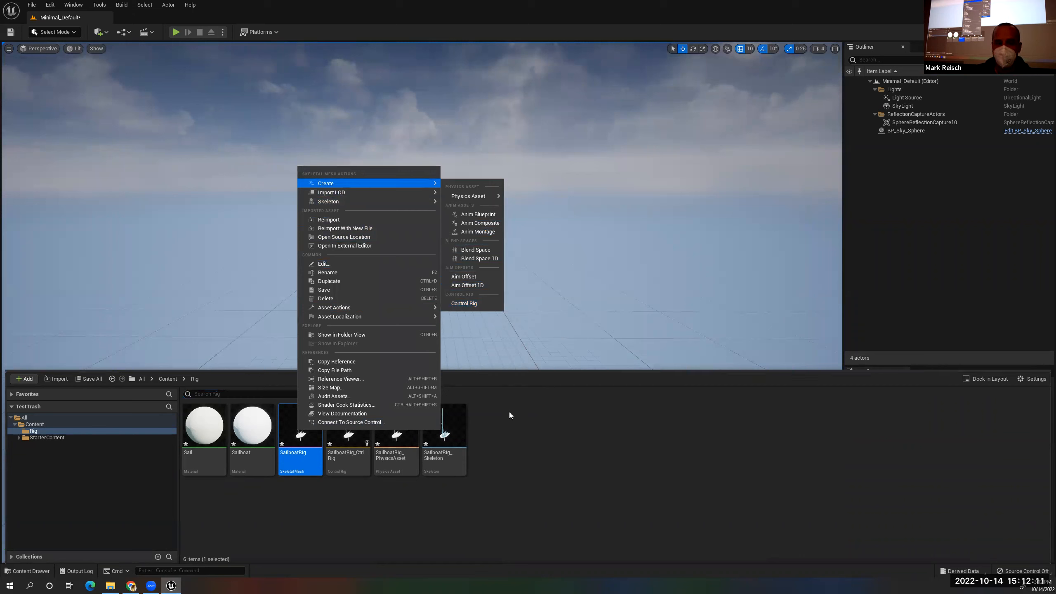
pyautogui.click(455, 496)
# Open the SailboatRig_CtrlRig asset, dock its editor beside the Minimal_Default level, and widen the preview area
pyautogui.moveTo(346, 464)
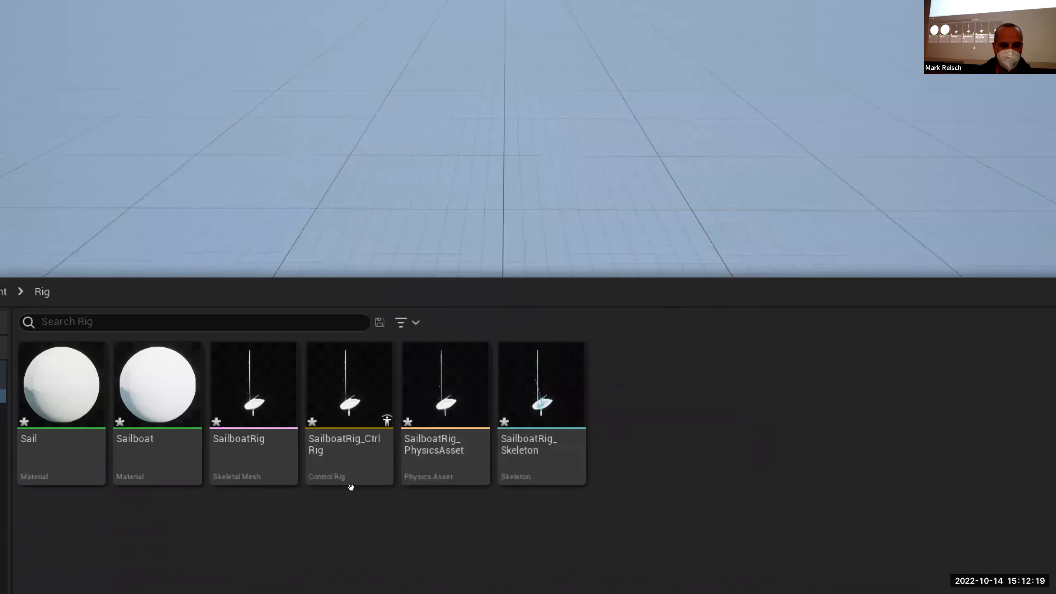
pyautogui.doubleClick(342, 460)
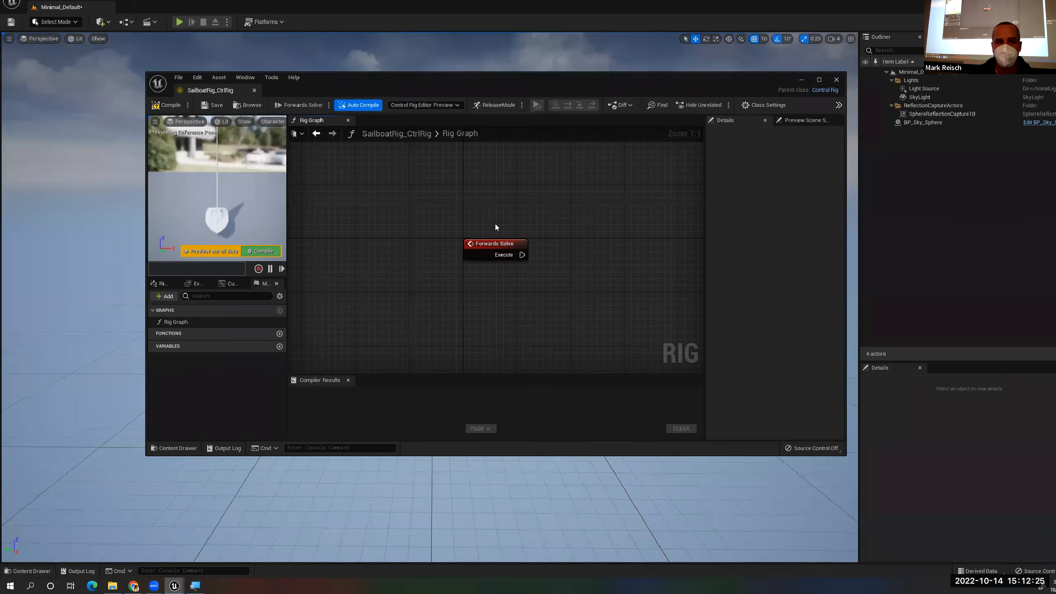
pyautogui.moveTo(230, 101); pyautogui.dragTo(250, 16)
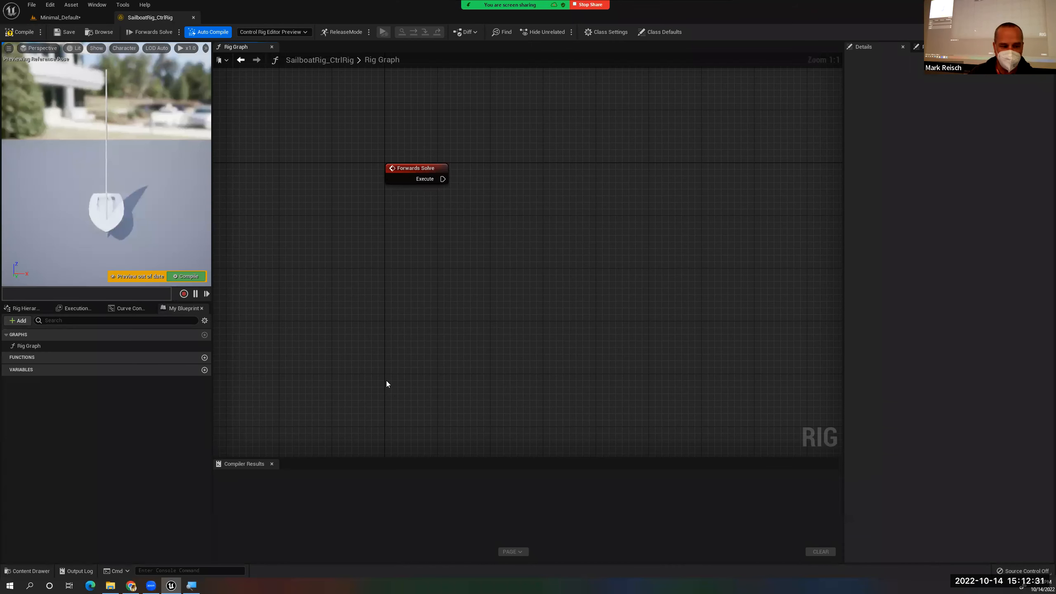
pyautogui.click(63, 18)
pyautogui.click(136, 18)
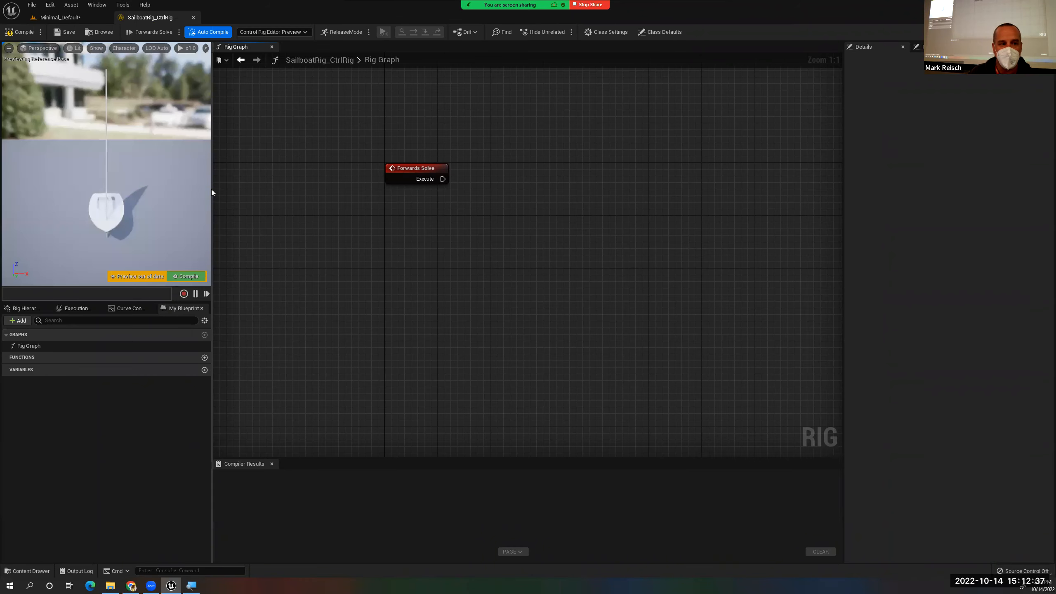
pyautogui.moveTo(211, 188); pyautogui.dragTo(258, 185)
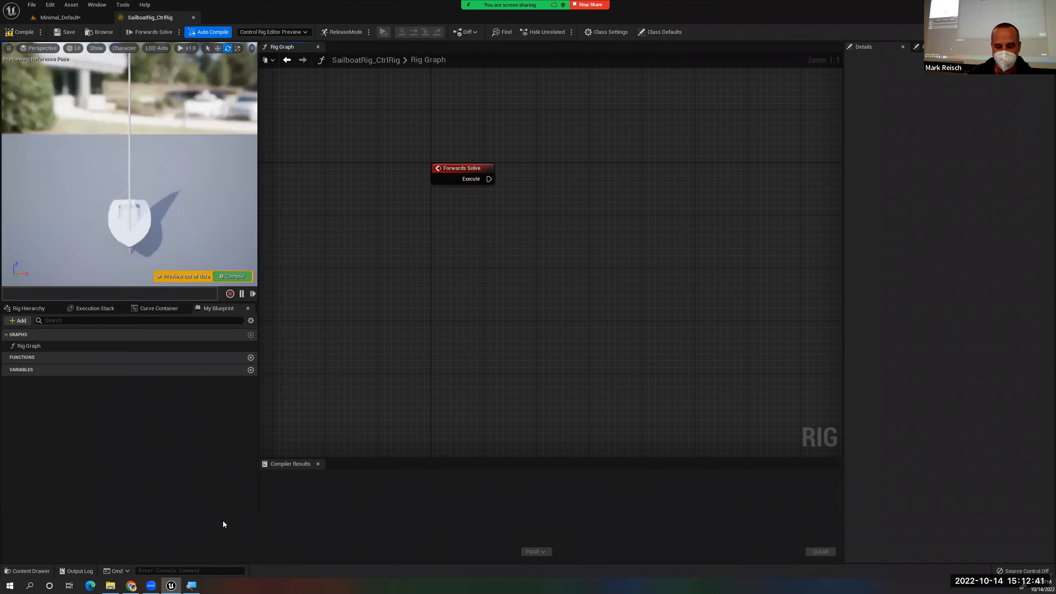
# Look at the new Animation asset types for the Rig folder, open the Control Rig blueprint creation dialog, and cancel it
pyautogui.hotkey('ctrl', 'space')
pyautogui.rightClick(533, 436)
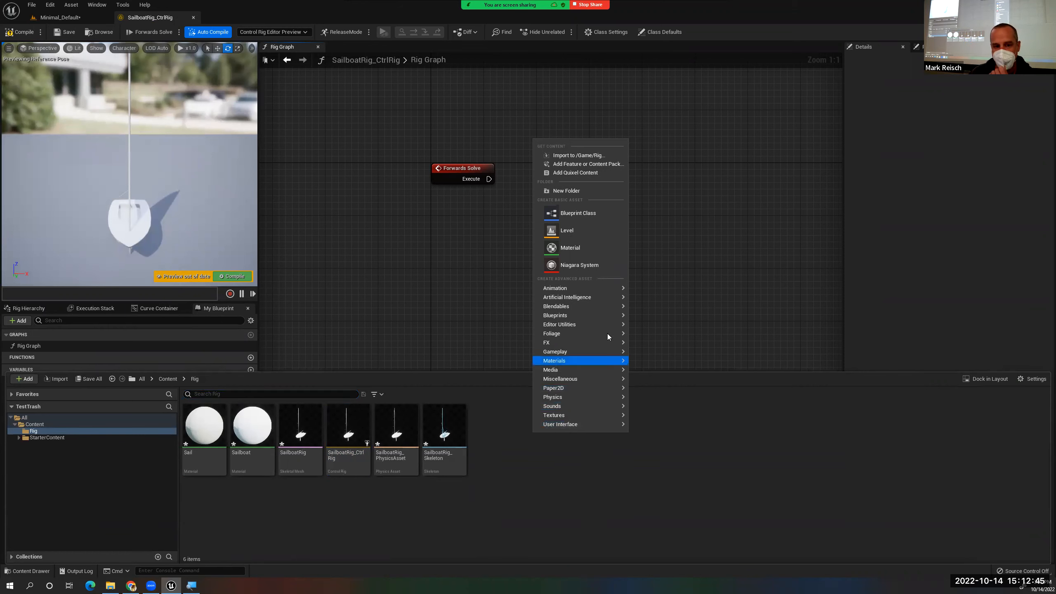
pyautogui.moveTo(622, 288)
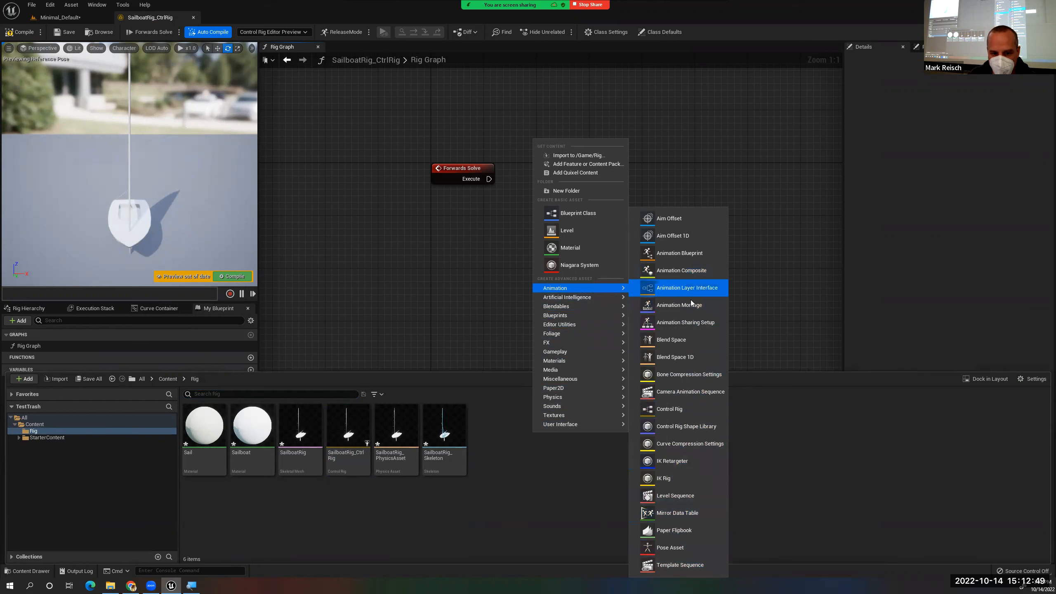
pyautogui.click(683, 408)
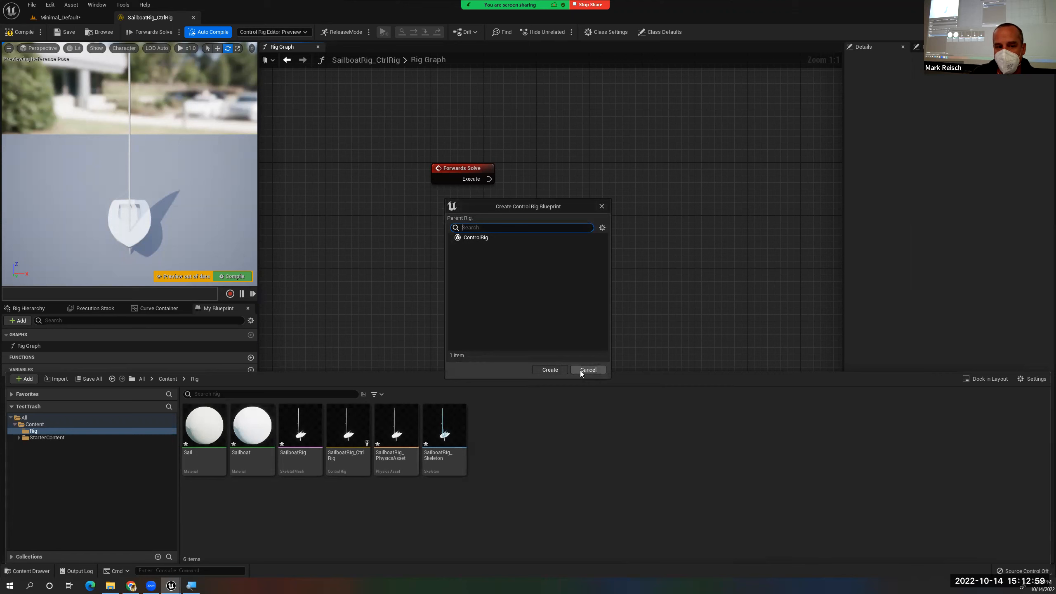
pyautogui.click(590, 371)
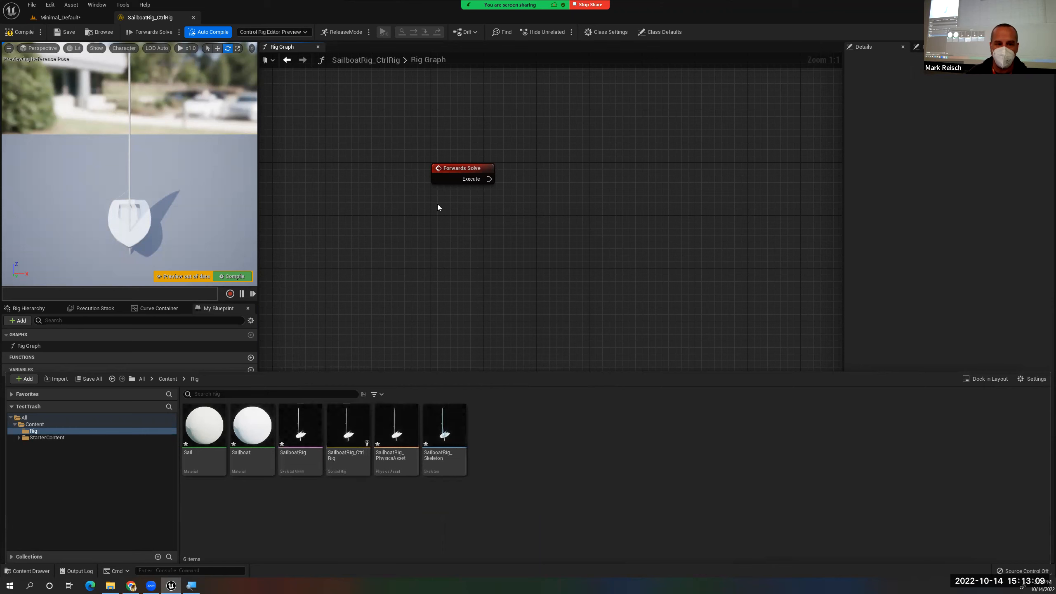
# Return to the Rig Graph and select the Forwards Solve node
pyautogui.click(527, 319)
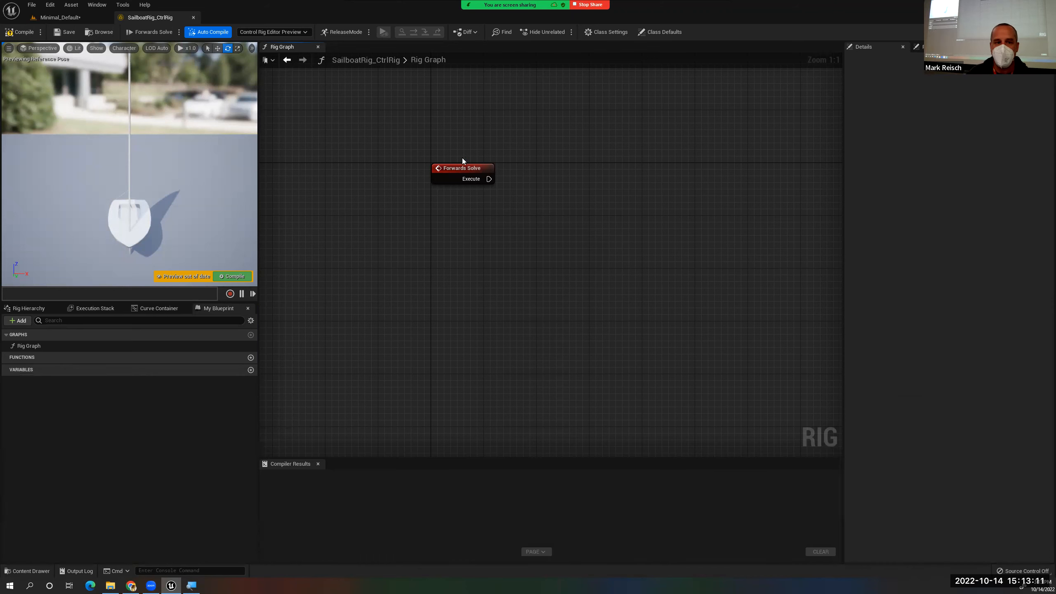
pyautogui.click(460, 170)
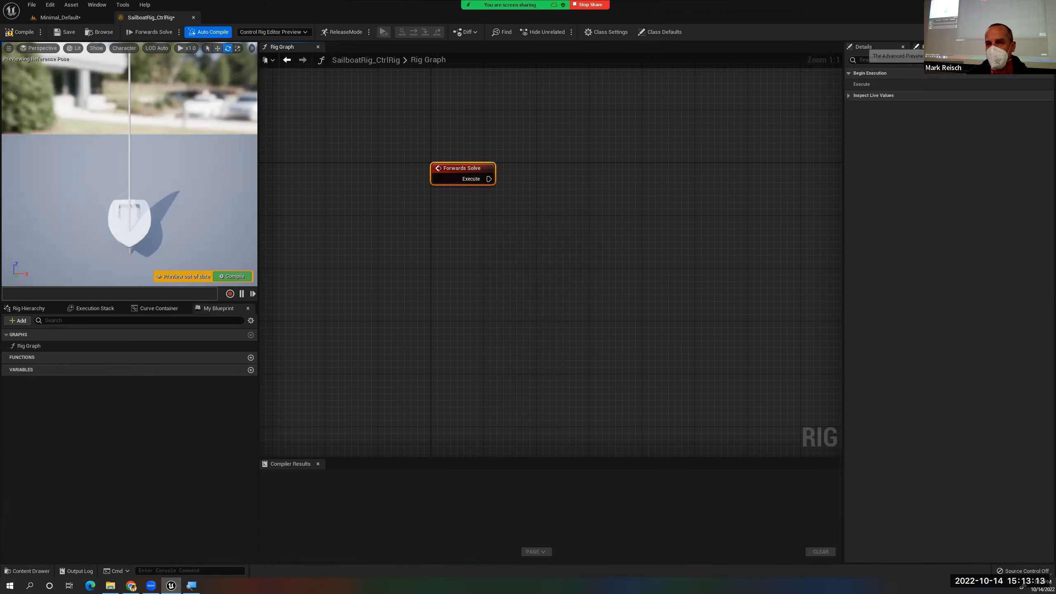
# Check the preview scene settings, return to the node details, and shift the Forwards Solve node slightly up and to the left in the graph
pyautogui.click(920, 46)
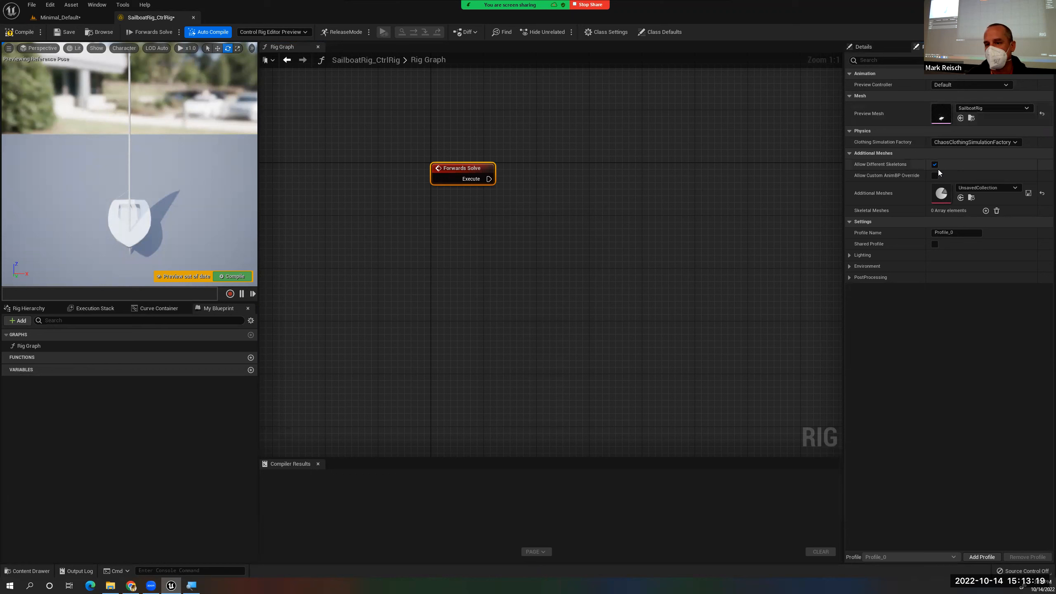
pyautogui.click(877, 47)
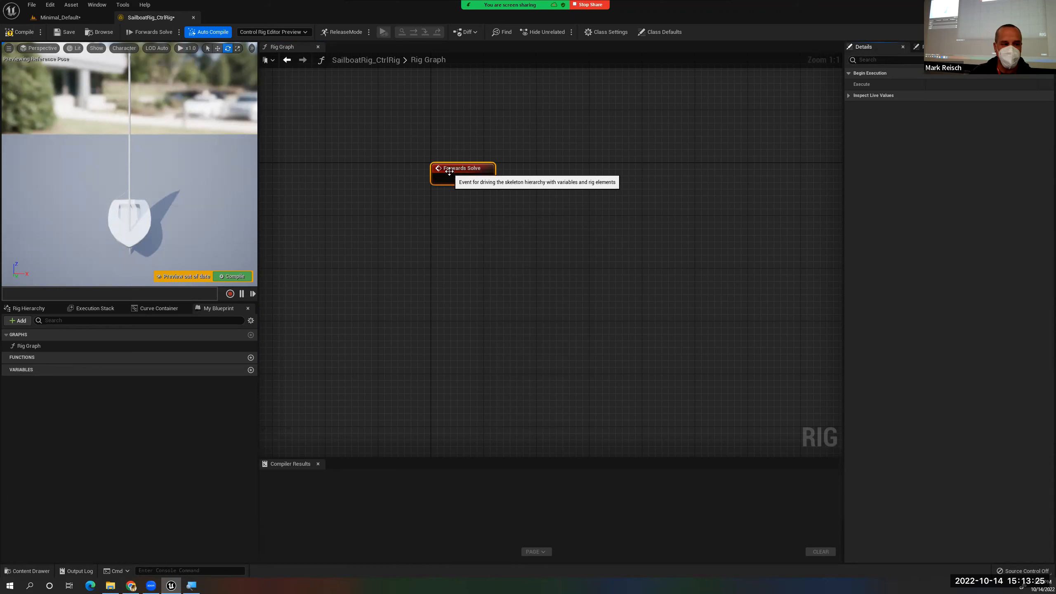
pyautogui.moveTo(469, 169)
pyautogui.mouseDown()
pyautogui.moveTo(435, 168)
pyautogui.moveTo(470, 153)
pyautogui.moveTo(456, 156)
pyautogui.mouseUp()
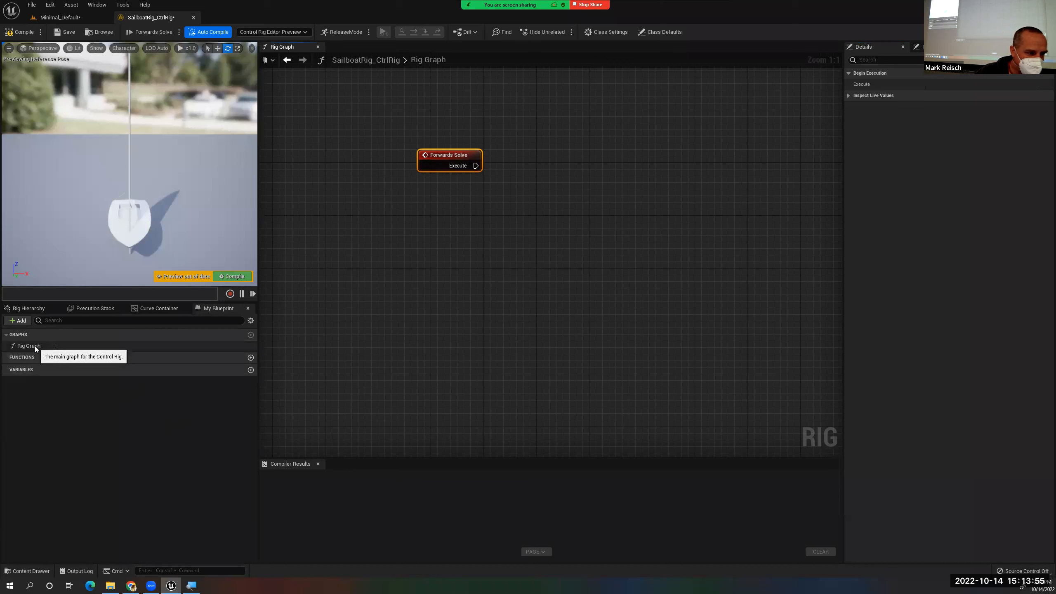
# Show the Rig Hierarchy and inspect the SailBoat and Boat1 bones while viewing the sailboat from the side
pyautogui.click(32, 307)
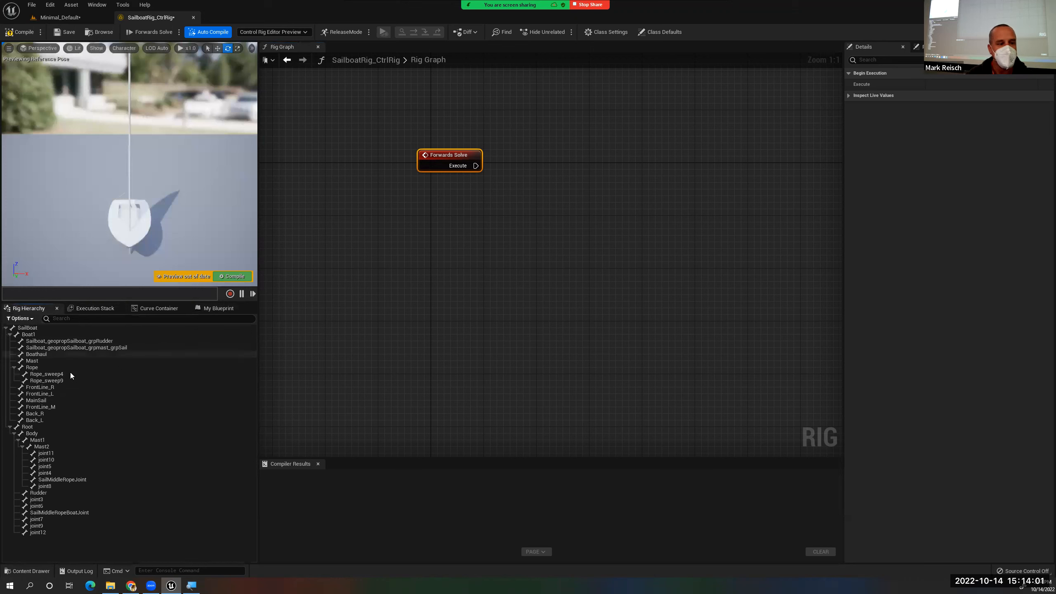
pyautogui.click(24, 329)
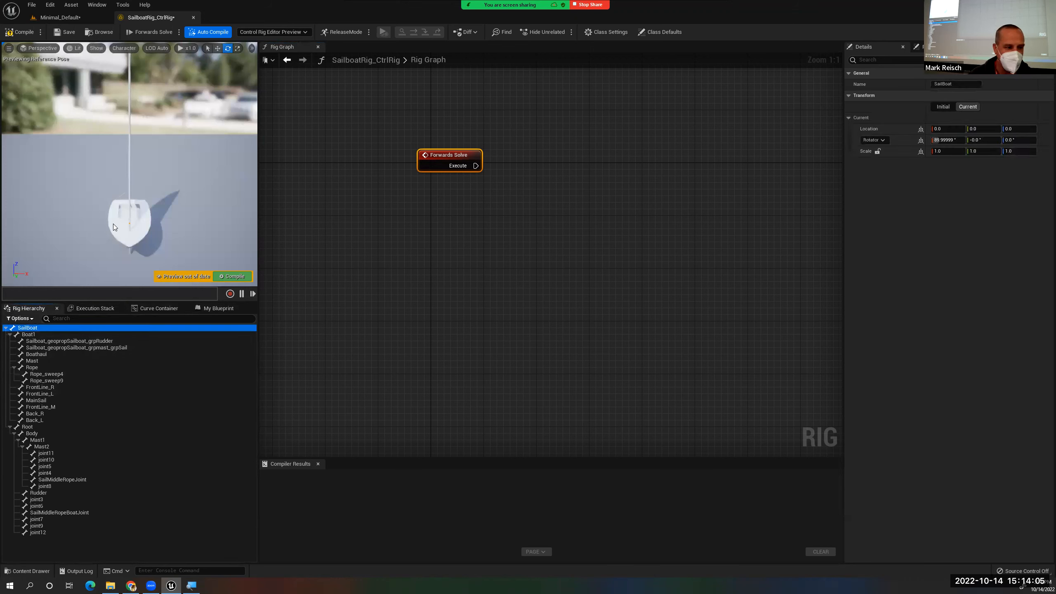
pyautogui.keyDown('alt'); pyautogui.moveTo(111, 207); pyautogui.dragTo(233, 199); pyautogui.keyUp('alt')
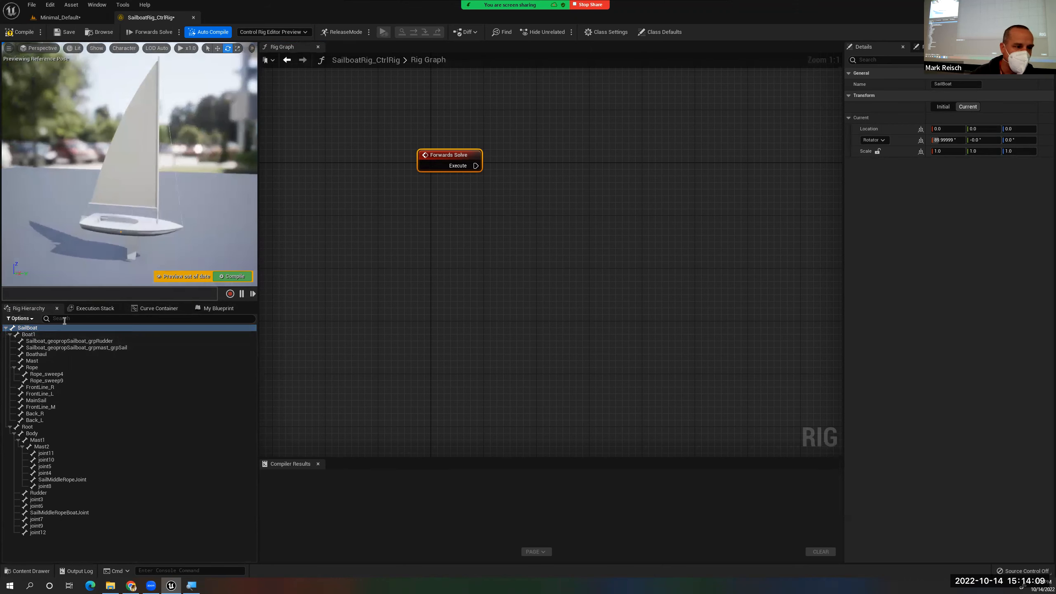
pyautogui.click(28, 334)
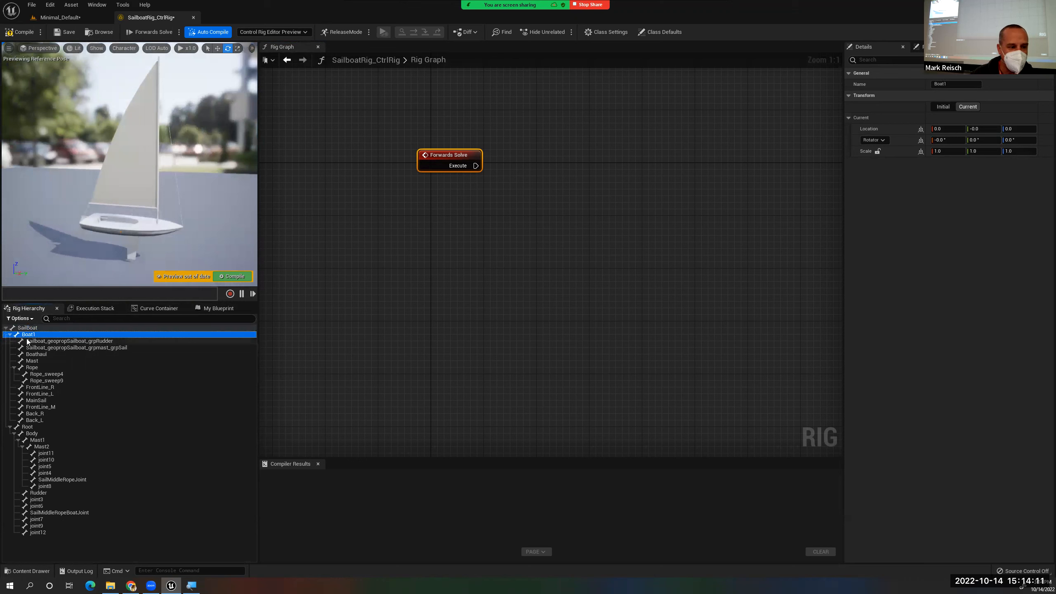
pyautogui.moveTo(124, 200)
pyautogui.keyDown('alt'); pyautogui.mouseDown()
pyautogui.moveTo(195, 171)
pyautogui.moveTo(158, 175)
pyautogui.moveTo(128, 195)
pyautogui.mouseUp(); pyautogui.keyUp('alt')
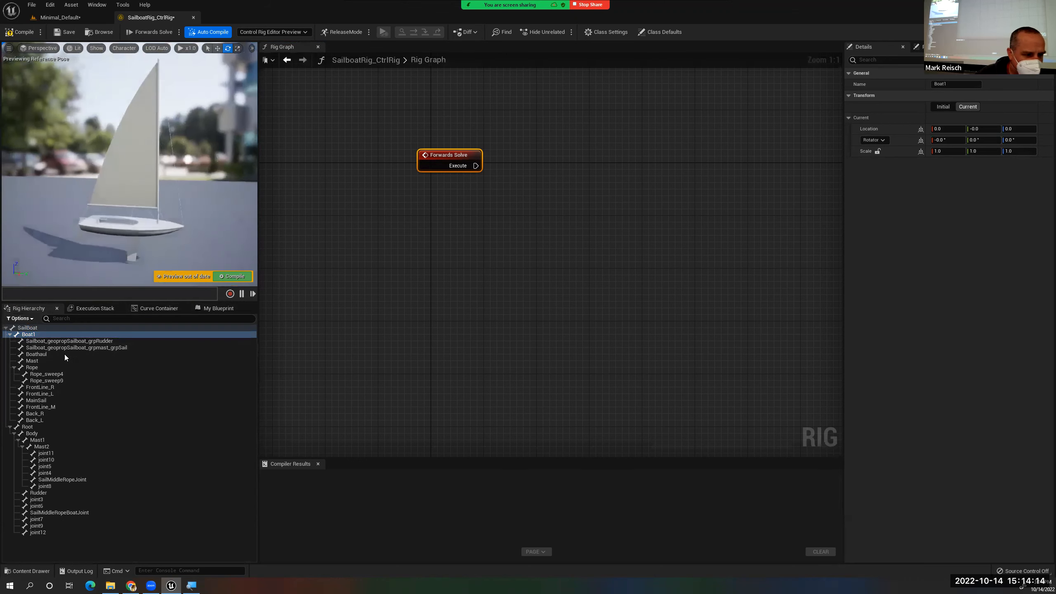
# Create a new control on the Boat1 bone in the Rig Hierarchy
pyautogui.rightClick(31, 335)
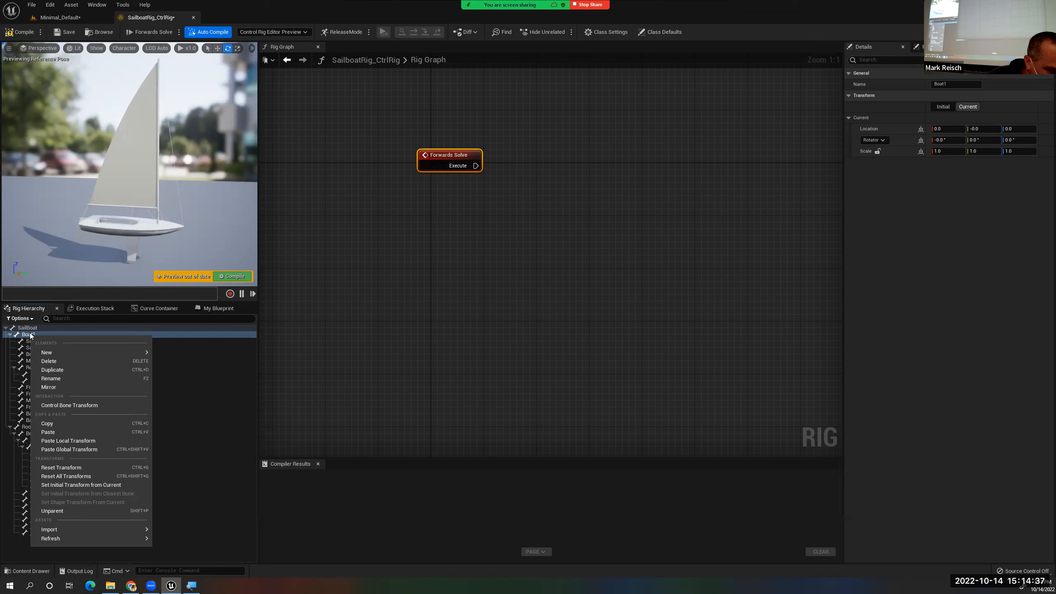
pyautogui.moveTo(59, 352)
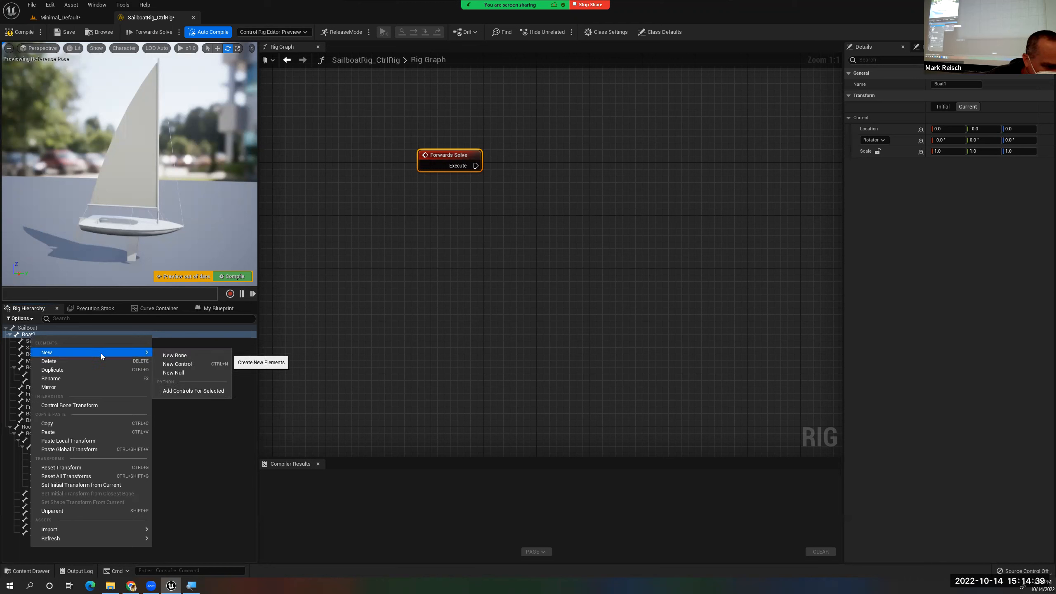
pyautogui.click(192, 364)
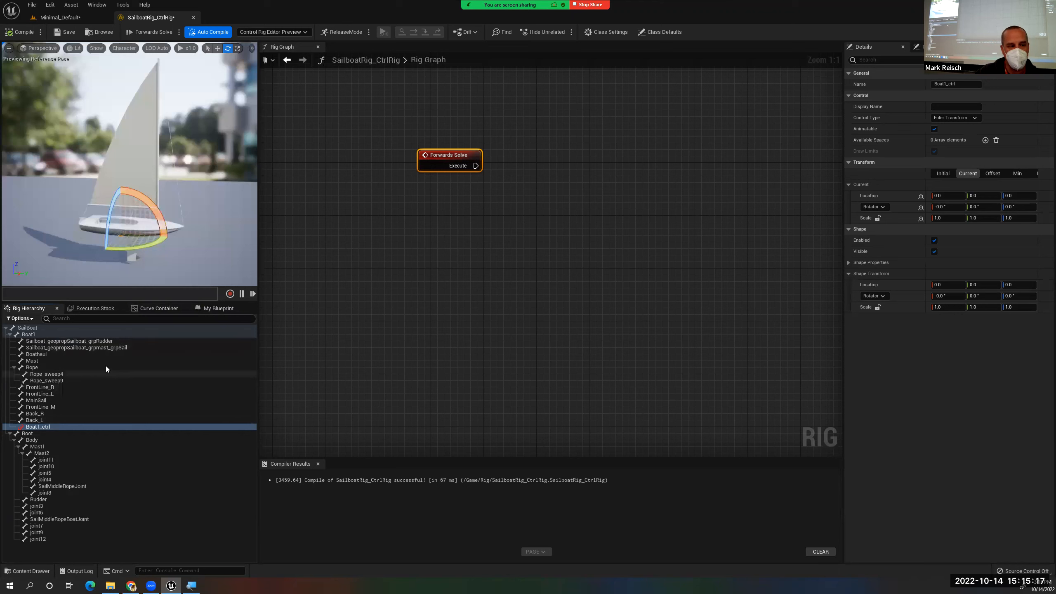
# Add a Get Control node for Boat1_ctrl to the Rig Graph and place it below the Forwards Solve node
pyautogui.moveTo(34, 428); pyautogui.dragTo(501, 220)
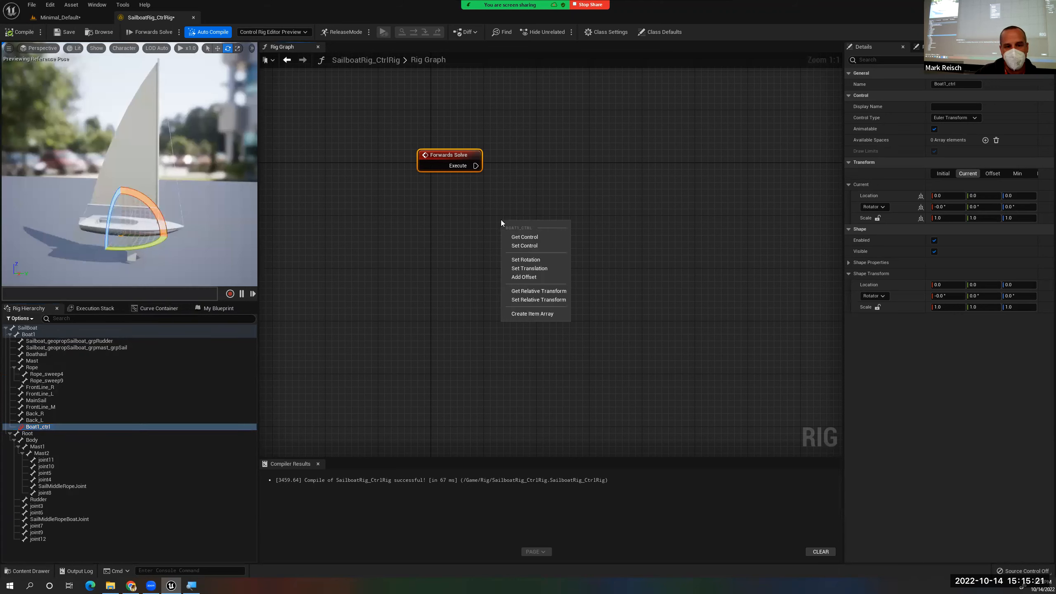
pyautogui.click(545, 238)
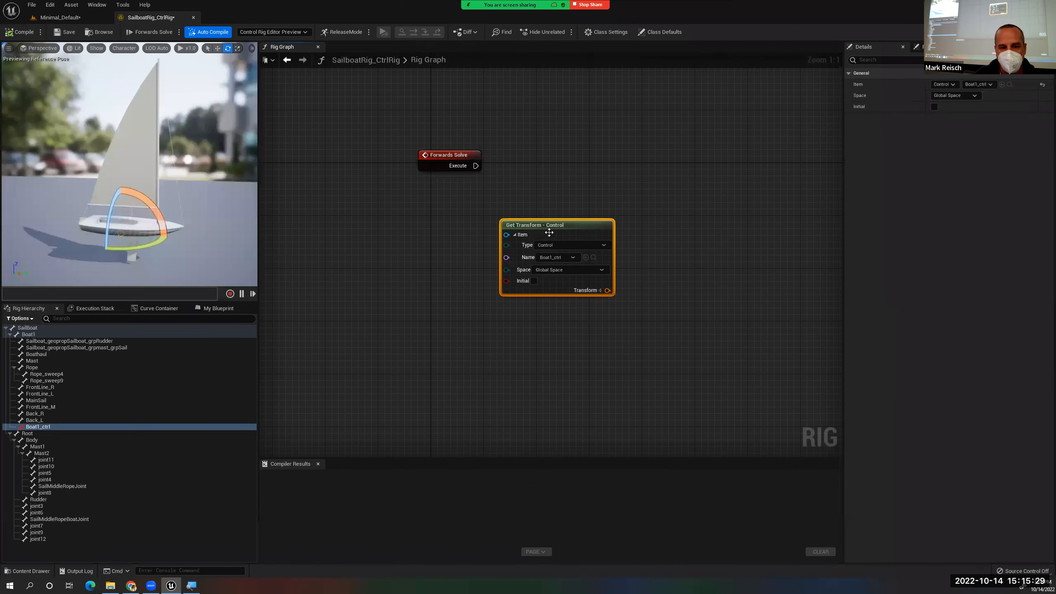
pyautogui.moveTo(551, 223); pyautogui.dragTo(549, 199)
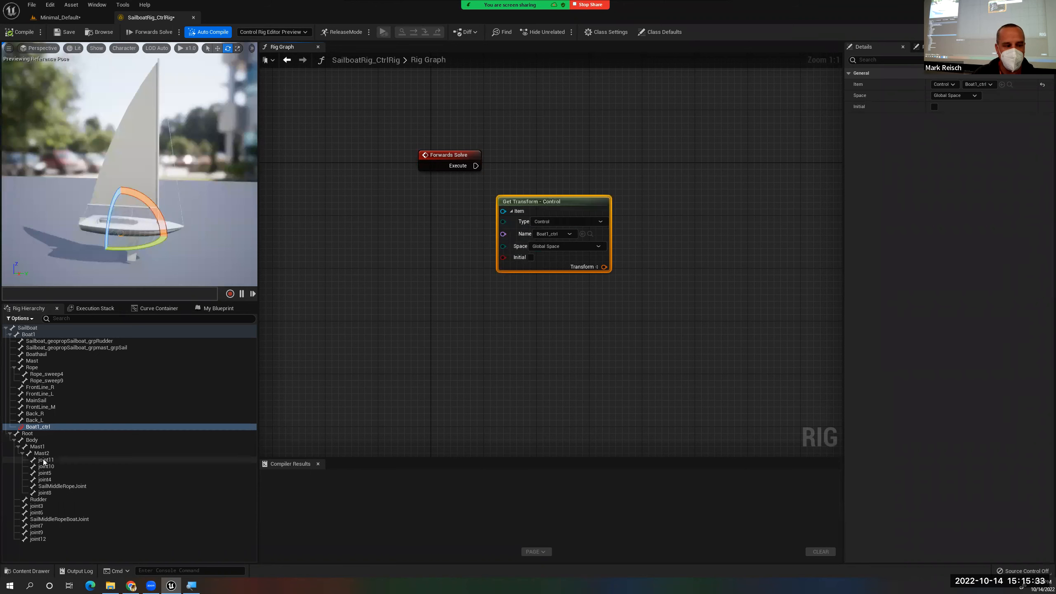
# Reposition the Get Transform node slightly and look through its available item types without changing them
pyautogui.moveTo(37, 426); pyautogui.dragTo(431, 264)
pyautogui.click(479, 222)
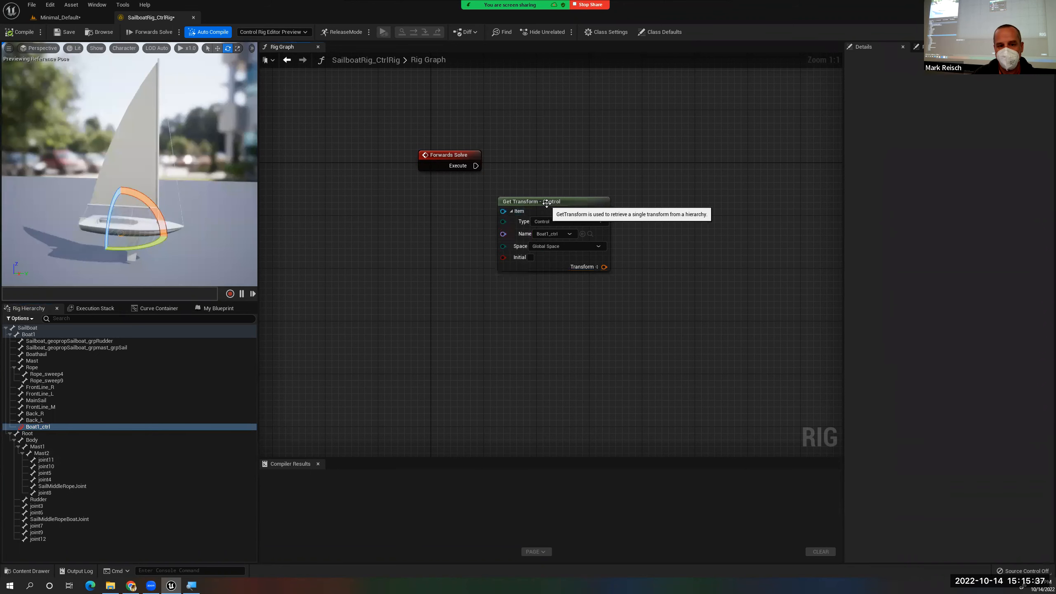
pyautogui.moveTo(547, 202); pyautogui.dragTo(538, 197)
pyautogui.click(571, 214)
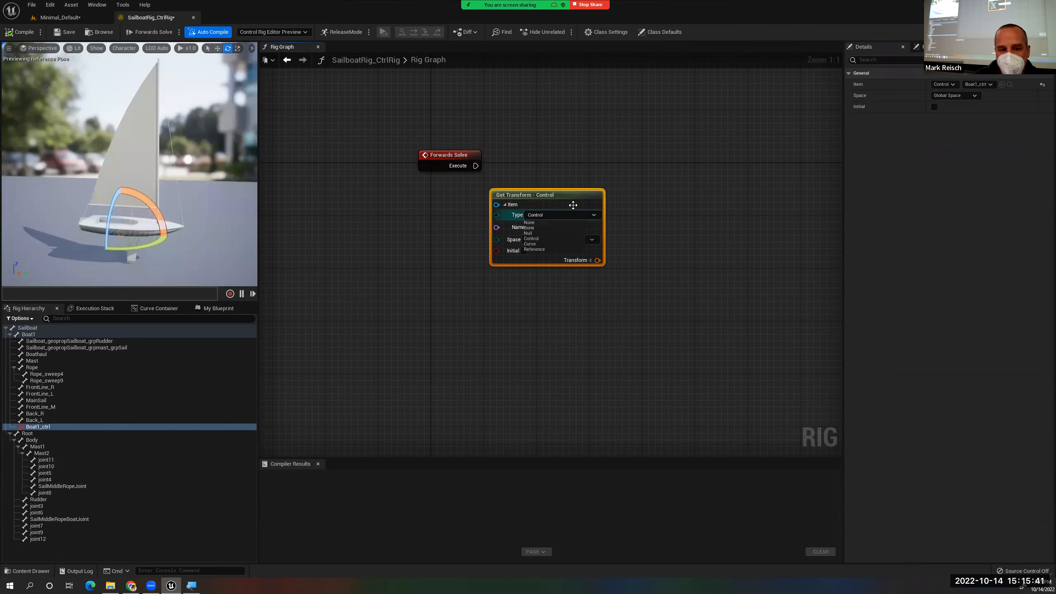
pyautogui.moveTo(573, 205); pyautogui.dragTo(587, 225)
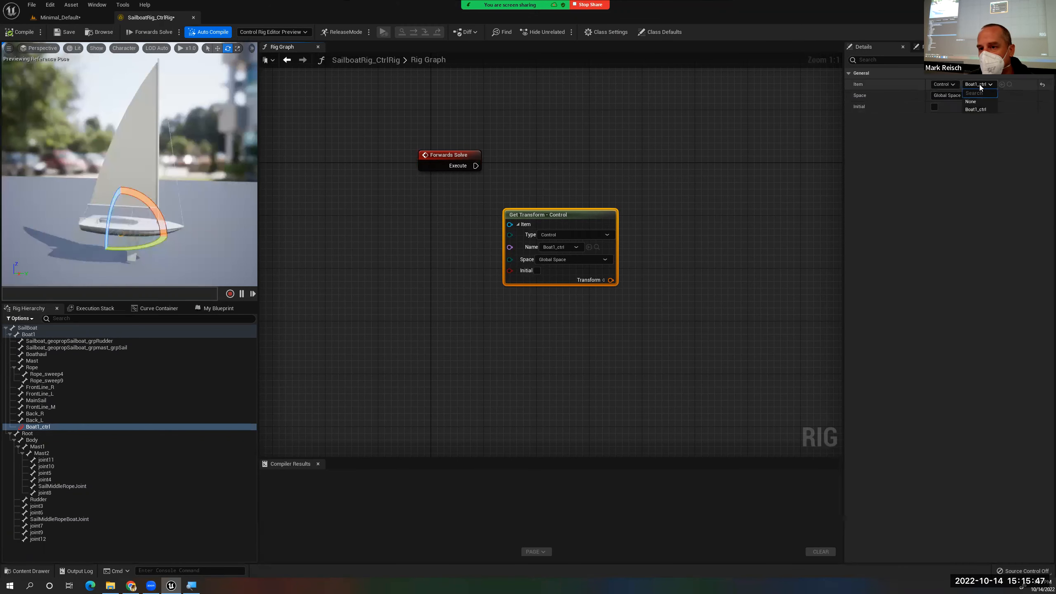
pyautogui.click(944, 85)
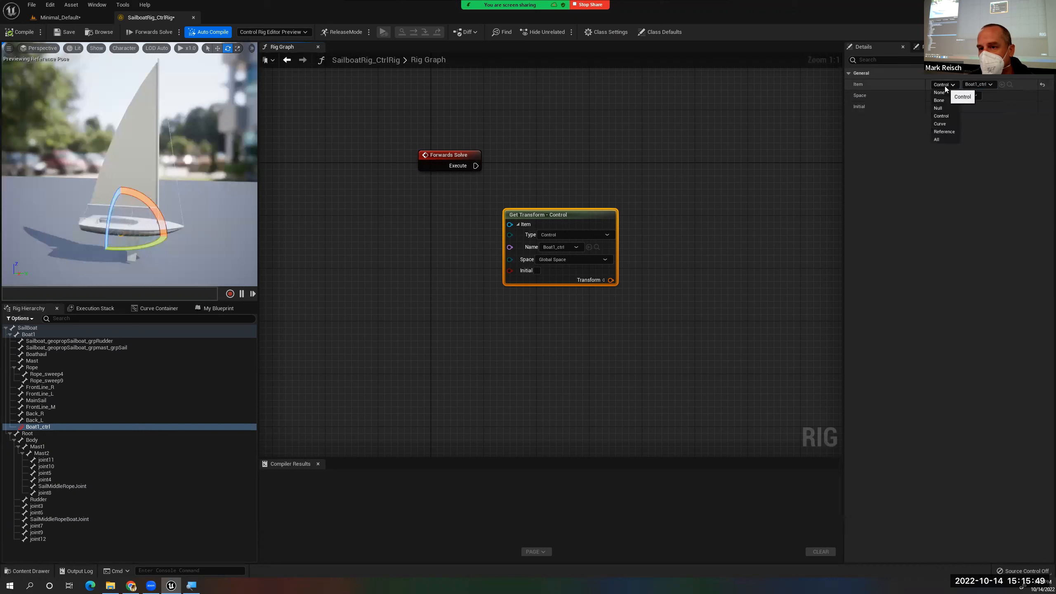
pyautogui.click(945, 87)
pyautogui.click(954, 98)
pyautogui.click(954, 97)
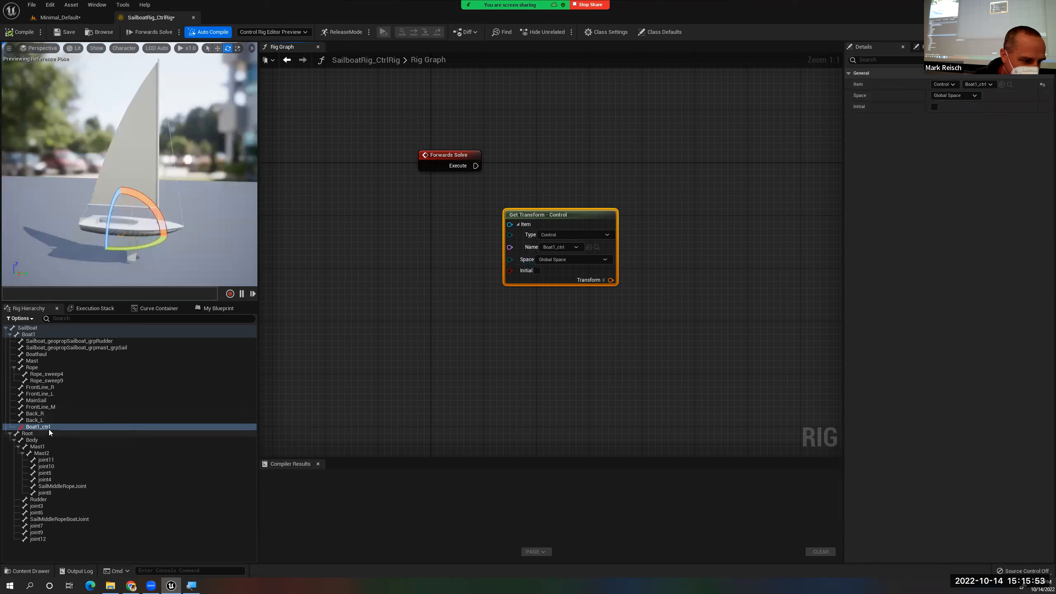
# Add a Set Control node for Boat1_ctrl beside the Get Transform node and look at its transform values
pyautogui.moveTo(41, 427); pyautogui.dragTo(34, 420, button='right')
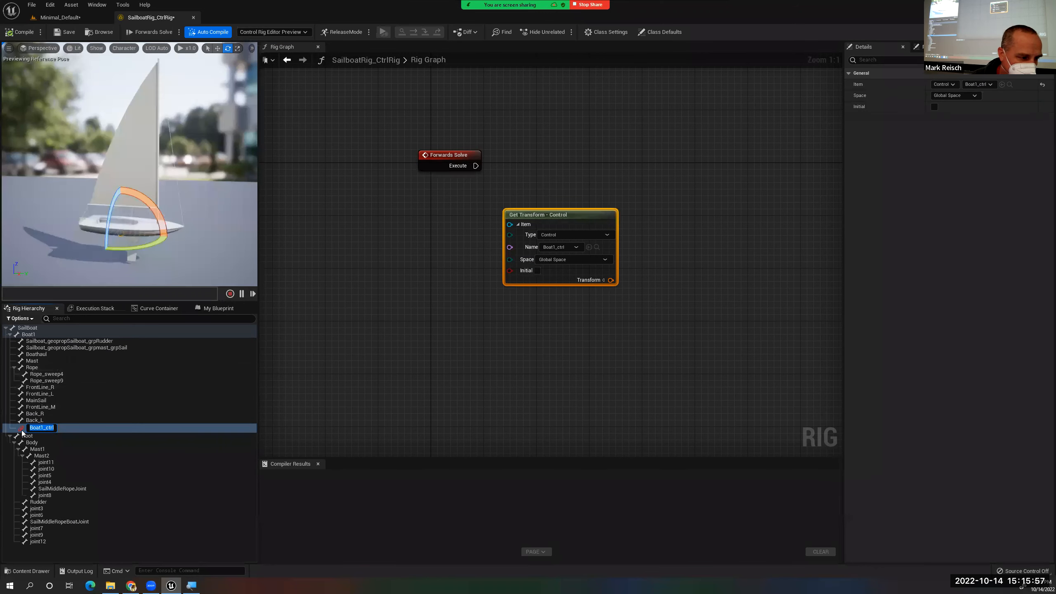
pyautogui.moveTo(84, 437); pyautogui.dragTo(370, 293)
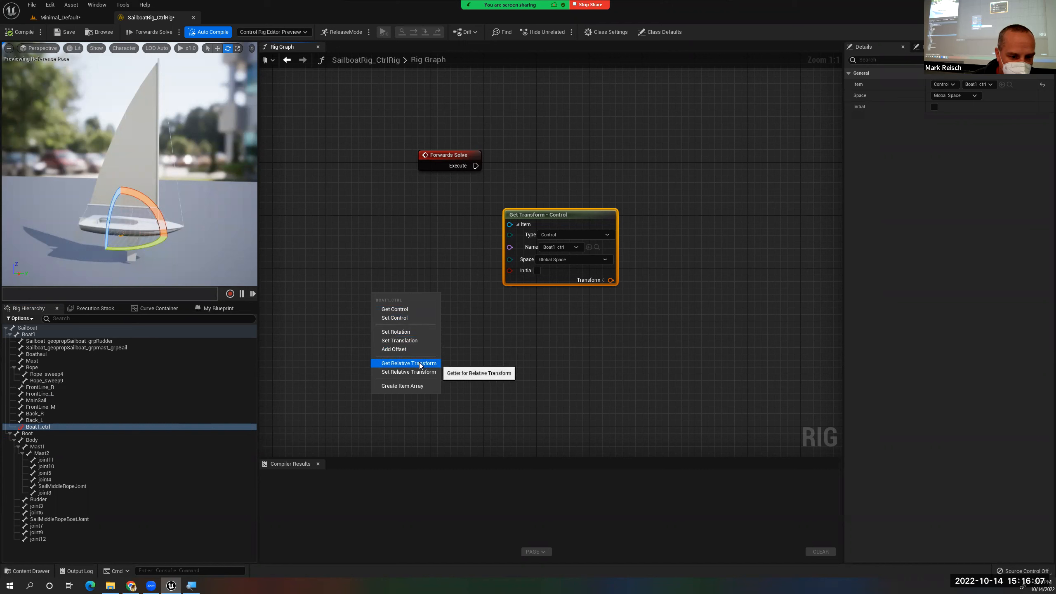
pyautogui.click(406, 318)
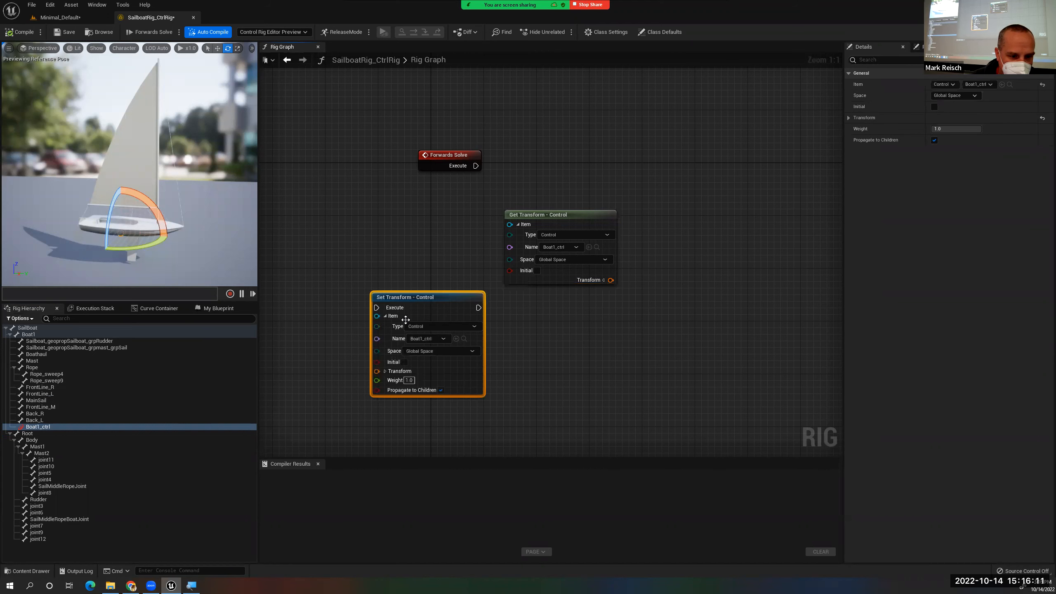
pyautogui.moveTo(433, 296); pyautogui.dragTo(433, 259)
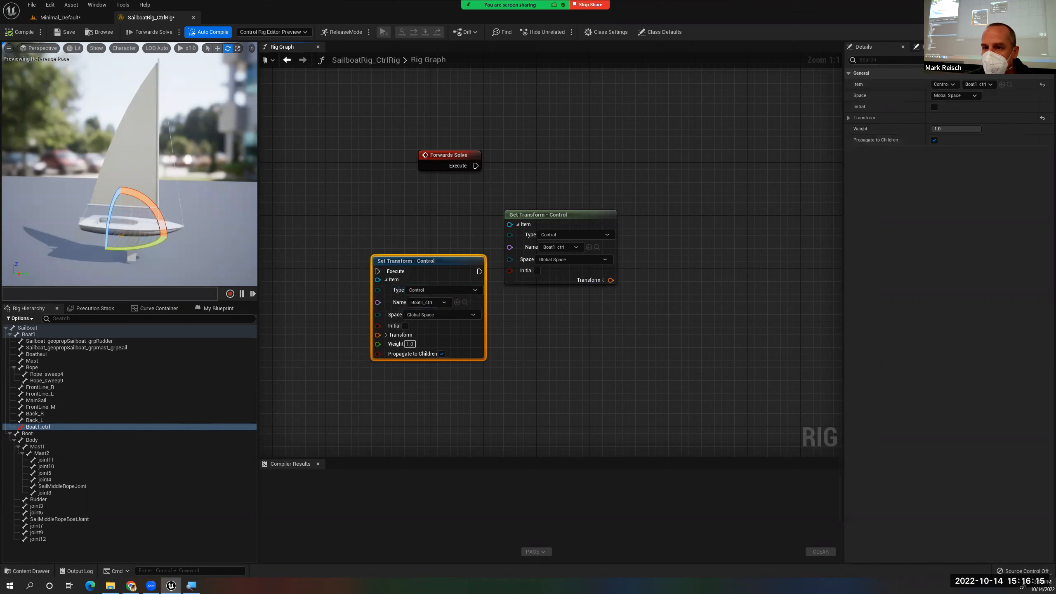
pyautogui.click(847, 119)
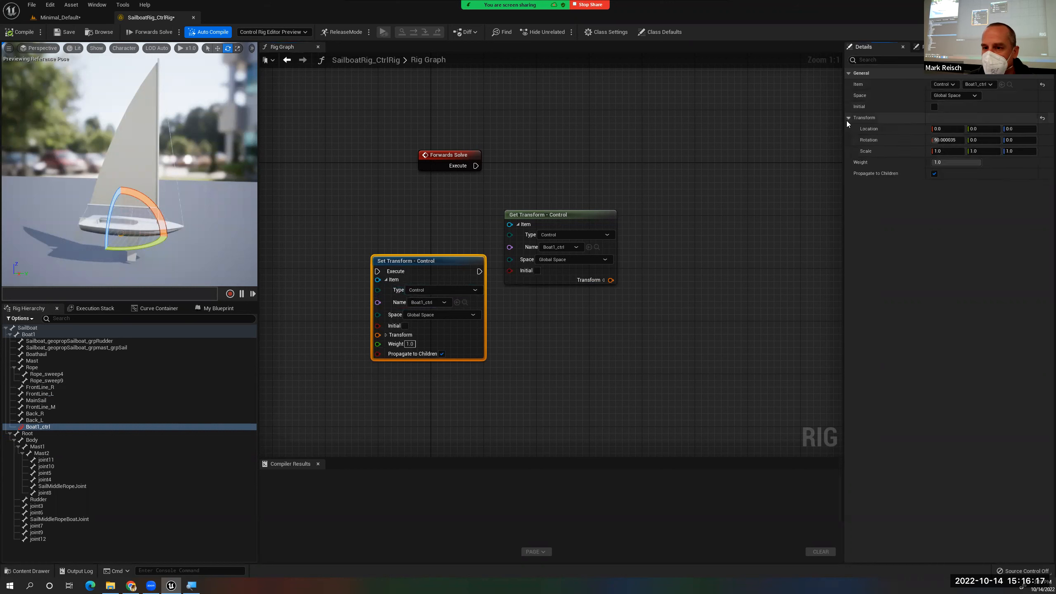
pyautogui.click(848, 119)
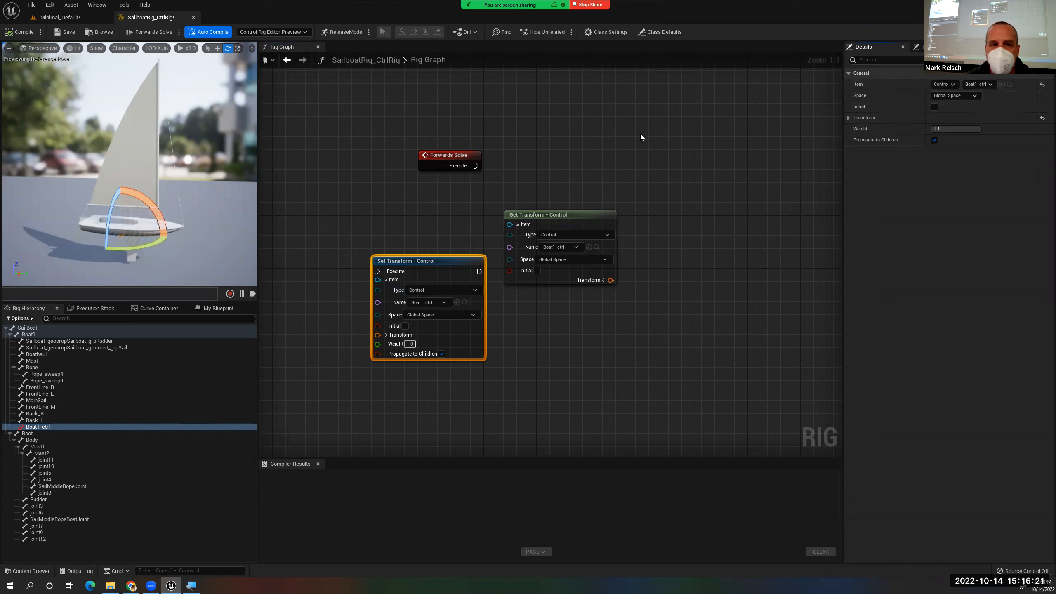
# Open the Control Rig documentation in the browser and go to its Control Rig Editor page
pyautogui.click(145, 5)
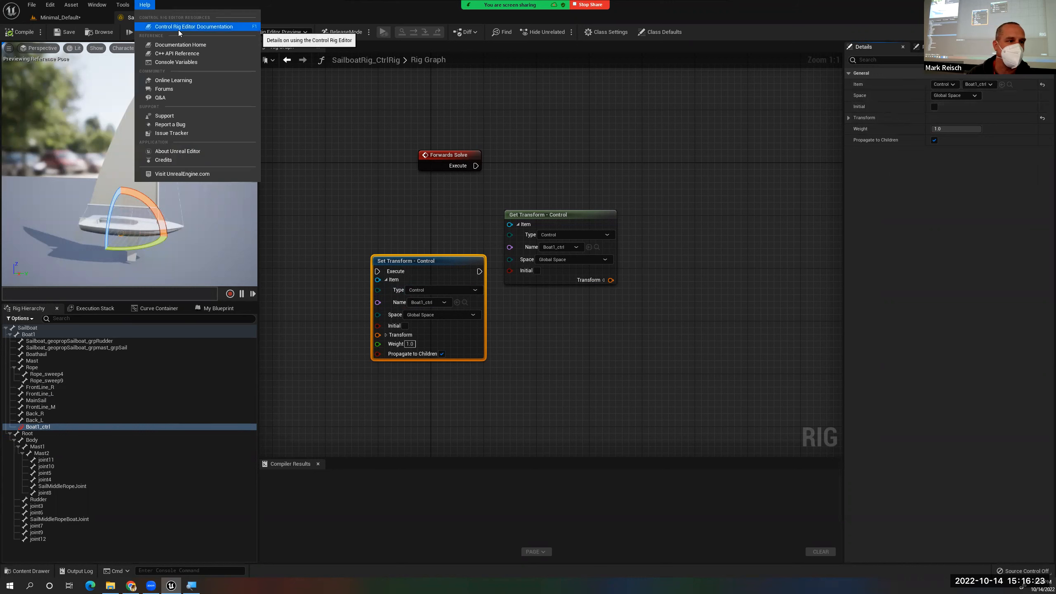
pyautogui.click(179, 30)
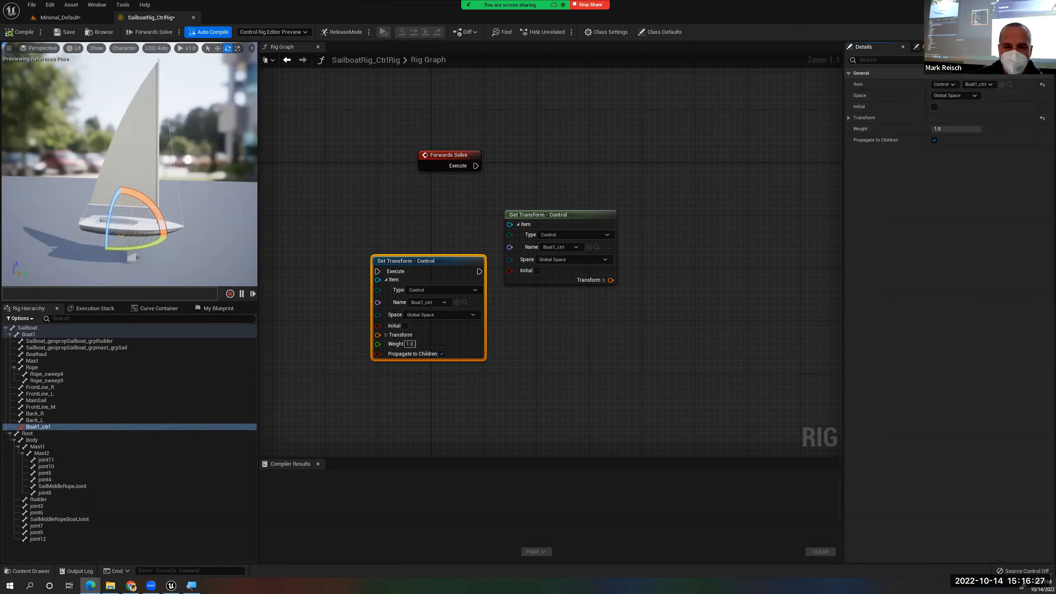
pyautogui.scroll(-5, 691, 378)
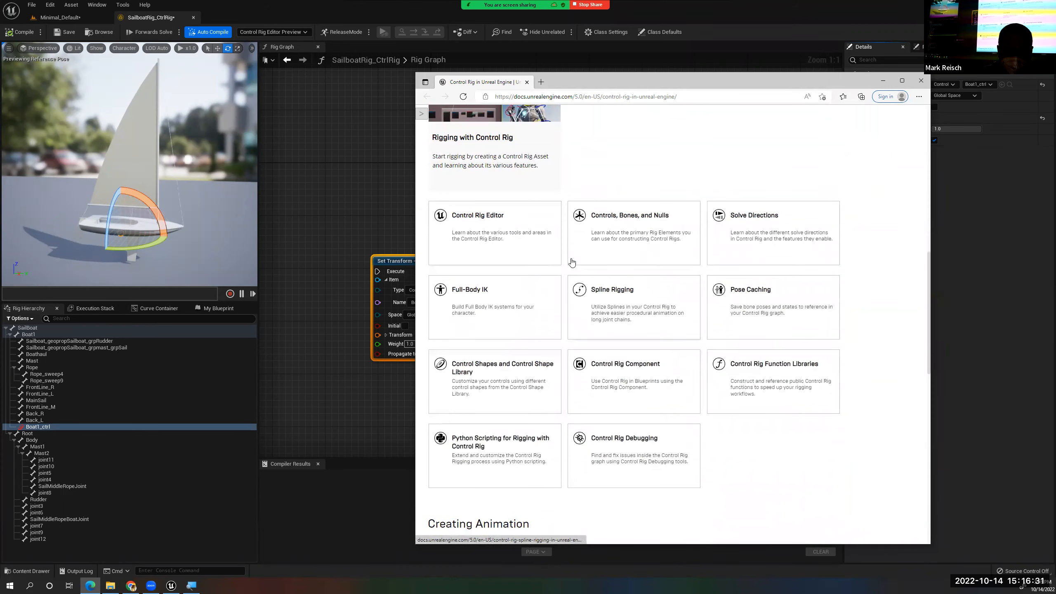
pyautogui.click(523, 252)
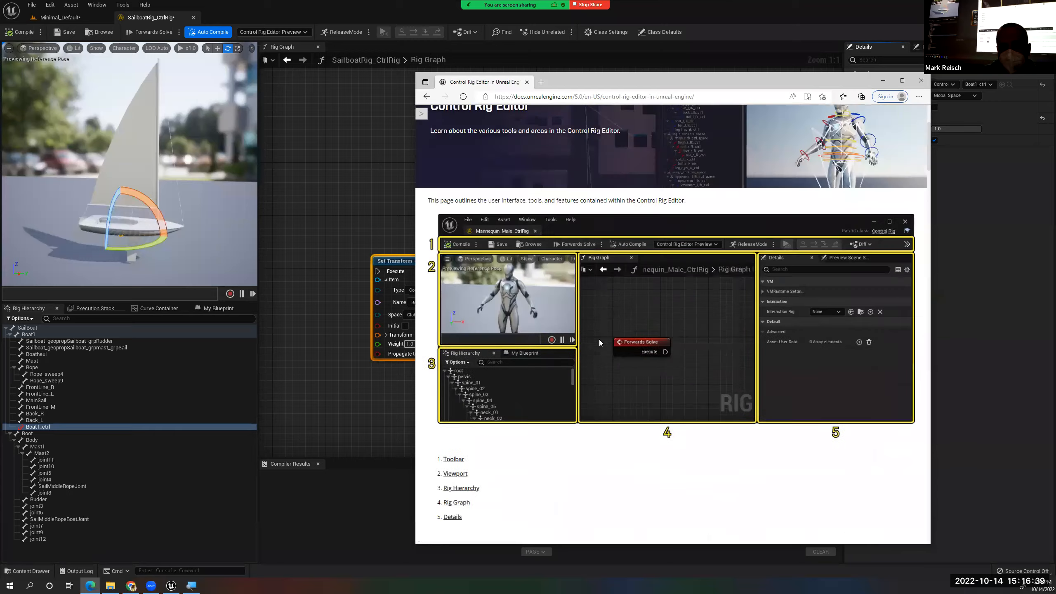
# Read through the Control Rig Editor page, covering the interface areas, My Blueprint, Curve Container, control details and preview scene settings
pyautogui.scroll(-15, 597, 336)
pyautogui.scroll(-20, 597, 336)
pyautogui.scroll(-20, 553, 344)
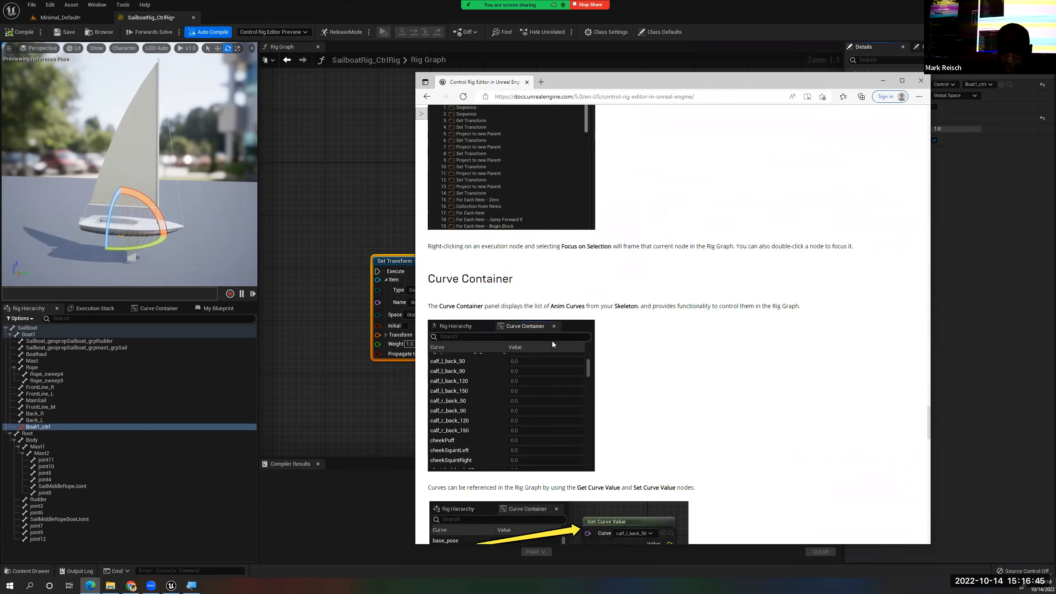
pyautogui.scroll(-20, 553, 344)
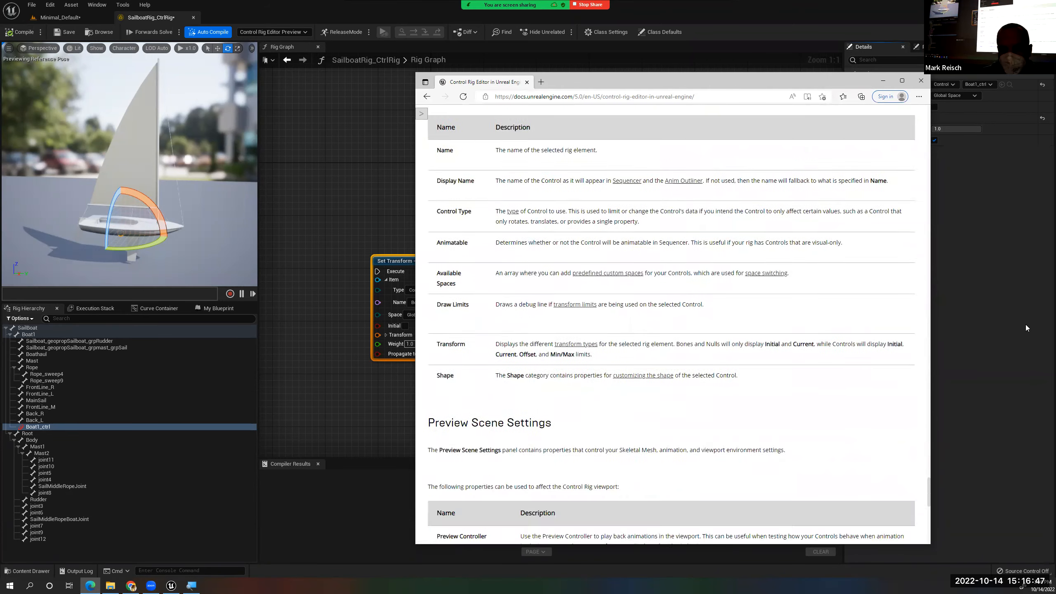
pyautogui.scroll(-4, 600, 230)
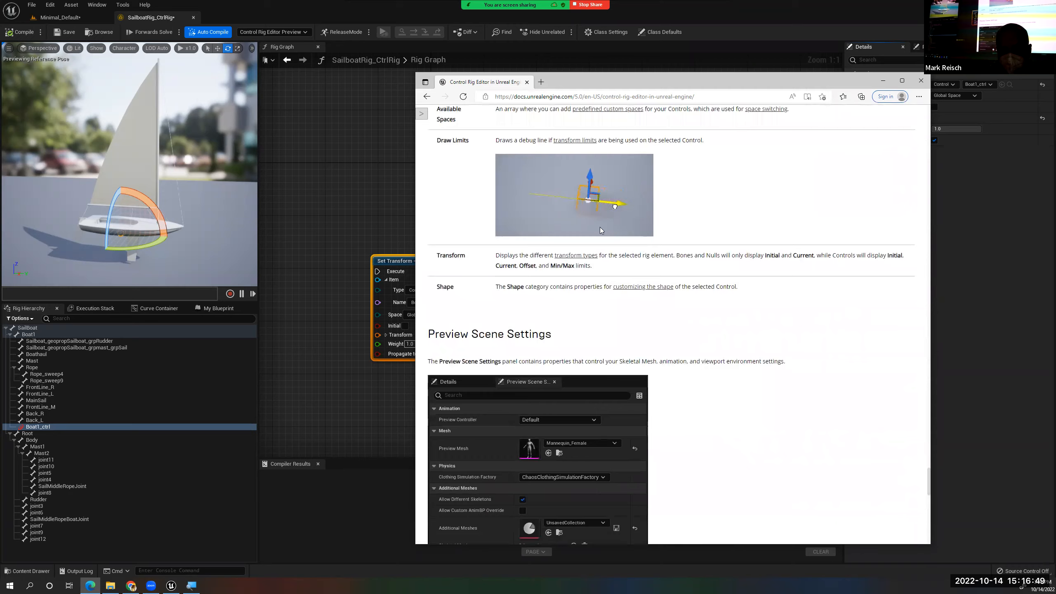
pyautogui.scroll(5, 600, 230)
pyautogui.scroll(5, 592, 214)
pyautogui.scroll(-20, 594, 233)
pyautogui.scroll(-10, 597, 256)
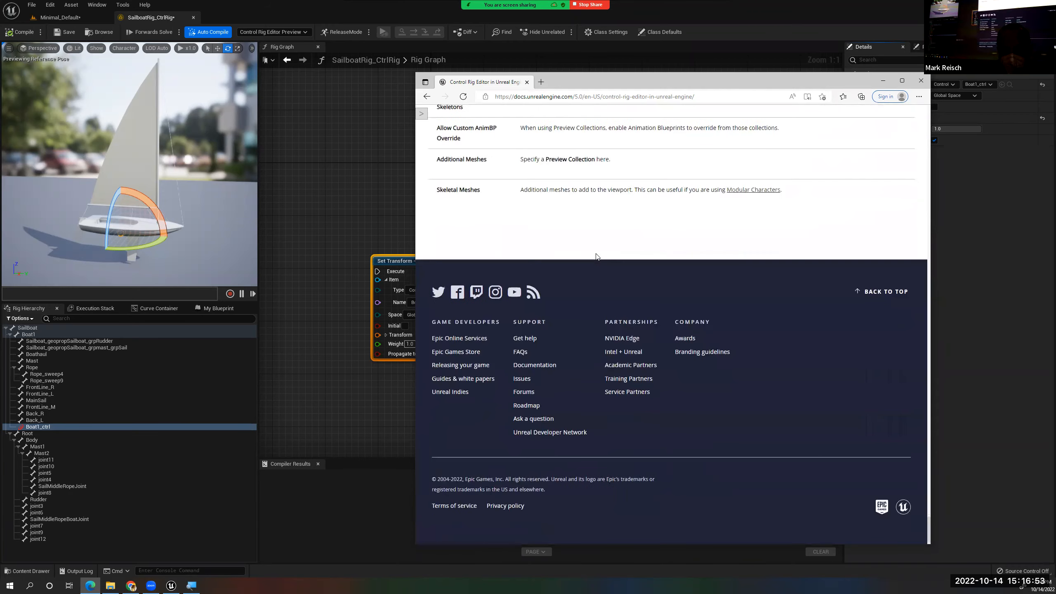
pyautogui.scroll(20, 599, 262)
pyautogui.scroll(-5, 604, 298)
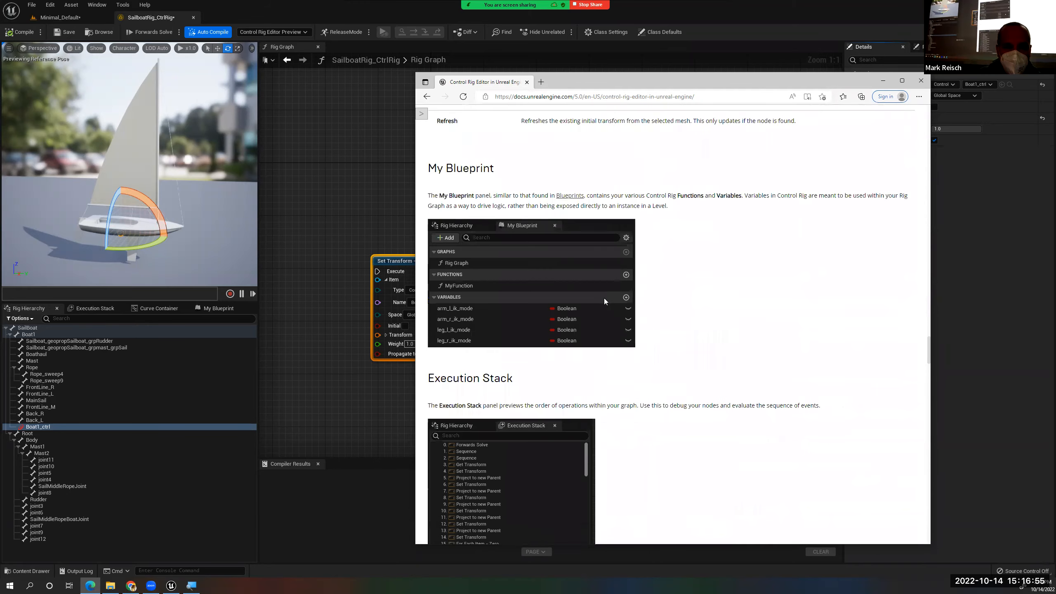
pyautogui.scroll(20, 604, 298)
pyautogui.scroll(15, 608, 307)
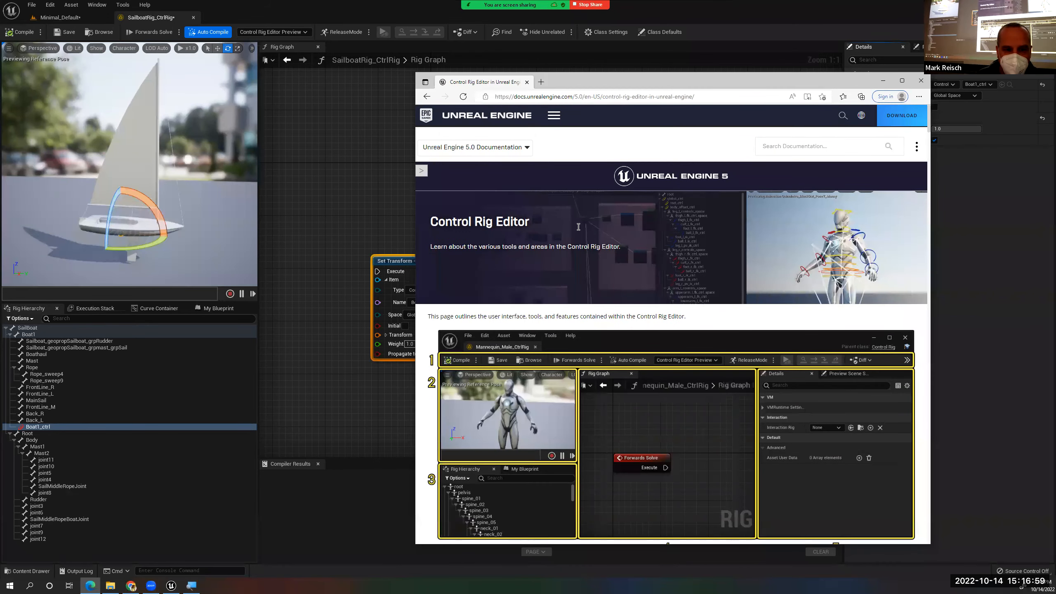
# Search the web for "control rig unreal 5" and open the Control Rig Quick Start page from the Unreal Engine 5.0 documentation
pyautogui.scroll(-8, 582, 245)
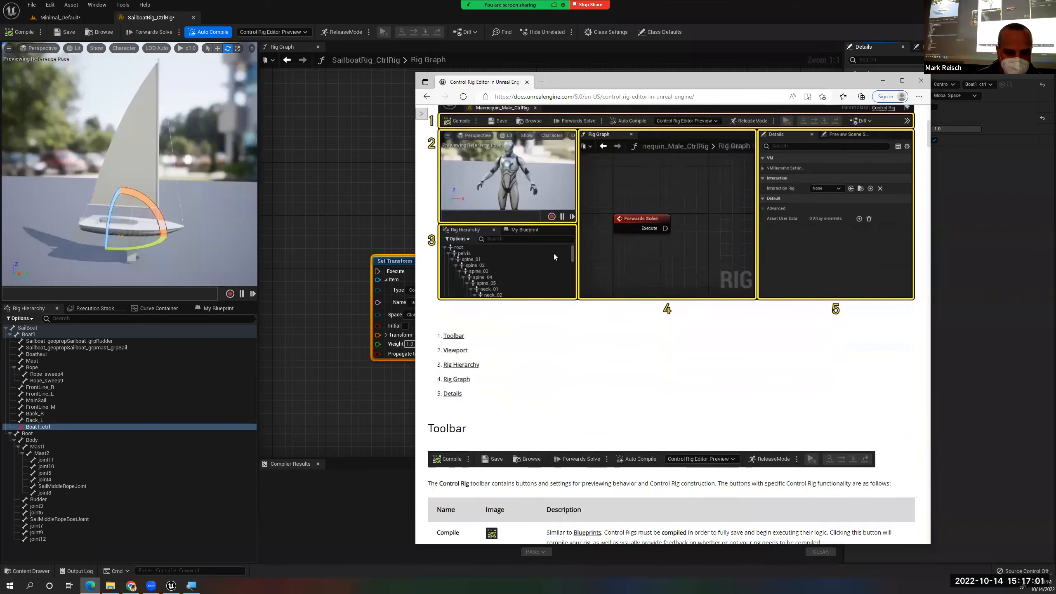
pyautogui.scroll(-5, 555, 256)
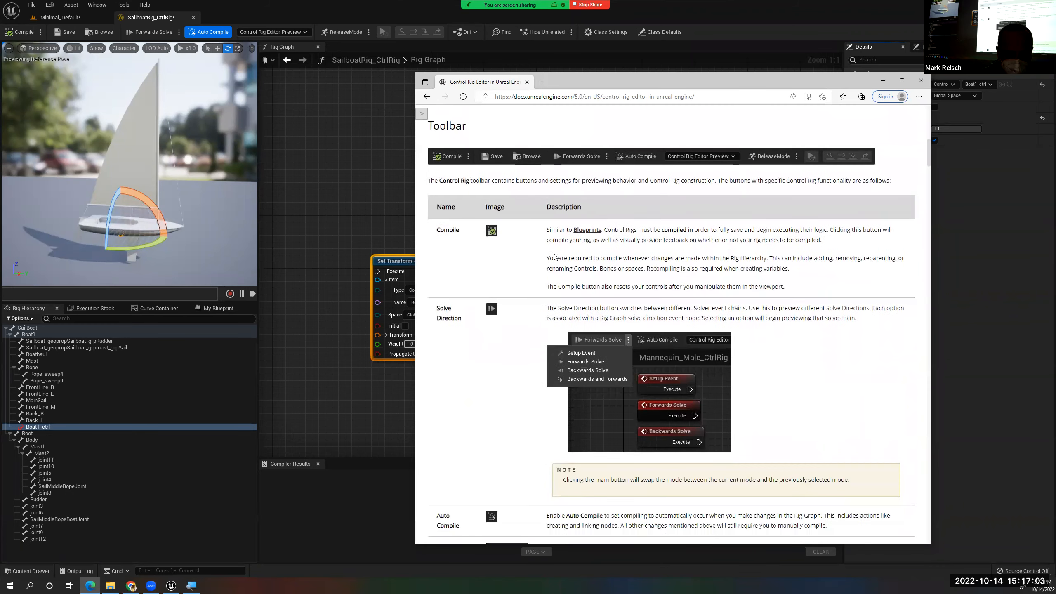
pyautogui.scroll(12, 524, 119)
pyautogui.click(520, 96)
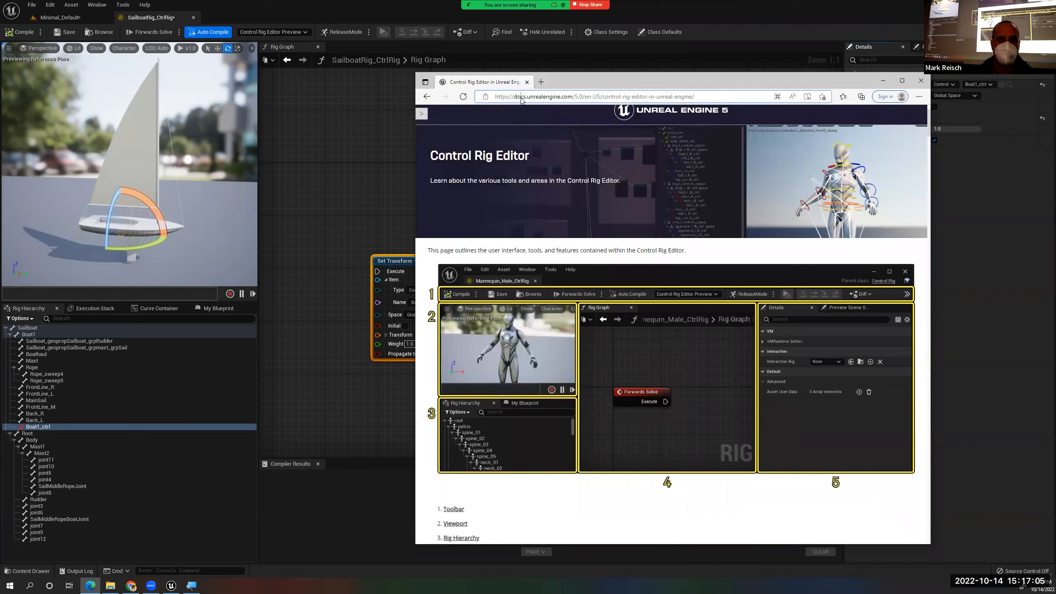
pyautogui.write('contr')
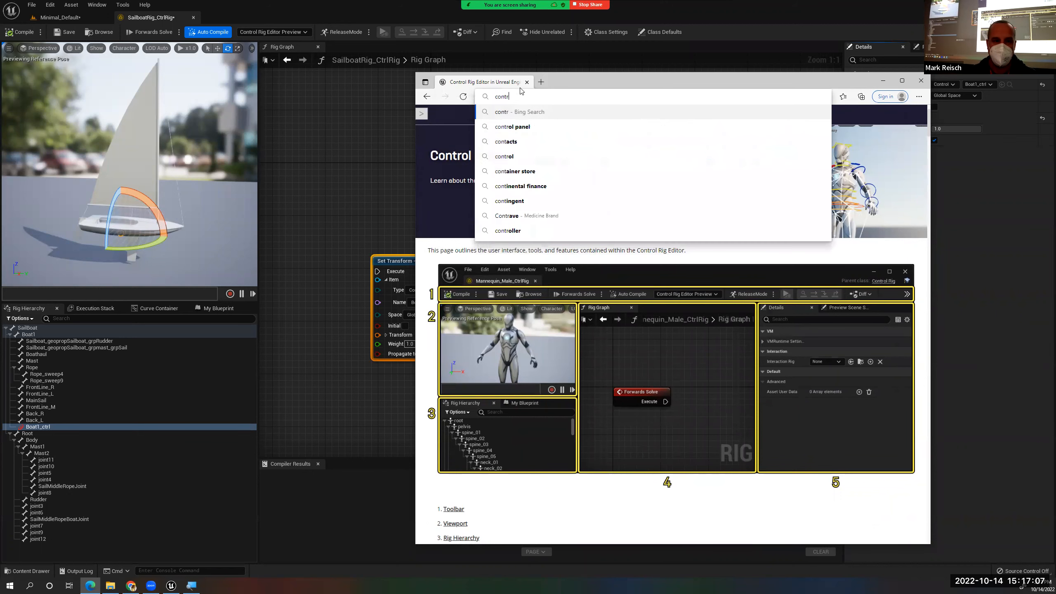
pyautogui.write('ol rig u')
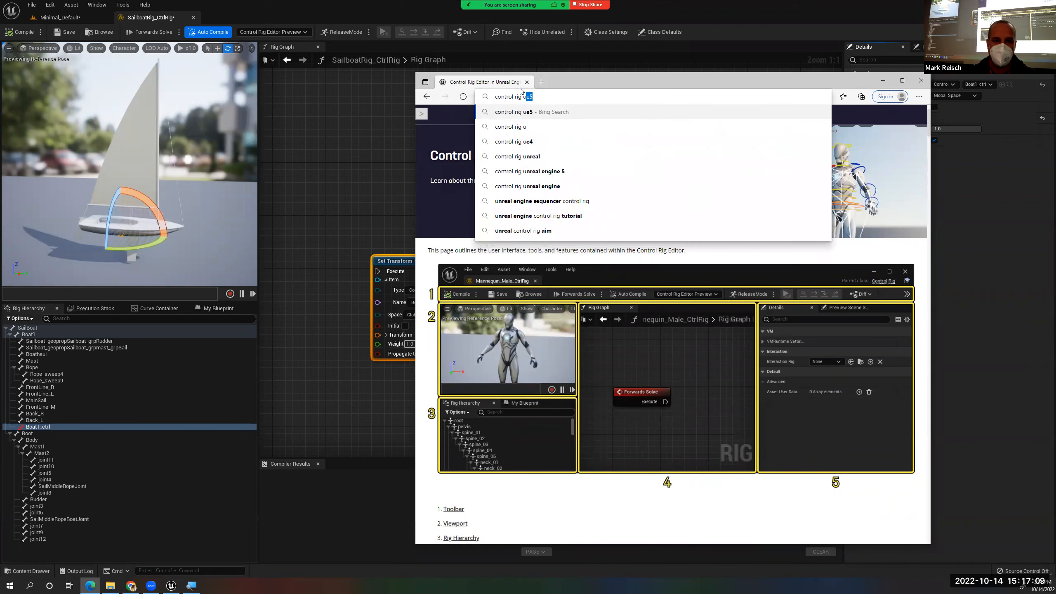
pyautogui.write('nreal ')
pyautogui.write('5')
pyautogui.press('Return')
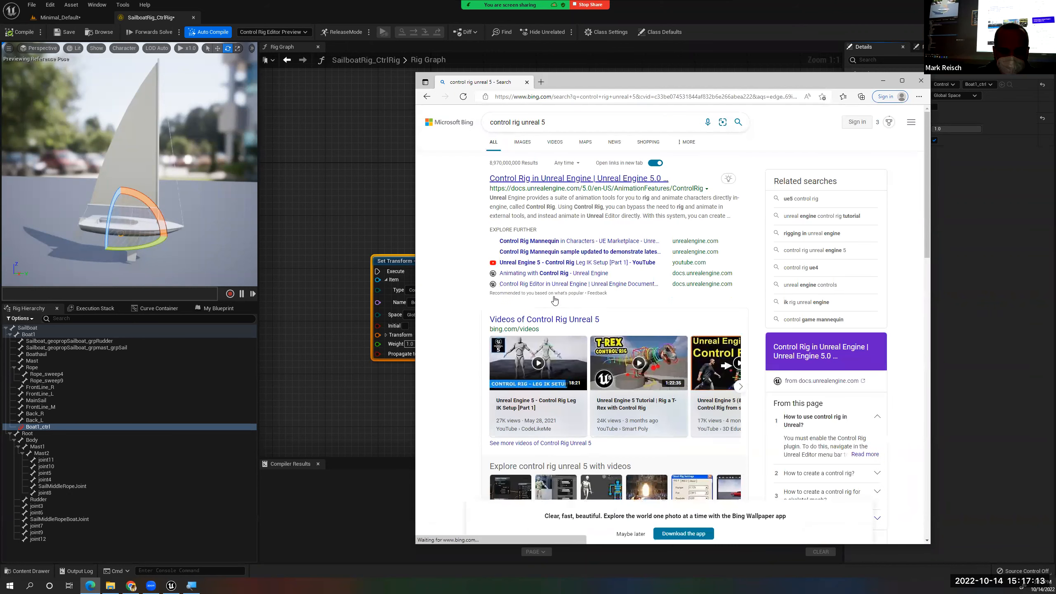
pyautogui.click(579, 179)
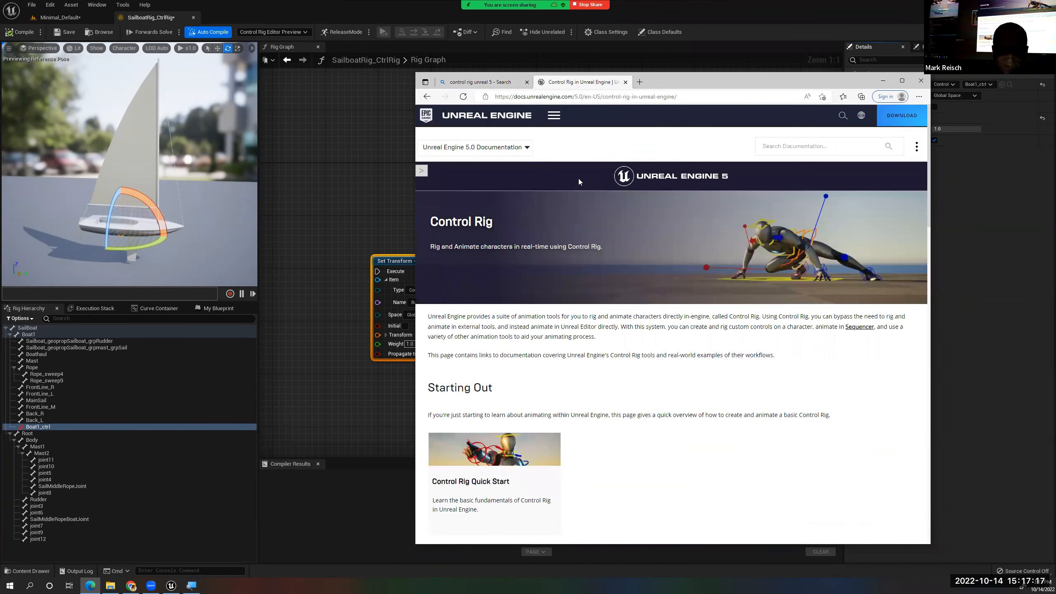
pyautogui.scroll(-5, 570, 270)
pyautogui.click(482, 294)
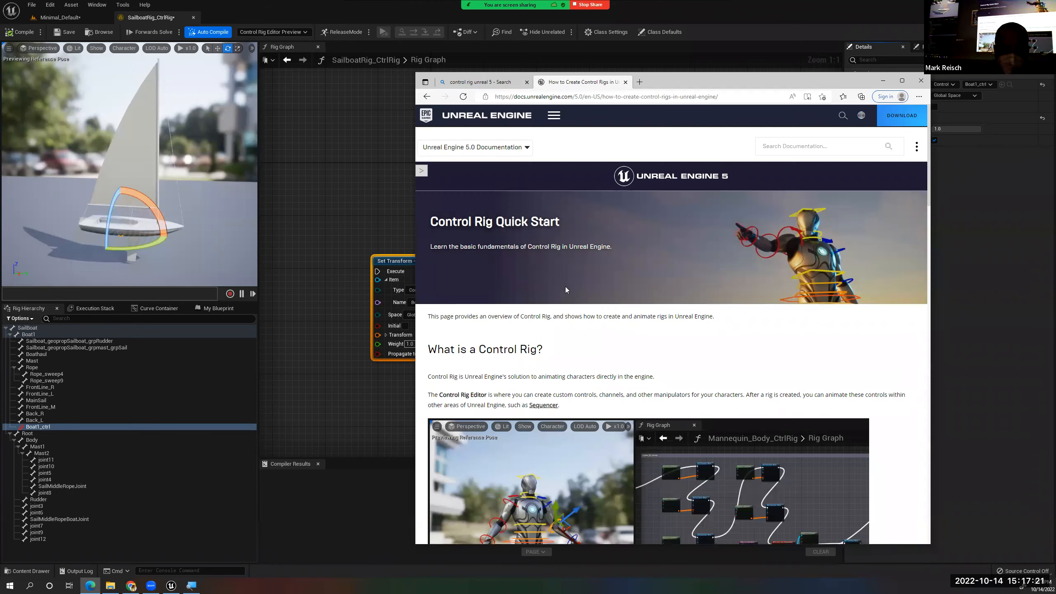
# Read the Quick Start's Create Control section, covering how to add a control to a bone and unparent it from the skeleton
pyautogui.scroll(-15, 565, 287)
pyautogui.scroll(-20, 565, 287)
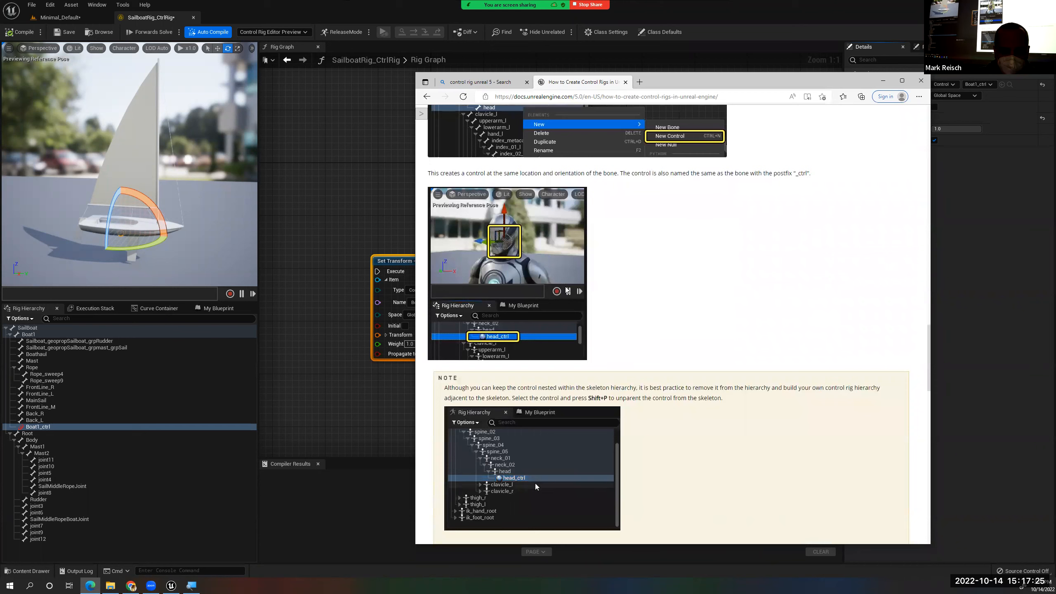
pyautogui.scroll(-8, 567, 290)
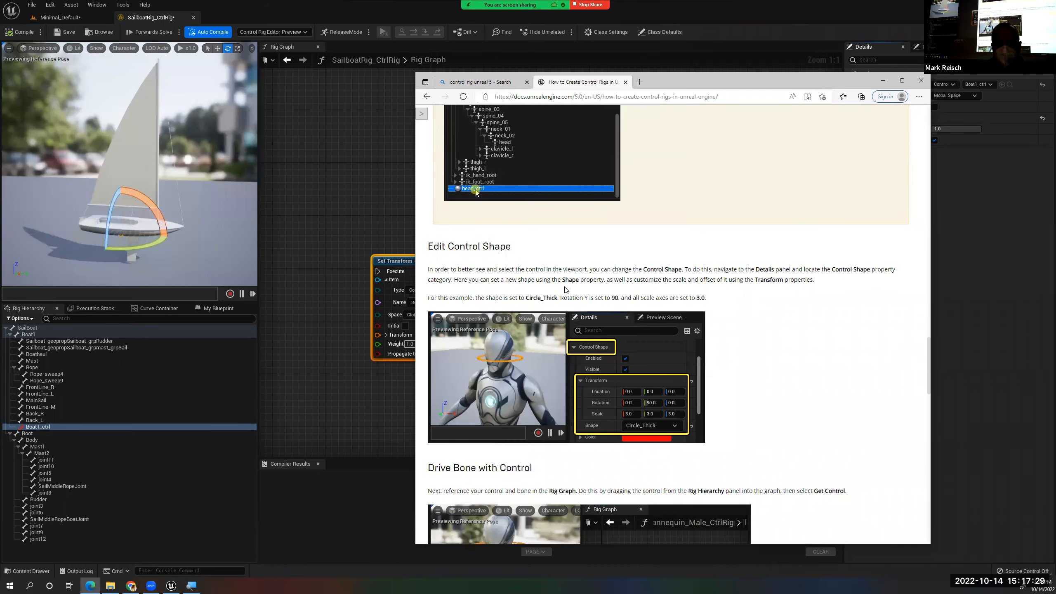
pyautogui.scroll(1, 597, 281)
pyautogui.scroll(15, 597, 282)
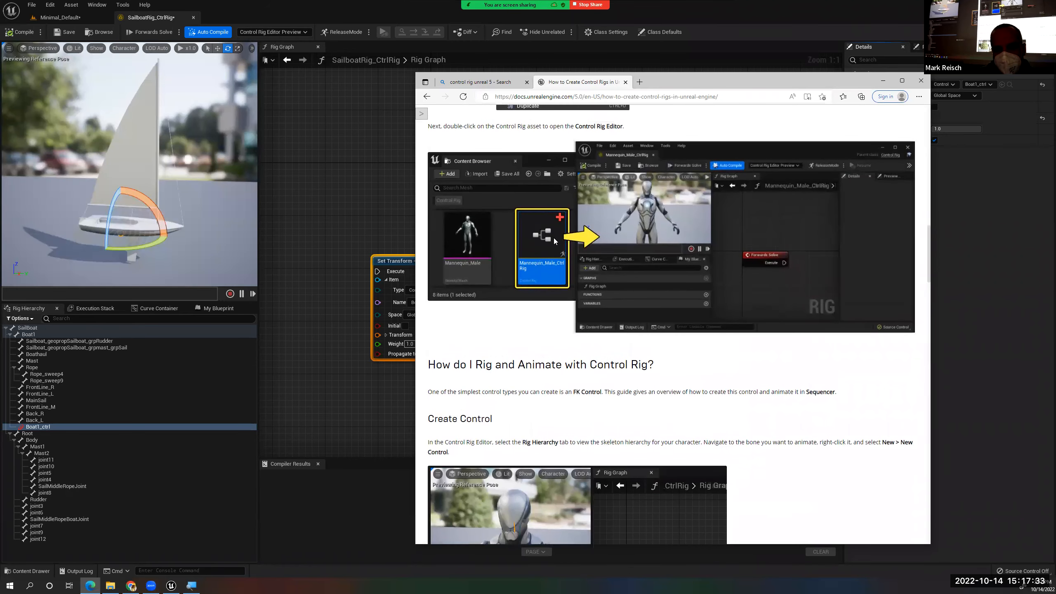
pyautogui.scroll(-8, 671, 242)
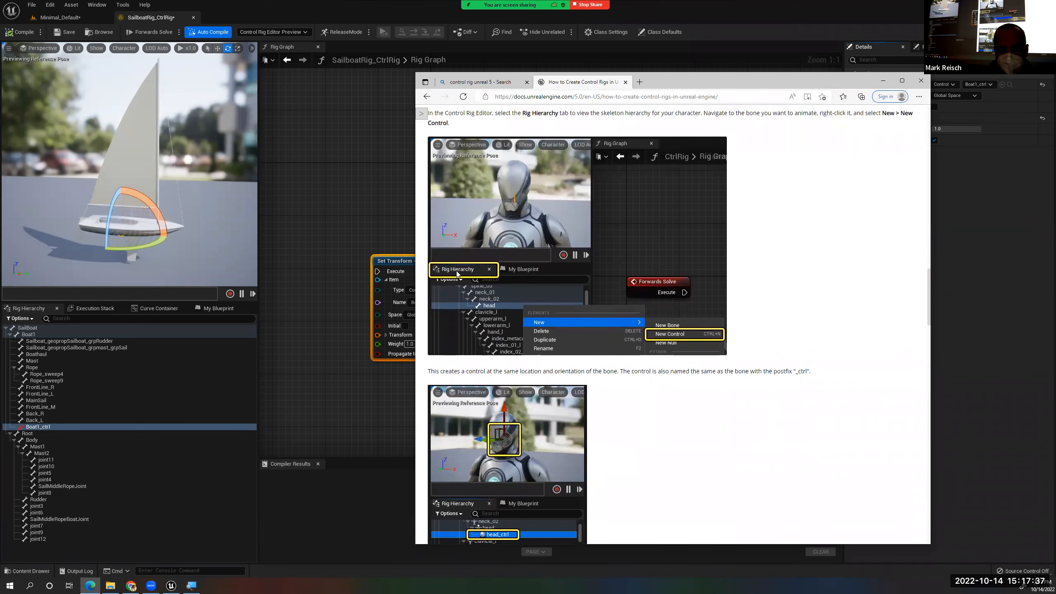
pyautogui.scroll(-5, 634, 337)
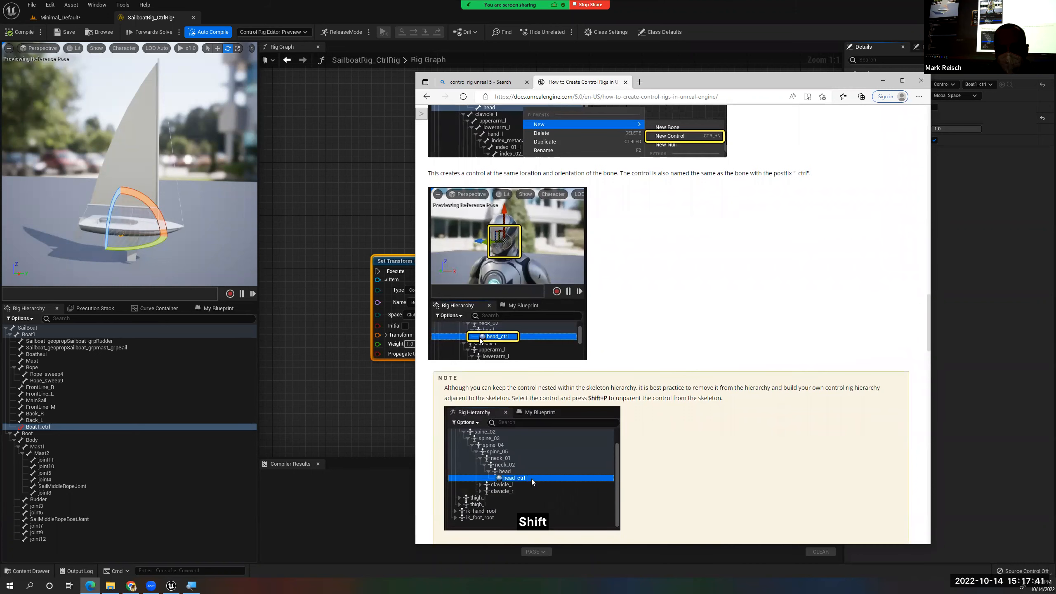
pyautogui.scroll(-3, 560, 376)
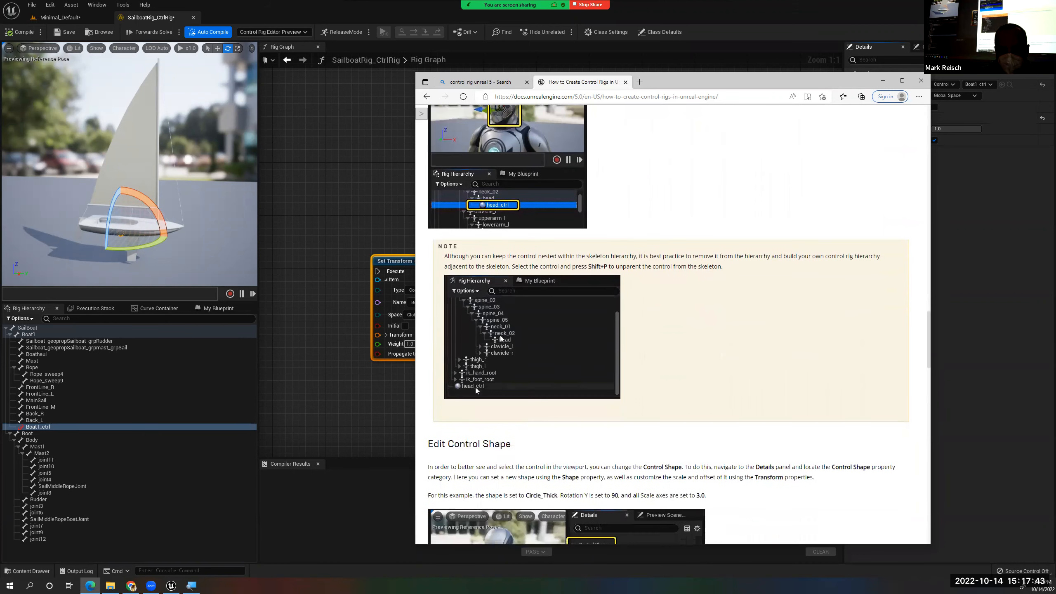
pyautogui.scroll(2, 542, 376)
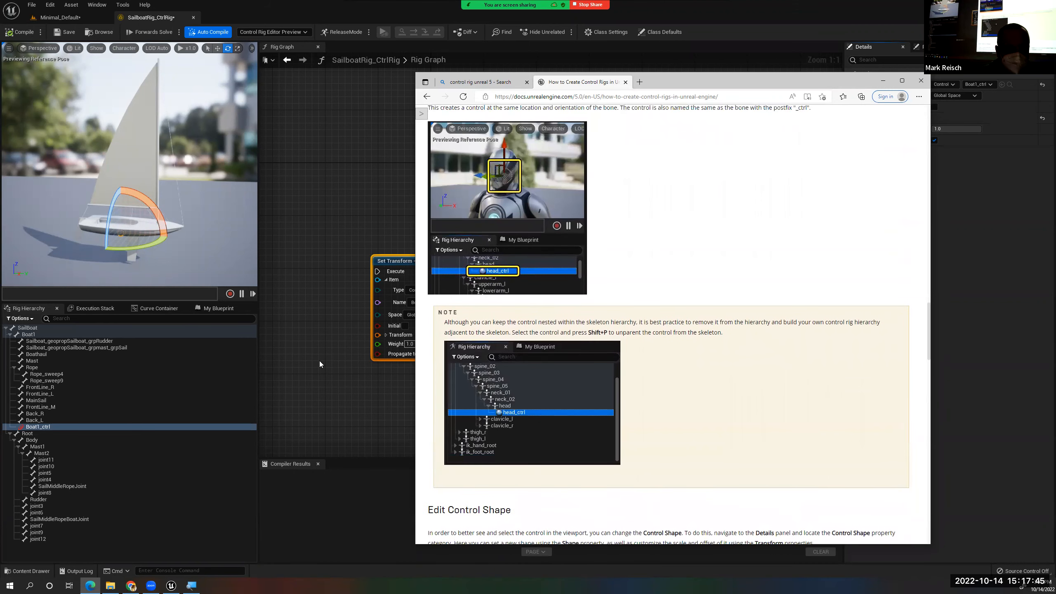
# Return to the Control Rig editor and unparent Boat1_ctrl so it sits outside the skeleton hierarchy
pyautogui.click(40, 429)
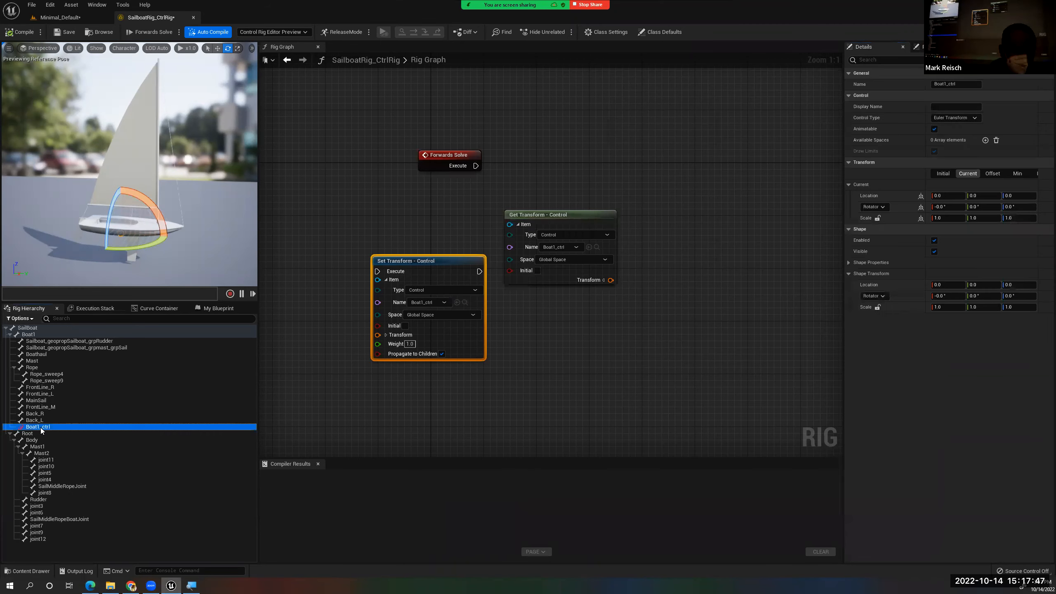
pyautogui.rightClick(41, 429)
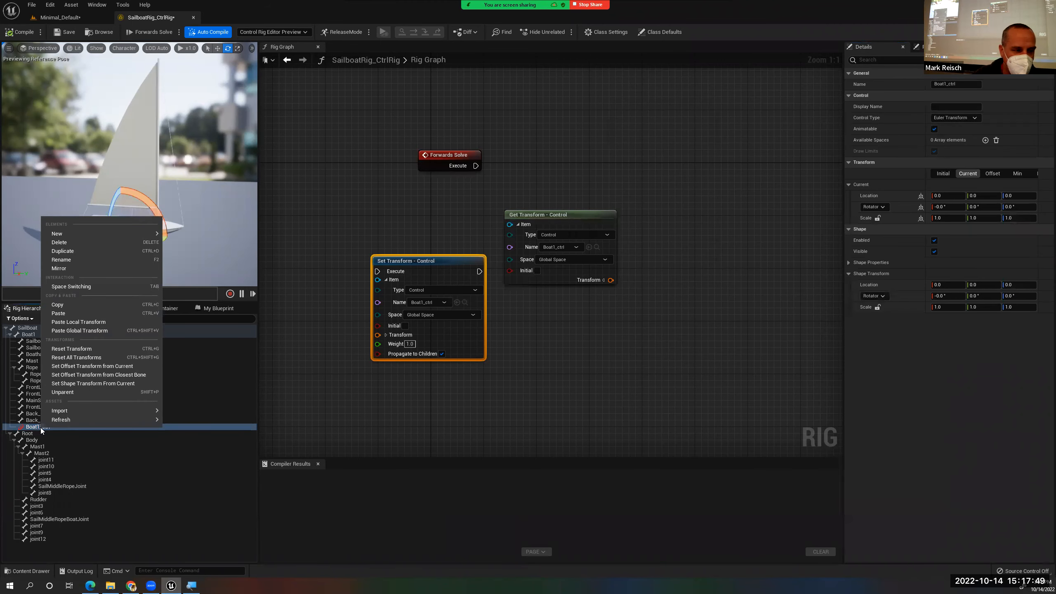
pyautogui.hotkey('alt', 'Tab')
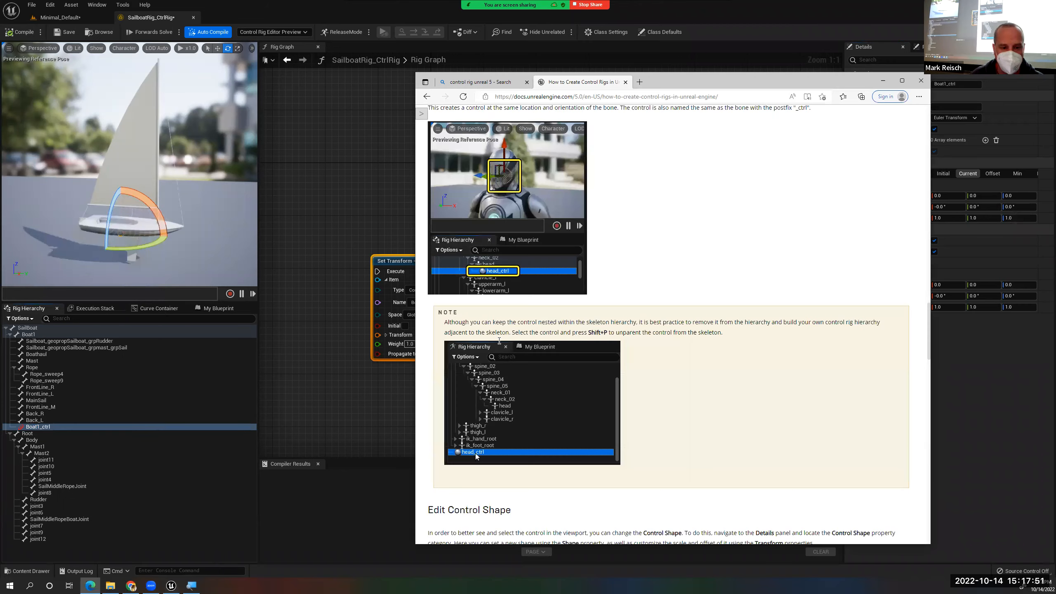
pyautogui.hotkey('alt', 'Tab')
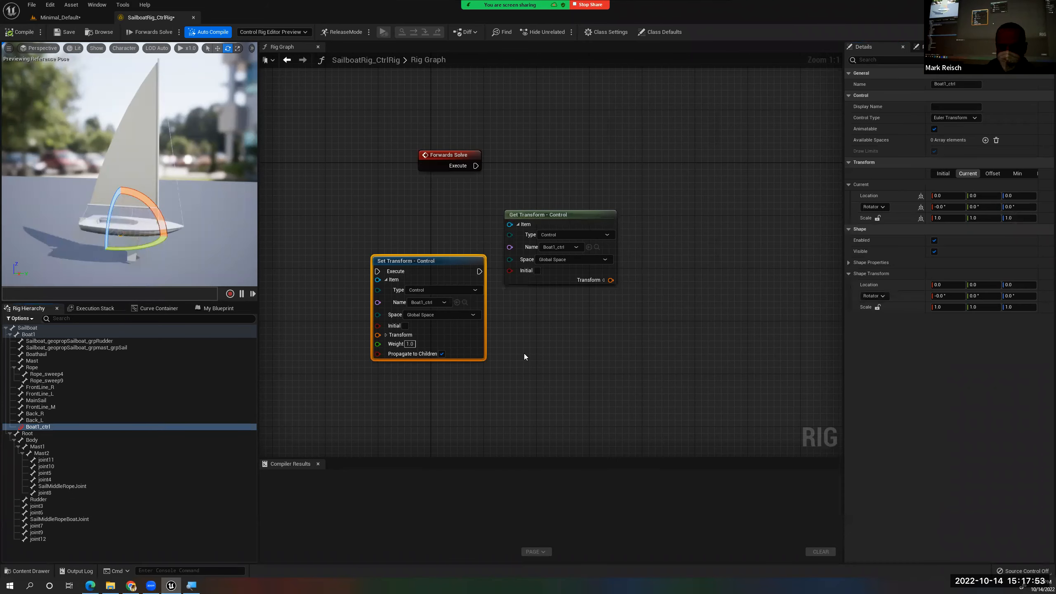
pyautogui.hotkey('shift', 'p')
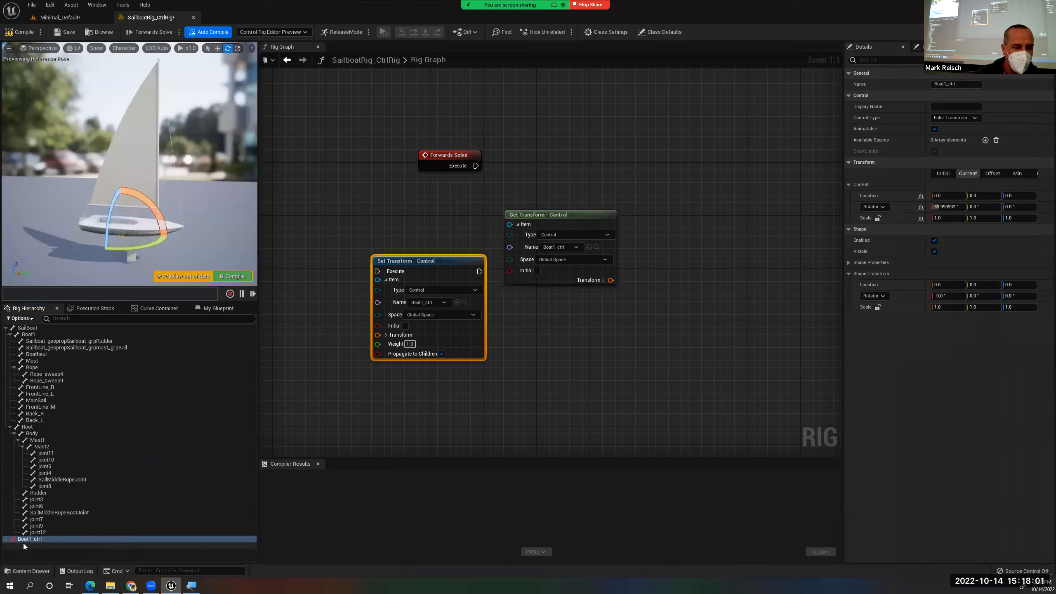
# Consult the Edit Control Shape section of the Quick Start page in the browser and return to the Control Rig editor
pyautogui.hotkey('alt', 'Tab')
pyautogui.scroll(-8, 531, 416)
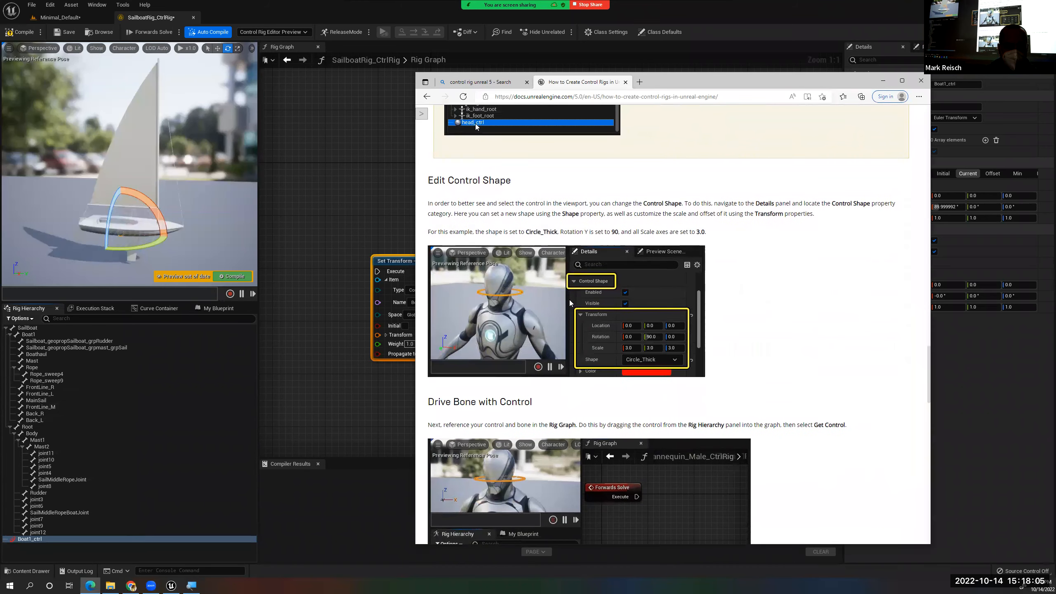
pyautogui.hotkey('alt', 'Tab')
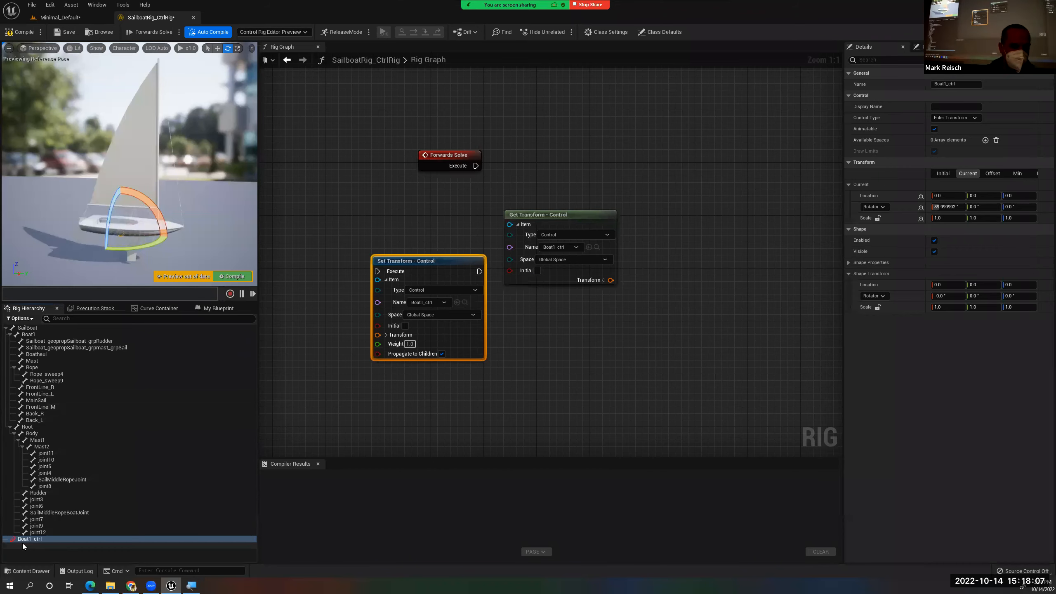
# Delete the Set Transform and Get Transform nodes for Boat1_ctrl from the Rig Graph, keeping only Forwards Solve
pyautogui.click(22, 541)
pyautogui.moveTo(437, 211); pyautogui.dragTo(551, 295)
pyautogui.press('Delete')
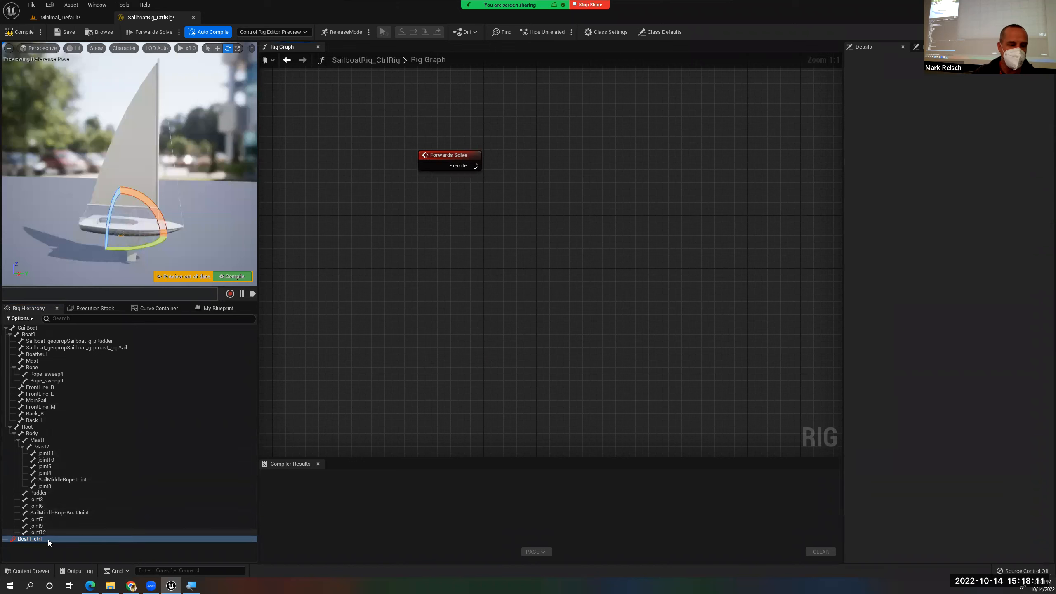
# Change the shape of the Boat1_ctrl control to Circle_Thick, leaving its control type as Euler Transform
pyautogui.click(23, 539)
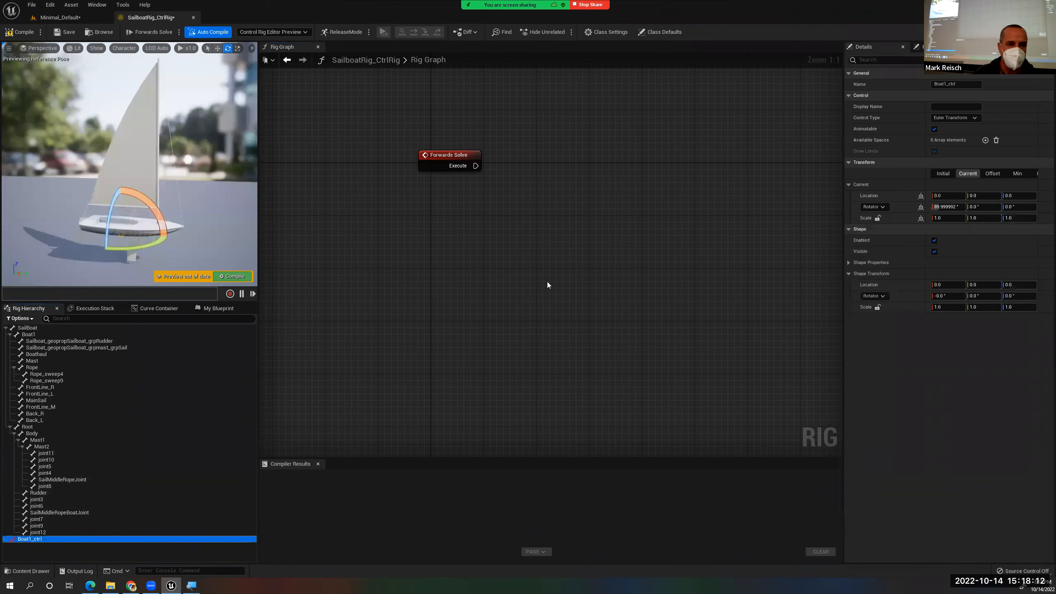
pyautogui.click(963, 119)
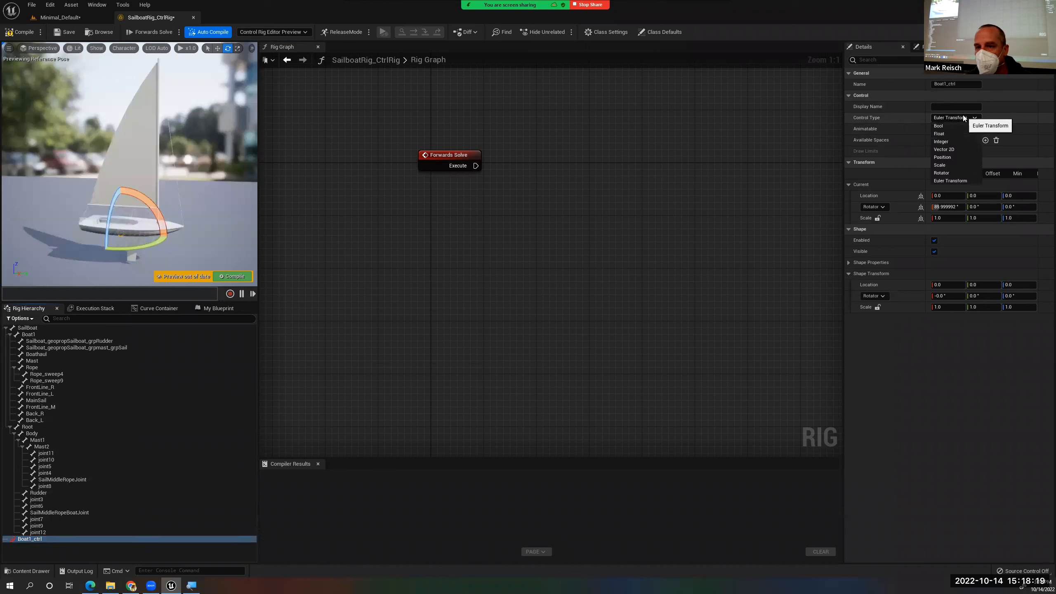
pyautogui.click(963, 118)
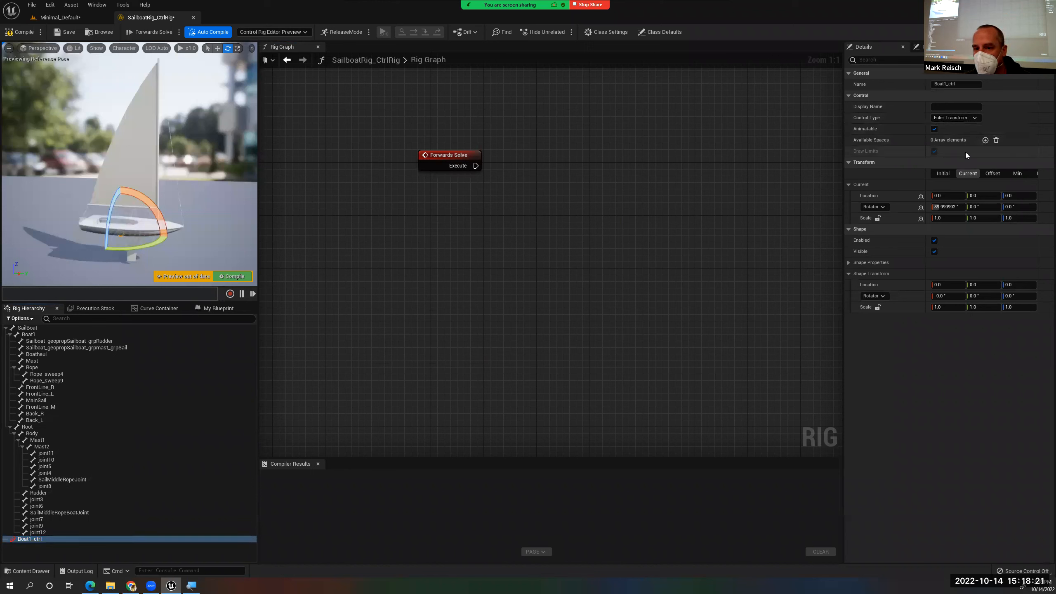
pyautogui.click(848, 263)
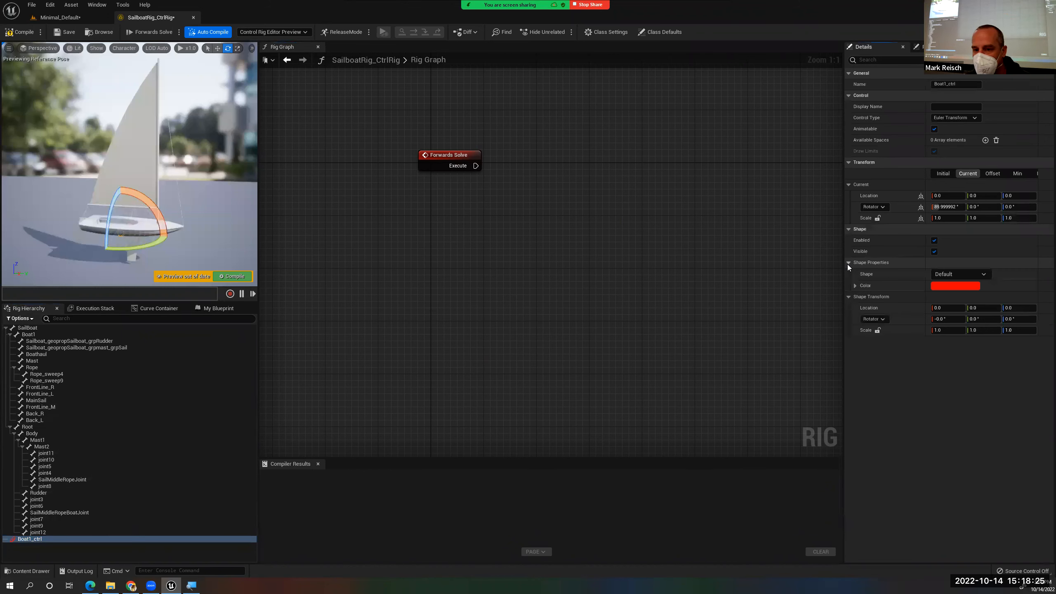
pyautogui.click(964, 275)
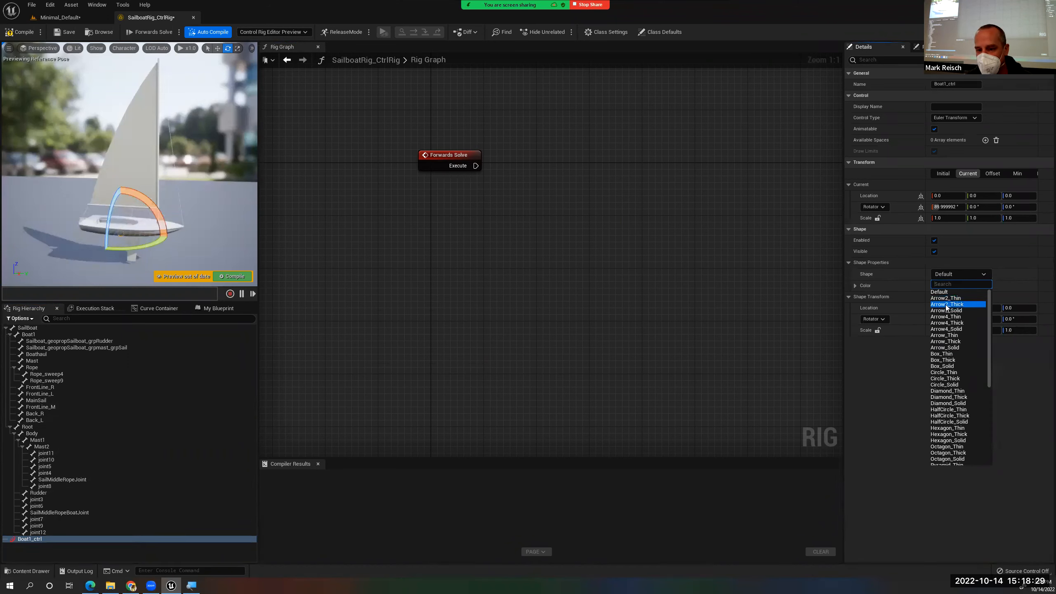
pyautogui.click(952, 379)
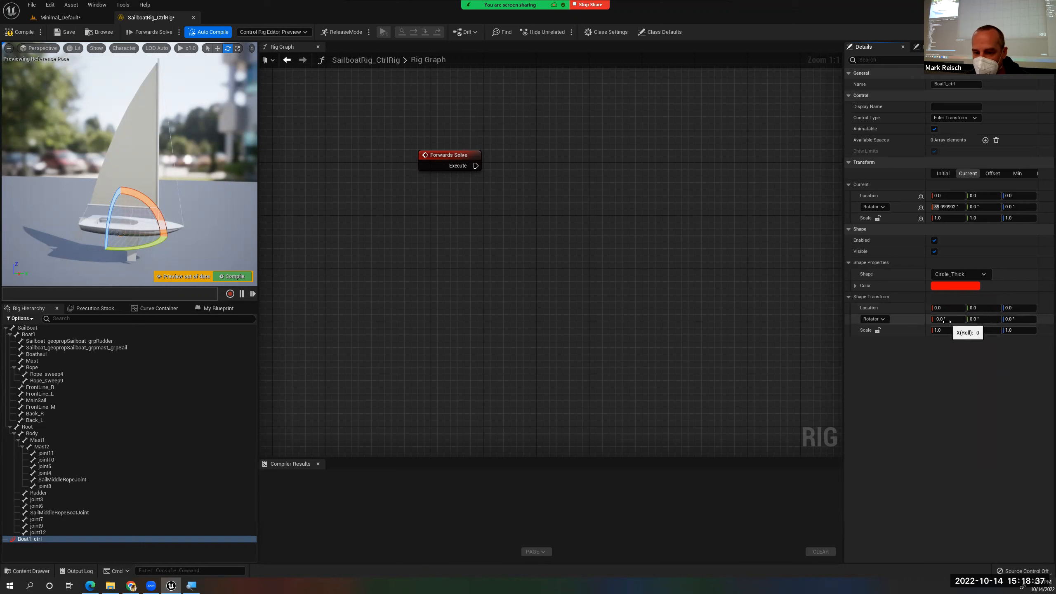
# Lock the scale proportions of Boat1_ctrl's shape transform, enlarge it uniformly to about 9.466, and inspect the circle around the hull
pyautogui.moveTo(946, 334); pyautogui.dragTo(948, 334)
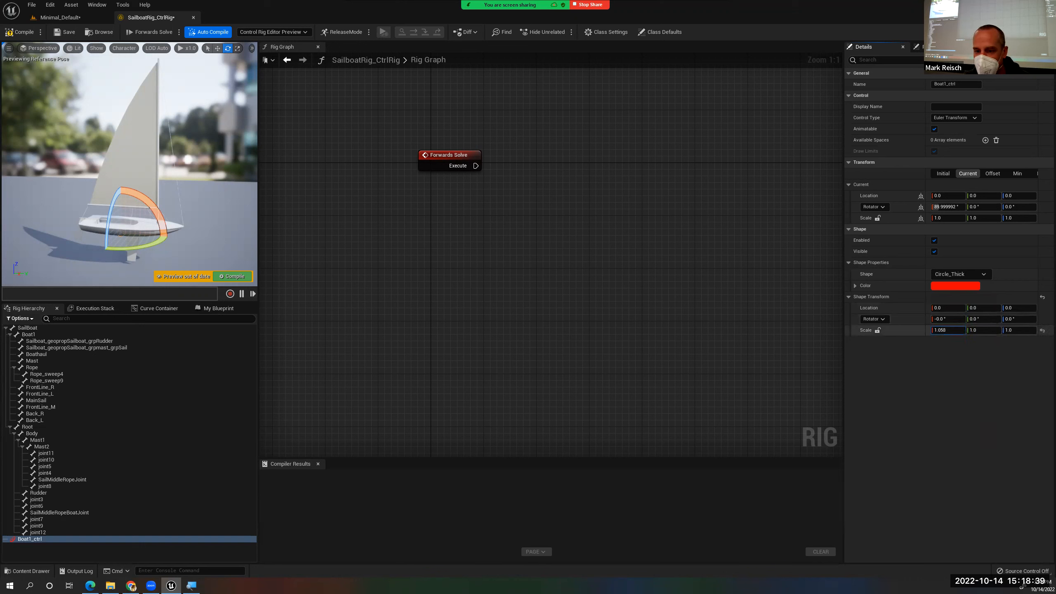
pyautogui.hotkey('ctrl', 'z')
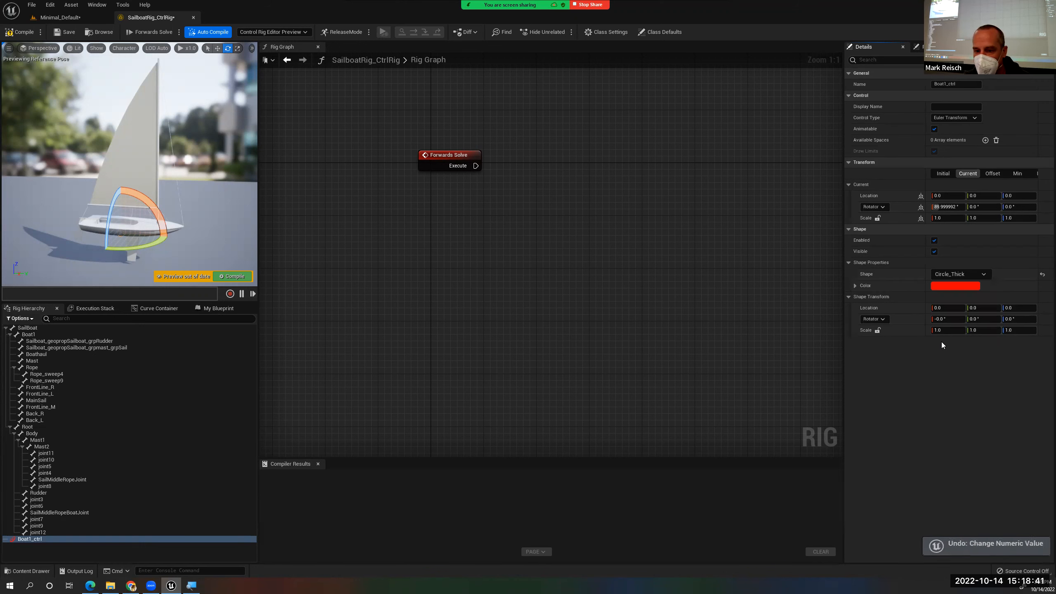
pyautogui.click(877, 330)
pyautogui.moveTo(946, 330); pyautogui.dragTo(969, 330)
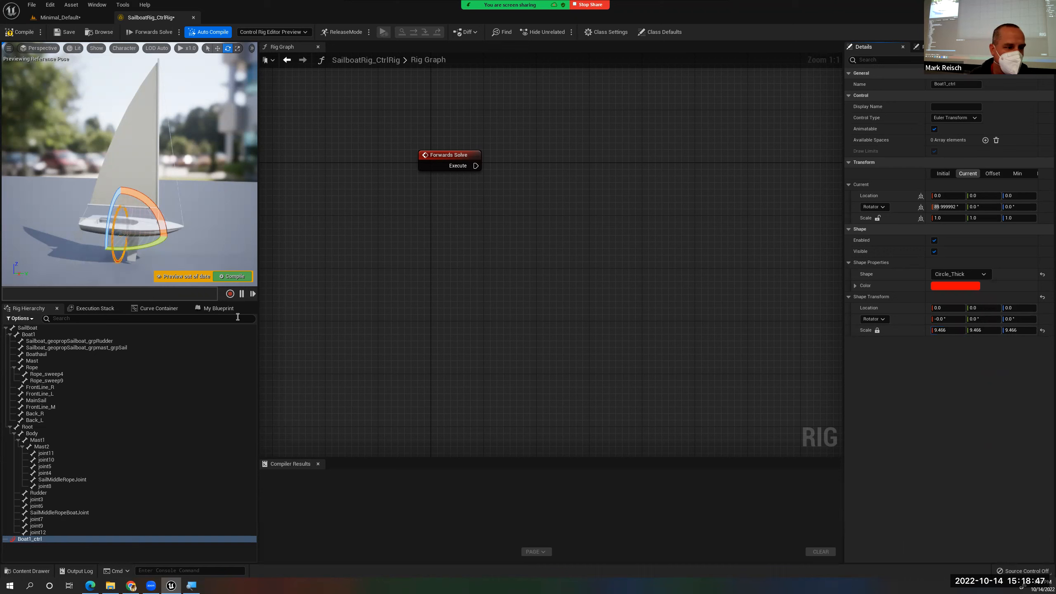
pyautogui.scroll(5, 144, 225)
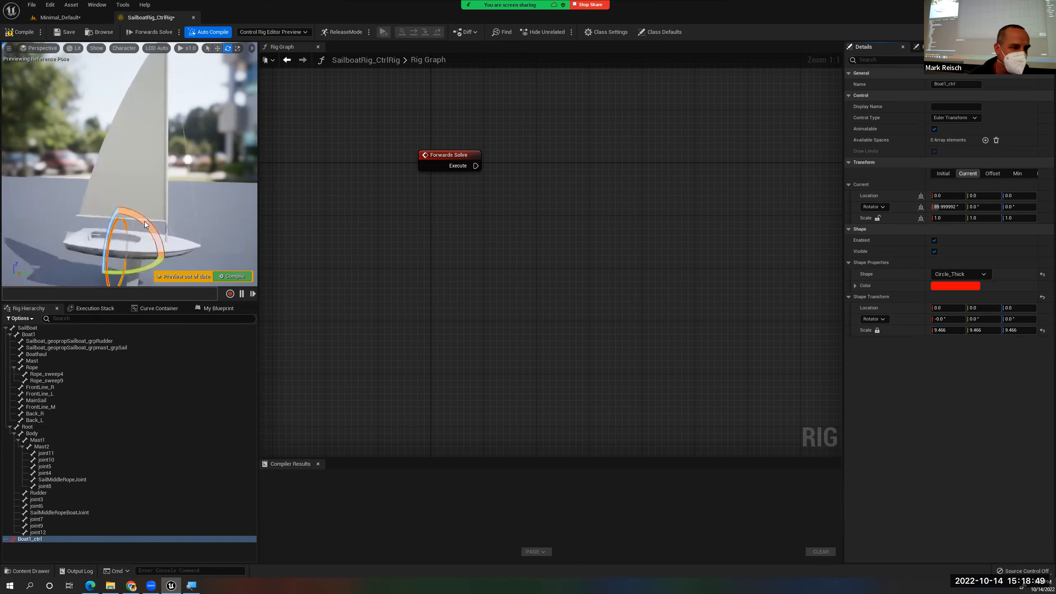
pyautogui.moveTo(139, 225); pyautogui.dragTo(144, 133, button='middle')
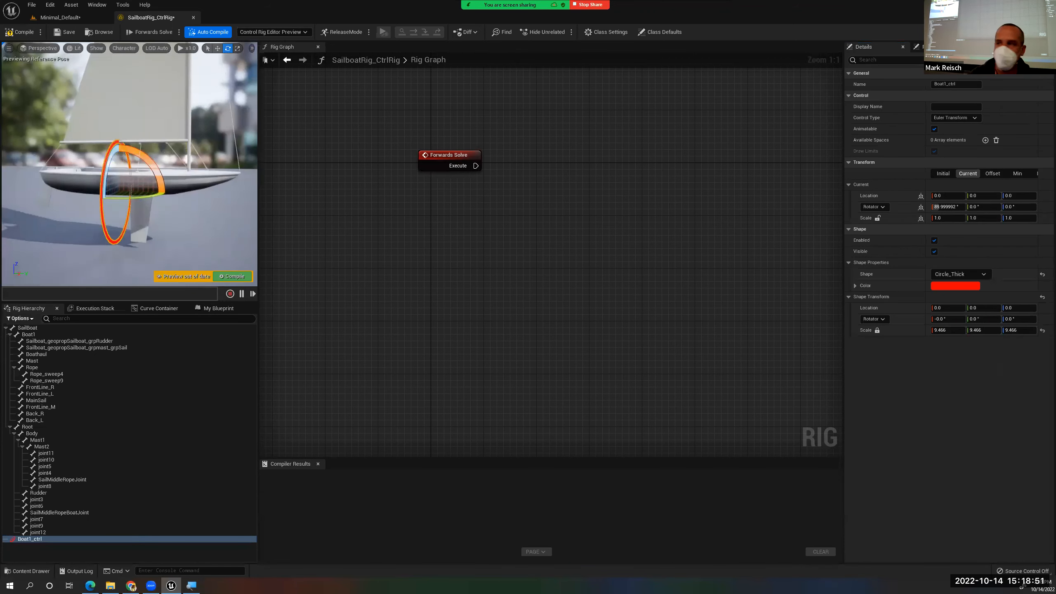
pyautogui.keyDown('alt'); pyautogui.moveTo(210, 195); pyautogui.dragTo(174, 223); pyautogui.keyUp('alt')
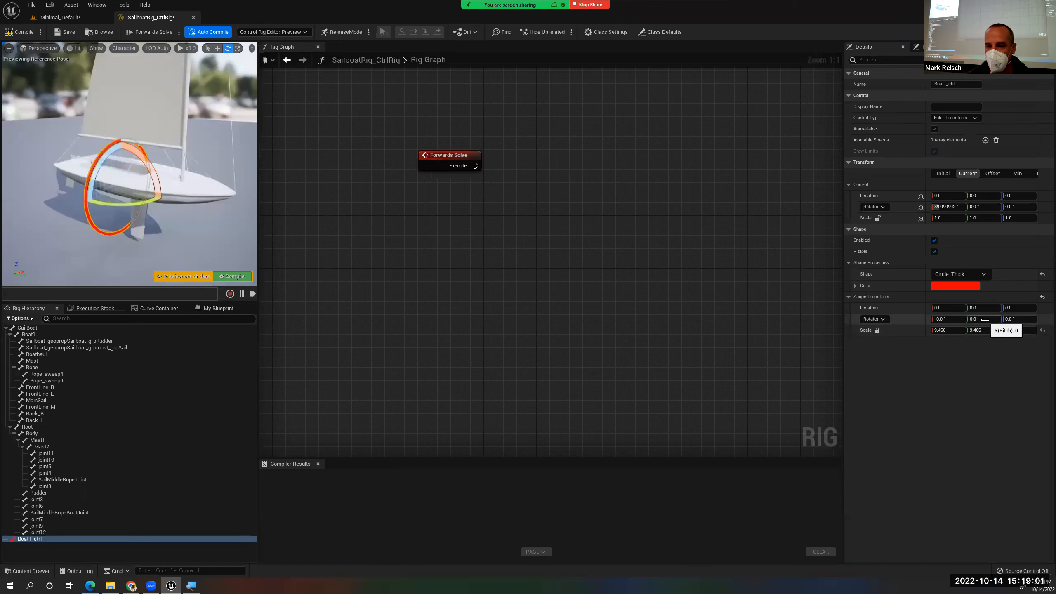
# Set the roll of Boat1_ctrl's shape transform to 90° and enlarge its scale uniformly to about 16.966
pyautogui.click(953, 318)
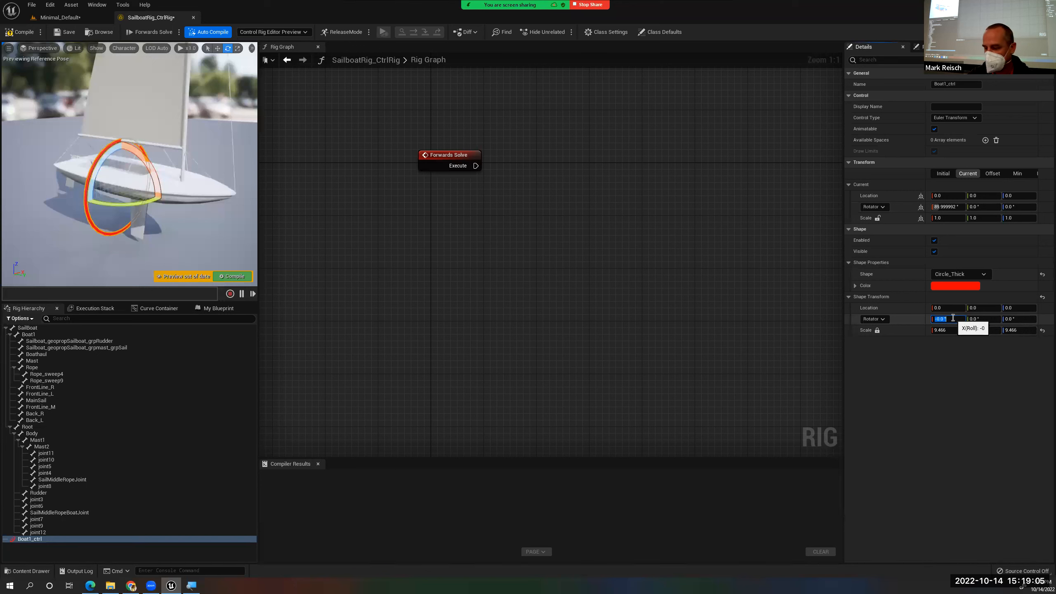
pyautogui.write('90')
pyautogui.press('Return')
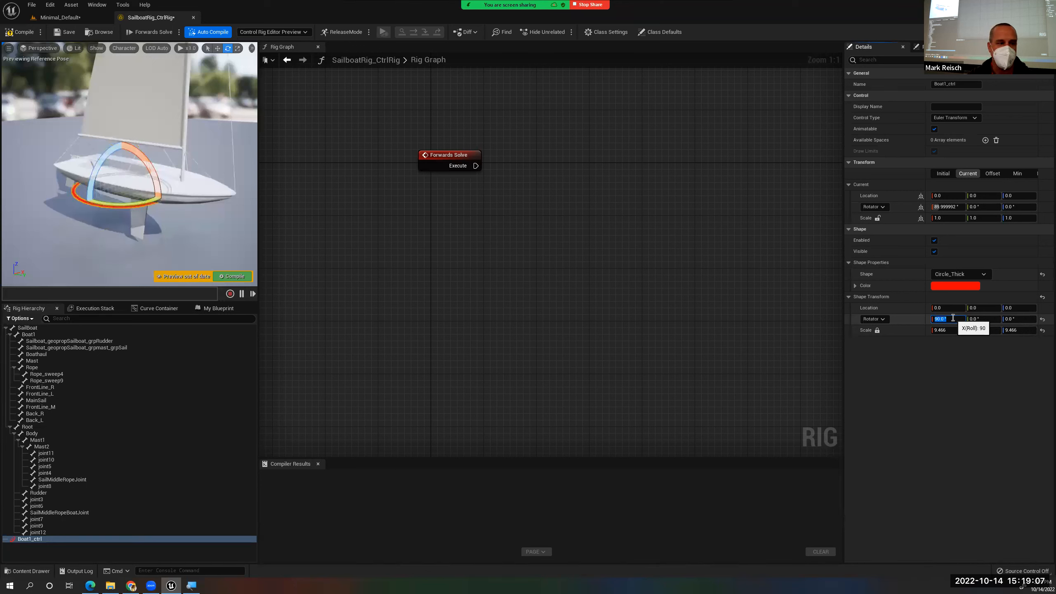
pyautogui.moveTo(955, 331); pyautogui.dragTo(941, 334)
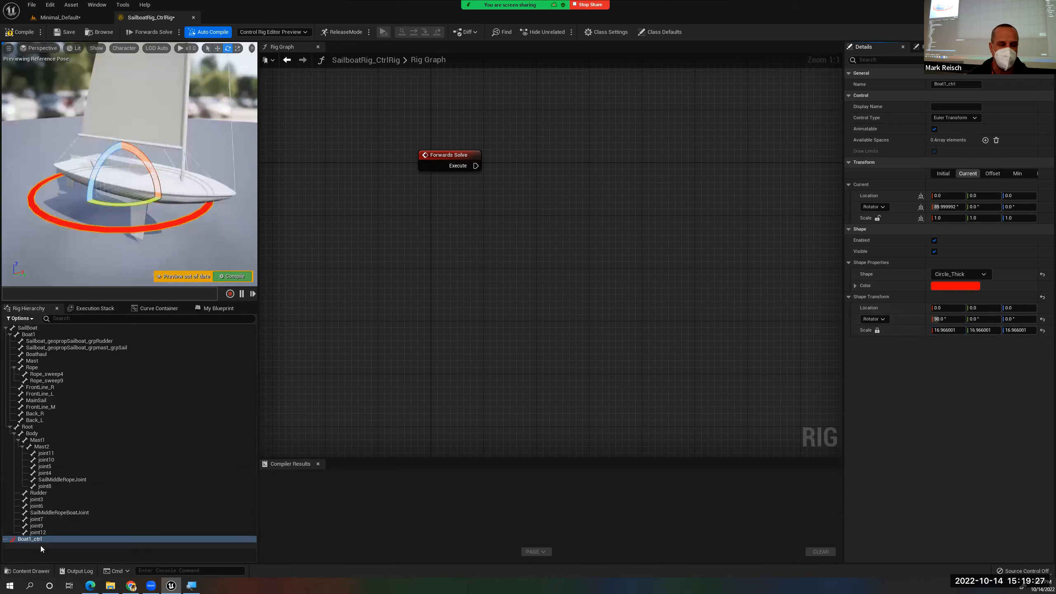
# Add a Get Transform node for the Boat1_ctrl control to the Rig Graph
pyautogui.moveTo(34, 538); pyautogui.dragTo(547, 213)
pyautogui.click(537, 273)
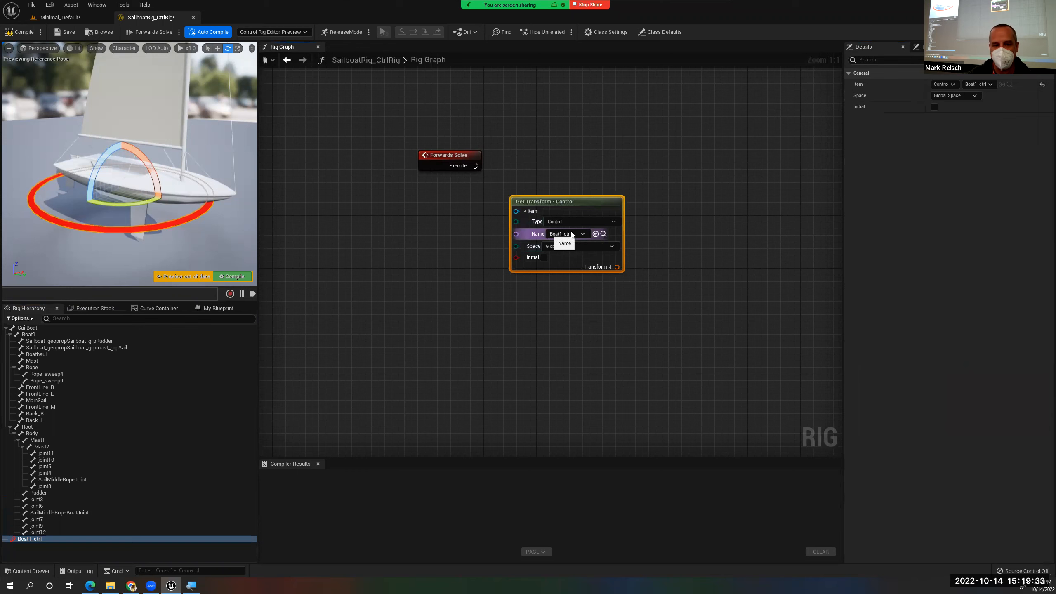
# Read the Drive Bone with Control section of the guide in the browser, and switch to the Minimal_Default level
pyautogui.hotkey('alt', 'Tab')
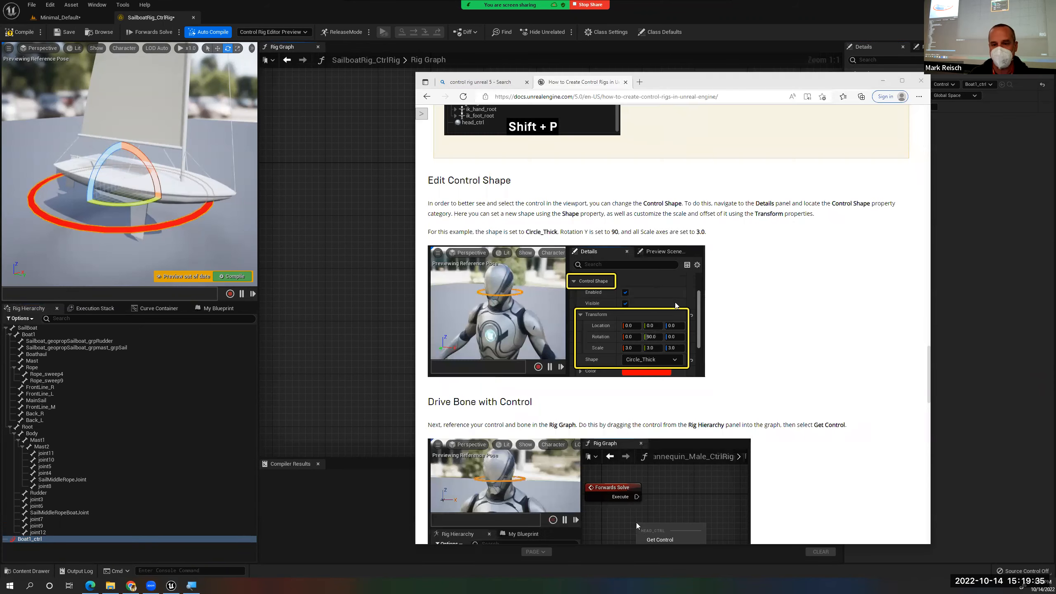
pyautogui.scroll(-4, 669, 370)
pyautogui.scroll(-3, 735, 368)
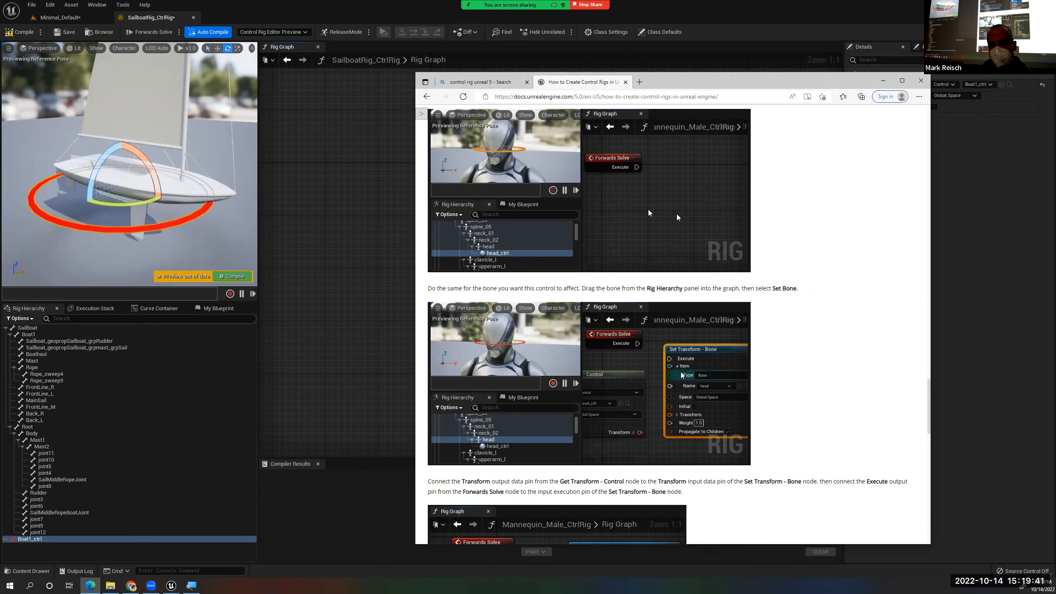
pyautogui.scroll(-4, 702, 239)
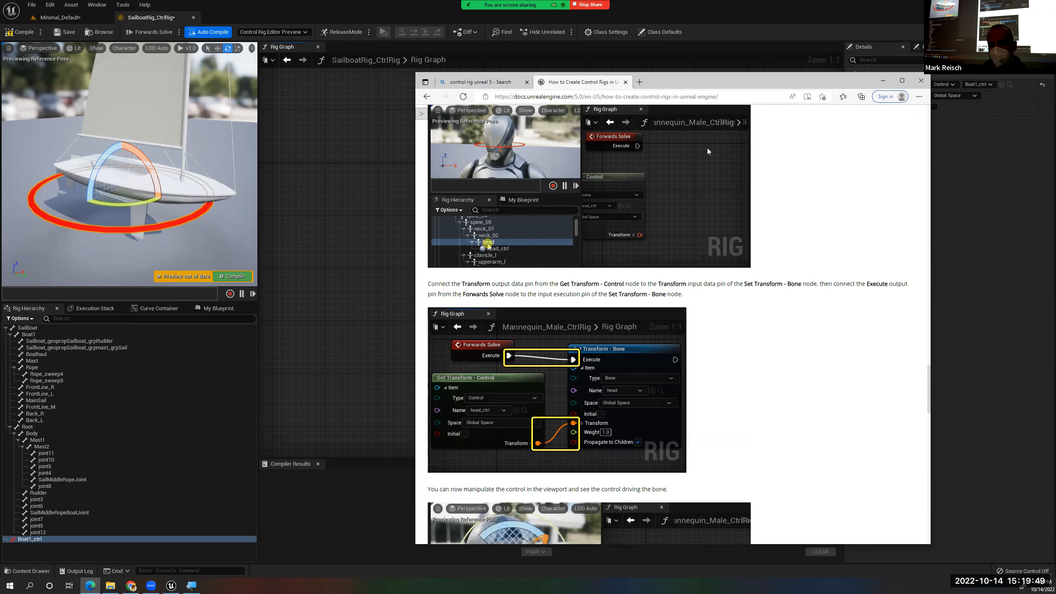
pyautogui.scroll(-3, 651, 311)
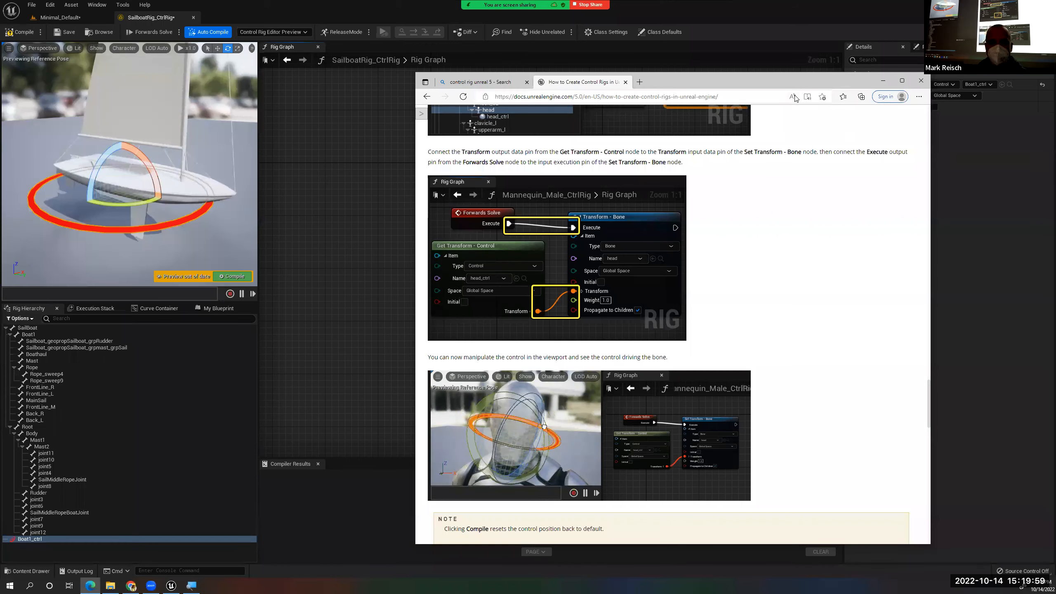
pyautogui.moveTo(786, 82); pyautogui.dragTo(860, 201)
pyautogui.click(70, 18)
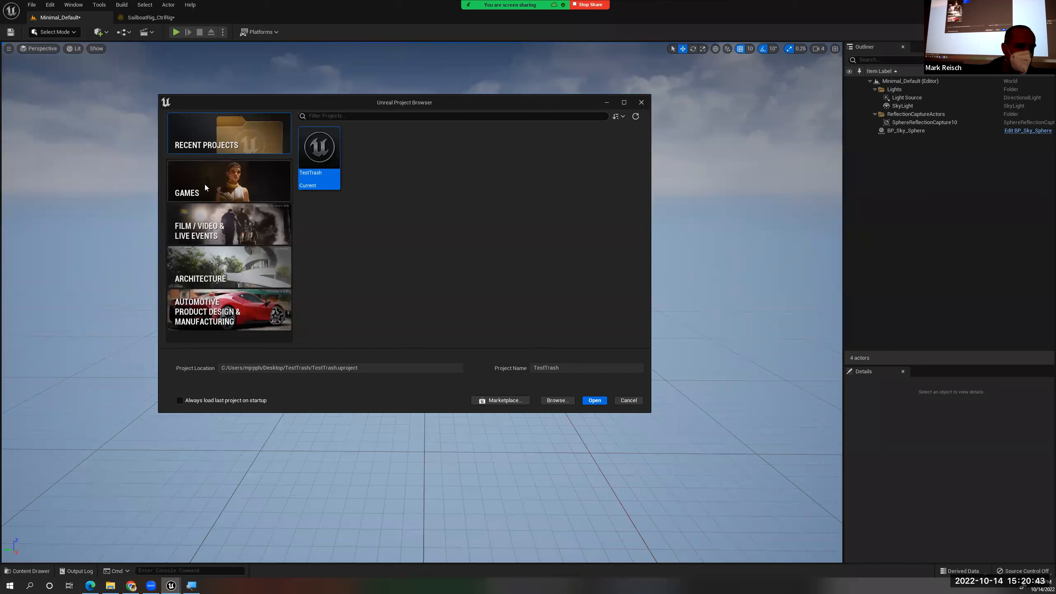
pyautogui.click(235, 190)
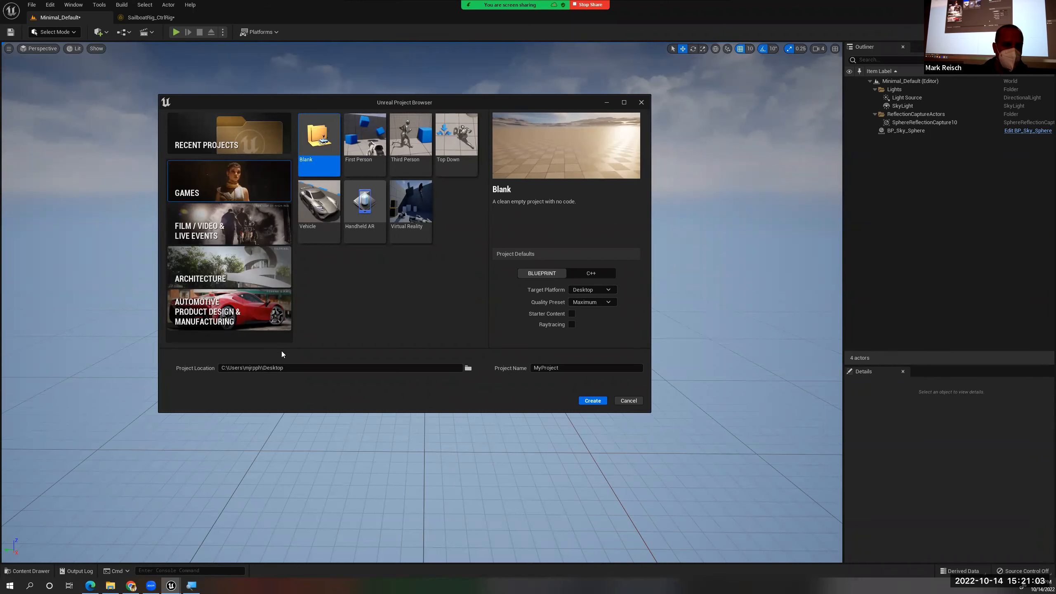
pyautogui.click(279, 367)
pyautogui.click(468, 368)
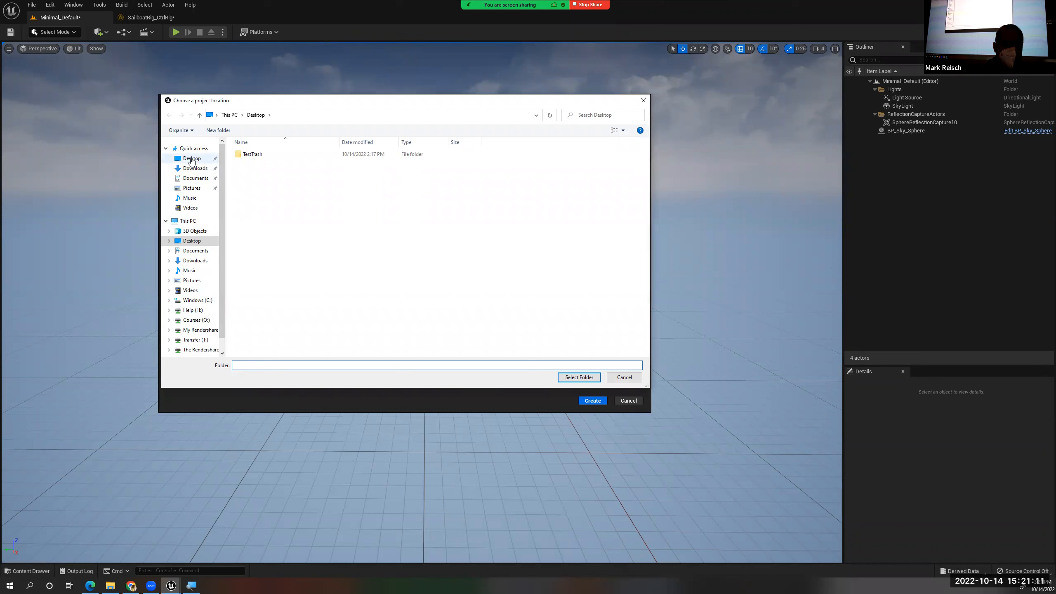
pyautogui.click(192, 160)
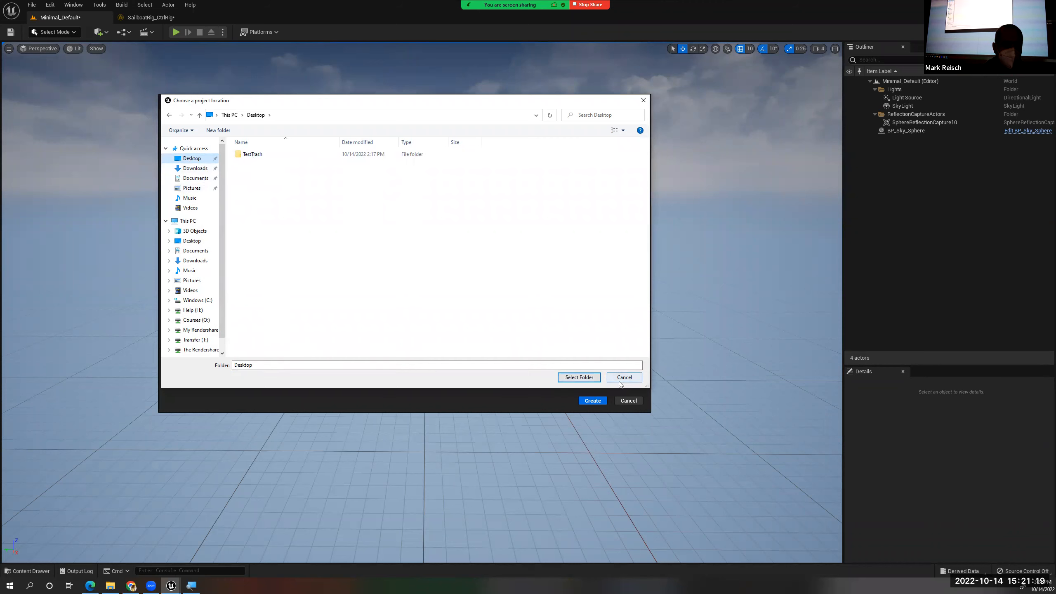
pyautogui.click(586, 378)
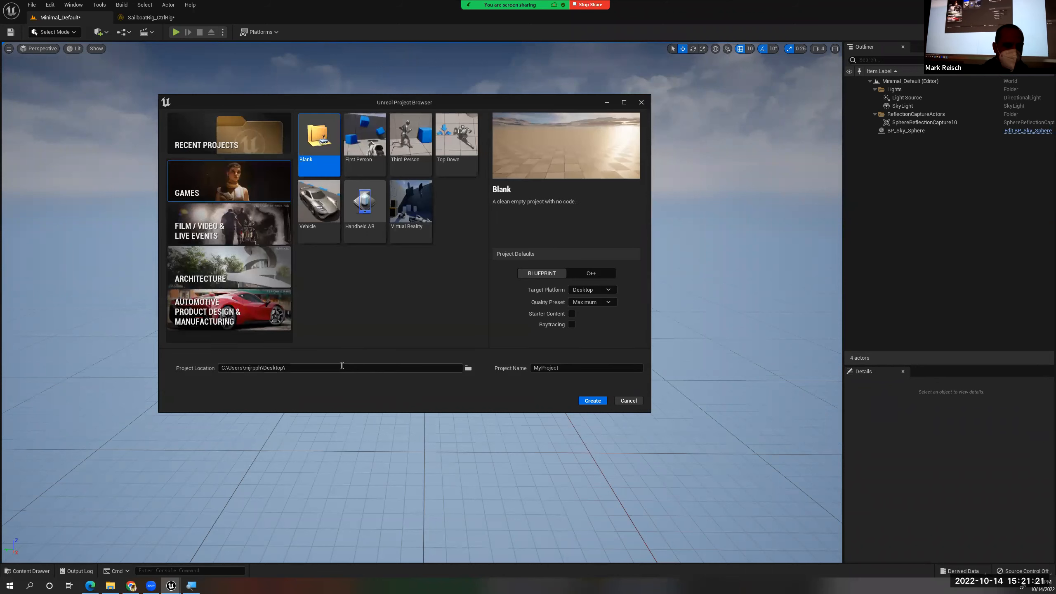
pyautogui.moveTo(341, 366); pyautogui.dragTo(181, 359)
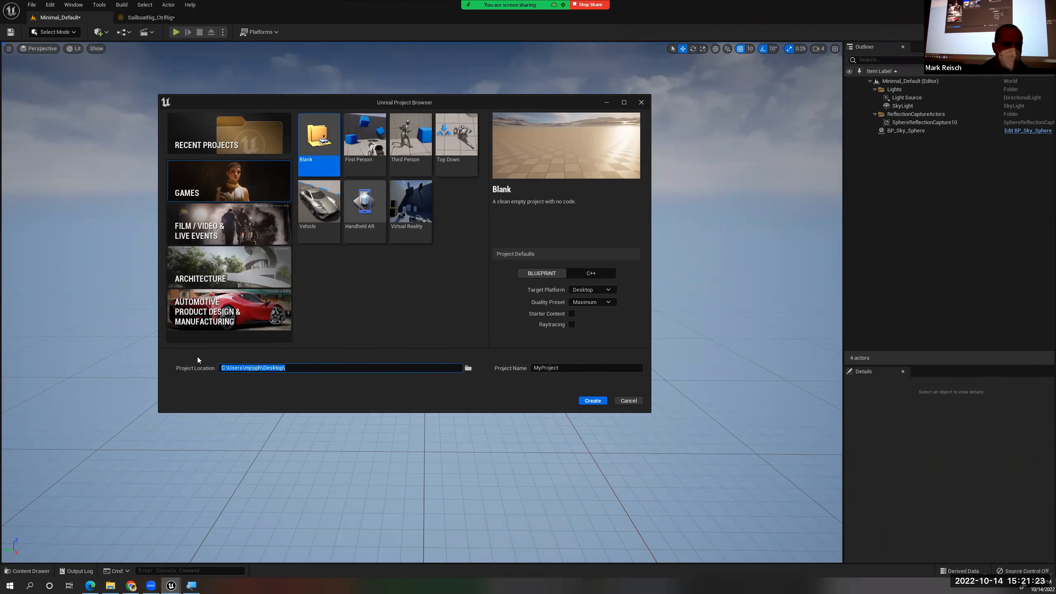
pyautogui.moveTo(581, 370); pyautogui.dragTo(492, 364)
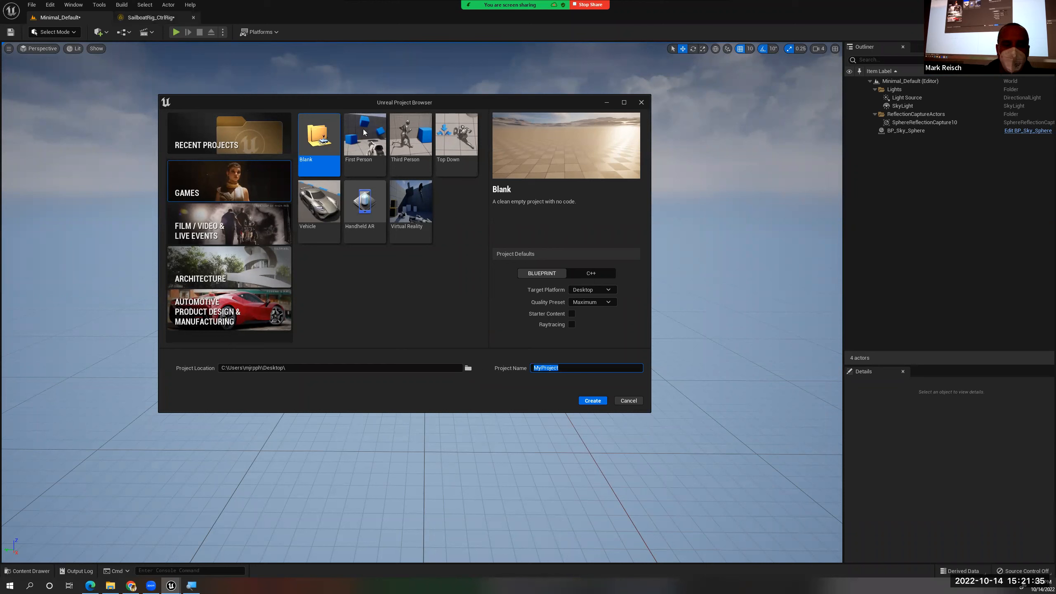
pyautogui.click(572, 370)
pyautogui.moveTo(572, 370); pyautogui.dragTo(467, 361)
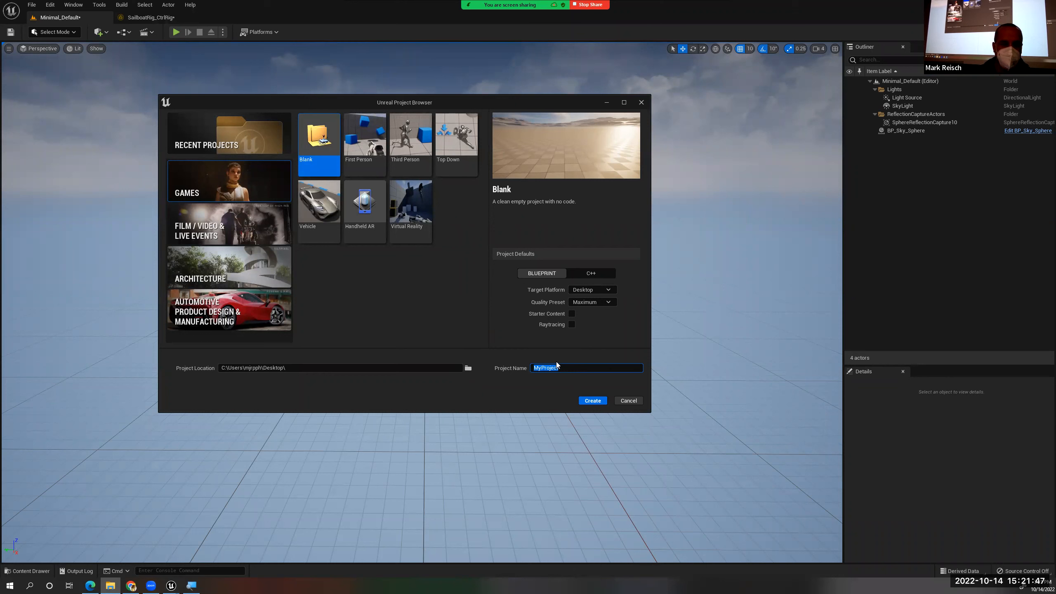
pyautogui.click(628, 401)
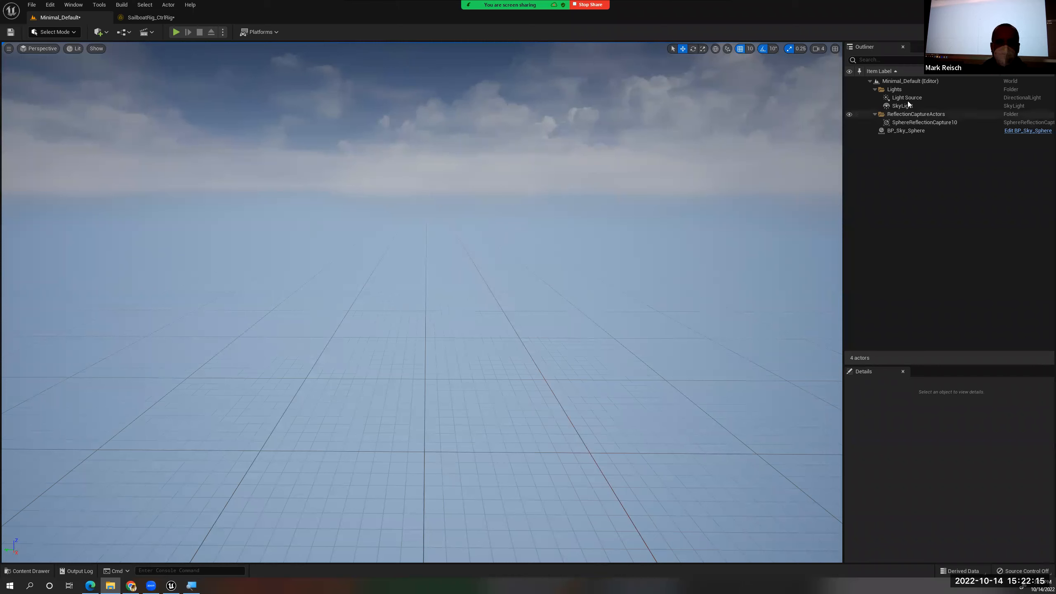
# Inspect the Minimal_Default level's actors in the Outliner one by one, including Light Source, SkyLight and BP_Sky_Sphere
pyautogui.click(902, 122)
pyautogui.click(902, 130)
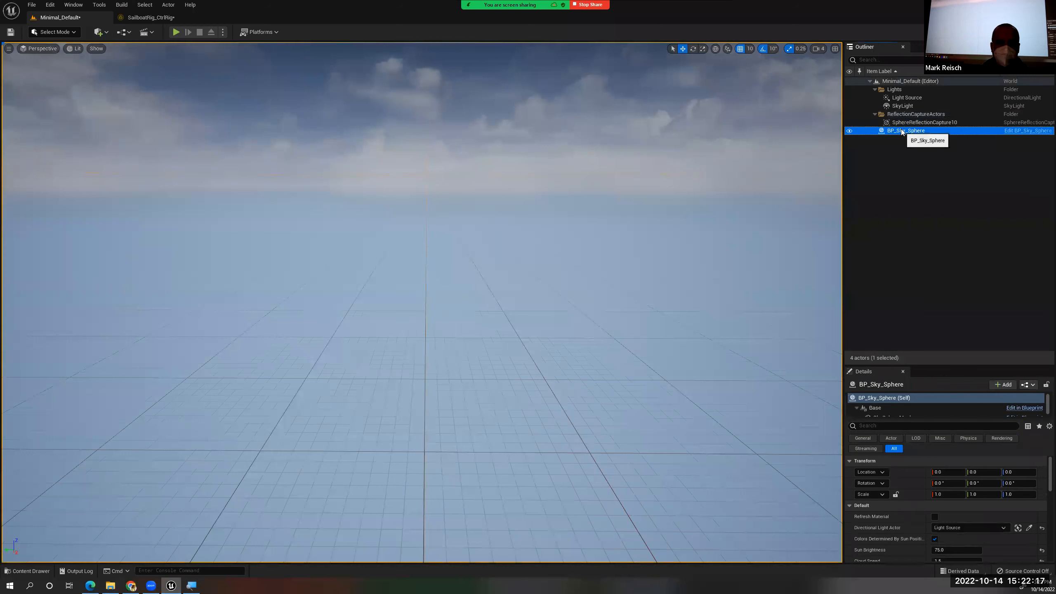
pyautogui.click(903, 106)
pyautogui.click(904, 98)
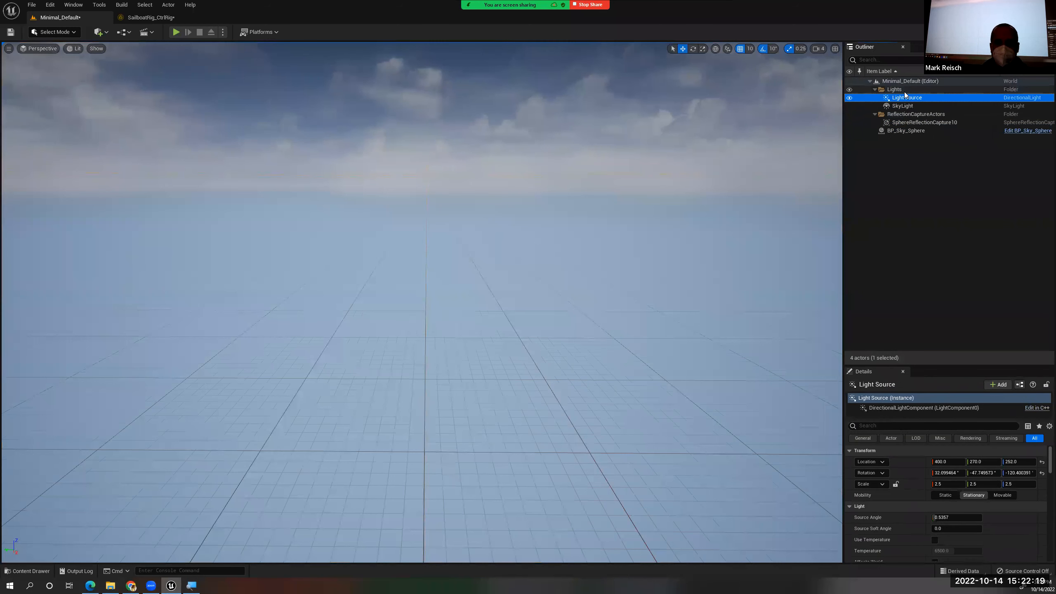
pyautogui.click(905, 130)
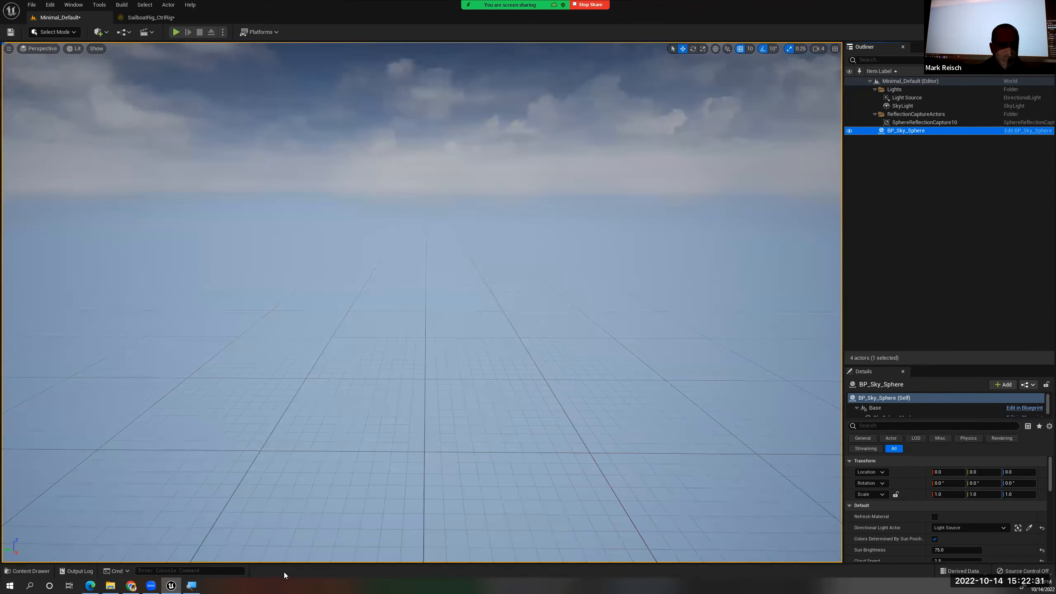
# Examine the light, reflection capture and sky sphere actors of the level from several viewpoints
pyautogui.moveTo(387, 370); pyautogui.dragTo(332, 240)
pyautogui.moveTo(373, 338); pyautogui.dragTo(365, 287)
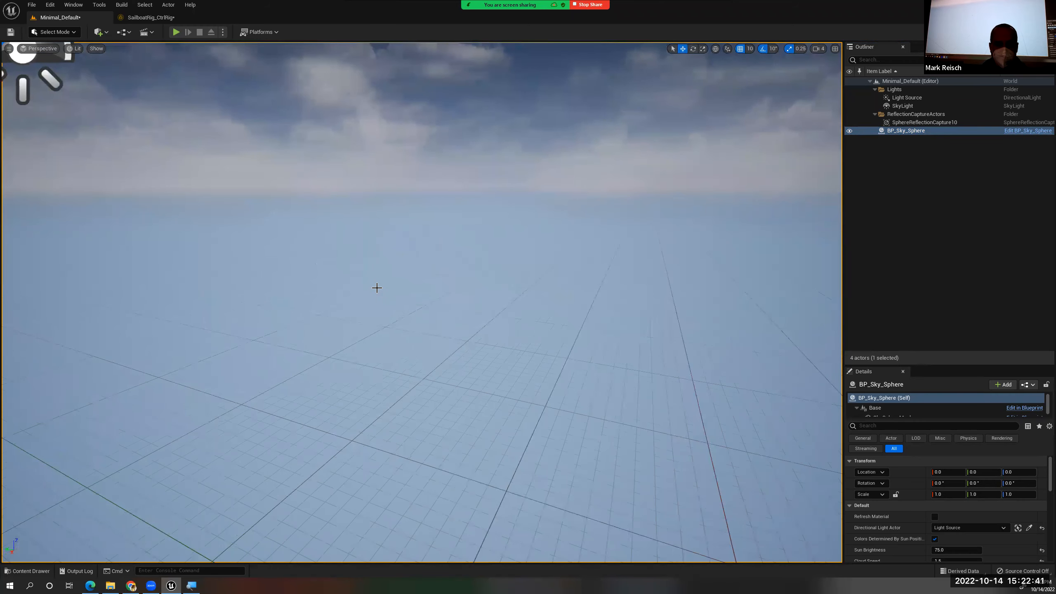
pyautogui.moveTo(370, 287); pyautogui.dragTo(557, 291)
pyautogui.moveTo(389, 327); pyautogui.dragTo(410, 288)
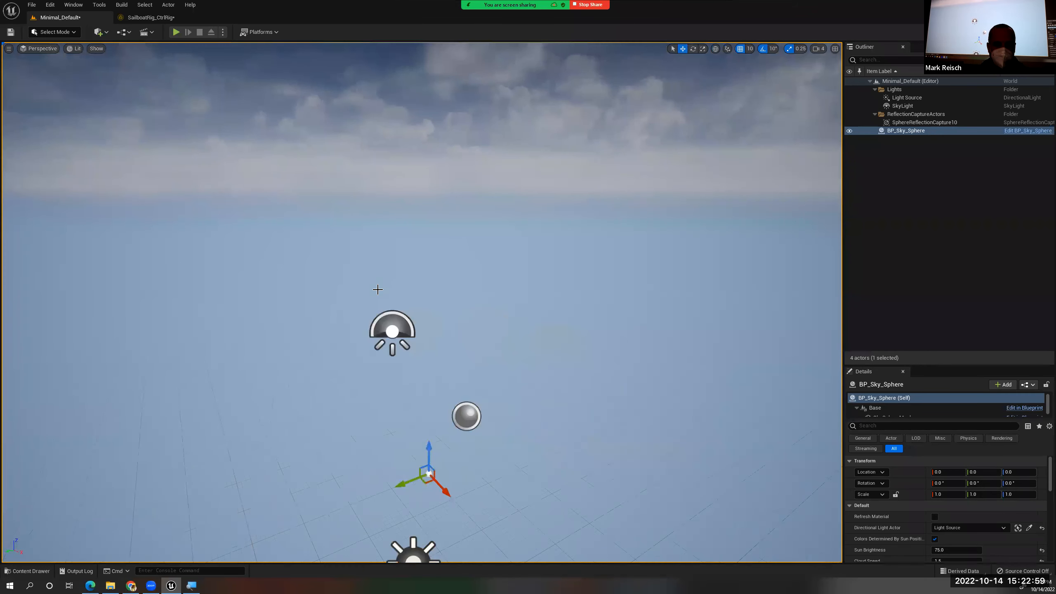
pyautogui.moveTo(377, 289); pyautogui.dragTo(381, 384, button='middle')
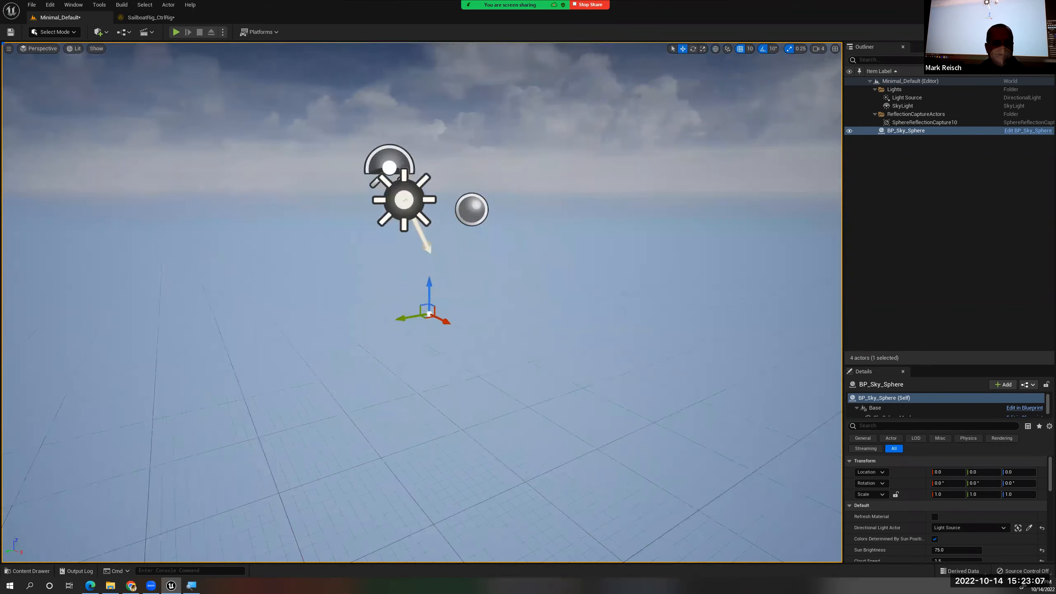
pyautogui.moveTo(381, 385); pyautogui.dragTo(314, 386)
pyautogui.moveTo(314, 386); pyautogui.dragTo(523, 418, button='middle')
pyautogui.moveTo(524, 417); pyautogui.dragTo(561, 417)
pyautogui.moveTo(561, 417); pyautogui.dragTo(399, 405, button='middle')
pyautogui.moveTo(399, 405); pyautogui.dragTo(402, 382)
pyautogui.moveTo(395, 311); pyautogui.dragTo(397, 349)
pyautogui.moveTo(398, 349); pyautogui.dragTo(396, 311, button='middle')
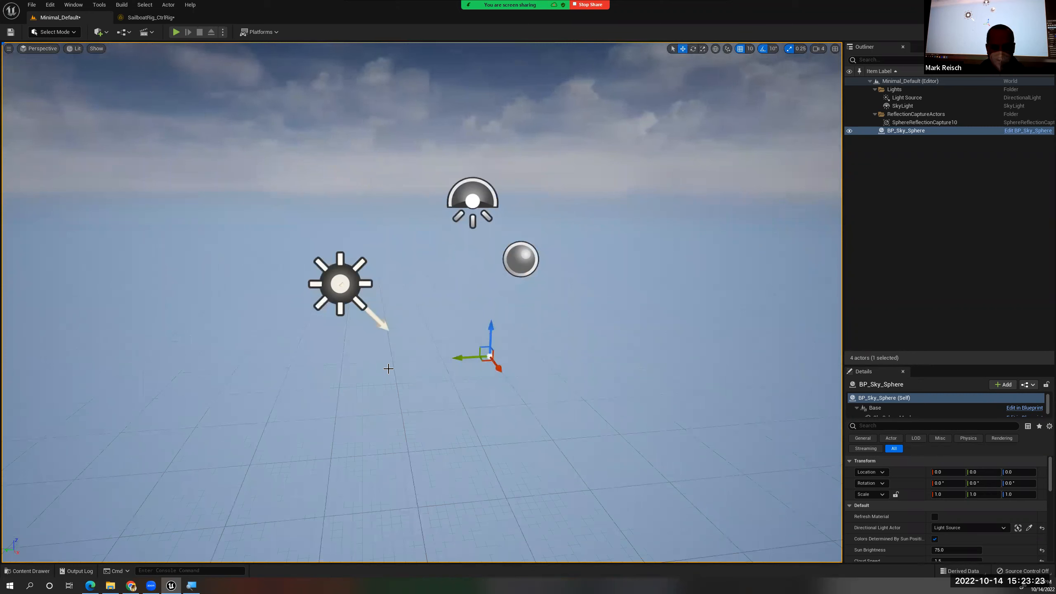
# Try docking the Content Drawer in the layout and close the docked Content Browser again
pyautogui.hotkey('ctrl', 'space')
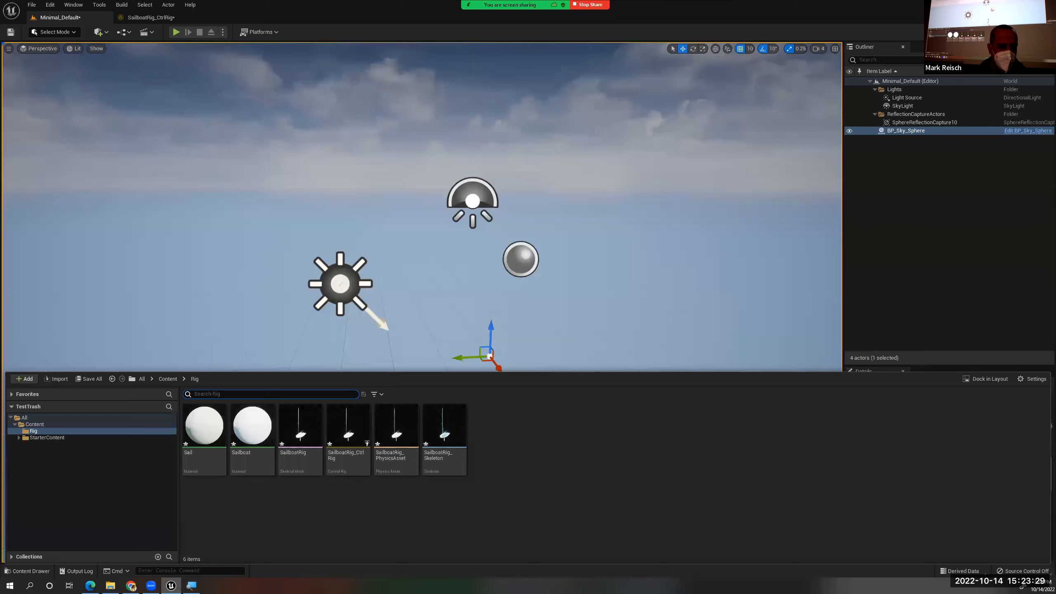
pyautogui.click(214, 268)
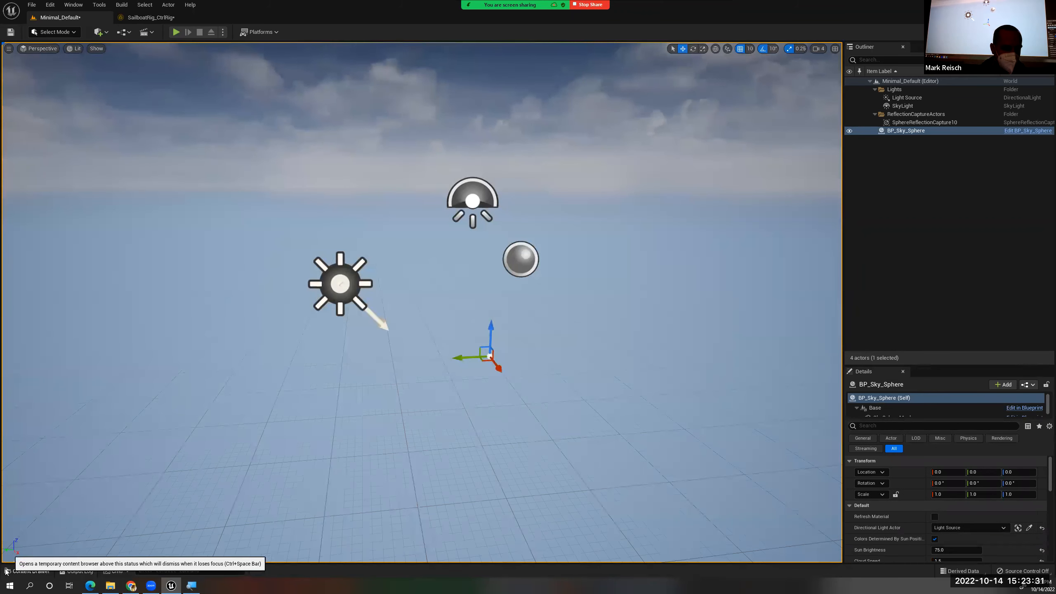
pyautogui.click(36, 573)
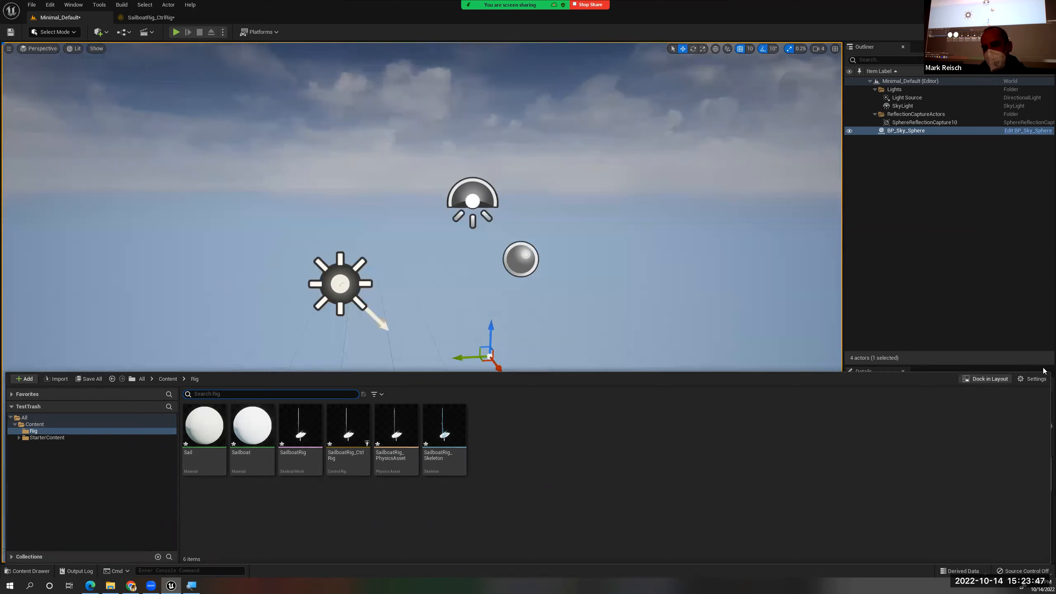
pyautogui.click(989, 379)
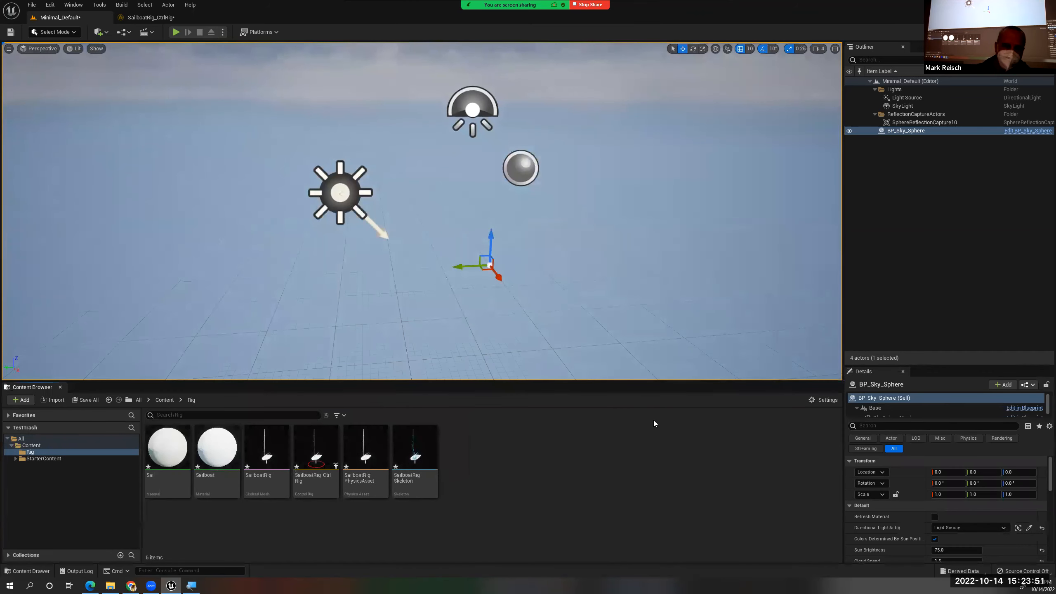
pyautogui.click(61, 389)
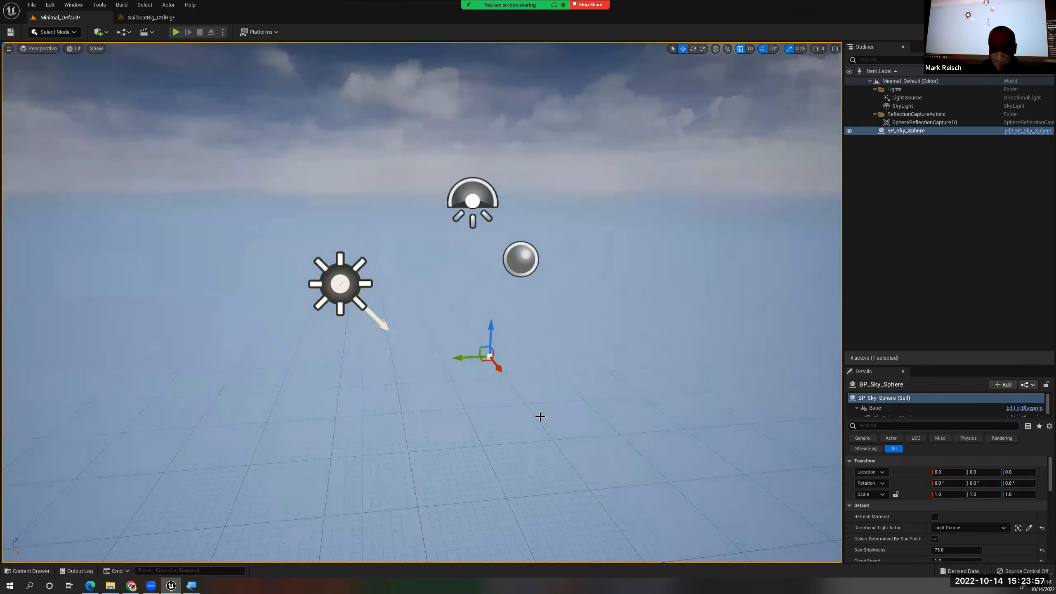
pyautogui.hotkey('ctrl', 'space')
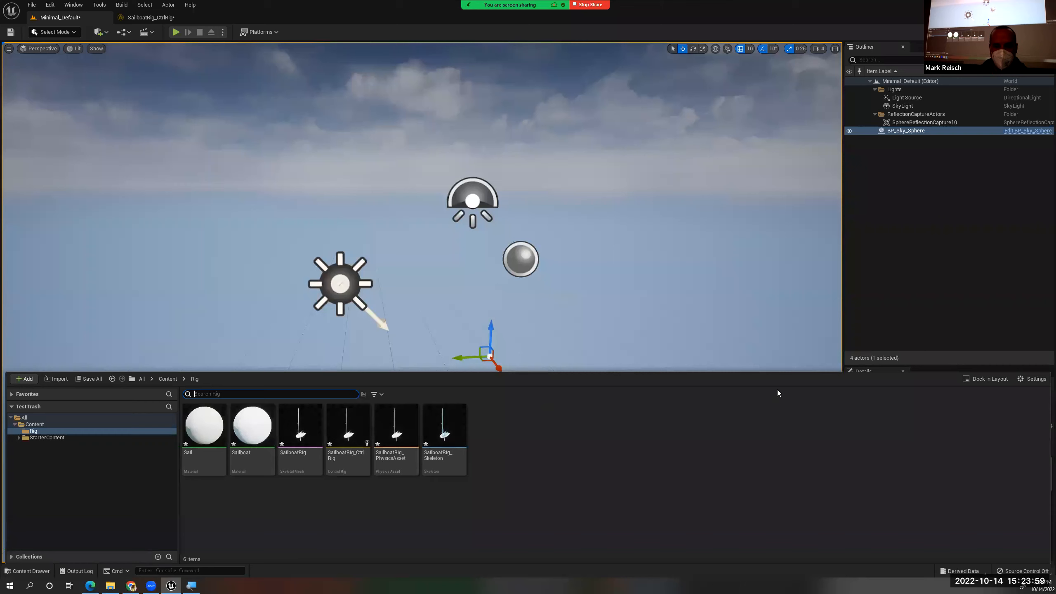
pyautogui.click(665, 333)
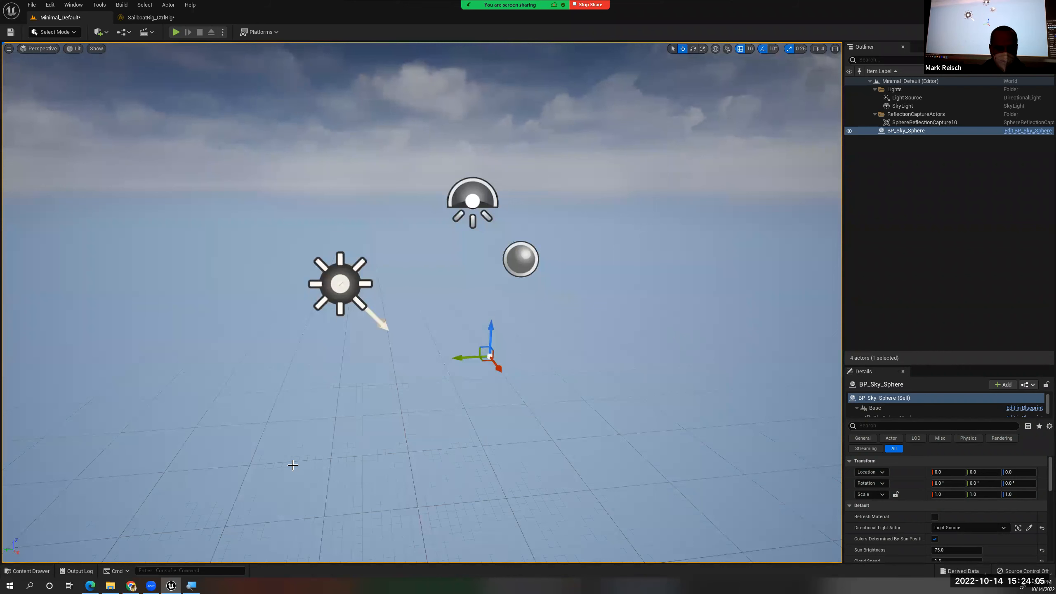
# Try to import the SailboatRig file from the Transfer (T:) drive into the Rig folder
pyautogui.hotkey('ctrl', 'space')
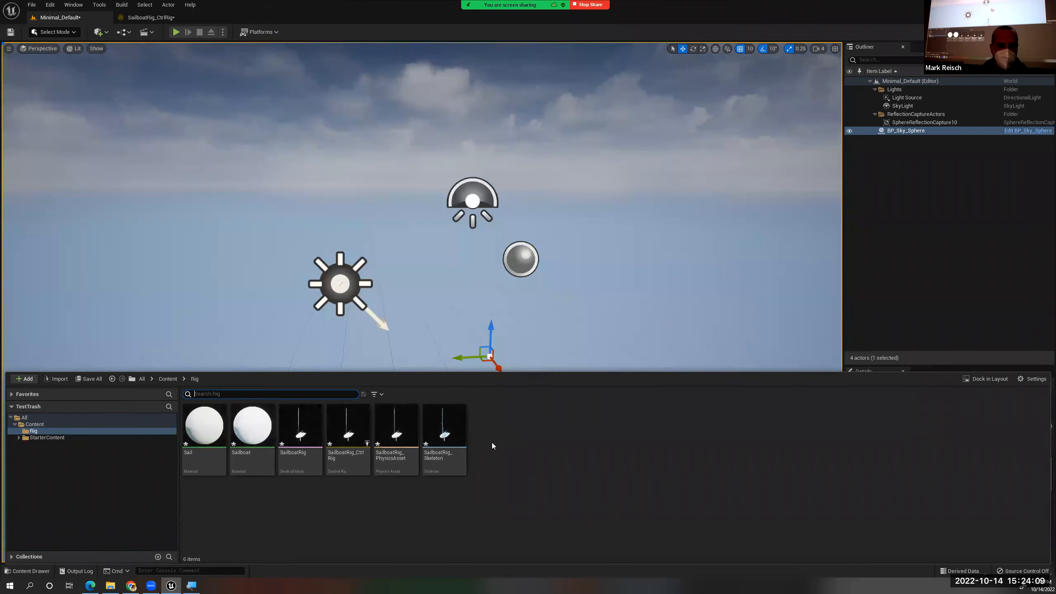
pyautogui.rightClick(511, 445)
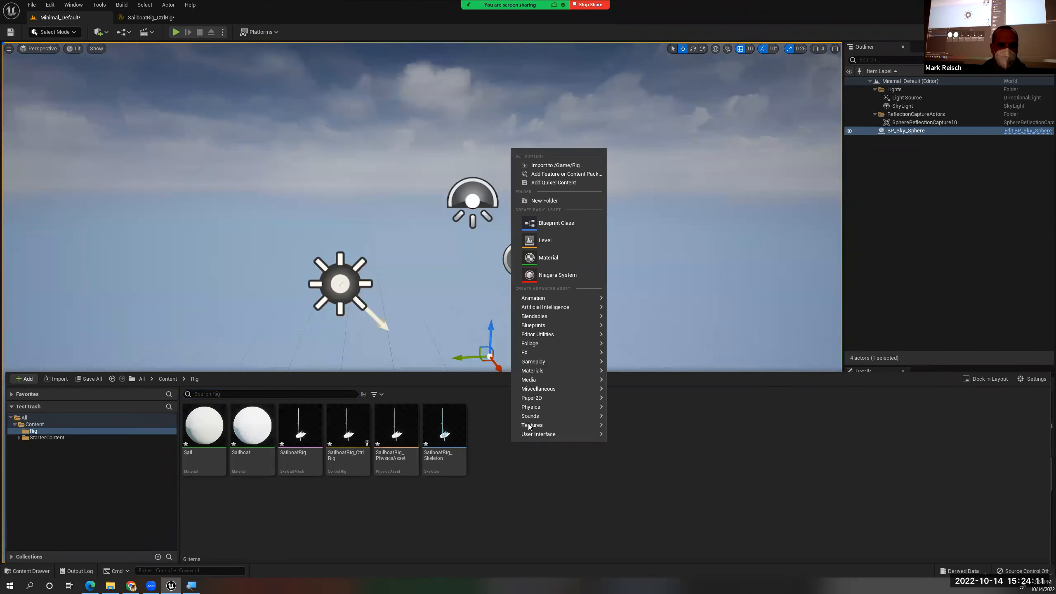
pyautogui.click(574, 168)
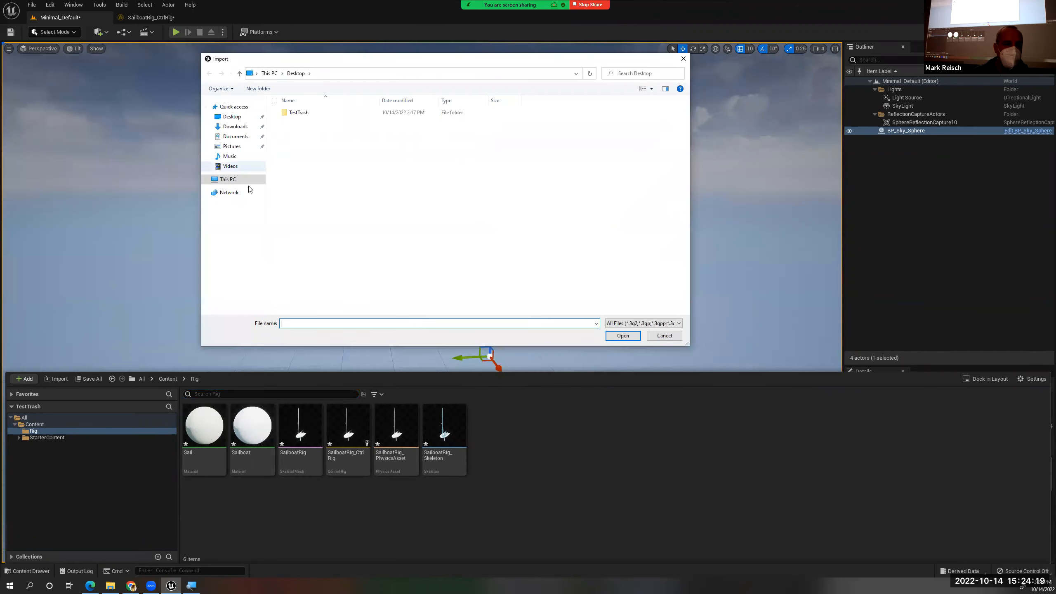
pyautogui.click(228, 180)
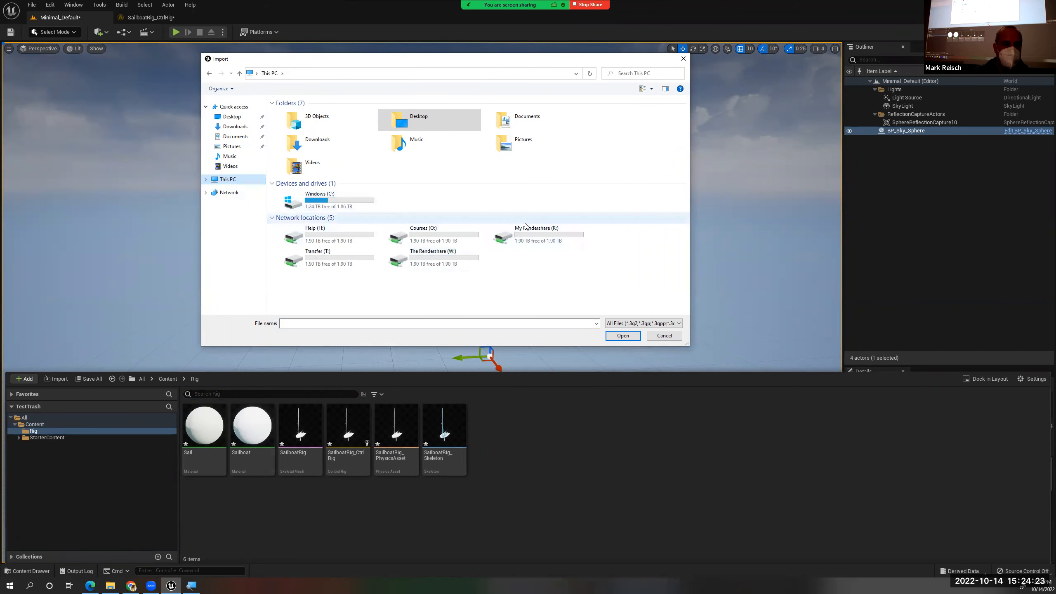
pyautogui.doubleClick(321, 261)
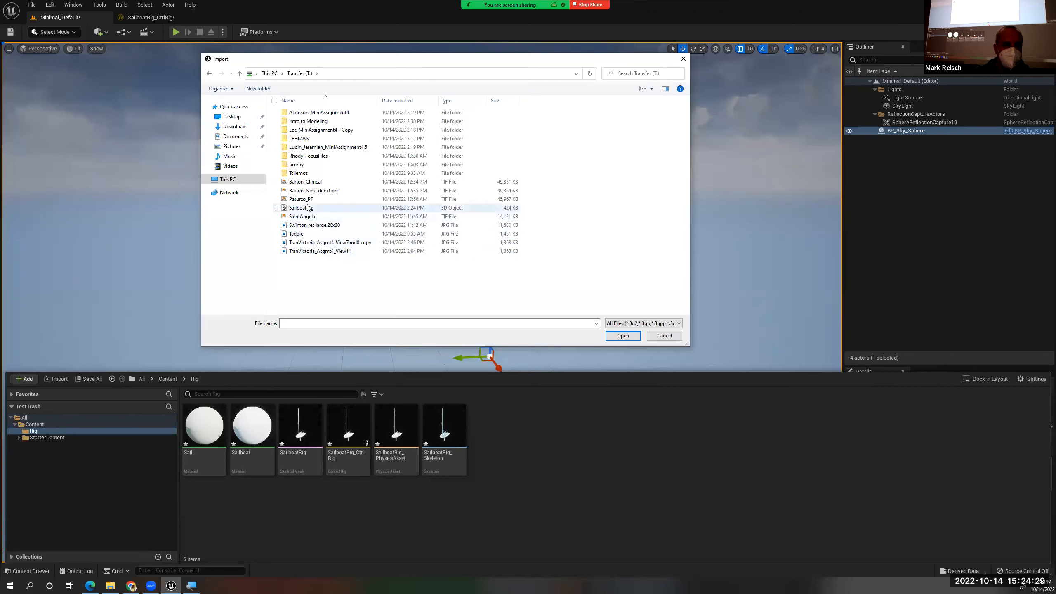
pyautogui.click(324, 210)
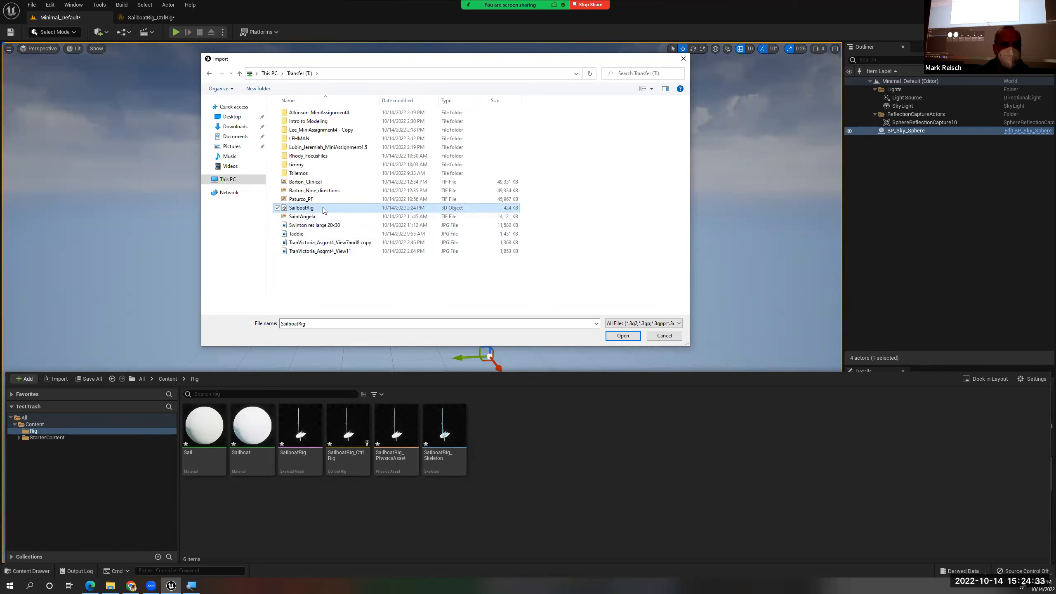
pyautogui.click(228, 179)
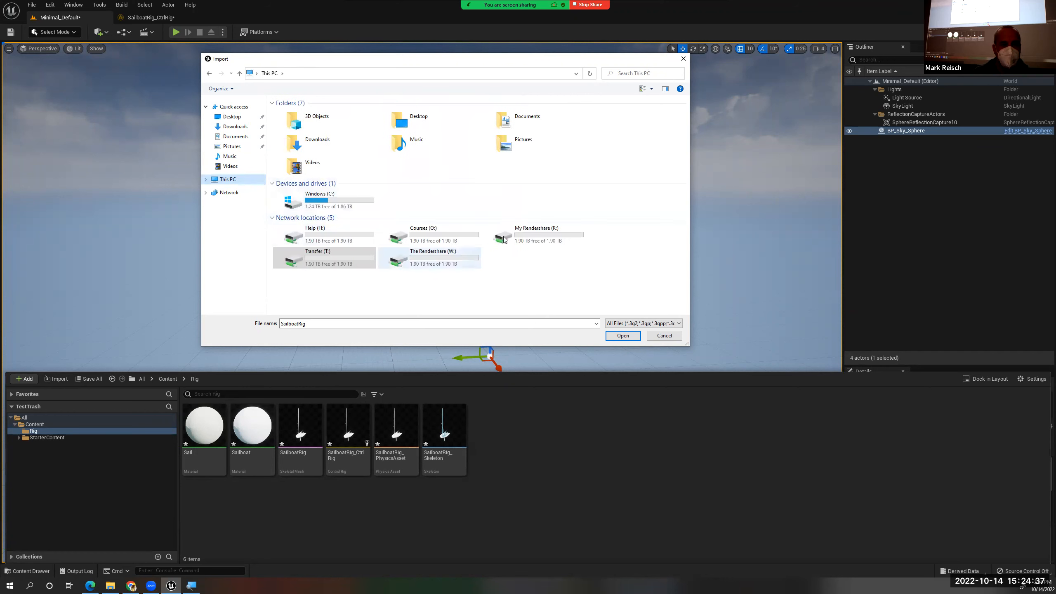
pyautogui.doubleClick(317, 258)
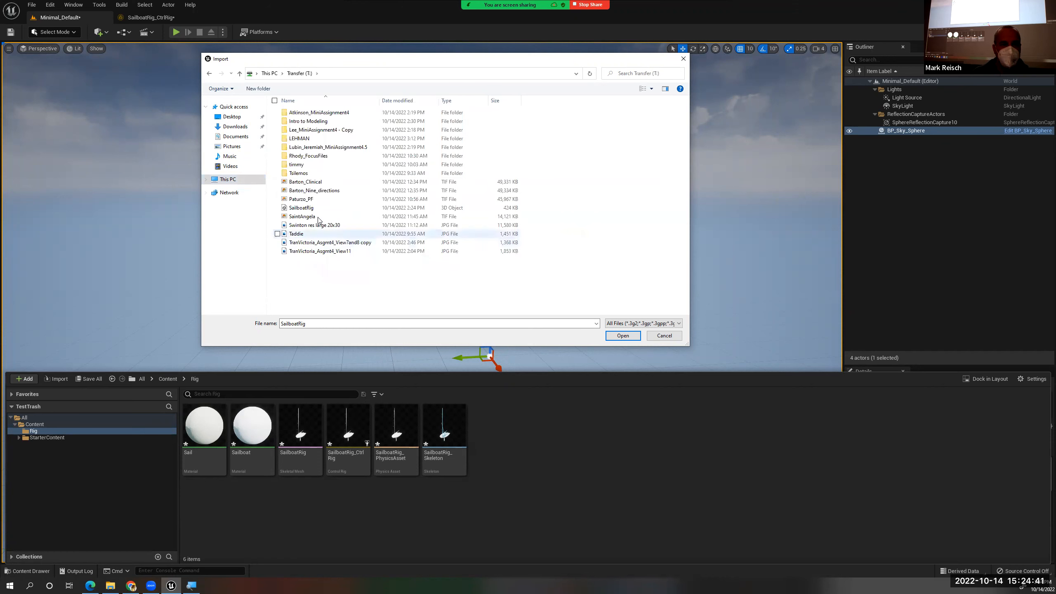
pyautogui.click(308, 208)
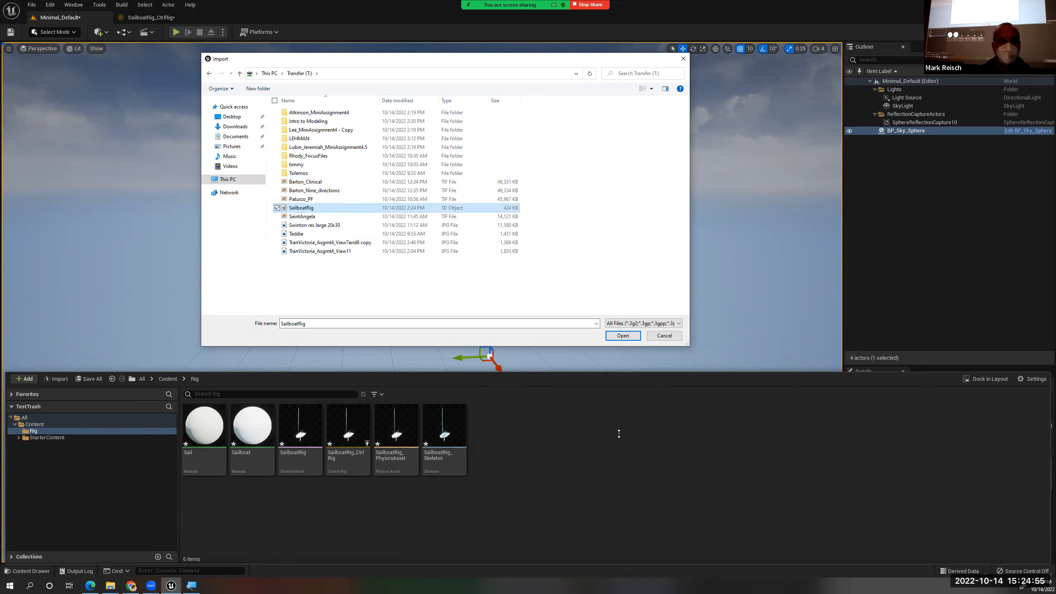
pyautogui.click(311, 207)
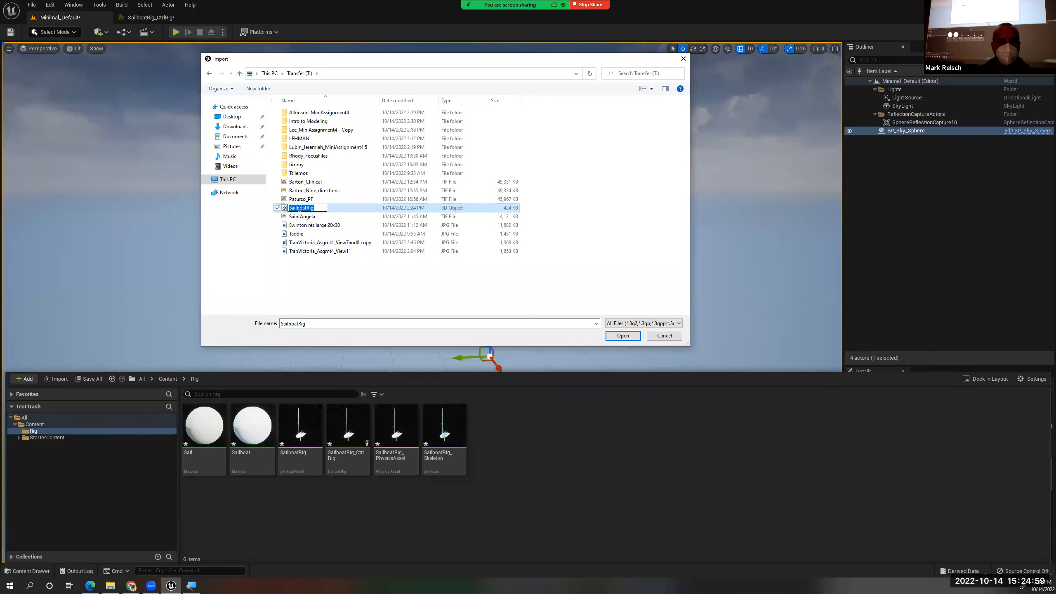
pyautogui.click(284, 209)
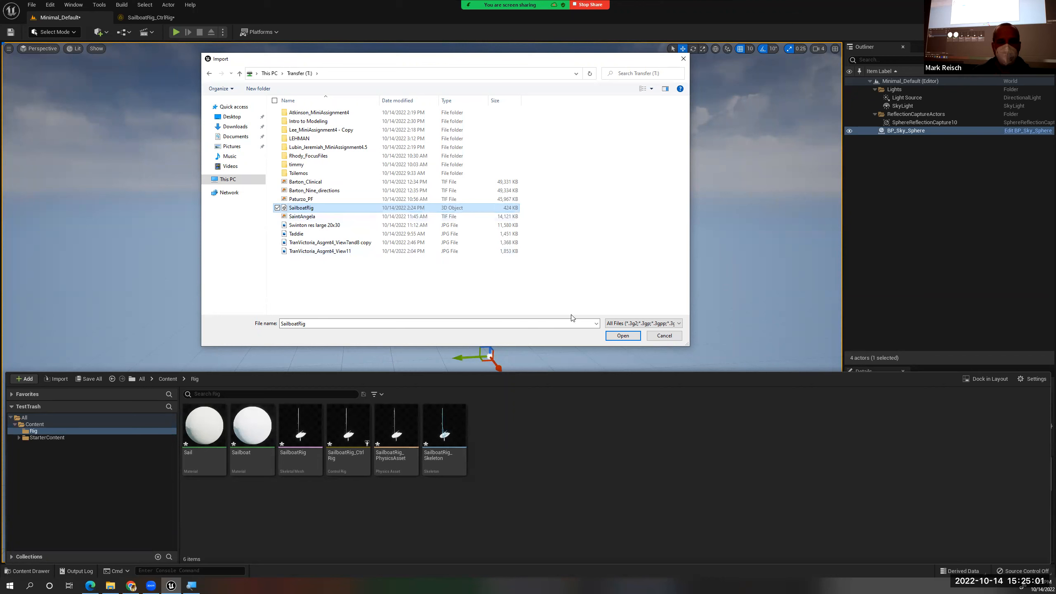
pyautogui.click(613, 338)
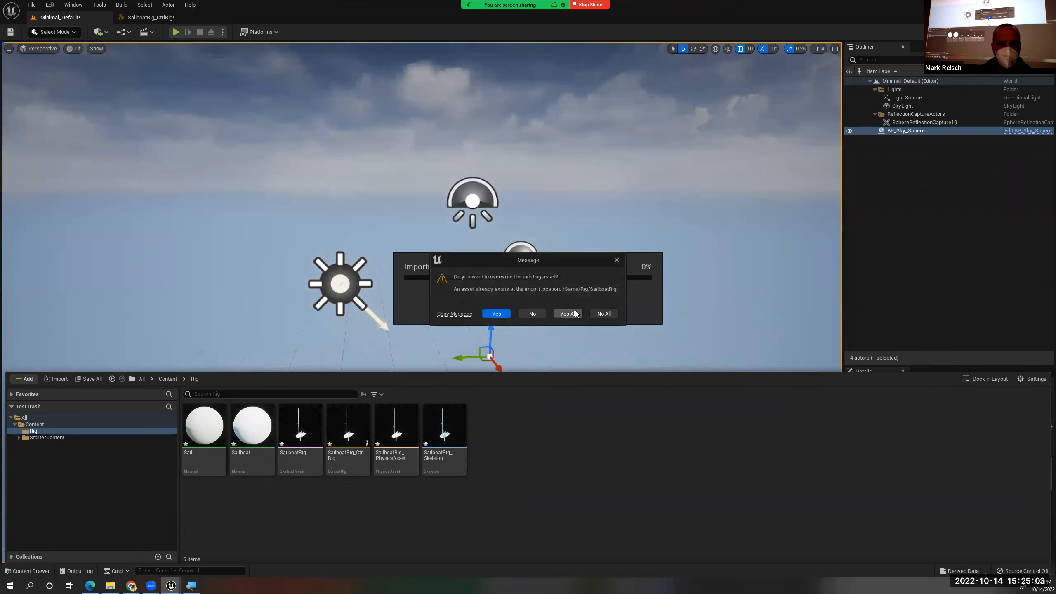
pyautogui.click(615, 260)
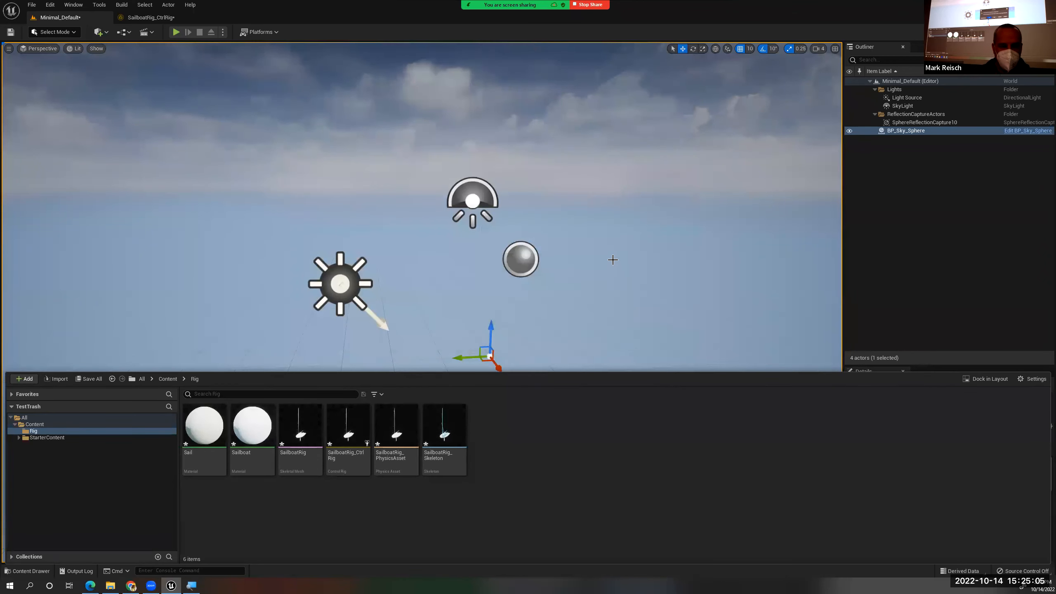
# Reimport the SailboatRig skeletal mesh with a new file, choosing SailboatRig from the Transfer (T:) drive
pyautogui.rightClick(562, 433)
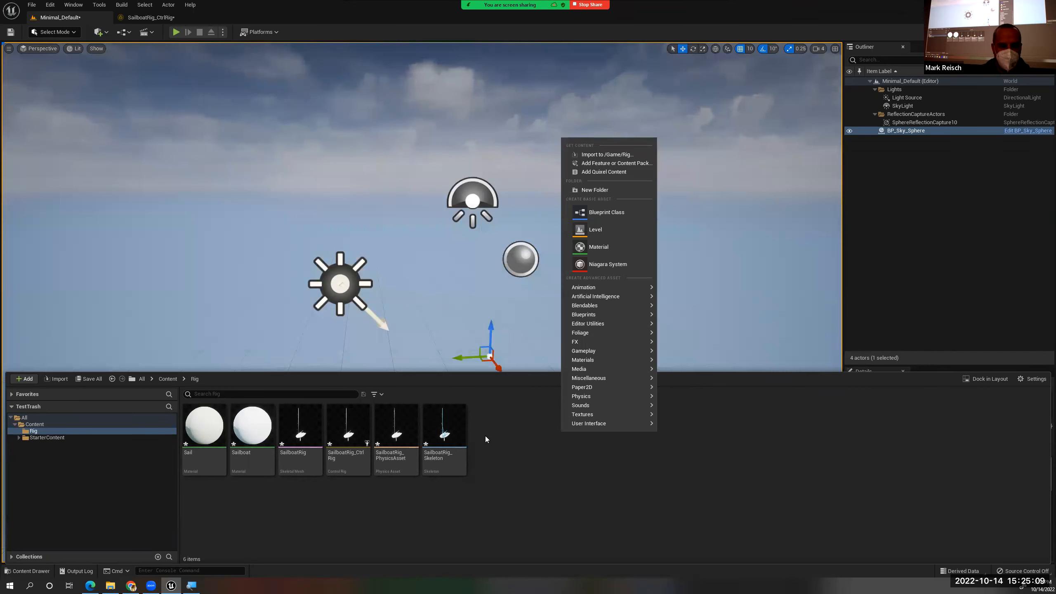
pyautogui.rightClick(308, 435)
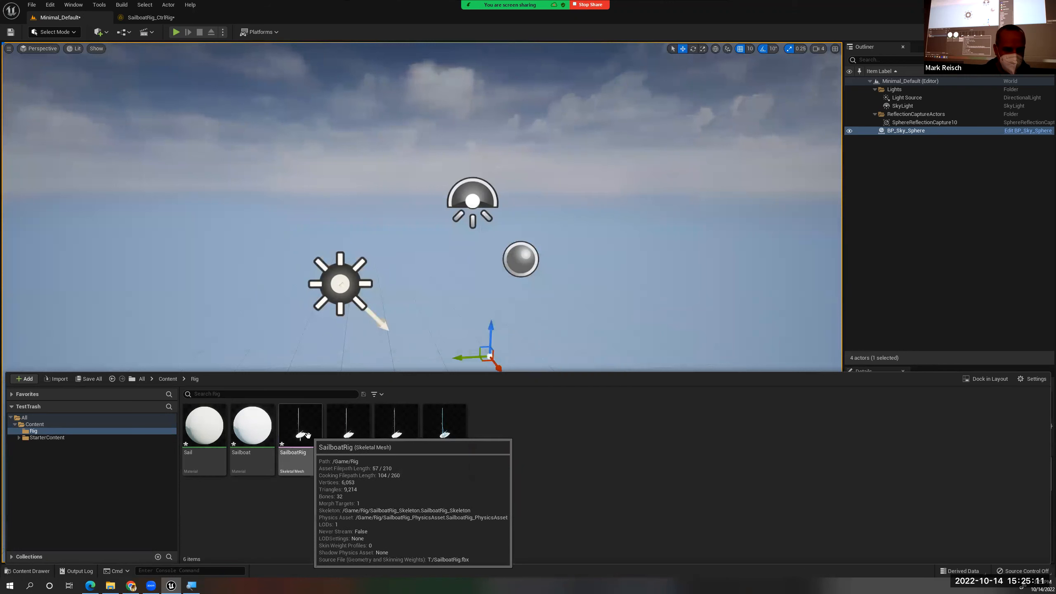
pyautogui.moveTo(395, 207)
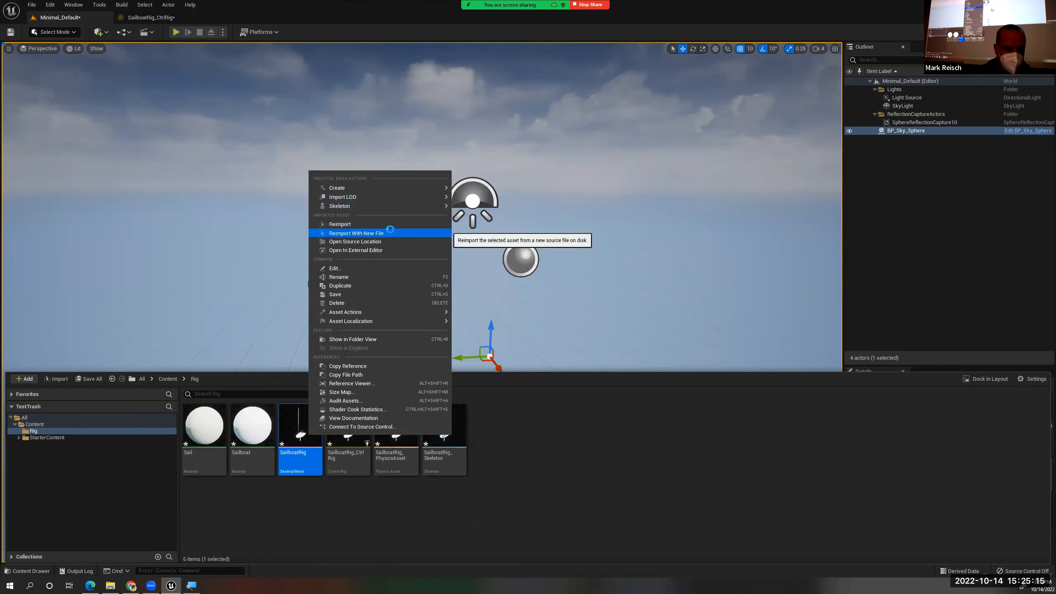
pyautogui.click(390, 231)
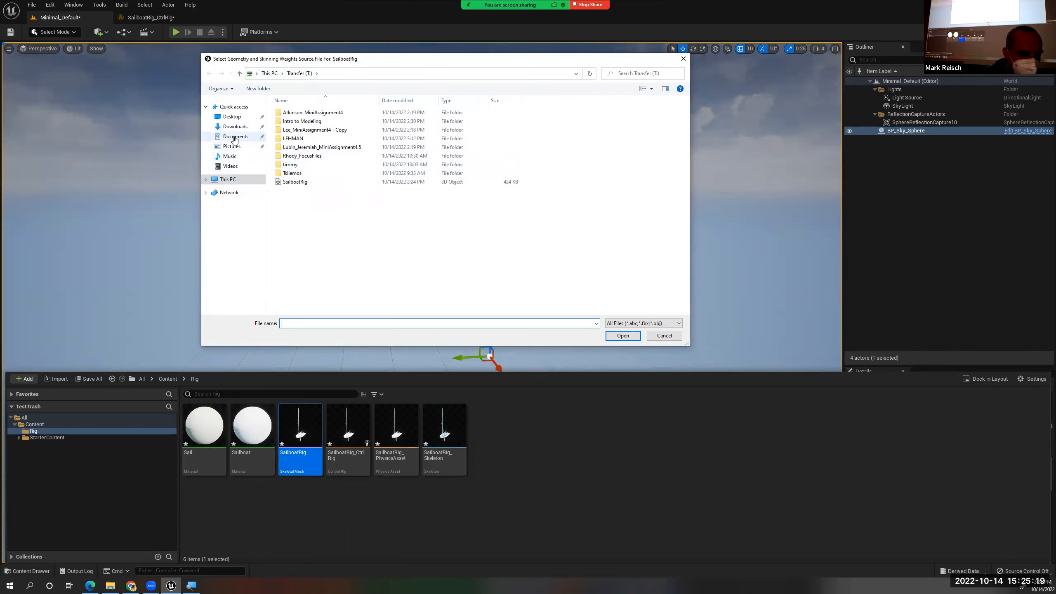
pyautogui.click(228, 180)
pyautogui.doubleClick(357, 256)
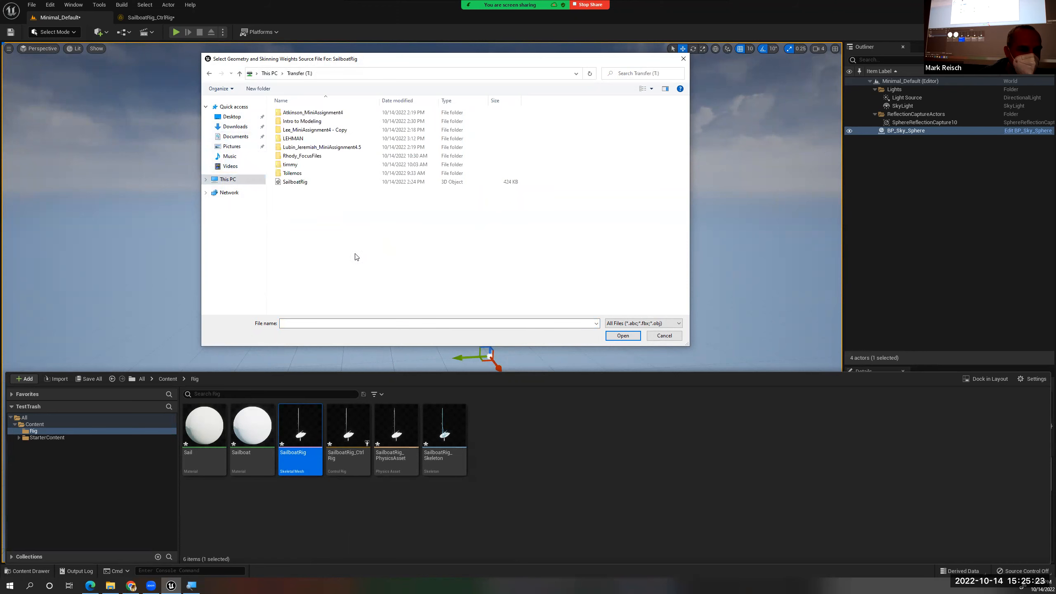
pyautogui.doubleClick(295, 182)
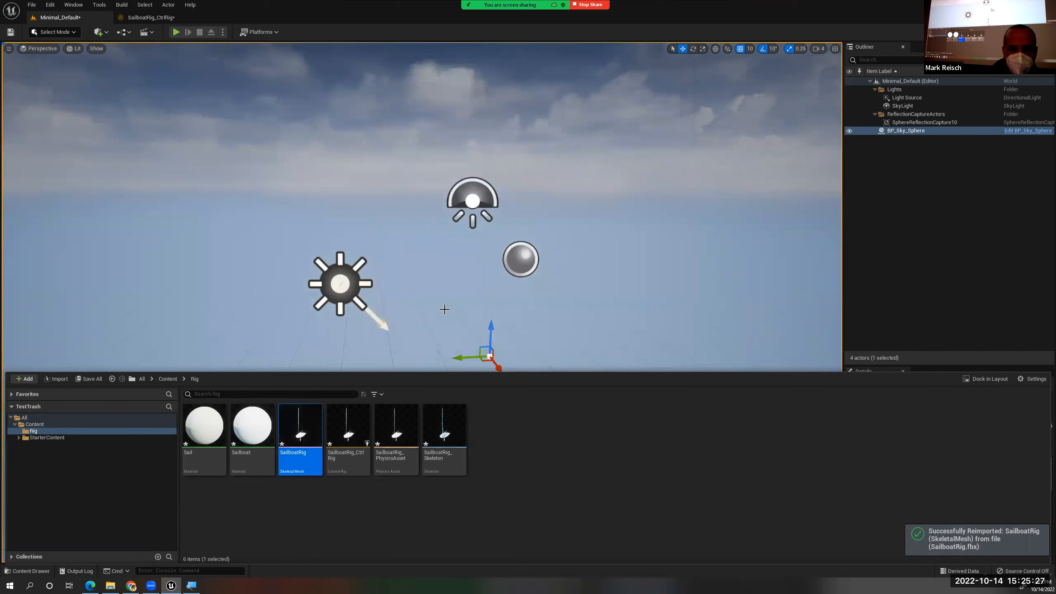
# Force delete the SailboatRig skeletal mesh together with its Control Rig, physics asset and skeleton from the Rig folder
pyautogui.rightClick(309, 430)
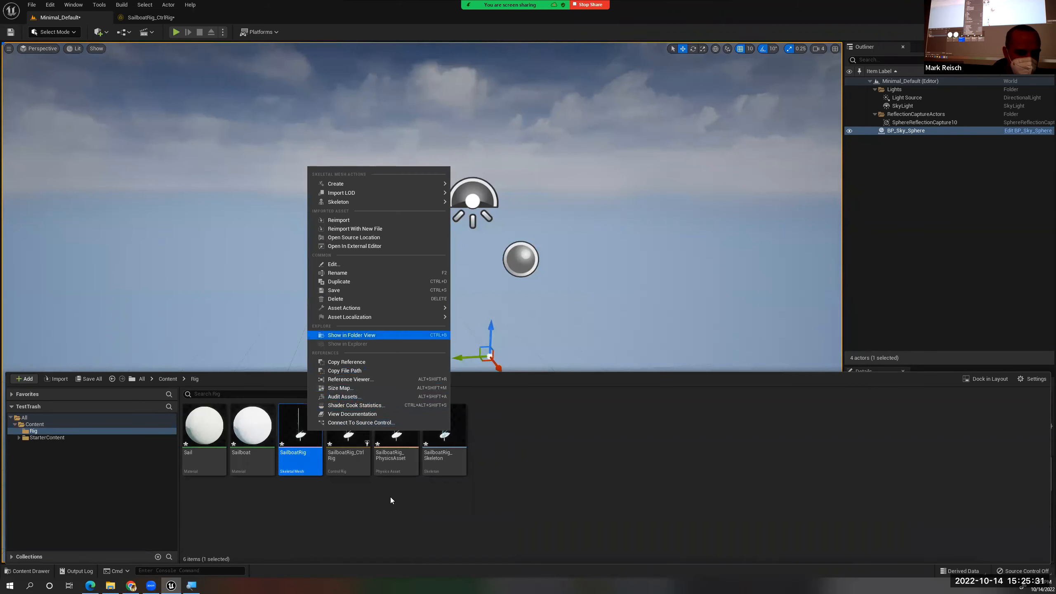
pyautogui.click(493, 505)
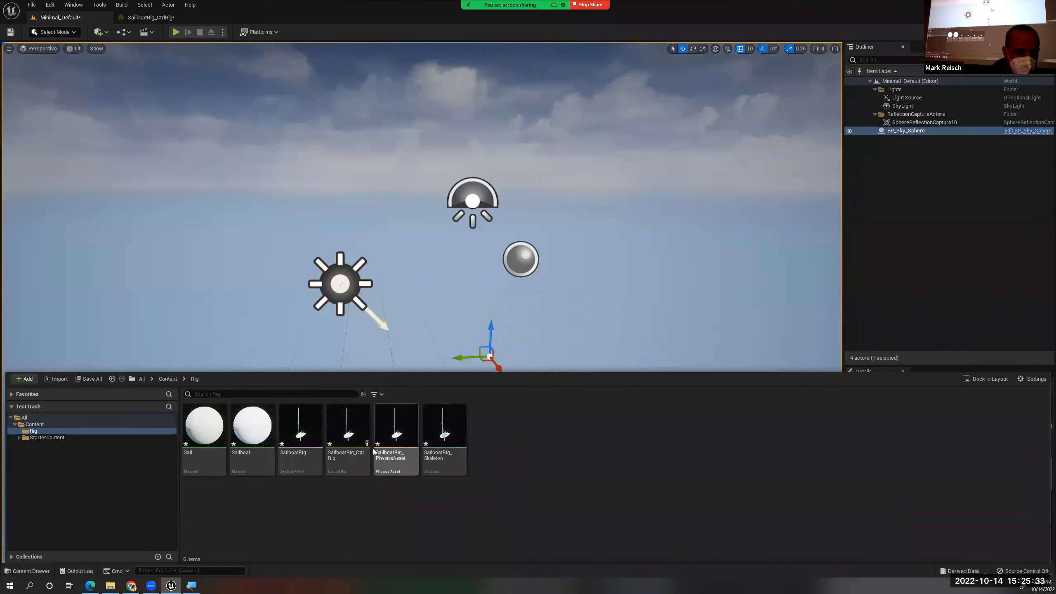
pyautogui.click(444, 429)
pyautogui.keyDown('shift'); pyautogui.click(301, 428); pyautogui.keyUp('shift')
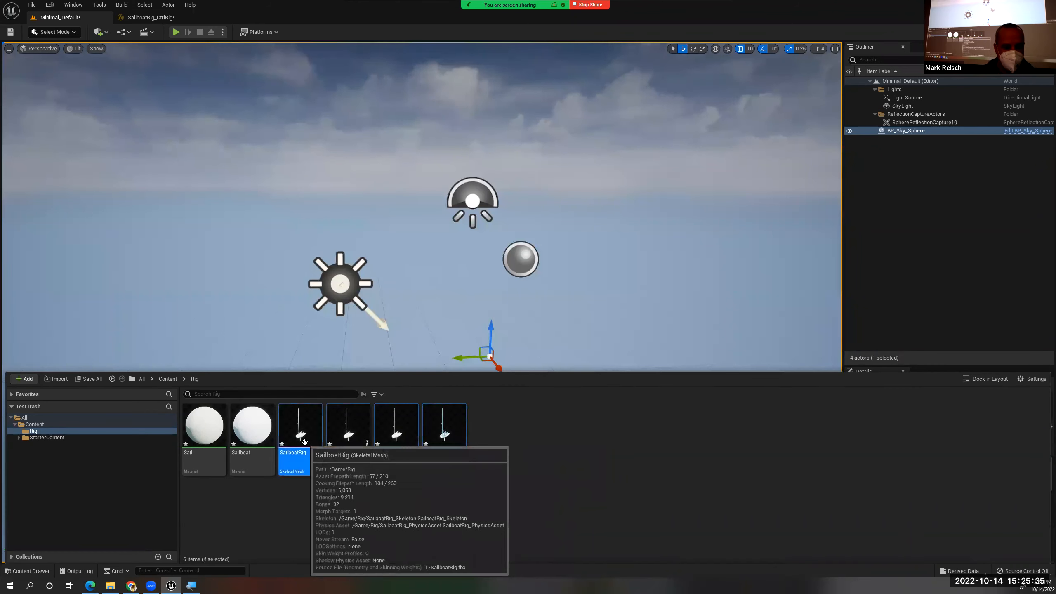
pyautogui.press('Delete')
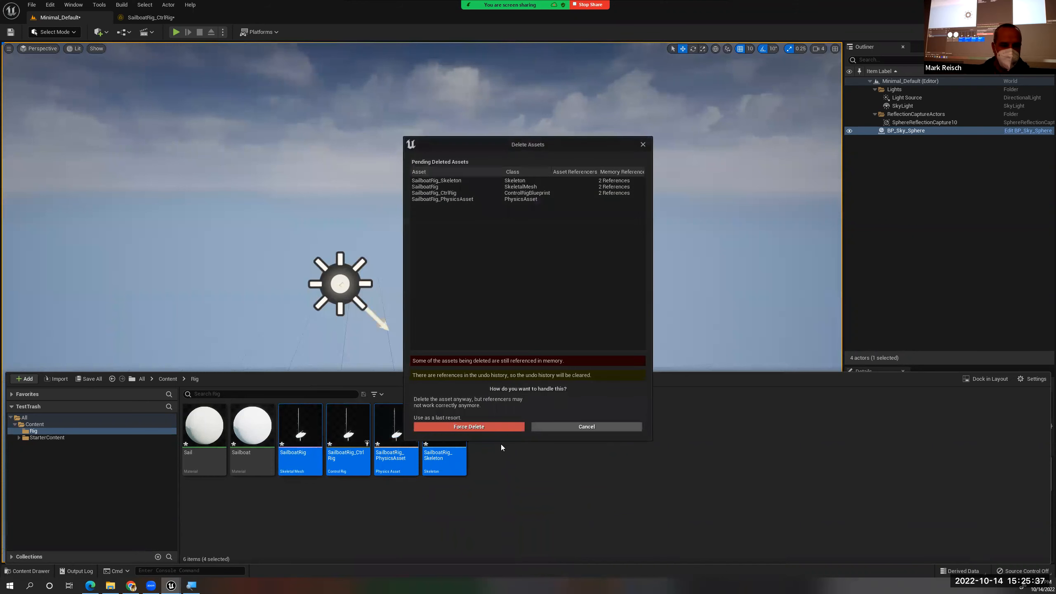
pyautogui.click(469, 427)
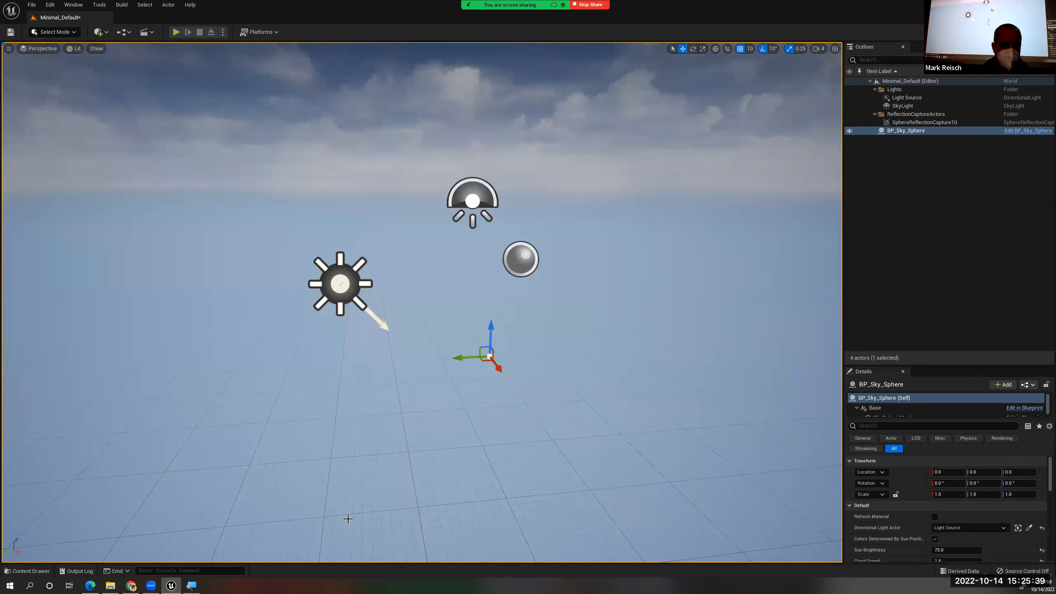
# Import T:/SailboatRig.fbx into the Rig folder as a skeletal mesh including morph targets, and dismiss the message log
pyautogui.hotkey('ctrl', 'space')
pyautogui.rightClick(330, 439)
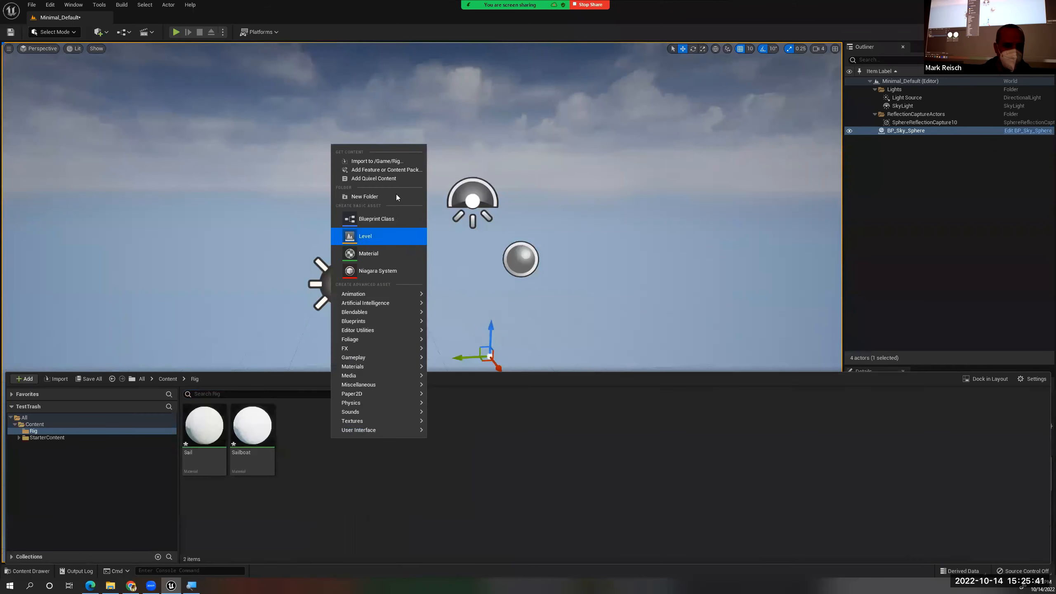
pyautogui.click(380, 162)
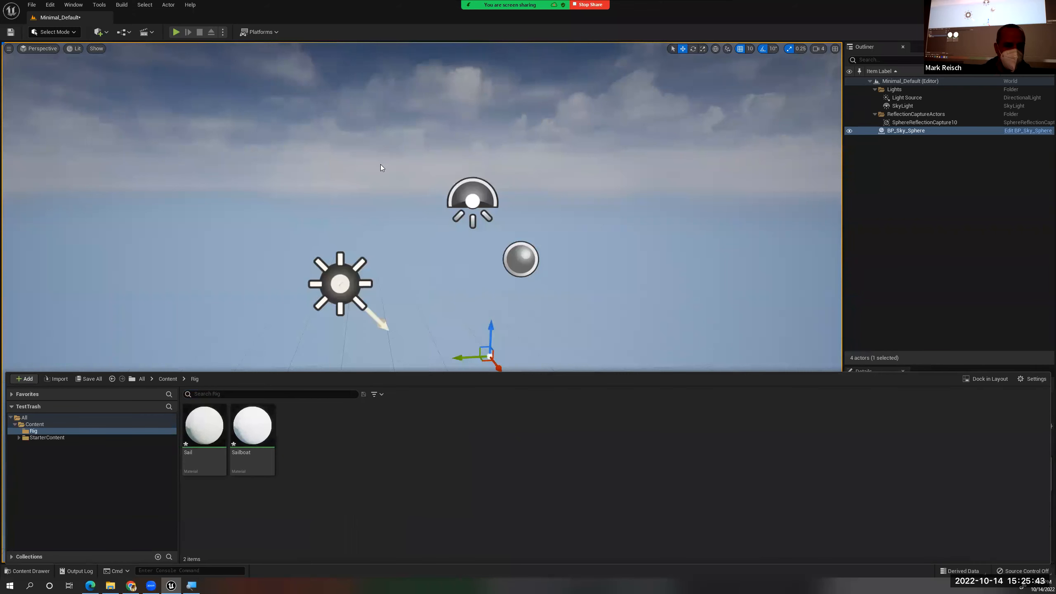
pyautogui.click(307, 208)
pyautogui.doubleClick(307, 208)
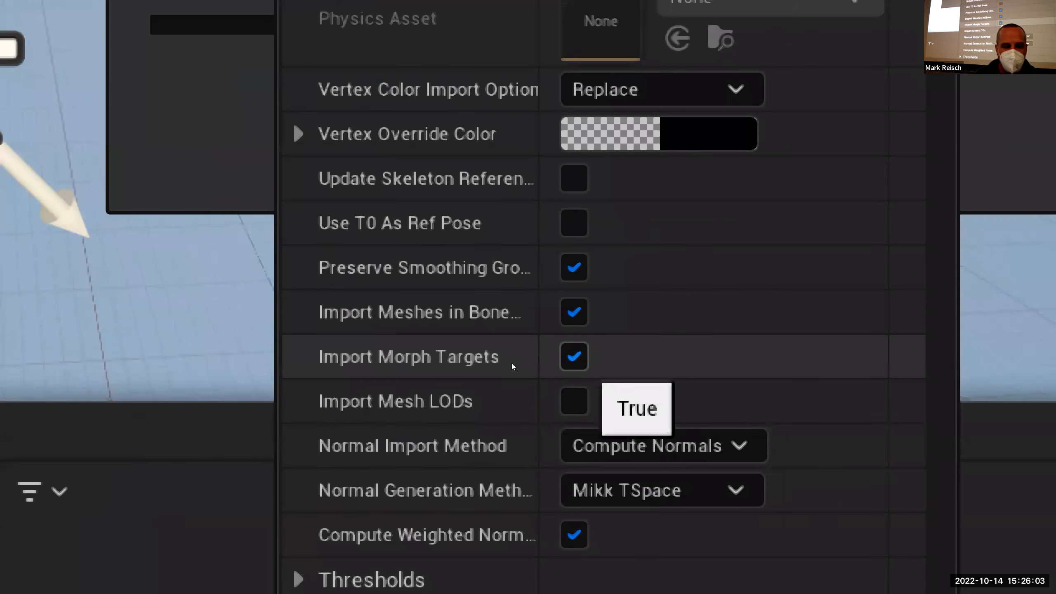
pyautogui.scroll(-1, 515, 361)
pyautogui.scroll(1, 516, 362)
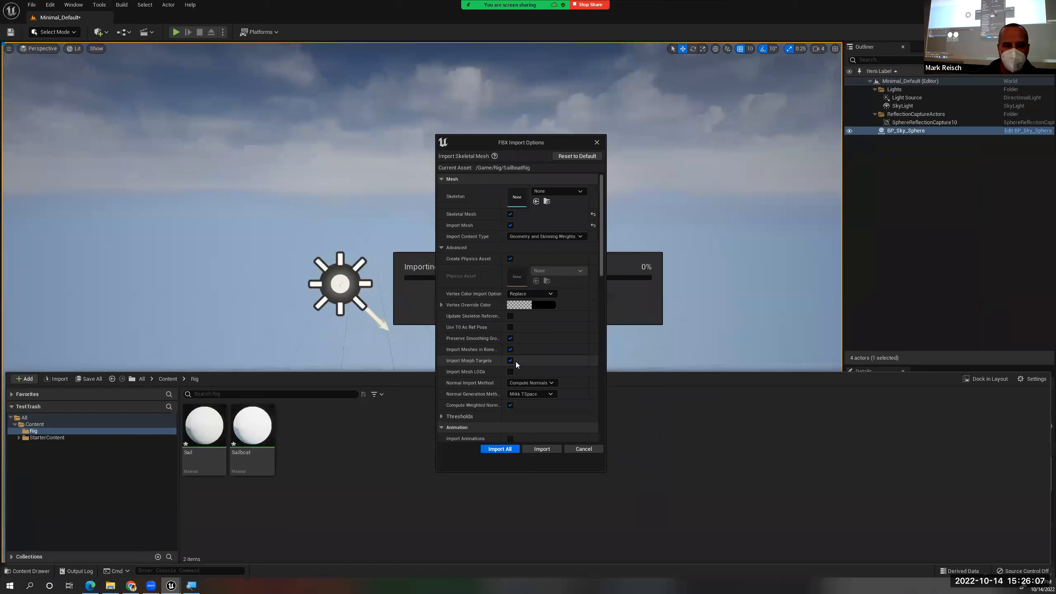
pyautogui.click(503, 450)
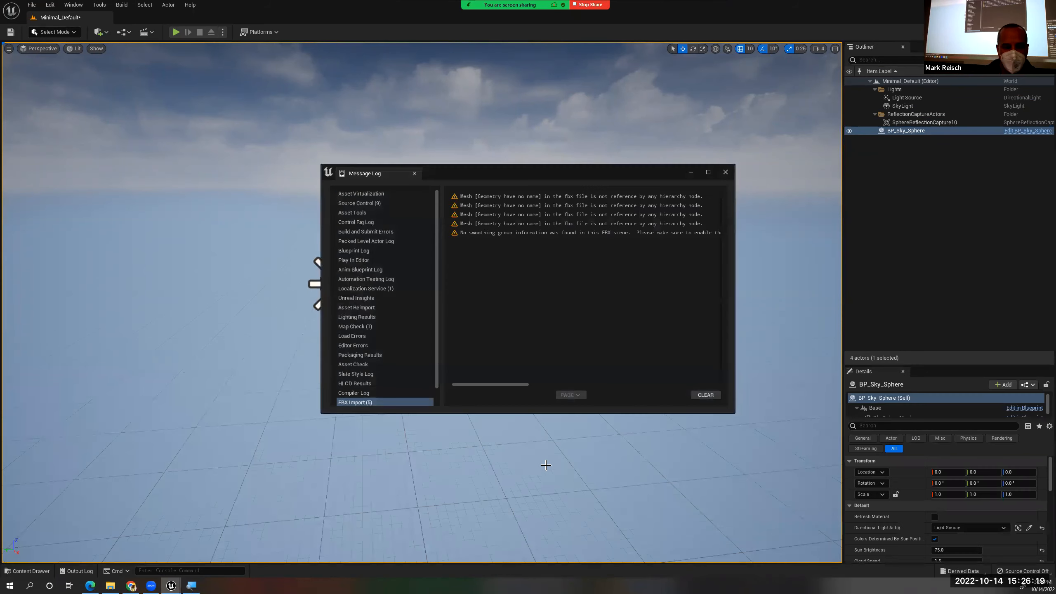
pyautogui.click(725, 172)
# Inspect the asset details of the imported SailboatRig skeletal mesh and its physics asset in the Rig folder
pyautogui.hotkey('ctrl', 'space')
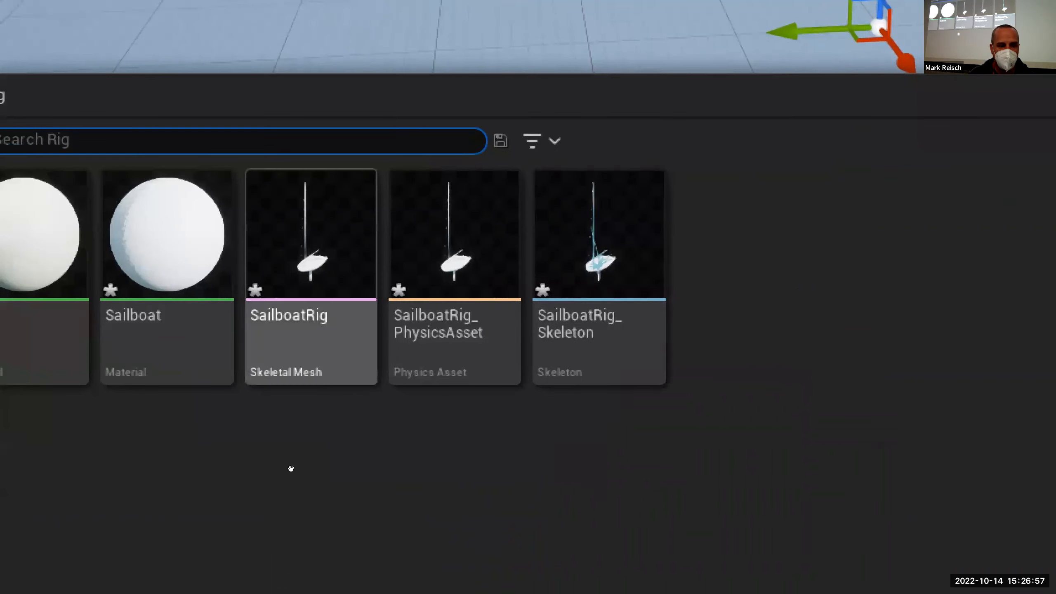
pyautogui.click(308, 352)
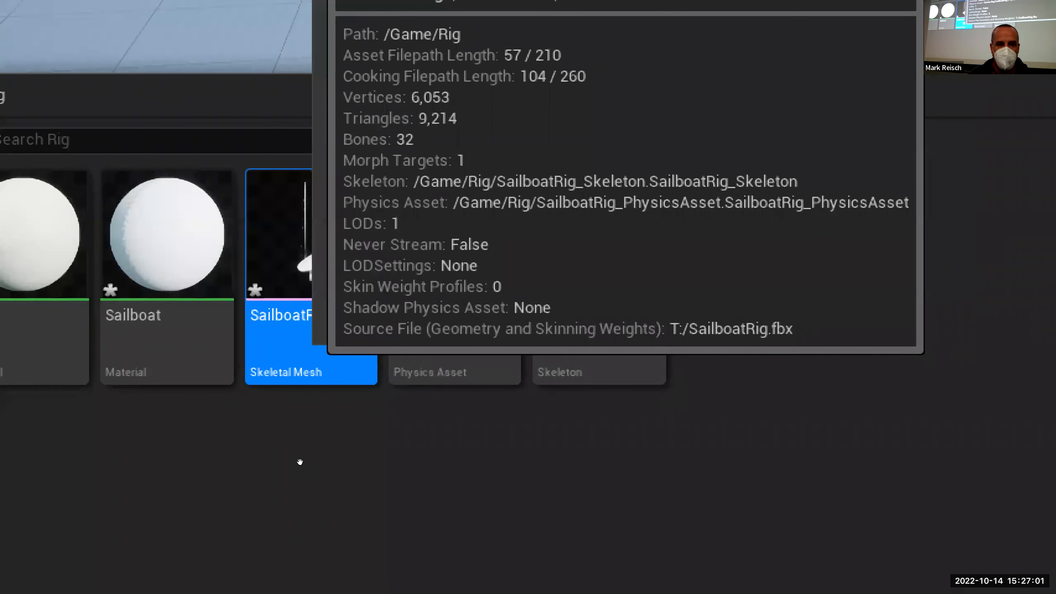
pyautogui.rightClick(316, 463)
pyautogui.click(346, 508)
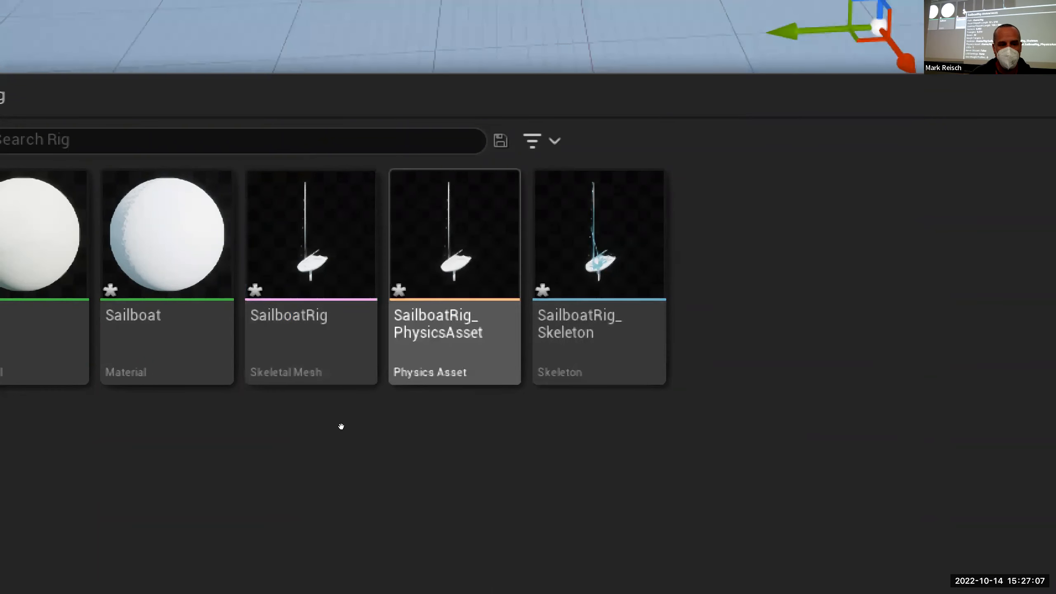
pyautogui.moveTo(401, 427)
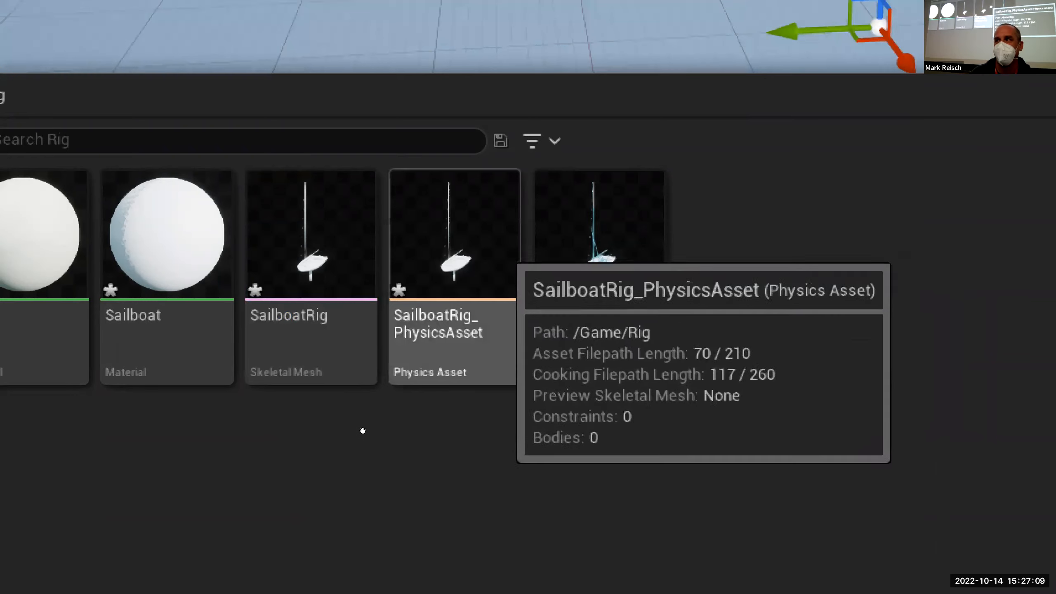
# Set the editor's tooltip delay to 3 with the Slate.TooltipSummonDelay console command, and bring back the Rig folder's assets
pyautogui.moveTo(306, 434)
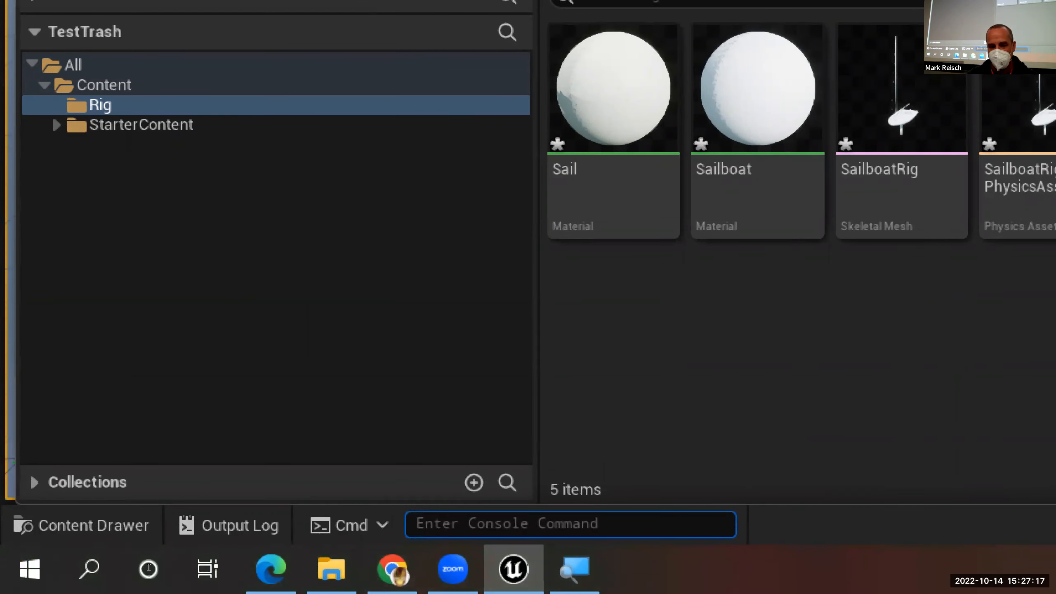
pyautogui.write('delay')
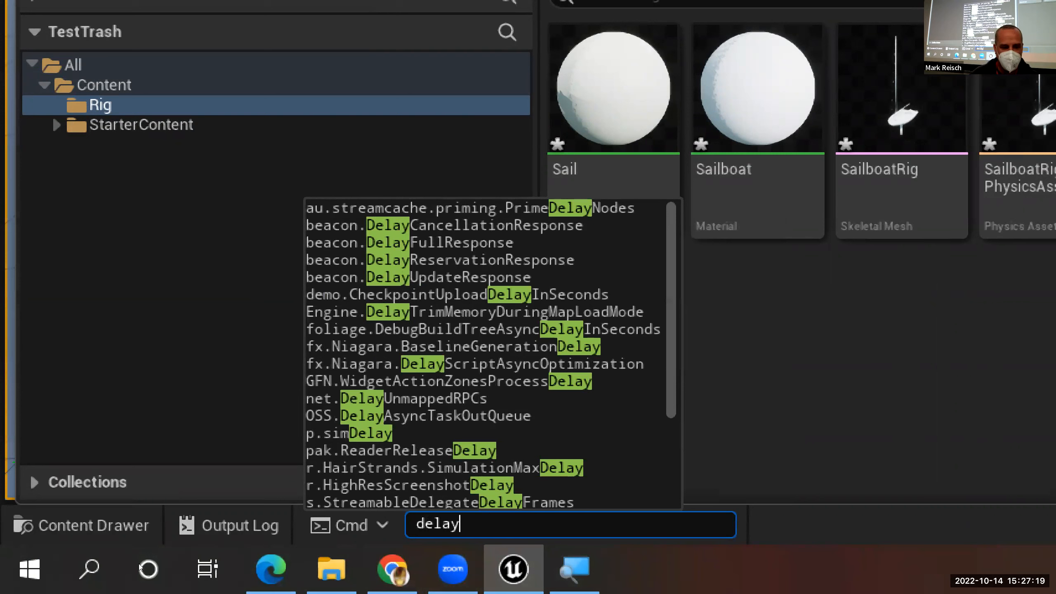
pyautogui.scroll(-2, 391, 420)
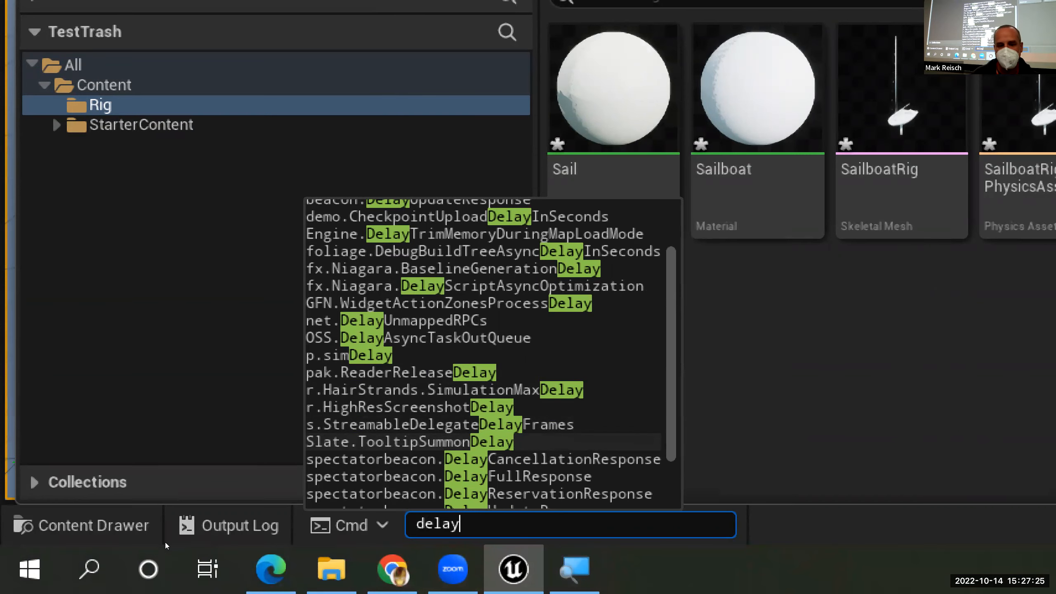
pyautogui.click(494, 441)
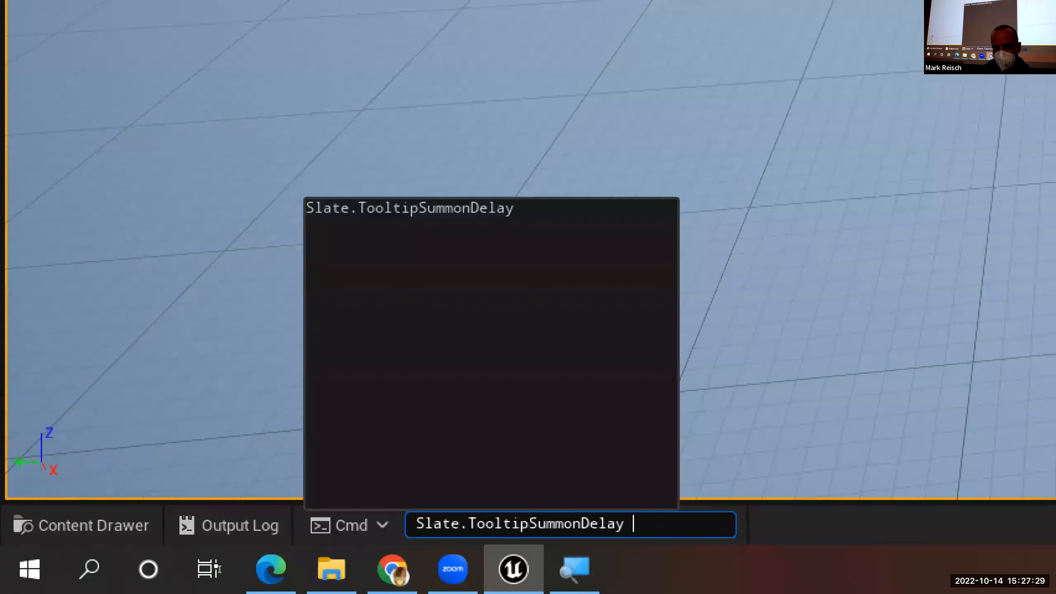
pyautogui.write('2')
pyautogui.press('BackSpace')
pyautogui.write('3')
pyautogui.press('Return')
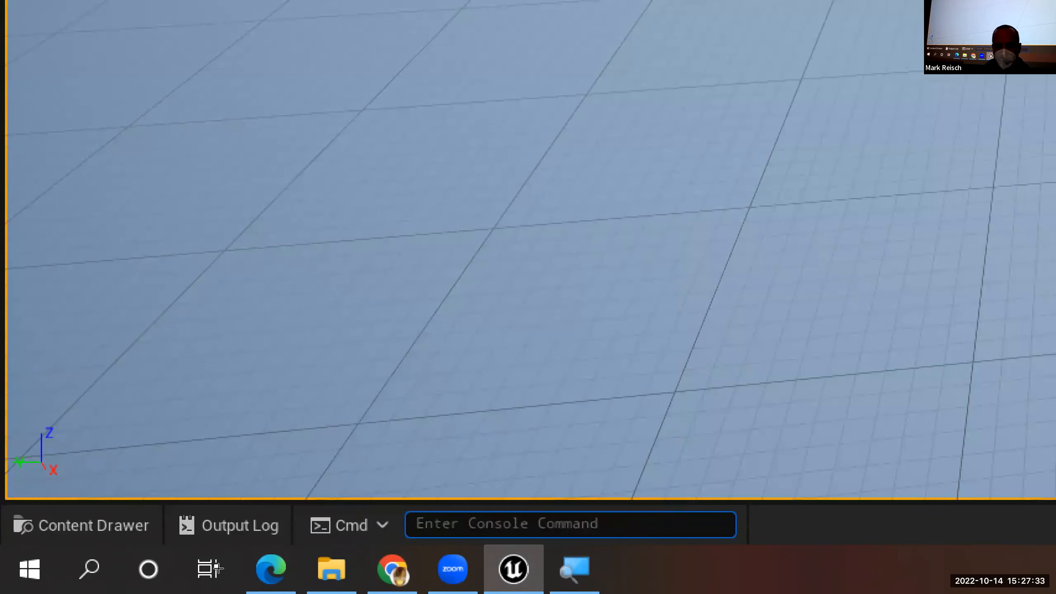
pyautogui.hotkey('ctrl', 'space')
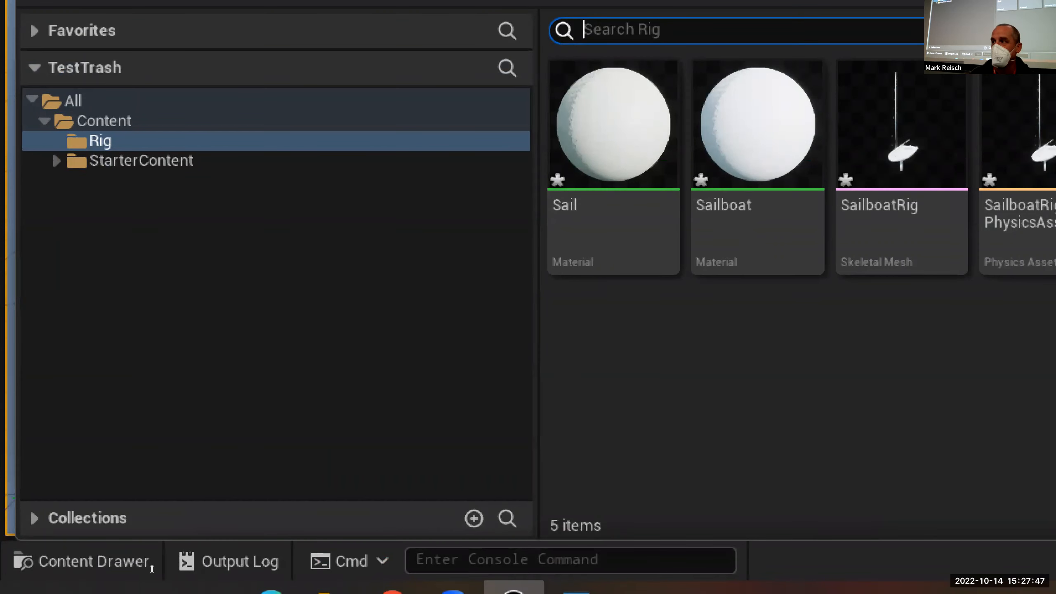
# Find Slate.TooltipSummonDelay among the console commands matching "delay" and run it with the value 3
pyautogui.press('`')
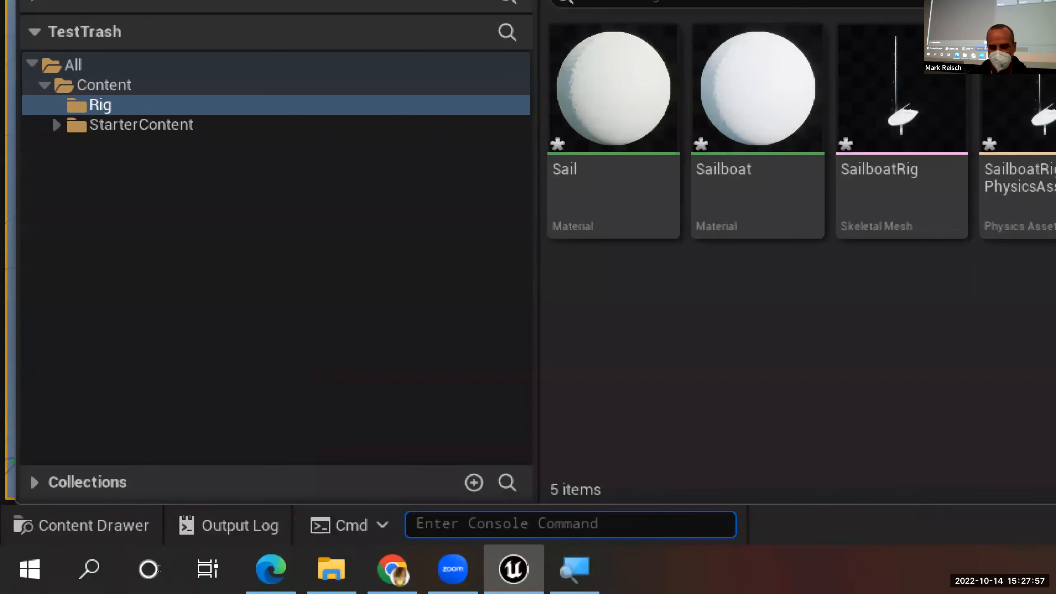
pyautogui.write('delay')
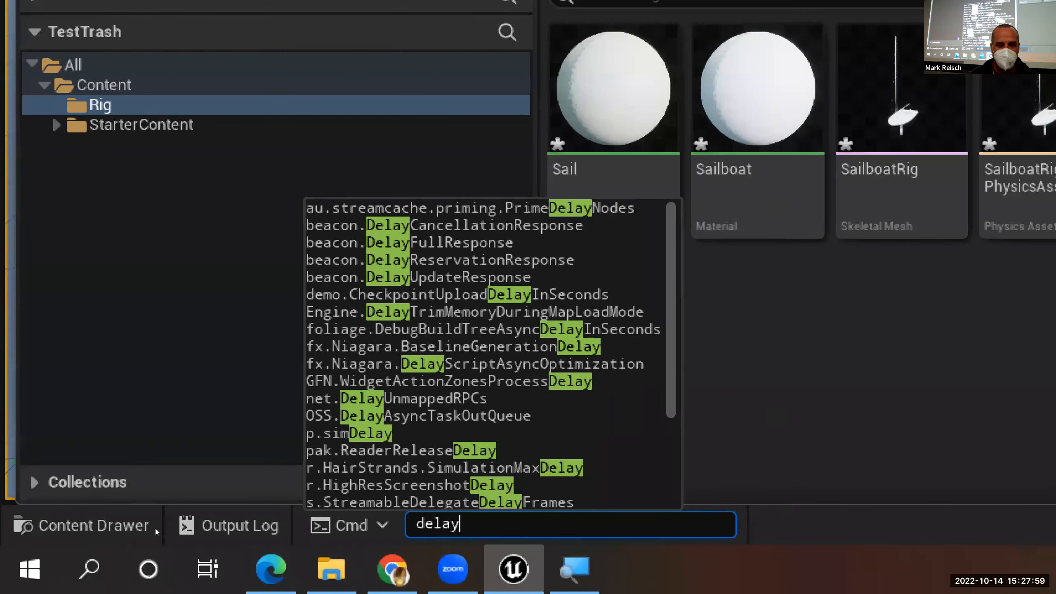
pyautogui.press('Down')
pyautogui.press('Down')
pyautogui.press('Down')
pyautogui.press('Down')
pyautogui.press('Down')
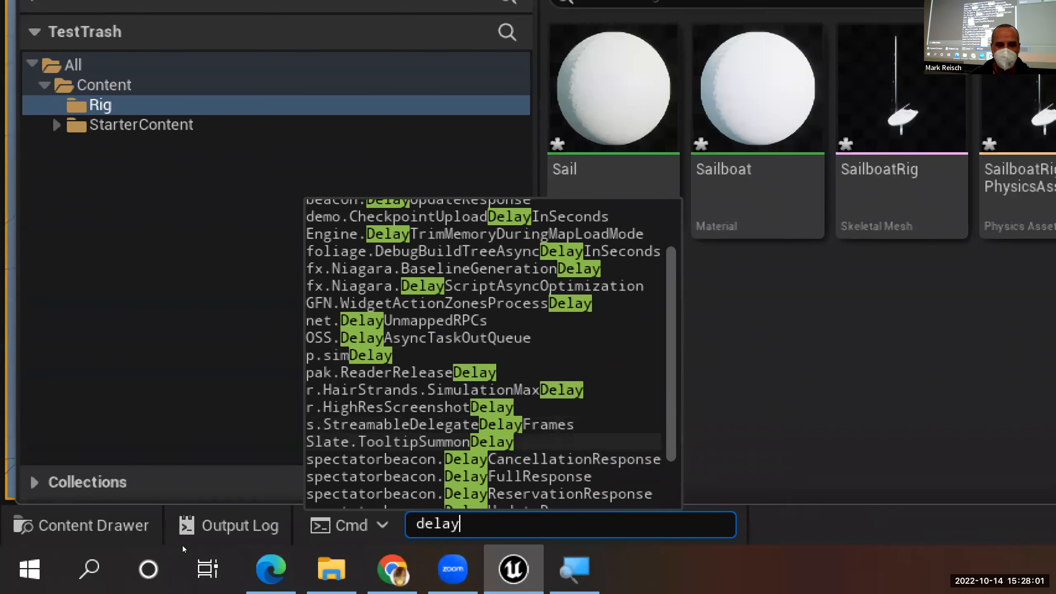
pyautogui.press('Tab')
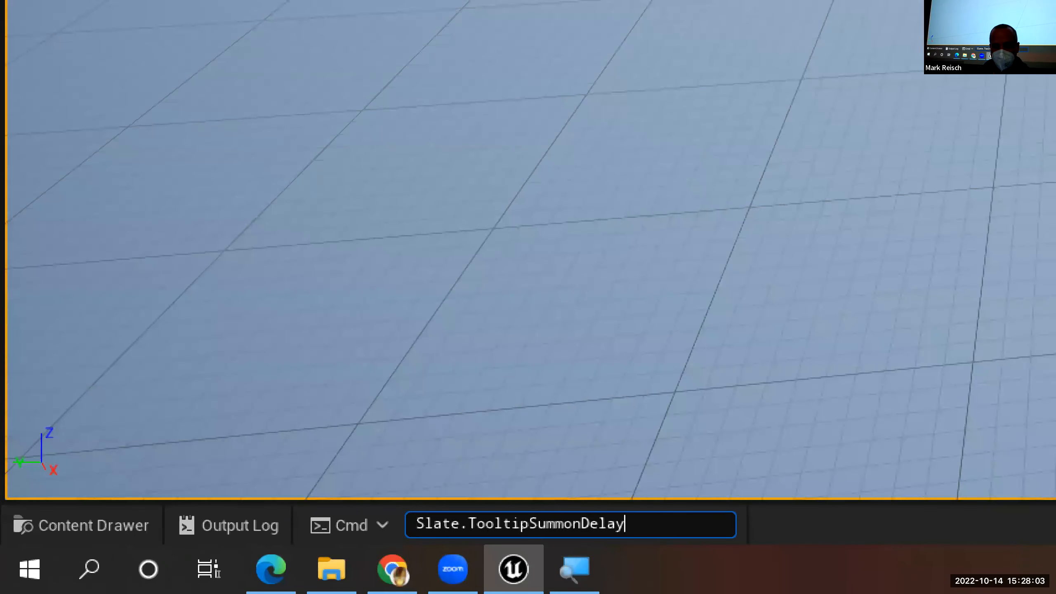
pyautogui.write('3')
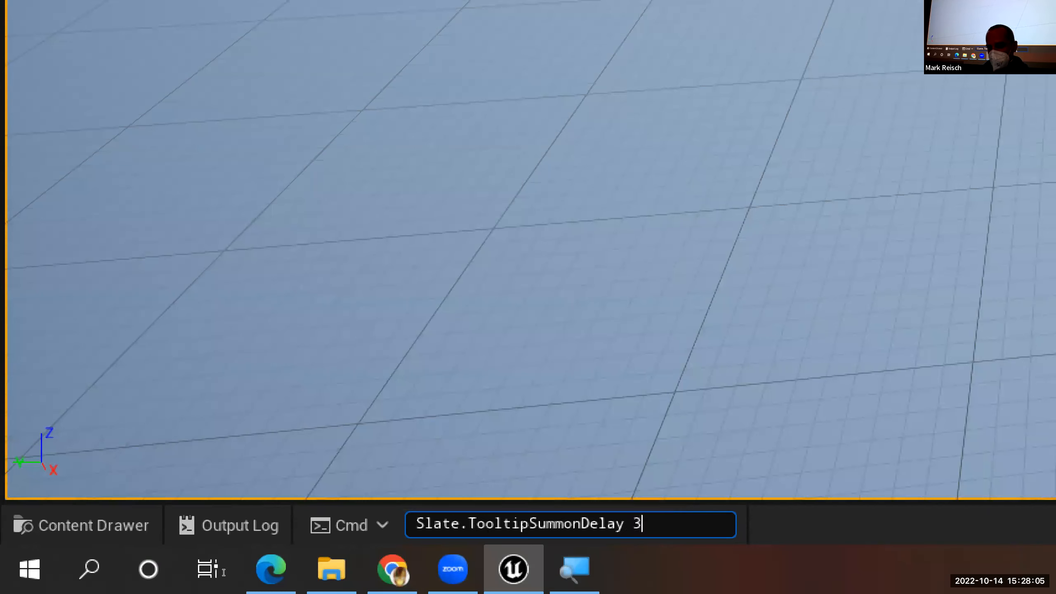
pyautogui.press('Return')
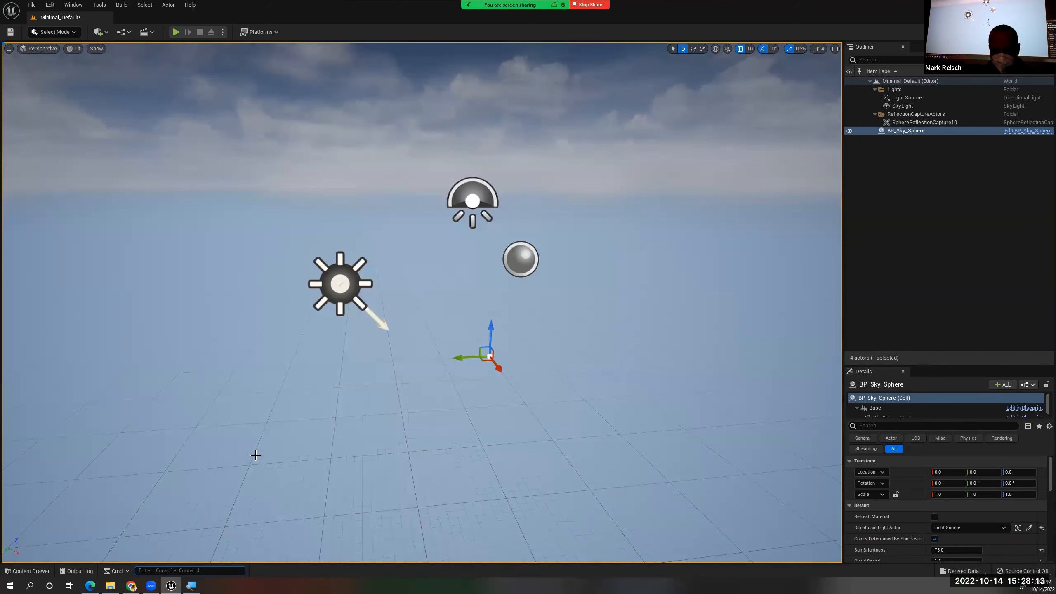
# Create a Control Rig from the SailboatRig skeletal mesh in the Rig folder
pyautogui.hotkey('ctrl', 'space')
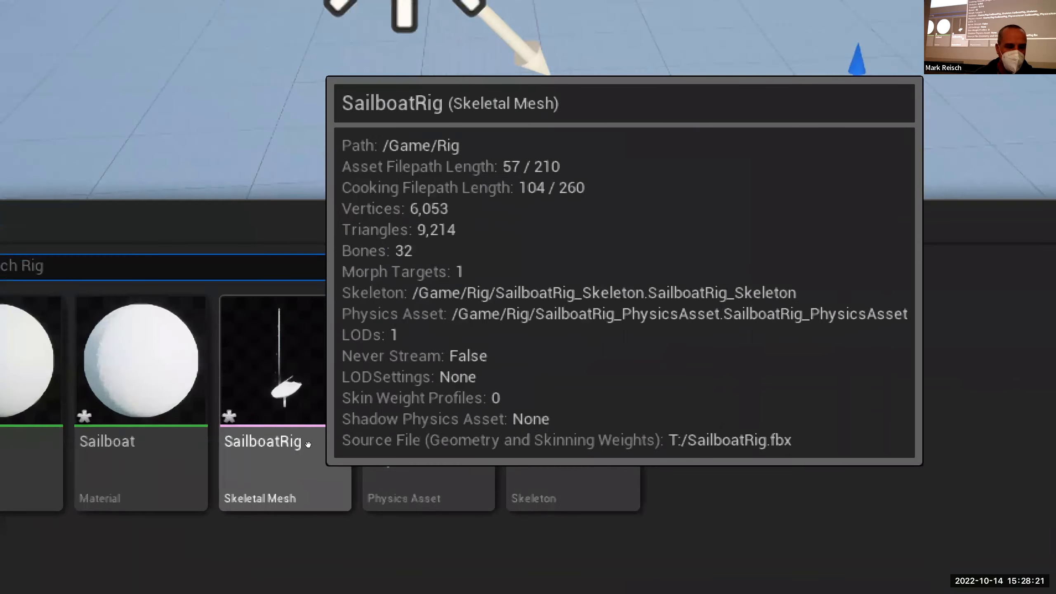
pyautogui.rightClick(308, 443)
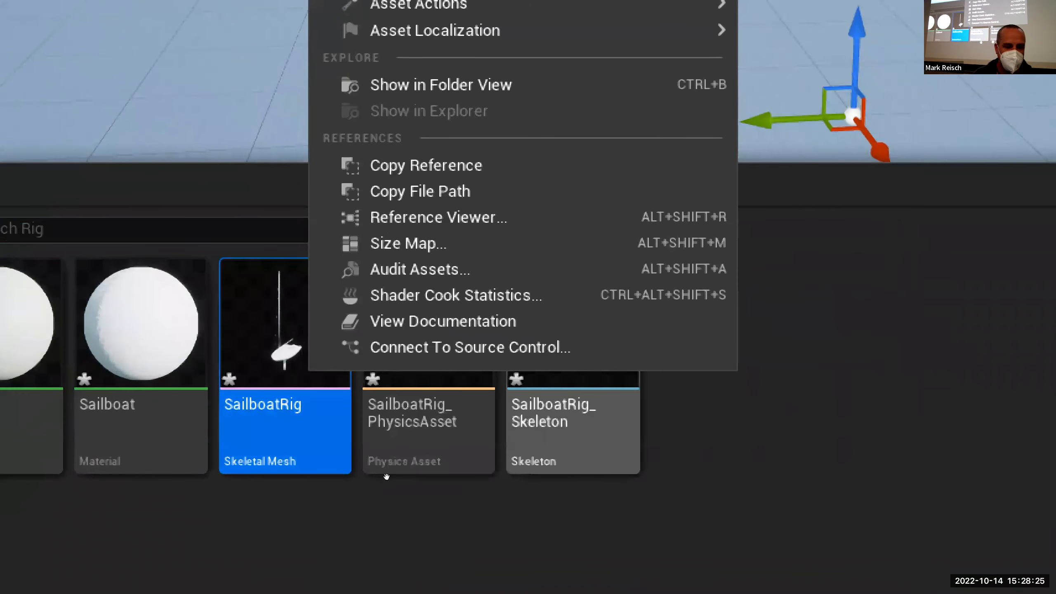
pyautogui.click(293, 462)
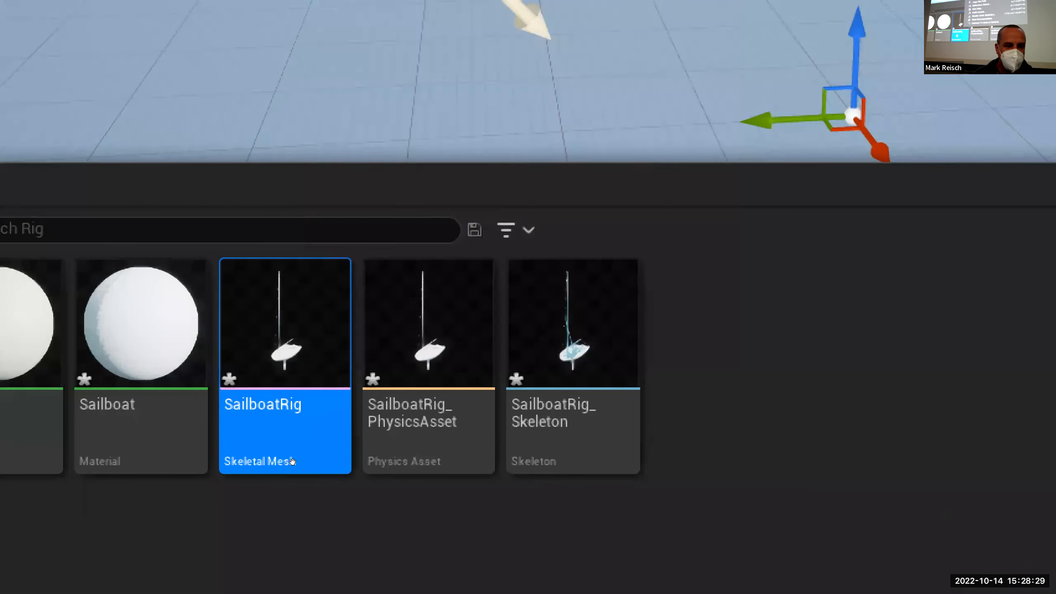
pyautogui.rightClick(266, 438)
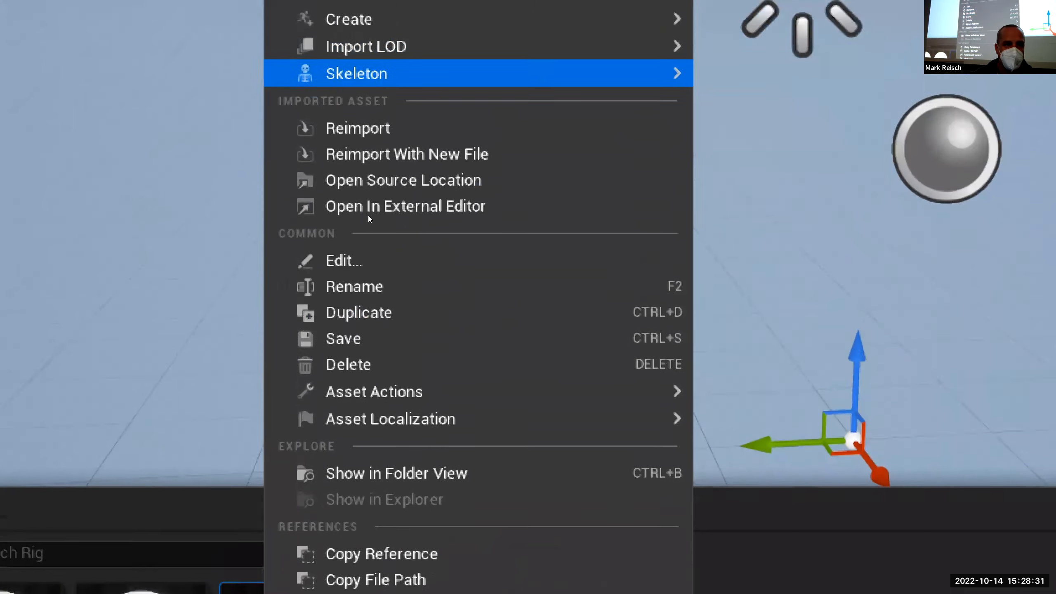
pyautogui.moveTo(408, 59)
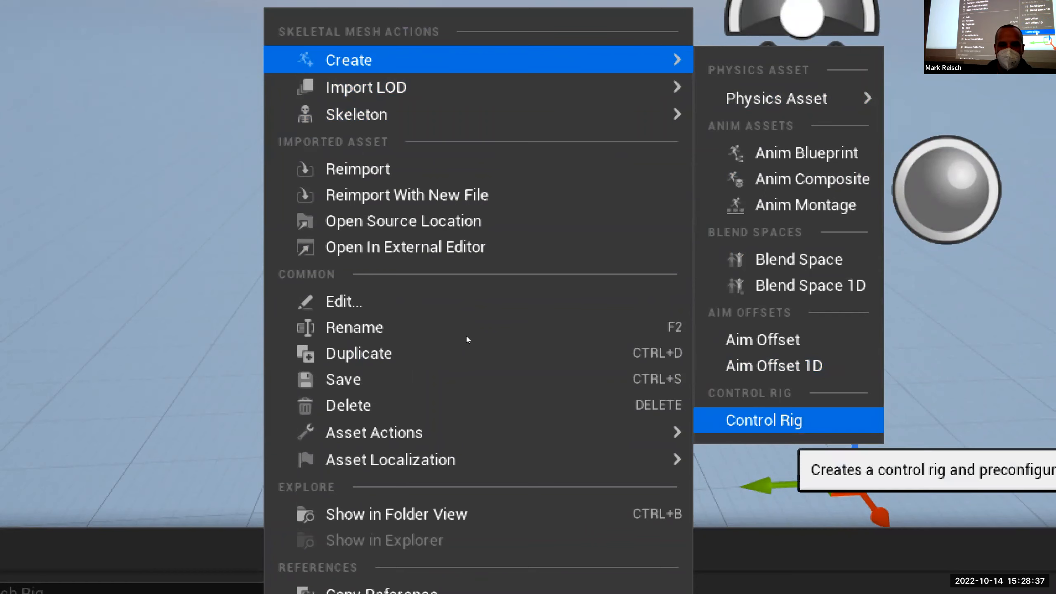
pyautogui.click(787, 422)
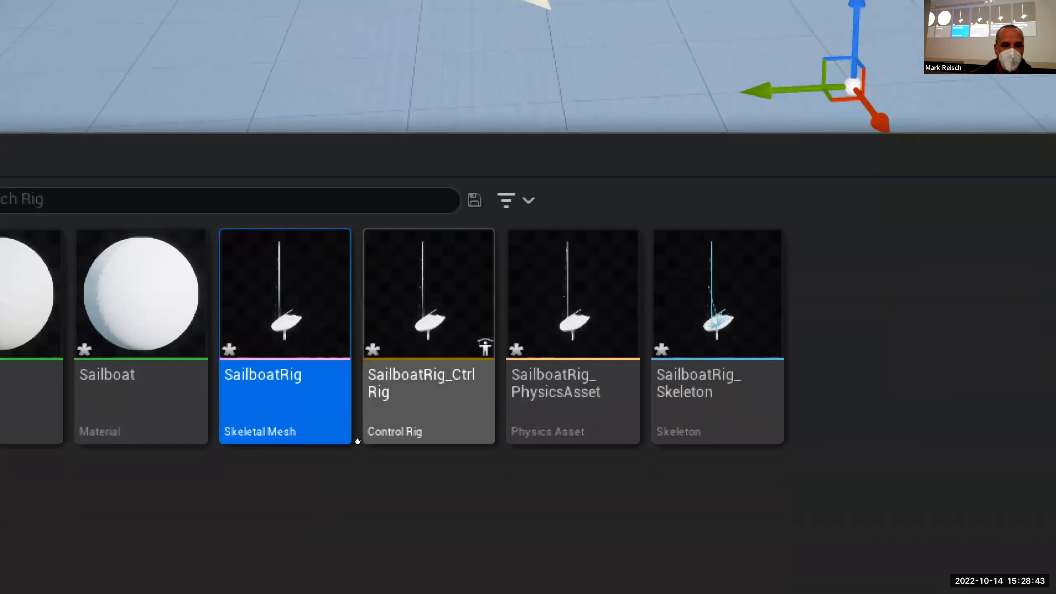
# Open the SailboatRig_CtrlRig asset and dock its editor next to the Minimal_Default level in the main window
pyautogui.click(357, 439)
pyautogui.doubleClick(354, 429)
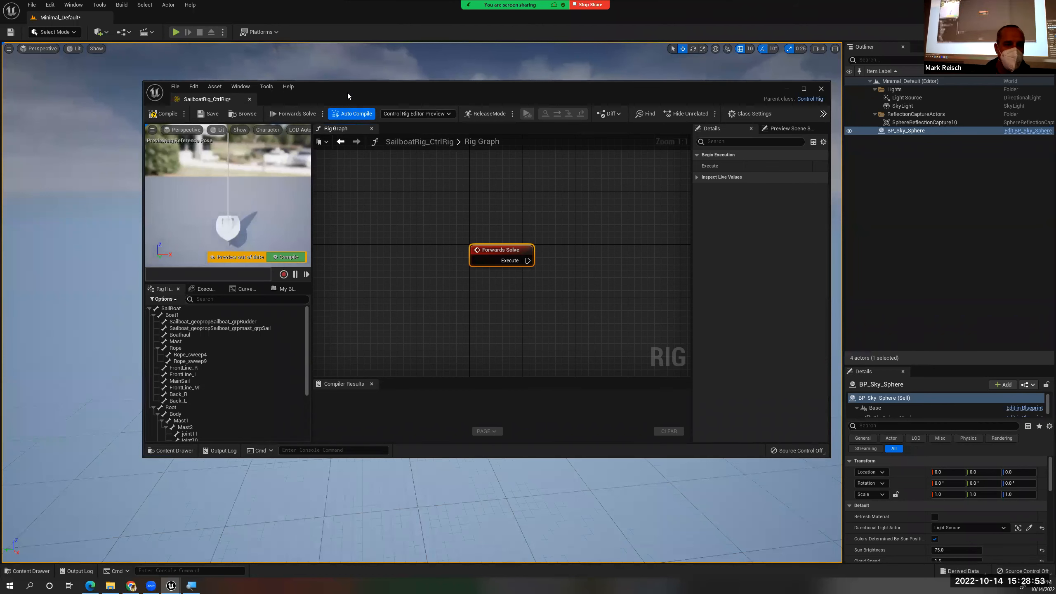
pyautogui.moveTo(348, 96); pyautogui.dragTo(345, 116)
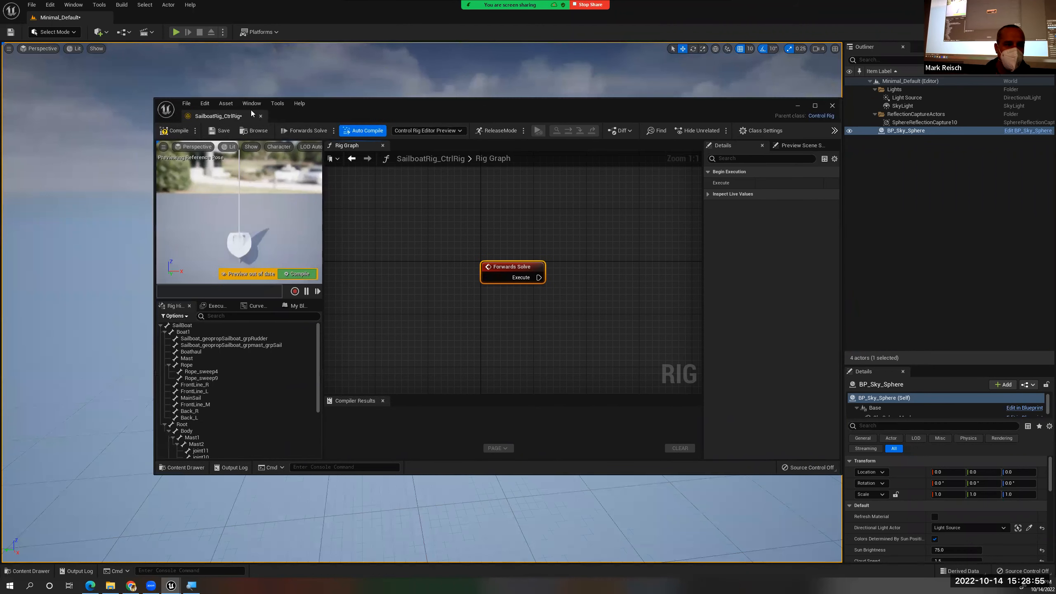
pyautogui.moveTo(228, 116); pyautogui.dragTo(186, 21)
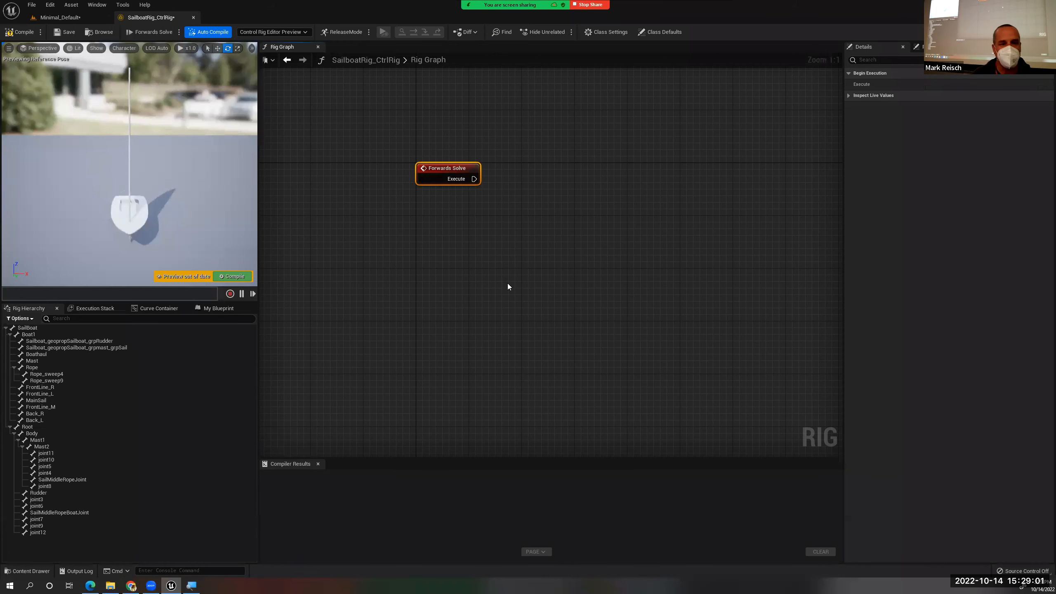
# Examine the rig graph and view the sailboat preview from the side, with the sail and hull in full view
pyautogui.moveTo(345, 260); pyautogui.dragTo(450, 285, button='right')
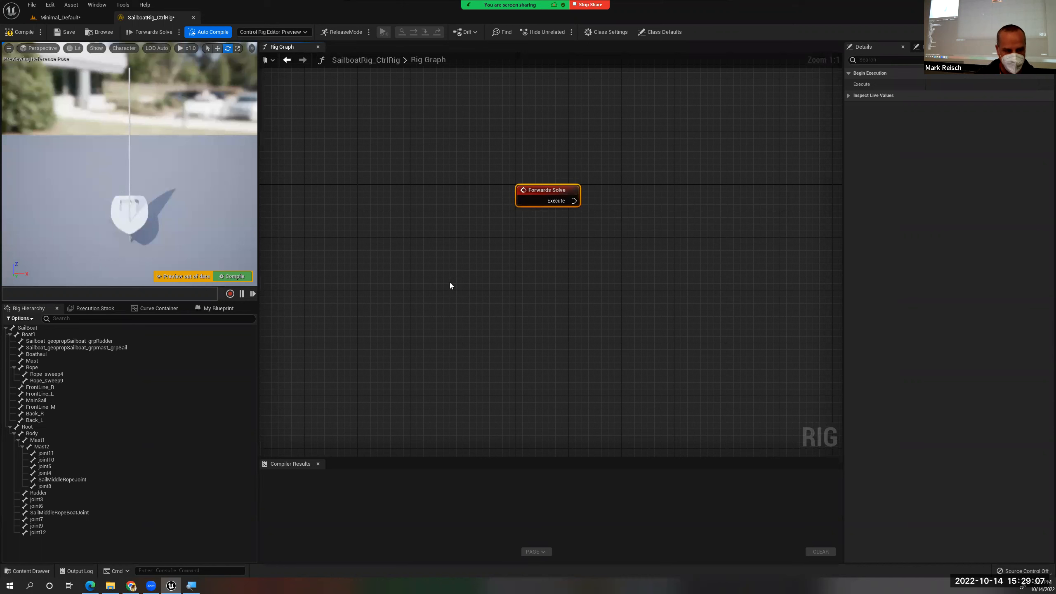
pyautogui.moveTo(144, 193); pyautogui.dragTo(114, 203)
pyautogui.moveTo(91, 167)
pyautogui.mouseDown(button='right')
pyautogui.moveTo(160, 169)
pyautogui.moveTo(84, 167)
pyautogui.mouseUp(button='right')
pyautogui.keyDown('alt'); pyautogui.moveTo(88, 162); pyautogui.dragTo(237, 155); pyautogui.keyUp('alt')
pyautogui.keyDown('alt'); pyautogui.moveTo(125, 158); pyautogui.dragTo(68, 189); pyautogui.keyUp('alt')
pyautogui.keyDown('alt'); pyautogui.moveTo(166, 158); pyautogui.dragTo(108, 144); pyautogui.keyUp('alt')
pyautogui.keyDown('alt'); pyautogui.moveTo(133, 180); pyautogui.dragTo(106, 164); pyautogui.keyUp('alt')
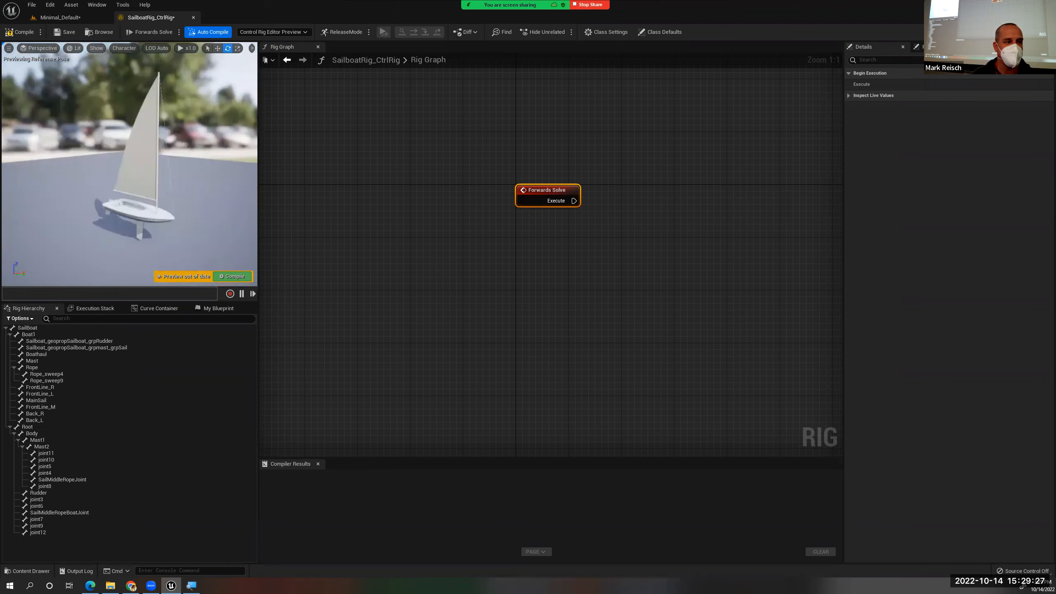
# Return to the Minimal_Default level, reopen SailboatRig_CtrlRig from the Rig folder, and switch between the level and rig editors
pyautogui.click(72, 17)
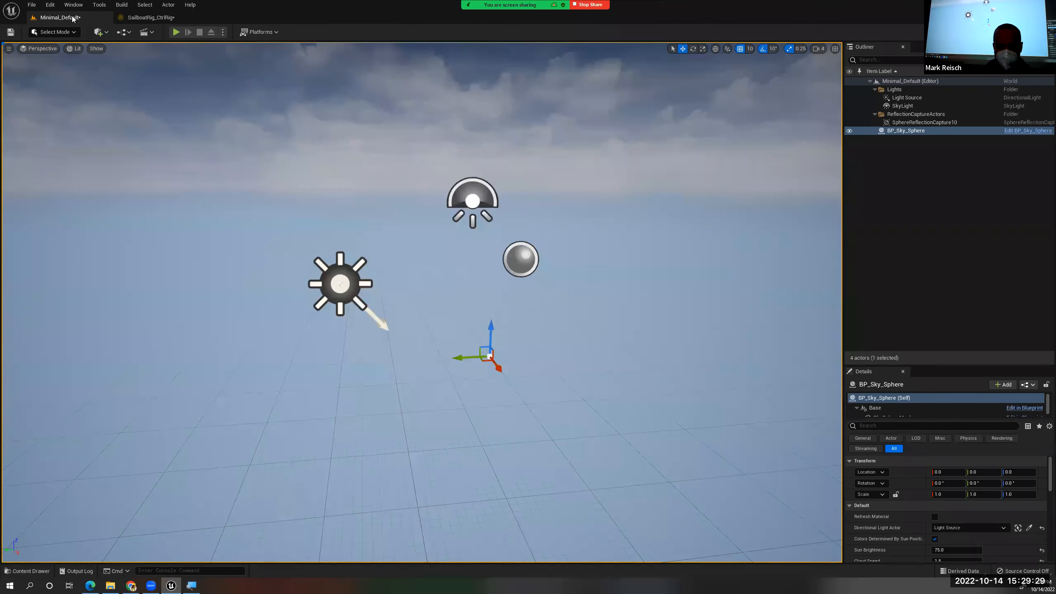
pyautogui.hotkey('ctrl', 'space')
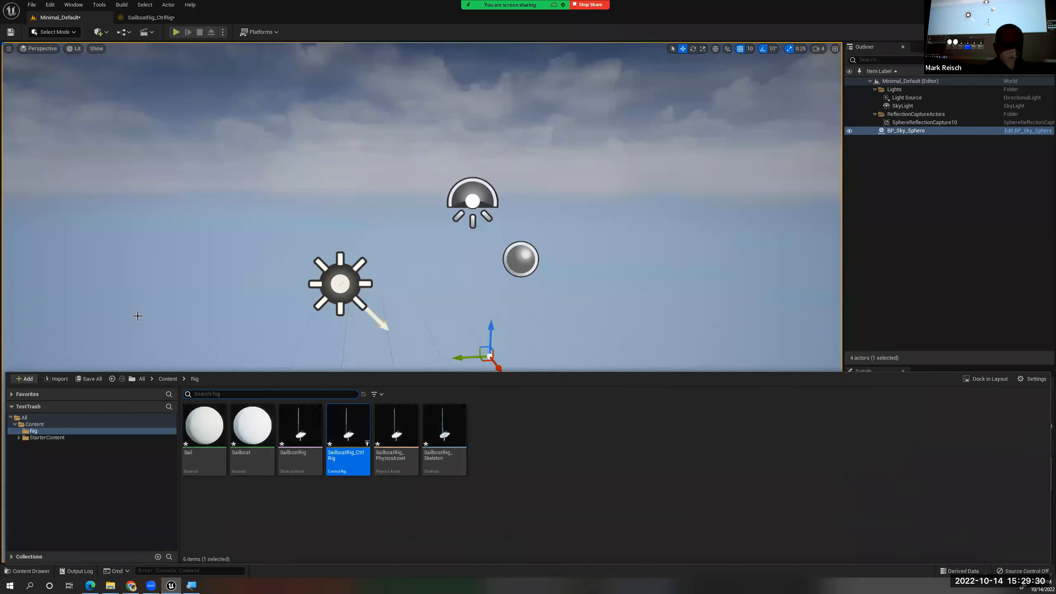
pyautogui.doubleClick(346, 448)
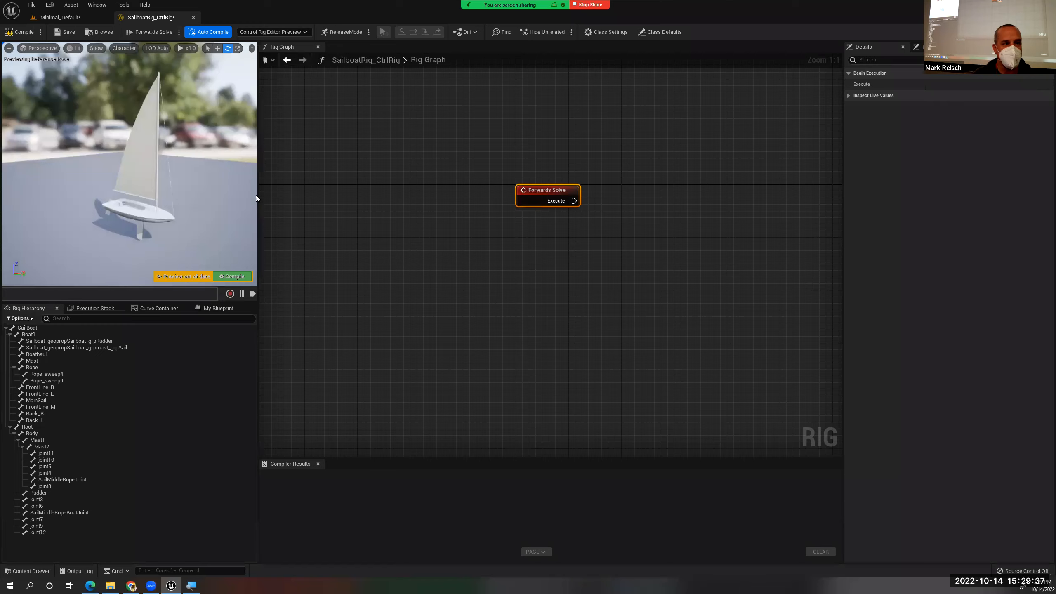
pyautogui.moveTo(154, 18); pyautogui.dragTo(180, 18)
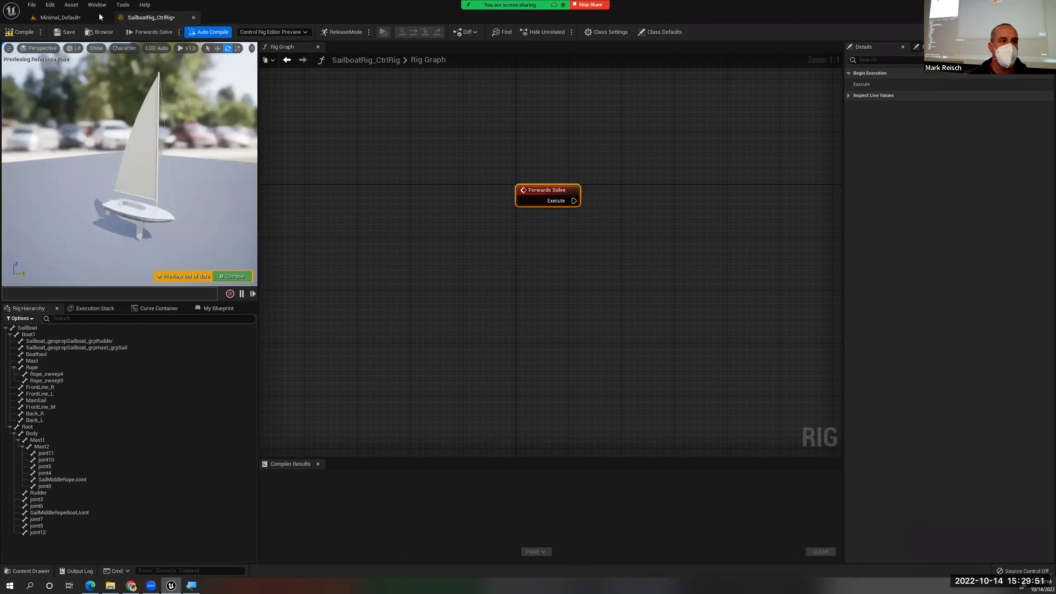
pyautogui.click(59, 17)
pyautogui.click(137, 19)
pyautogui.click(59, 17)
pyautogui.click(150, 17)
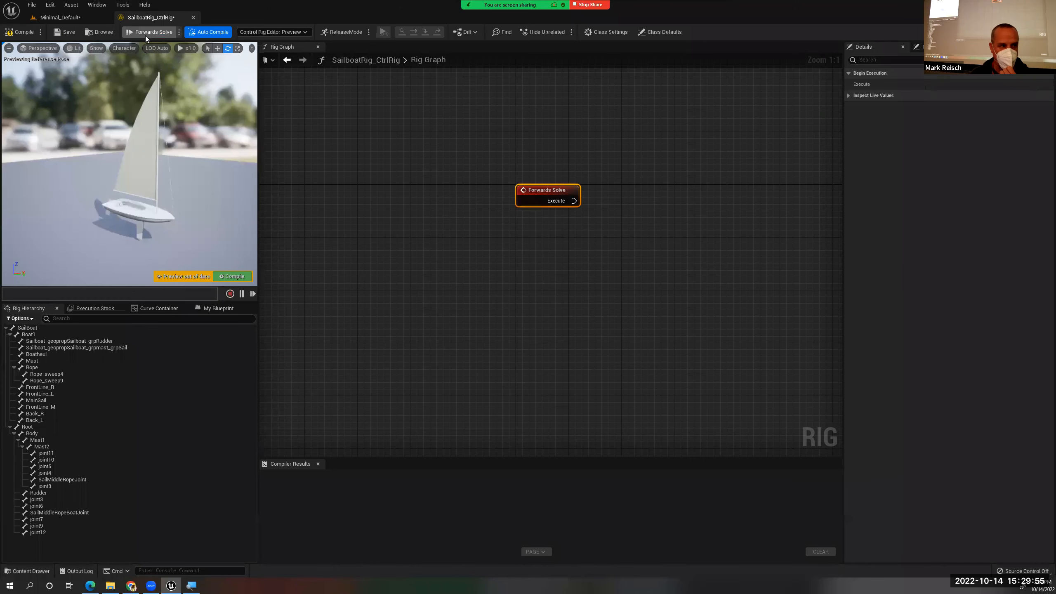
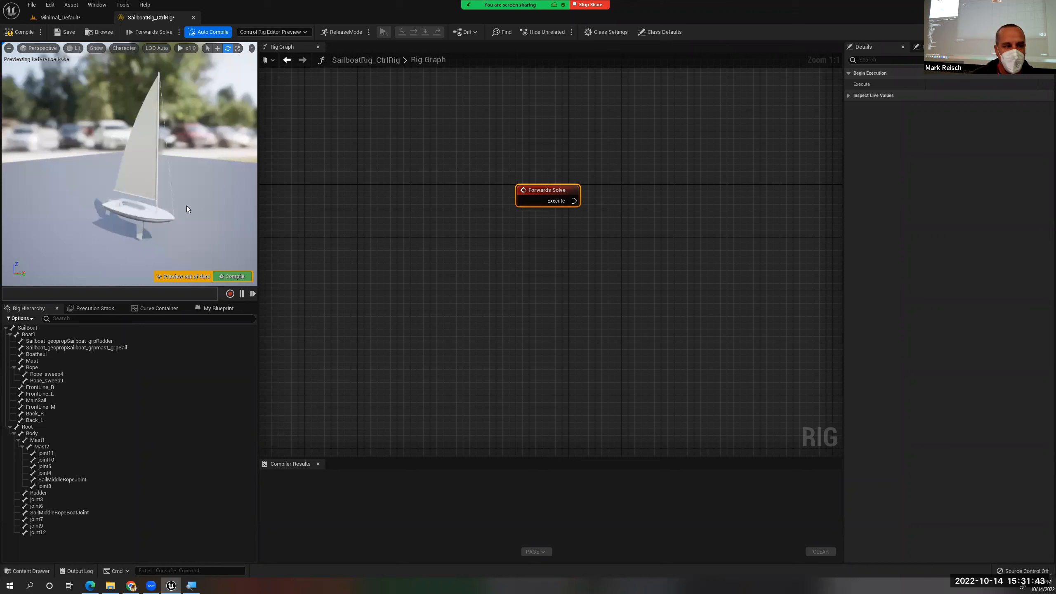
# View the boat's hull up close and inspect the SailBoat and Boat1 bones in the rig hierarchy
pyautogui.keyDown('alt'); pyautogui.moveTo(128, 209); pyautogui.dragTo(108, 181); pyautogui.keyUp('alt')
pyautogui.scroll(4, 125, 183)
pyautogui.keyDown('alt'); pyautogui.moveTo(135, 205); pyautogui.dragTo(119, 175, button='middle'); pyautogui.keyUp('alt')
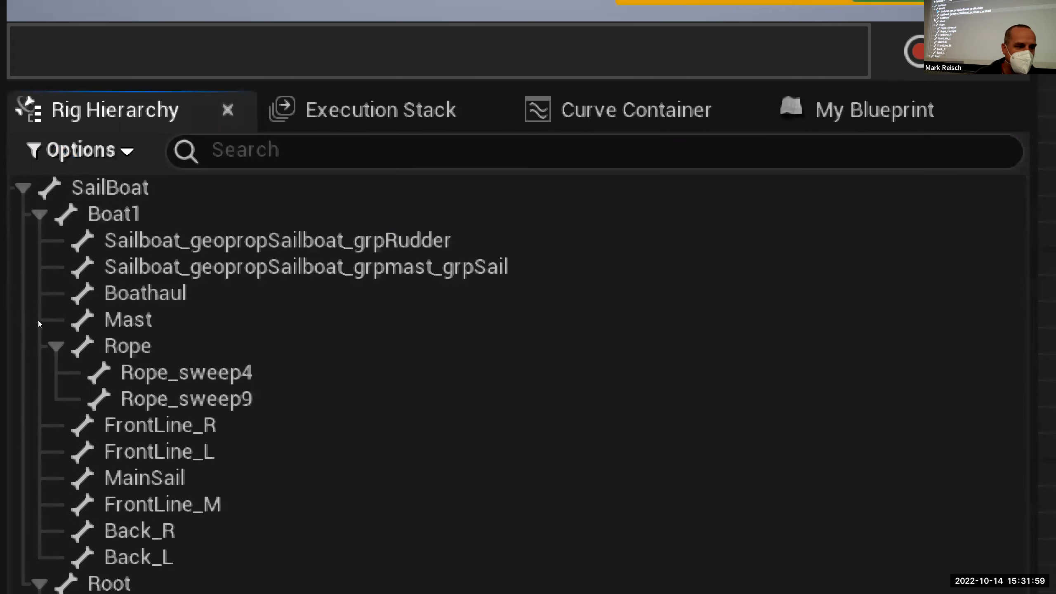
pyautogui.click(128, 390)
pyautogui.press('Down')
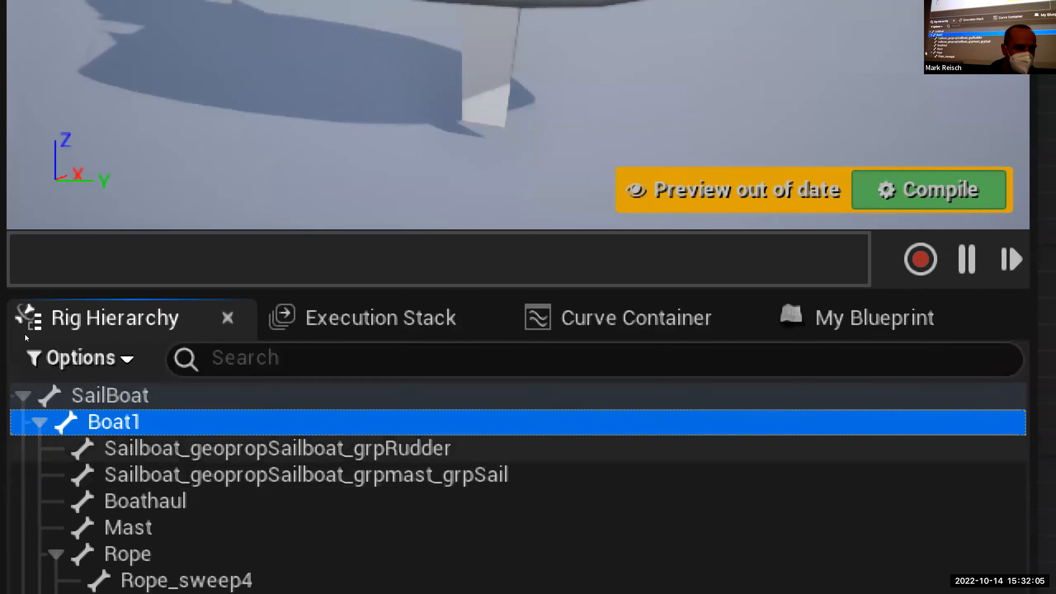
pyautogui.press('Up')
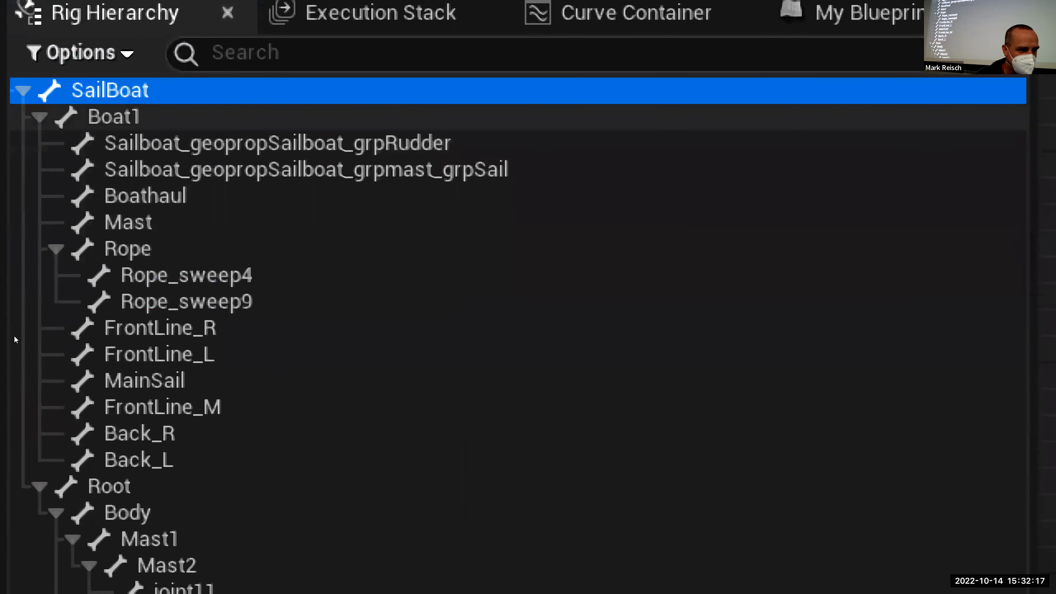
# Collapse the Boat1 branch in the rig hierarchy and select the Body bone under Root
pyautogui.click(39, 116)
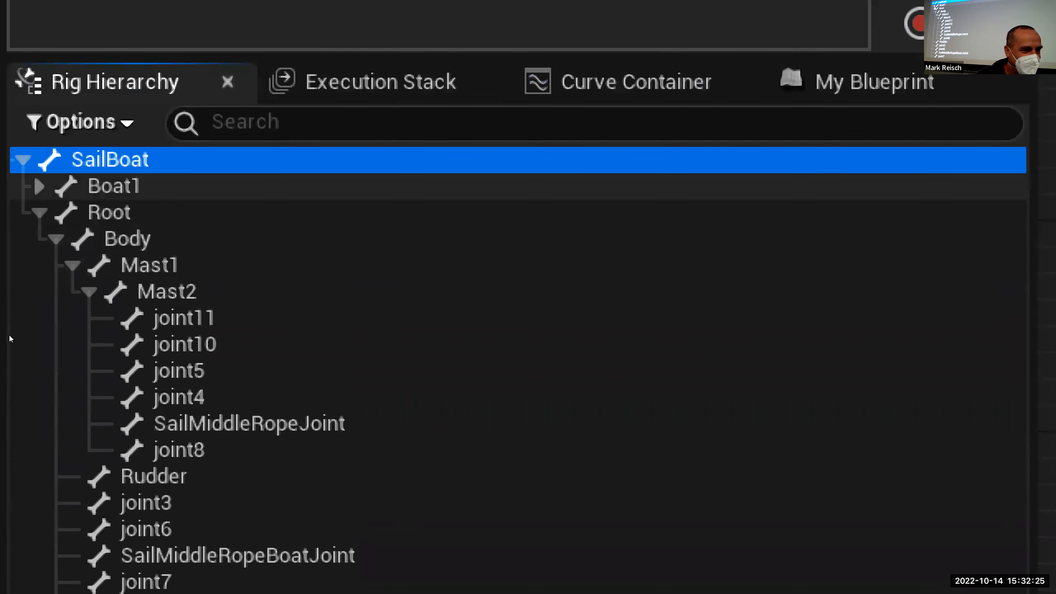
pyautogui.click(39, 187)
pyautogui.click(39, 187)
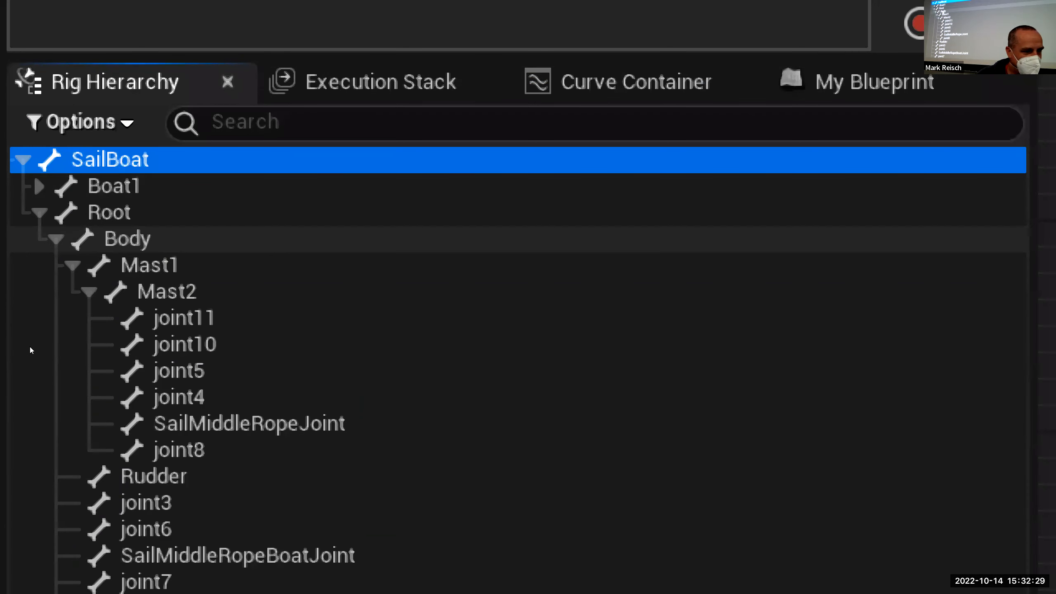
pyautogui.click(133, 244)
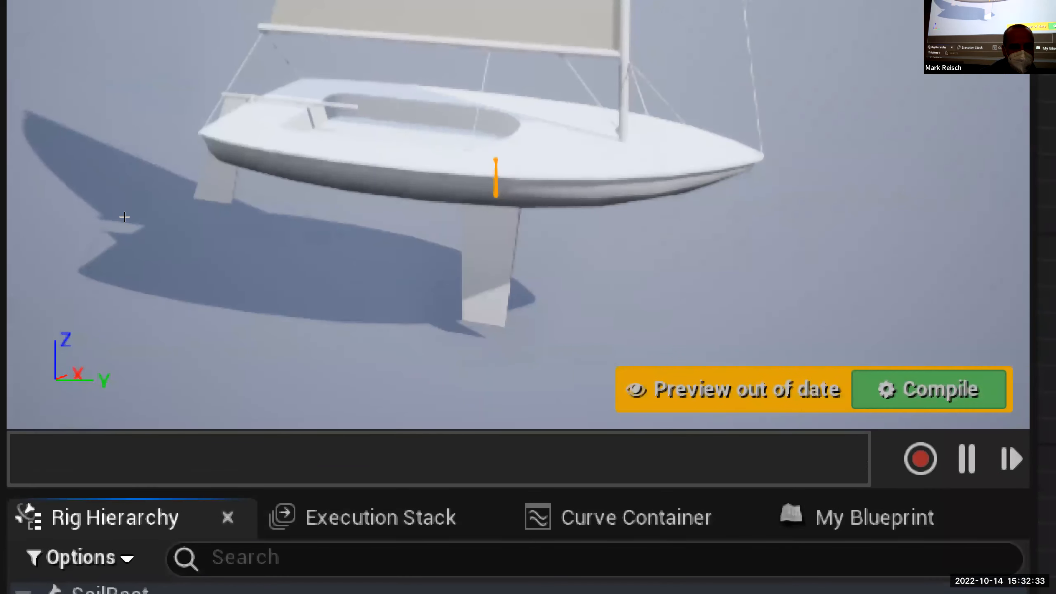
# Select the Root bone in the rig hierarchy and examine where it sits in the boat's hull
pyautogui.moveTo(117, 257)
pyautogui.keyDown('alt'); pyautogui.mouseDown()
pyautogui.moveTo(83, 246)
pyautogui.moveTo(118, 252)
pyautogui.moveTo(106, 256)
pyautogui.moveTo(90, 187)
pyautogui.moveTo(100, 257)
pyautogui.mouseUp(); pyautogui.keyUp('alt')
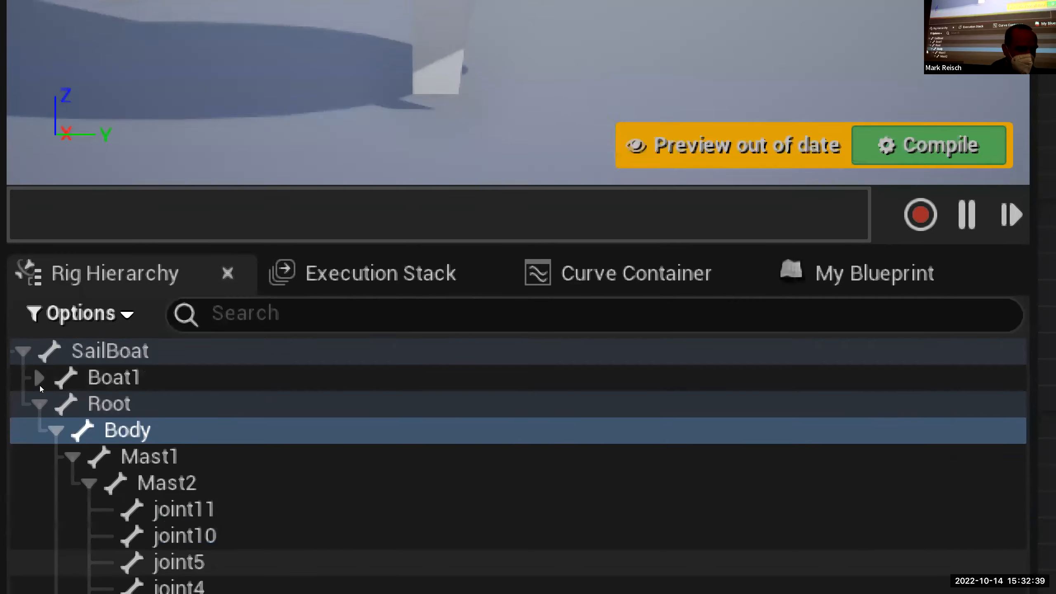
pyautogui.click(100, 404)
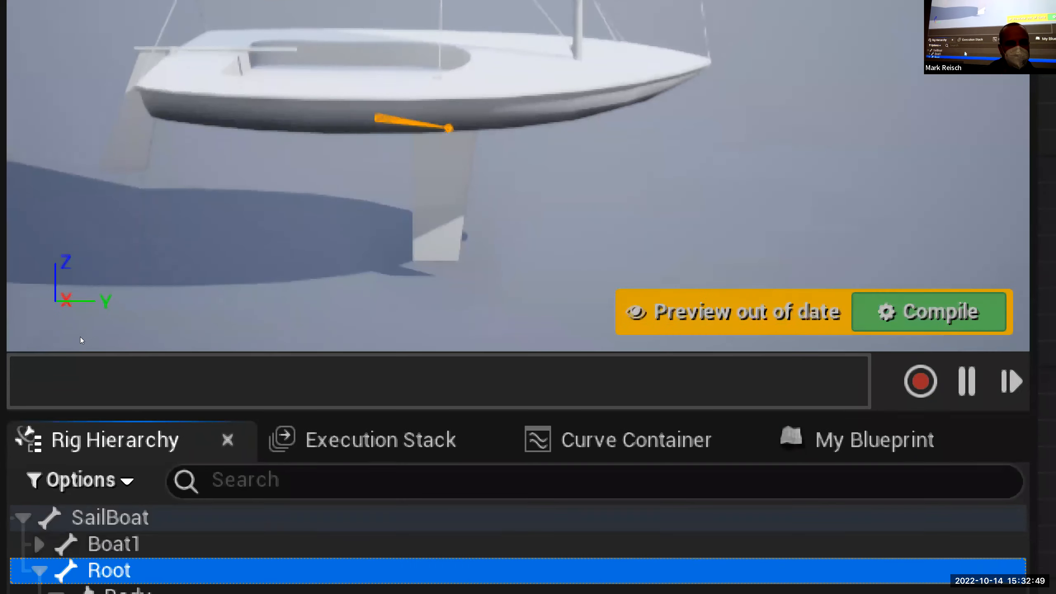
pyautogui.scroll(-2, 85, 261)
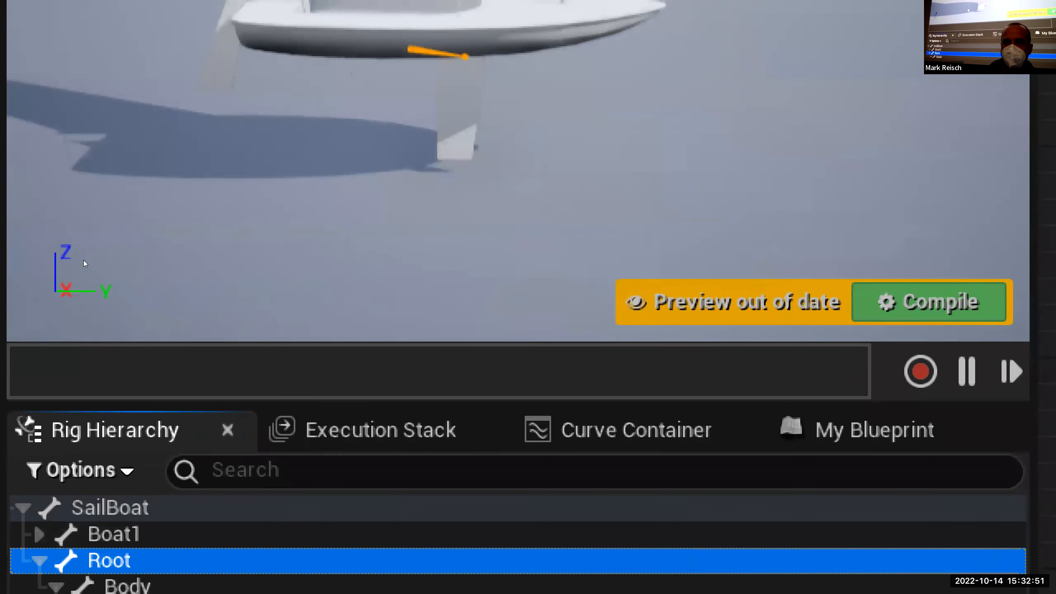
pyautogui.scroll(-1, 85, 265)
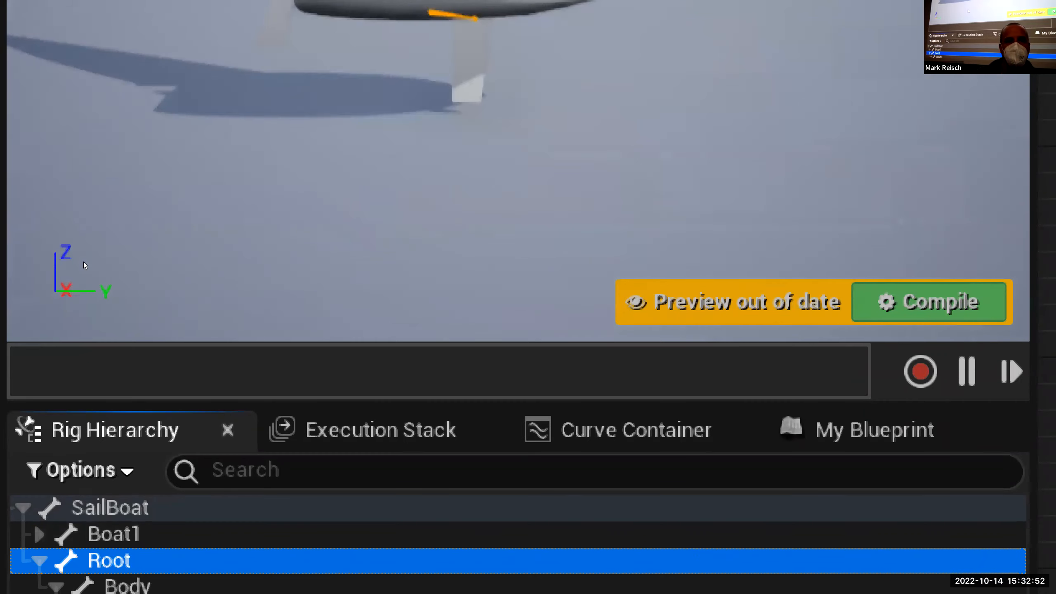
pyautogui.scroll(3, 104, 229)
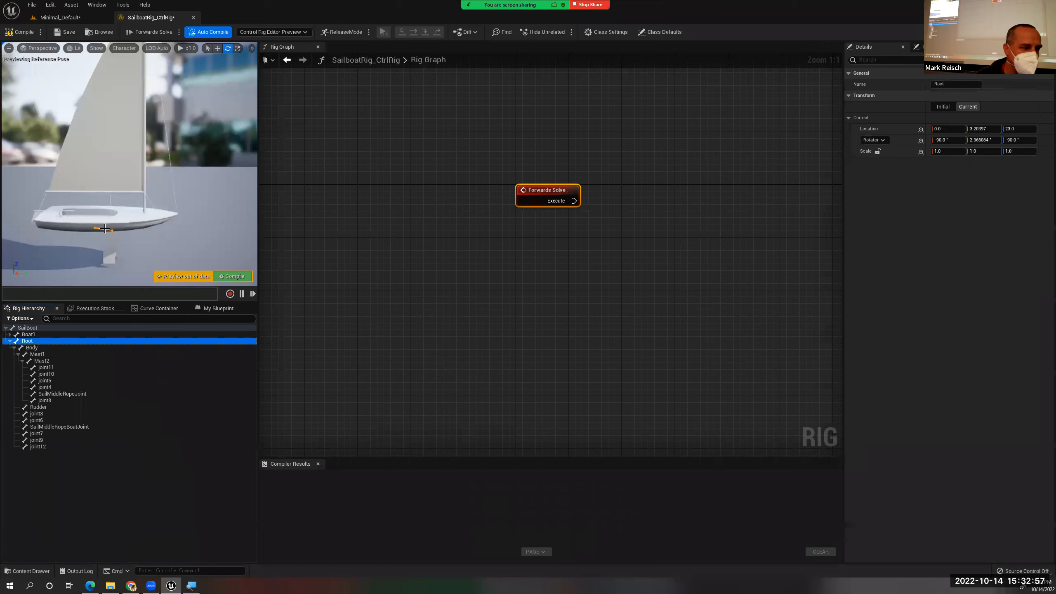
# Add a new control under the Body bone in the rig hierarchy
pyautogui.click(32, 348)
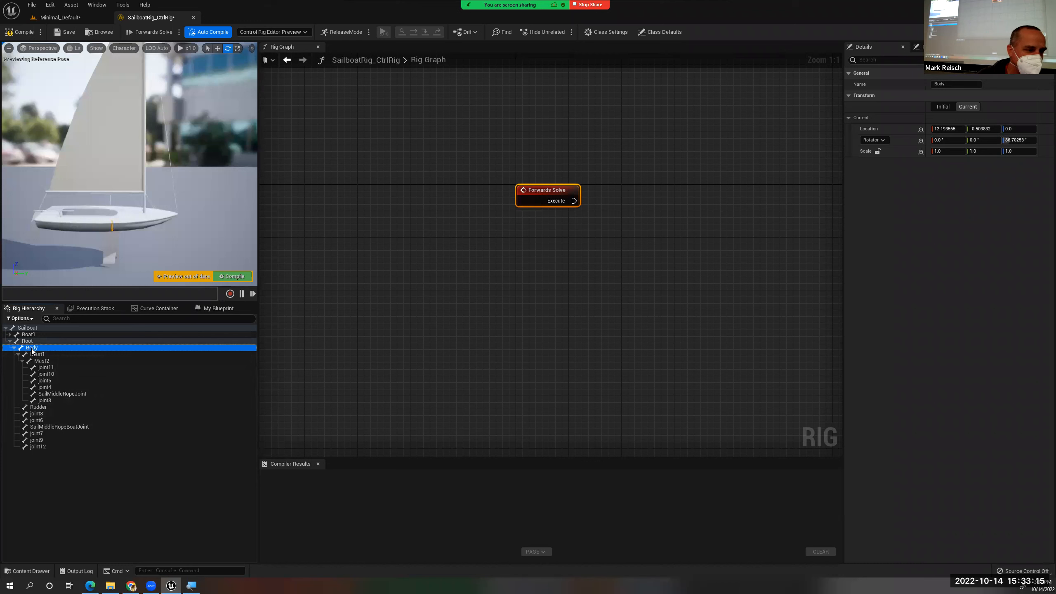
pyautogui.rightClick(32, 348)
pyautogui.moveTo(48, 366)
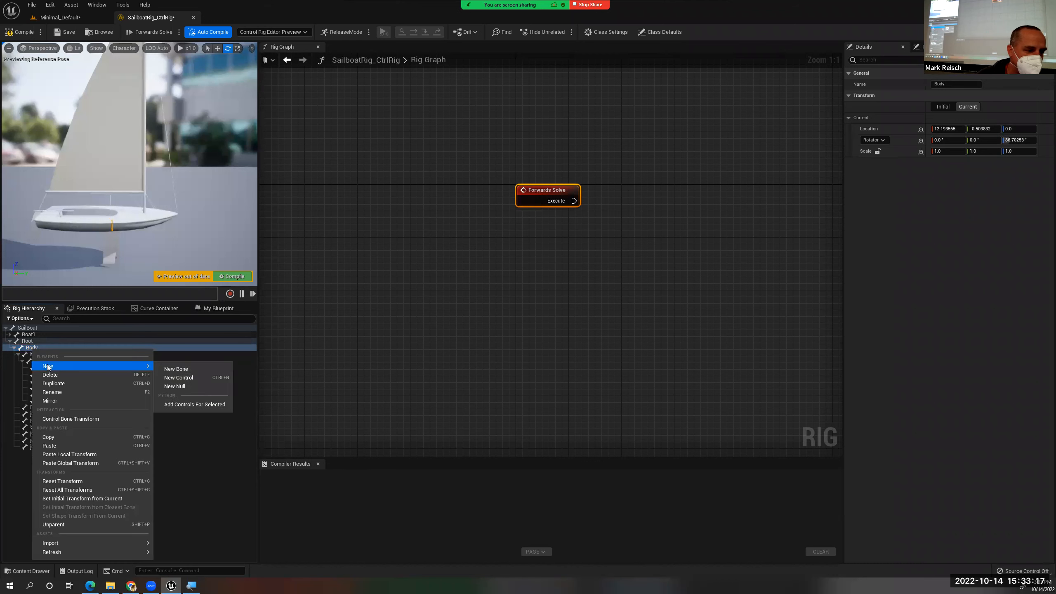
pyautogui.click(187, 378)
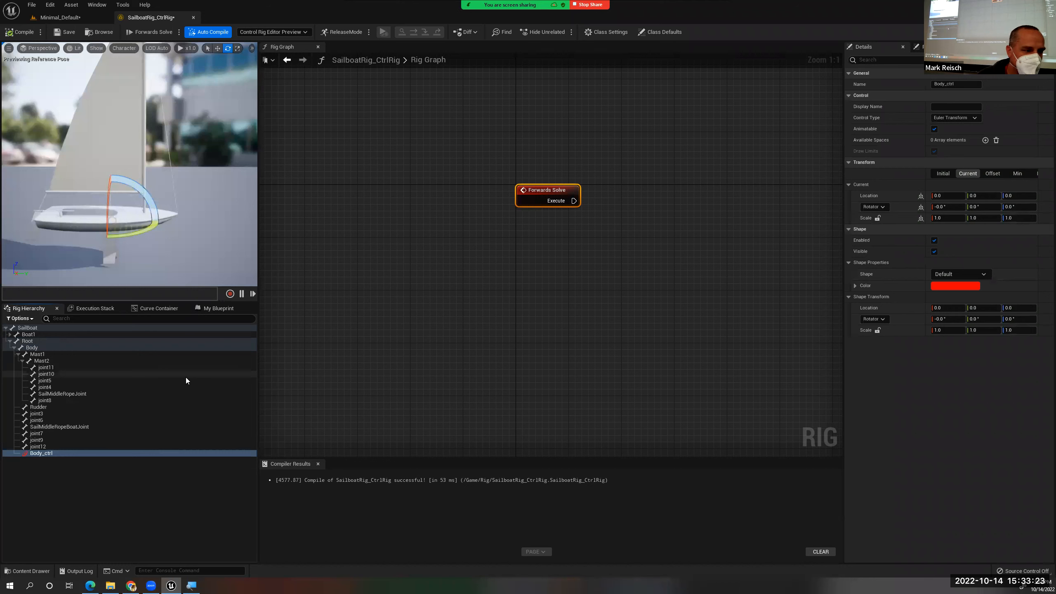
# Unparent Body_ctrl from the Body bone so it stands at the top level of the hierarchy
pyautogui.click(51, 453)
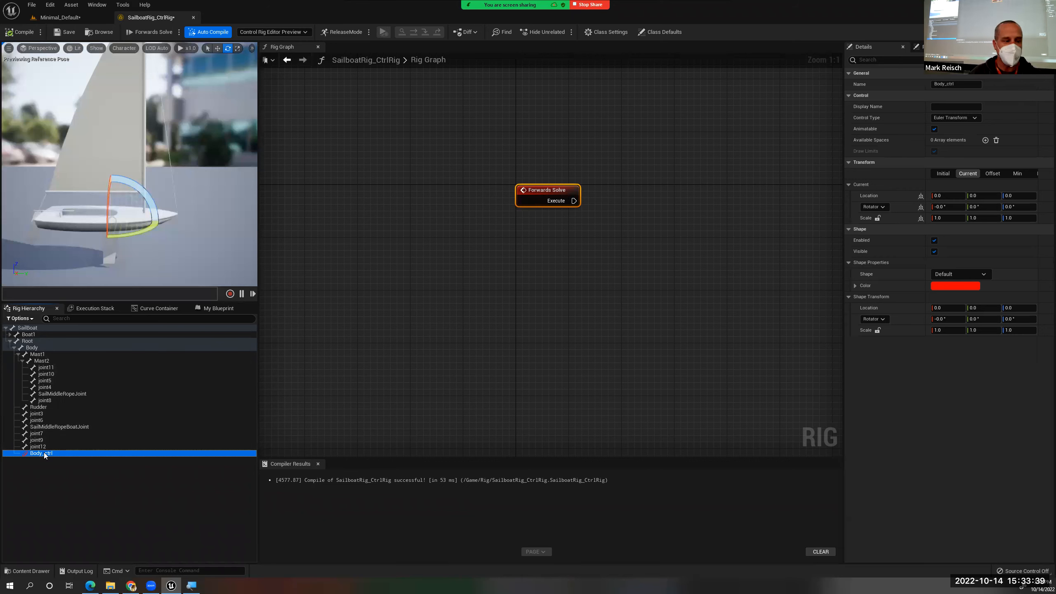
pyautogui.hotkey('shift', 'p')
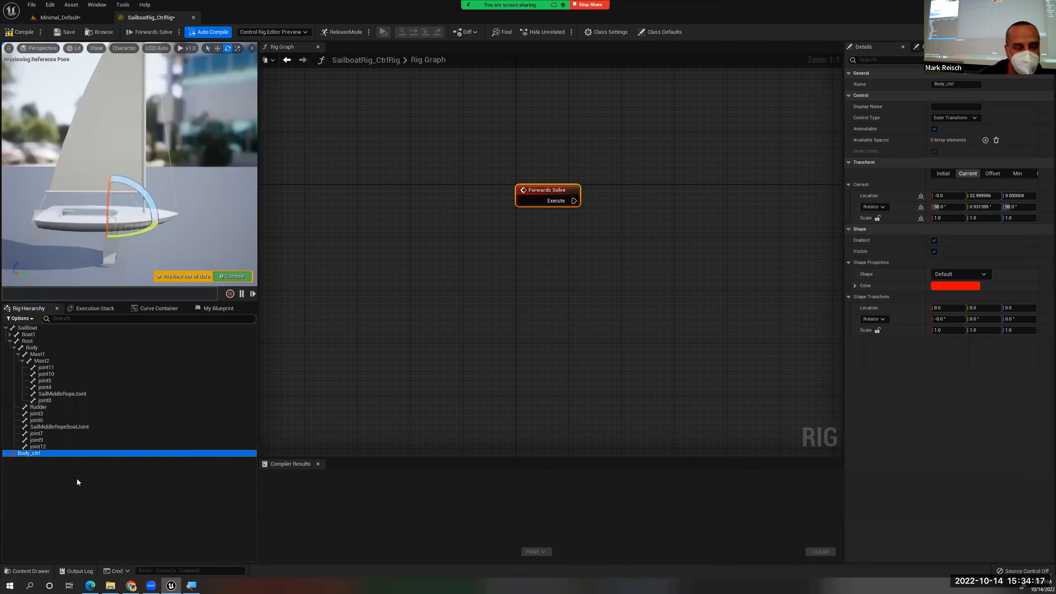
pyautogui.doubleClick(32, 453)
pyautogui.click(10, 454)
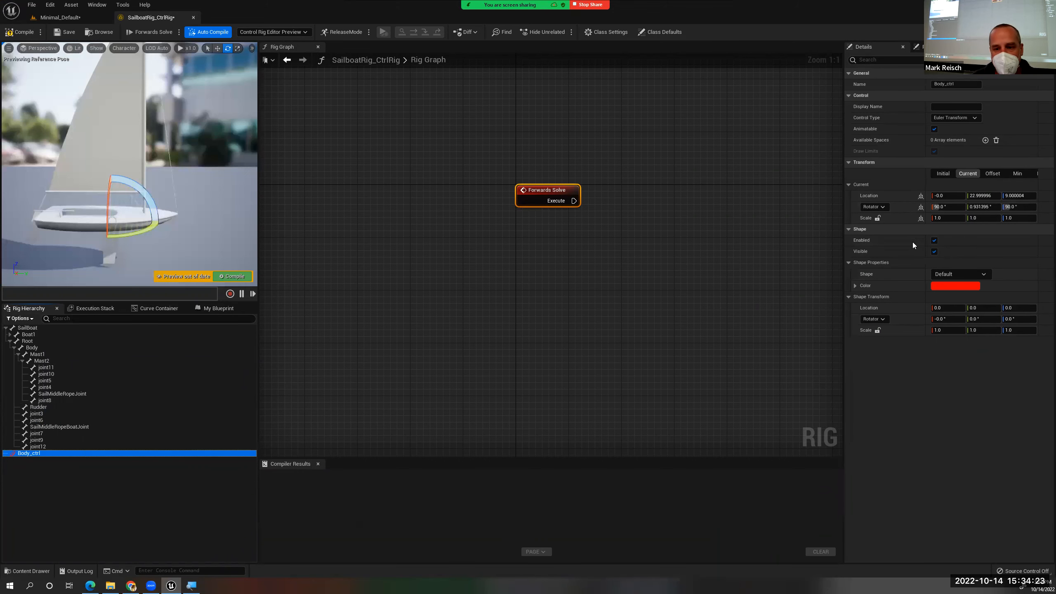
# Lock the proportions of Body_ctrl's shape scale and enlarge it uniformly to 3.09
pyautogui.click(847, 261)
pyautogui.click(848, 261)
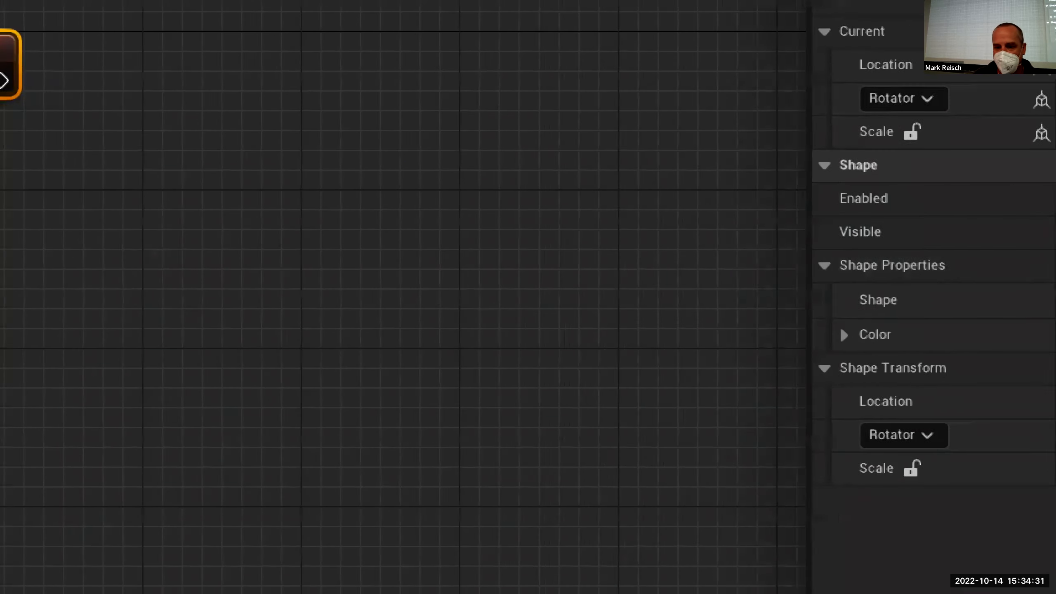
pyautogui.click(720, 301)
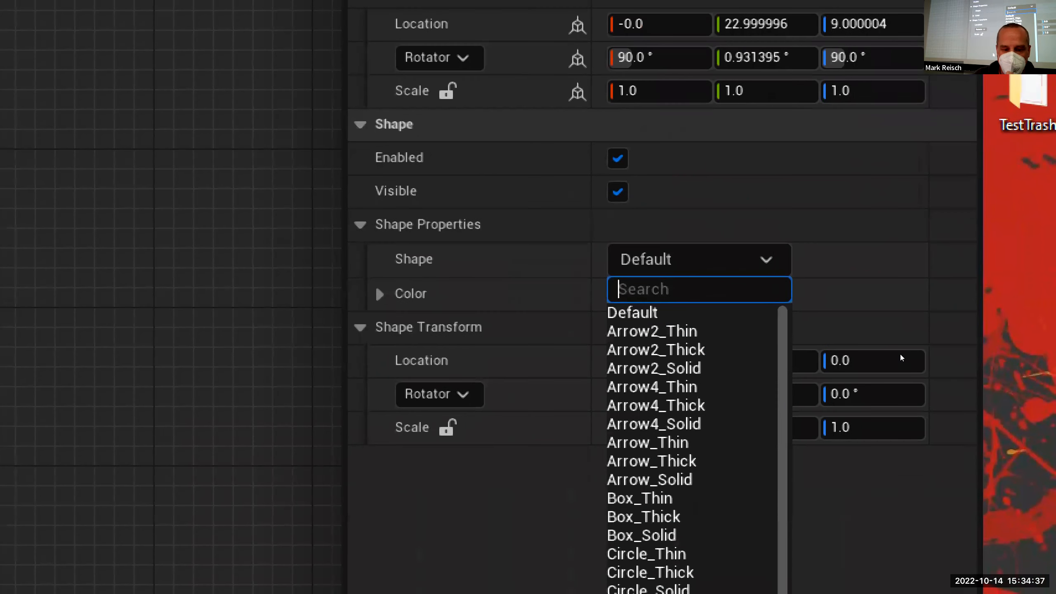
pyautogui.click(900, 354)
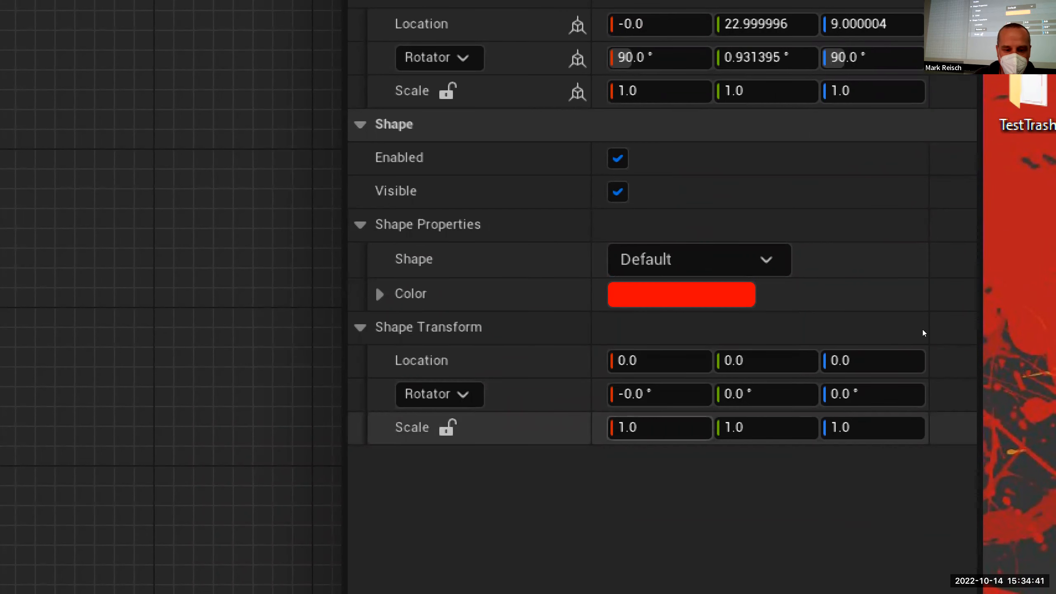
pyautogui.click(877, 330)
pyautogui.moveTo(931, 329); pyautogui.dragTo(1032, 329)
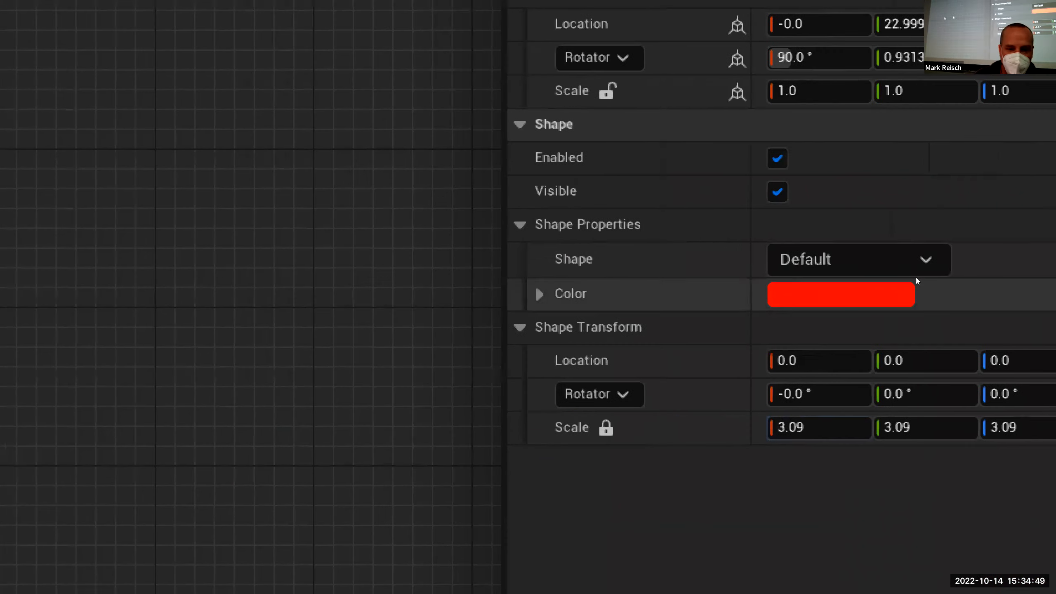
# Change Body_ctrl's shape to Arrow2_Thick
pyautogui.click(631, 273)
pyautogui.press('Down')
pyautogui.press('Down')
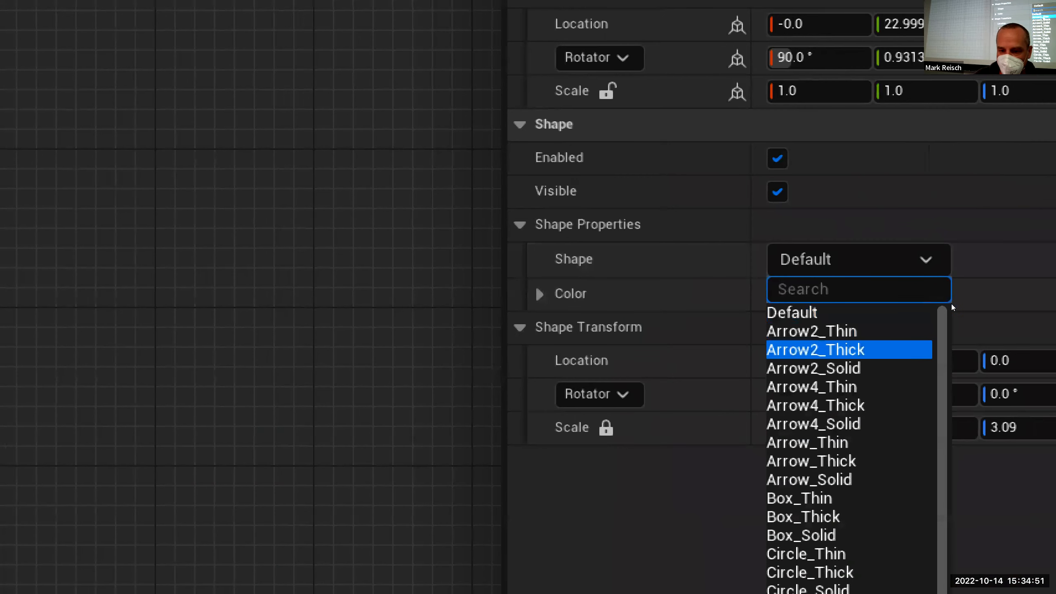
pyautogui.press('Return')
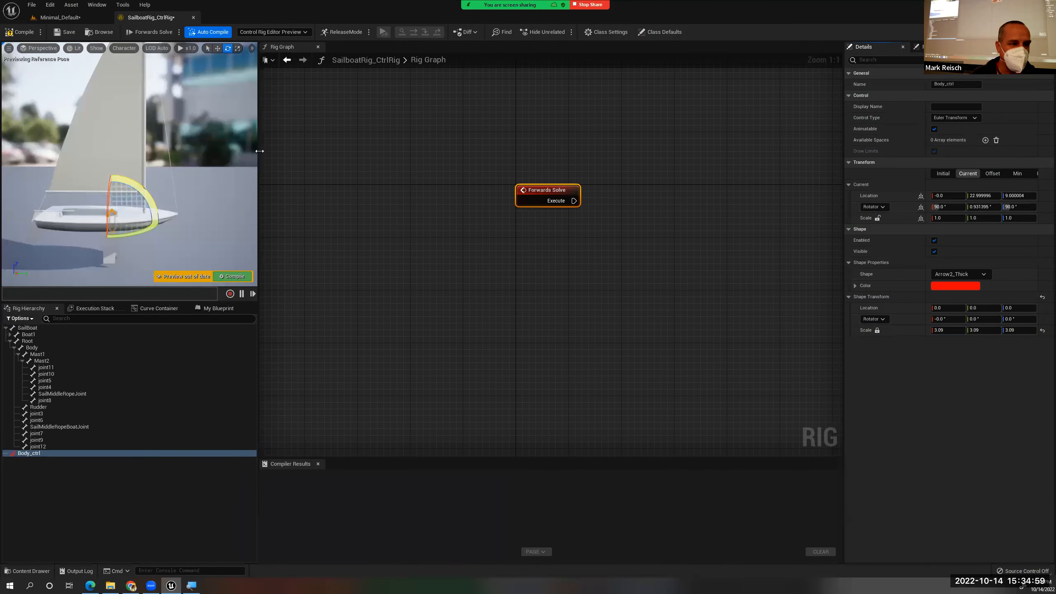
# Widen the preview viewport, show the hull from an angle, and enlarge Body_ctrl's shape scale uniformly to 6.522
pyautogui.moveTo(259, 151); pyautogui.dragTo(528, 187)
pyautogui.moveTo(370, 205); pyautogui.dragTo(402, 144, button='middle')
pyautogui.moveTo(422, 214); pyautogui.dragTo(329, 222, button='right')
pyautogui.moveTo(940, 331)
pyautogui.mouseDown()
pyautogui.moveTo(969, 331)
pyautogui.moveTo(942, 330)
pyautogui.mouseUp()
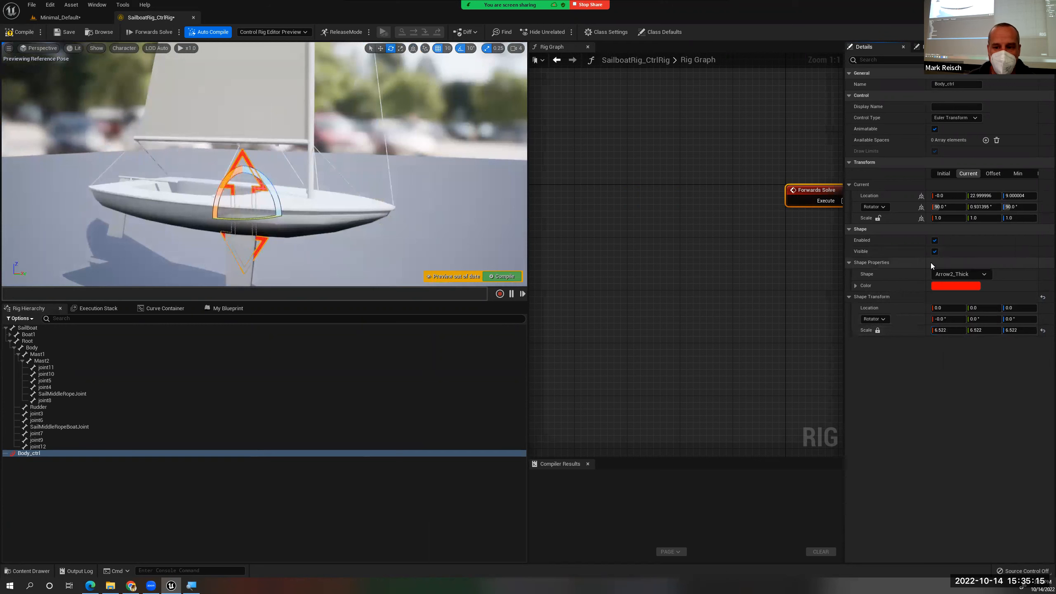
# Try the Arrow4_Thick, Box_Thick and Circle_Thick shapes on Body_ctrl
pyautogui.click(949, 275)
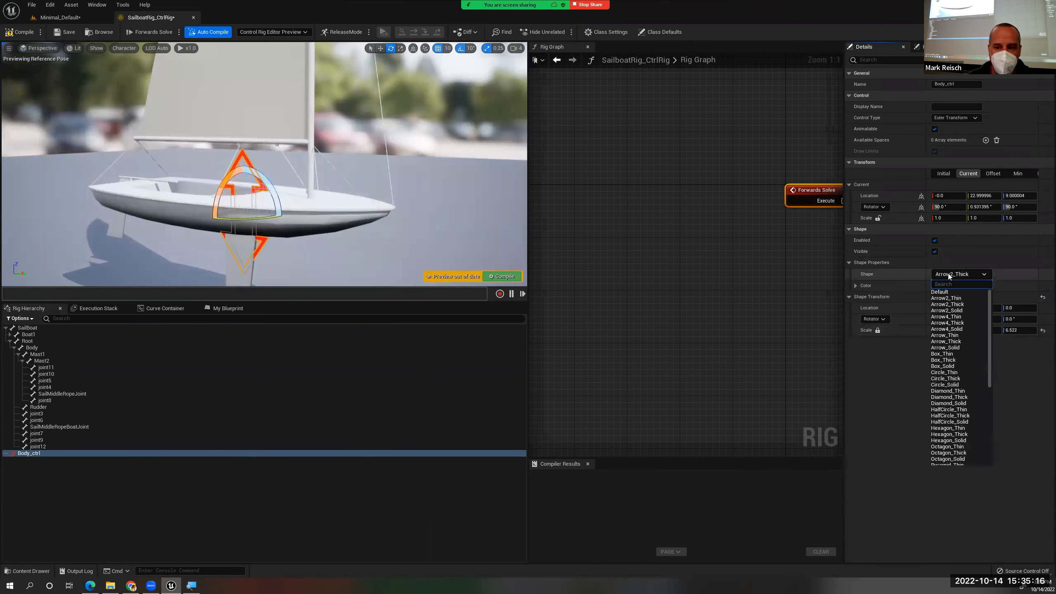
pyautogui.click(955, 323)
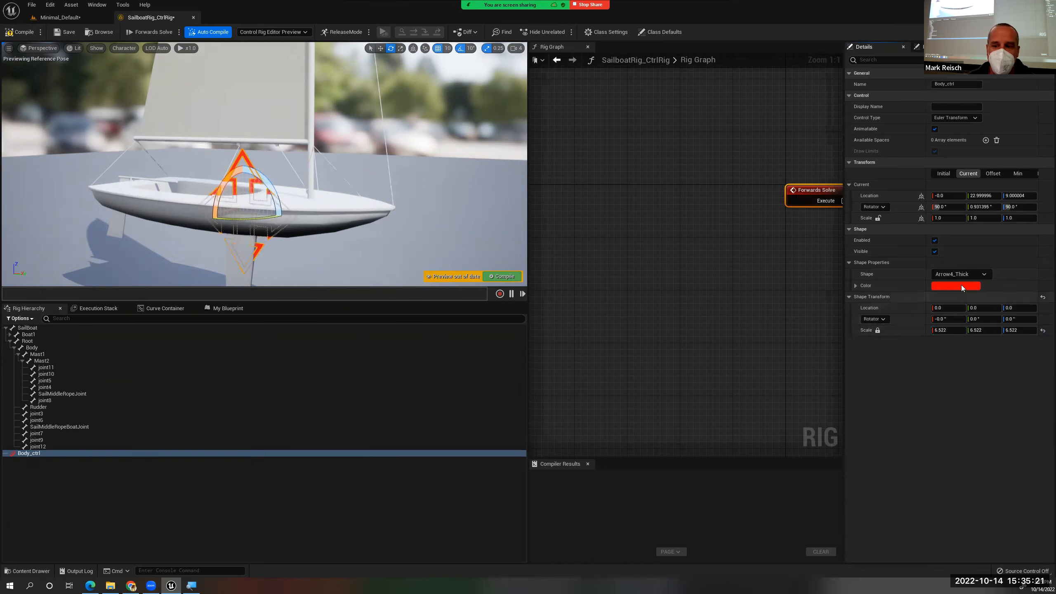
pyautogui.click(958, 274)
pyautogui.press('Down')
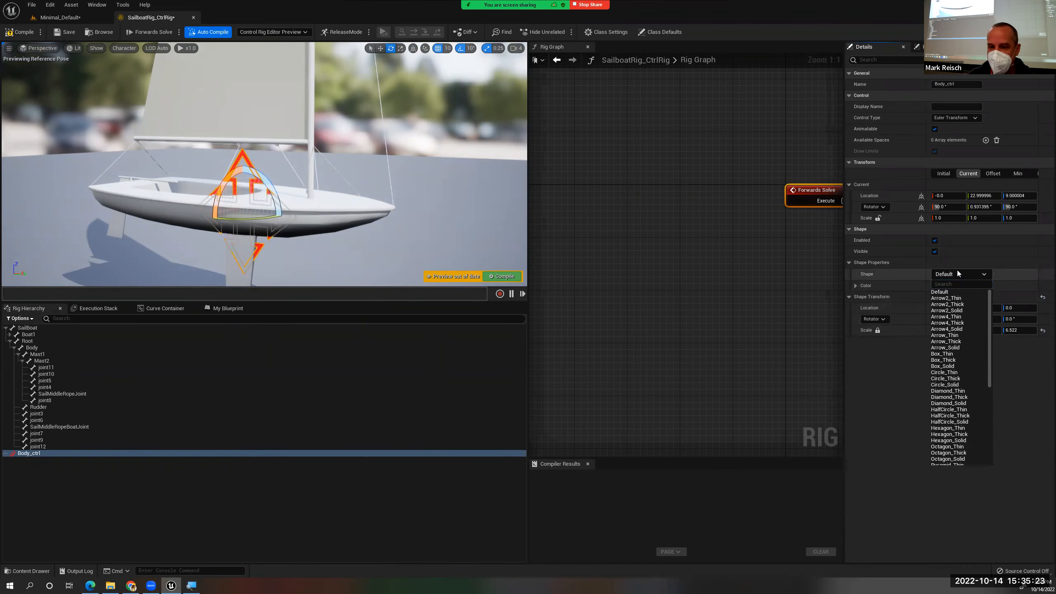
pyautogui.click(950, 360)
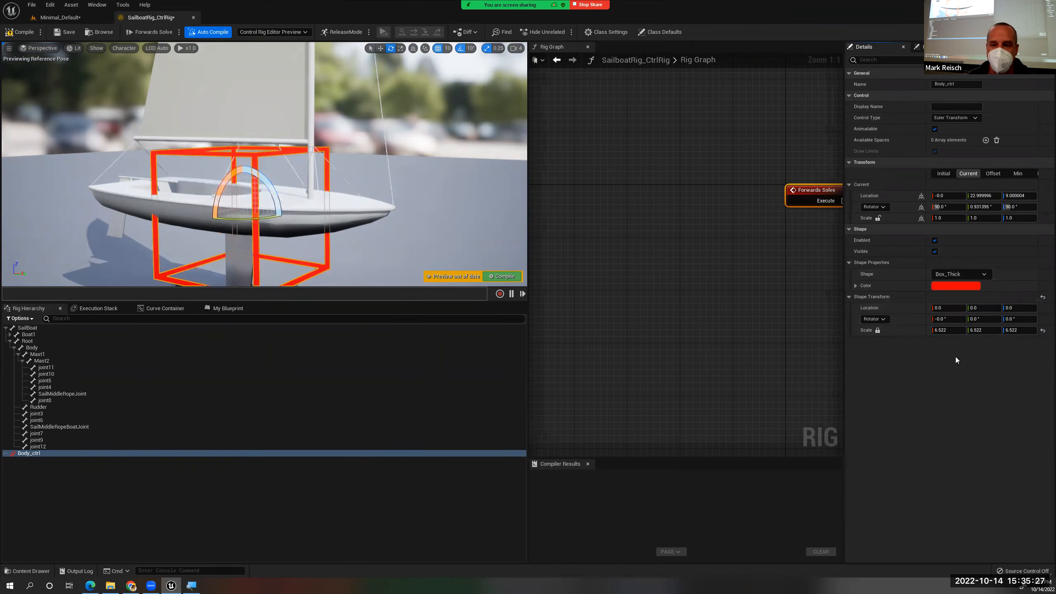
pyautogui.click(959, 275)
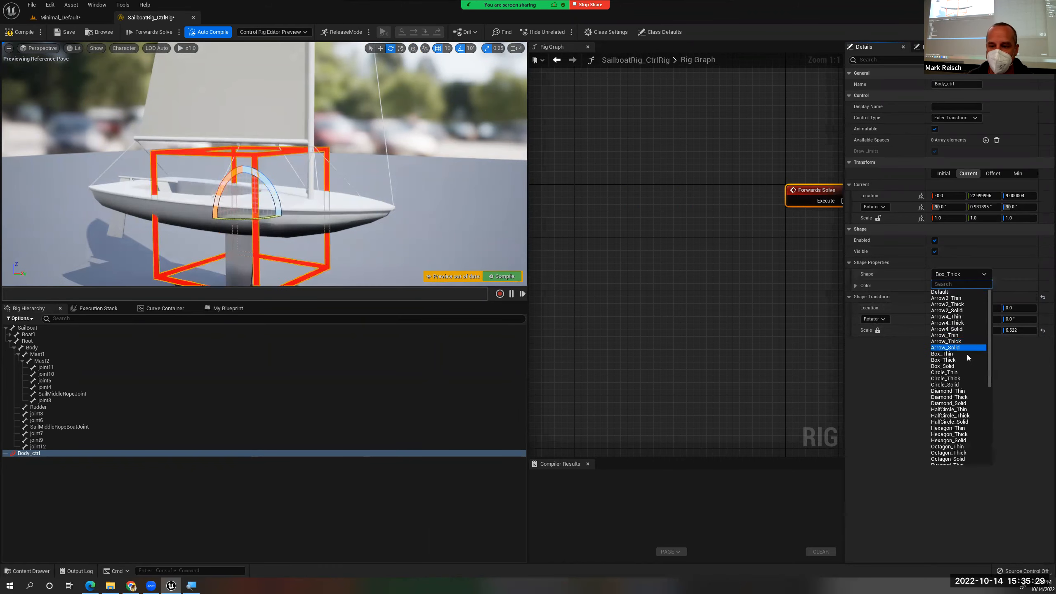
pyautogui.click(957, 379)
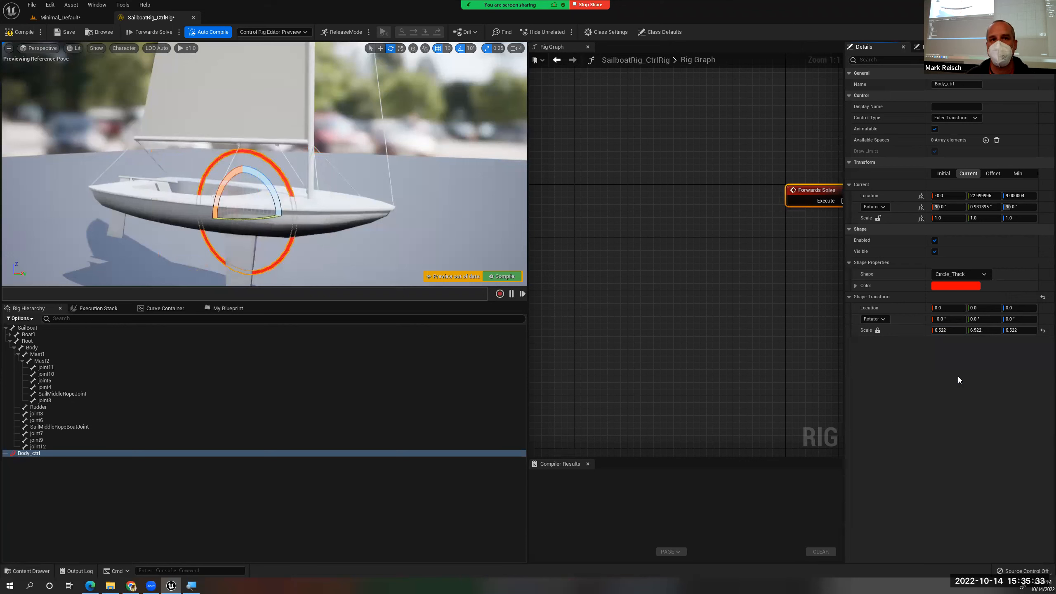
# Try the Octagon_Thick, Pyramid_Solid and QuarterCircle_Thick shapes on Body_ctrl
pyautogui.click(960, 275)
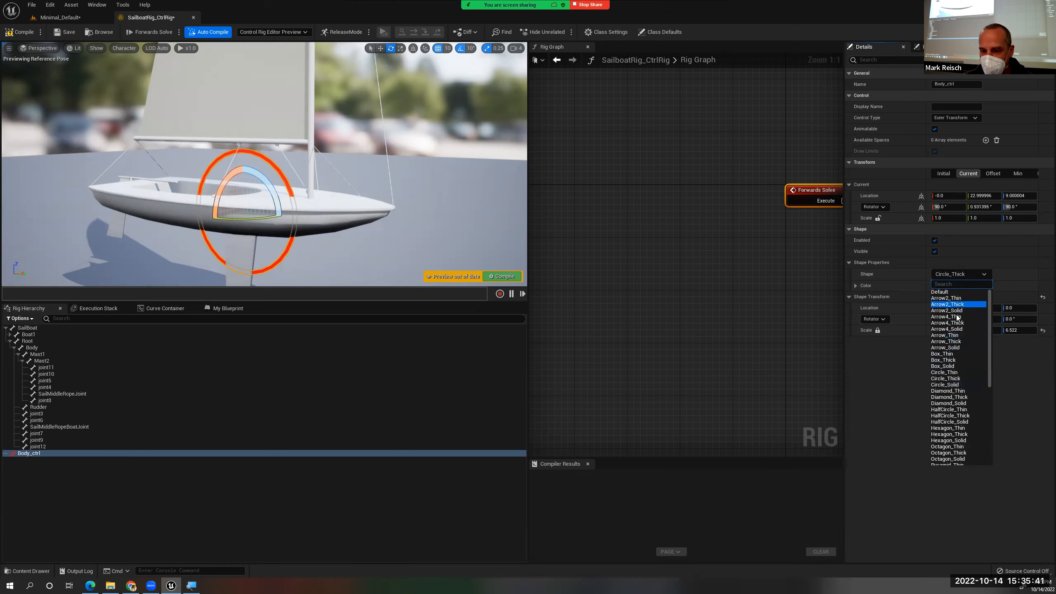
pyautogui.scroll(-4, 958, 405)
pyautogui.click(946, 372)
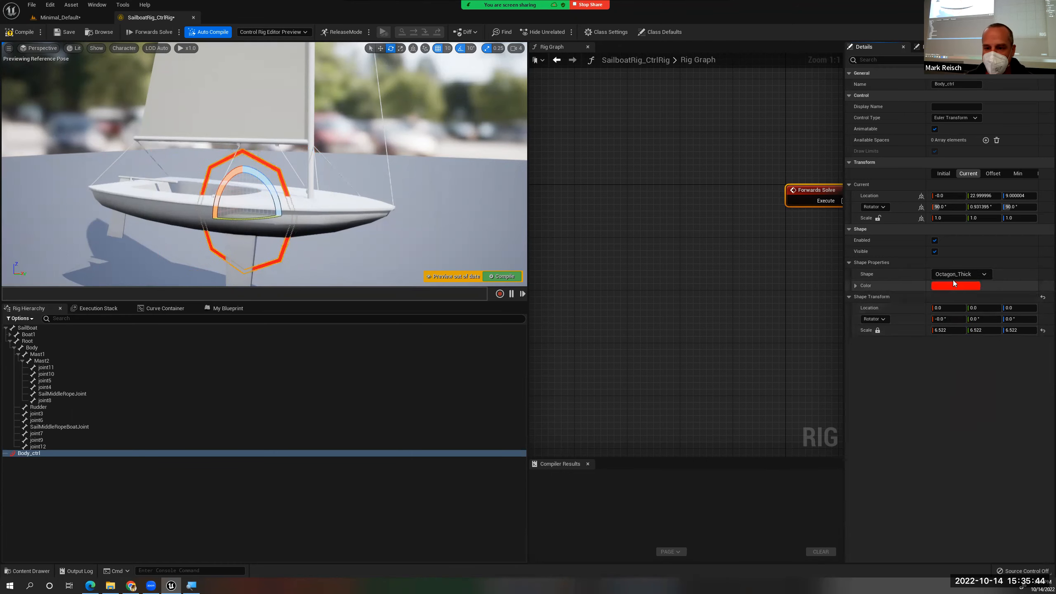
pyautogui.click(952, 277)
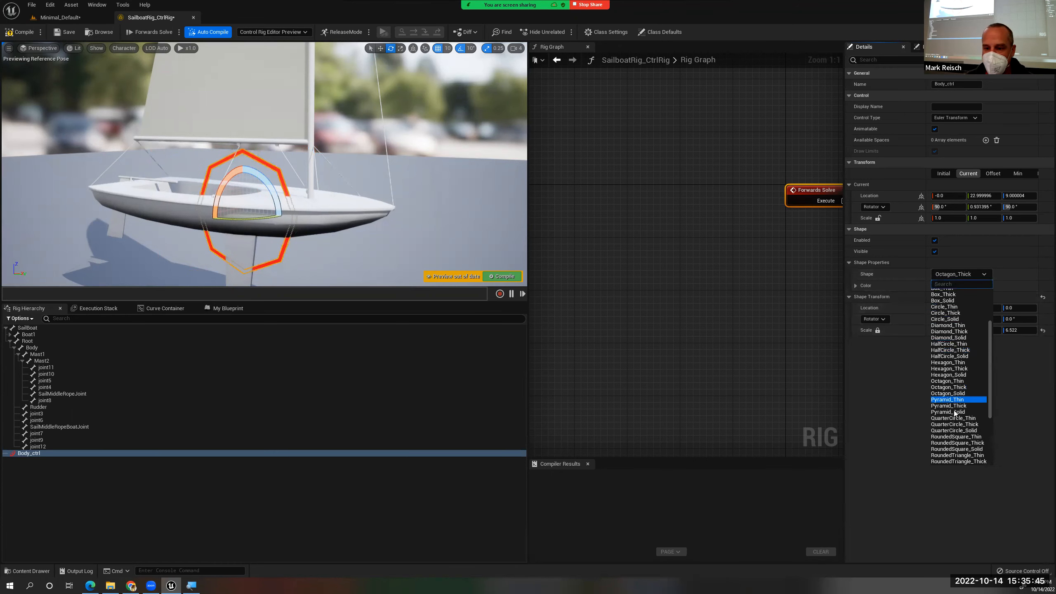
pyautogui.click(955, 411)
pyautogui.click(947, 277)
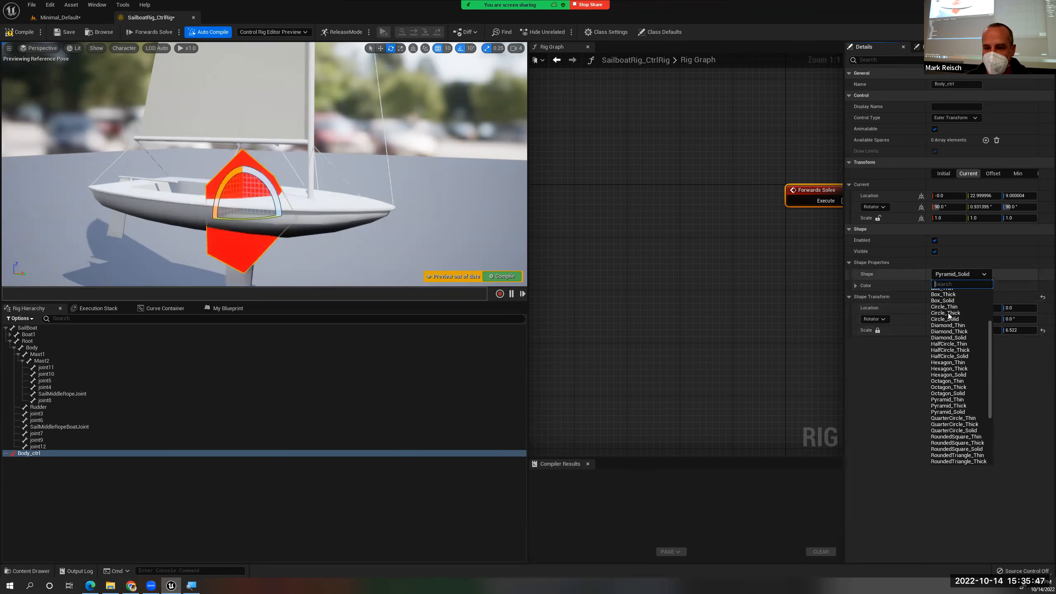
pyautogui.click(957, 424)
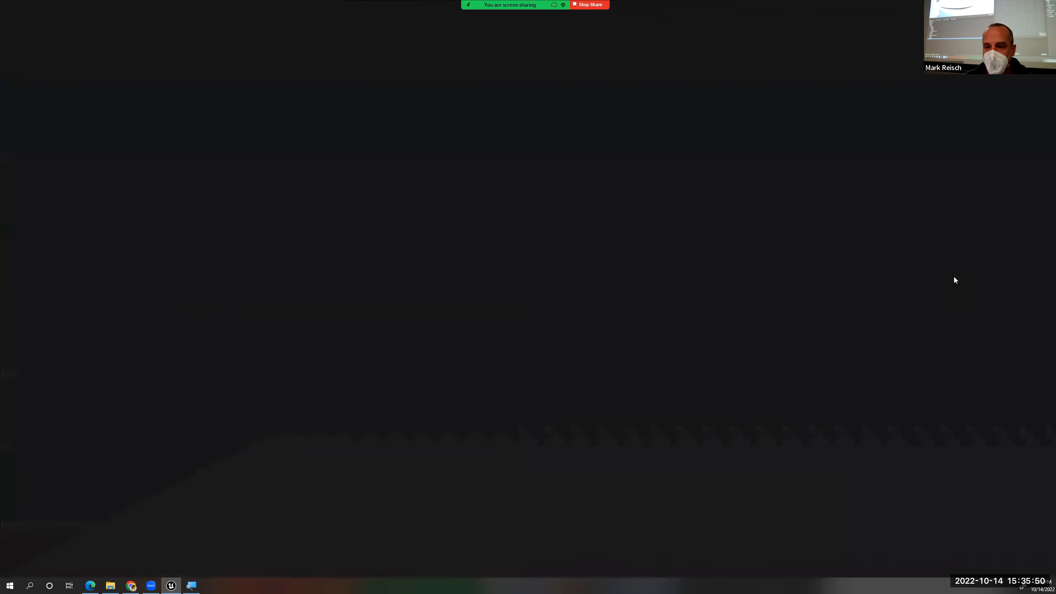
# Set Body_ctrl's shape back to Arrow2_Thick
pyautogui.click(954, 276)
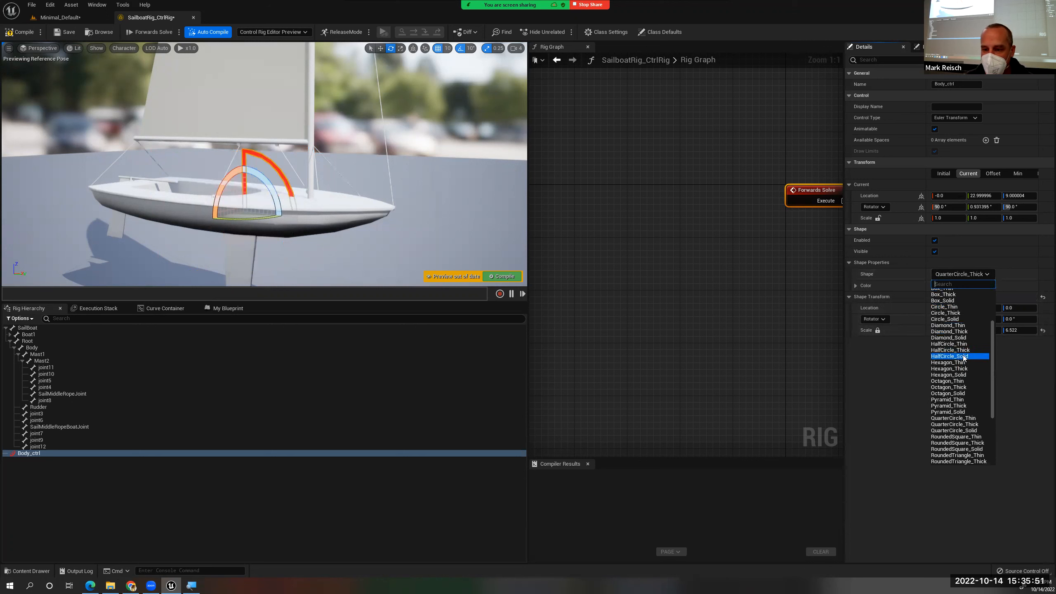
pyautogui.scroll(3, 963, 356)
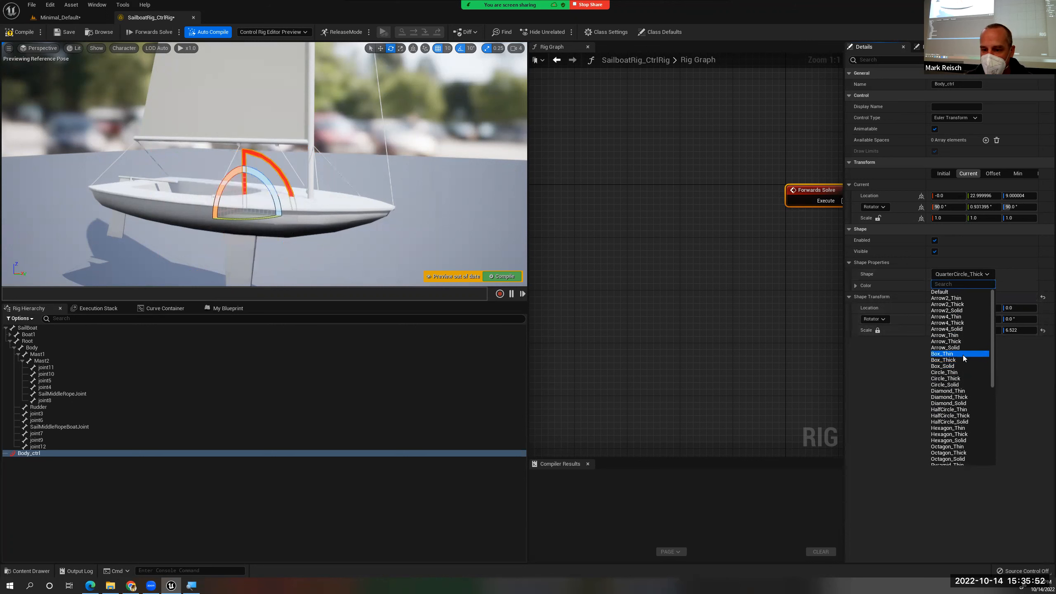
pyautogui.click(960, 304)
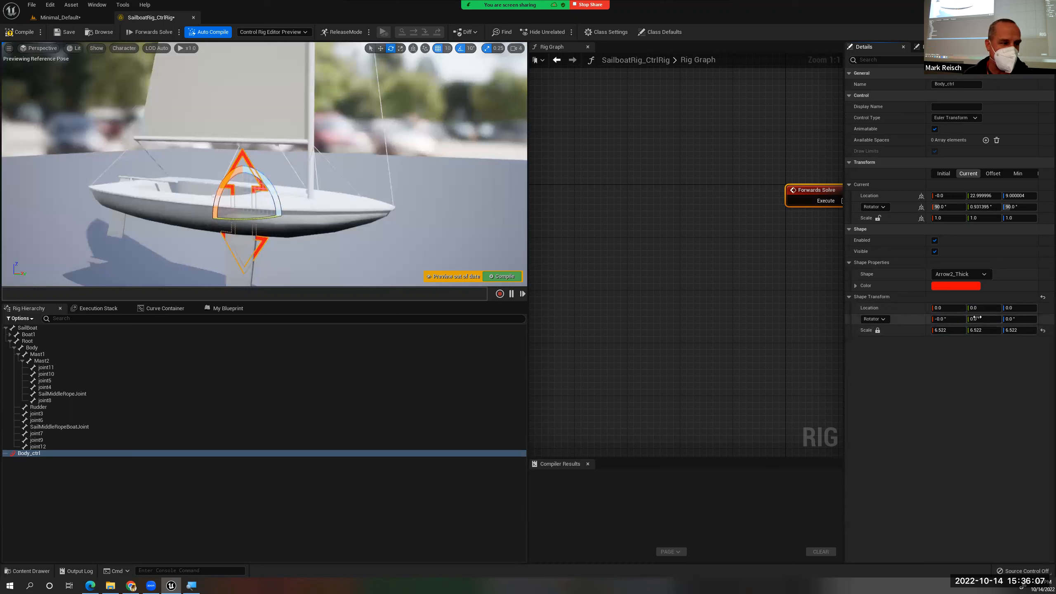
# Set the X rotation of Body_ctrl's shape transform to 90° and check the arrow from above the deck
pyautogui.click(946, 319)
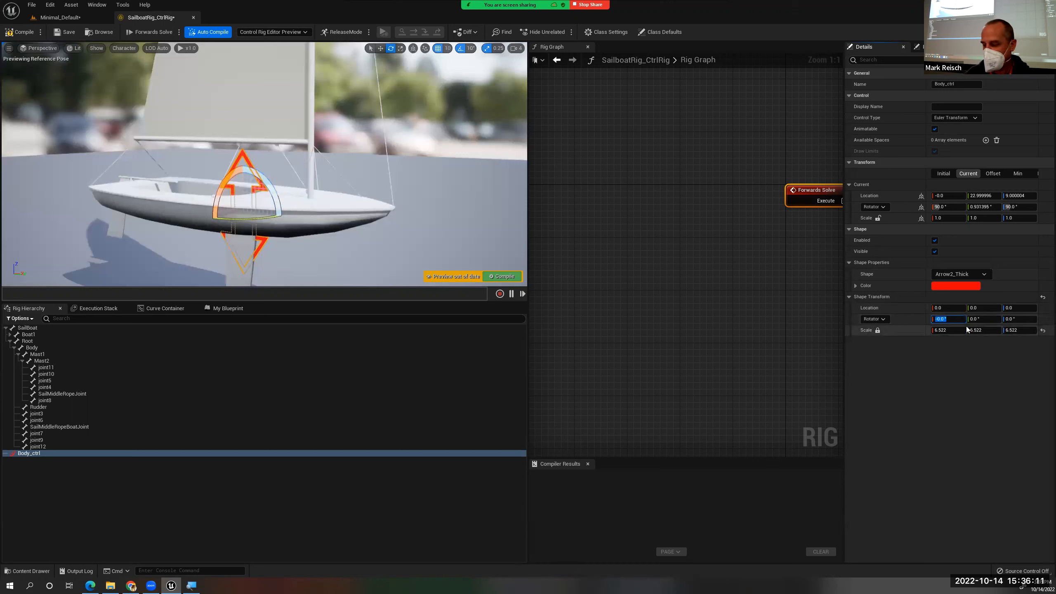
pyautogui.press('Return')
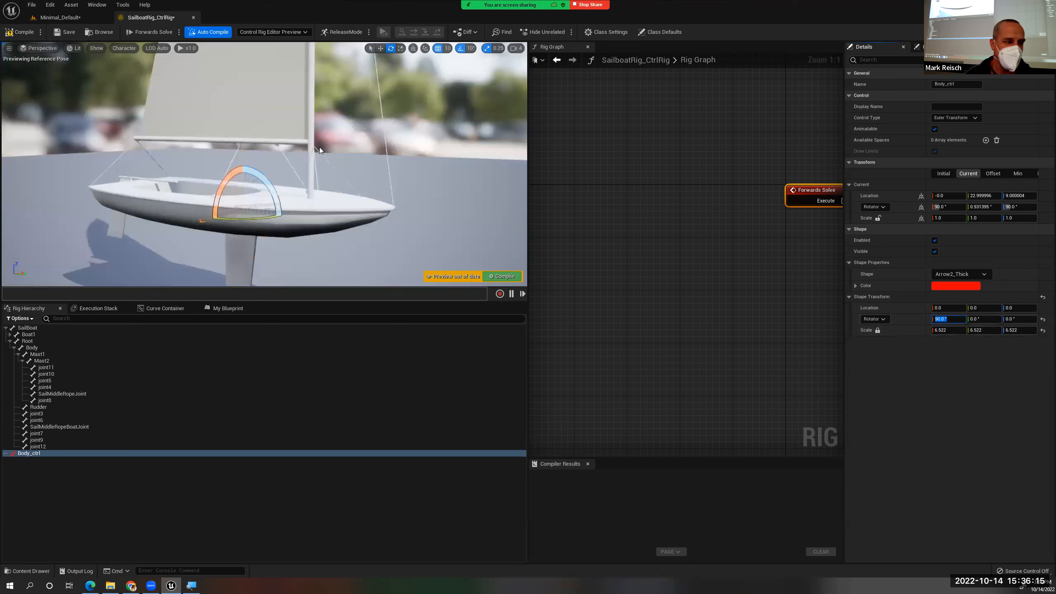
pyautogui.keyDown('alt'); pyautogui.moveTo(313, 195); pyautogui.dragTo(258, 244); pyautogui.keyUp('alt')
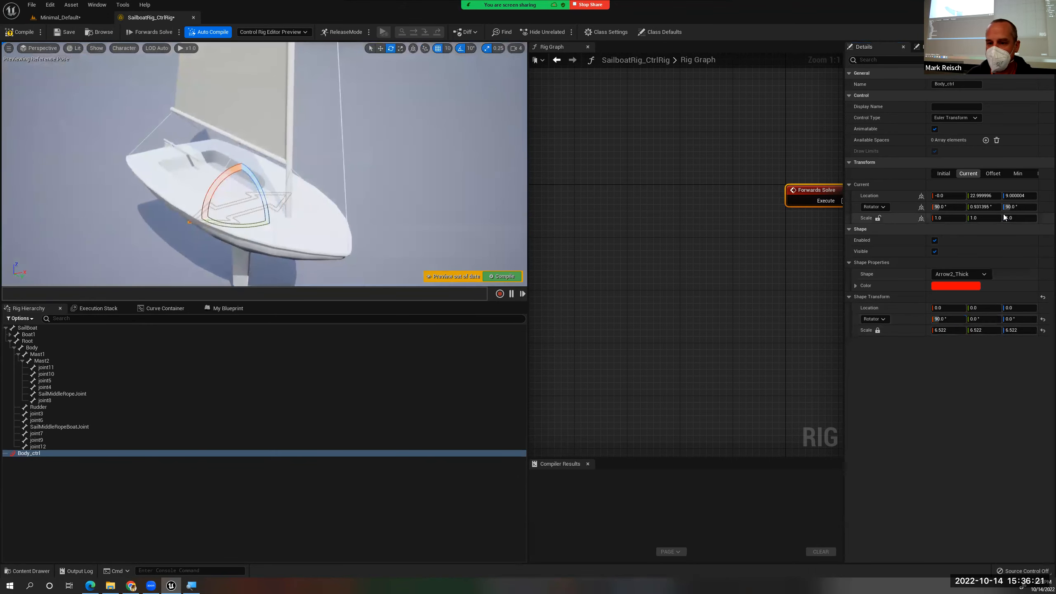
# Try a current Y rotation of 90° on Body_ctrl and set it to 0° instead
pyautogui.click(986, 207)
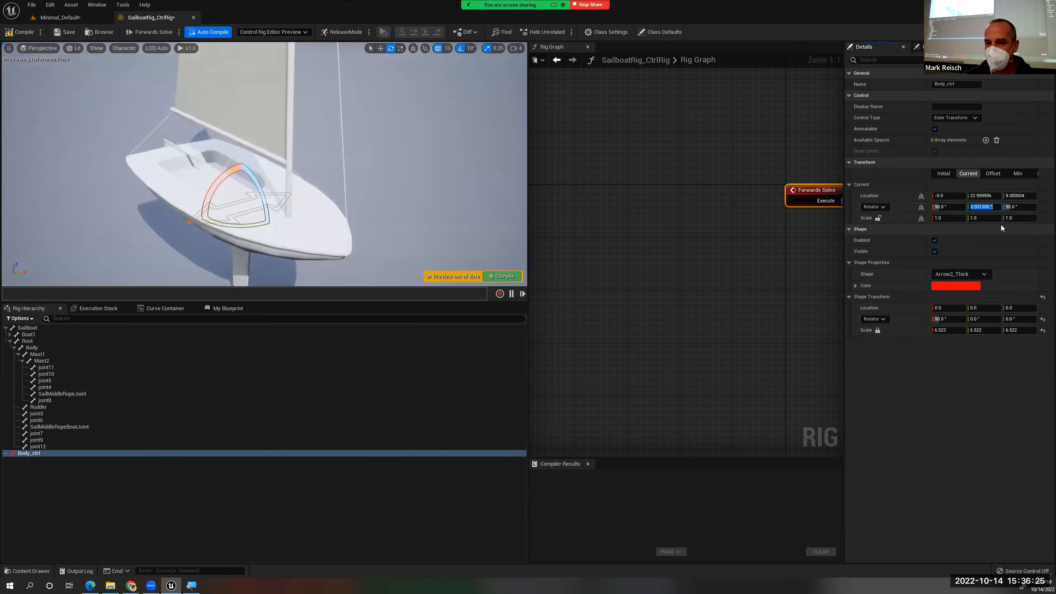
pyautogui.write('90')
pyautogui.press('Return')
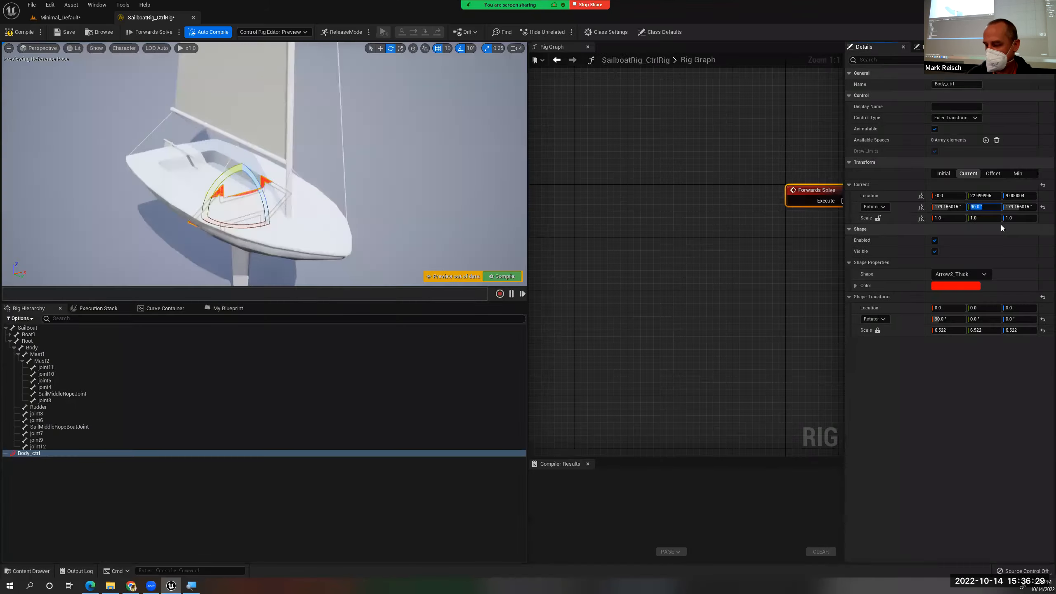
pyautogui.write('0')
pyautogui.press('Return')
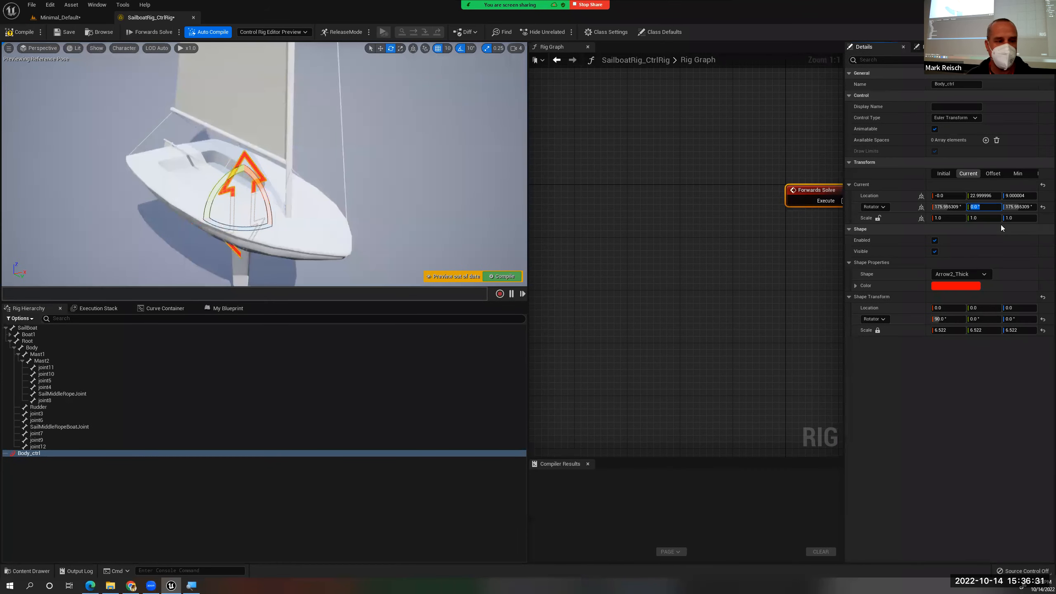
# Rotate Body_ctrl in the viewport and set its current X rotation to -90° so the arrow lies flat
pyautogui.moveTo(268, 202); pyautogui.dragTo(246, 157)
pyautogui.click(947, 207)
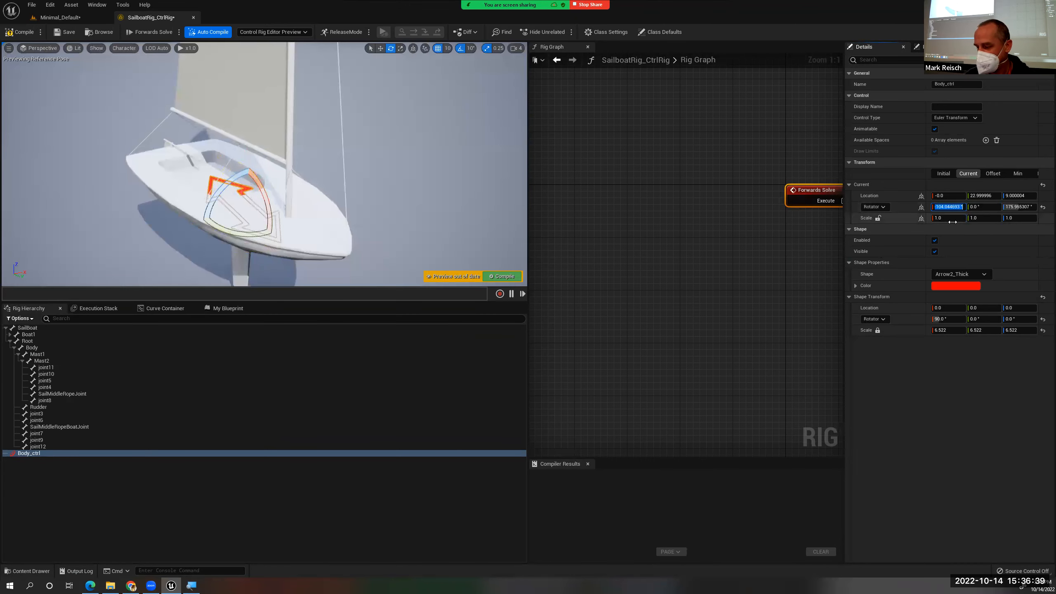
pyautogui.write('-')
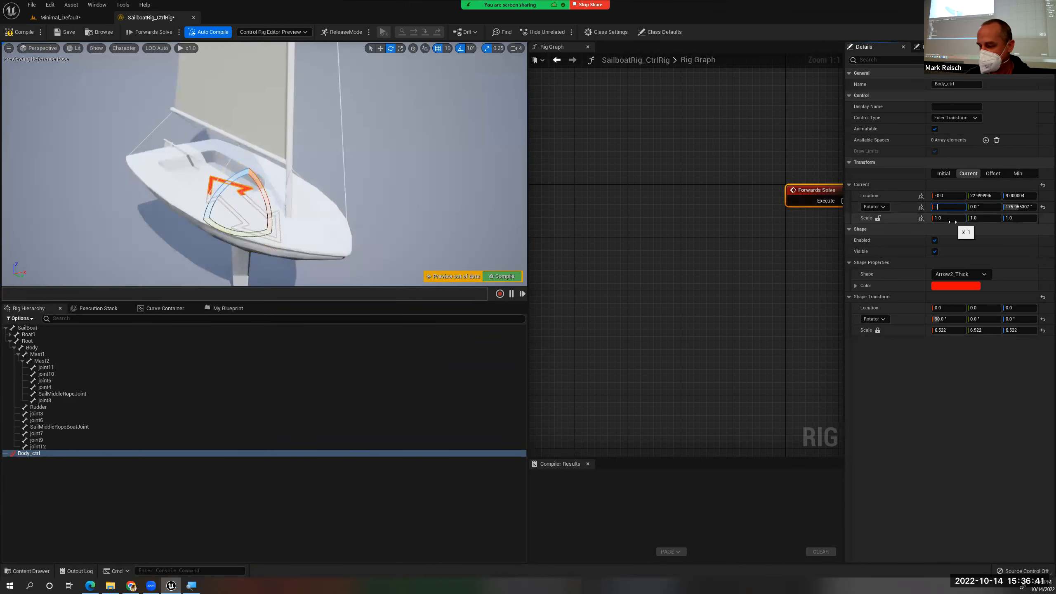
pyautogui.write('90')
pyautogui.press('Return')
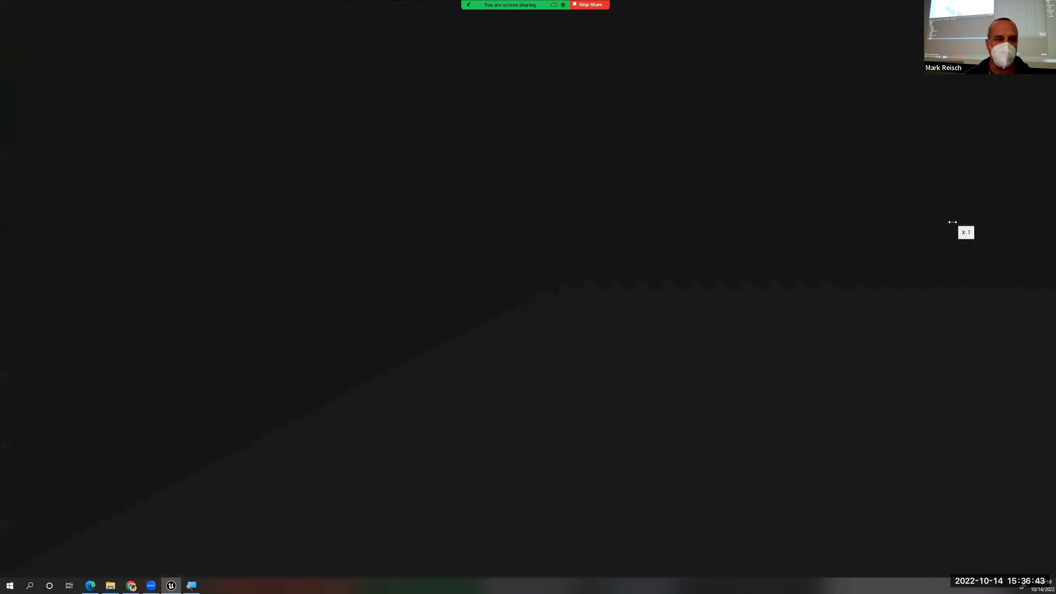
pyautogui.moveTo(260, 179); pyautogui.dragTo(248, 214)
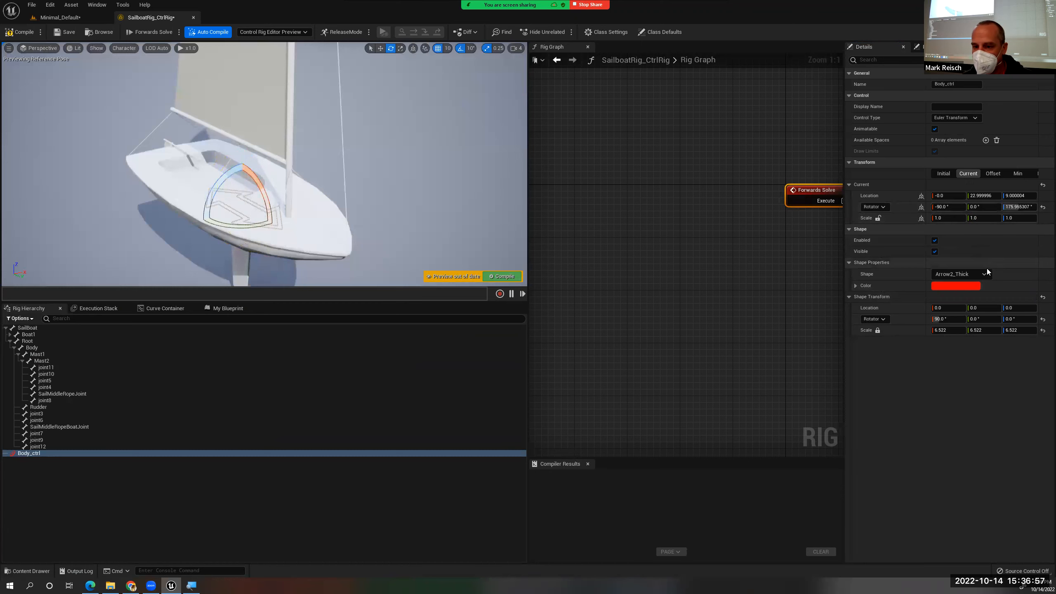
# Scale Body_ctrl's shape transform uniformly to about 25.94 so the arrow extends beyond the hull
pyautogui.moveTo(946, 332); pyautogui.dragTo(957, 331)
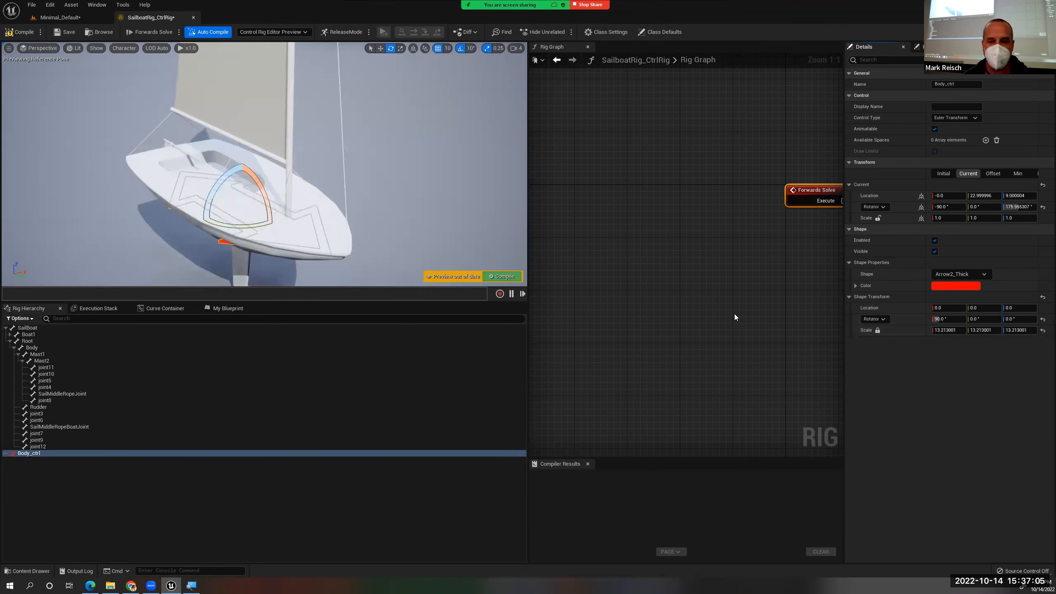
pyautogui.moveTo(936, 331)
pyautogui.mouseDown()
pyautogui.moveTo(964, 331)
pyautogui.moveTo(952, 331)
pyautogui.mouseUp()
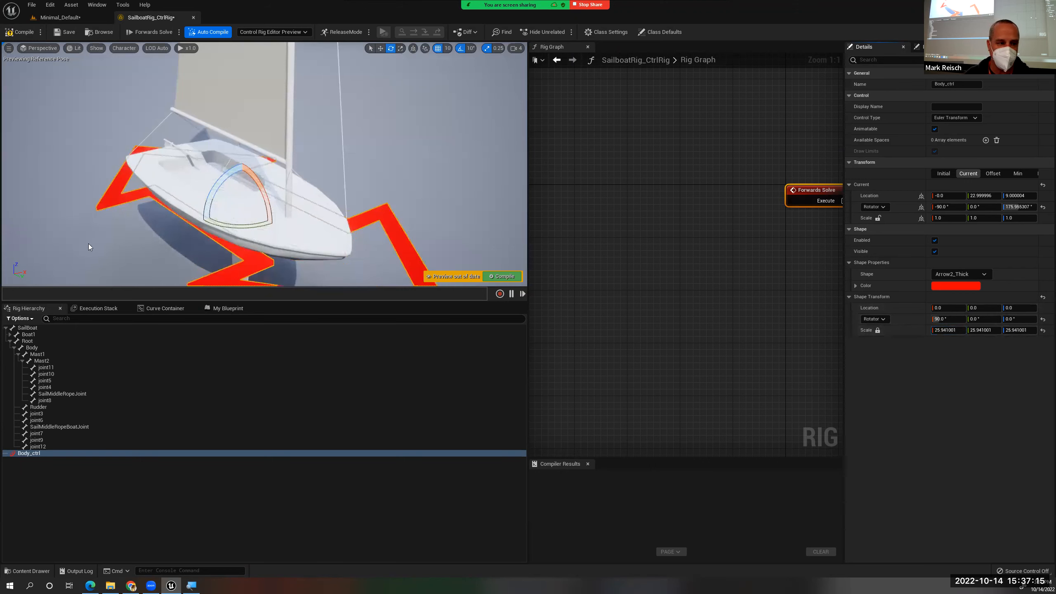
pyautogui.moveTo(220, 213)
pyautogui.mouseDown(button='right')
pyautogui.moveTo(291, 246)
pyautogui.moveTo(204, 216)
pyautogui.moveTo(229, 222)
pyautogui.mouseUp(button='right')
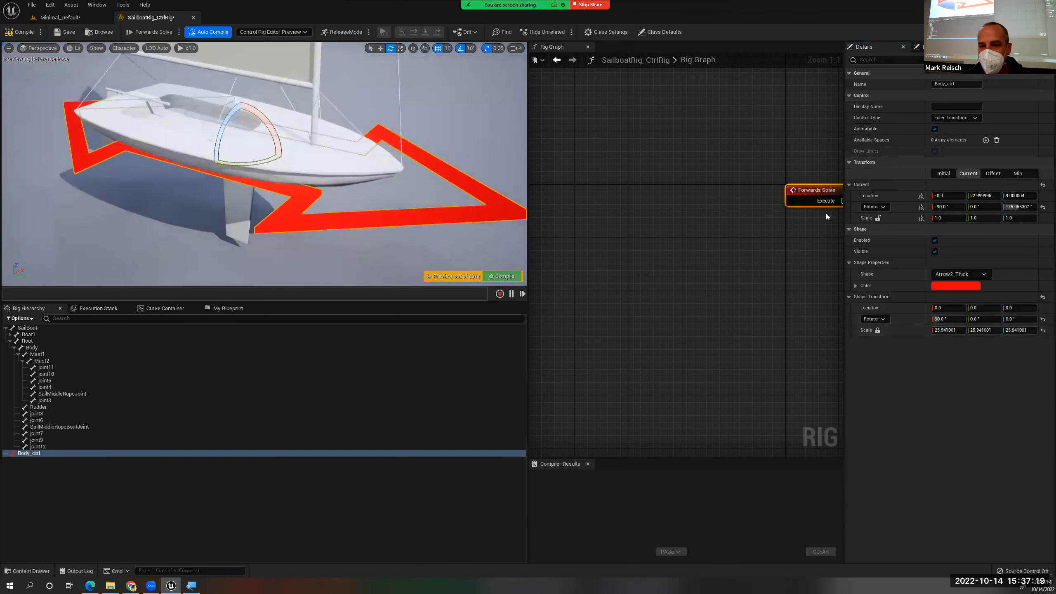
# Change Body_ctrl's shape to Arrow2_Thin
pyautogui.moveTo(794, 269); pyautogui.dragTo(663, 266, button='right')
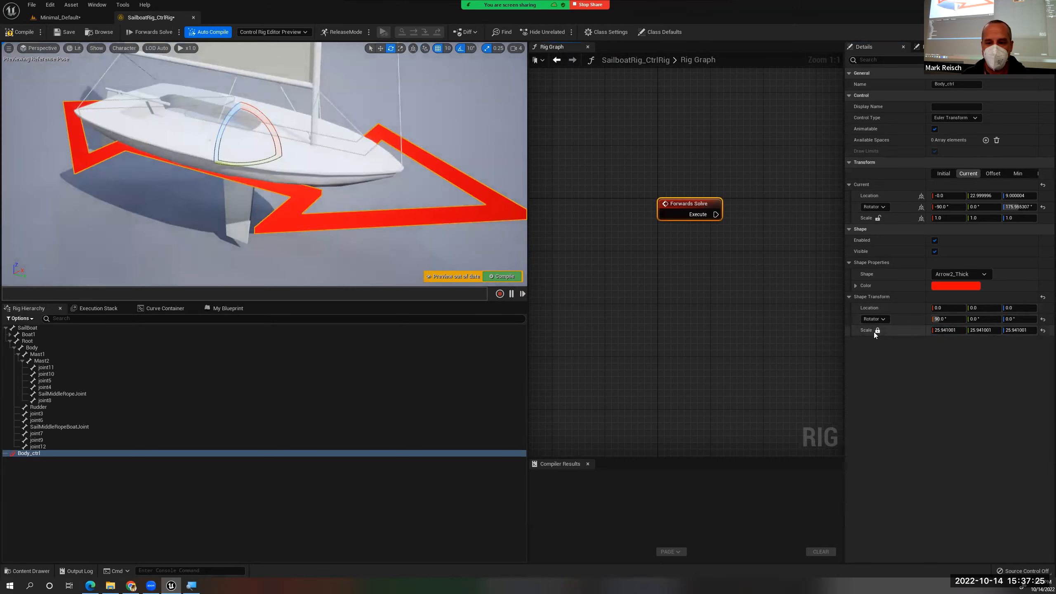
pyautogui.click(952, 273)
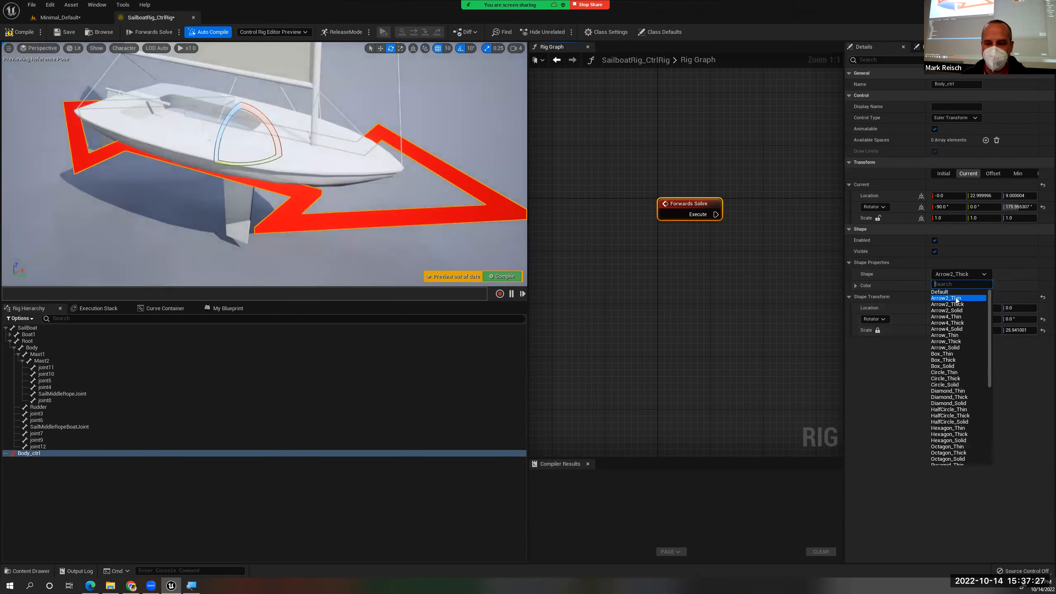
pyautogui.click(963, 298)
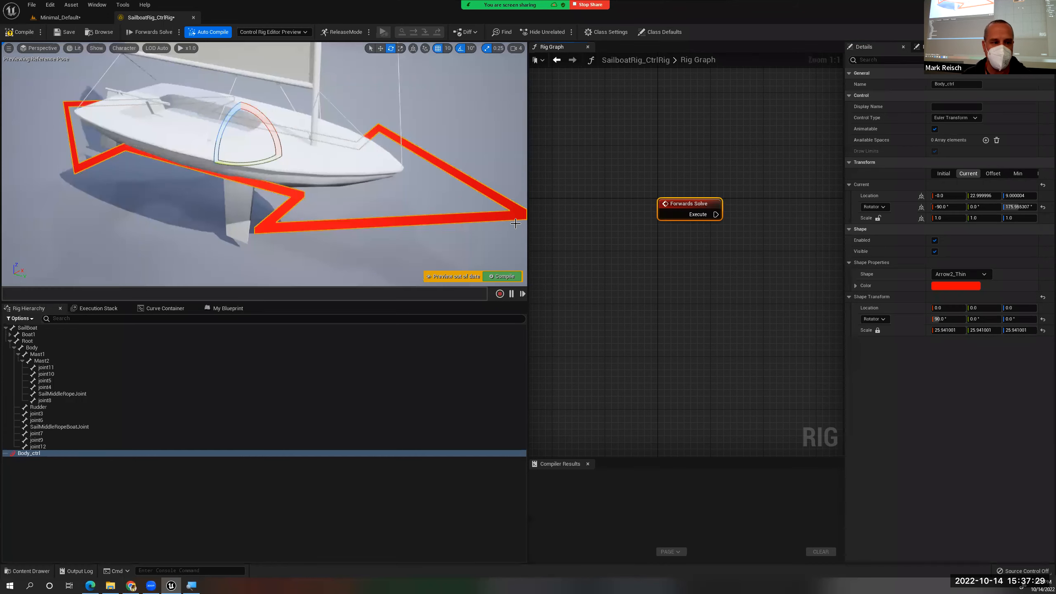
# Try rotating Body_ctrl about the boat's vertical axis and revert the rotation
pyautogui.scroll(-3, 386, 197)
pyautogui.keyDown('alt'); pyautogui.moveTo(254, 236); pyautogui.dragTo(274, 210); pyautogui.keyUp('alt')
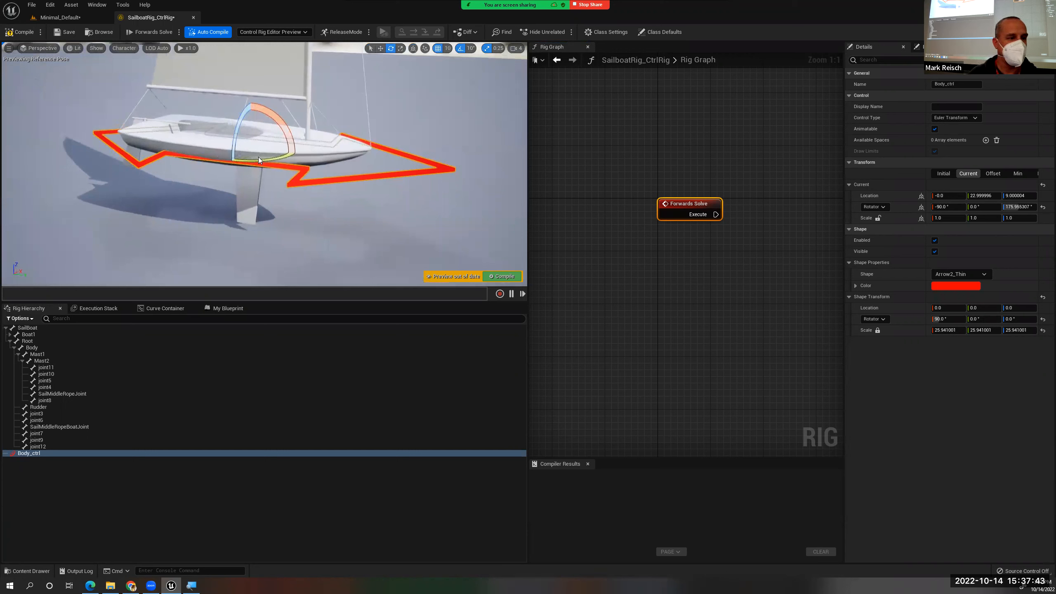
pyautogui.moveTo(259, 157)
pyautogui.mouseDown()
pyautogui.moveTo(299, 158)
pyautogui.moveTo(275, 166)
pyautogui.mouseUp()
pyautogui.moveTo(248, 161); pyautogui.dragTo(235, 161)
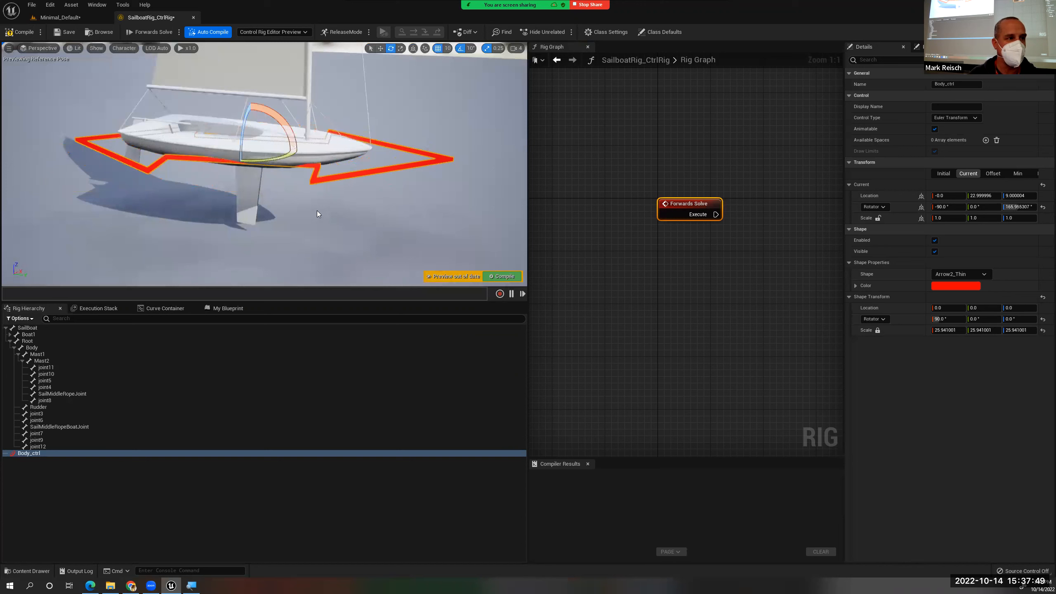
pyautogui.press('r')
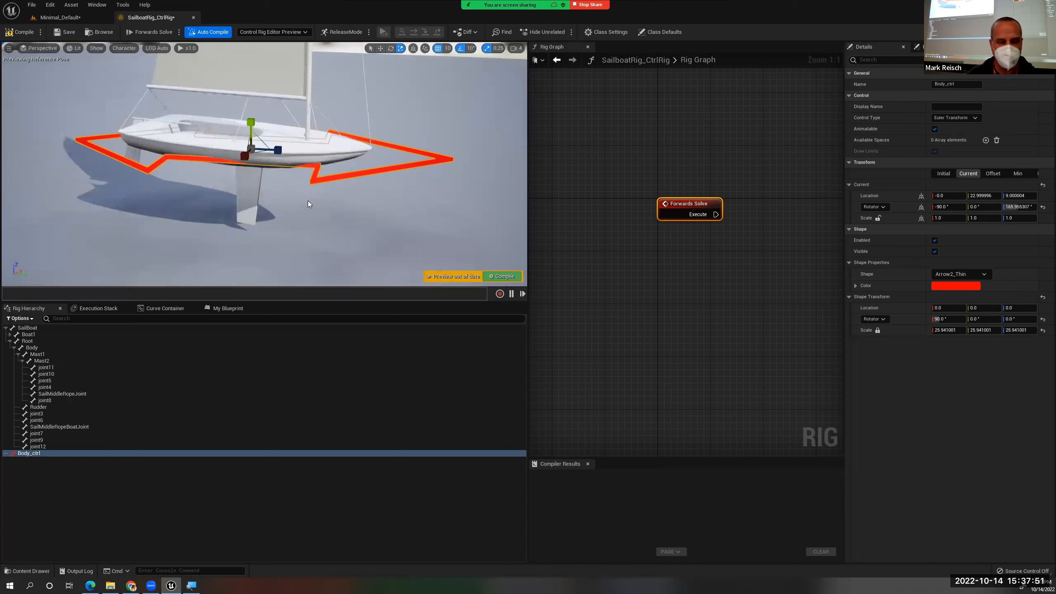
pyautogui.press('e')
pyautogui.moveTo(276, 156); pyautogui.dragTo(273, 155)
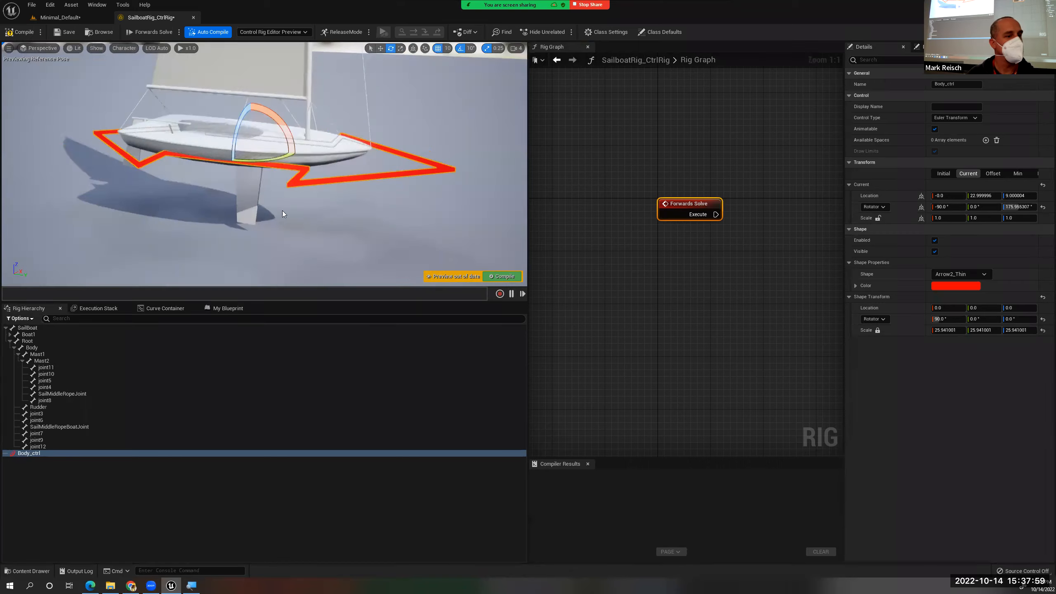
pyautogui.hotkey('ctrl', 'z')
# Look at the options for adding new elements to the Body bone and reselect Body_ctrl
pyautogui.moveTo(256, 190)
pyautogui.keyDown('alt'); pyautogui.mouseDown()
pyautogui.moveTo(266, 167)
pyautogui.moveTo(246, 194)
pyautogui.moveTo(266, 188)
pyautogui.mouseUp(); pyautogui.keyUp('alt')
pyautogui.keyDown('alt'); pyautogui.moveTo(266, 188); pyautogui.dragTo(271, 209, button='middle'); pyautogui.keyUp('alt')
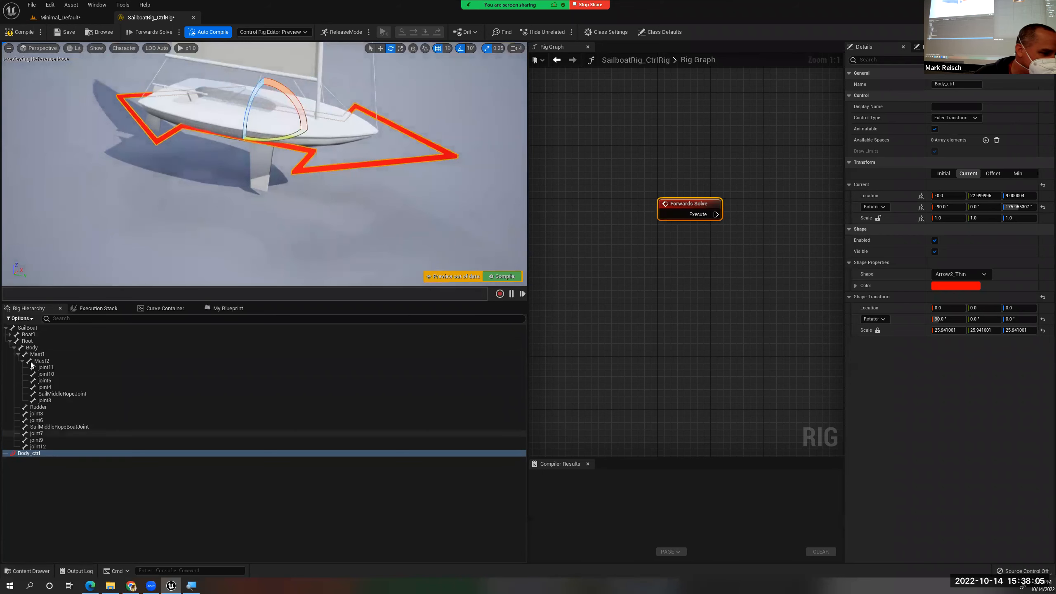
pyautogui.click(35, 348)
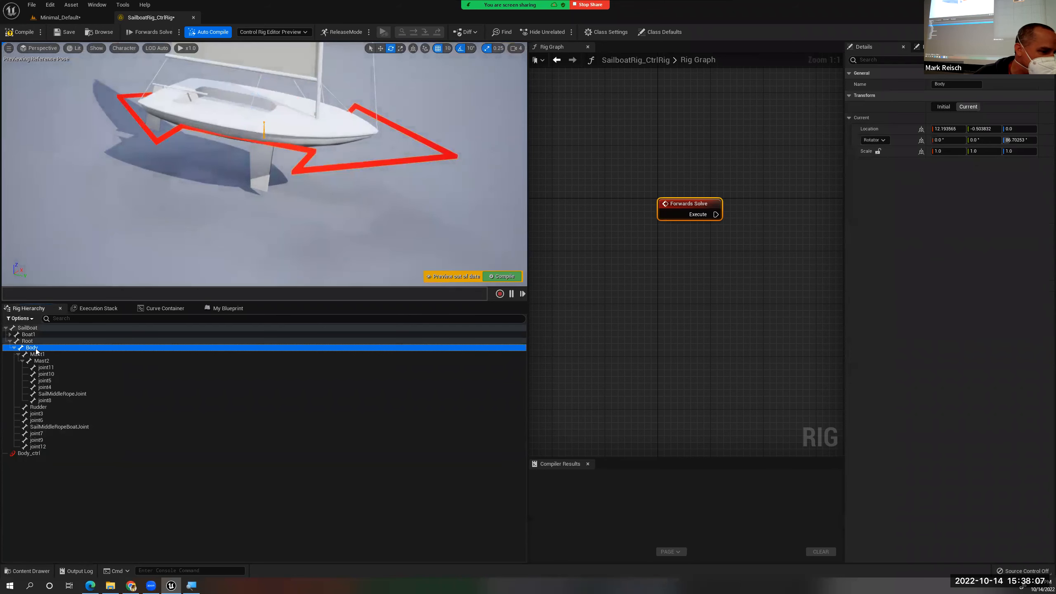
pyautogui.rightClick(36, 349)
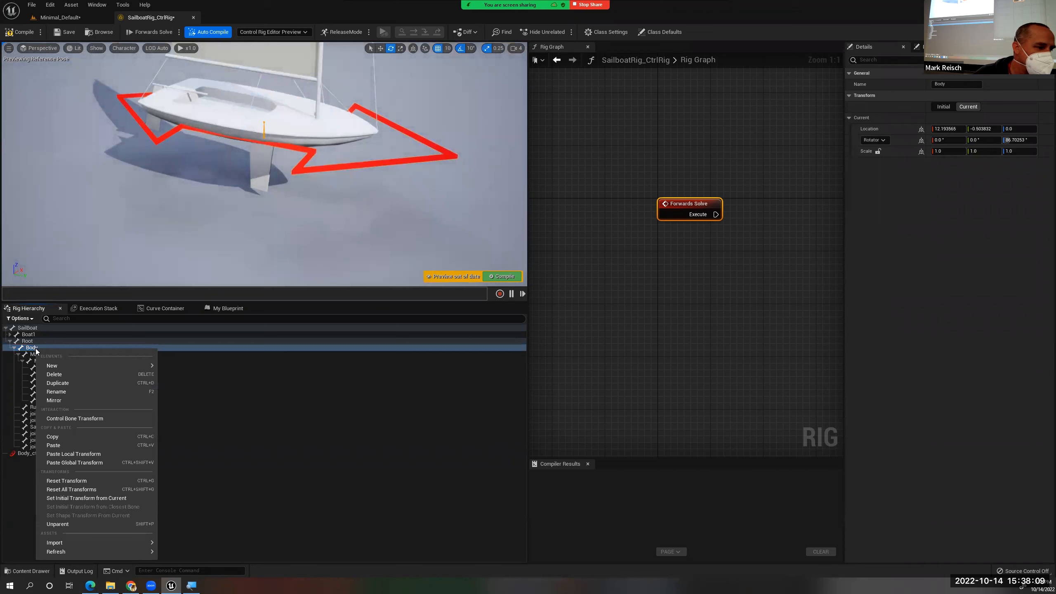
pyautogui.moveTo(52, 364)
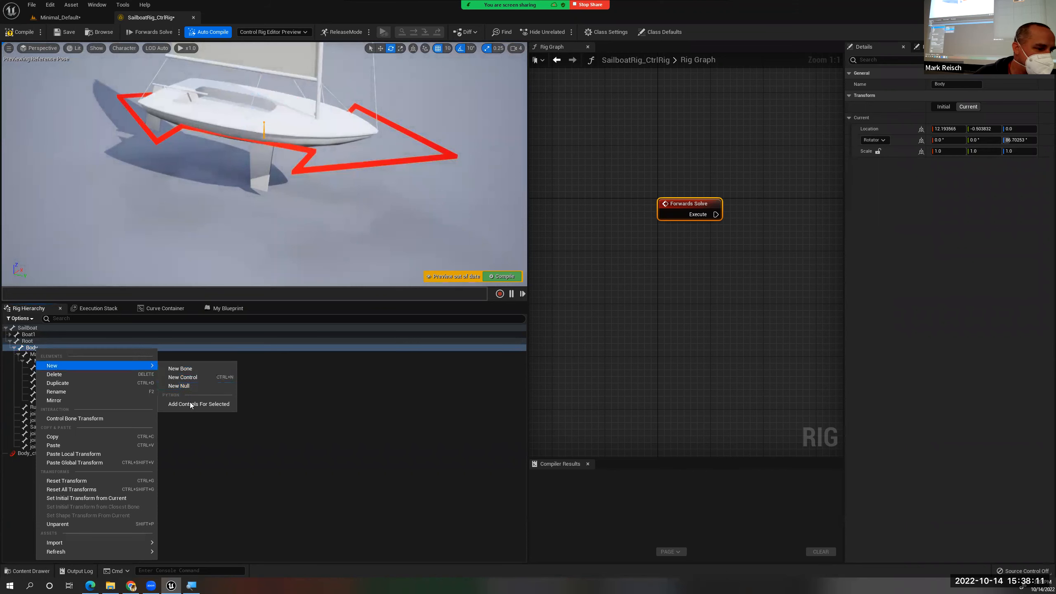
pyautogui.click(27, 453)
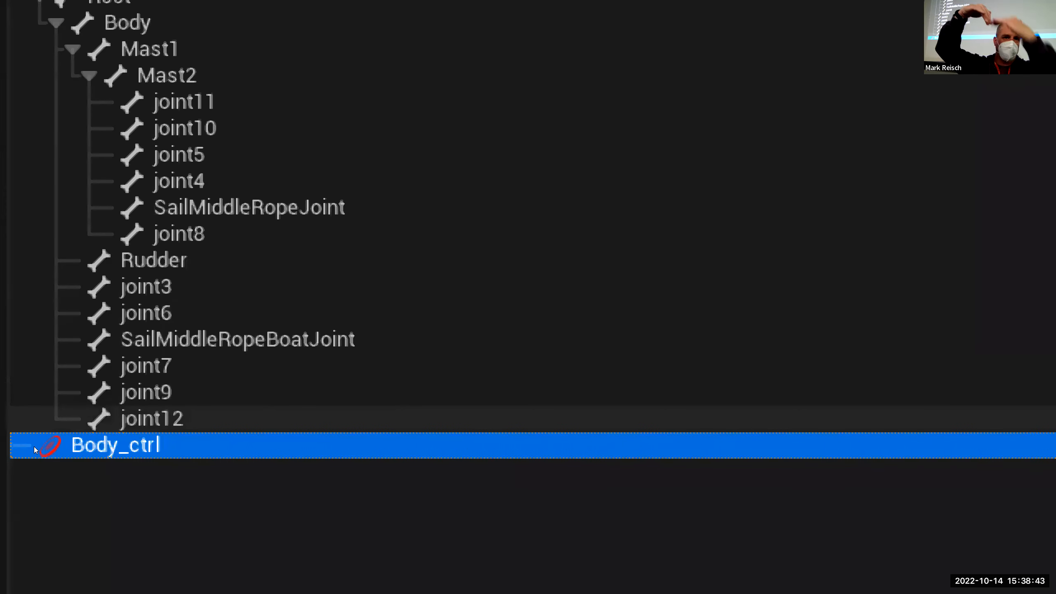
# Examine how the Body_ctrl arrow sits around the hull from several angles and distances
pyautogui.scroll(1, 48, 399)
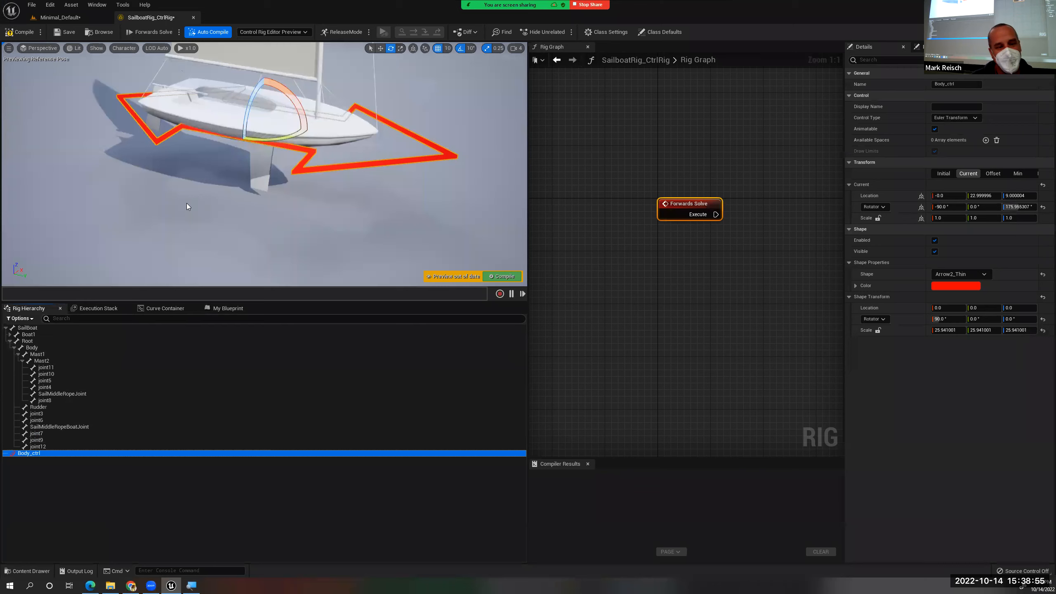
pyautogui.moveTo(197, 211)
pyautogui.keyDown('alt'); pyautogui.mouseDown()
pyautogui.moveTo(166, 223)
pyautogui.moveTo(195, 216)
pyautogui.moveTo(167, 211)
pyautogui.moveTo(191, 210)
pyautogui.moveTo(197, 196)
pyautogui.mouseUp(); pyautogui.keyUp('alt')
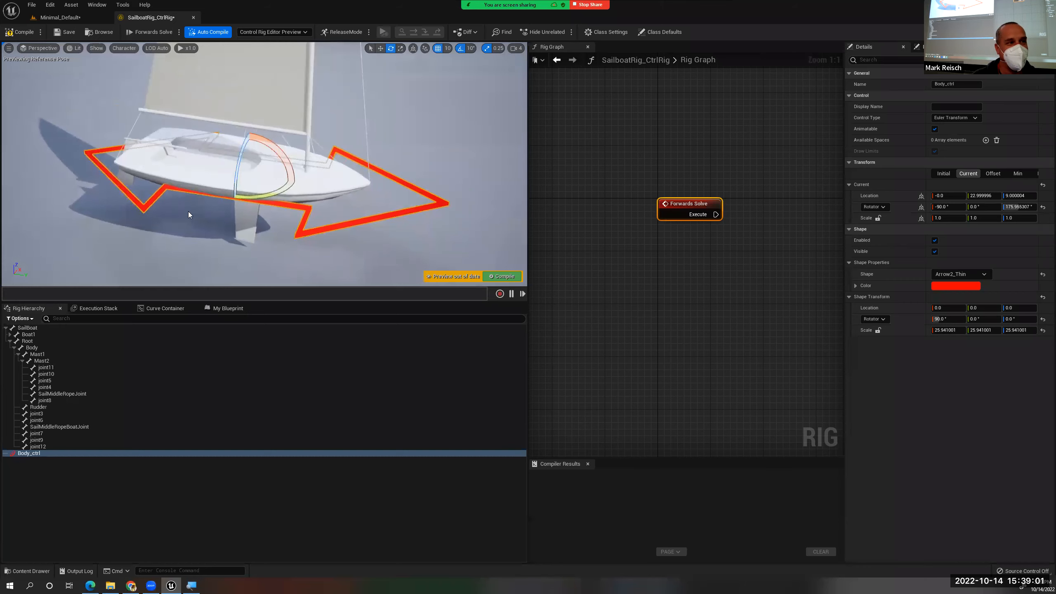
pyautogui.moveTo(184, 223); pyautogui.dragTo(185, 183, button='right')
pyautogui.keyDown('alt'); pyautogui.moveTo(186, 183); pyautogui.dragTo(210, 139, button='middle'); pyautogui.keyUp('alt')
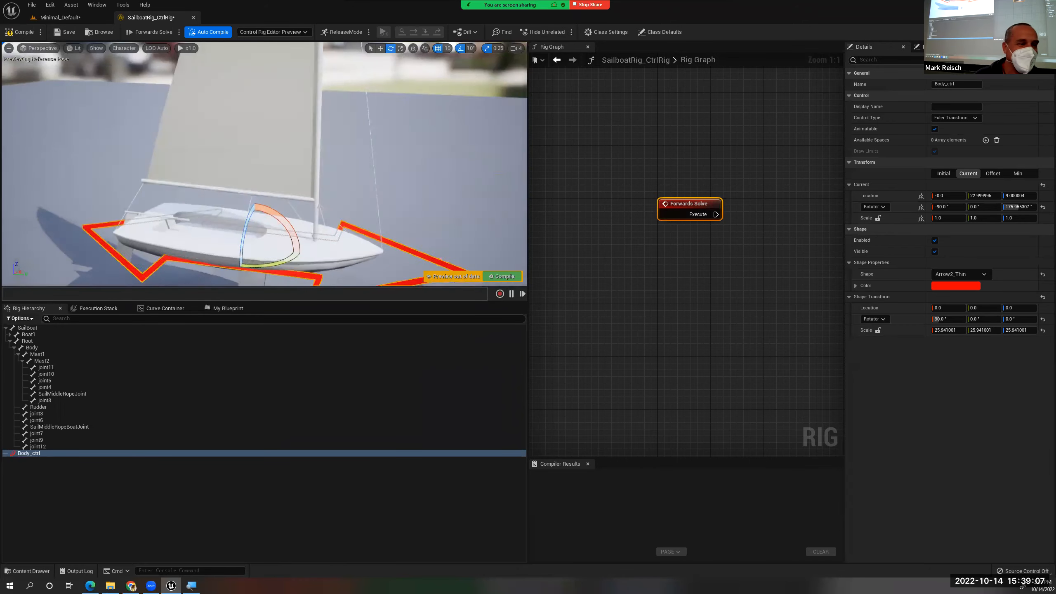
pyautogui.keyDown('alt'); pyautogui.moveTo(210, 140); pyautogui.dragTo(192, 133, button='right'); pyautogui.keyUp('alt')
pyautogui.keyDown('alt'); pyautogui.moveTo(191, 133); pyautogui.dragTo(202, 88, button='middle'); pyautogui.keyUp('alt')
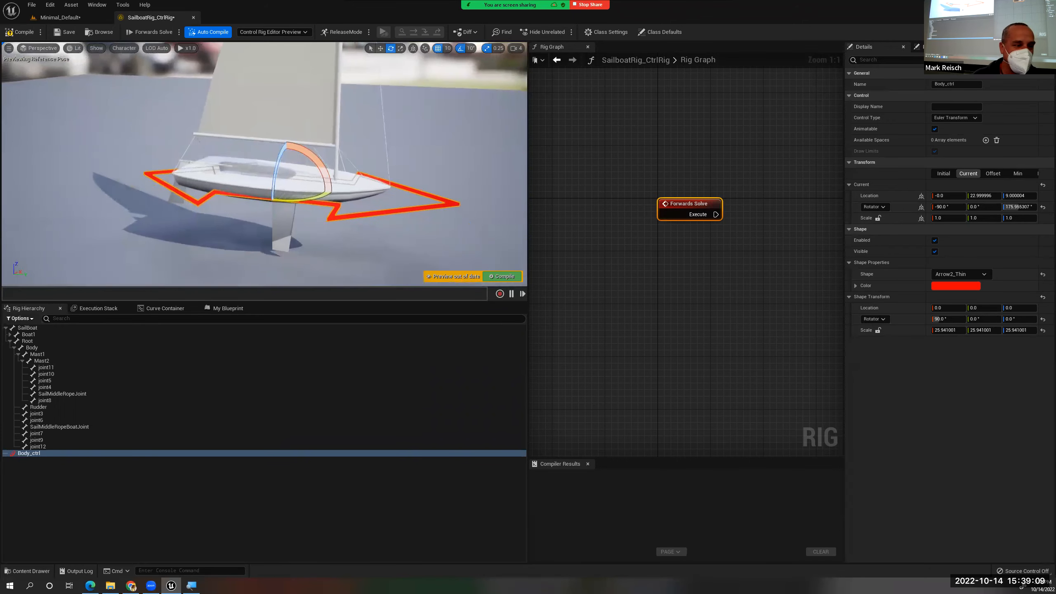
pyautogui.keyDown('alt'); pyautogui.moveTo(261, 175); pyautogui.dragTo(217, 199, button='middle'); pyautogui.keyUp('alt')
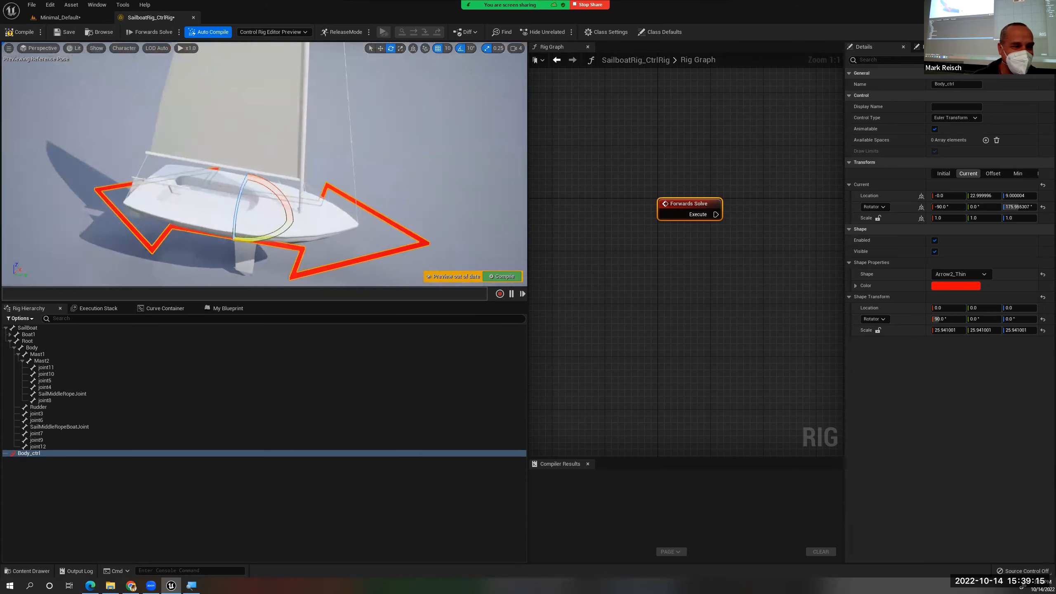
pyautogui.keyDown('alt'); pyautogui.moveTo(105, 192); pyautogui.dragTo(150, 124, button='middle'); pyautogui.keyUp('alt')
pyautogui.moveTo(149, 125); pyautogui.dragTo(145, 96, button='right')
pyautogui.keyDown('alt'); pyautogui.moveTo(144, 97); pyautogui.dragTo(153, 46, button='middle'); pyautogui.keyUp('alt')
pyautogui.moveTo(201, 184)
pyautogui.mouseDown(button='right')
pyautogui.moveTo(205, 166)
pyautogui.moveTo(201, 184)
pyautogui.mouseUp(button='right')
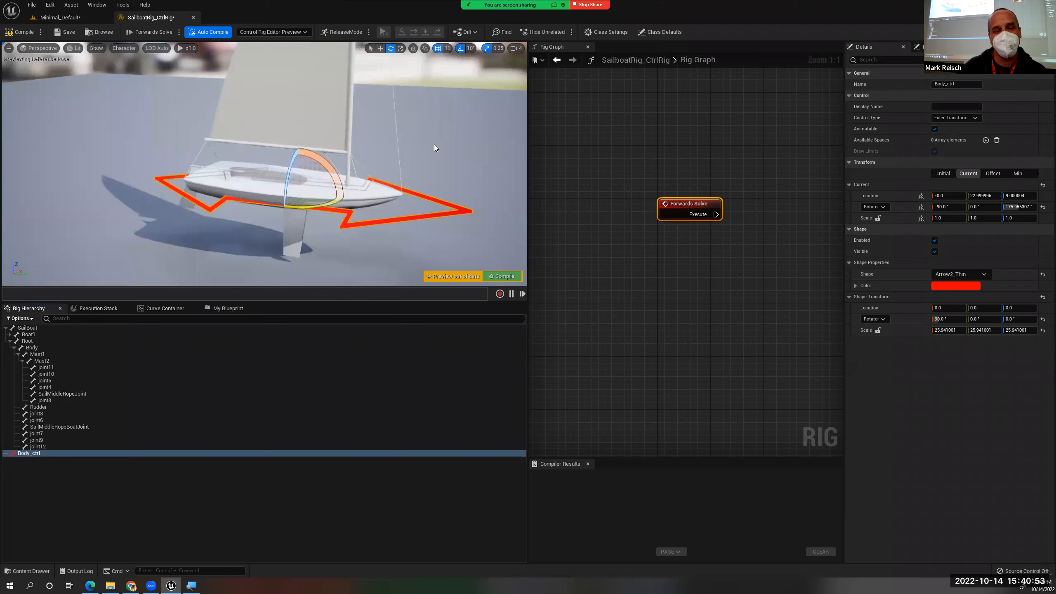
pyautogui.keyDown('alt'); pyautogui.moveTo(434, 145); pyautogui.dragTo(399, 160); pyautogui.keyUp('alt')
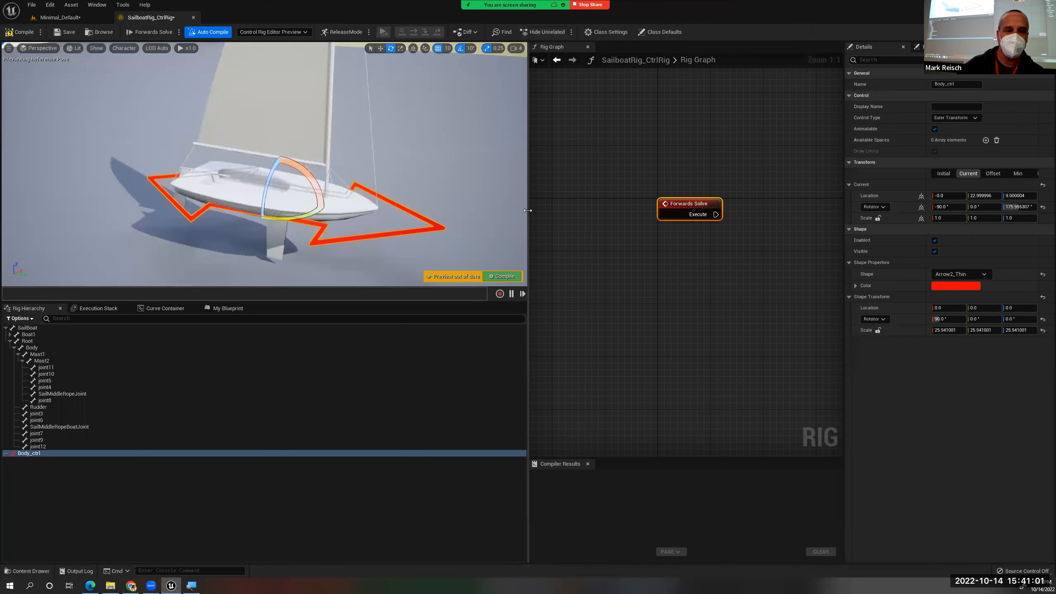
# Widen the Rig Graph area by narrowing the viewport and hierarchy, and try rotating Body_ctrl slightly
pyautogui.moveTo(527, 211); pyautogui.dragTo(492, 211)
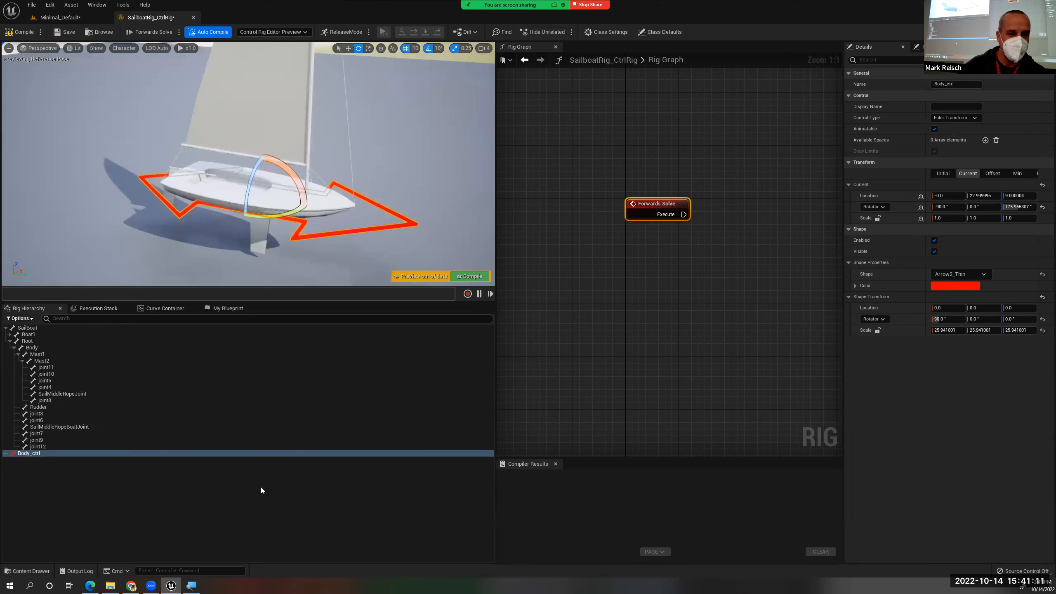
pyautogui.moveTo(494, 315); pyautogui.dragTo(417, 322)
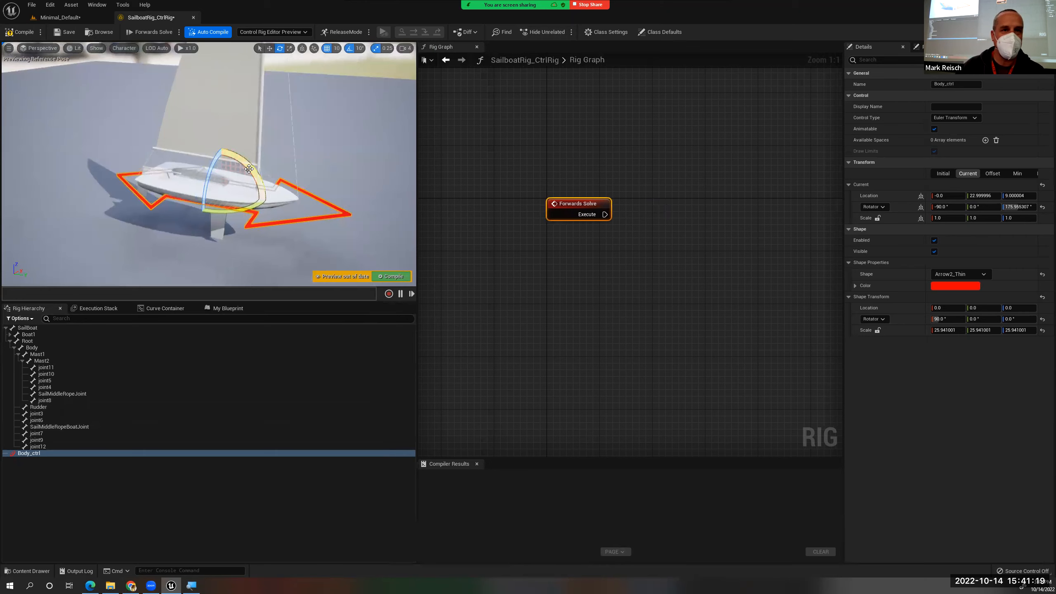
pyautogui.moveTo(249, 169)
pyautogui.mouseDown()
pyautogui.moveTo(263, 188)
pyautogui.moveTo(249, 168)
pyautogui.mouseUp()
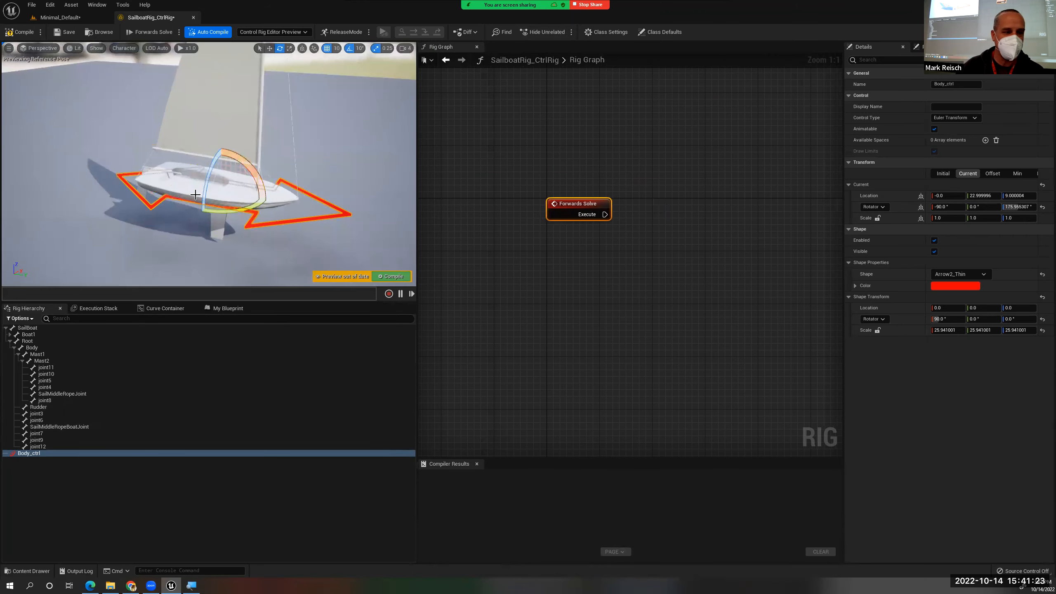
pyautogui.moveTo(228, 212)
pyautogui.mouseDown()
pyautogui.moveTo(269, 210)
pyautogui.moveTo(210, 212)
pyautogui.moveTo(245, 209)
pyautogui.moveTo(235, 210)
pyautogui.mouseUp()
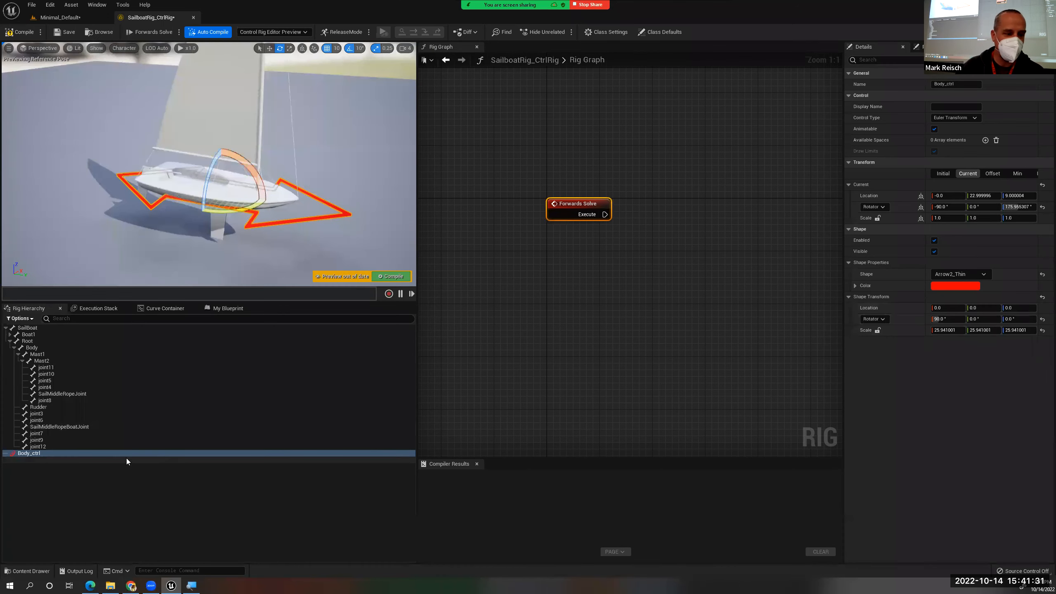
# Lock the scale proportions of Body_ctrl's shape transform
pyautogui.click(878, 331)
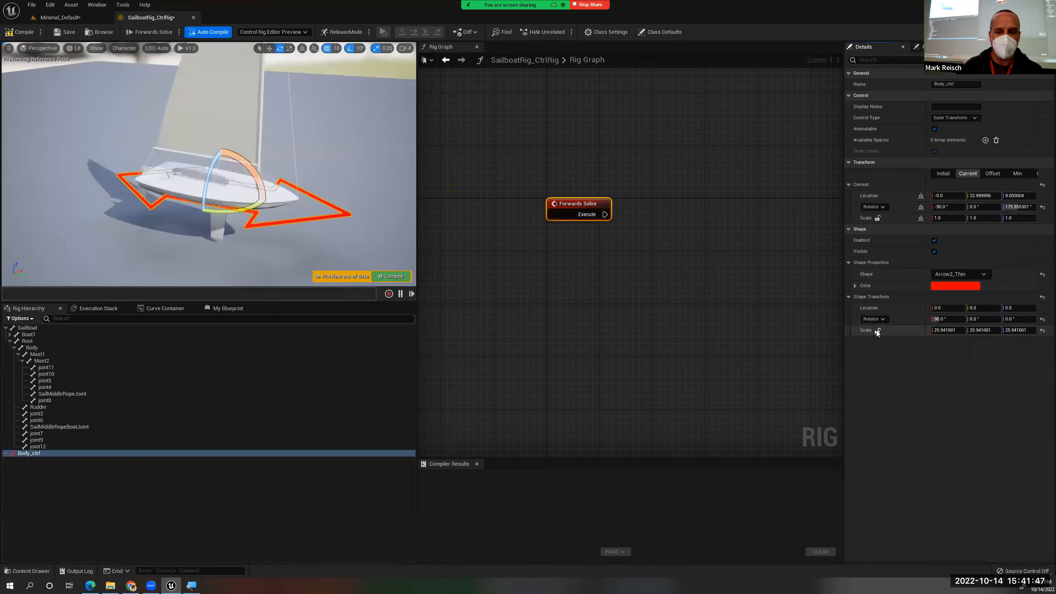
pyautogui.click(878, 330)
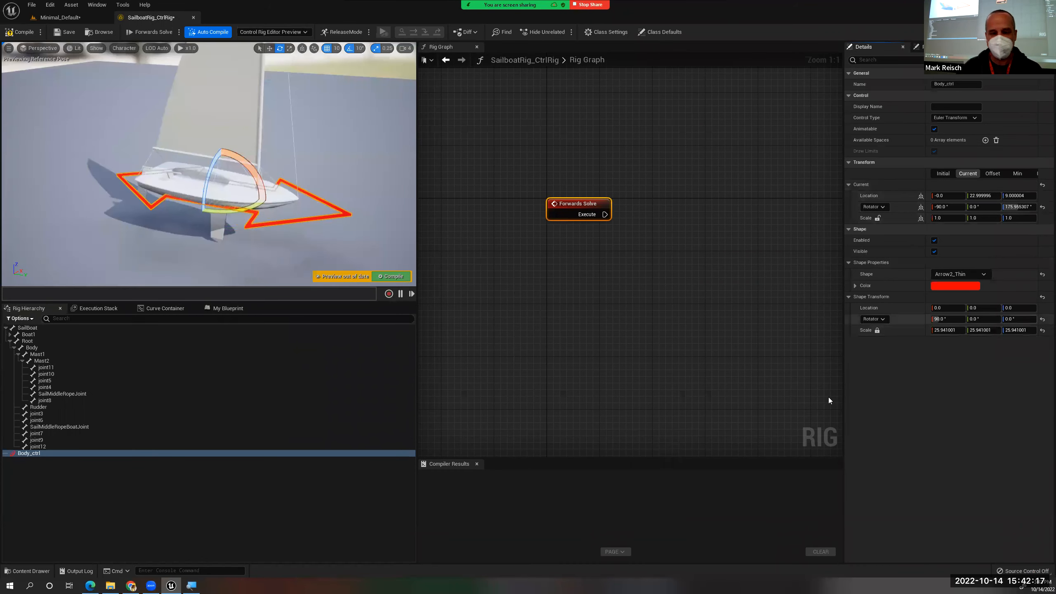
# Add a new control to the Mast1 bone in the rig hierarchy
pyautogui.moveTo(233, 210)
pyautogui.mouseDown()
pyautogui.moveTo(260, 211)
pyautogui.moveTo(233, 210)
pyautogui.moveTo(266, 229)
pyautogui.moveTo(245, 258)
pyautogui.moveTo(204, 266)
pyautogui.moveTo(179, 254)
pyautogui.moveTo(170, 192)
pyautogui.moveTo(220, 204)
pyautogui.moveTo(241, 250)
pyautogui.moveTo(195, 213)
pyautogui.moveTo(217, 237)
pyautogui.moveTo(238, 206)
pyautogui.mouseUp()
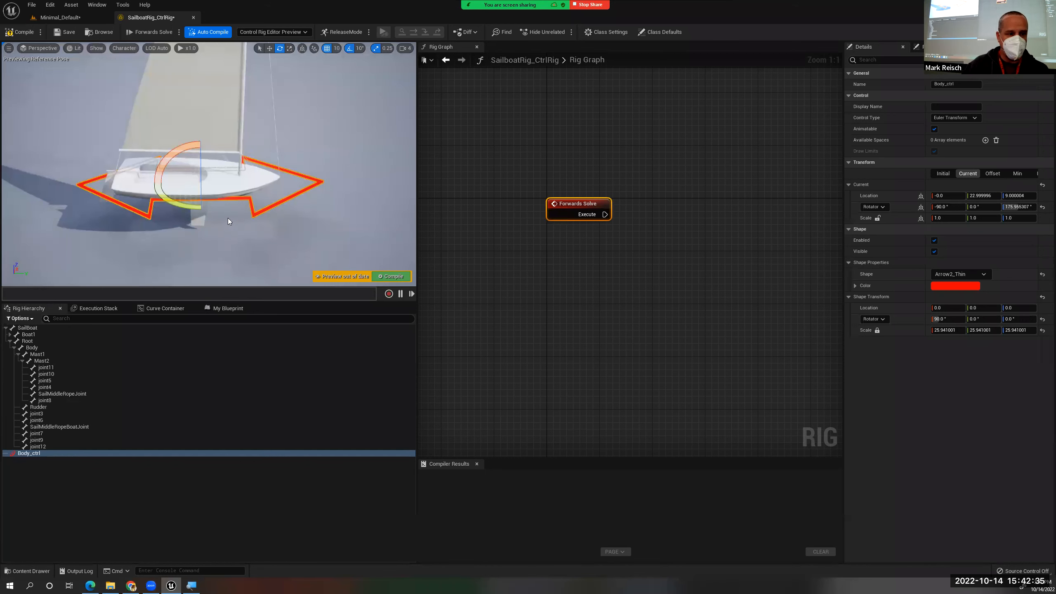
pyautogui.keyDown('alt'); pyautogui.moveTo(246, 111); pyautogui.dragTo(241, 83); pyautogui.keyUp('alt')
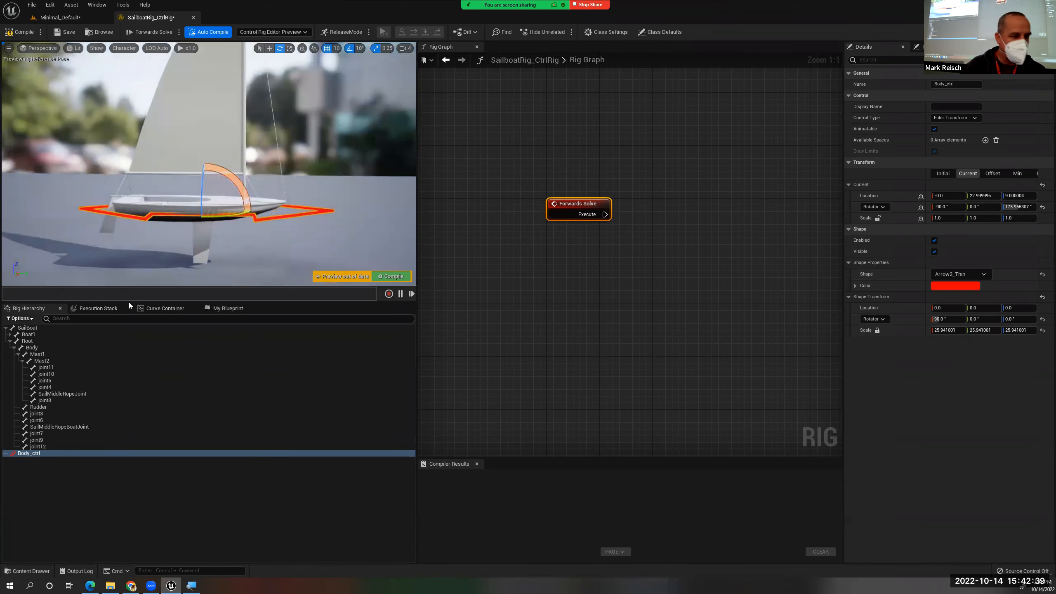
pyautogui.click(42, 361)
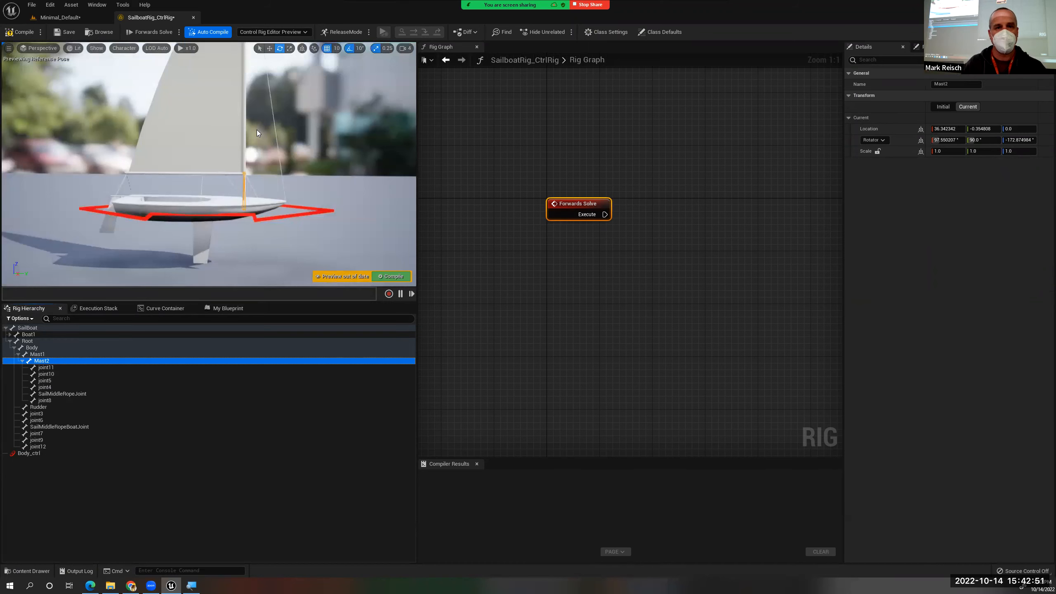
pyautogui.click(40, 354)
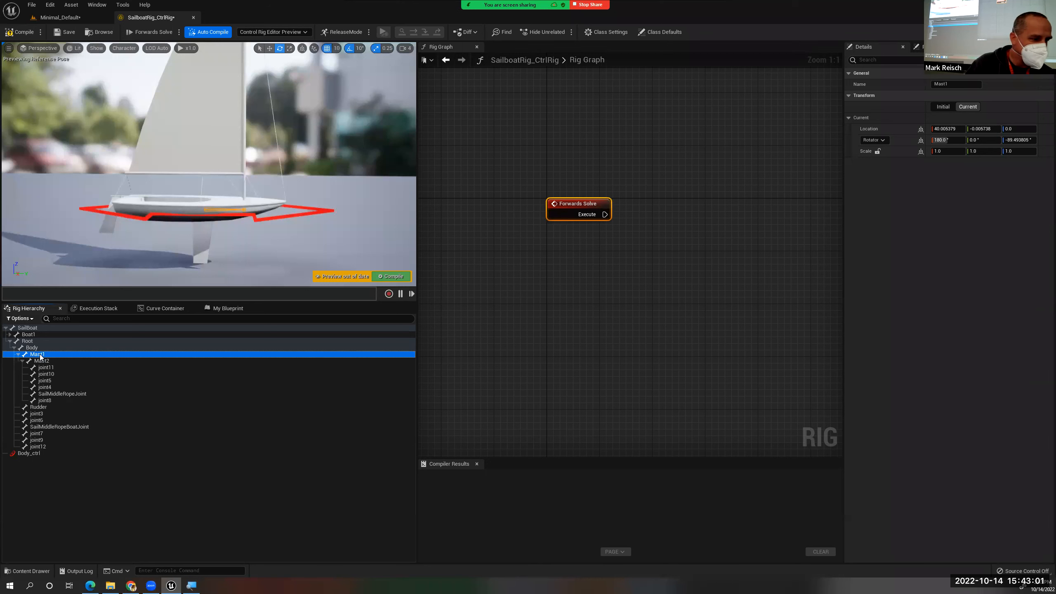
pyautogui.rightClick(39, 354)
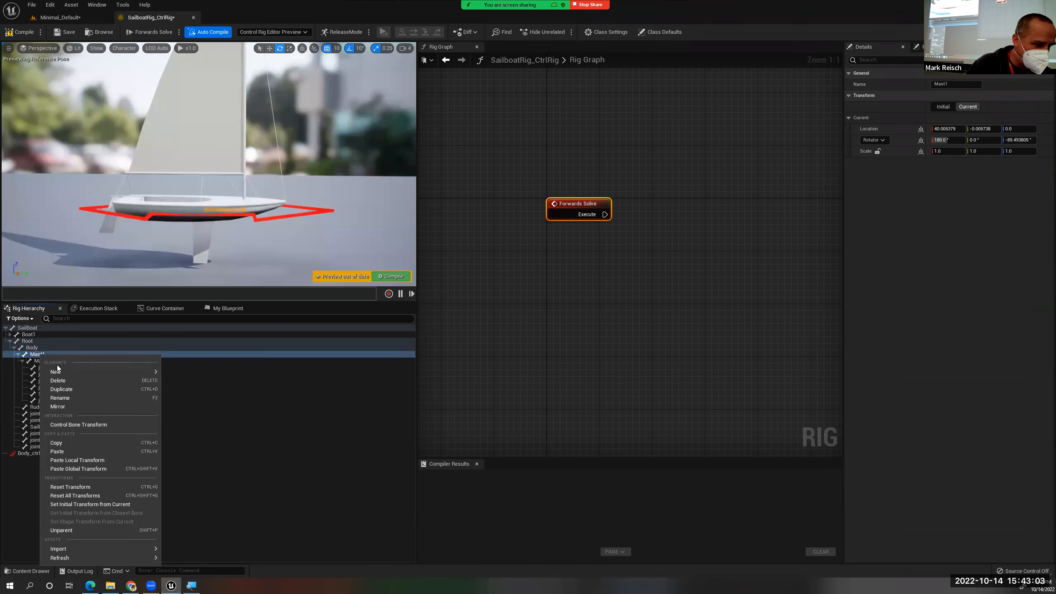
pyautogui.moveTo(59, 371)
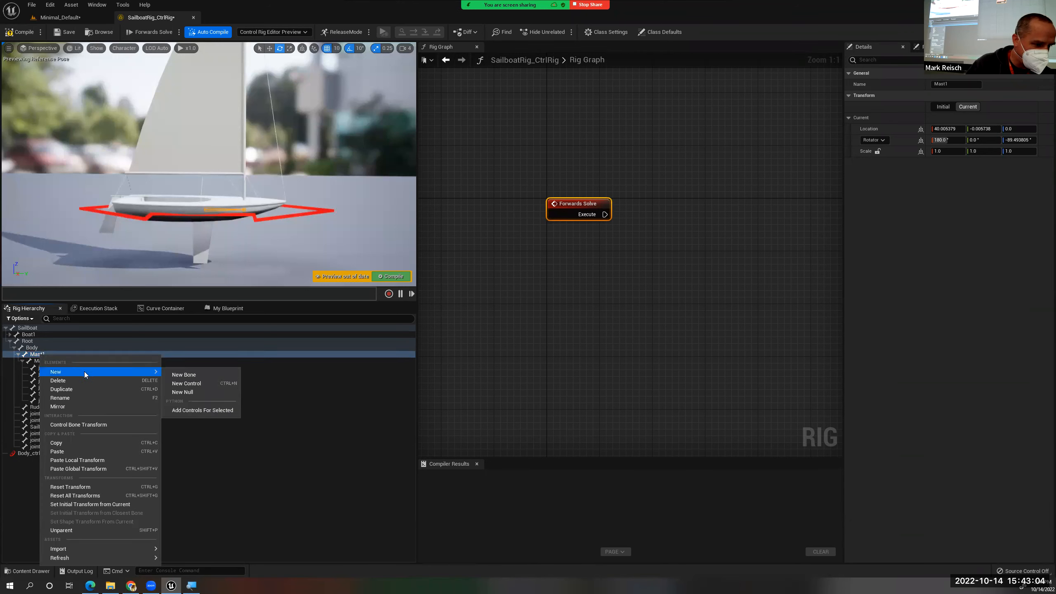
pyautogui.click(199, 385)
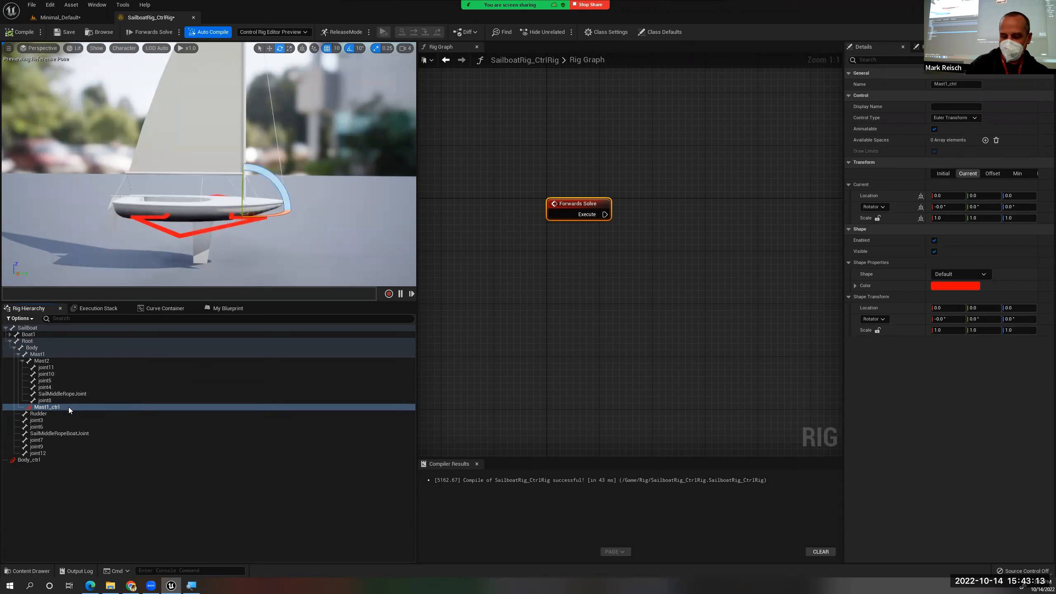
# Unparent Mast1_ctrl from the Mast1 bone and make it a child of Body_ctrl
pyautogui.hotkey('shift', 'p')
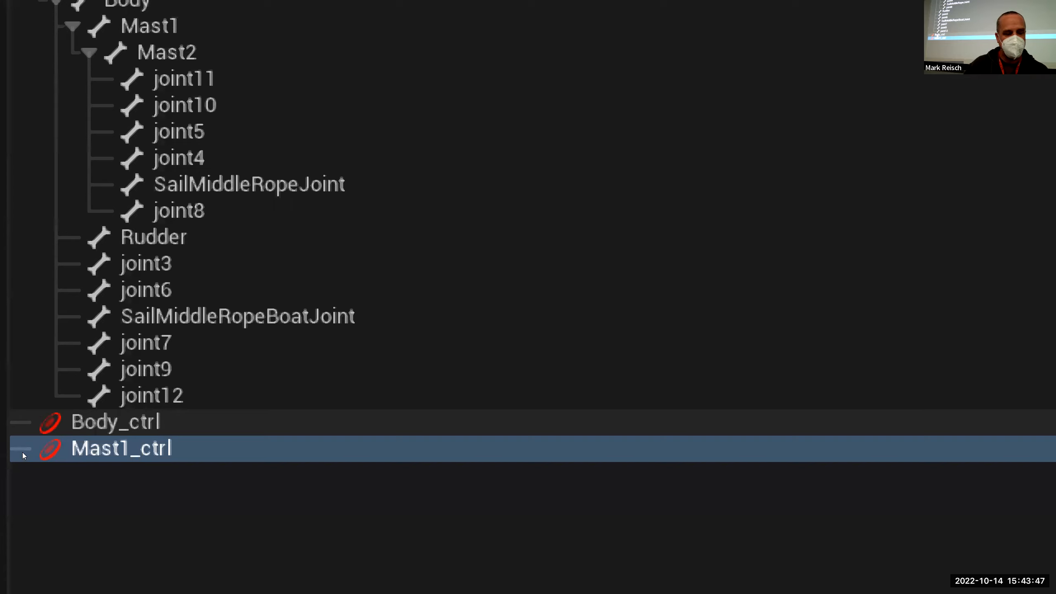
pyautogui.press('Up')
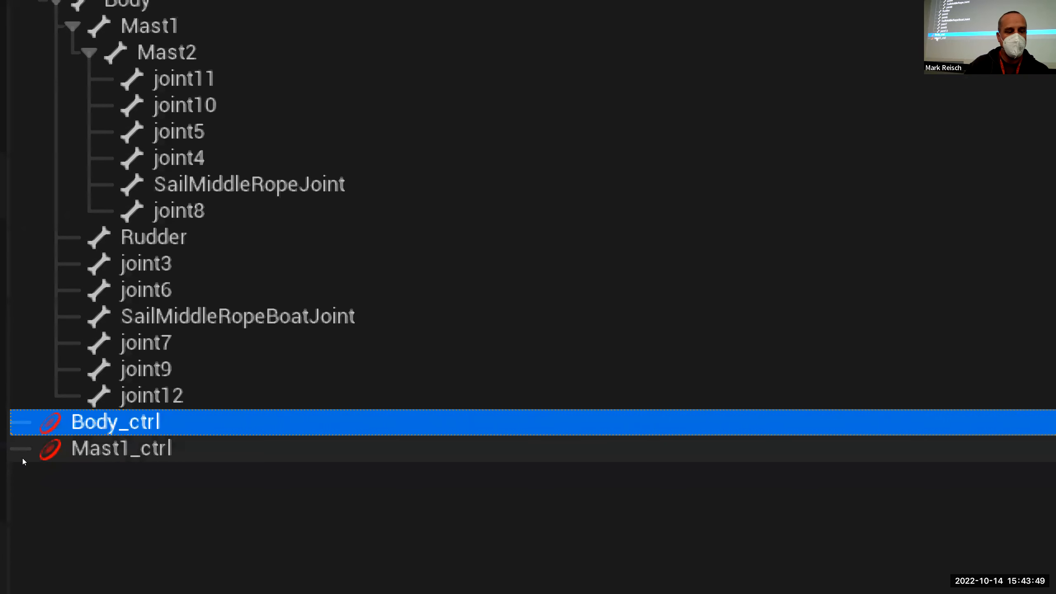
pyautogui.press('Down')
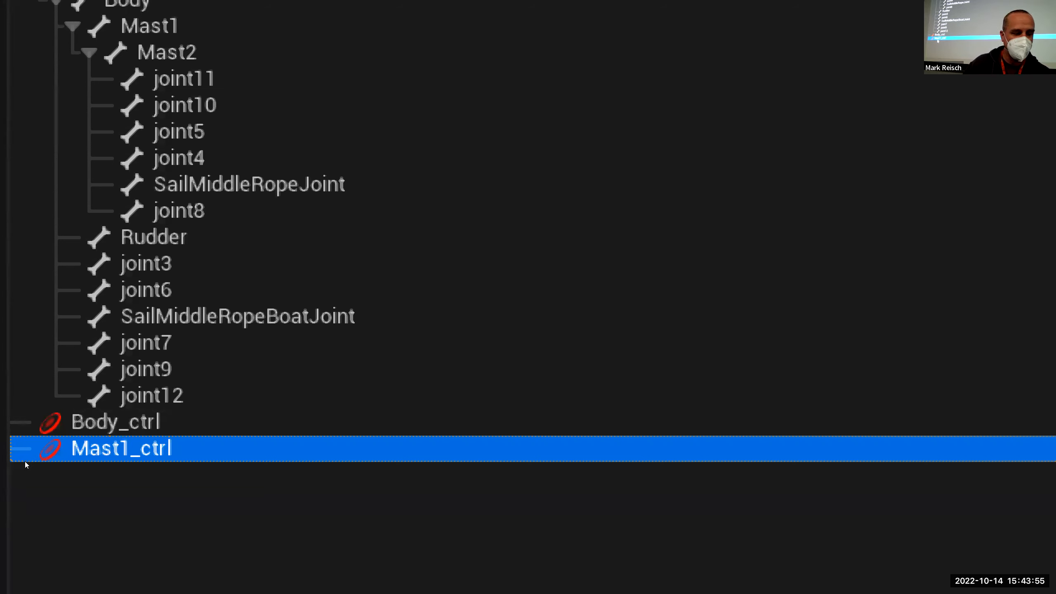
pyautogui.moveTo(26, 458); pyautogui.dragTo(29, 457, button='middle')
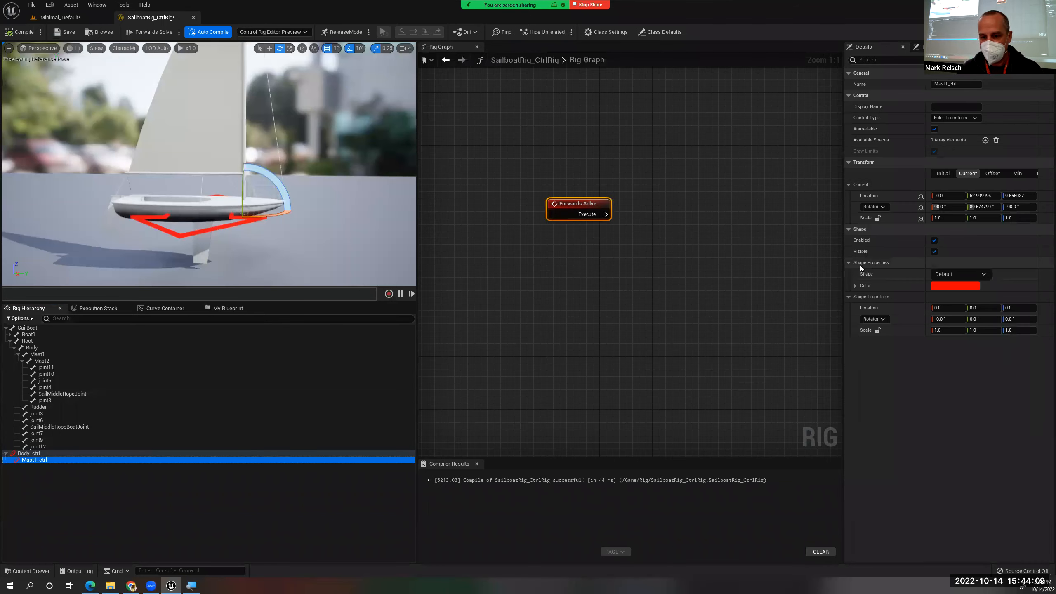
# Change the shape of Mast1_ctrl to HalfCircle_Thin
pyautogui.click(937, 274)
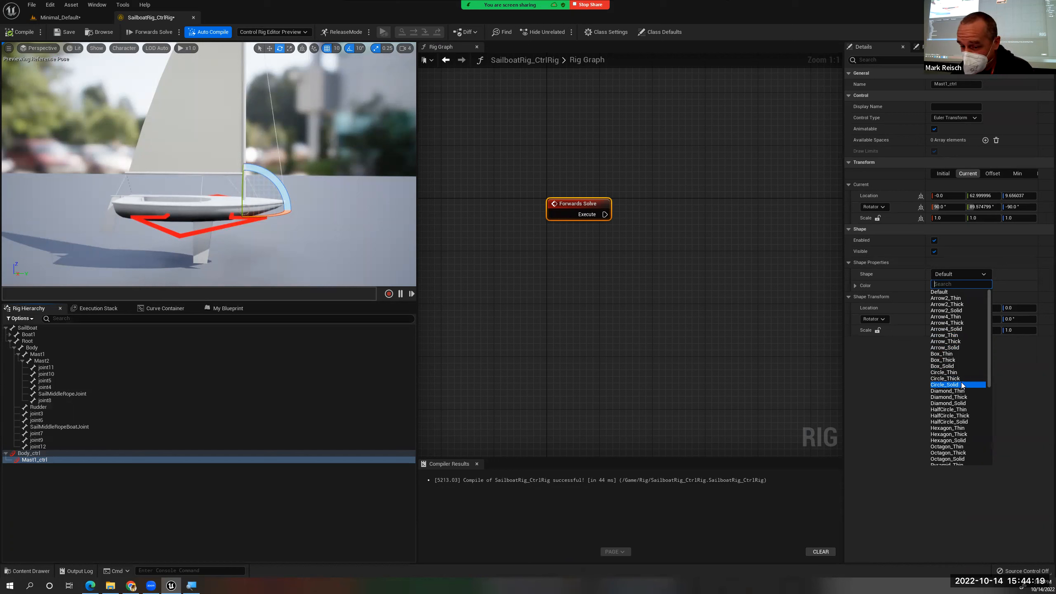
pyautogui.scroll(-3, 961, 385)
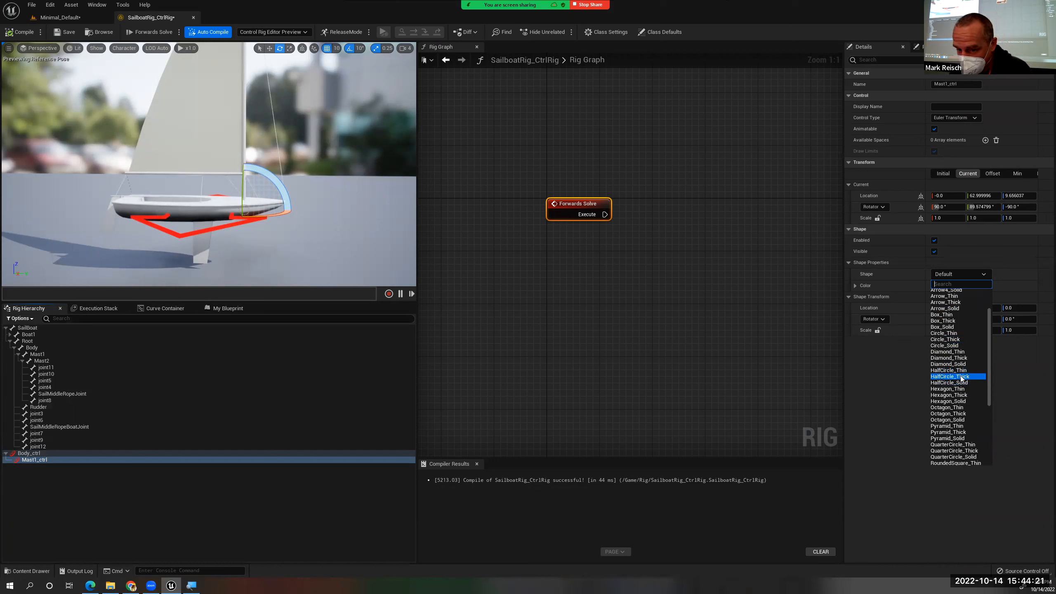
pyautogui.click(956, 370)
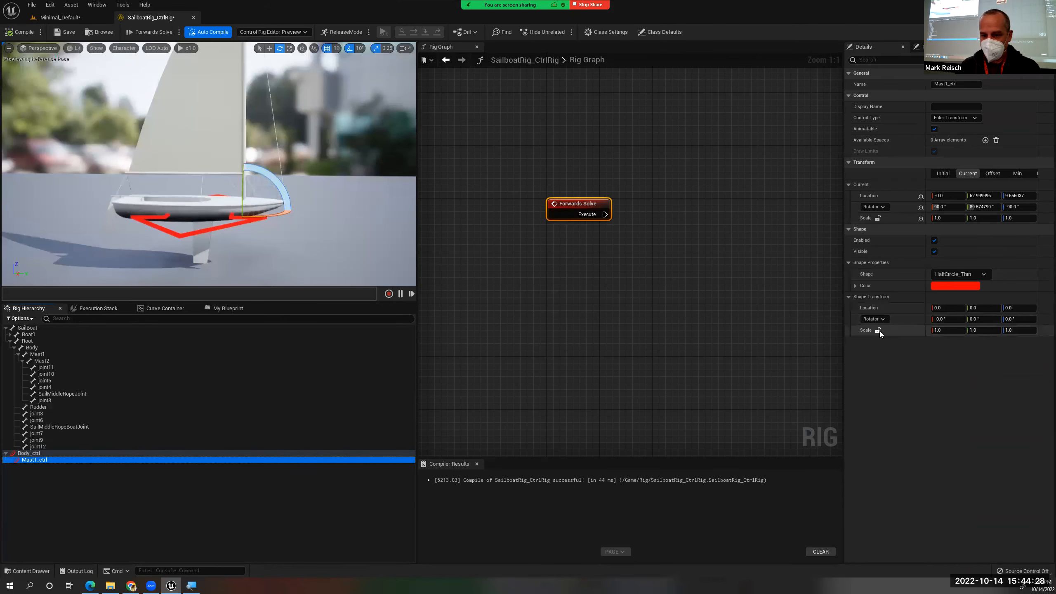
# Lock the scale proportions of Mast1_ctrl's shape transform and enlarge the half circle uniformly to about 4.785
pyautogui.click(878, 330)
pyautogui.moveTo(943, 331); pyautogui.dragTo(975, 331)
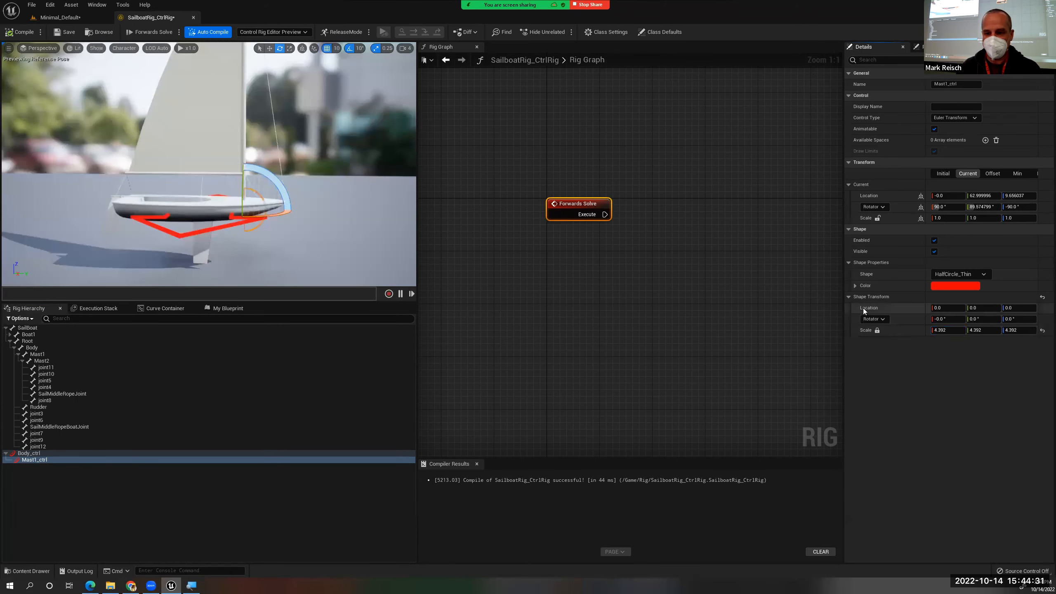
pyautogui.moveTo(936, 330); pyautogui.dragTo(937, 330)
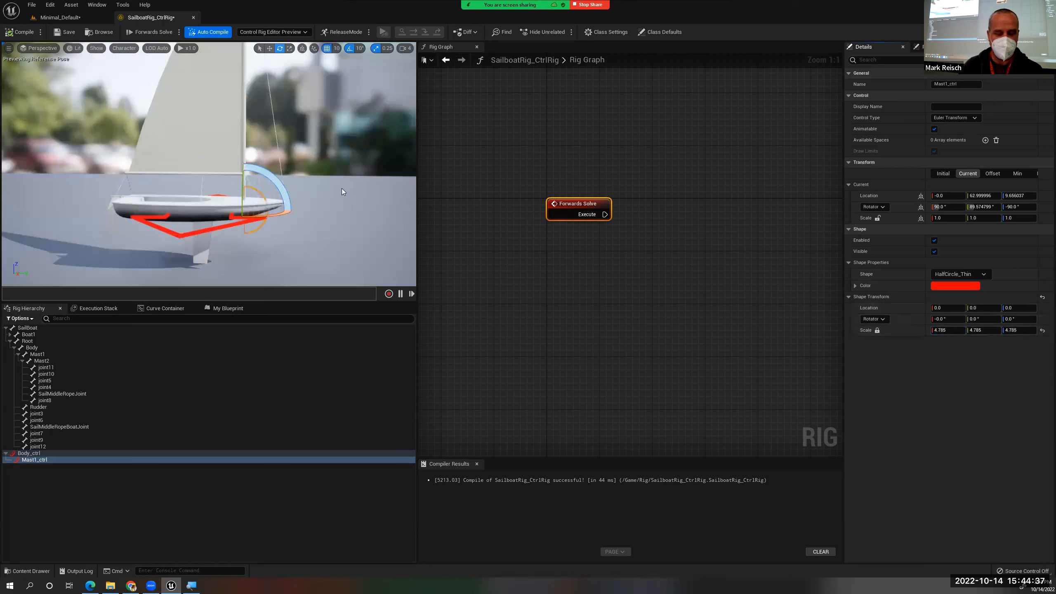
pyautogui.keyDown('alt'); pyautogui.moveTo(339, 186); pyautogui.dragTo(358, 137); pyautogui.keyUp('alt')
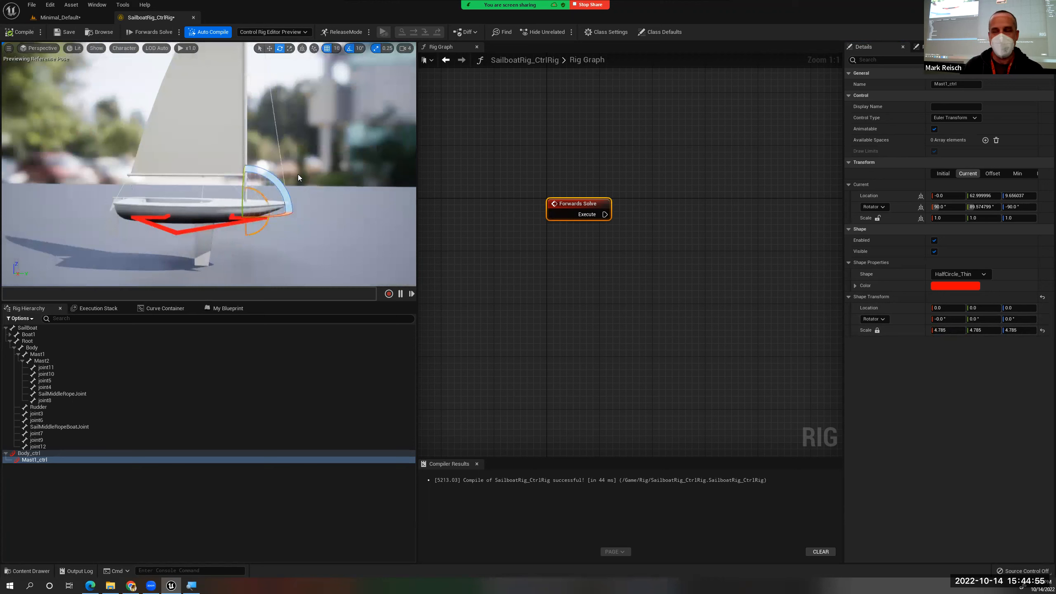
# Move Mast1_ctrl up along the mast to a height of about 46.5, level with the boom
pyautogui.press('w')
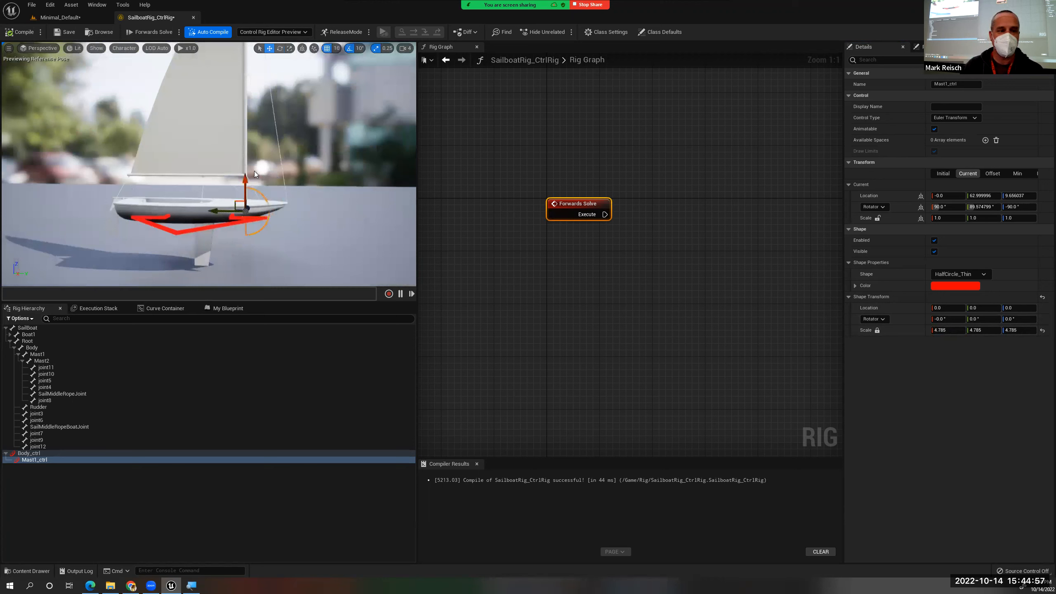
pyautogui.moveTo(245, 178); pyautogui.dragTo(252, 141)
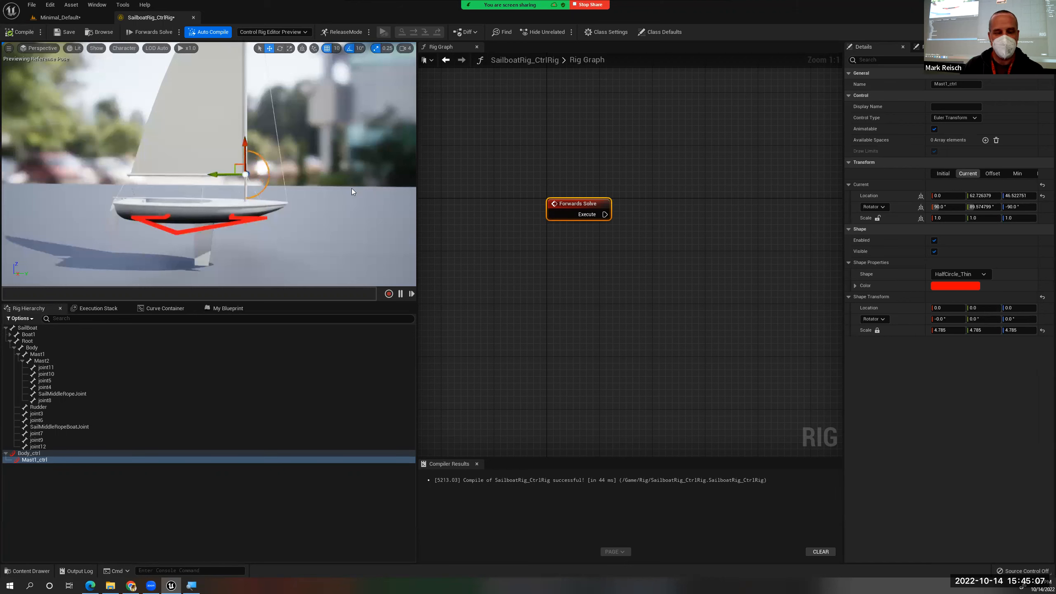
pyautogui.keyDown('alt'); pyautogui.moveTo(342, 191); pyautogui.dragTo(208, 193); pyautogui.keyUp('alt')
pyautogui.keyDown('alt'); pyautogui.moveTo(251, 148); pyautogui.dragTo(347, 179); pyautogui.keyUp('alt')
pyautogui.keyDown('alt'); pyautogui.moveTo(292, 159); pyautogui.dragTo(272, 168); pyautogui.keyUp('alt')
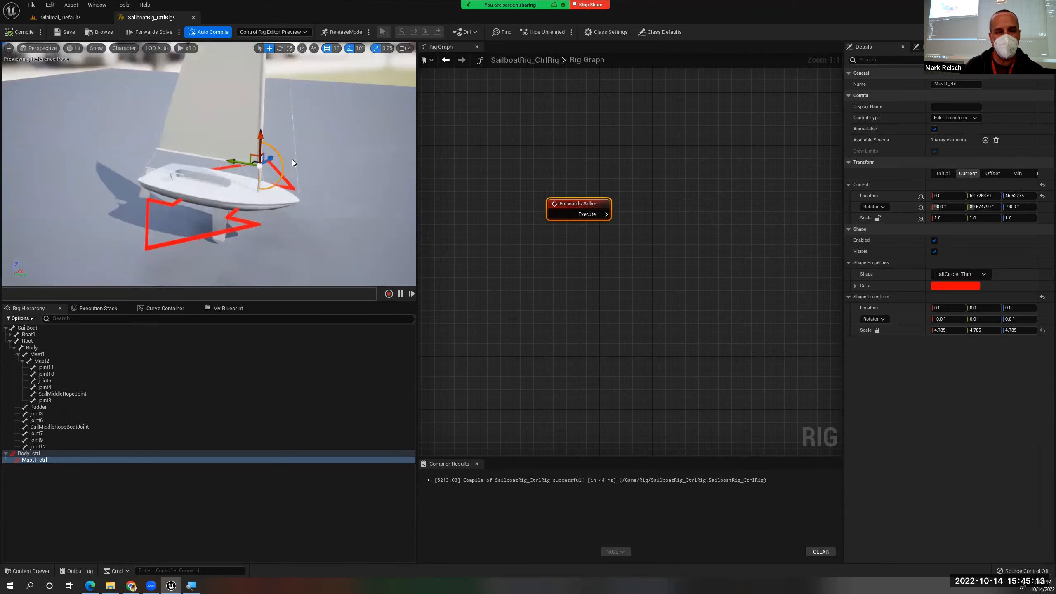
# Rotate Mast1_ctrl about 90 degrees so its half circle lies flat around the mast, and deselect it
pyautogui.press('e')
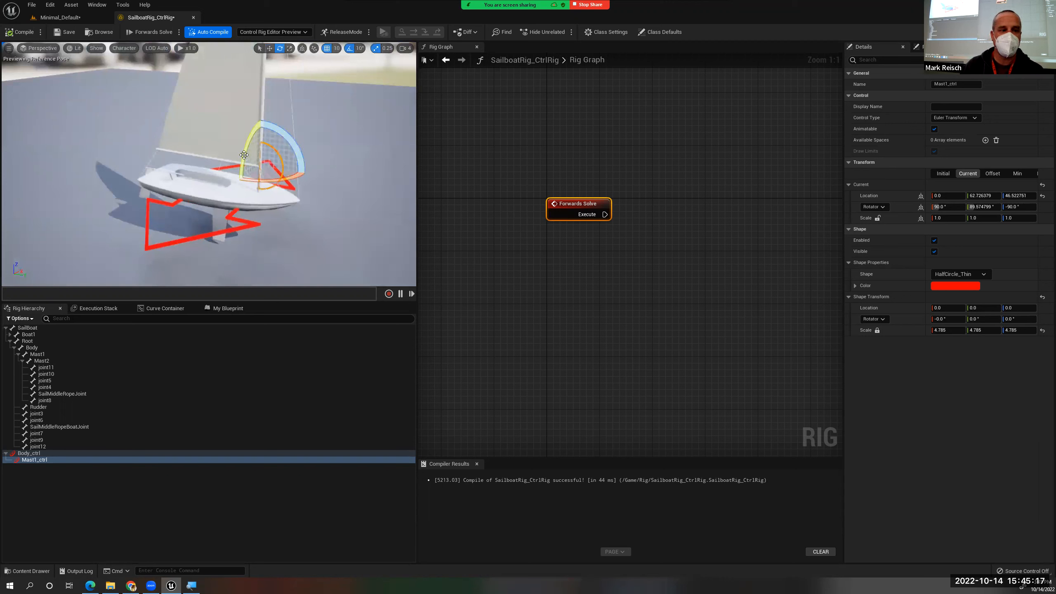
pyautogui.moveTo(245, 155); pyautogui.dragTo(281, 156)
pyautogui.keyDown('alt'); pyautogui.moveTo(298, 236); pyautogui.dragTo(318, 191); pyautogui.keyUp('alt')
pyautogui.click(330, 181)
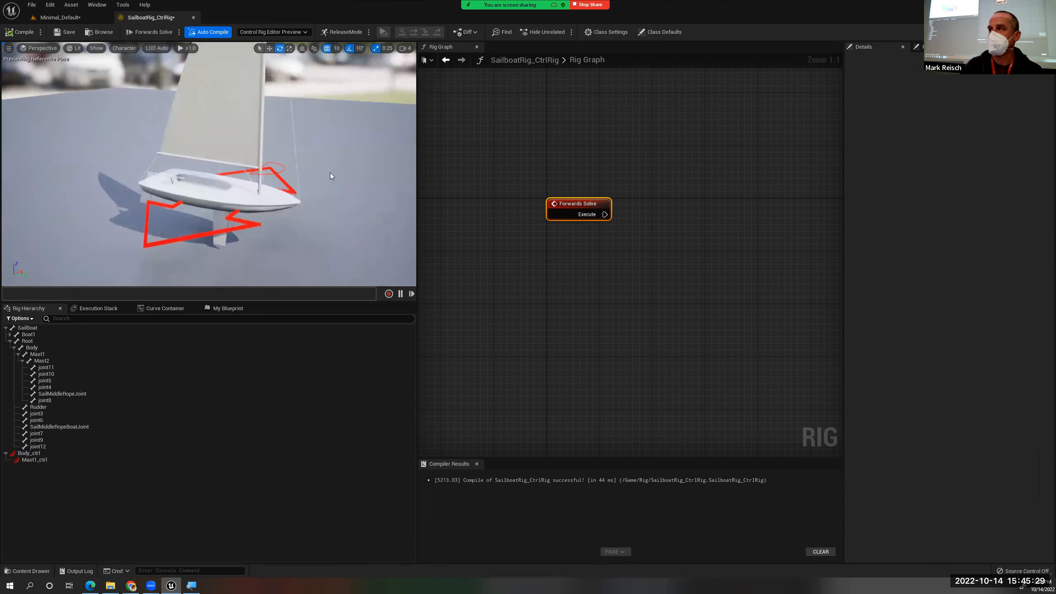
# Examine the mast control's placement relative to the mast, boom and hull from several angles and distances
pyautogui.keyDown('alt'); pyautogui.moveTo(283, 198); pyautogui.dragTo(273, 177, button='middle'); pyautogui.keyUp('alt')
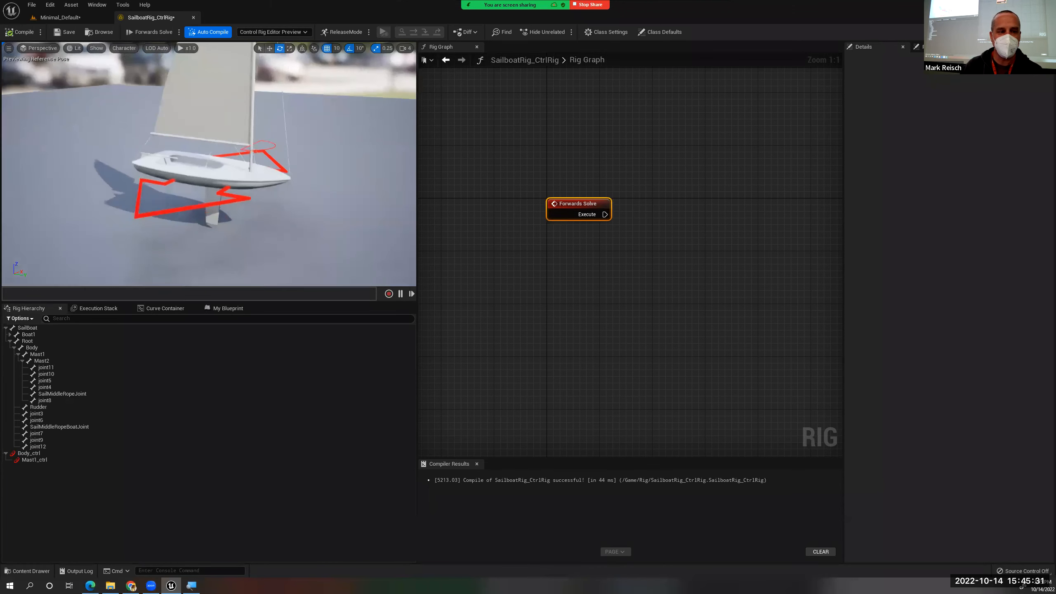
pyautogui.moveTo(310, 179)
pyautogui.keyDown('alt'); pyautogui.mouseDown()
pyautogui.moveTo(303, 192)
pyautogui.moveTo(309, 179)
pyautogui.mouseUp(); pyautogui.keyUp('alt')
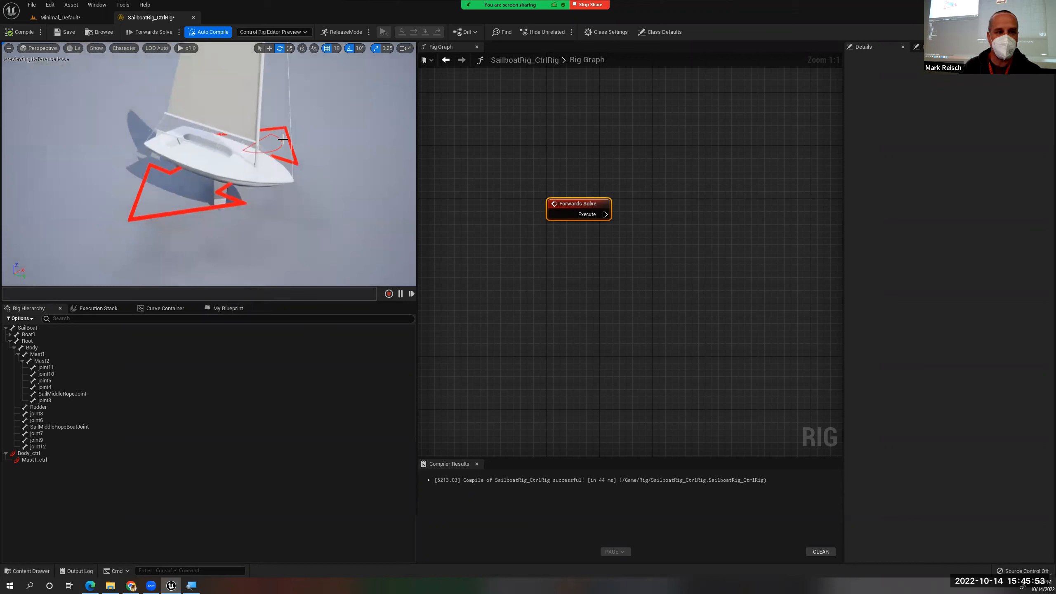
pyautogui.moveTo(263, 133)
pyautogui.mouseDown(button='middle')
pyautogui.moveTo(305, 166)
pyautogui.moveTo(262, 140)
pyautogui.mouseUp(button='middle')
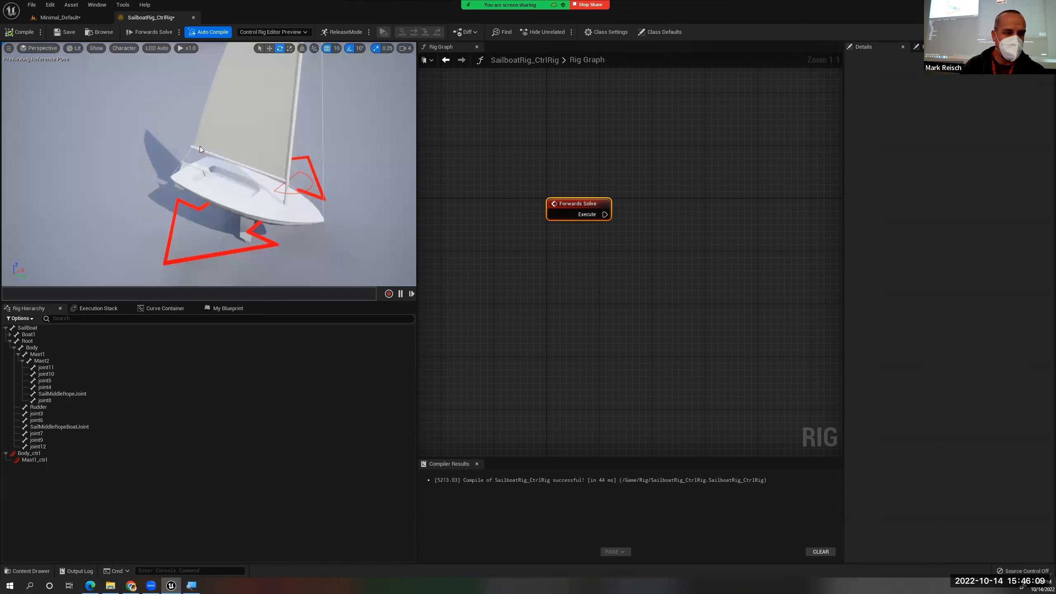
pyautogui.moveTo(294, 188)
pyautogui.keyDown('alt'); pyautogui.mouseDown()
pyautogui.moveTo(295, 141)
pyautogui.moveTo(266, 139)
pyautogui.moveTo(291, 108)
pyautogui.moveTo(258, 153)
pyautogui.moveTo(294, 183)
pyautogui.mouseUp(); pyautogui.keyUp('alt')
pyautogui.scroll(5, 294, 183)
pyautogui.moveTo(294, 183)
pyautogui.keyDown('alt'); pyautogui.mouseDown(button='middle')
pyautogui.moveTo(246, 161)
pyautogui.moveTo(212, 189)
pyautogui.moveTo(290, 184)
pyautogui.mouseUp(button='middle'); pyautogui.keyUp('alt')
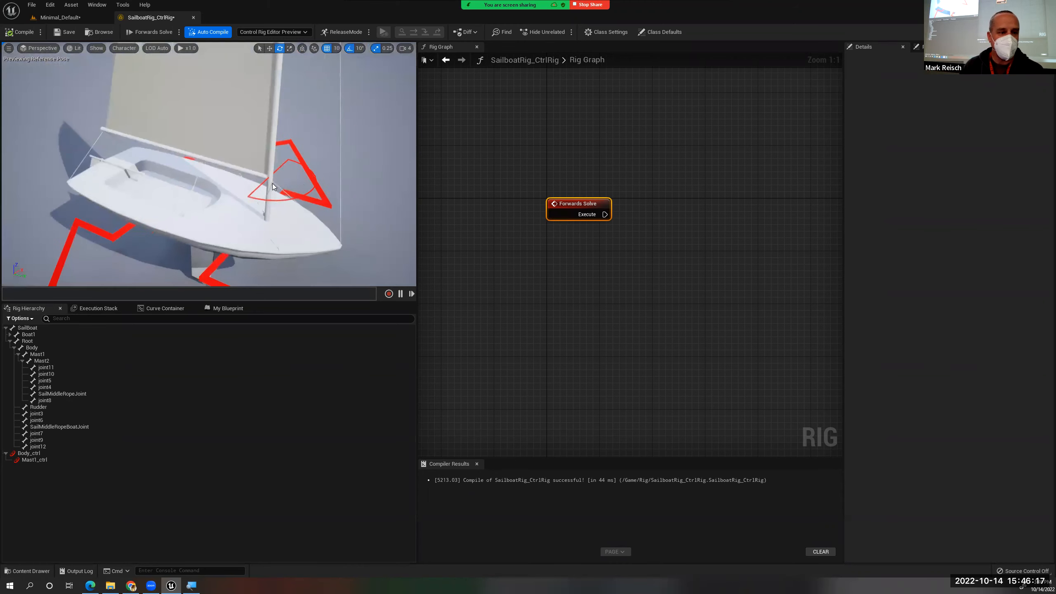
pyautogui.scroll(4, 272, 184)
pyautogui.scroll(-6, 272, 184)
pyautogui.keyDown('alt'); pyautogui.moveTo(287, 184); pyautogui.dragTo(250, 271); pyautogui.keyUp('alt')
# Test rotating Body_ctrl 90 degrees with Mast1_ctrl as its child, and undo the rotation
pyautogui.click(217, 225)
pyautogui.moveTo(183, 217)
pyautogui.keyDown('alt'); pyautogui.mouseDown()
pyautogui.moveTo(216, 210)
pyautogui.moveTo(181, 204)
pyautogui.mouseUp(); pyautogui.keyUp('alt')
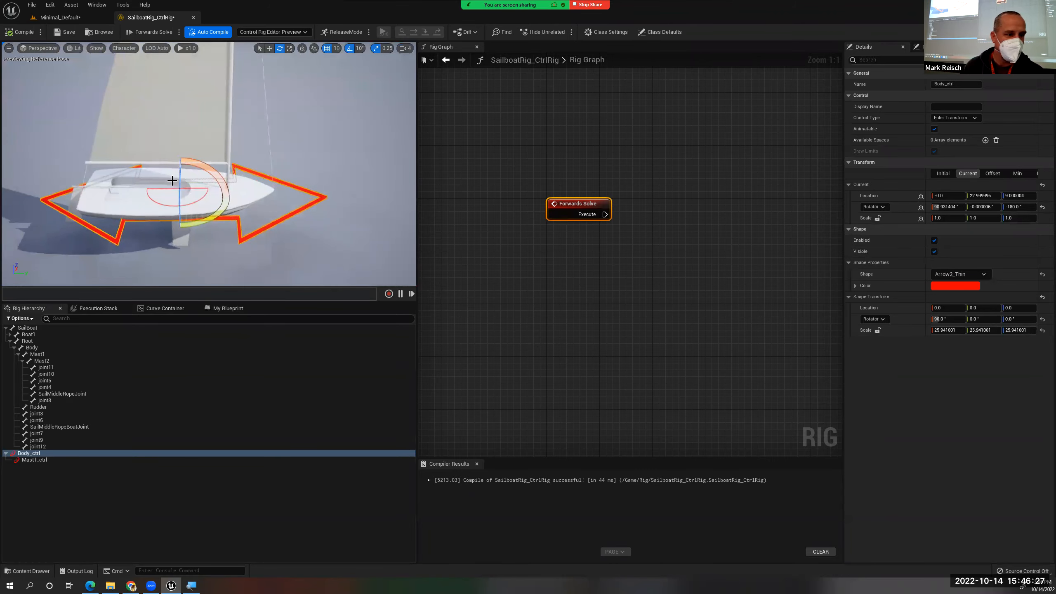
pyautogui.hotkey('ctrl', 'z')
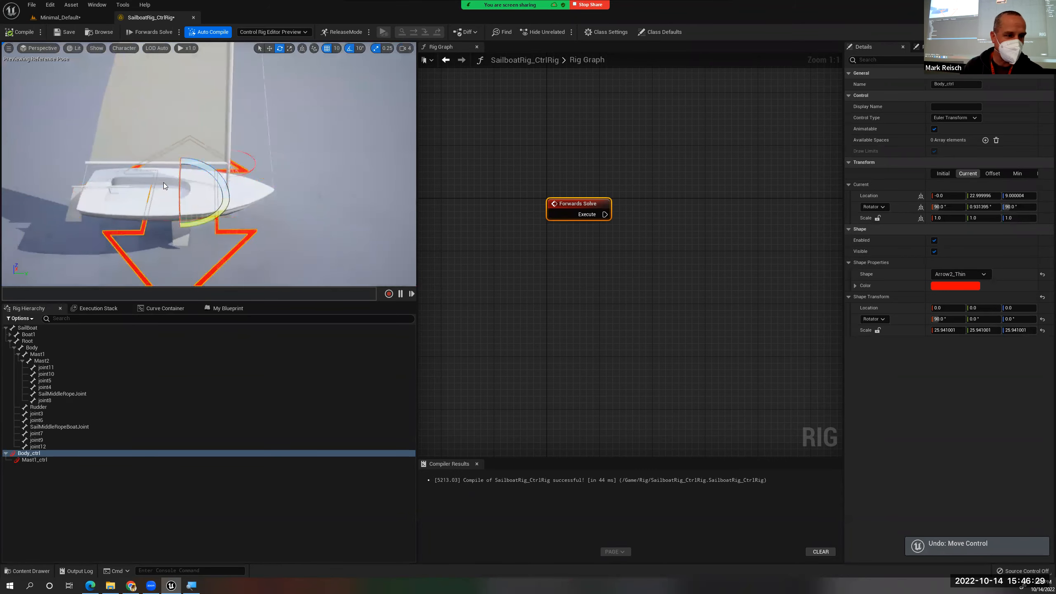
# Unparent Mast1_ctrl from Body_ctrl and rotate Body_ctrl on its own by 90 degrees
pyautogui.keyDown('alt'); pyautogui.moveTo(281, 217); pyautogui.dragTo(283, 149); pyautogui.keyUp('alt')
pyautogui.click(27, 459)
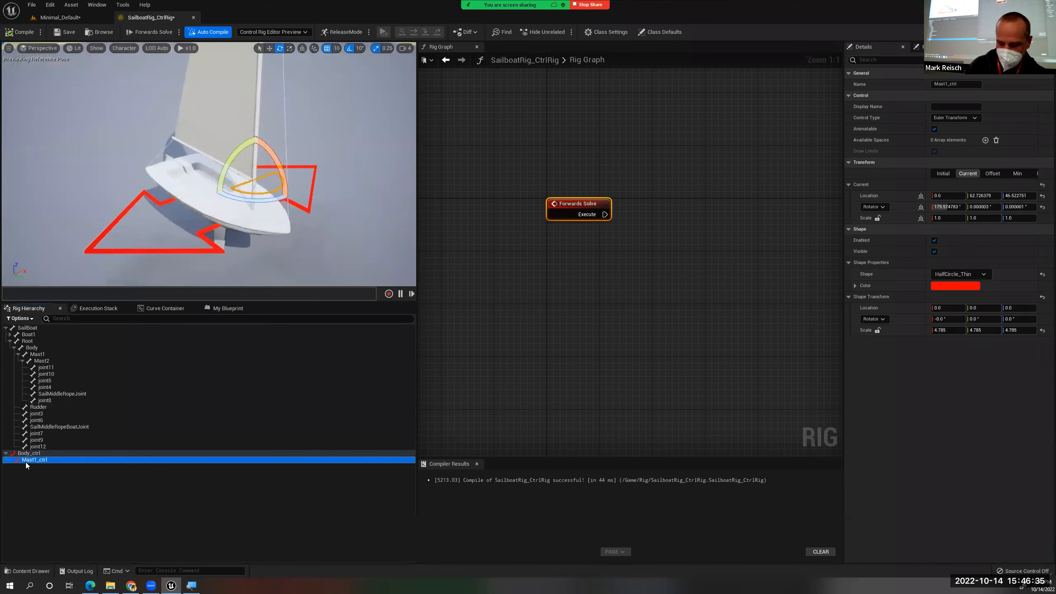
pyautogui.hotkey('shift', 'p')
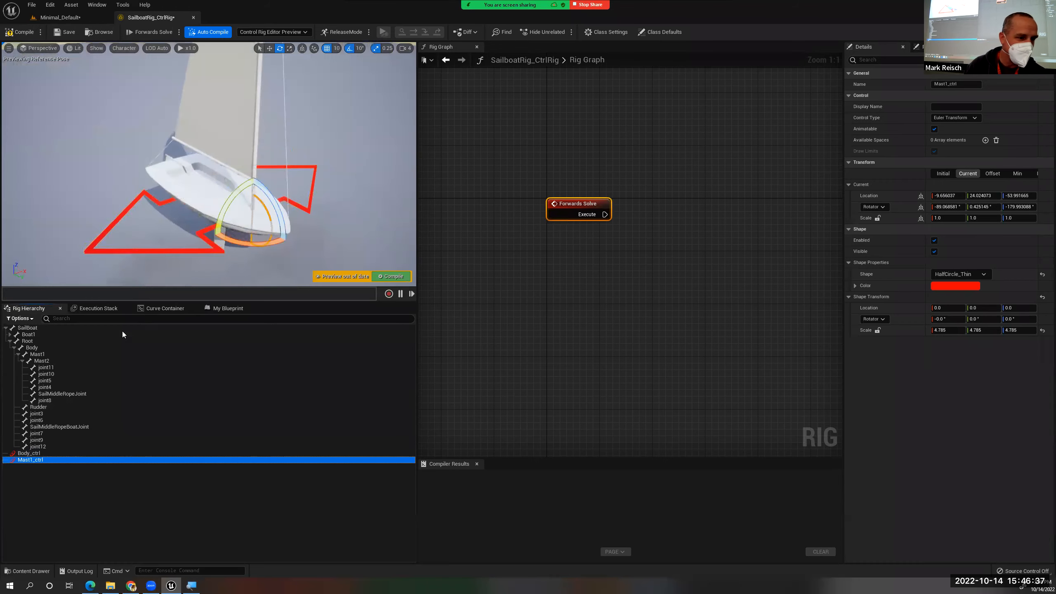
pyautogui.click(172, 248)
pyautogui.moveTo(221, 225); pyautogui.dragTo(155, 288)
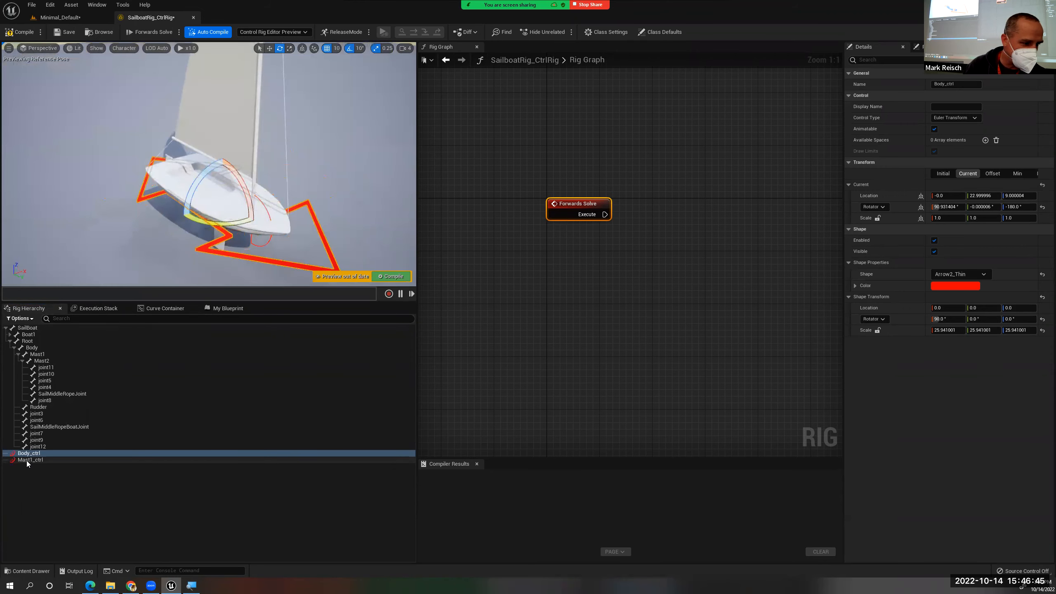
# Try parenting Mast1_ctrl under Body_ctrl in the hierarchy twice, undoing the parenting each time
pyautogui.click(26, 460)
pyautogui.moveTo(29, 455); pyautogui.dragTo(28, 453)
pyautogui.hotkey('ctrl', 'z')
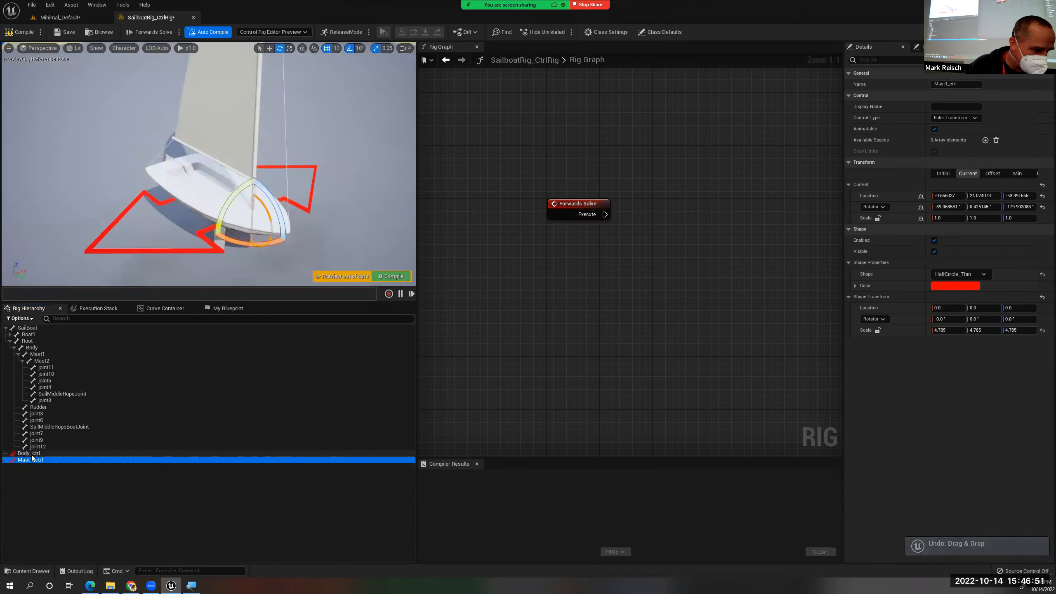
pyautogui.click(32, 455)
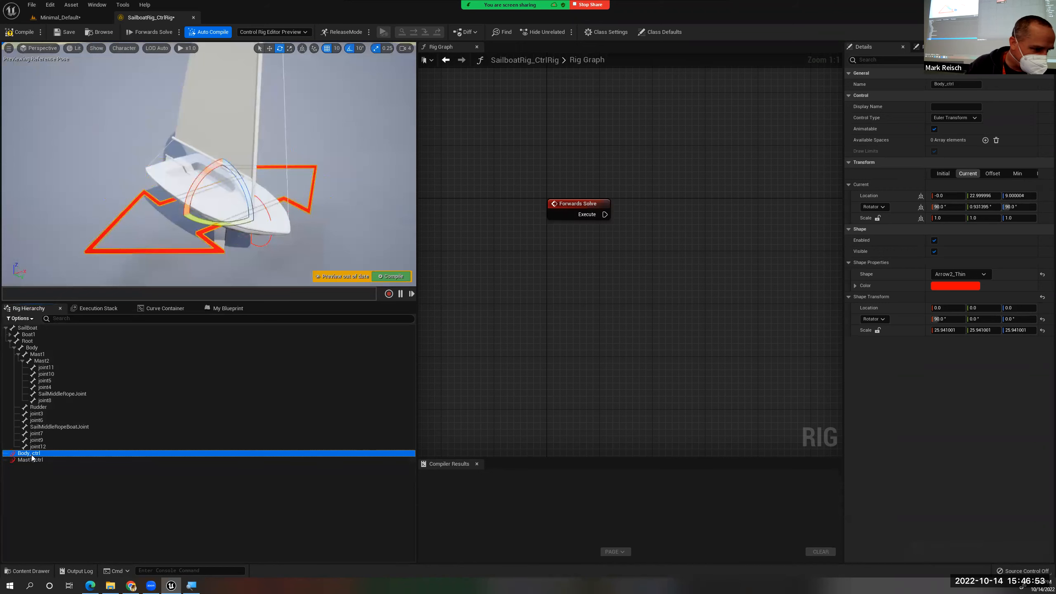
pyautogui.click(32, 459)
pyautogui.moveTo(32, 458); pyautogui.dragTo(31, 454)
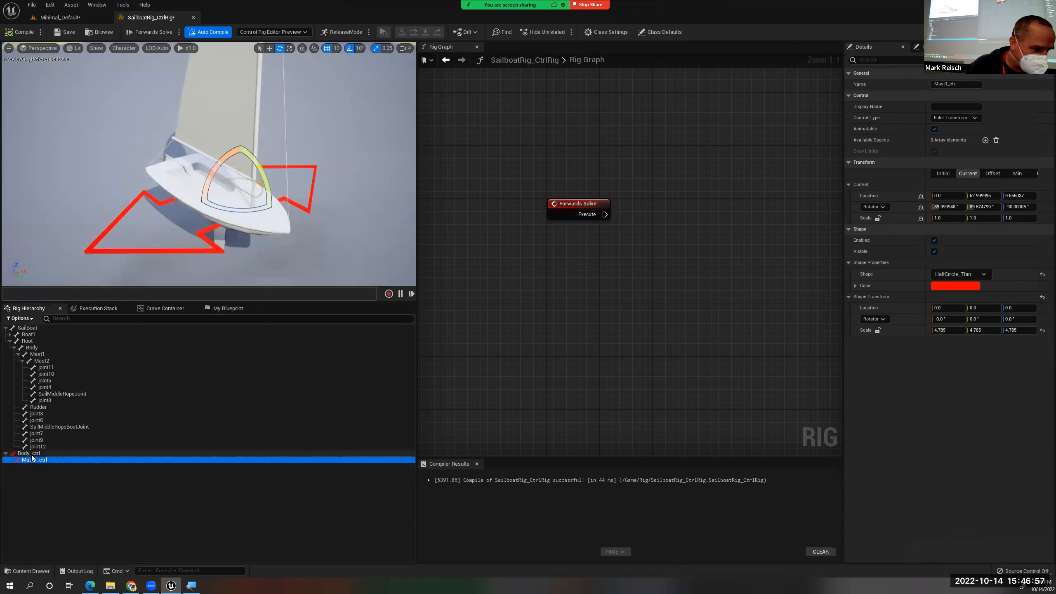
pyautogui.hotkey('ctrl', 'z')
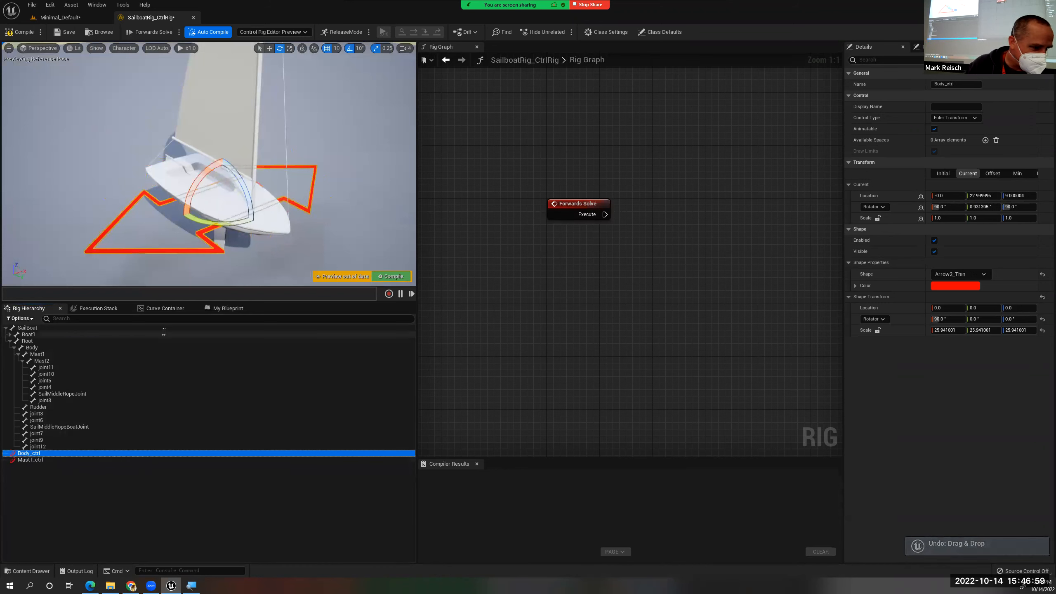
# Rotate Body_ctrl about 80 degrees, try parenting Mast1_ctrl under it, and undo the last changes
pyautogui.moveTo(213, 220); pyautogui.dragTo(175, 227)
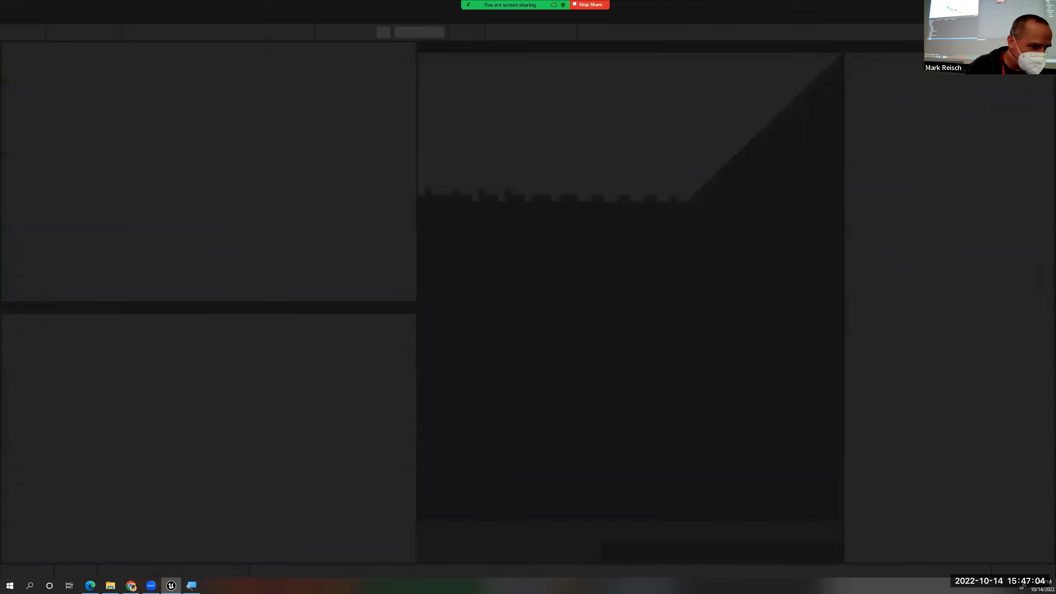
pyautogui.moveTo(210, 224); pyautogui.dragTo(185, 217)
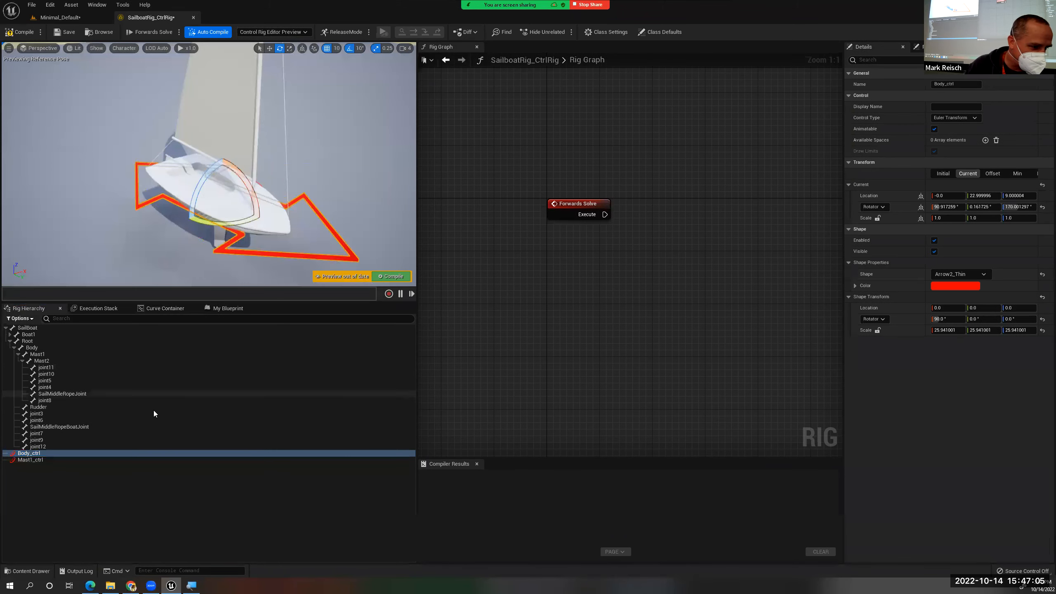
pyautogui.click(28, 460)
pyautogui.moveTo(29, 459); pyautogui.dragTo(39, 452)
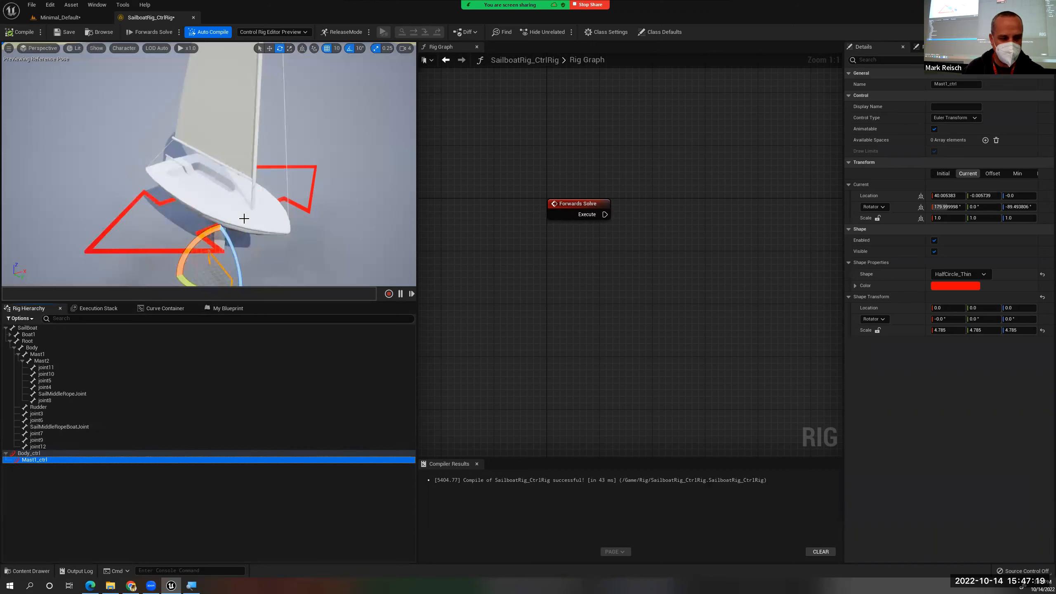
pyautogui.hotkey('ctrl', 'z')
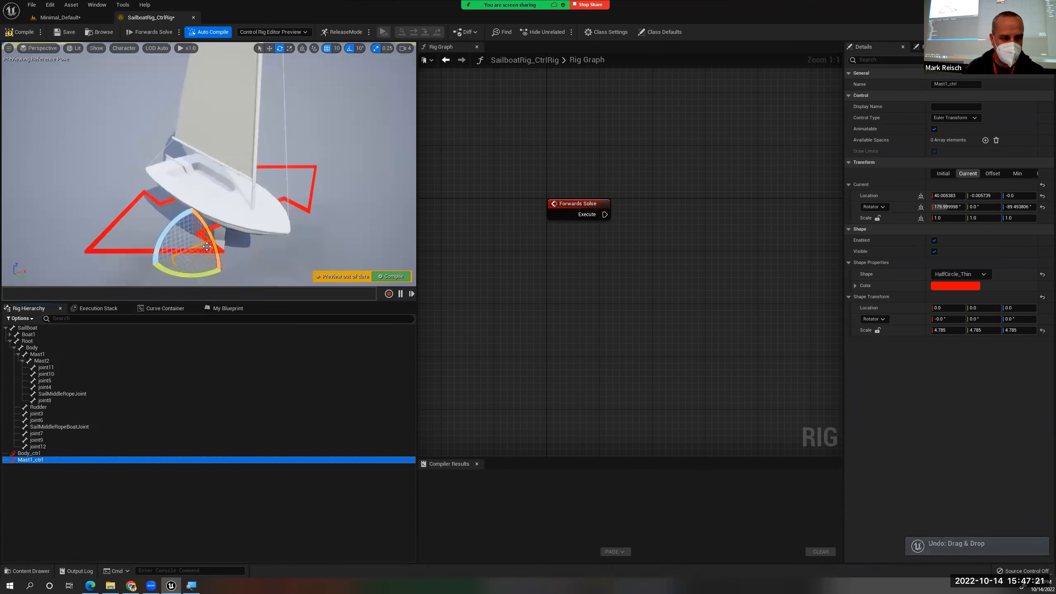
pyautogui.hotkey('ctrl', 'z')
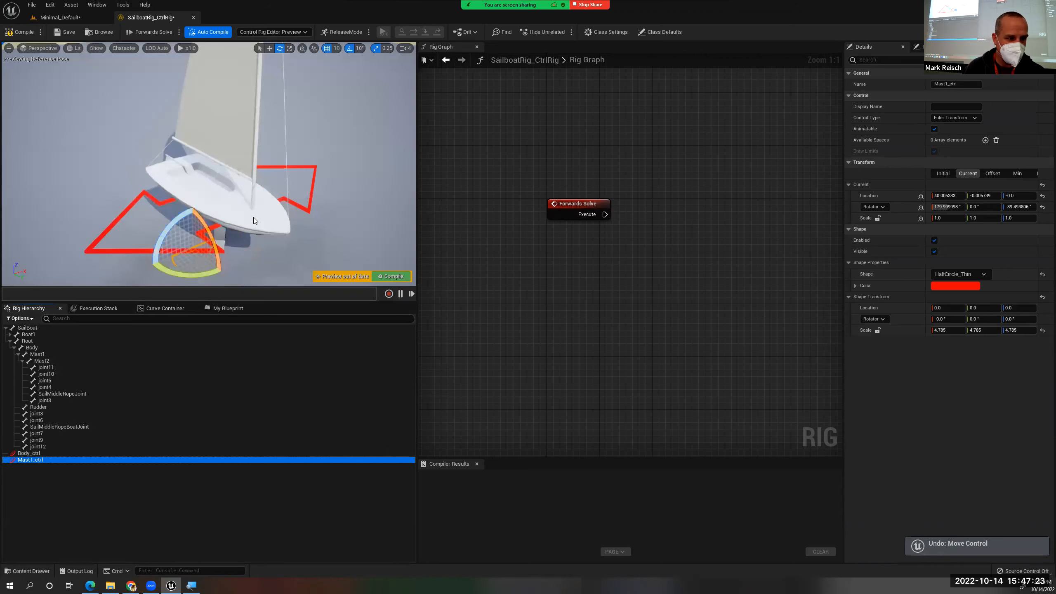
# Reselect Arrow2_Thin as Body_ctrl's shape, try increasing its shape scale, and undo the scale change
pyautogui.moveTo(226, 248)
pyautogui.keyDown('alt'); pyautogui.mouseDown()
pyautogui.moveTo(266, 246)
pyautogui.moveTo(226, 253)
pyautogui.mouseUp(); pyautogui.keyUp('alt')
pyautogui.click(34, 454)
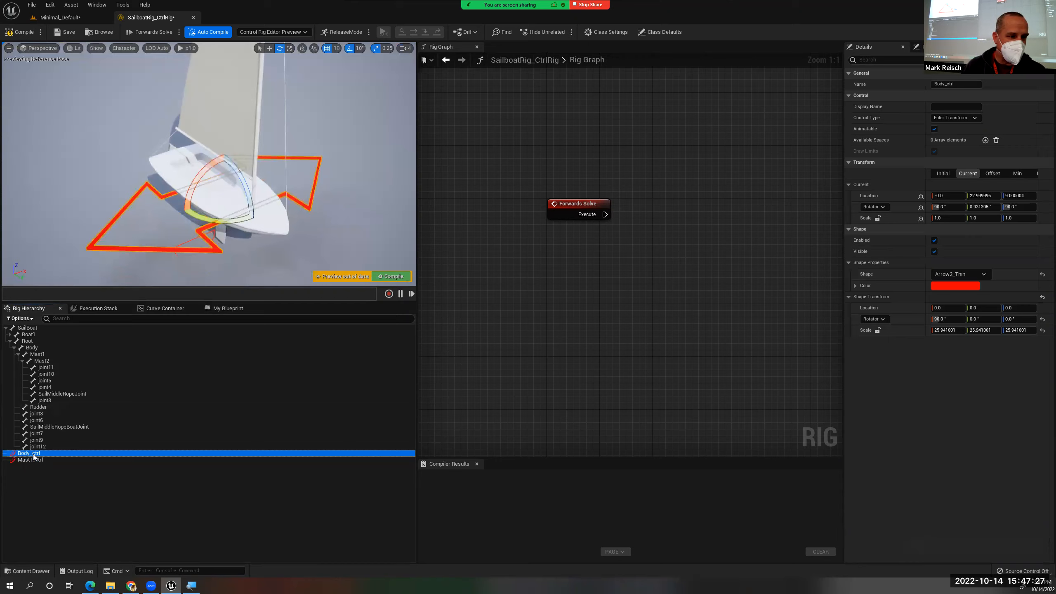
pyautogui.click(940, 272)
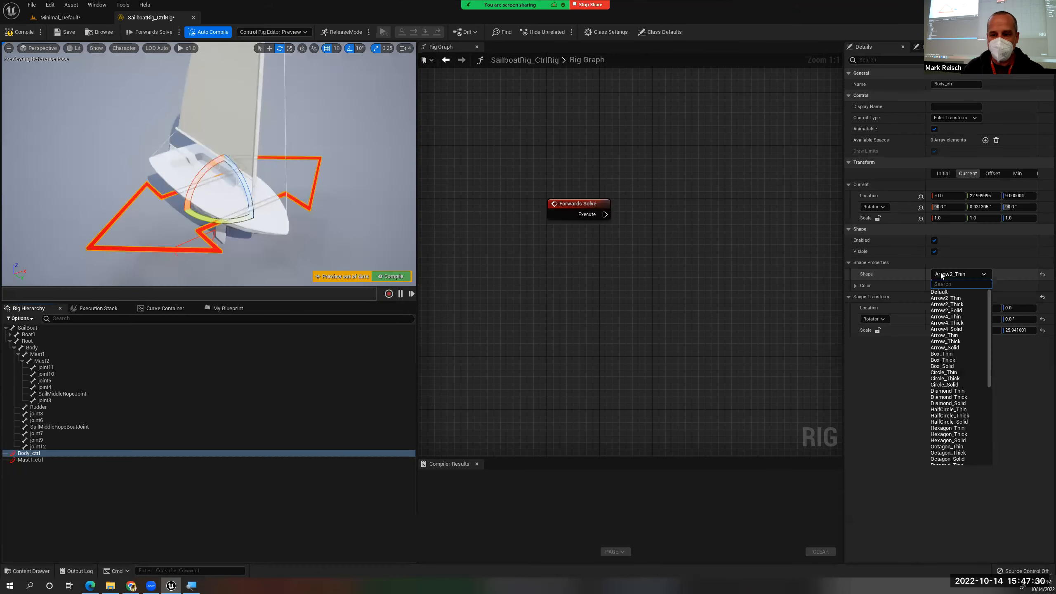
pyautogui.click(950, 299)
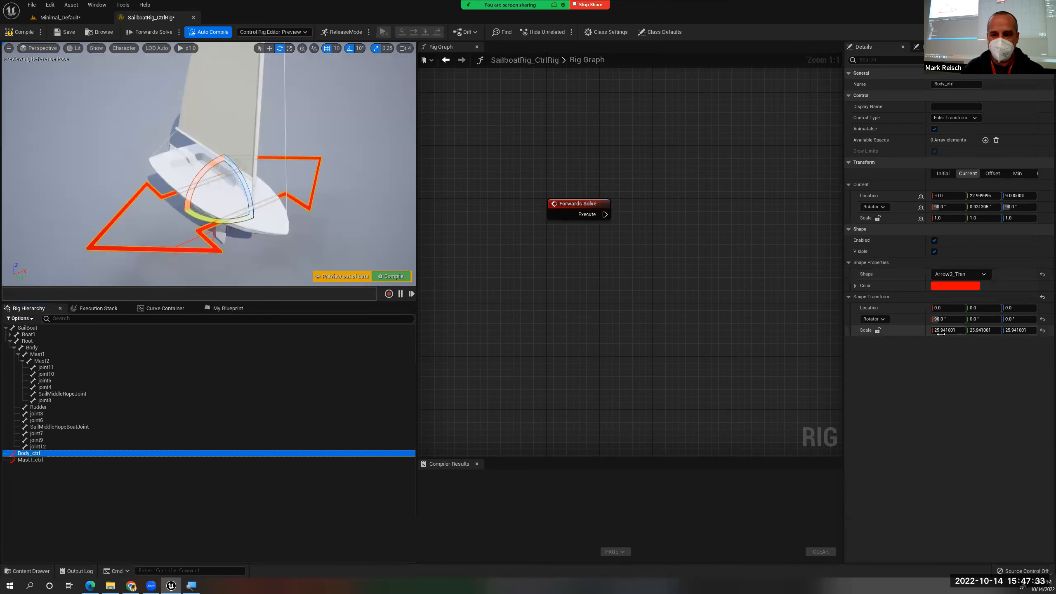
pyautogui.moveTo(941, 333); pyautogui.dragTo(943, 333)
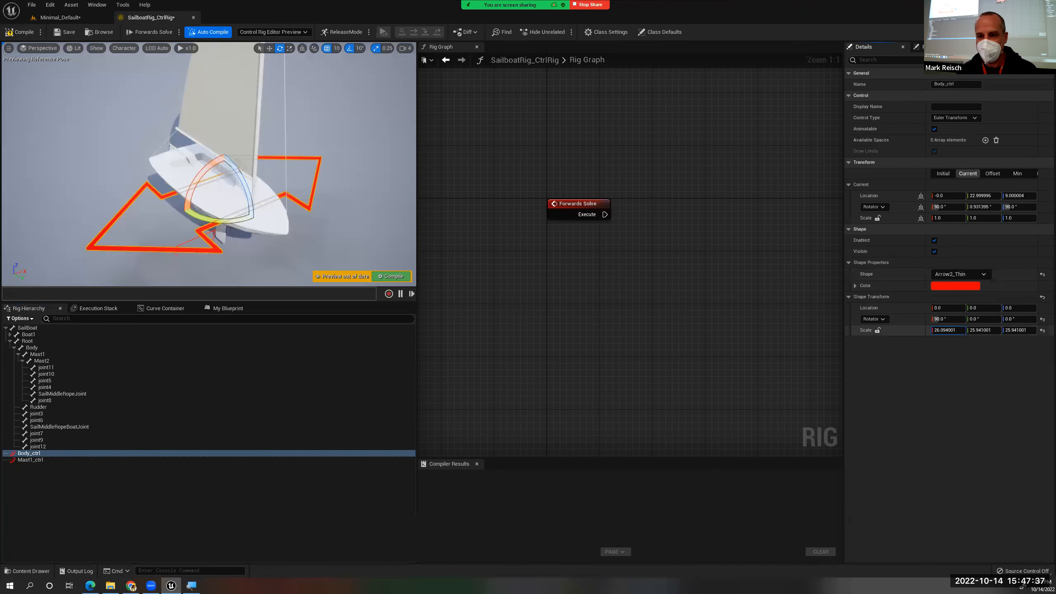
pyautogui.moveTo(944, 331); pyautogui.dragTo(964, 330)
pyautogui.hotkey('ctrl', 'z')
# Rotate Body_ctrl about 80 degrees around the vertical axis and widen the area showing its properties
pyautogui.click(38, 453)
pyautogui.moveTo(215, 223); pyautogui.dragTo(177, 225)
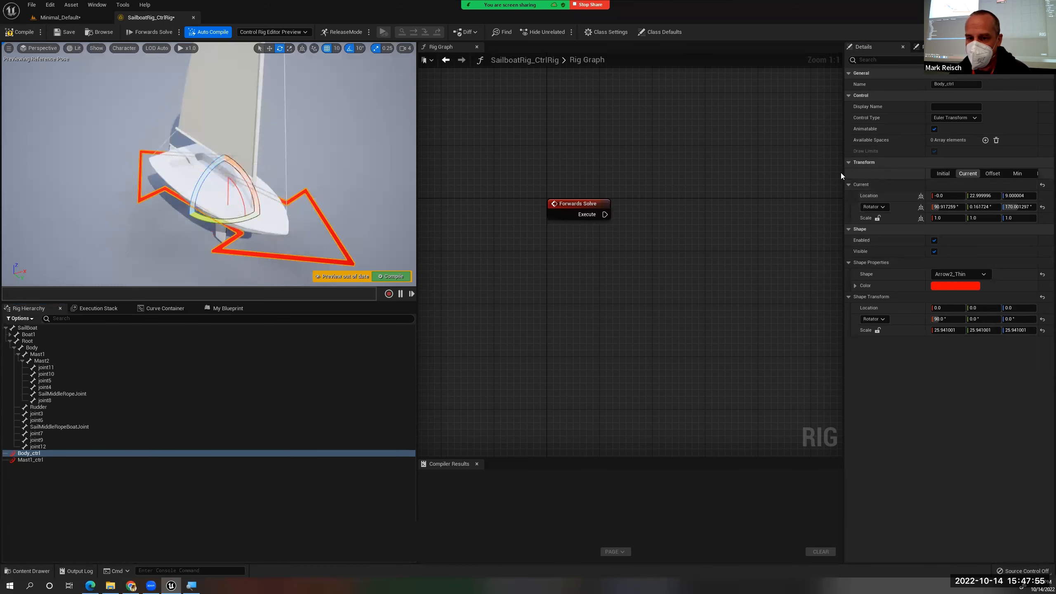
pyautogui.moveTo(820, 174); pyautogui.dragTo(790, 175)
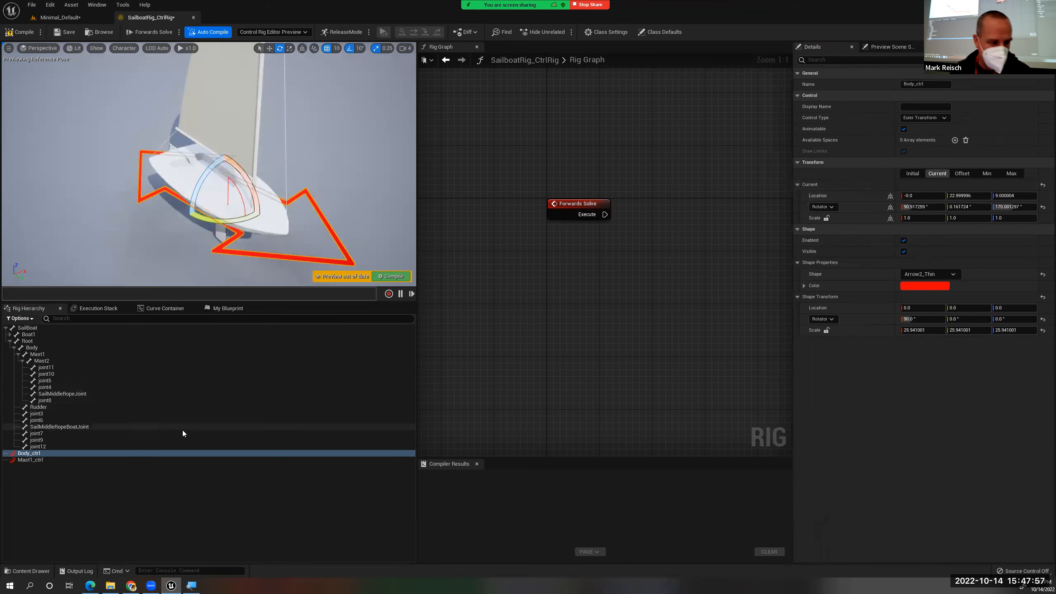
# Try Reset Transform and Reset All Transforms on the rotated Body_ctrl, undoing each reset
pyautogui.rightClick(21, 456)
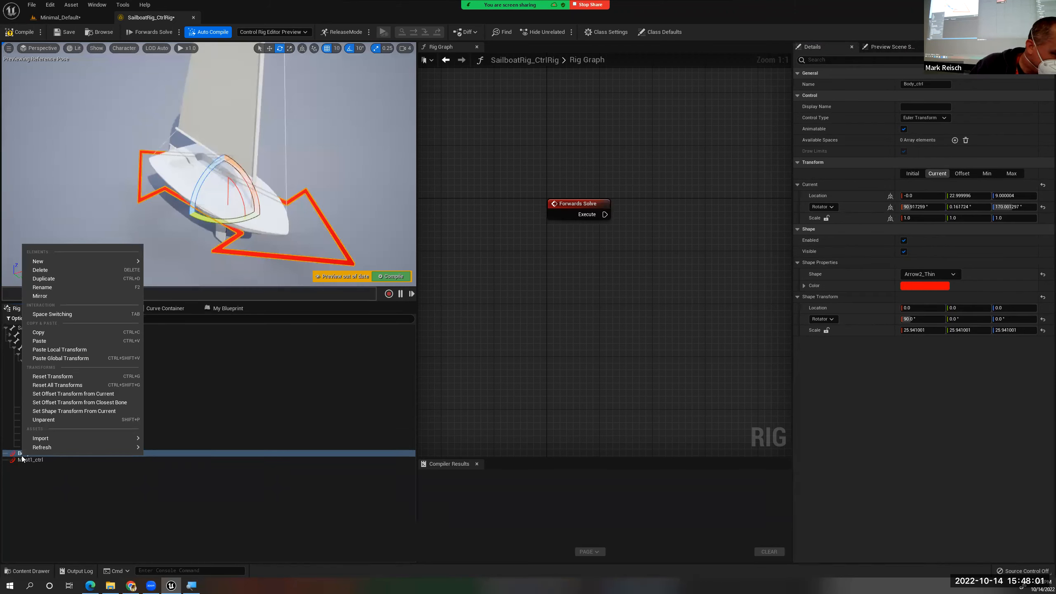
pyautogui.click(71, 377)
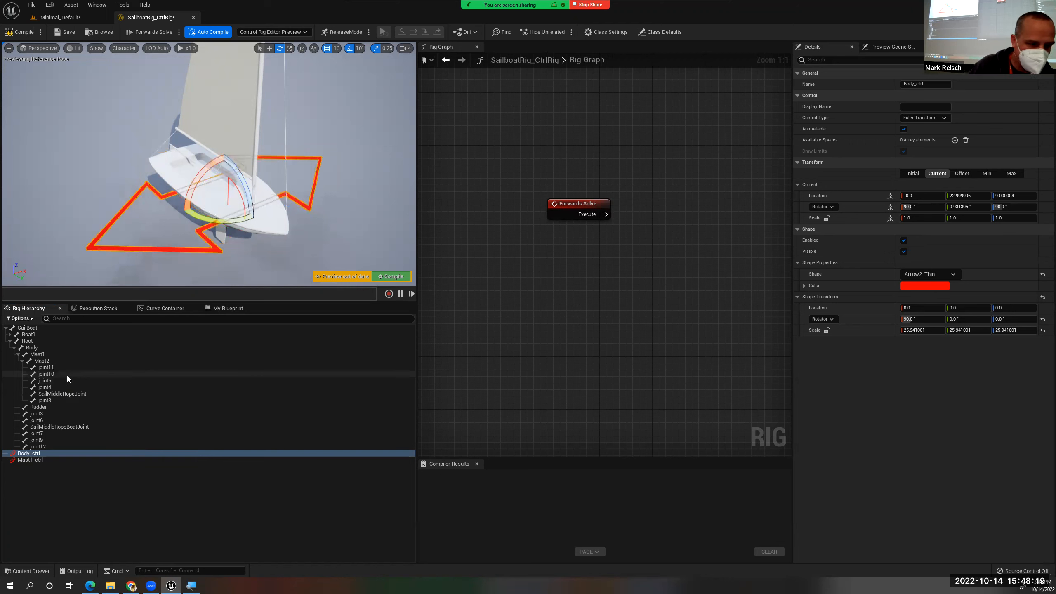
pyautogui.rightClick(36, 456)
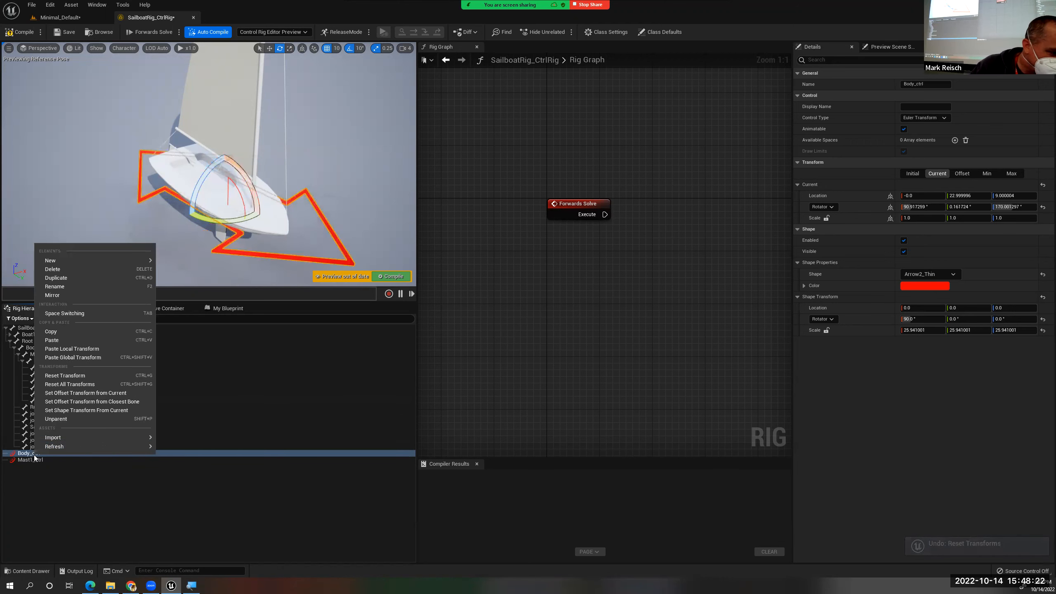
pyautogui.click(77, 385)
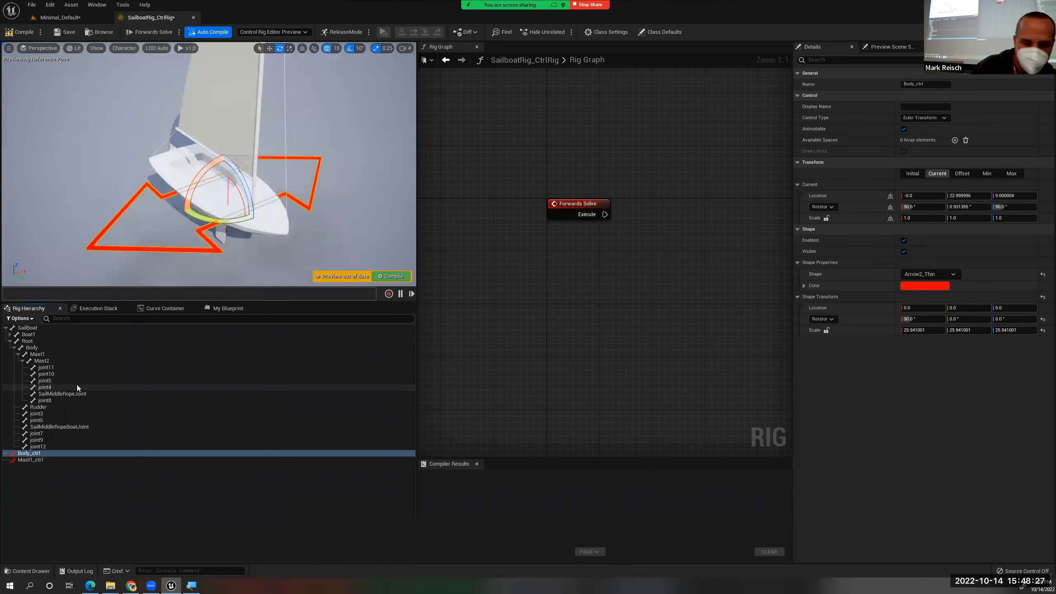
pyautogui.hotkey('ctrl', 'z')
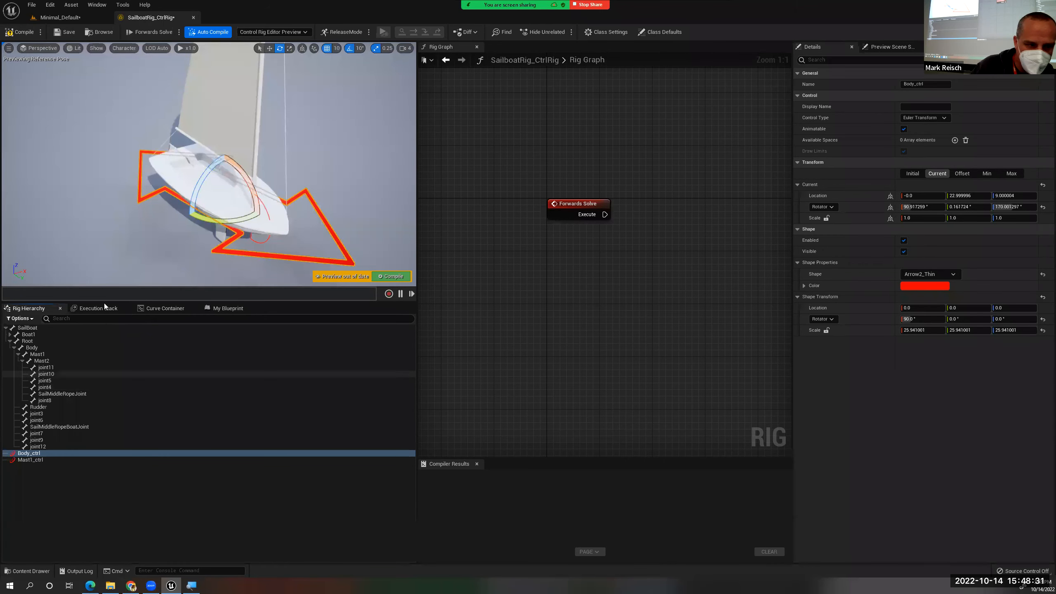
# Set Body_ctrl's offset transform from its current transform and parent Mast1_ctrl under Body_ctrl
pyautogui.rightClick(37, 456)
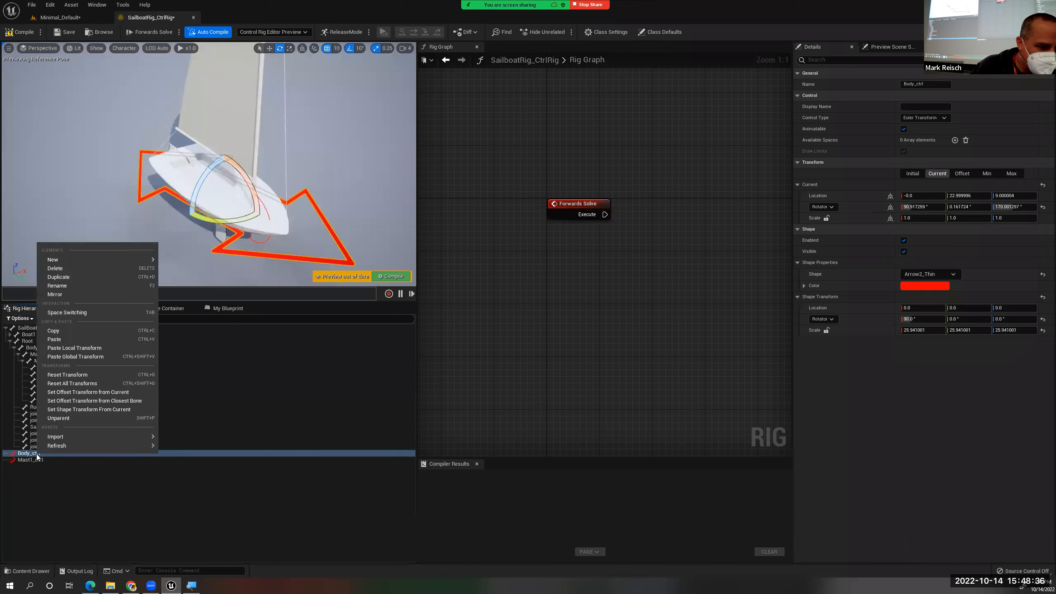
pyautogui.click(87, 395)
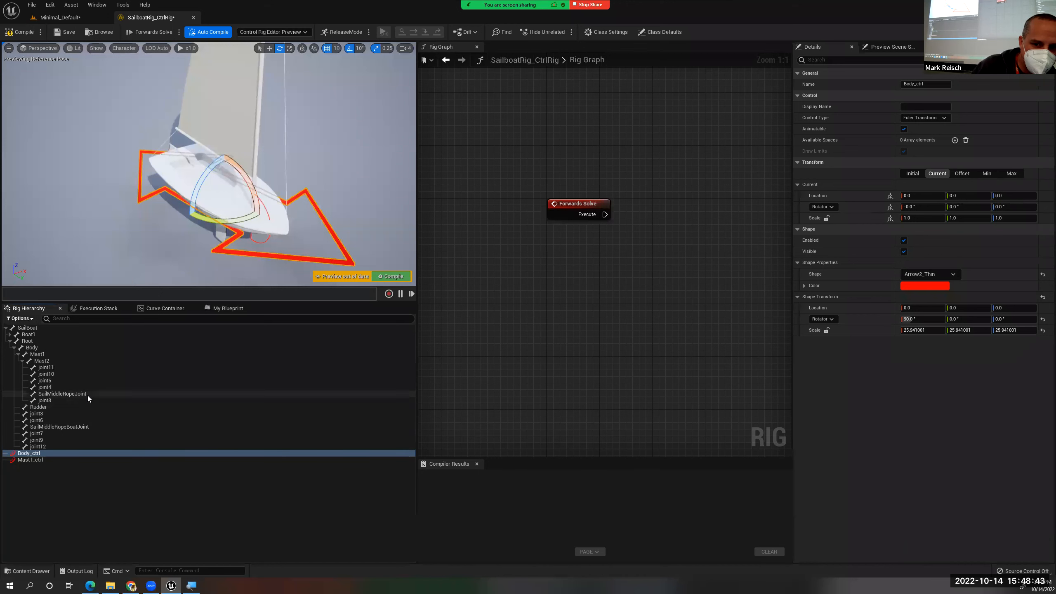
pyautogui.click(32, 459)
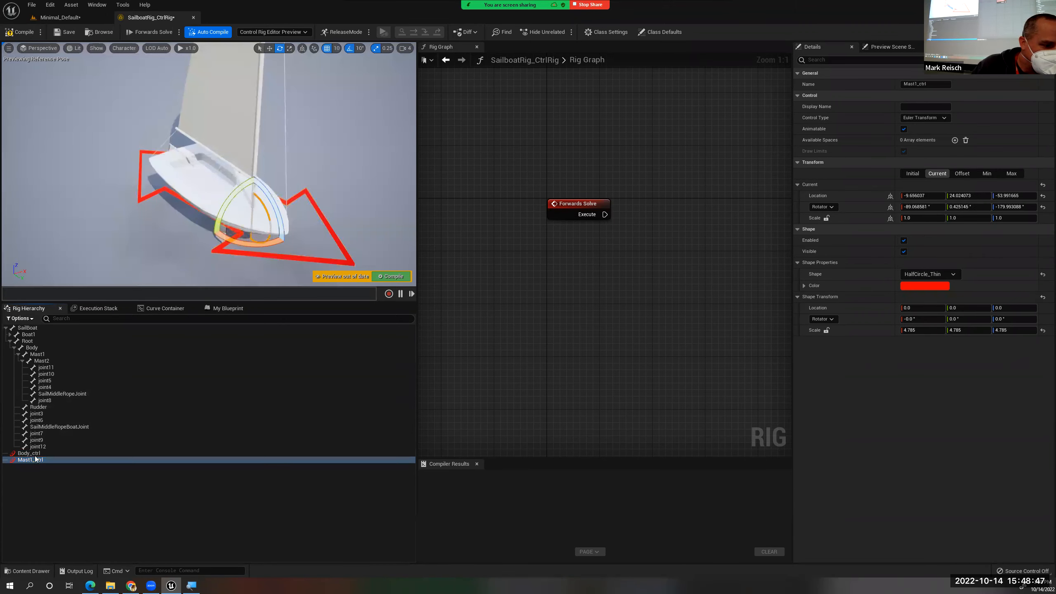
pyautogui.doubleClick(36, 459)
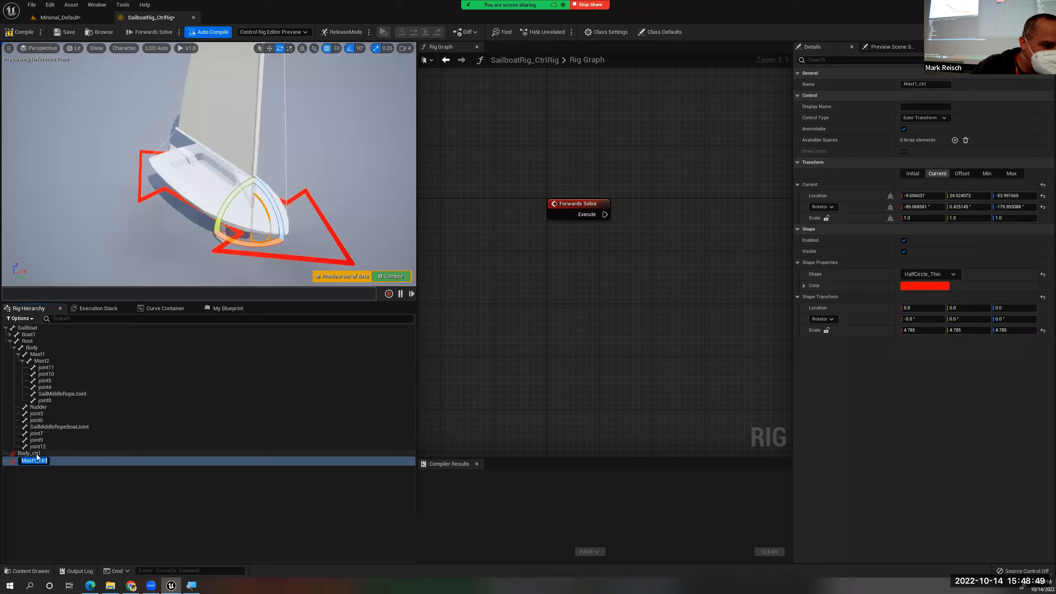
pyautogui.moveTo(14, 462); pyautogui.dragTo(28, 456)
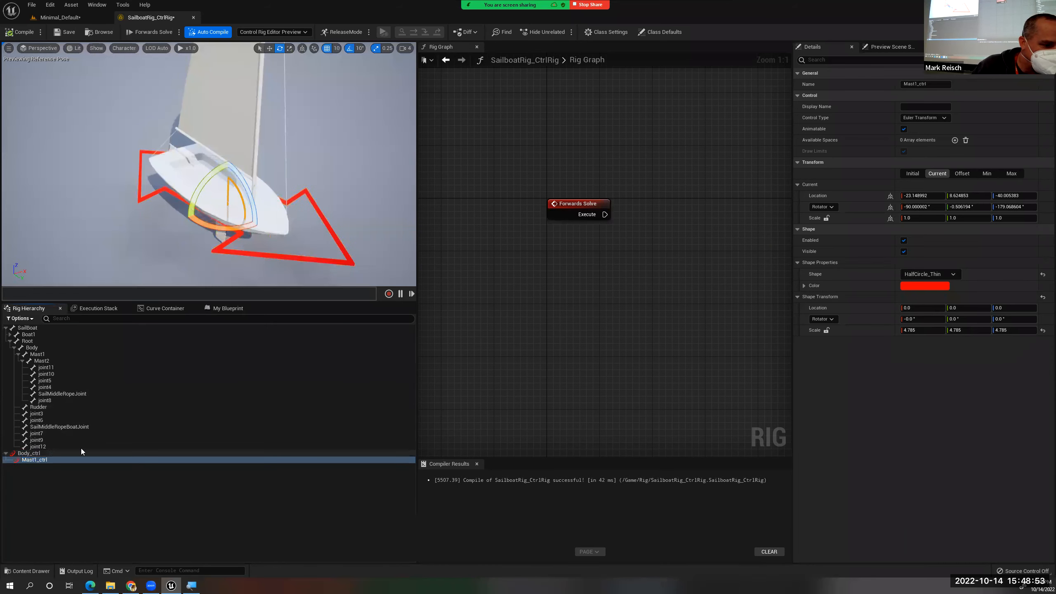
pyautogui.click(28, 454)
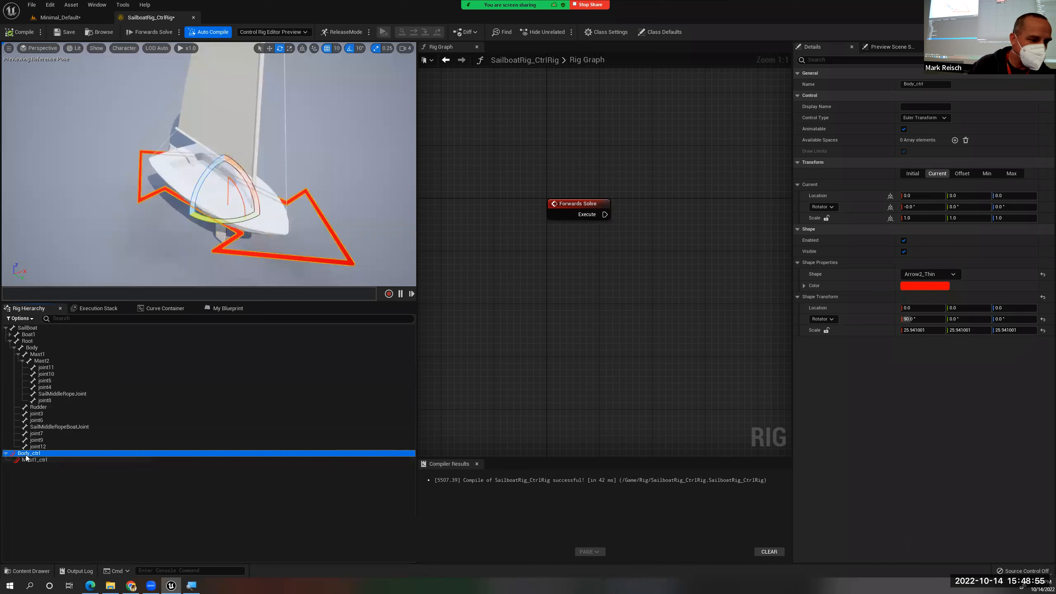
pyautogui.rightClick(26, 455)
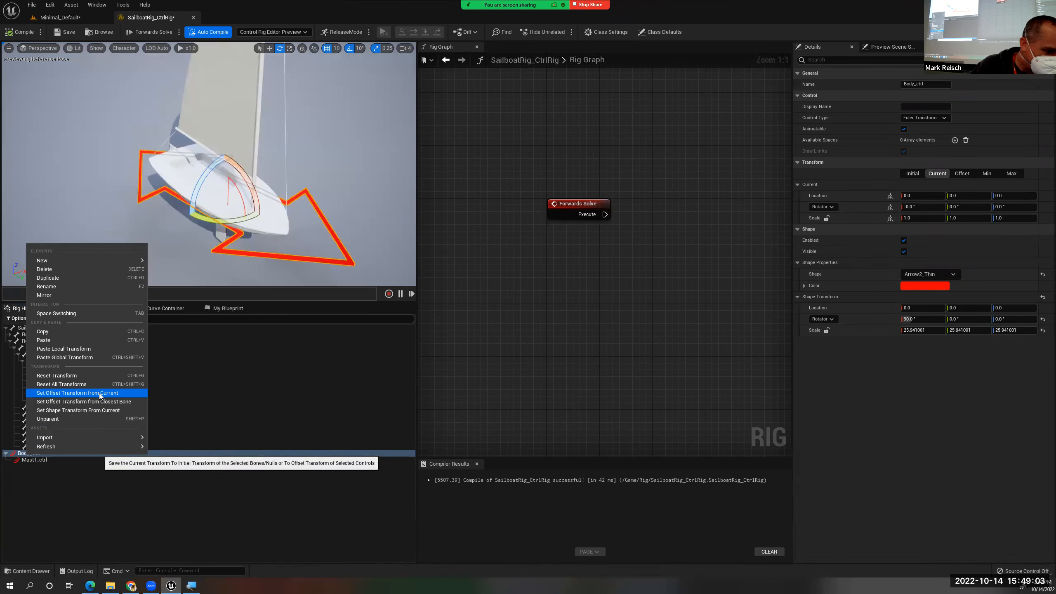
# Move Mast1_ctrl to the base of the mast and rotate it about 90 degrees around the vertical axis
pyautogui.click(34, 459)
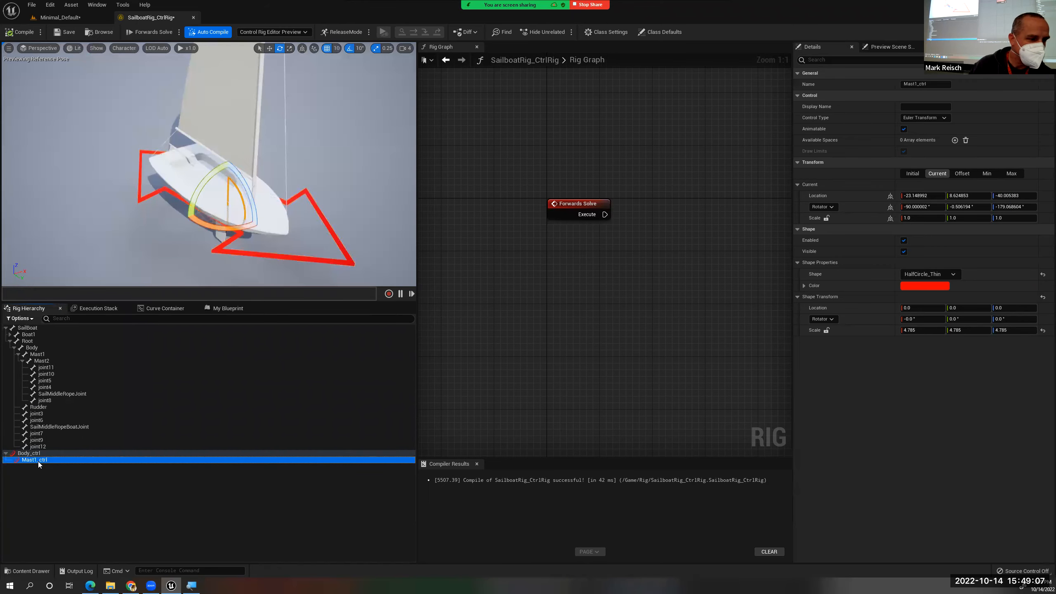
pyautogui.click(38, 461)
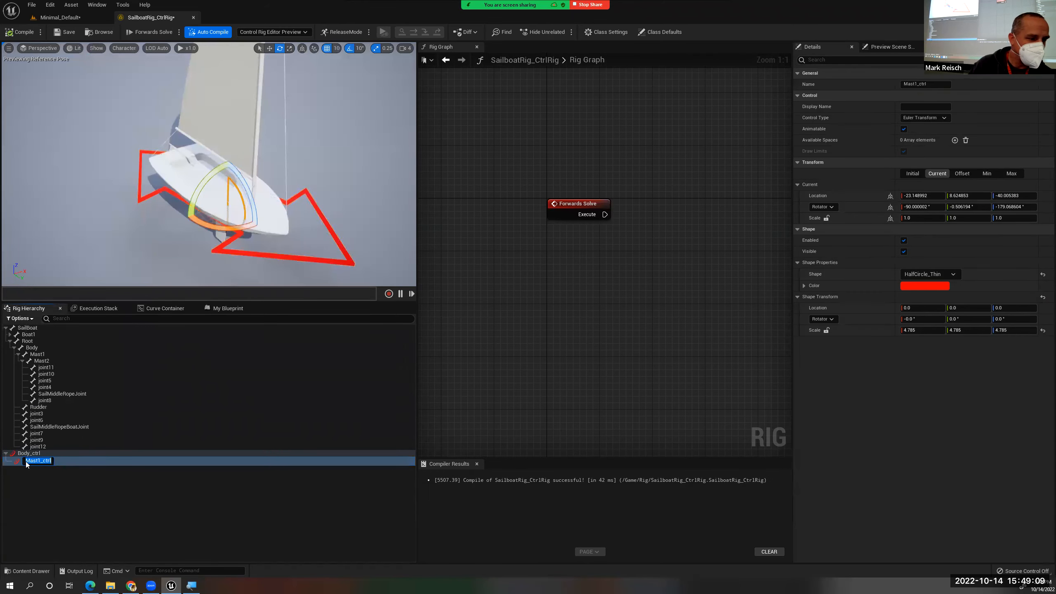
pyautogui.click(17, 460)
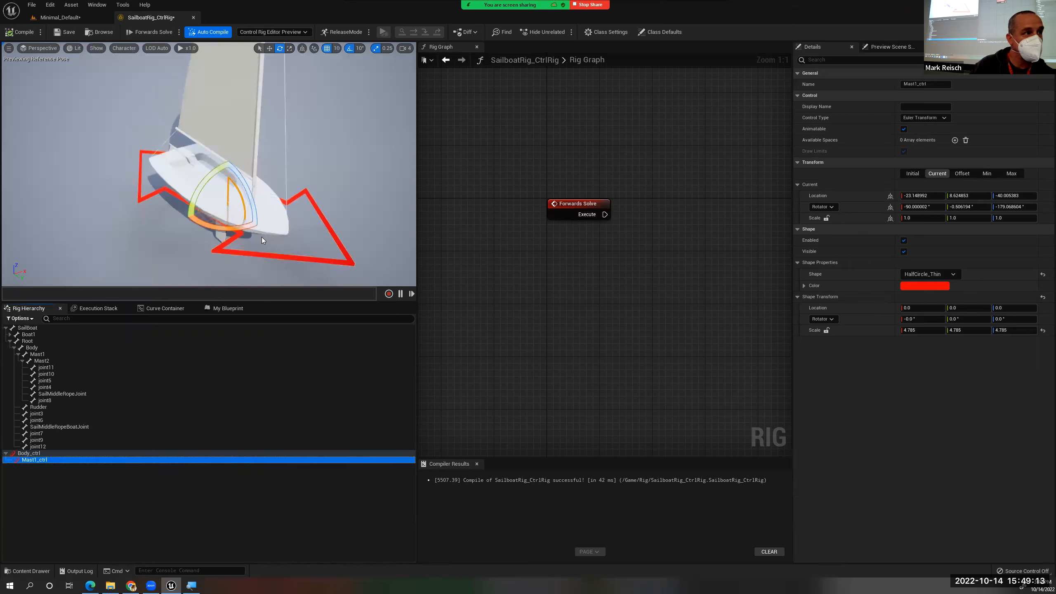
pyautogui.press('w')
pyautogui.moveTo(227, 176)
pyautogui.mouseDown()
pyautogui.moveTo(237, 133)
pyautogui.moveTo(226, 157)
pyautogui.moveTo(235, 167)
pyautogui.mouseUp()
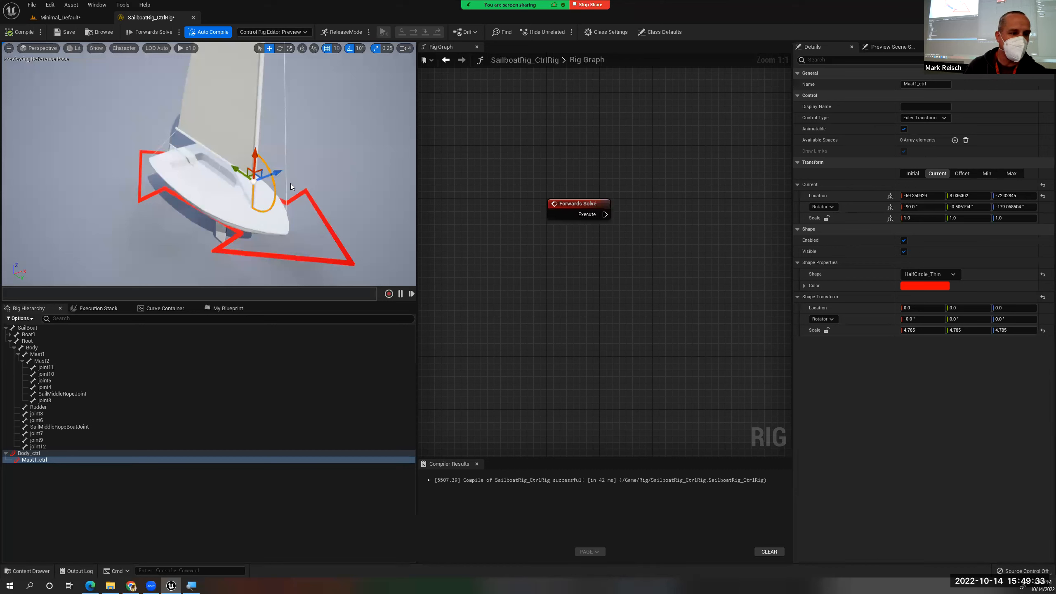
pyautogui.press('e')
pyautogui.moveTo(243, 157); pyautogui.dragTo(288, 170)
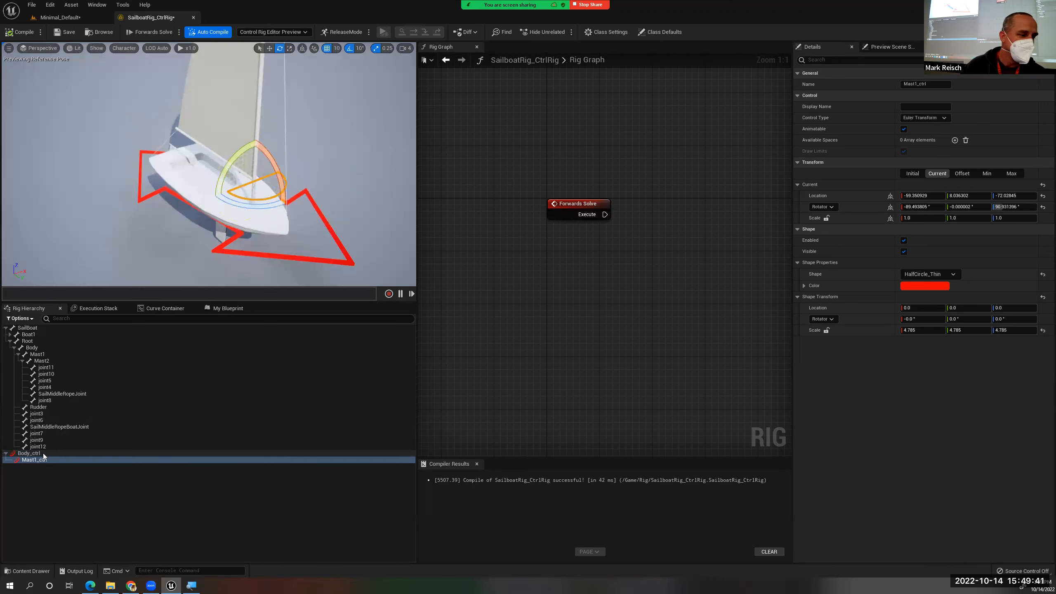
# Set Mast1_ctrl's offset transform from its current transform, then test a rotation around its Z axis and reset that rotation
pyautogui.rightClick(31, 458)
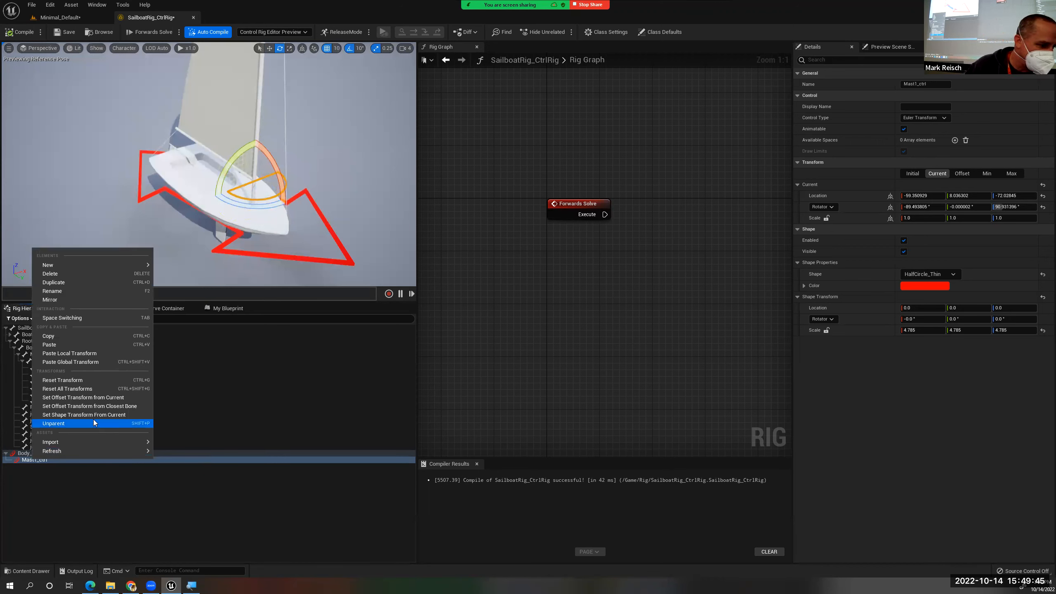
pyautogui.click(98, 399)
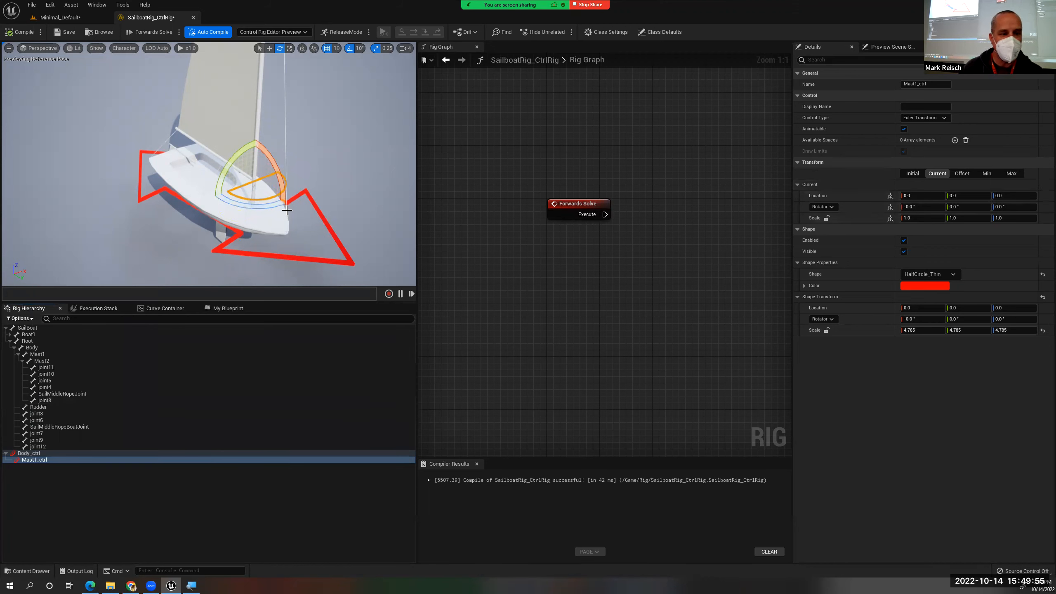
pyautogui.moveTo(273, 208)
pyautogui.mouseDown()
pyautogui.moveTo(308, 202)
pyautogui.moveTo(307, 191)
pyautogui.moveTo(272, 206)
pyautogui.mouseUp()
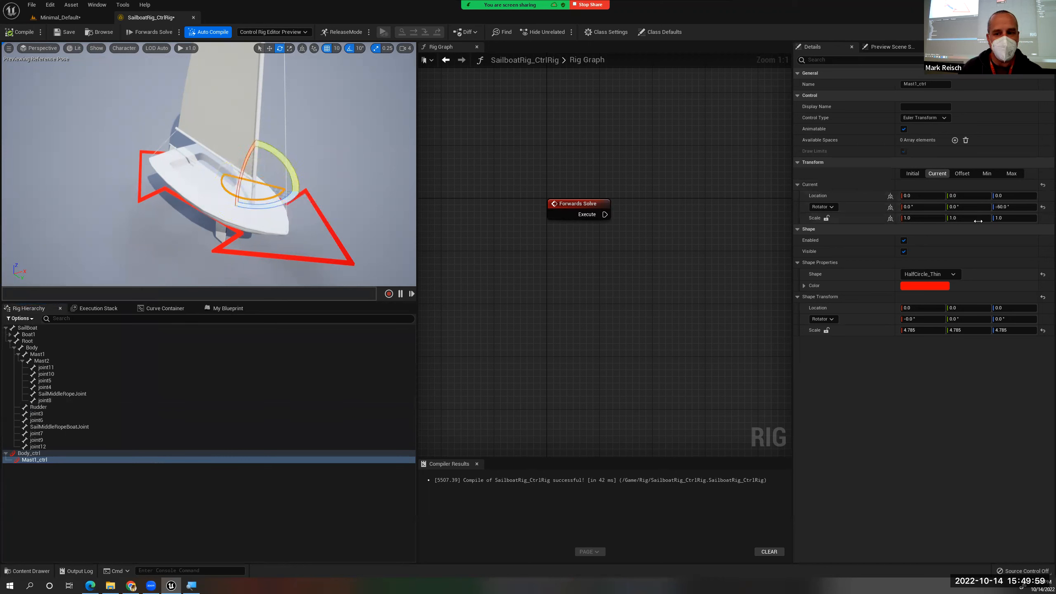
pyautogui.click(1043, 207)
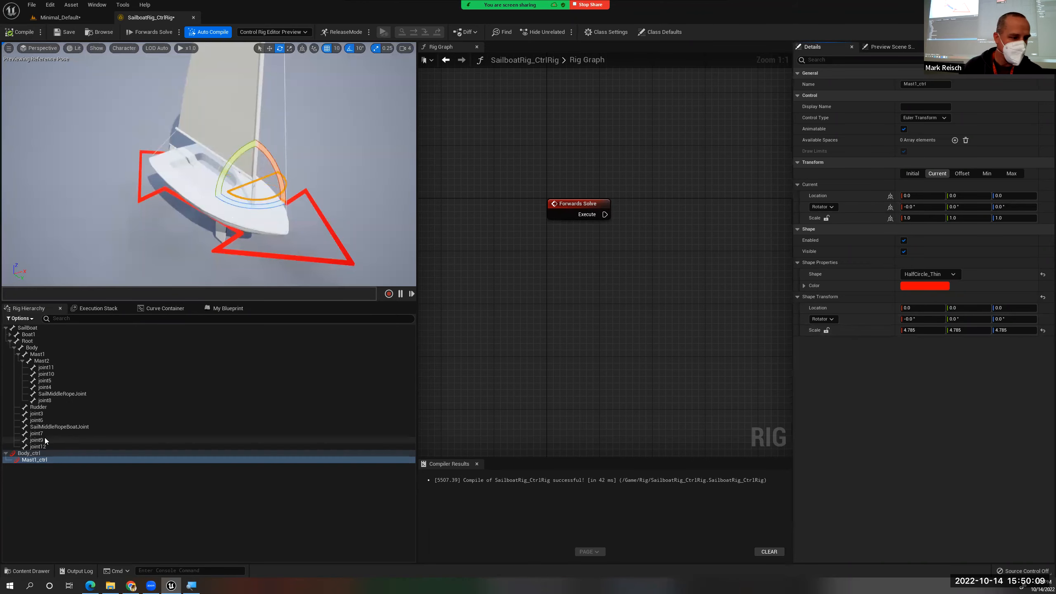
pyautogui.click(19, 454)
pyautogui.click(34, 460)
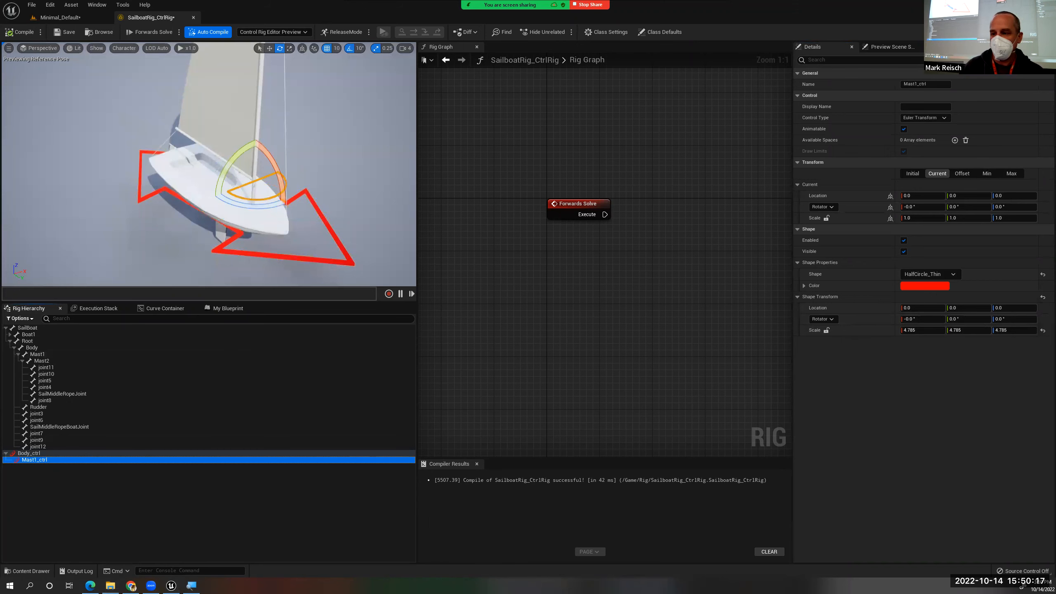
# Switch to the browser, check the control rig search results, and return to the start of the Control Rig Quick Start page
pyautogui.hotkey('alt', 'Tab')
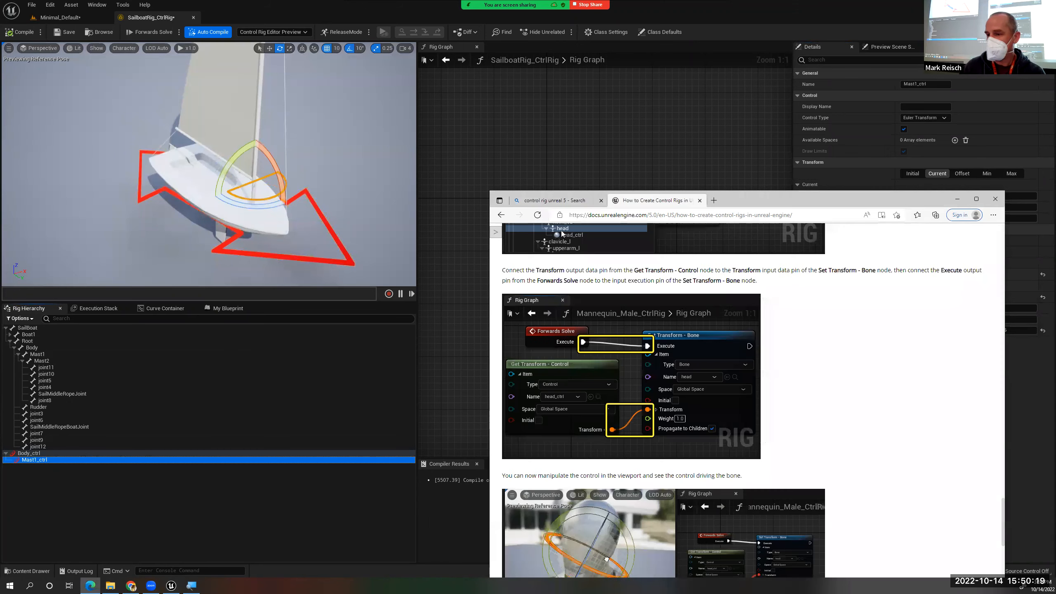
pyautogui.moveTo(818, 199); pyautogui.dragTo(780, 72)
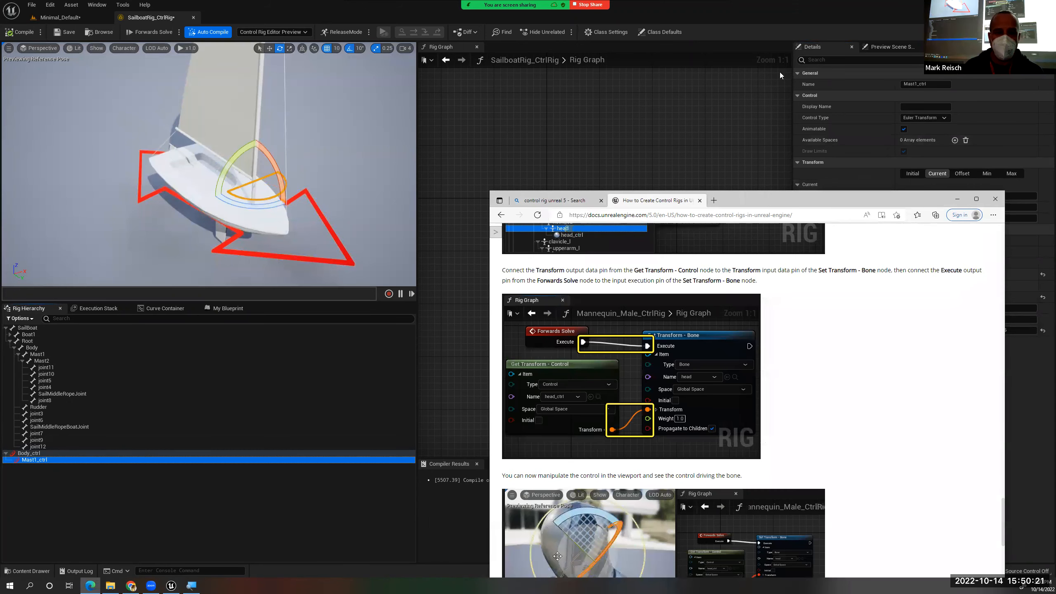
pyautogui.scroll(6, 811, 228)
pyautogui.scroll(10, 807, 227)
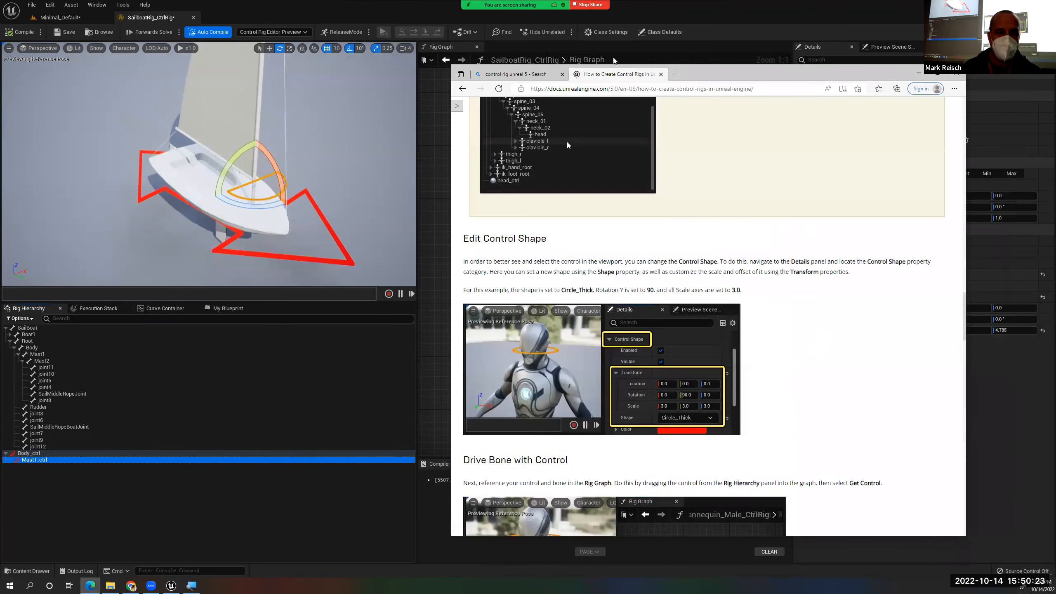
pyautogui.click(515, 74)
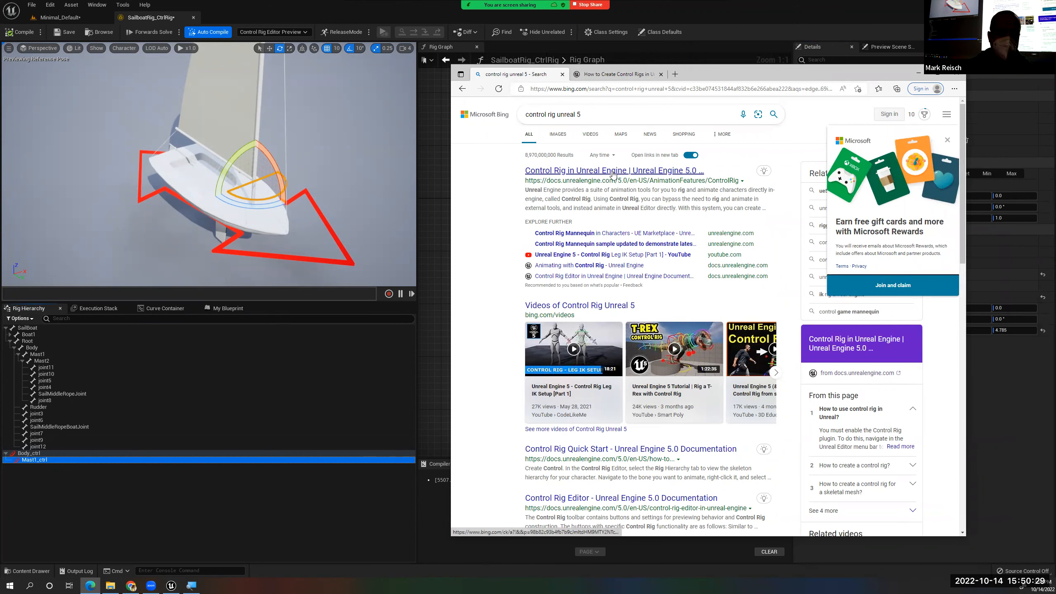
pyautogui.click(622, 74)
pyautogui.scroll(20, 708, 216)
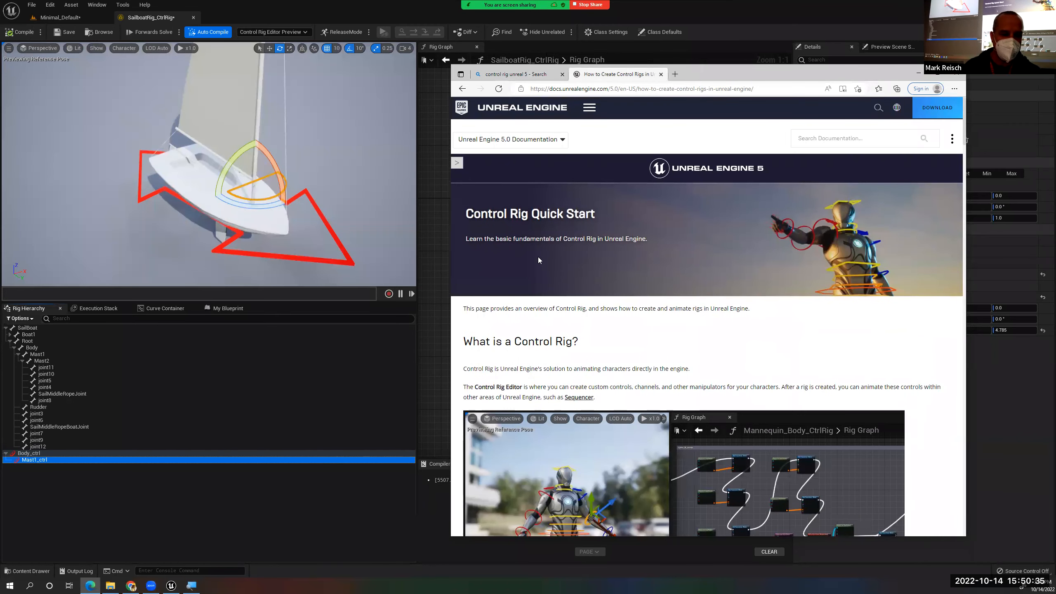
# Examine the Control Rig Quick Start instructions from creating a rig through editing control shapes and driving a bone with a control
pyautogui.scroll(-5, 538, 257)
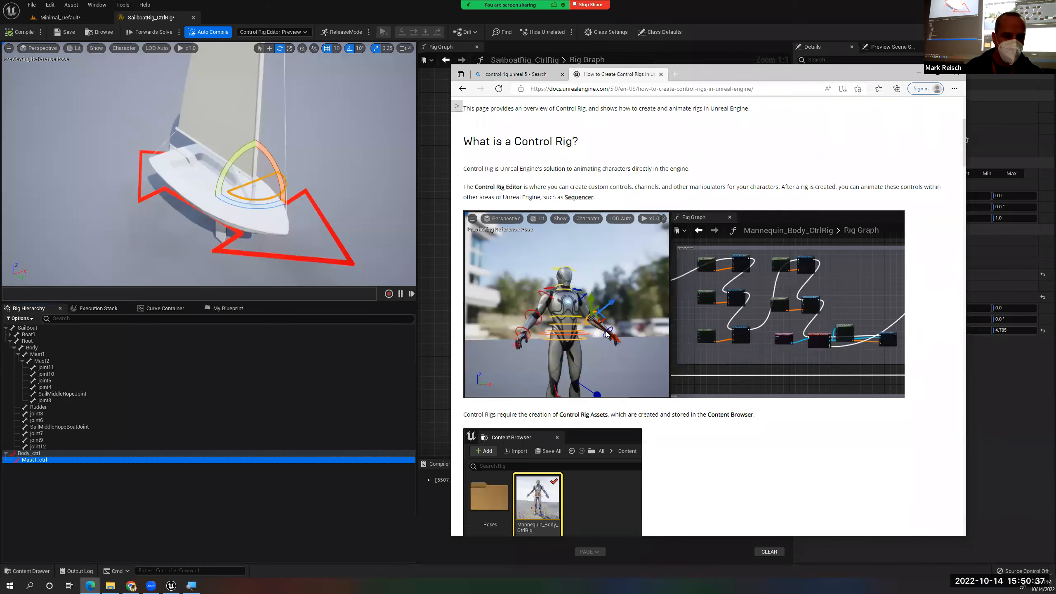
pyautogui.scroll(-8, 558, 263)
pyautogui.scroll(-6, 559, 263)
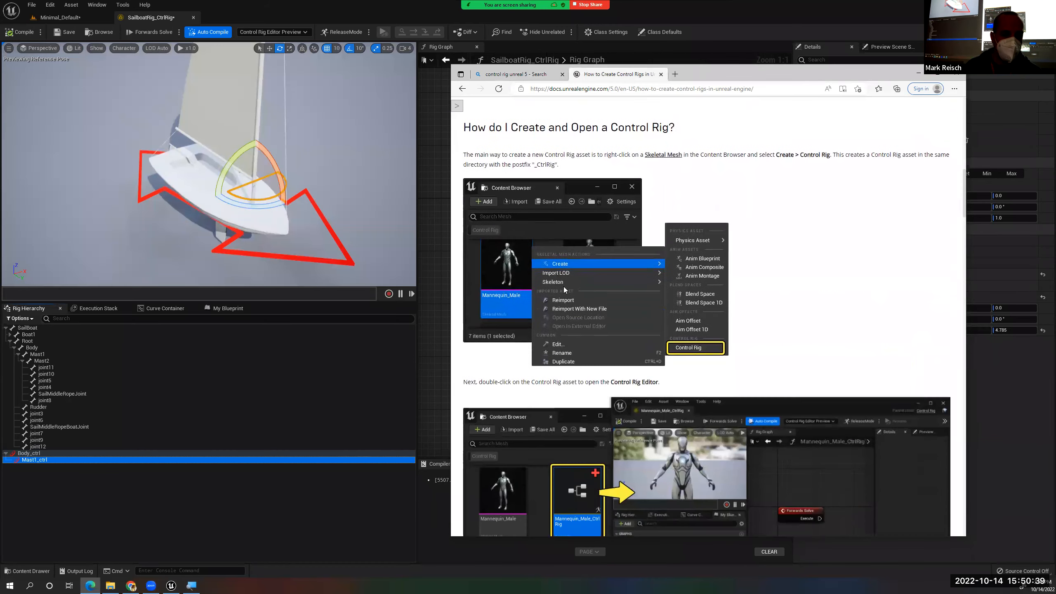
pyautogui.scroll(-13, 554, 317)
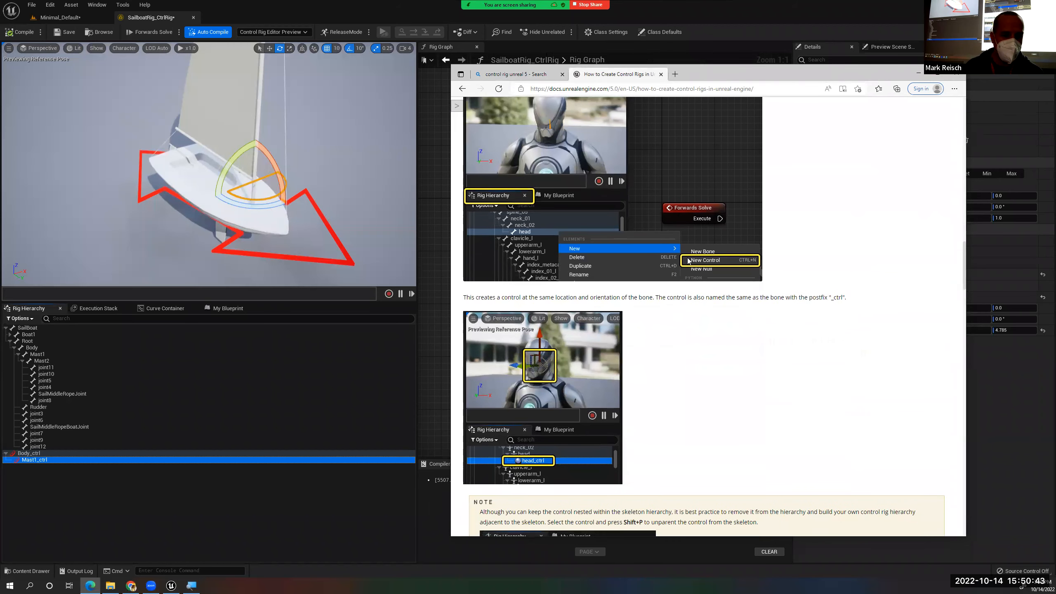
pyautogui.scroll(-3, 620, 295)
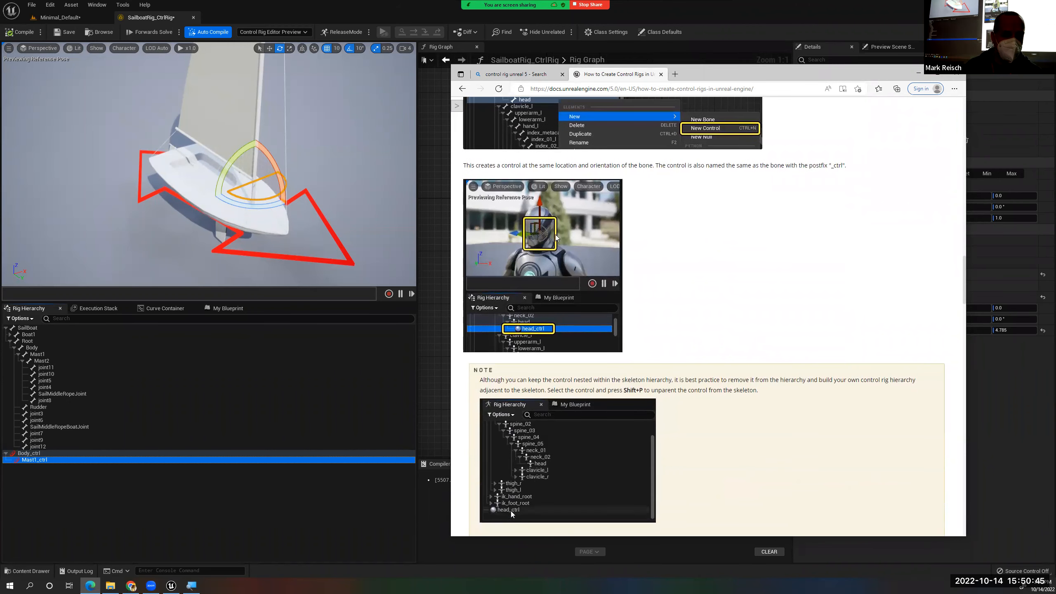
pyautogui.scroll(-6, 556, 314)
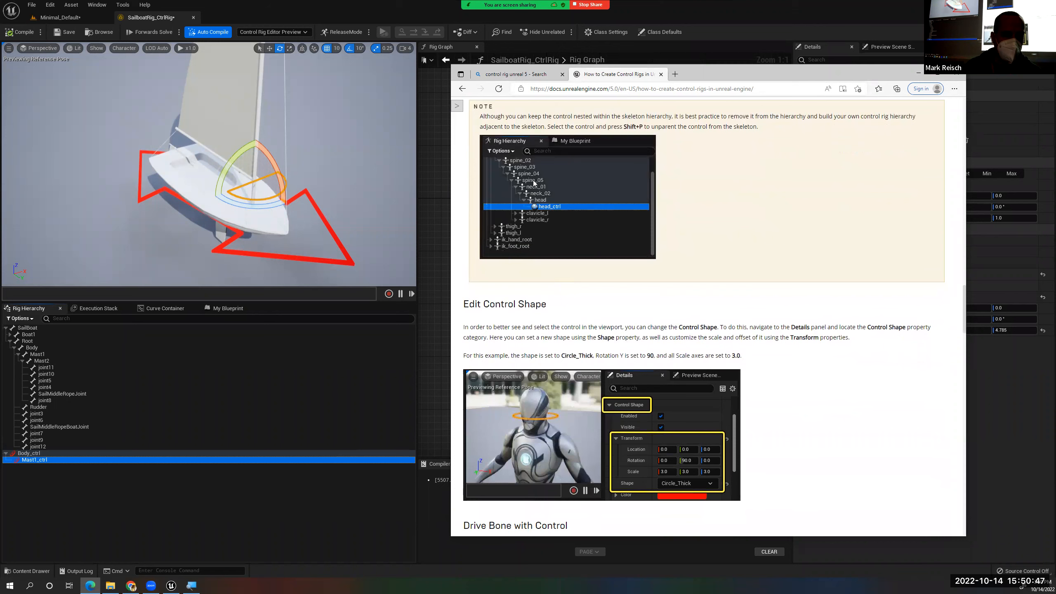
pyautogui.scroll(-3, 592, 251)
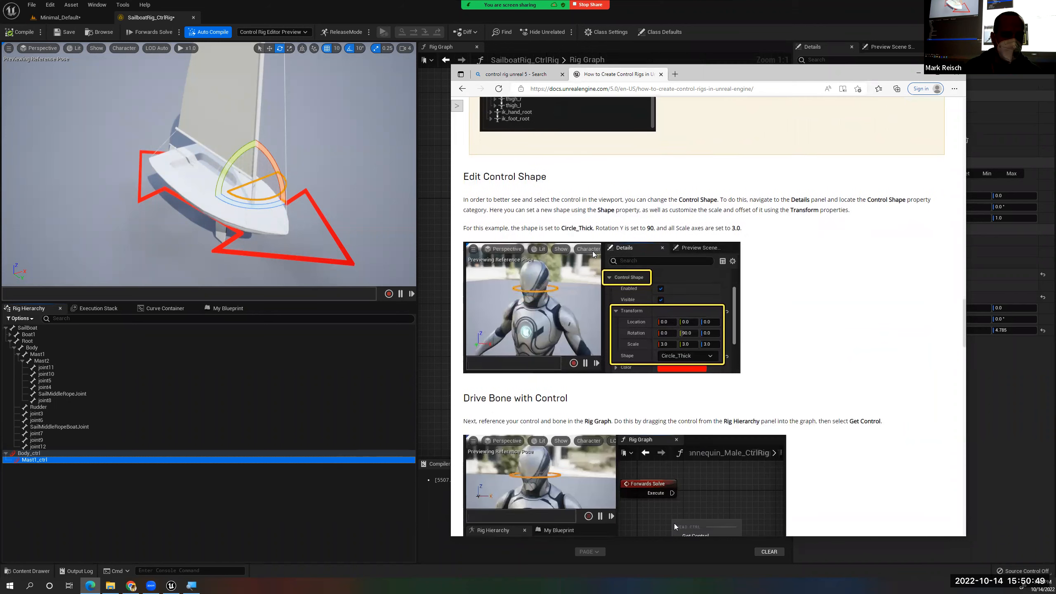
pyautogui.scroll(-1, 592, 251)
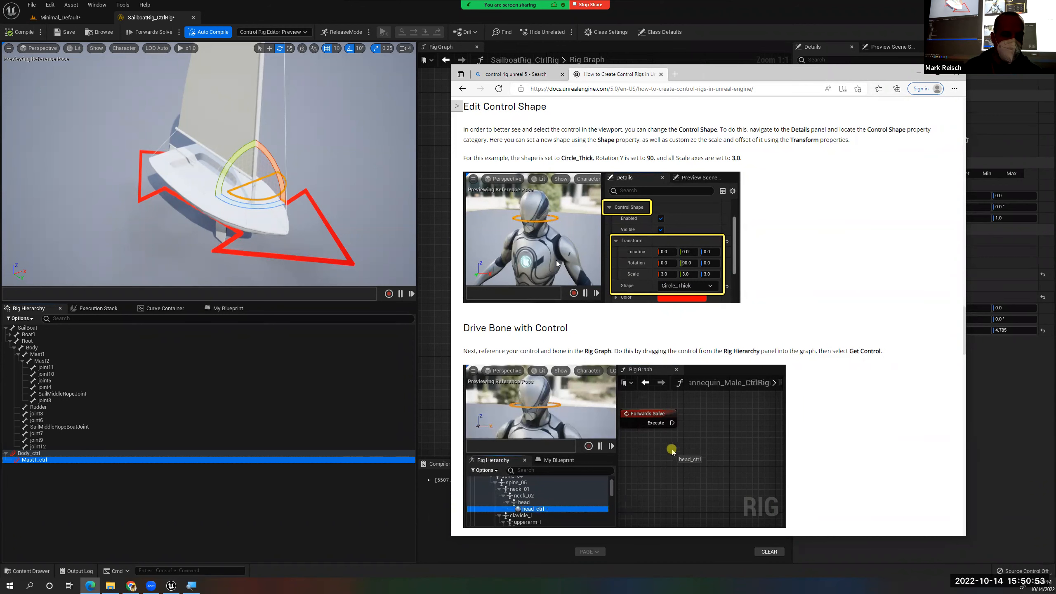
pyautogui.scroll(-4, 609, 333)
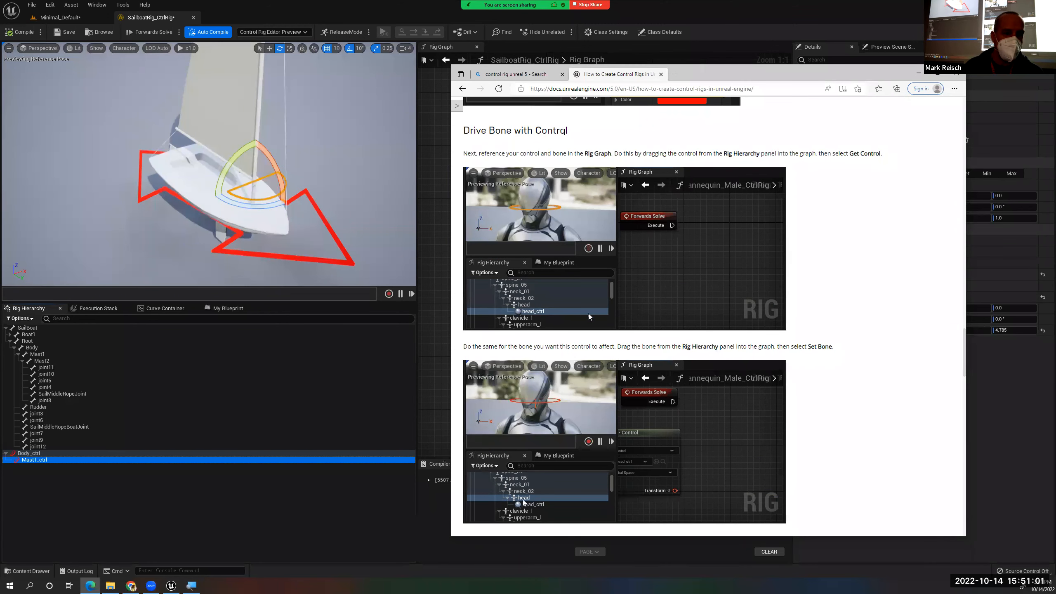
pyautogui.scroll(-3, 576, 178)
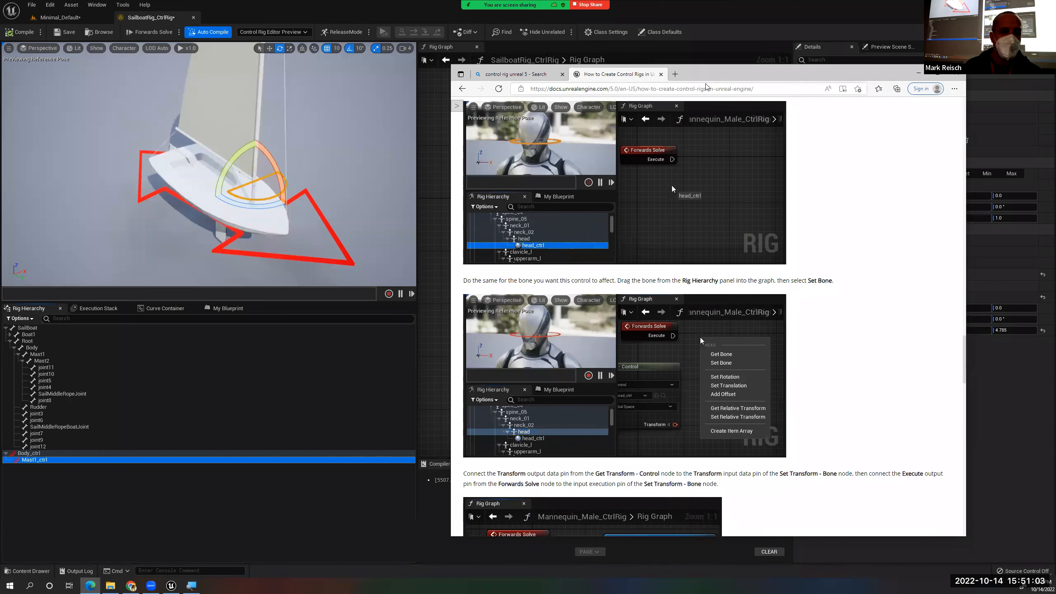
pyautogui.moveTo(738, 76); pyautogui.dragTo(973, 70)
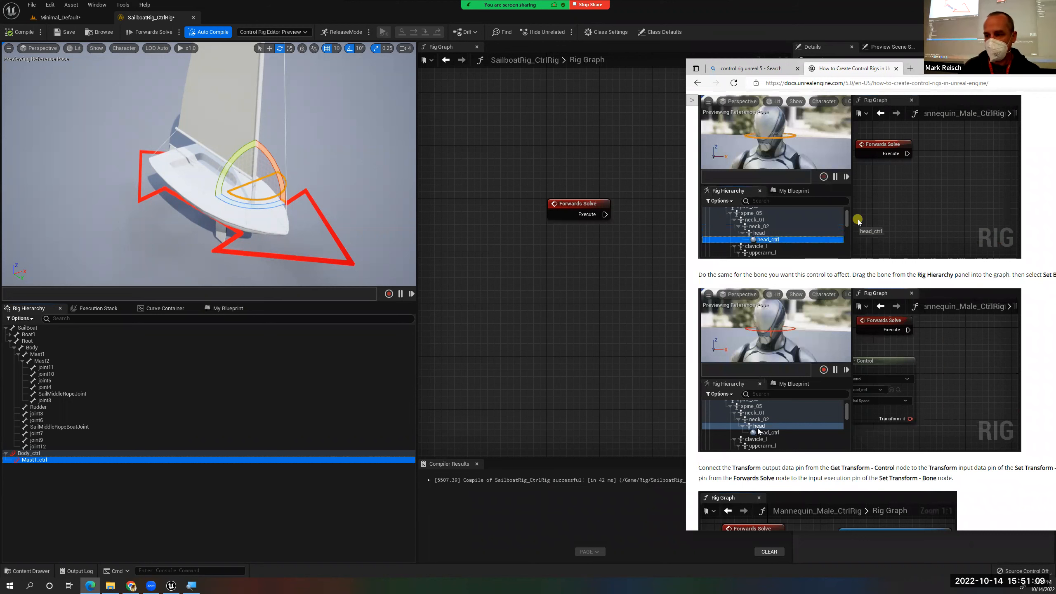
# Switch back to Unreal Editor and add a Get Control node for Body_ctrl to the rig graph
pyautogui.click(420, 379)
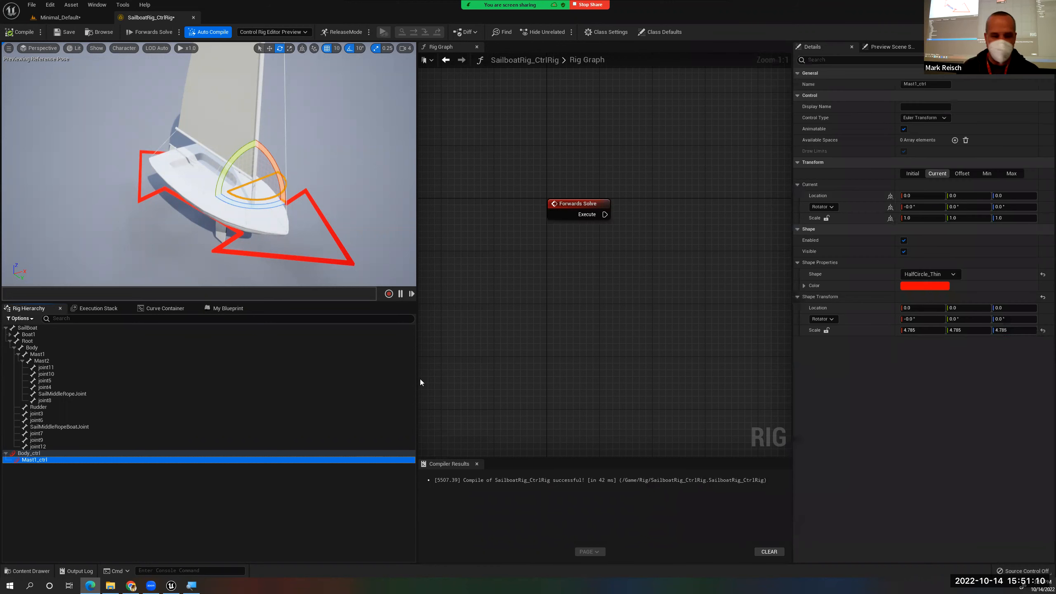
pyautogui.click(28, 453)
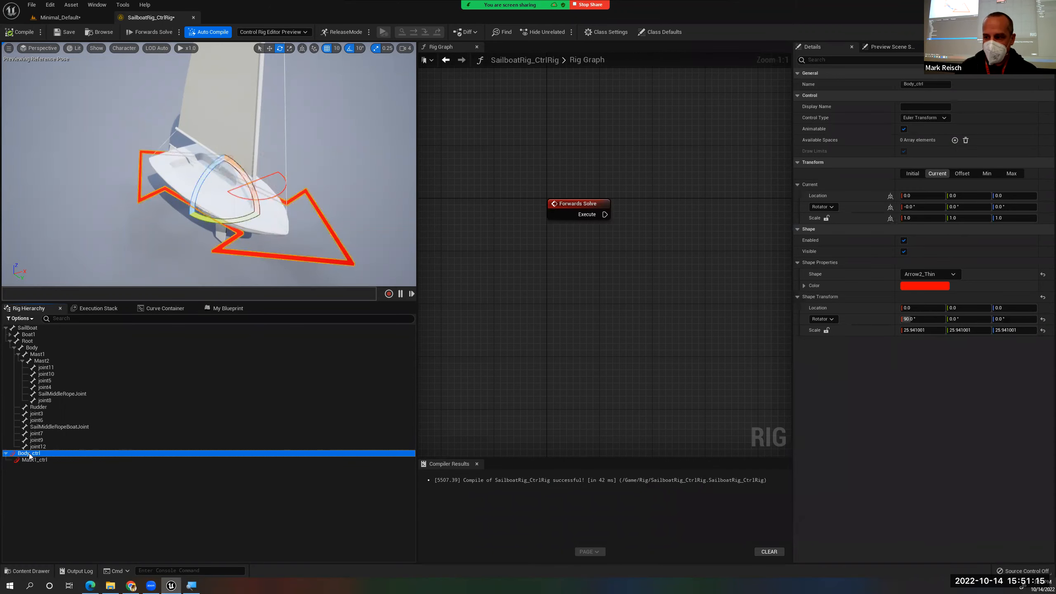
pyautogui.moveTo(30, 456); pyautogui.dragTo(555, 259)
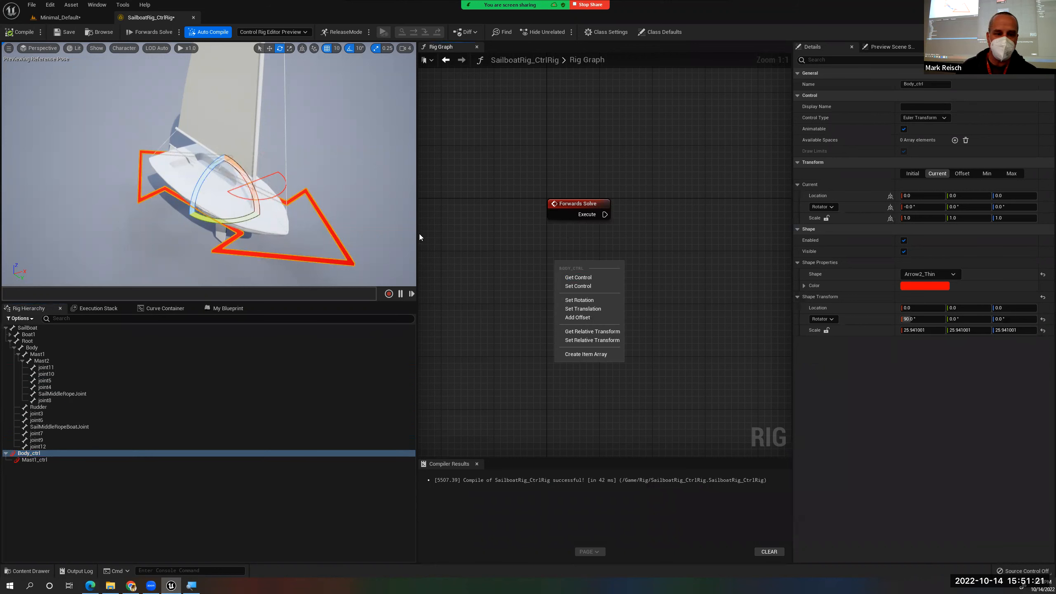
pyautogui.click(605, 278)
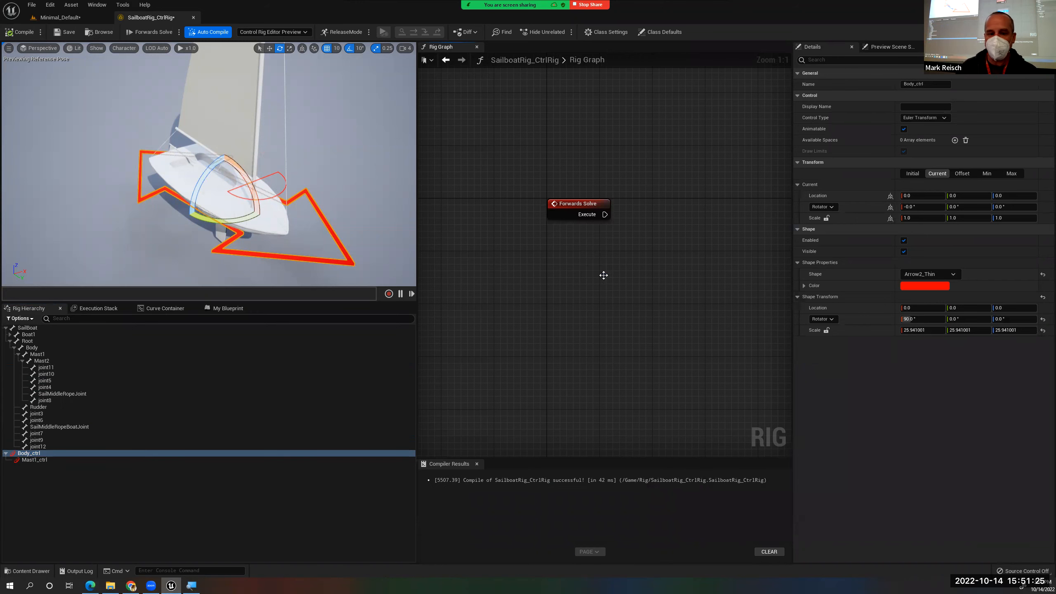
pyautogui.moveTo(597, 266); pyautogui.dragTo(602, 257)
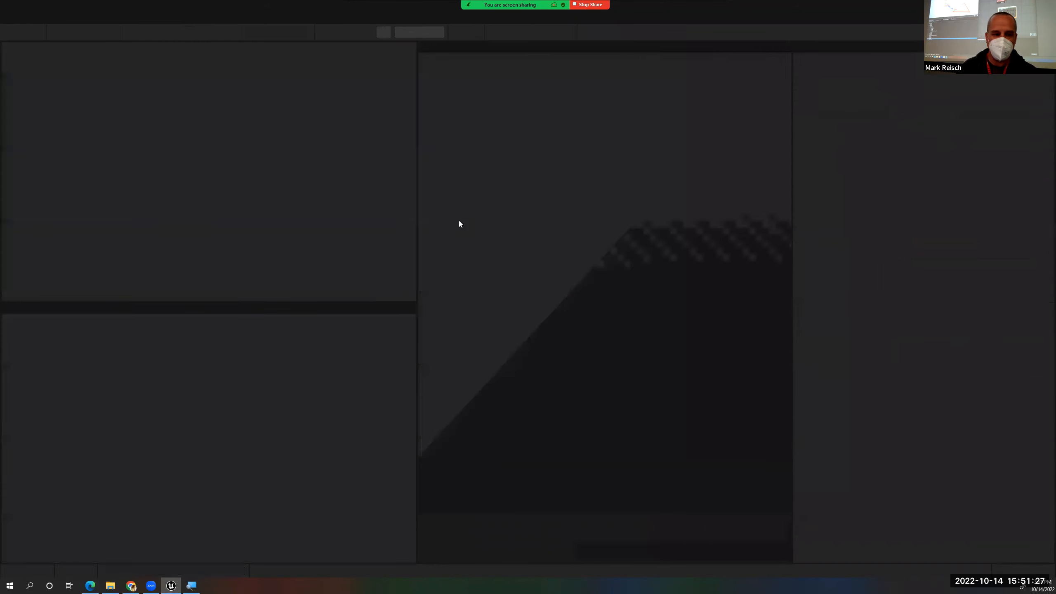
# Widen the rig graph area and position the Get Transform - Control node below Forwards Solve
pyautogui.moveTo(399, 204); pyautogui.dragTo(328, 205)
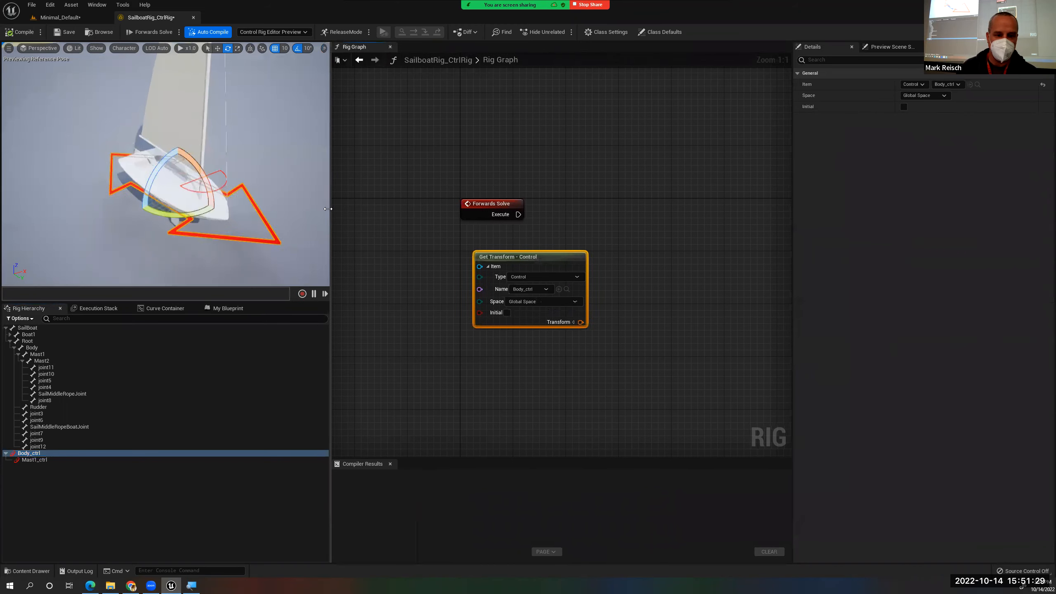
pyautogui.moveTo(519, 258); pyautogui.dragTo(539, 256)
pyautogui.moveTo(430, 168); pyautogui.dragTo(354, 178, button='right')
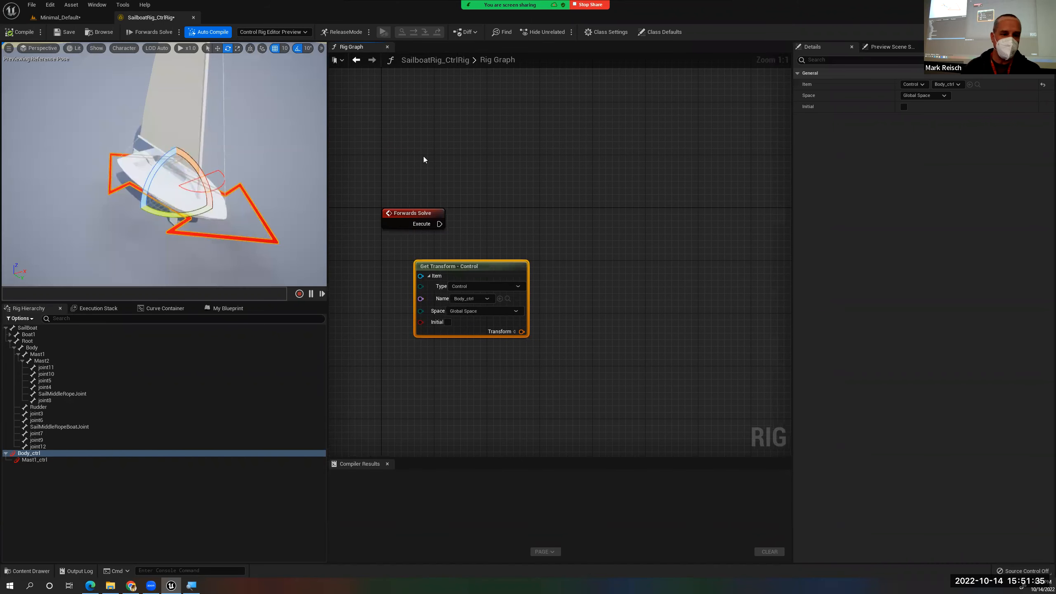
pyautogui.moveTo(473, 263); pyautogui.dragTo(493, 255)
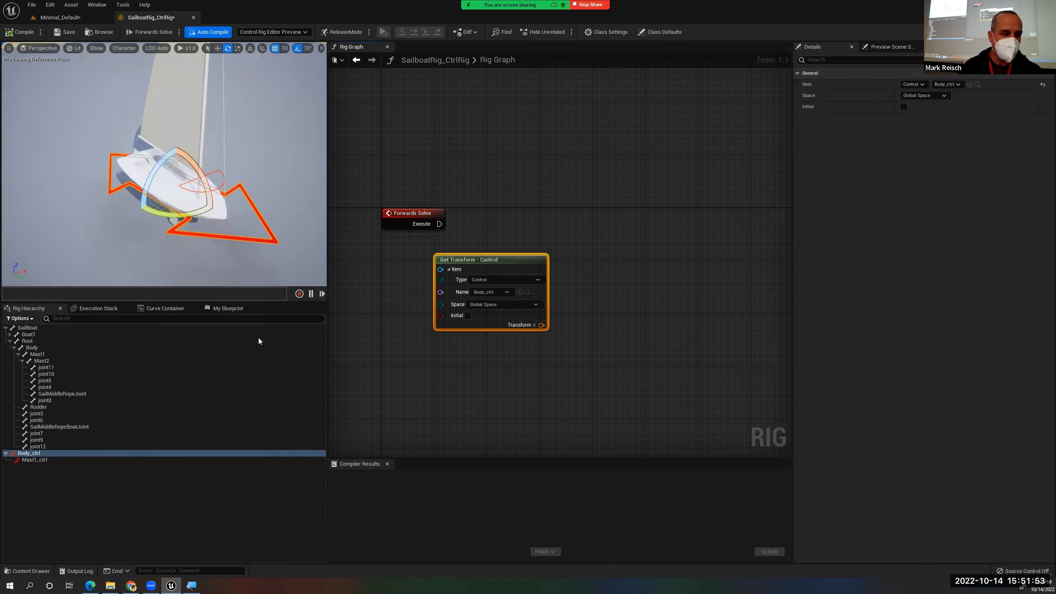
pyautogui.moveTo(462, 258)
pyautogui.mouseDown()
pyautogui.moveTo(444, 256)
pyautogui.moveTo(509, 251)
pyautogui.moveTo(484, 266)
pyautogui.moveTo(476, 258)
pyautogui.mouseUp()
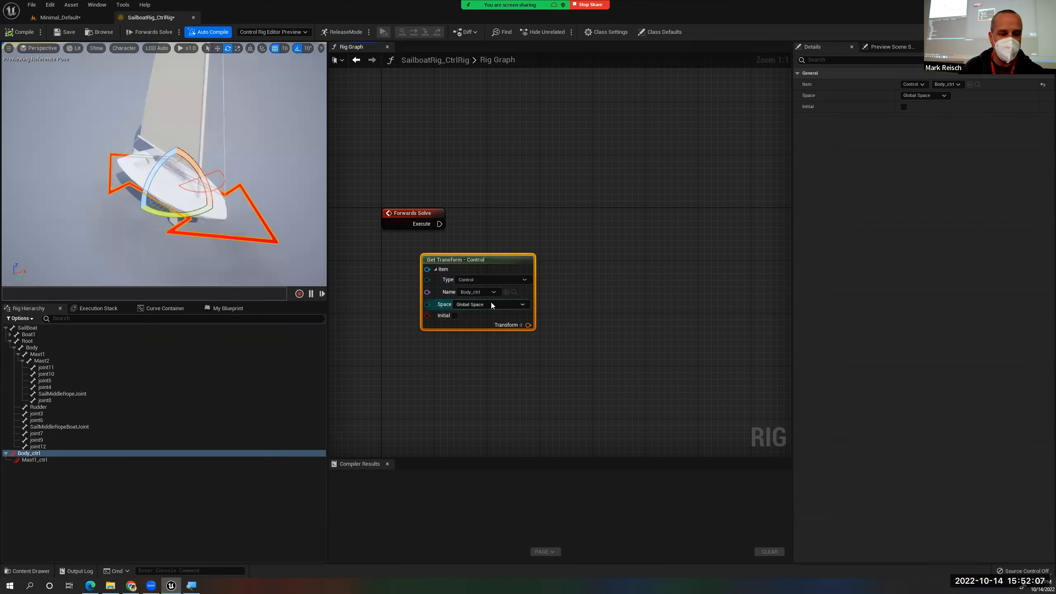
pyautogui.moveTo(470, 261)
pyautogui.mouseDown()
pyautogui.moveTo(515, 273)
pyautogui.moveTo(455, 266)
pyautogui.mouseUp()
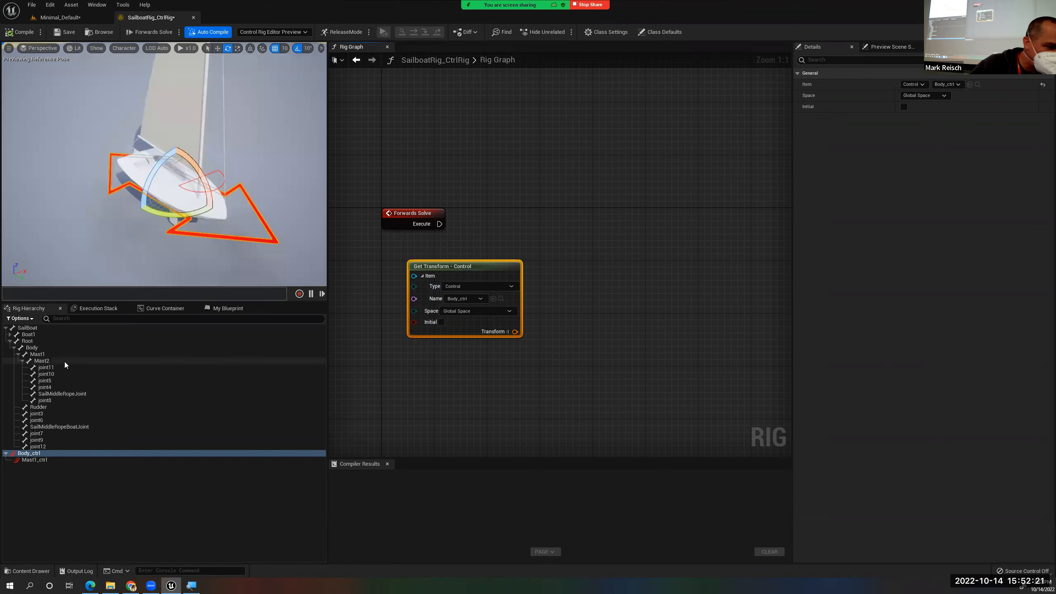
# Add a Set Bone node for the Body bone and arrange it beside the Get Transform - Control node
pyautogui.click(33, 348)
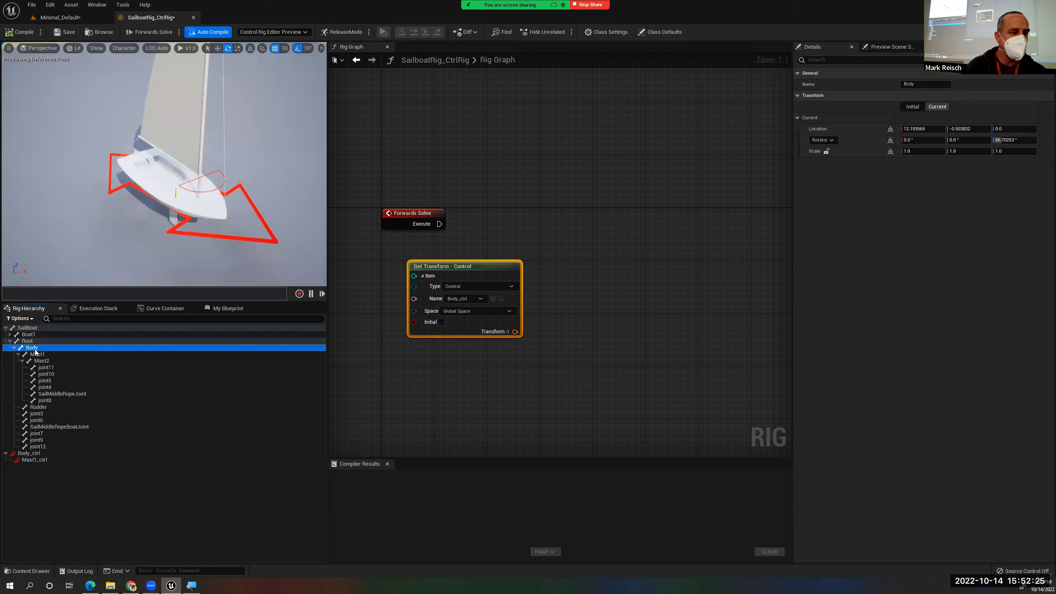
pyautogui.moveTo(33, 347); pyautogui.dragTo(588, 208)
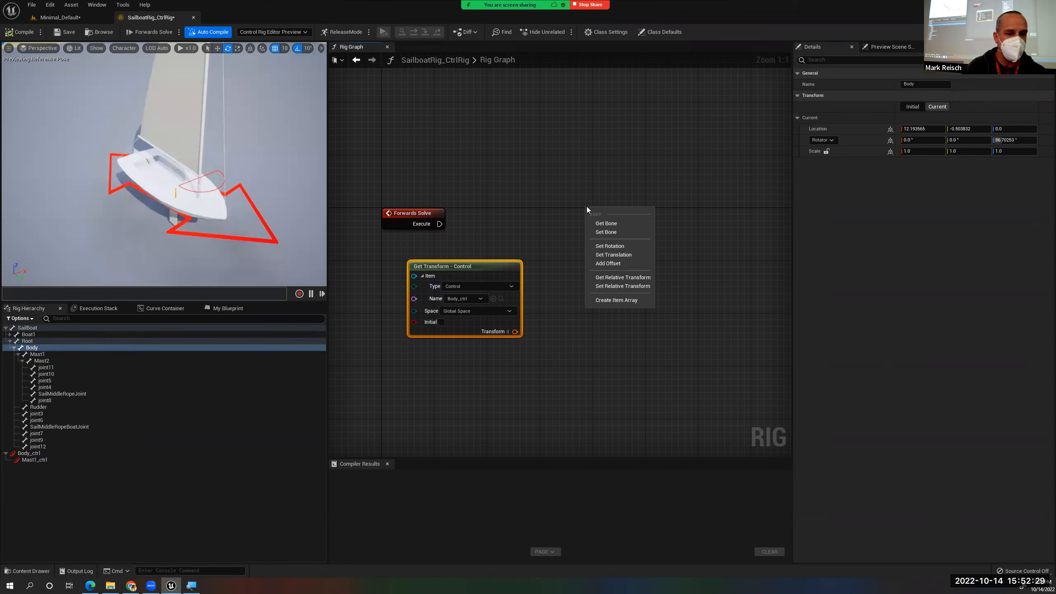
pyautogui.click(605, 232)
pyautogui.moveTo(628, 212); pyautogui.dragTo(596, 175)
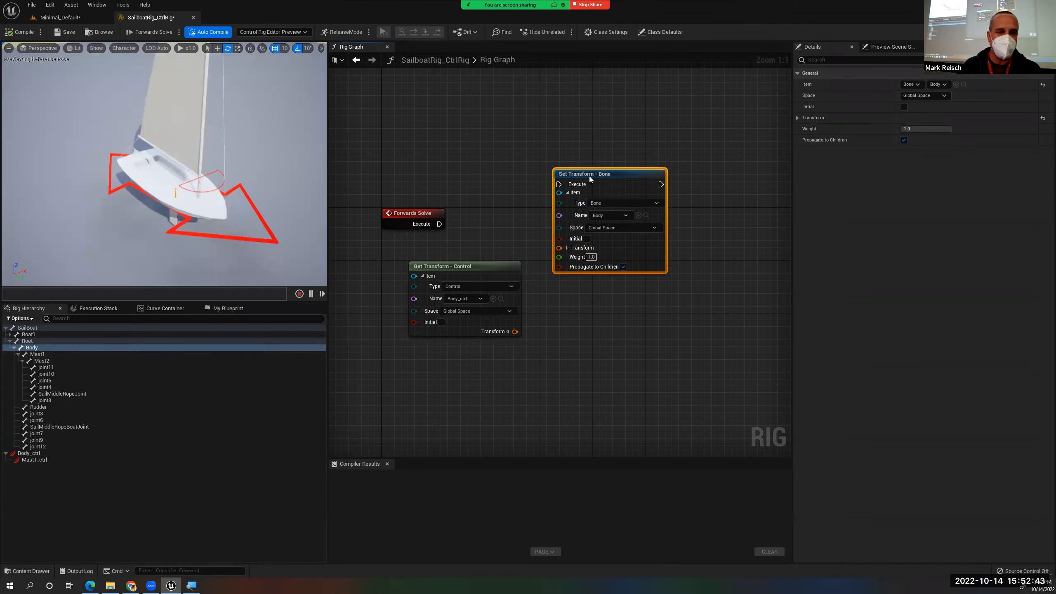
pyautogui.moveTo(589, 176); pyautogui.dragTo(590, 171)
pyautogui.moveTo(476, 265)
pyautogui.mouseDown()
pyautogui.moveTo(457, 285)
pyautogui.moveTo(460, 258)
pyautogui.mouseUp()
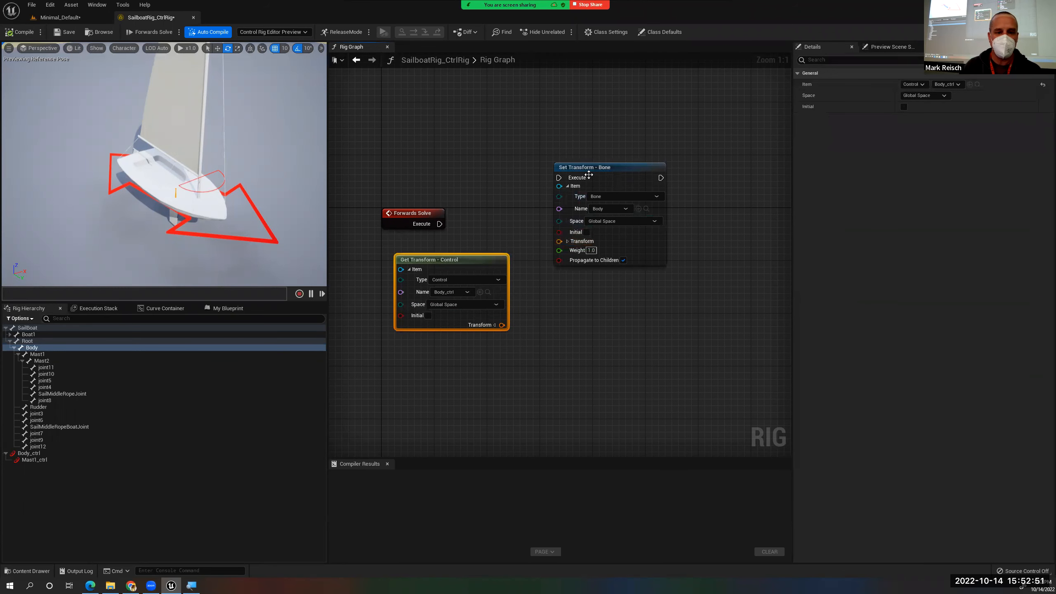
pyautogui.moveTo(614, 167); pyautogui.dragTo(572, 183)
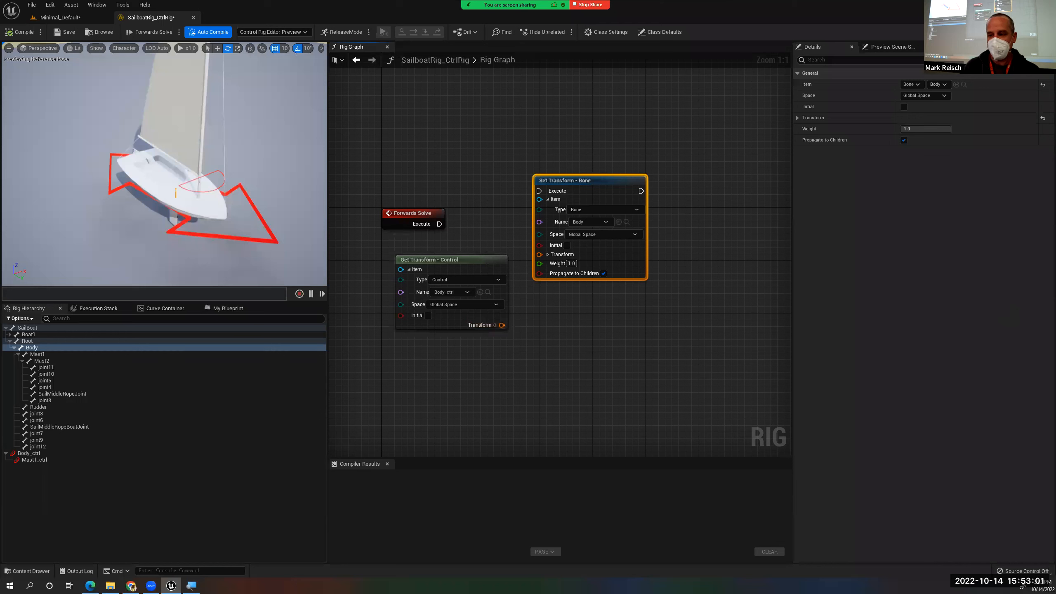
# Connect the control node's Transform output to the bone node's Transform input, rearrange the bone node, and delete both nodes
pyautogui.moveTo(502, 325); pyautogui.dragTo(541, 253)
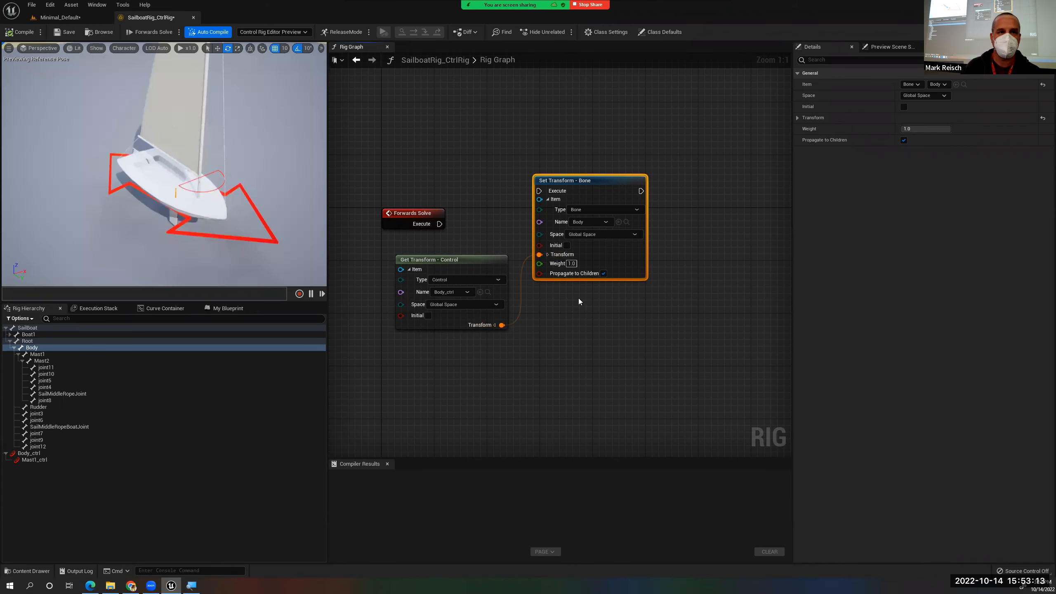
pyautogui.moveTo(591, 183); pyautogui.dragTo(586, 212)
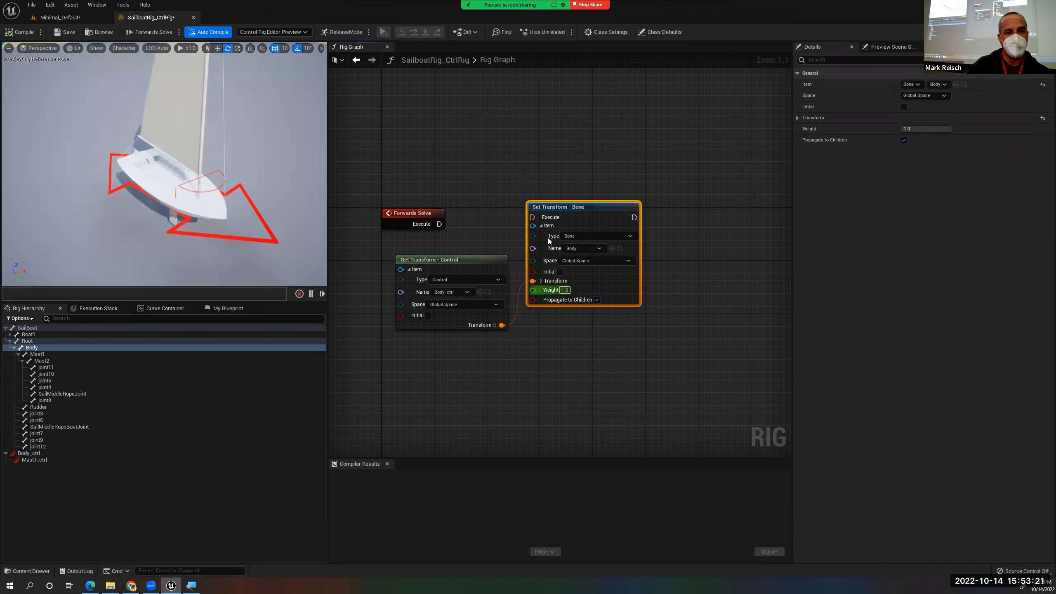
pyautogui.moveTo(494, 190); pyautogui.dragTo(544, 304)
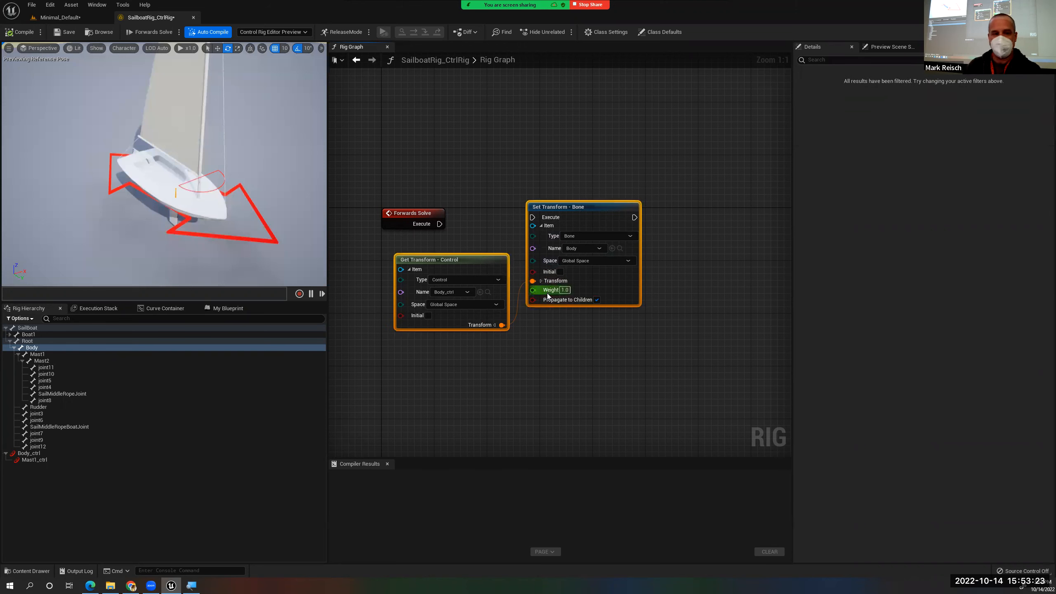
pyautogui.press('Delete')
# Add a Get Control node for Body_ctrl to the rig graph and place it below Forwards Solve
pyautogui.click(29, 453)
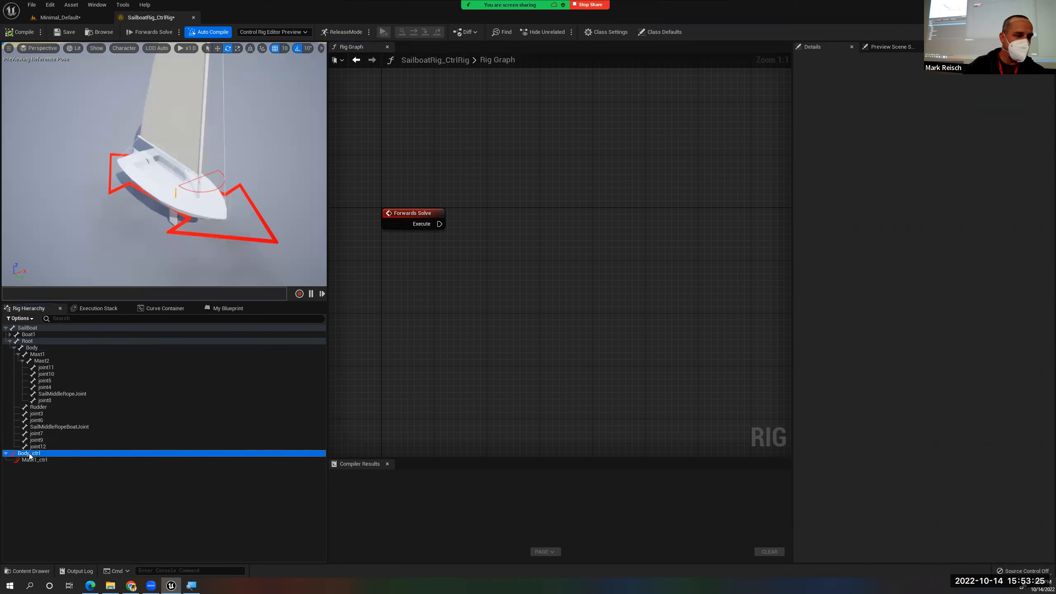
pyautogui.moveTo(29, 453); pyautogui.dragTo(492, 269)
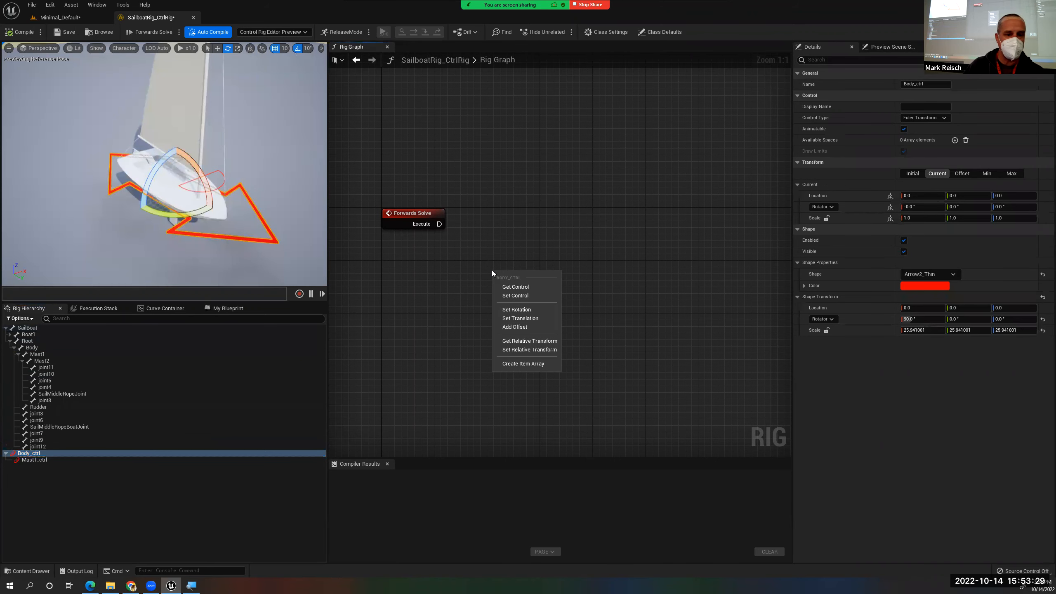
pyautogui.click(516, 287)
pyautogui.moveTo(547, 274); pyautogui.dragTo(486, 268)
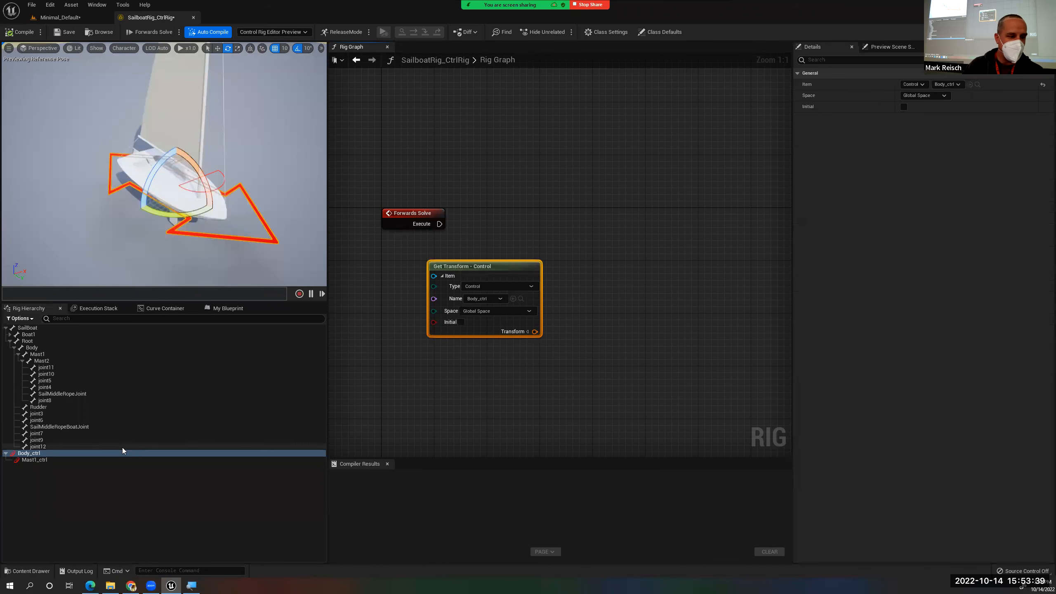
# Add a Set Bone node for the Body bone and place it beside the Get Transform - Control node
pyautogui.click(32, 347)
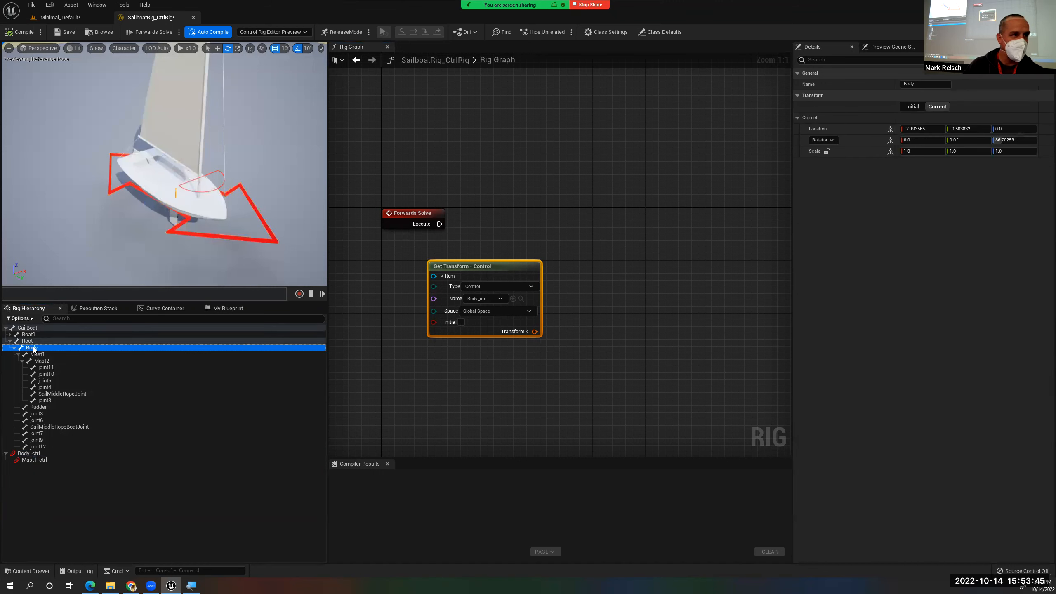
pyautogui.moveTo(601, 215); pyautogui.dragTo(605, 212)
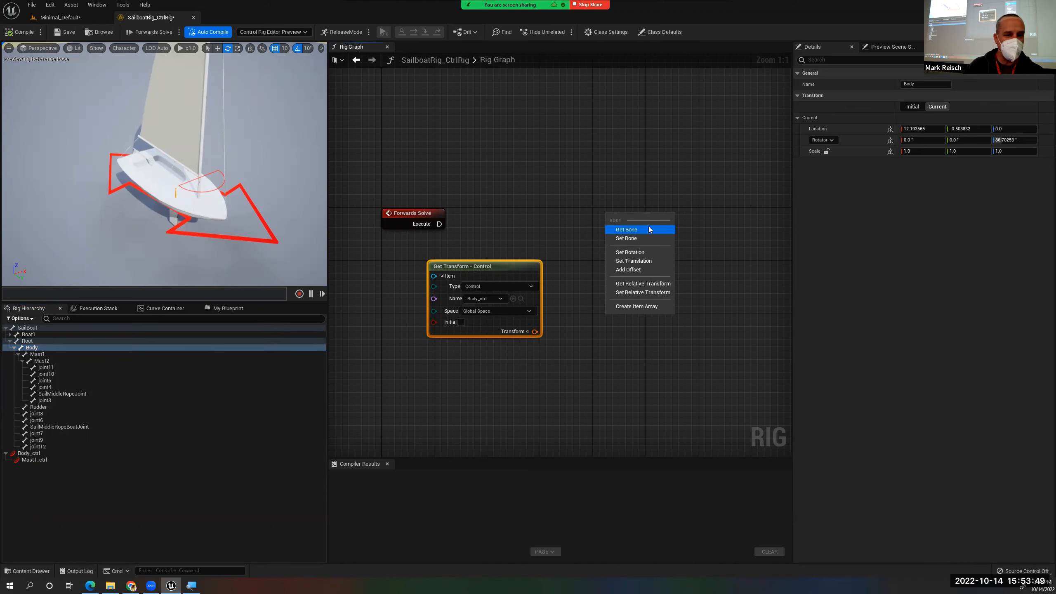
pyautogui.click(625, 238)
pyautogui.moveTo(648, 227); pyautogui.dragTo(599, 192)
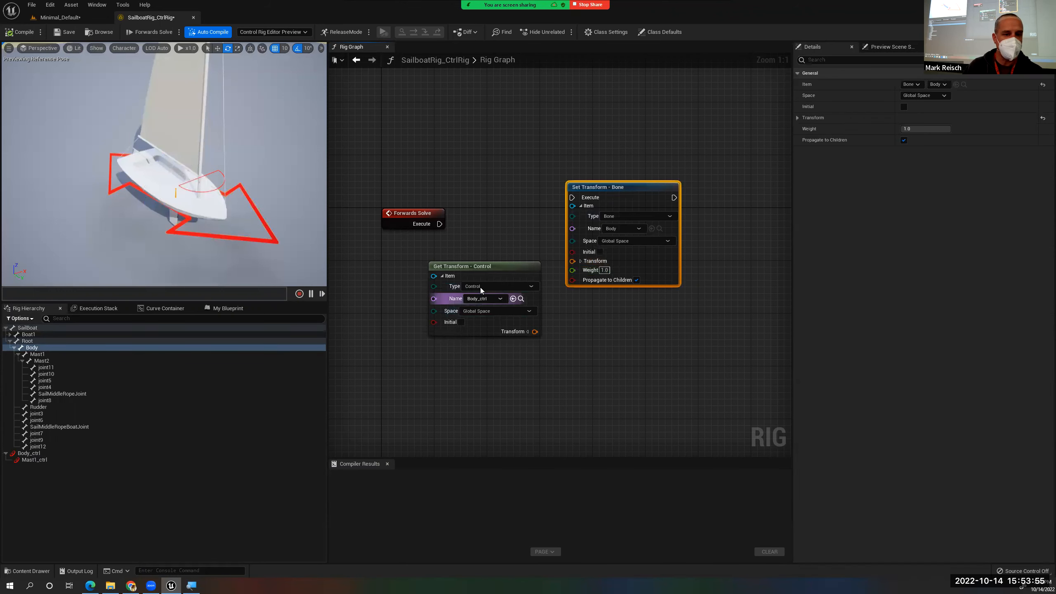
# Feed the Body_ctrl Transform output into Set Transform - Bone and connect Forwards Solve's execution to that node
pyautogui.click(492, 270)
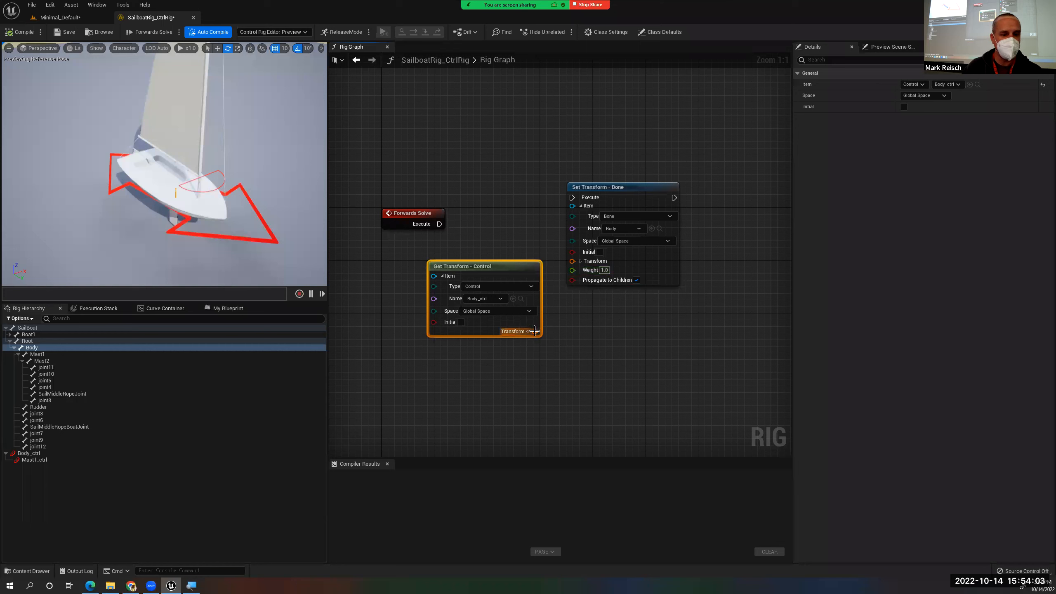
pyautogui.moveTo(535, 331); pyautogui.dragTo(572, 262)
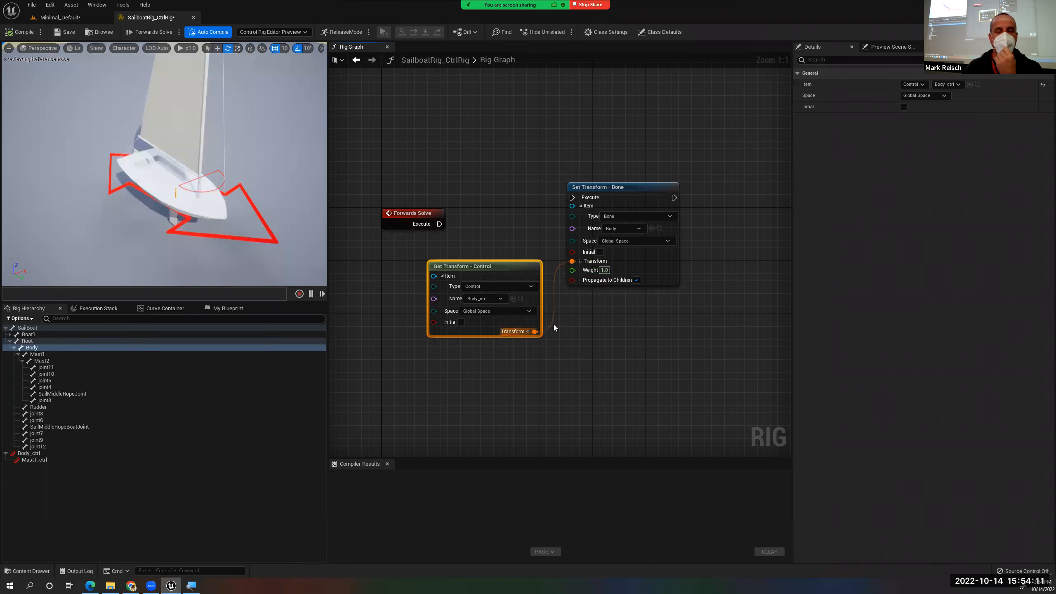
pyautogui.moveTo(442, 224); pyautogui.dragTo(575, 198)
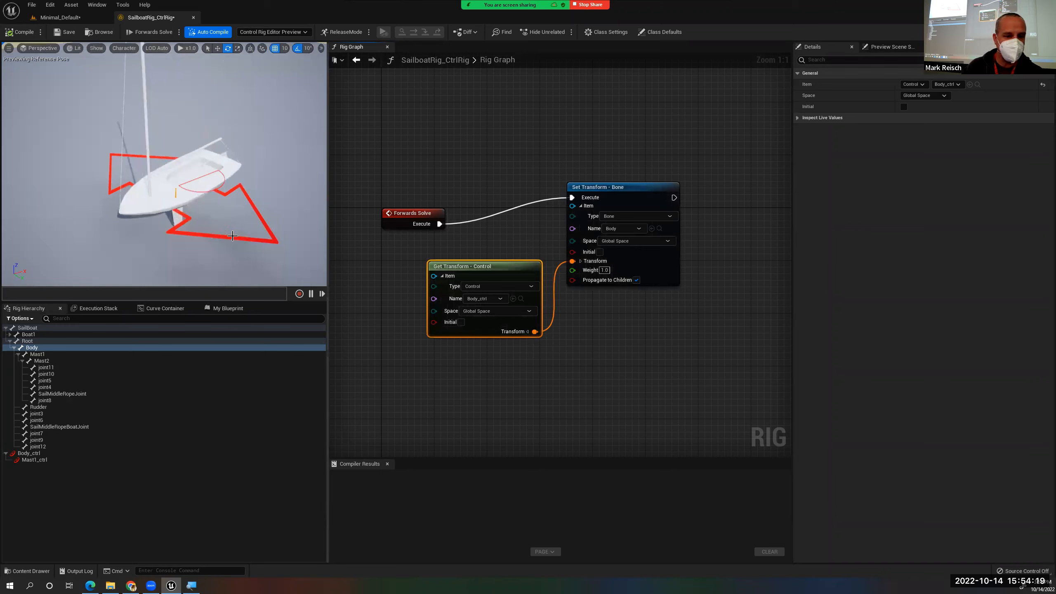
# Try to realign the boat with its control by applying Reset Transform and Reset All Transforms to Body_ctrl
pyautogui.keyDown('alt'); pyautogui.moveTo(181, 225); pyautogui.dragTo(137, 199); pyautogui.keyUp('alt')
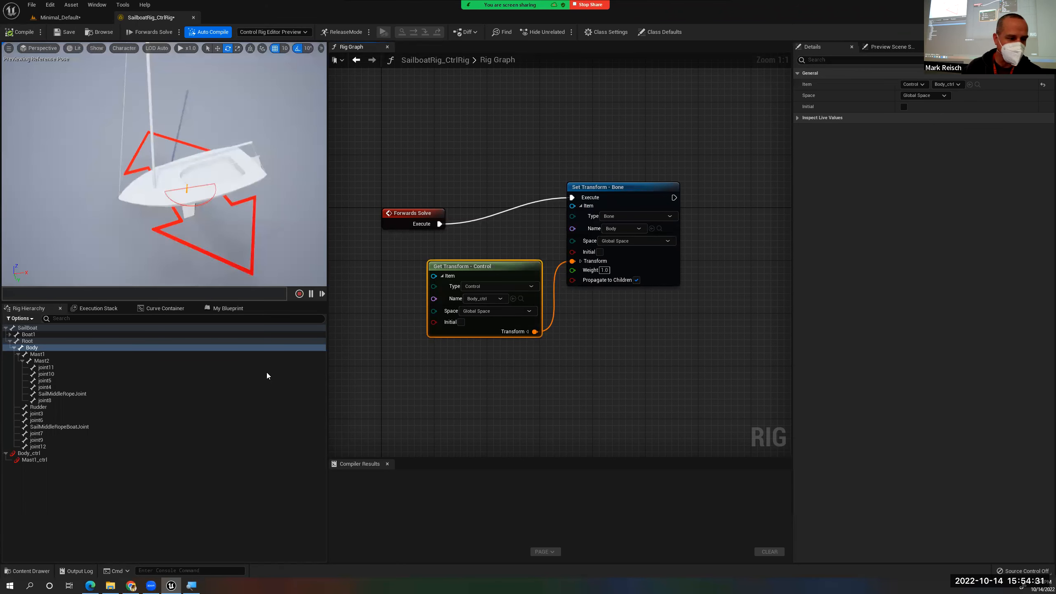
pyautogui.click(29, 453)
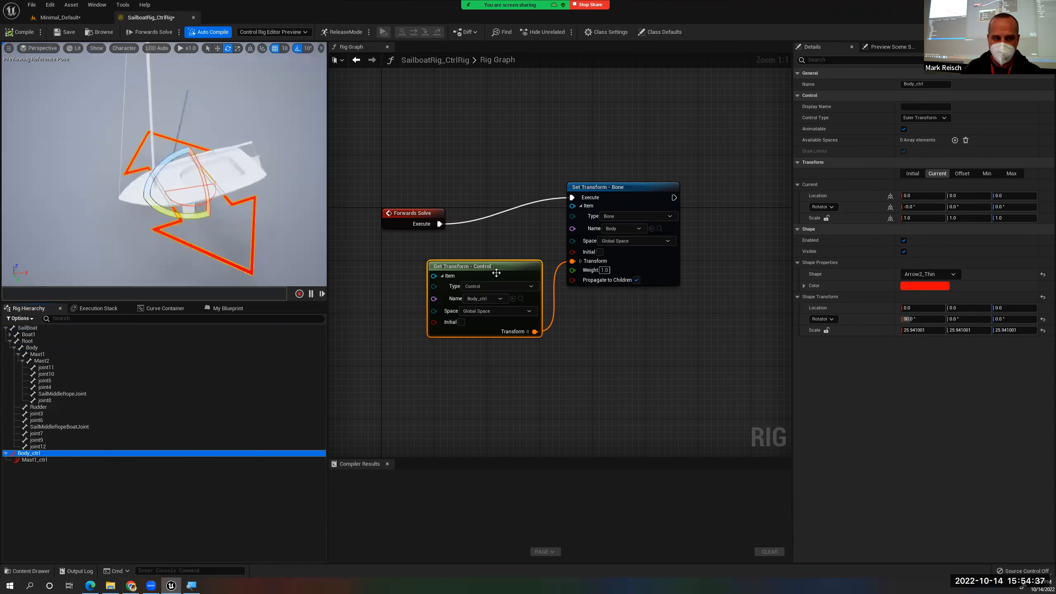
pyautogui.rightClick(33, 454)
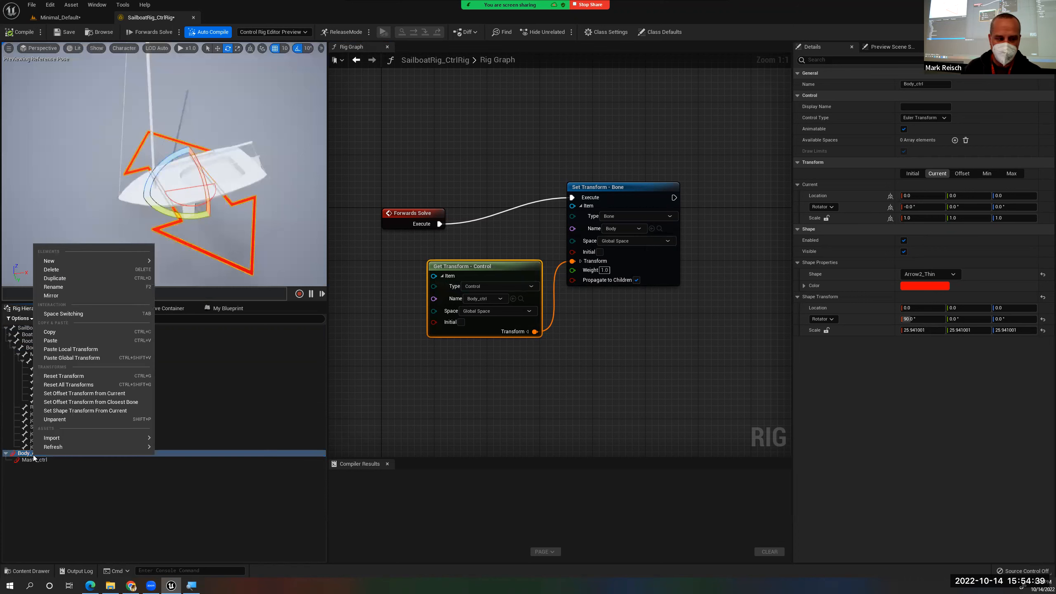
pyautogui.click(81, 377)
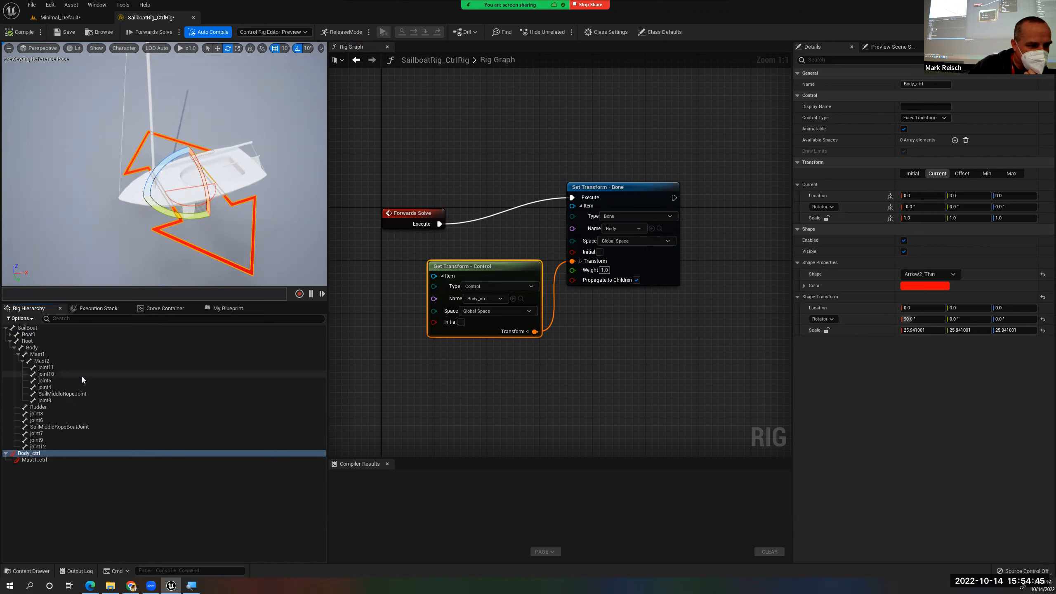
pyautogui.rightClick(27, 456)
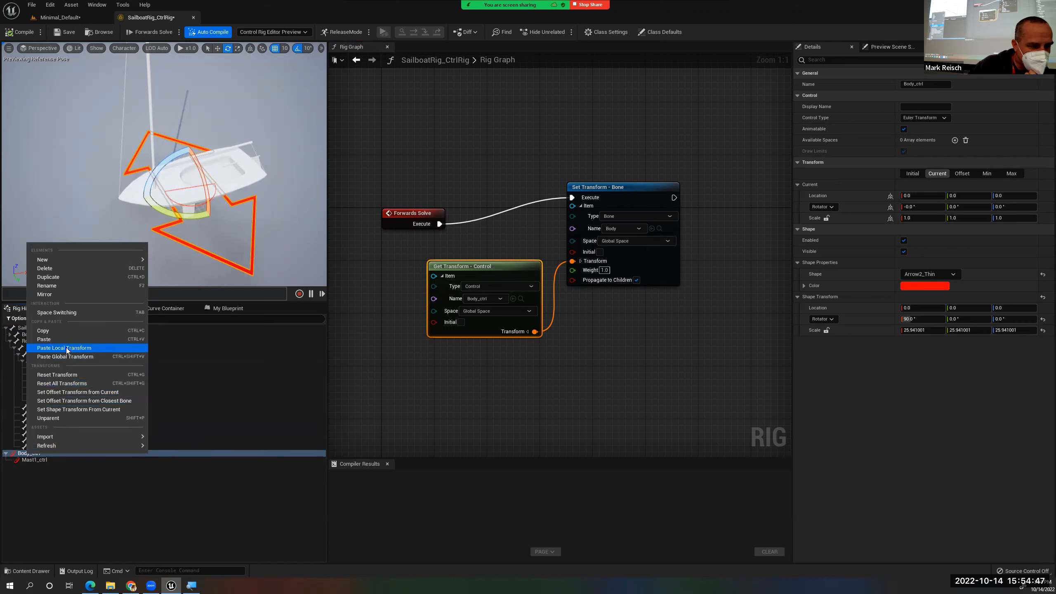
pyautogui.click(67, 386)
# Set the offset transform of Body_ctrl from its closest bone
pyautogui.rightClick(32, 453)
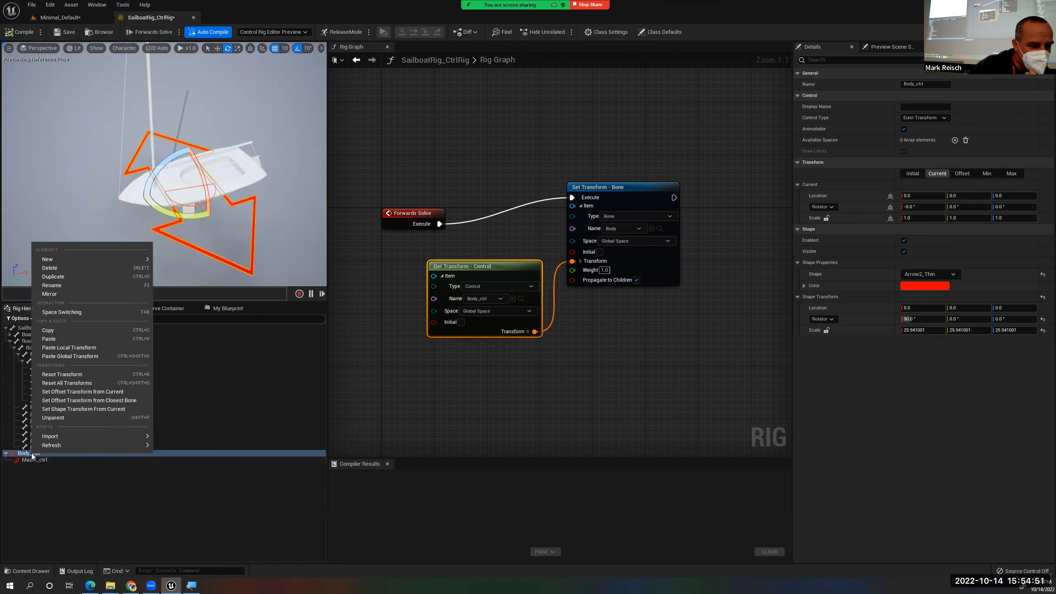
pyautogui.click(78, 401)
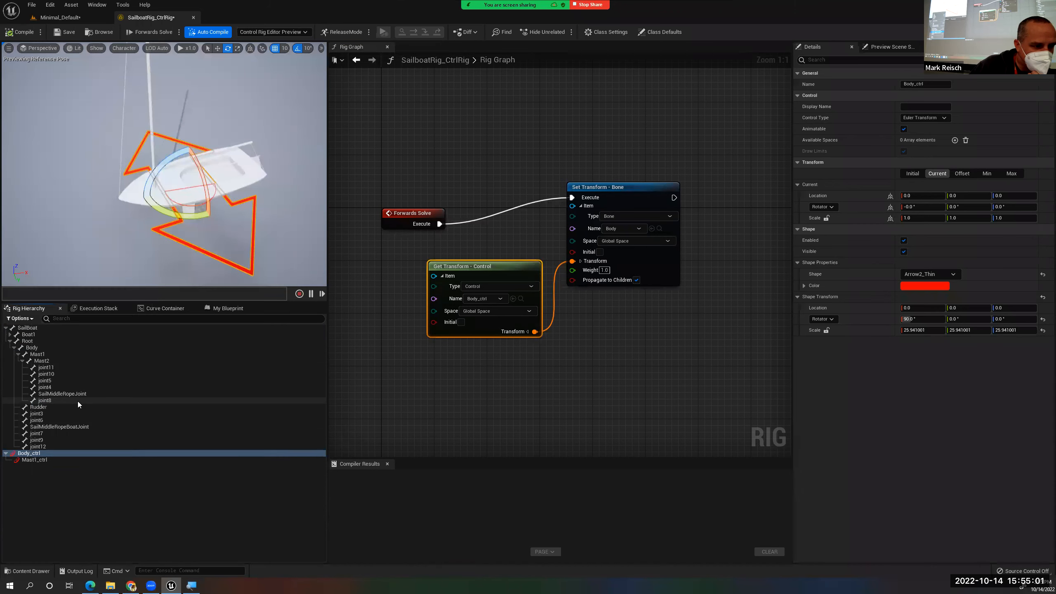
pyautogui.rightClick(39, 444)
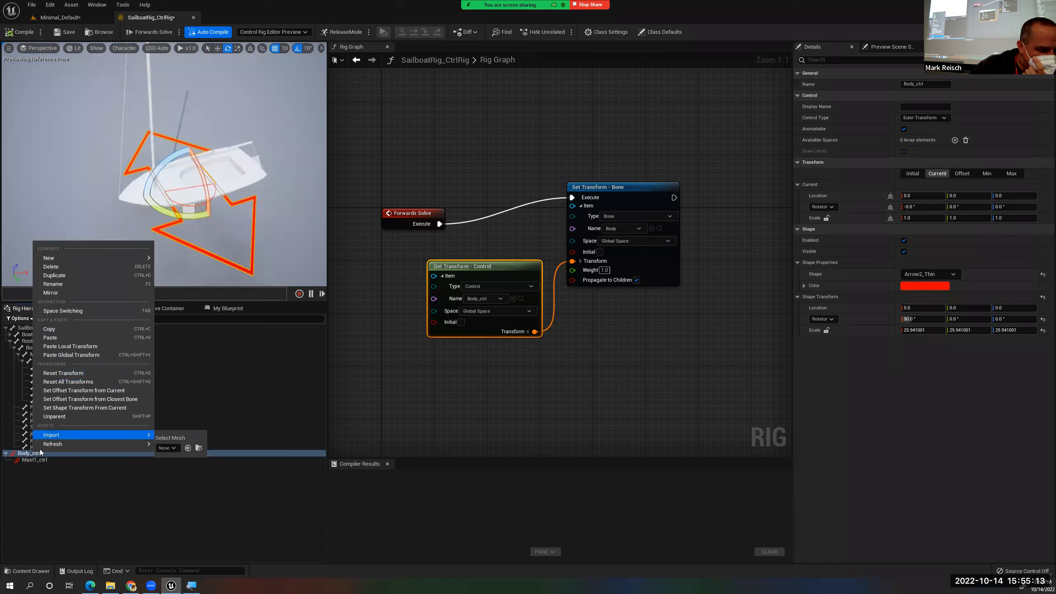
pyautogui.click(28, 454)
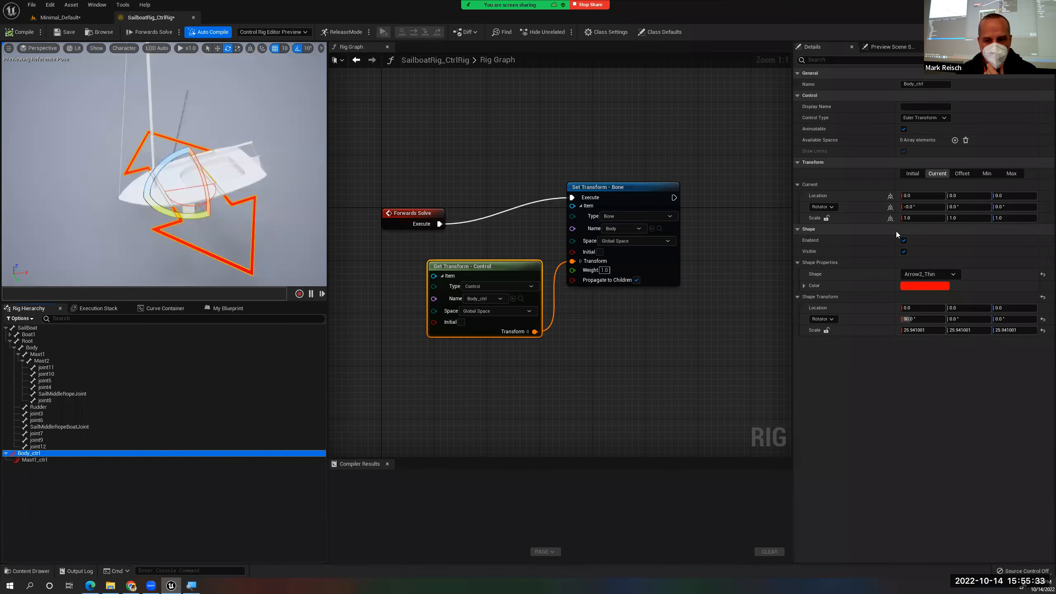
pyautogui.rightClick(844, 197)
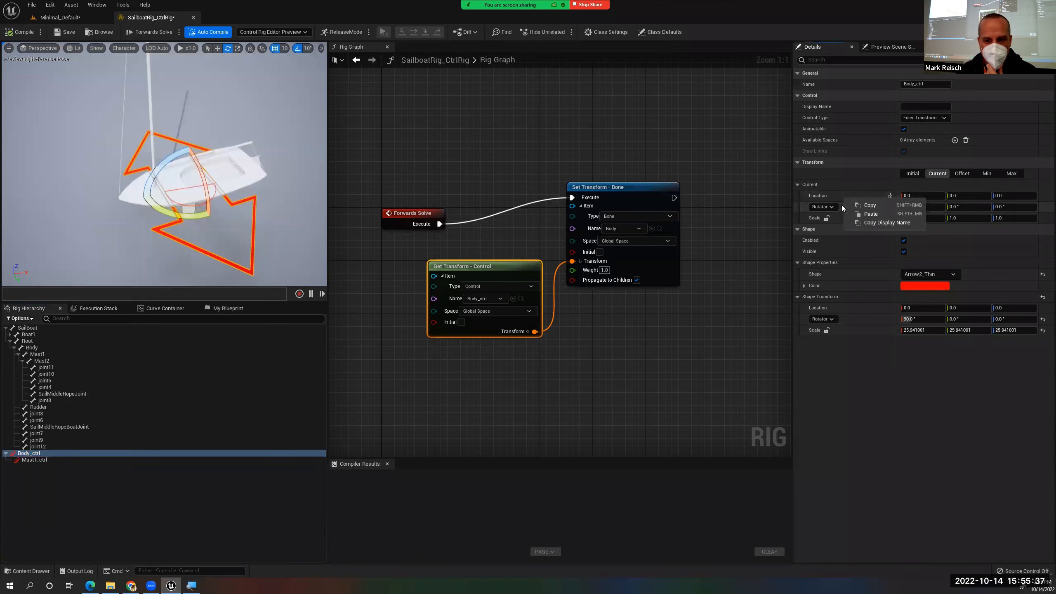
pyautogui.click(847, 193)
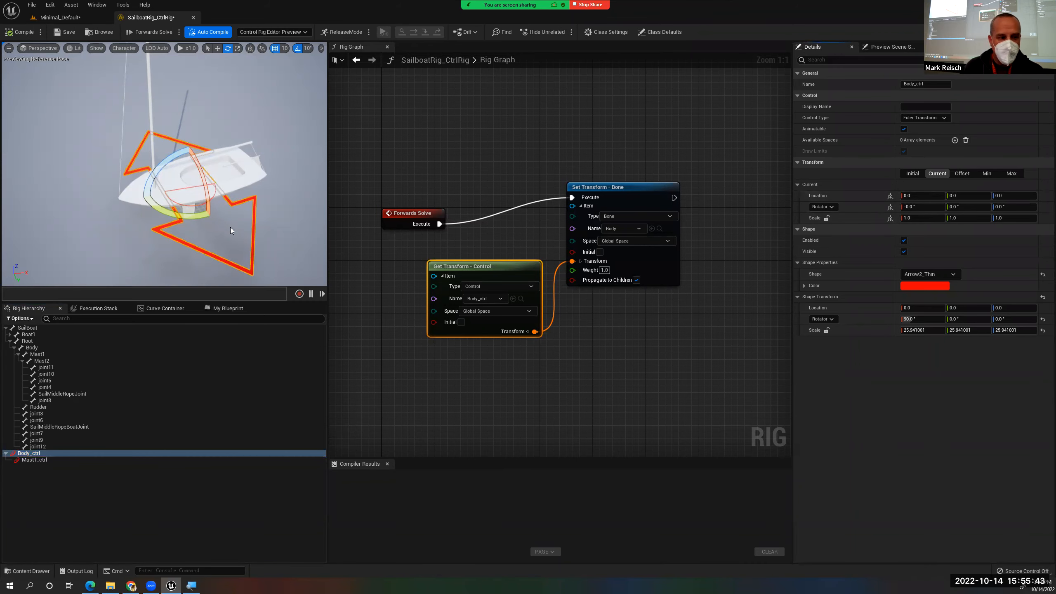
# Try resetting the rotation of Body_ctrl's shape transform, and undo the reset
pyautogui.keyDown('alt'); pyautogui.moveTo(215, 223); pyautogui.dragTo(291, 235); pyautogui.keyUp('alt')
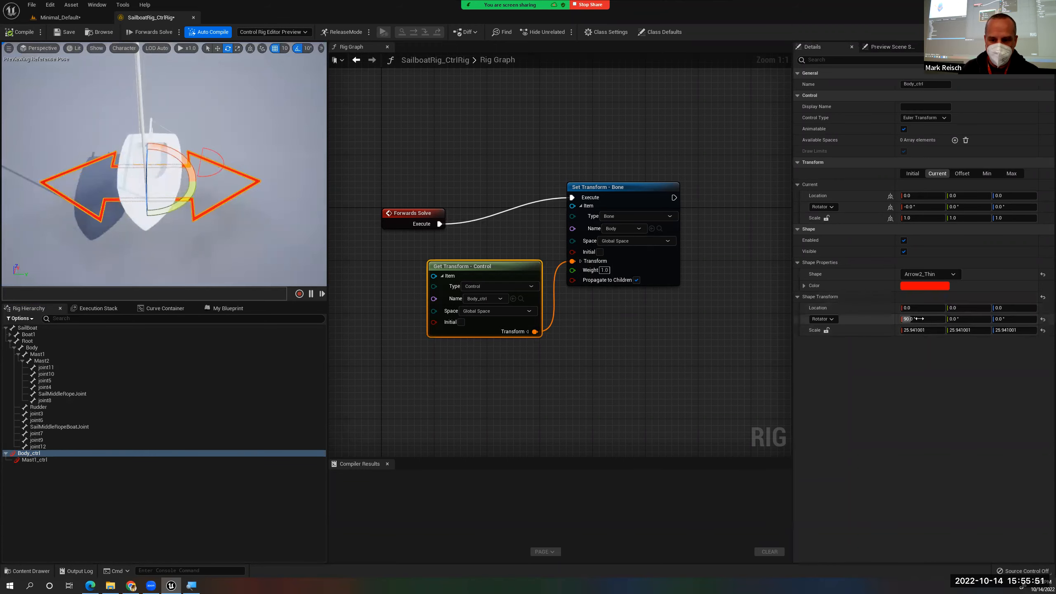
pyautogui.click(1043, 320)
pyautogui.keyDown('alt'); pyautogui.moveTo(151, 235); pyautogui.dragTo(293, 160); pyautogui.keyUp('alt')
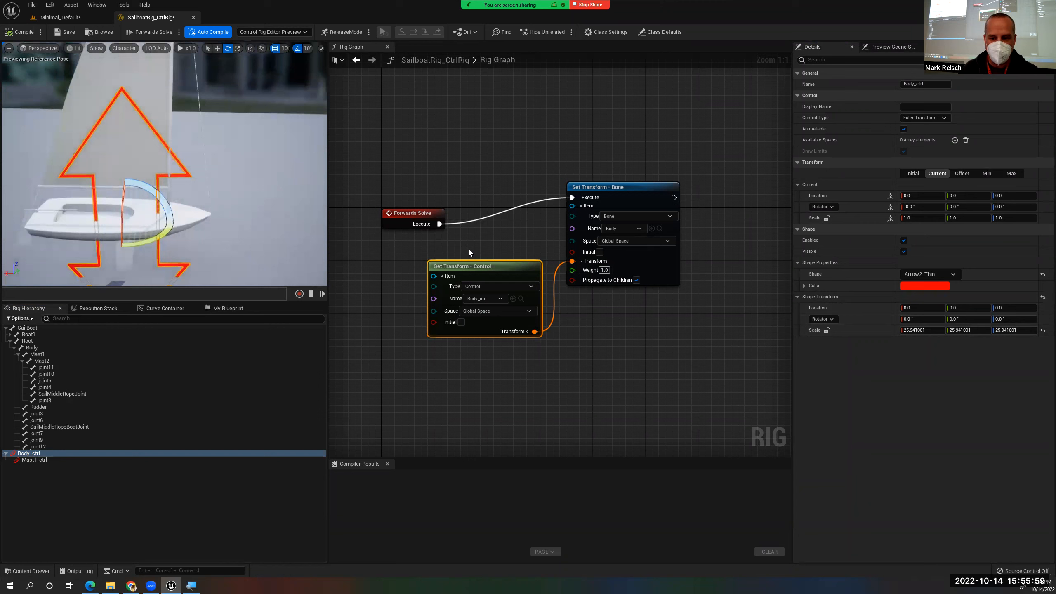
pyautogui.hotkey('ctrl', 'z')
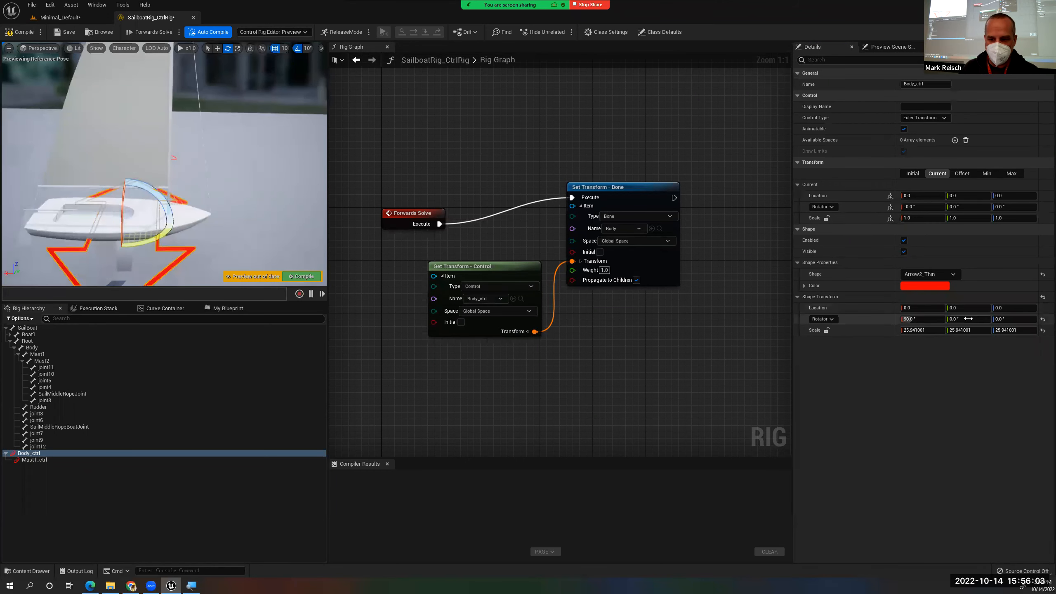
# Try a different Z rotation on Body_ctrl's shape transform, and restore the Z value to 0
pyautogui.click(999, 319)
pyautogui.moveTo(999, 319); pyautogui.dragTo(982, 327)
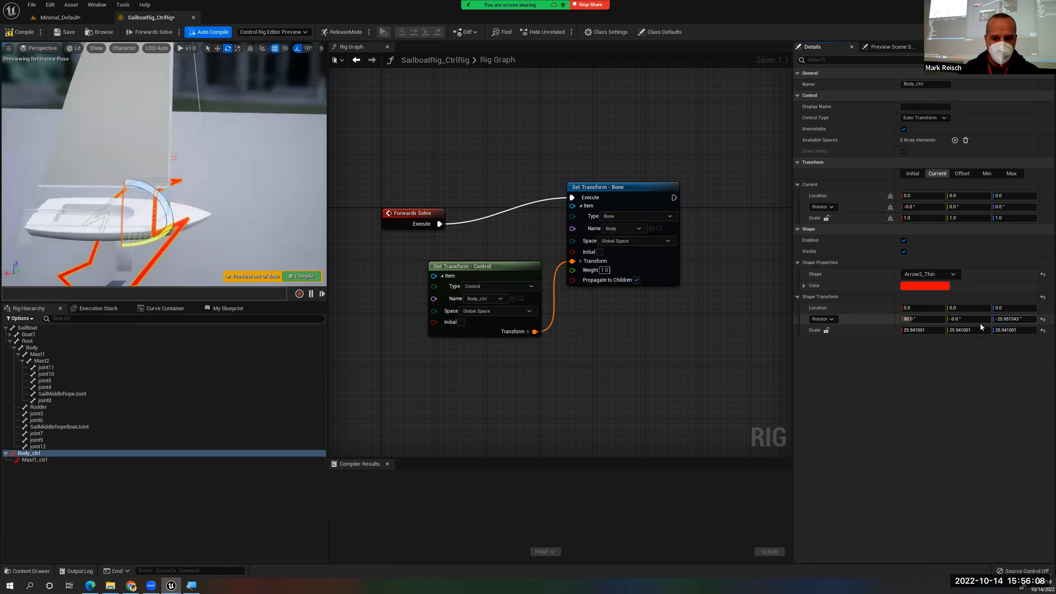
pyautogui.click(1023, 319)
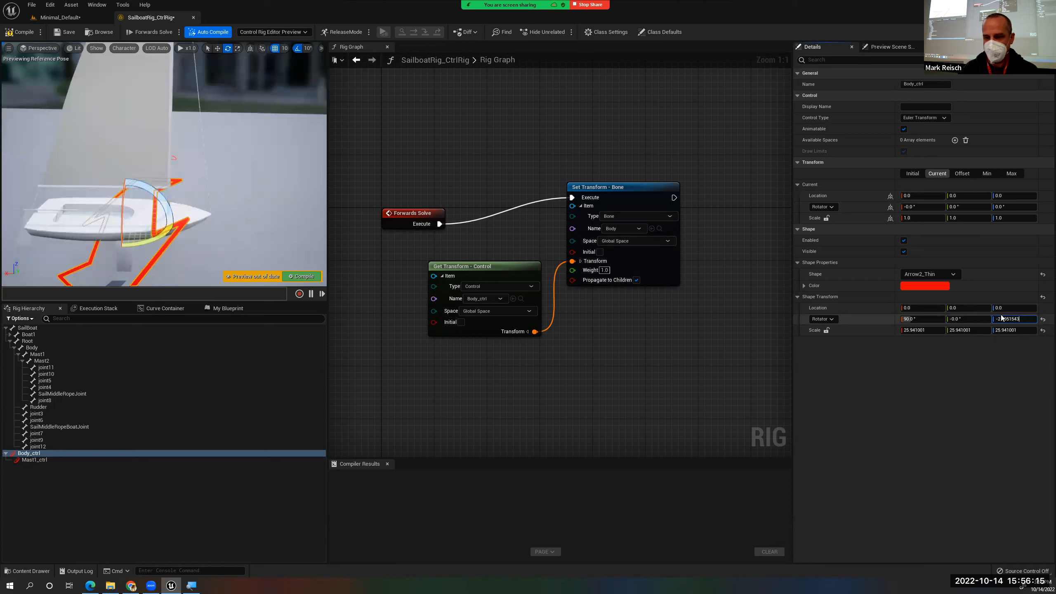
pyautogui.press('BackSpace')
pyautogui.press('BackSpace')
pyautogui.press('BackSpace')
pyautogui.press('BackSpace')
pyautogui.press('BackSpace')
pyautogui.write('0')
pyautogui.press('Return')
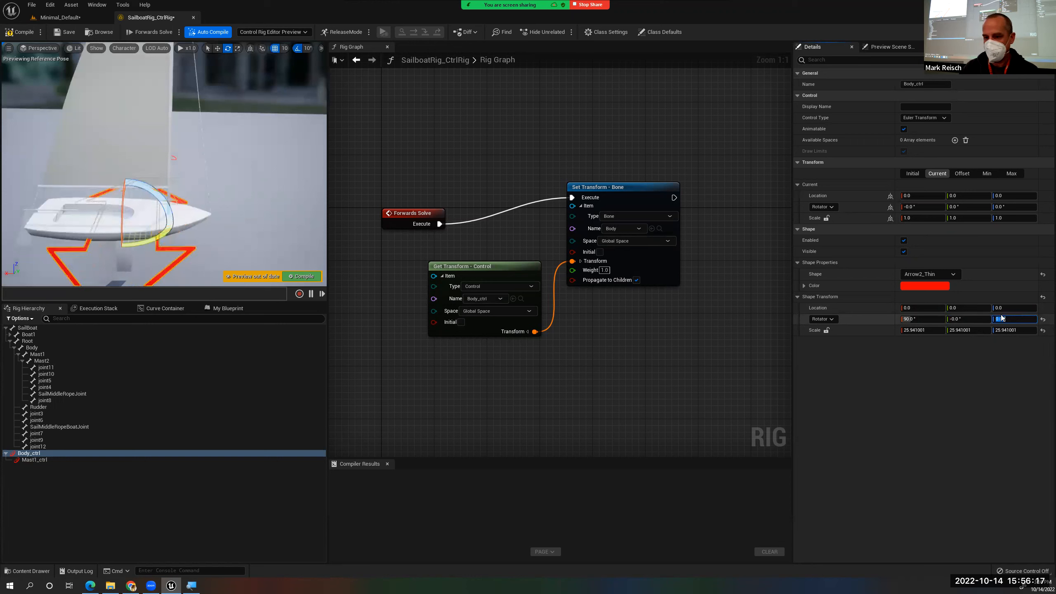
# Set the Y rotation of Body_ctrl's shape transform to 90° so the arrow runs along the hull
pyautogui.click(974, 320)
pyautogui.write('90')
pyautogui.press('Return')
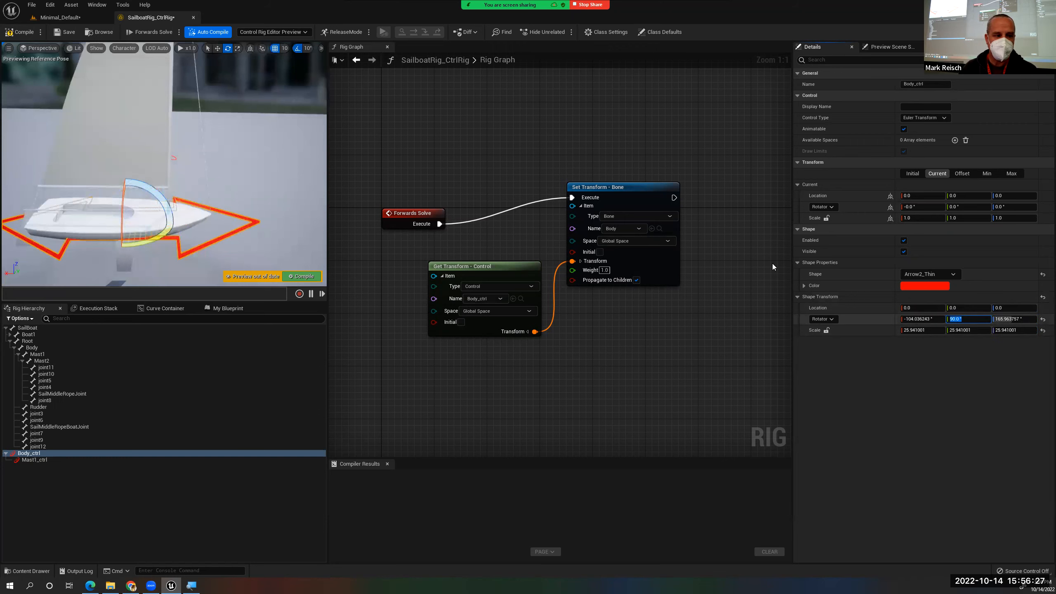
# Rotate Mast1_ctrl to -90° about Z and move it to the mast, at about -25 in X and 51.6 in Y
pyautogui.keyDown('alt'); pyautogui.moveTo(239, 202); pyautogui.dragTo(203, 146); pyautogui.keyUp('alt')
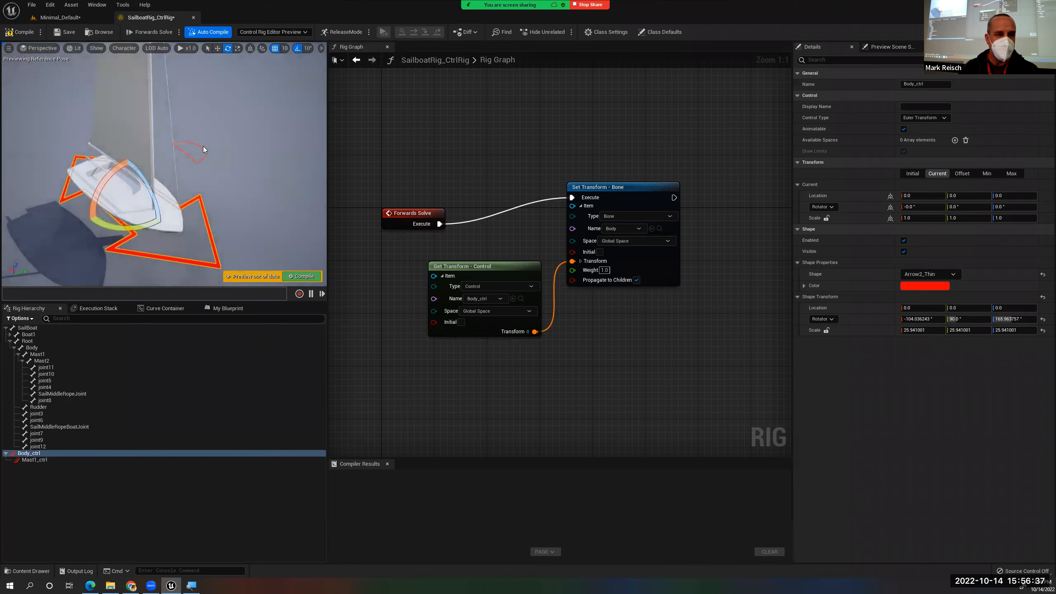
pyautogui.click(194, 159)
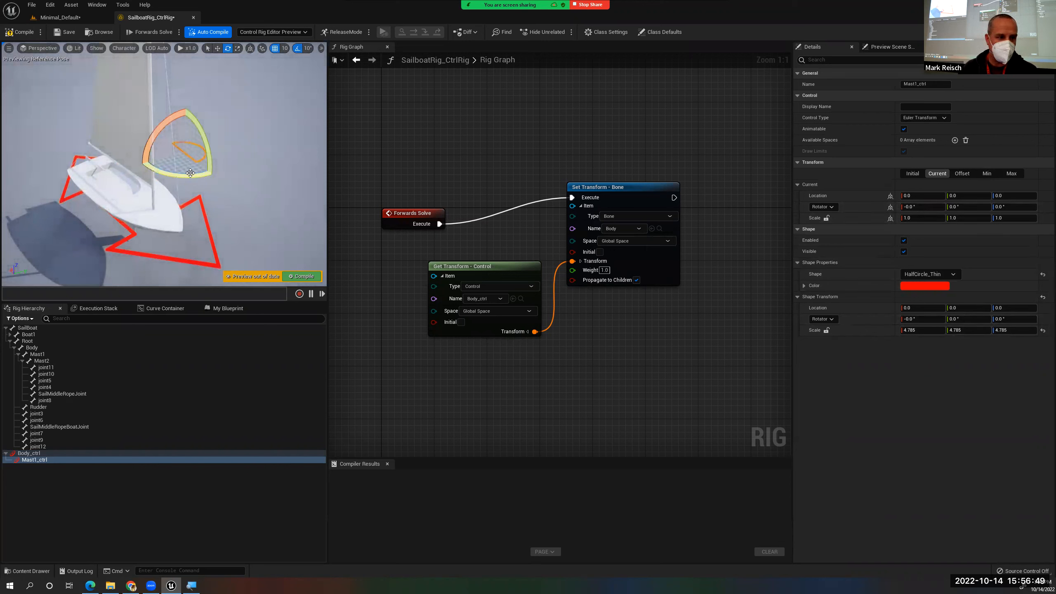
pyautogui.moveTo(190, 175); pyautogui.dragTo(164, 181)
pyautogui.press('w')
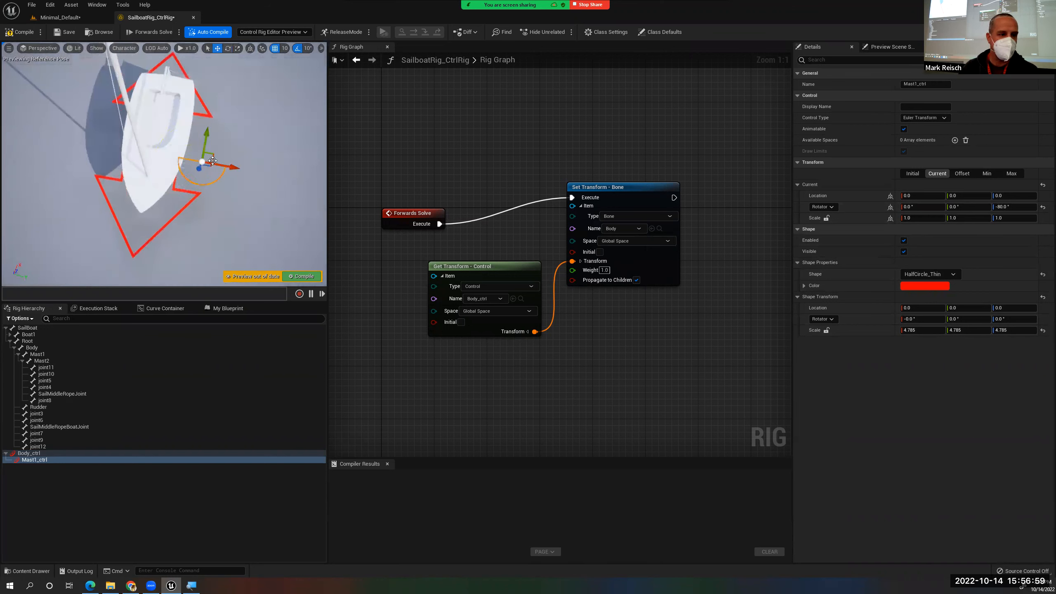
pyautogui.keyDown('alt'); pyautogui.moveTo(211, 167); pyautogui.dragTo(156, 159); pyautogui.keyUp('alt')
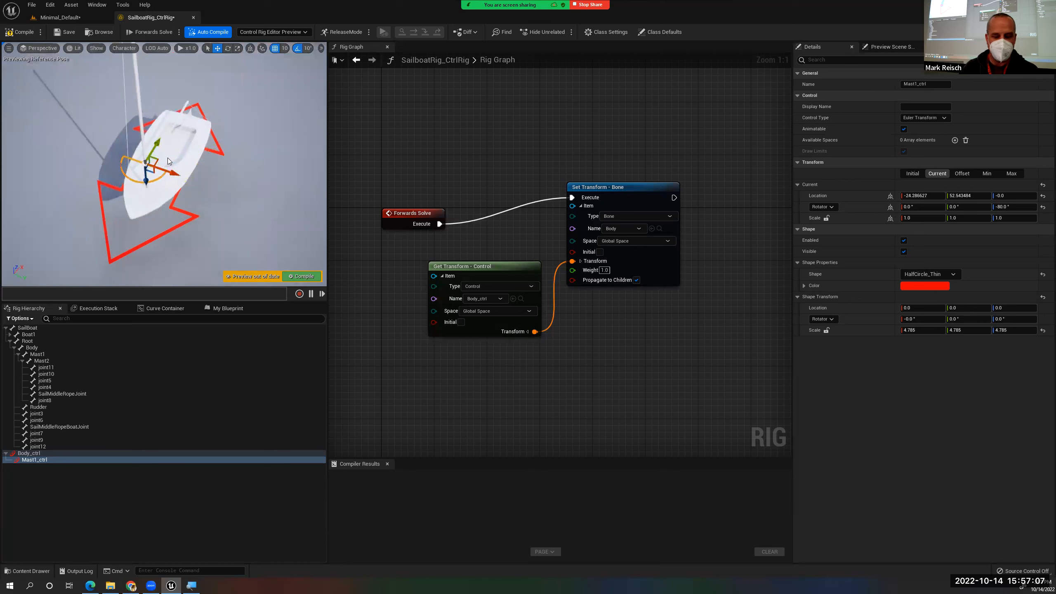
pyautogui.moveTo(158, 159); pyautogui.dragTo(258, 160)
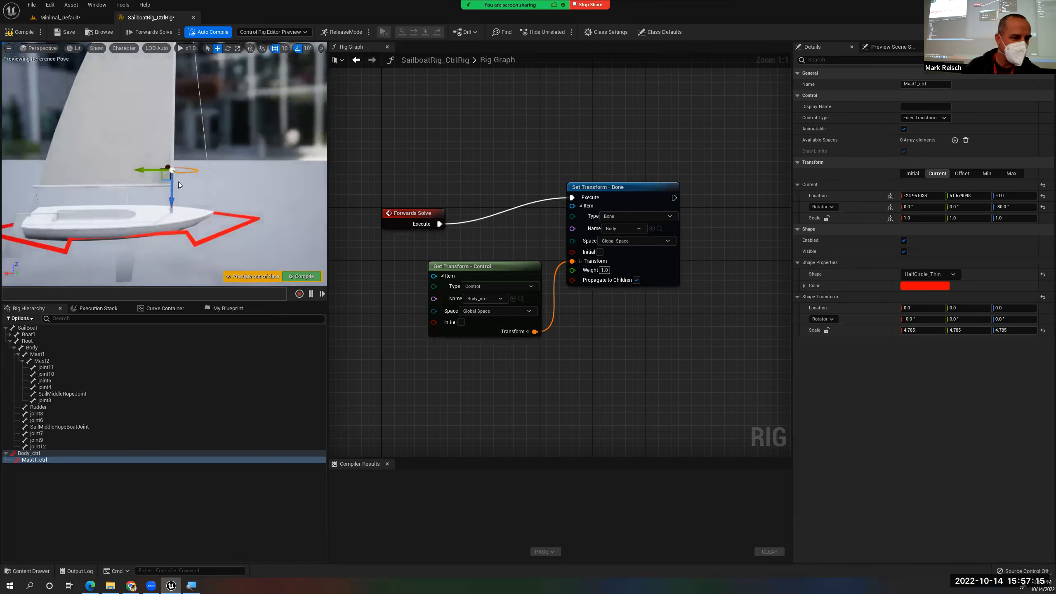
# Set the offset transform of Mast1_ctrl from its closest bone
pyautogui.rightClick(35, 460)
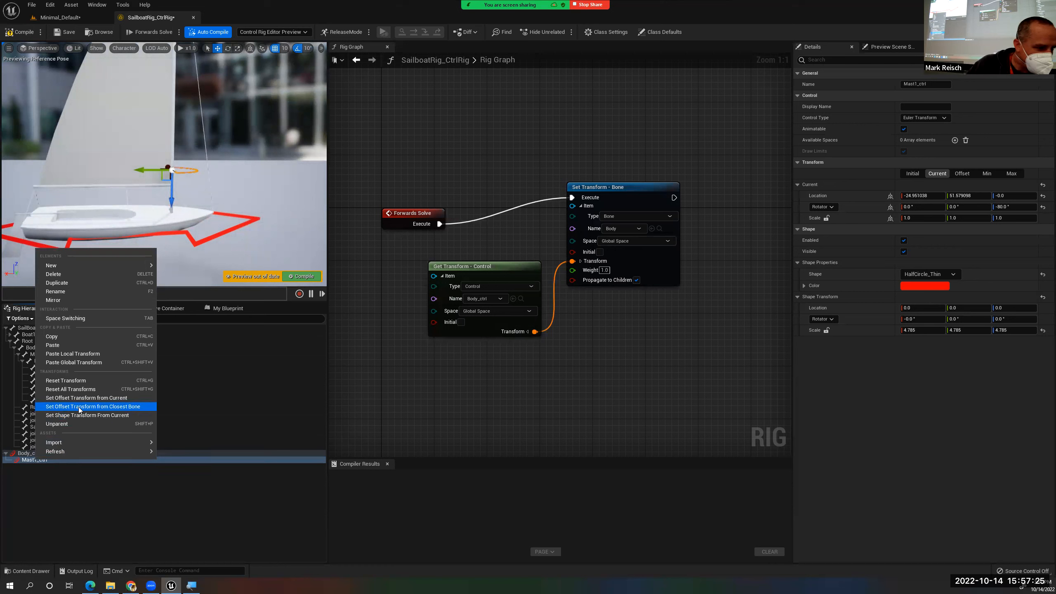
pyautogui.click(79, 407)
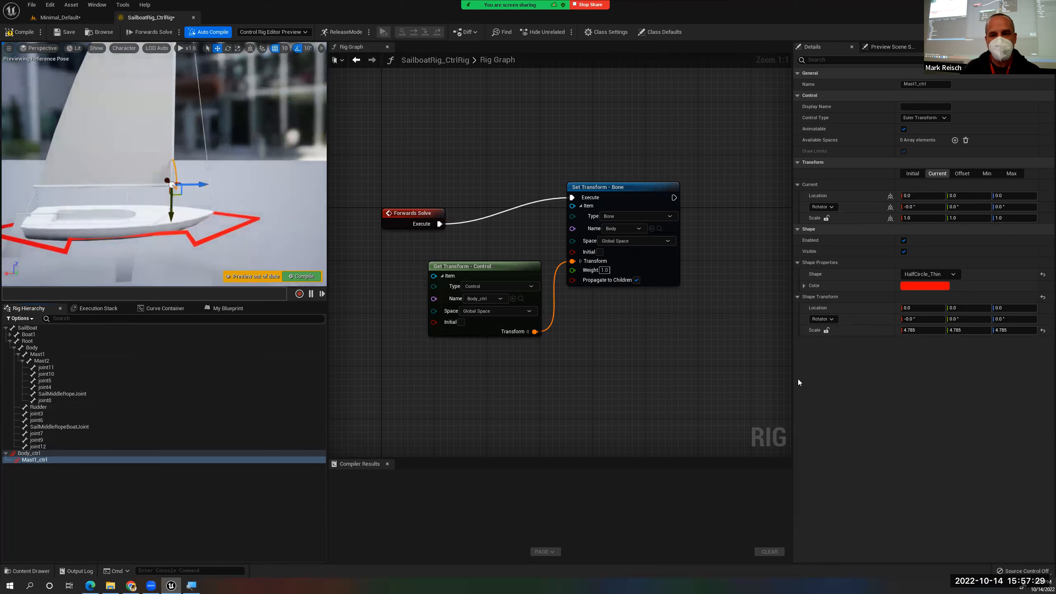
pyautogui.click(31, 461)
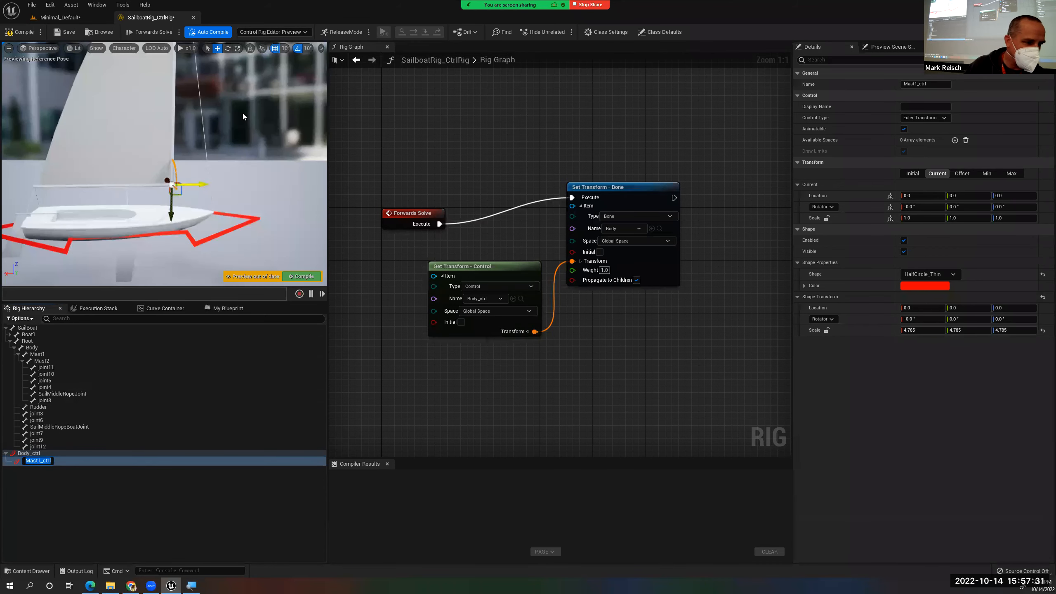
pyautogui.press('Escape')
pyautogui.keyDown('alt'); pyautogui.moveTo(152, 227); pyautogui.dragTo(142, 175); pyautogui.keyUp('alt')
pyautogui.rightClick(34, 460)
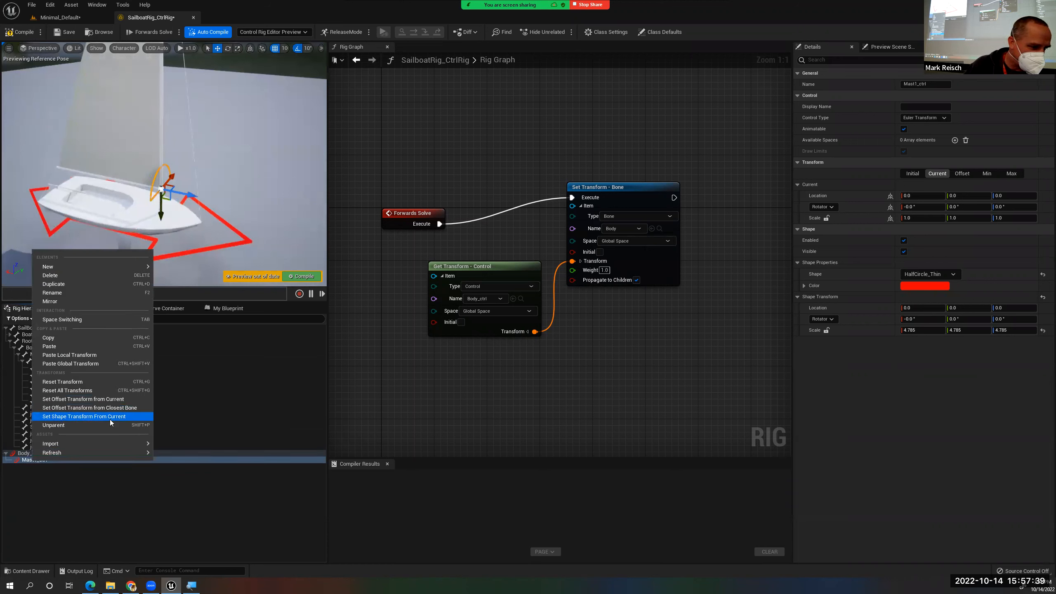
pyautogui.click(80, 408)
pyautogui.keyDown('alt'); pyautogui.moveTo(175, 195); pyautogui.dragTo(150, 195); pyautogui.keyUp('alt')
pyautogui.keyDown('alt'); pyautogui.moveTo(136, 184); pyautogui.dragTo(168, 163); pyautogui.keyUp('alt')
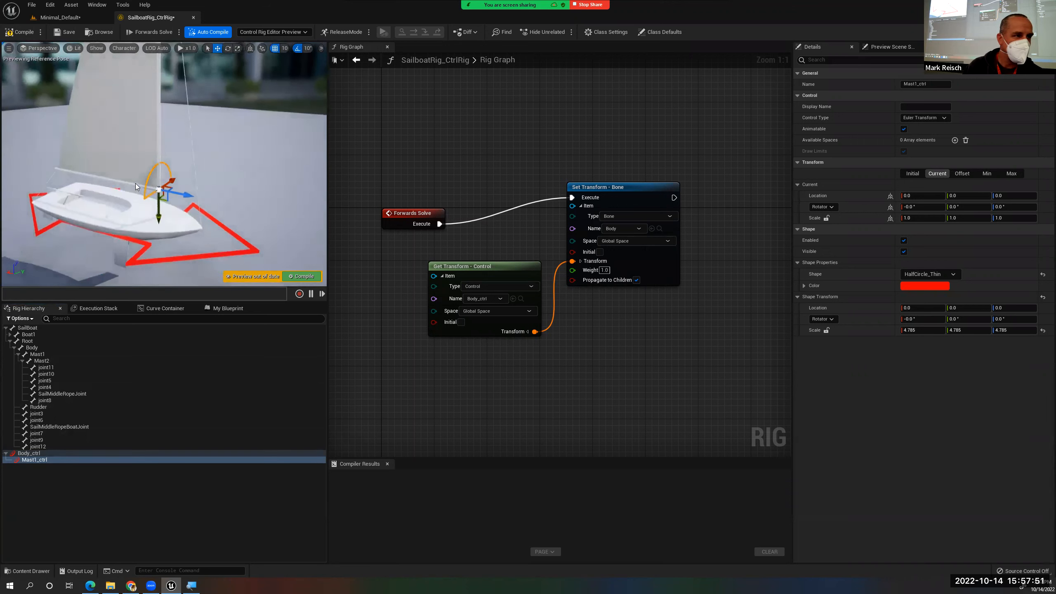
pyautogui.moveTo(197, 151)
pyautogui.keyDown('alt'); pyautogui.mouseDown()
pyautogui.moveTo(228, 152)
pyautogui.moveTo(198, 151)
pyautogui.mouseUp(); pyautogui.keyUp('alt')
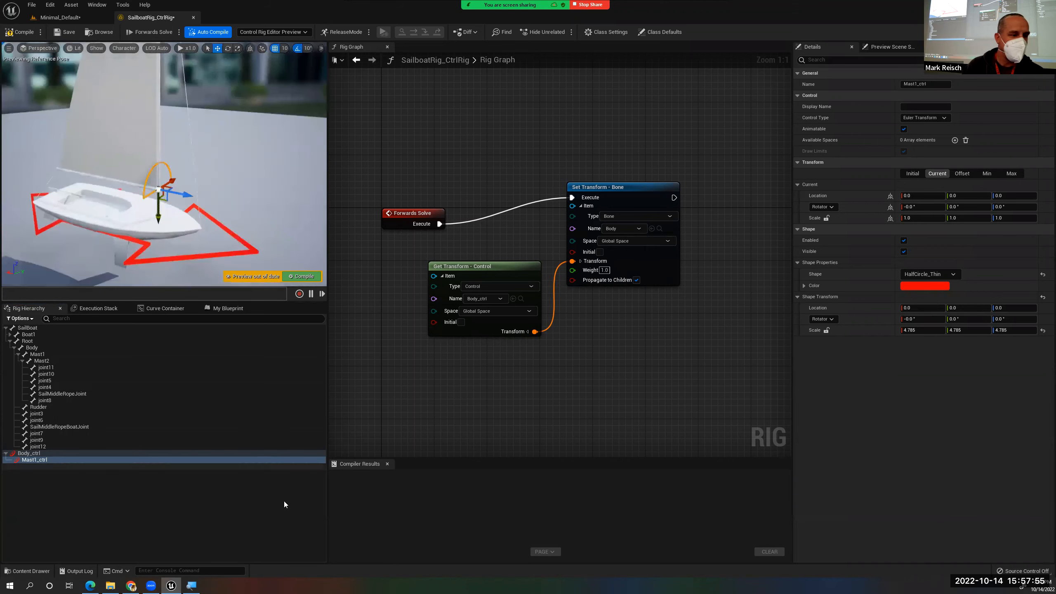
# Add a Get Control node for Mast1_ctrl to the rig graph and place it beyond the Body bone's Set Transform node
pyautogui.click(41, 460)
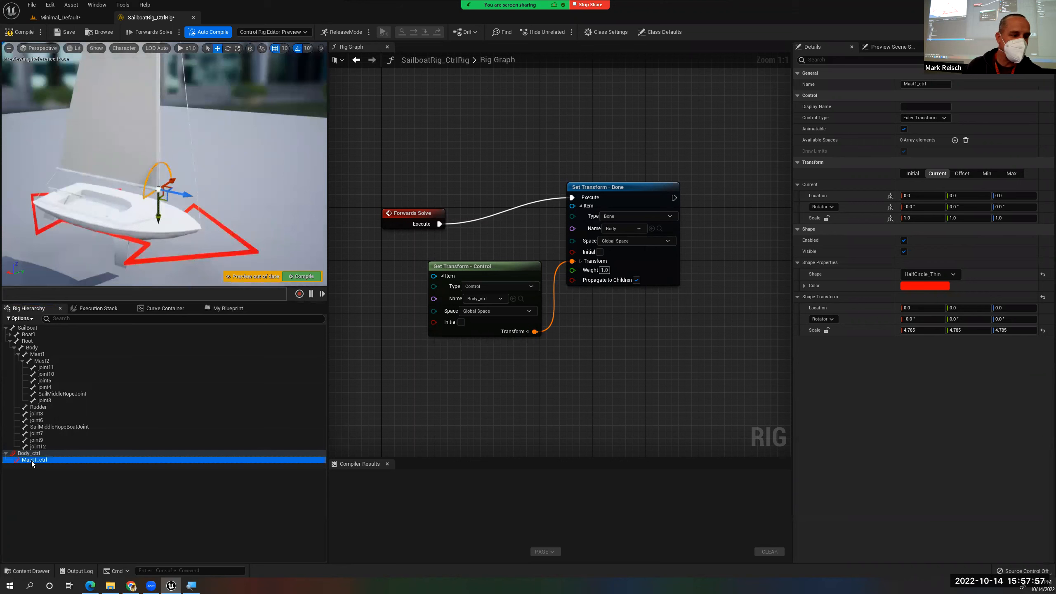
pyautogui.moveTo(32, 460); pyautogui.dragTo(723, 366)
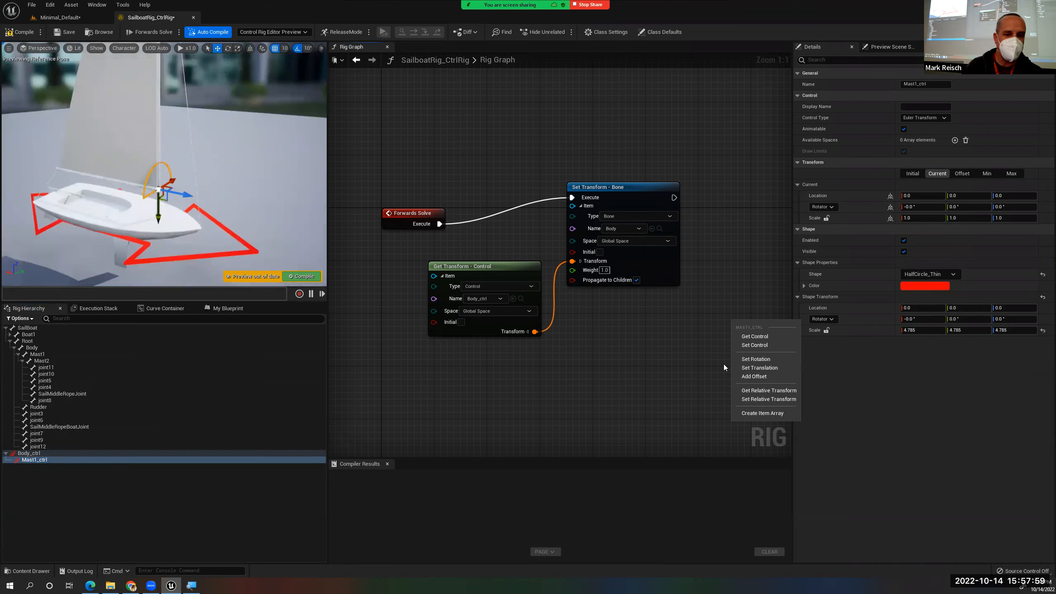
pyautogui.click(755, 336)
pyautogui.moveTo(704, 302); pyautogui.dragTo(567, 315, button='right')
pyautogui.moveTo(618, 347); pyautogui.dragTo(600, 293)
# Add a Set Bone node for the Mast1 bone and place it beside the Mast1_ctrl Get Transform node
pyautogui.moveTo(491, 343); pyautogui.dragTo(582, 336, button='right')
pyautogui.moveTo(37, 354); pyautogui.dragTo(743, 199)
pyautogui.click(776, 224)
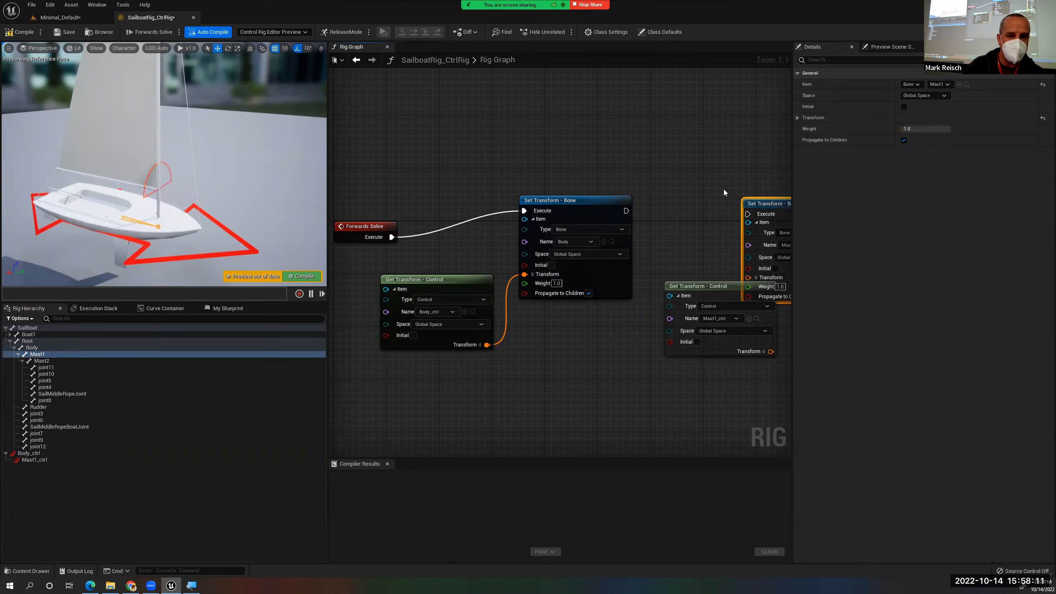
pyautogui.moveTo(724, 189); pyautogui.dragTo(538, 160, button='right')
pyautogui.moveTo(619, 173); pyautogui.dragTo(684, 163)
# Feed the Mast1_ctrl Transform output into the Mast1 Set Transform node and connect execution from the Body bone node to it
pyautogui.moveTo(585, 323); pyautogui.dragTo(633, 237)
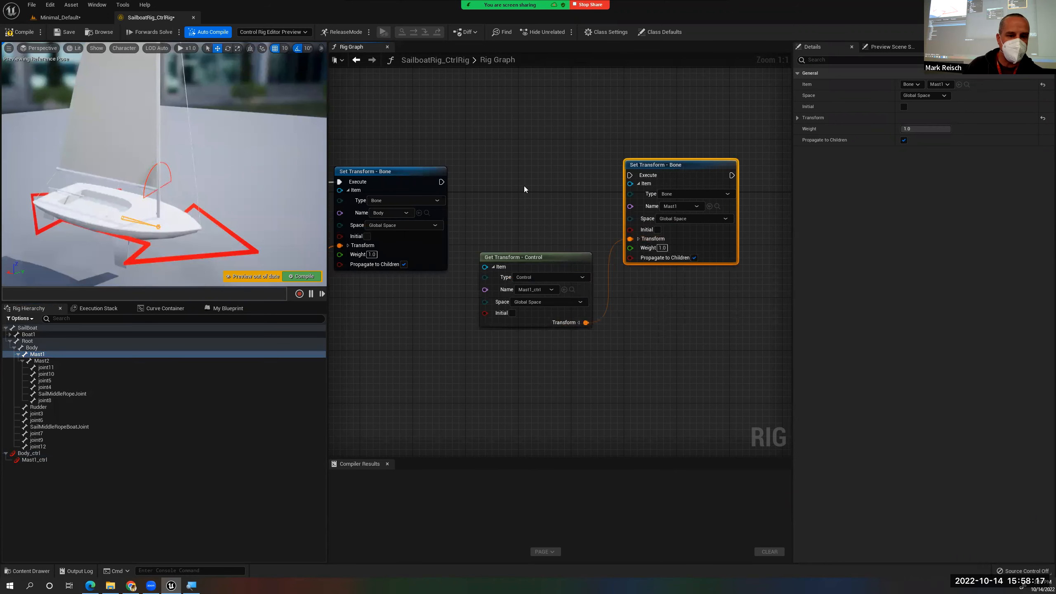
pyautogui.moveTo(439, 180); pyautogui.dragTo(628, 176)
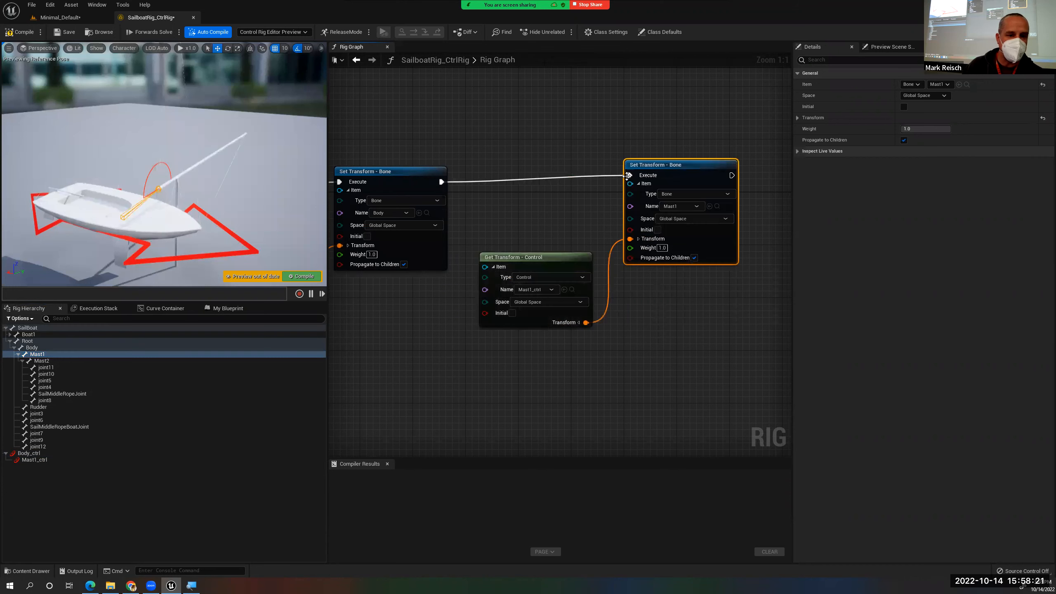
pyautogui.moveTo(137, 194)
pyautogui.mouseDown(button='middle')
pyautogui.moveTo(183, 176)
pyautogui.moveTo(137, 225)
pyautogui.moveTo(143, 196)
pyautogui.mouseUp(button='middle')
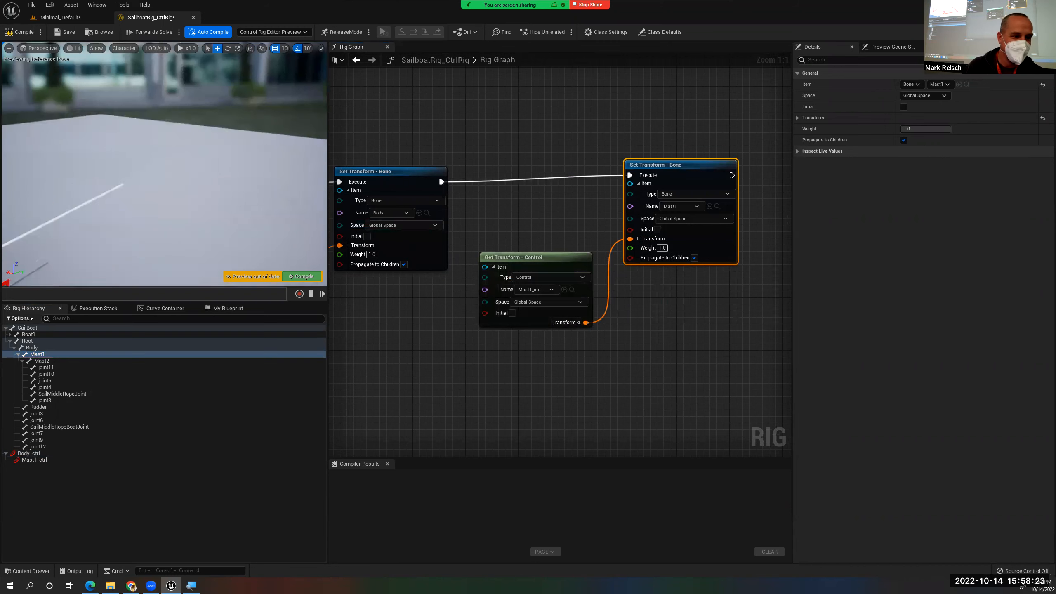
# Rotate Mast1_ctrl until the mast and sail stand upright, and set its offset transform from the current one
pyautogui.keyDown('alt'); pyautogui.moveTo(144, 195); pyautogui.dragTo(181, 153); pyautogui.keyUp('alt')
pyautogui.click(182, 153)
pyautogui.press('e')
pyautogui.moveTo(167, 144); pyautogui.dragTo(178, 170)
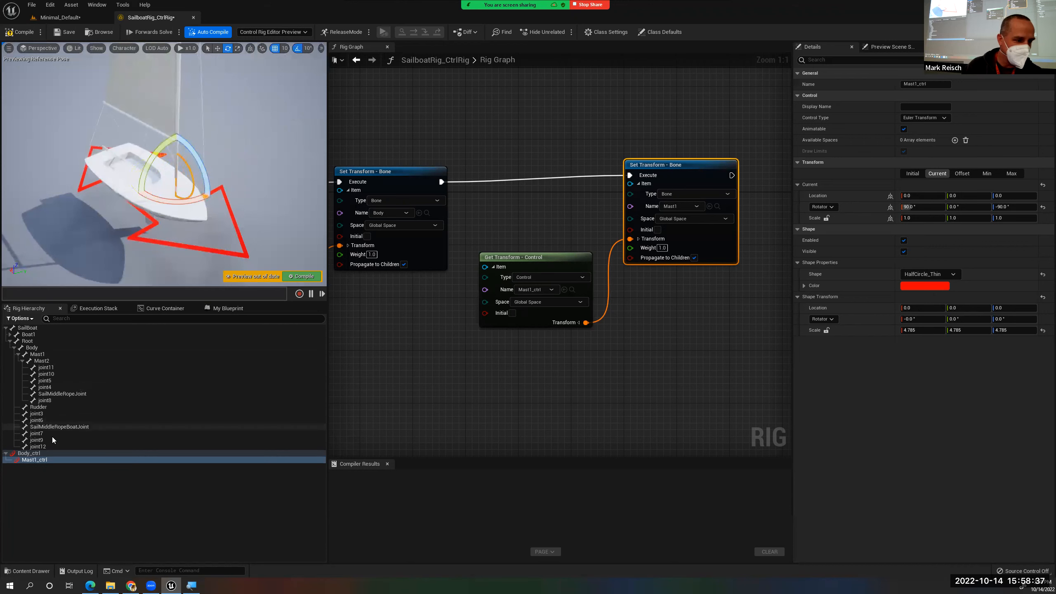
pyautogui.rightClick(35, 460)
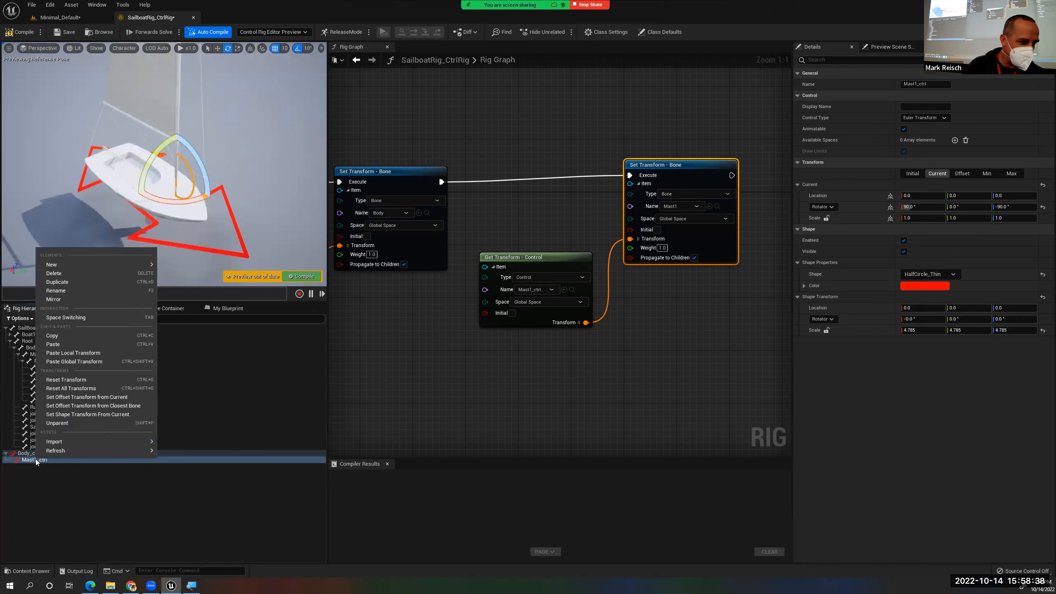
pyautogui.click(80, 397)
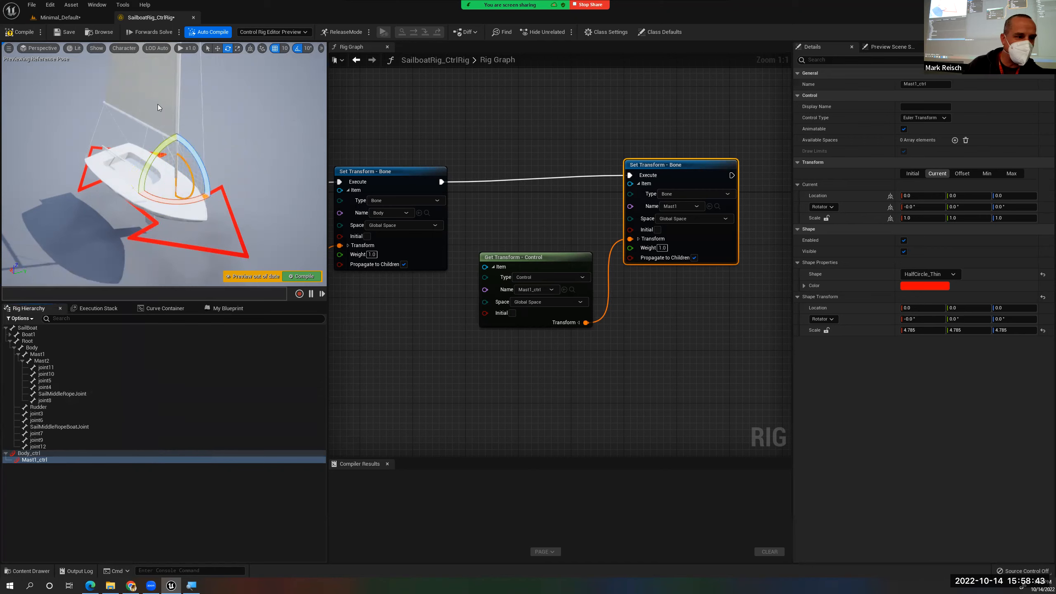
# Try a 90° X rotation on the Mast1_ctrl shape transform, and set it back to 0°
pyautogui.moveTo(171, 194); pyautogui.dragTo(170, 166, button='right')
pyautogui.keyDown('alt'); pyautogui.moveTo(171, 166); pyautogui.dragTo(175, 200); pyautogui.keyUp('alt')
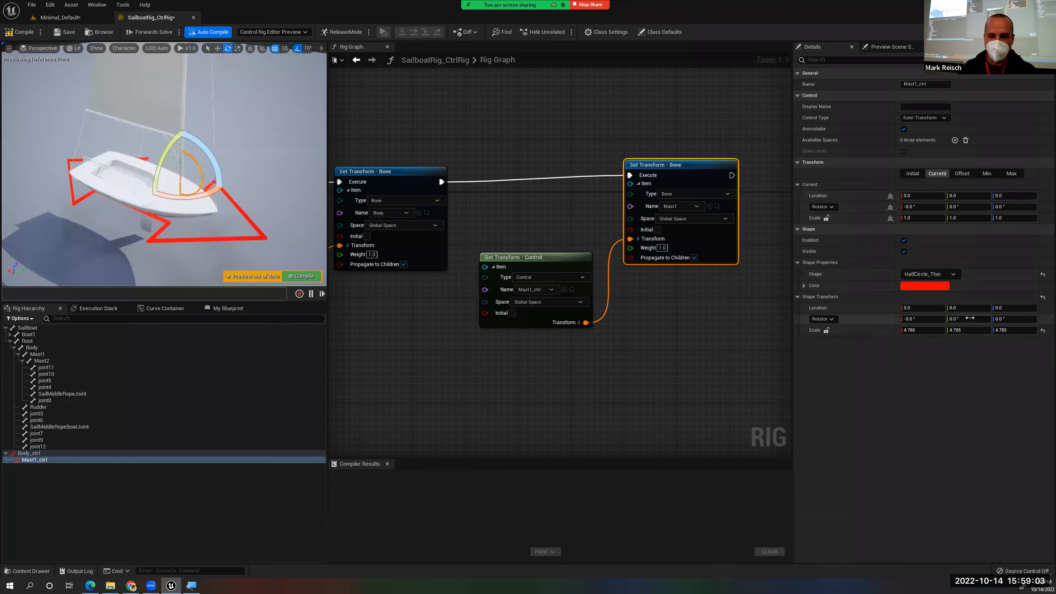
pyautogui.moveTo(917, 318); pyautogui.dragTo(908, 318)
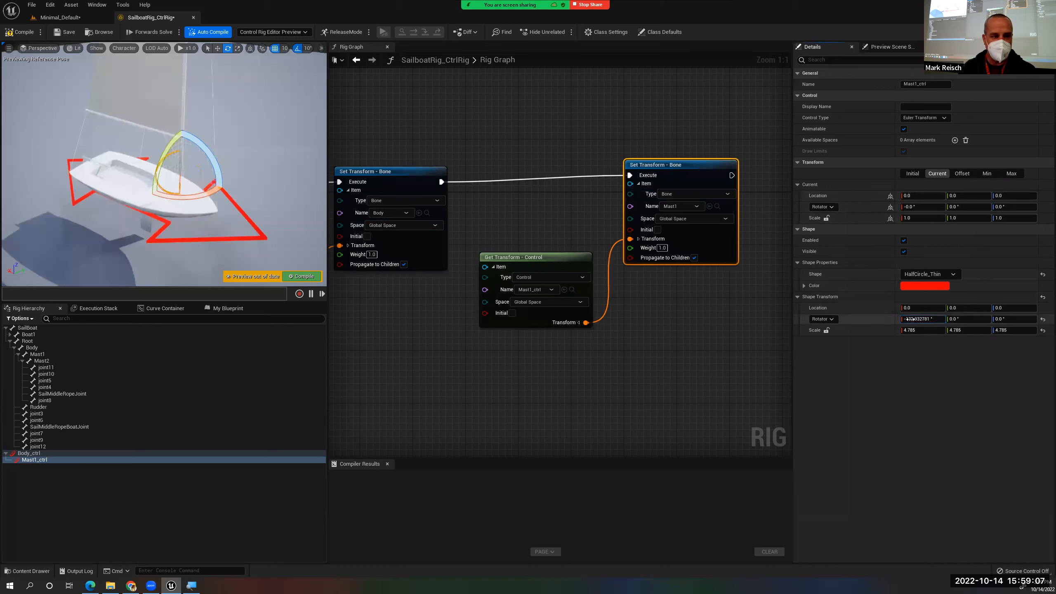
pyautogui.click(914, 319)
pyautogui.write('90')
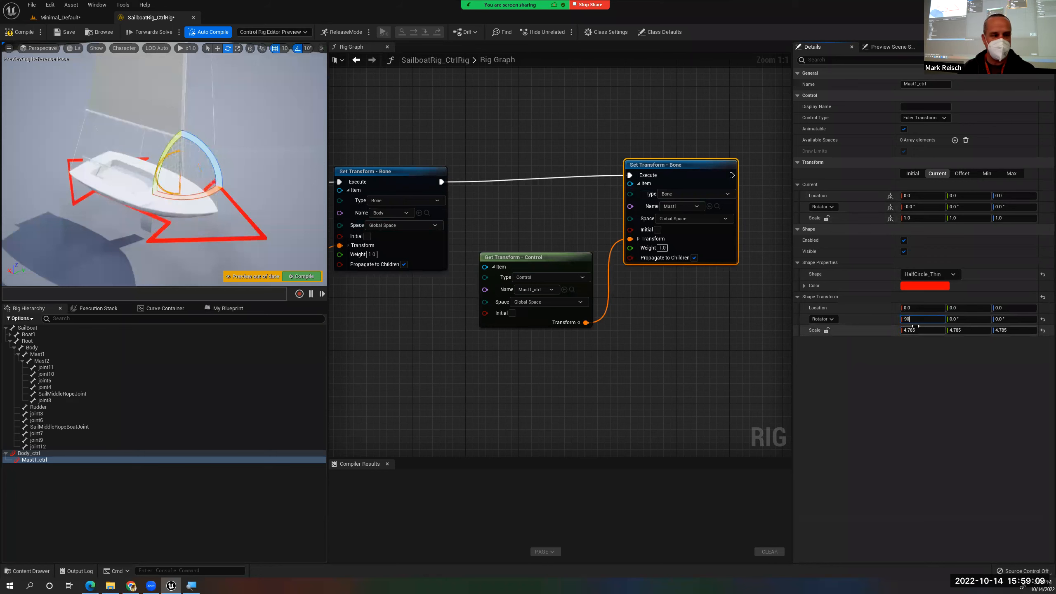
pyautogui.press('Return')
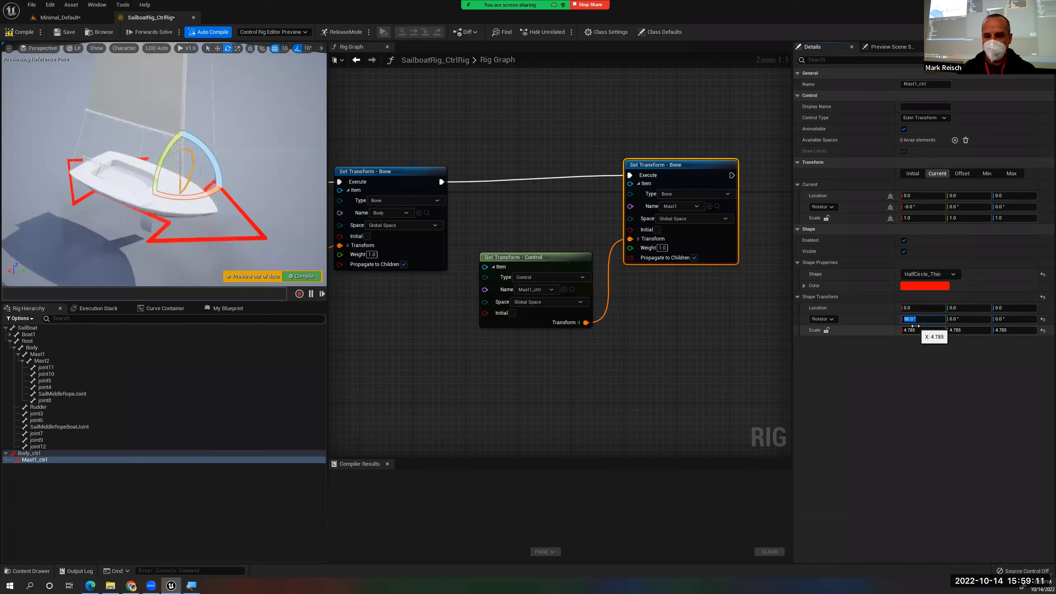
pyautogui.write('0')
pyautogui.press('Return')
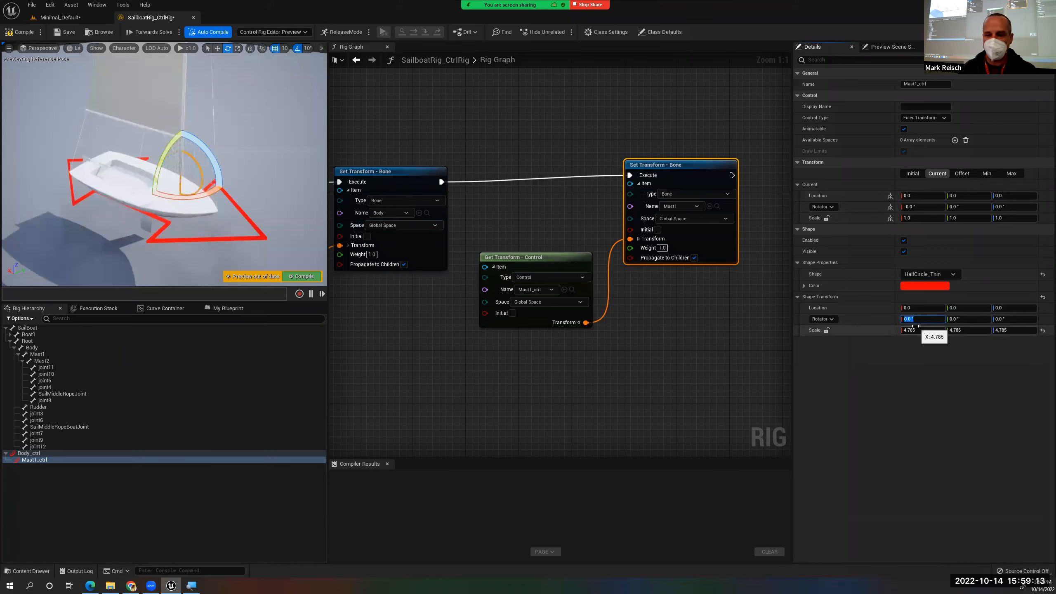
# Set the Y rotation of the Mast1_ctrl shape transform to 90° so the half circle lies flat
pyautogui.click(956, 319)
pyautogui.write('90')
pyautogui.press('Return')
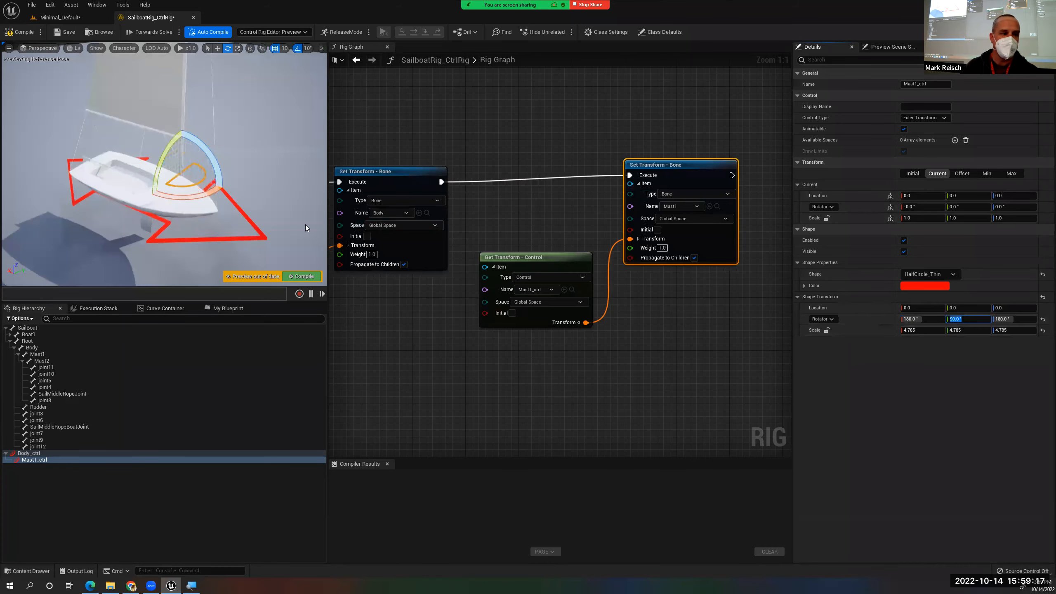
pyautogui.keyDown('alt'); pyautogui.moveTo(231, 132); pyautogui.dragTo(245, 132); pyautogui.keyUp('alt')
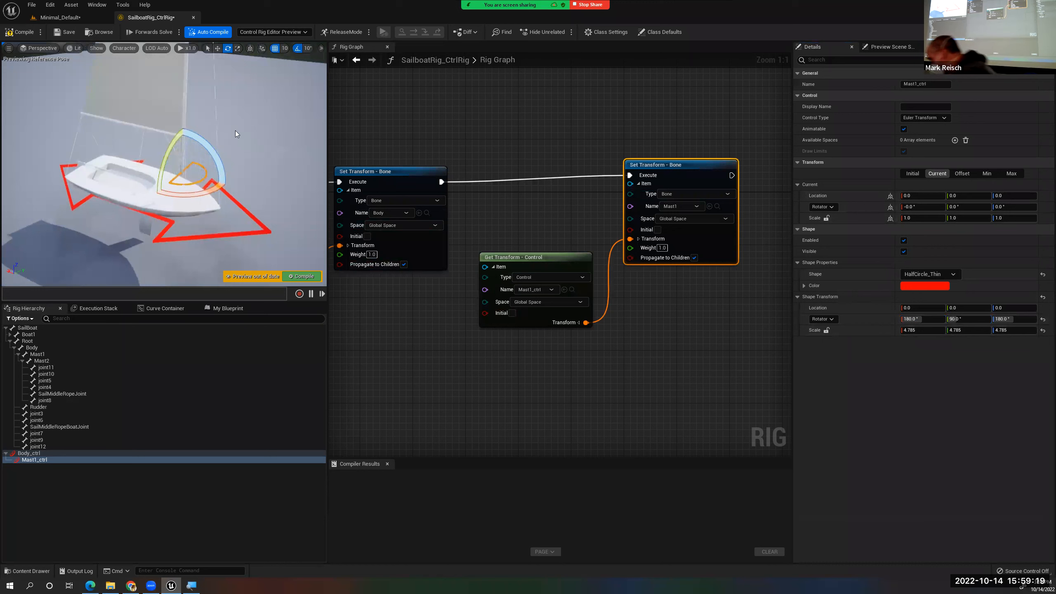
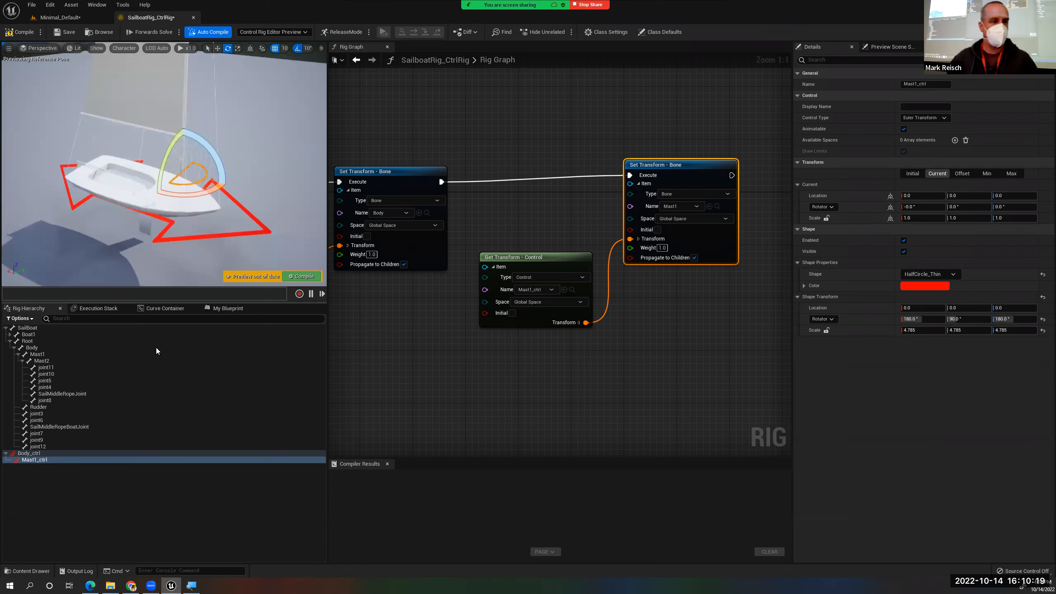
# Widen the rig graph area and reposition the Forwards Solve node above the Body_ctrl Get Transform node
pyautogui.moveTo(463, 123); pyautogui.dragTo(602, 135, button='right')
pyautogui.scroll(-2, 554, 110)
pyautogui.moveTo(553, 110); pyautogui.dragTo(518, 134, button='right')
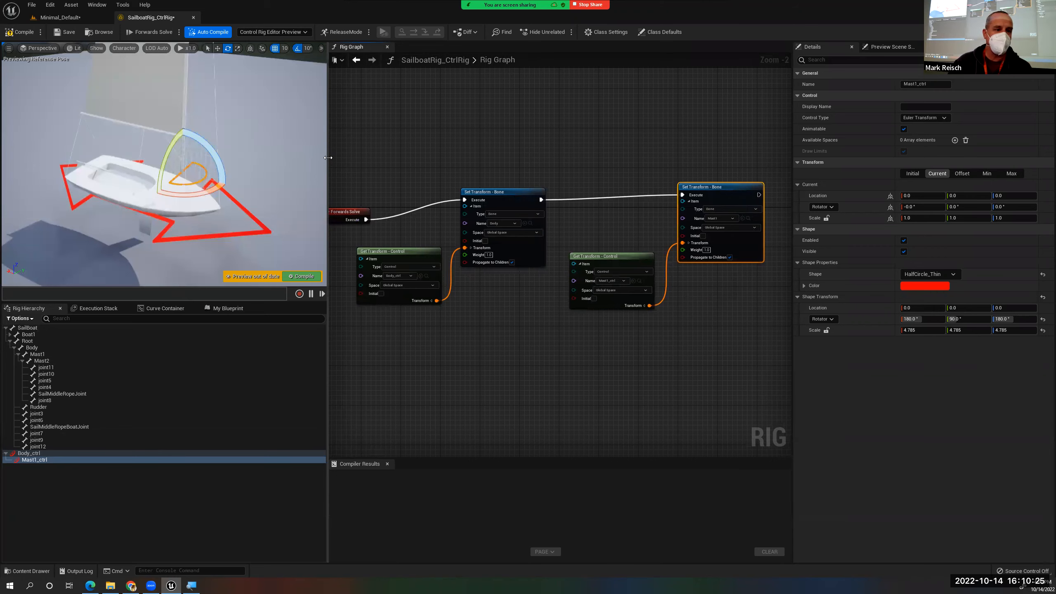
pyautogui.moveTo(328, 157); pyautogui.dragTo(283, 158)
pyautogui.moveTo(334, 152); pyautogui.dragTo(510, 150, button='right')
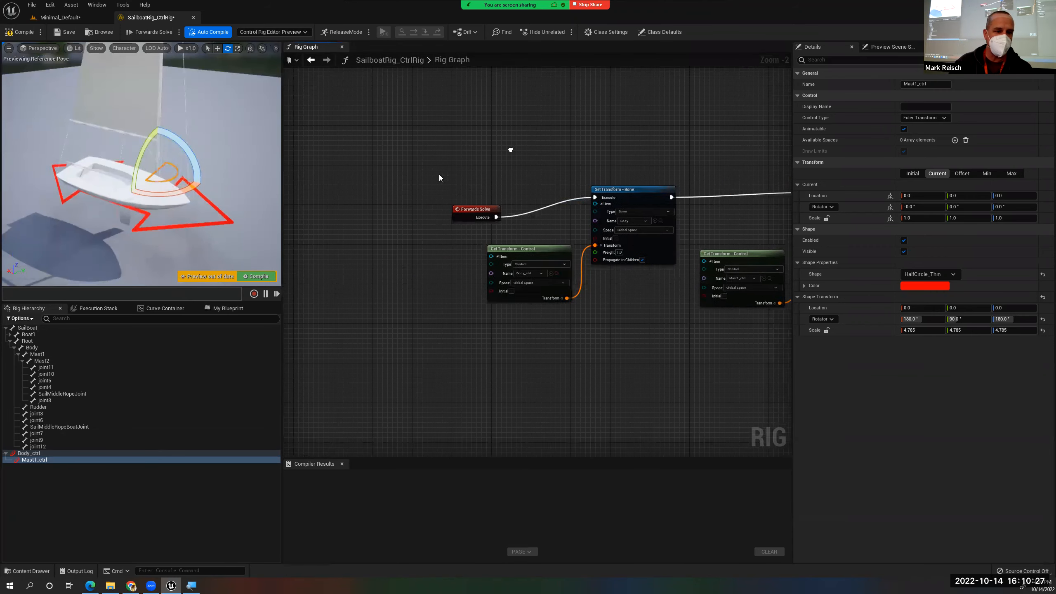
pyautogui.scroll(2, 510, 150)
pyautogui.moveTo(451, 231)
pyautogui.mouseDown()
pyautogui.moveTo(466, 177)
pyautogui.moveTo(459, 217)
pyautogui.mouseUp()
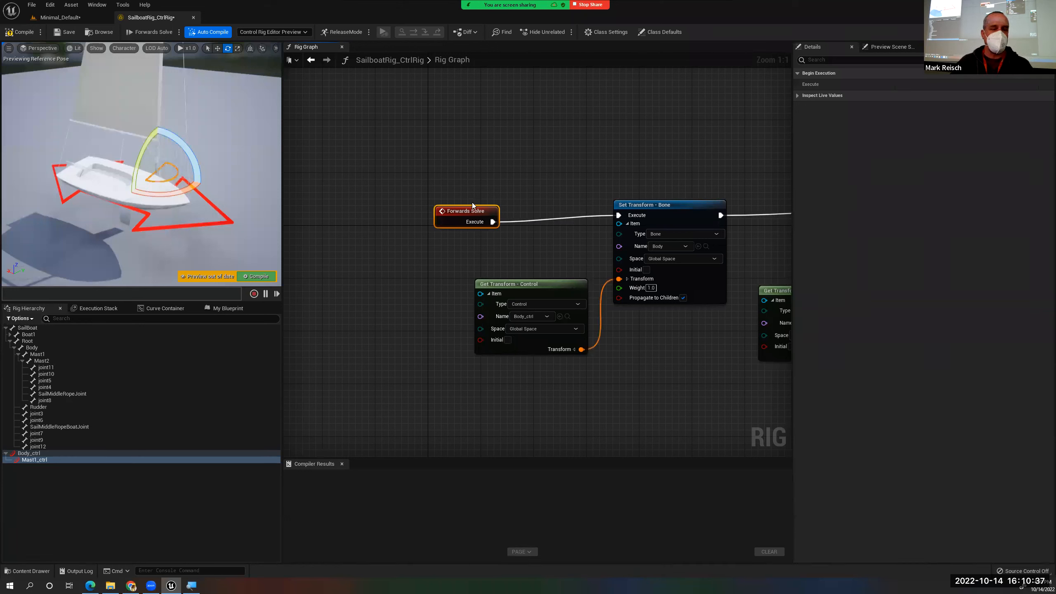
pyautogui.moveTo(469, 214); pyautogui.dragTo(476, 200)
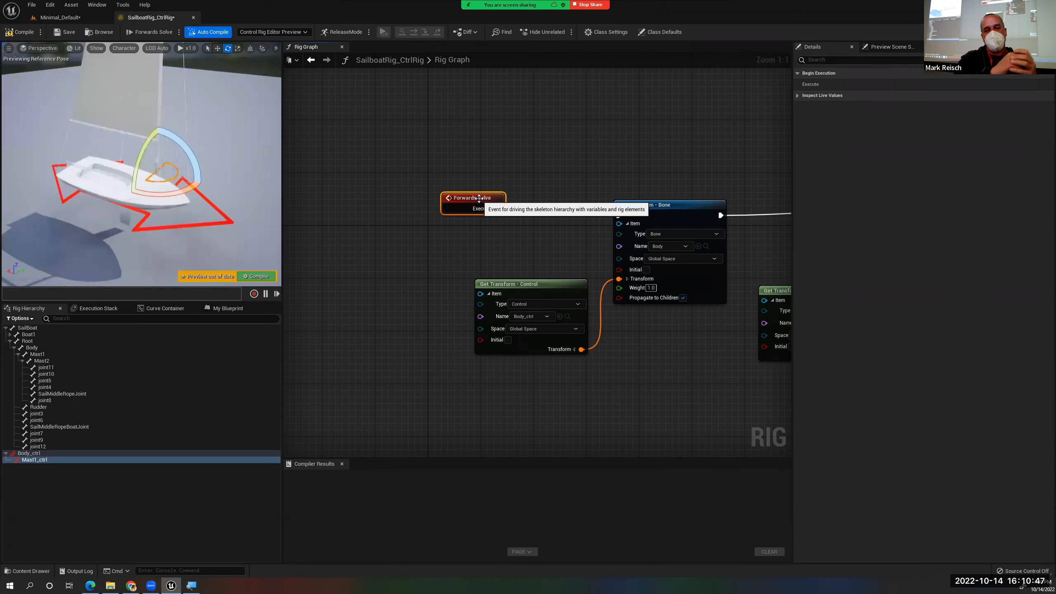
# Move the Body_ctrl Get Transform node directly beneath Forwards Solve, leaving space before the Body bone's Set Transform node
pyautogui.moveTo(631, 155); pyautogui.dragTo(478, 142, button='right')
pyautogui.scroll(-1, 478, 142)
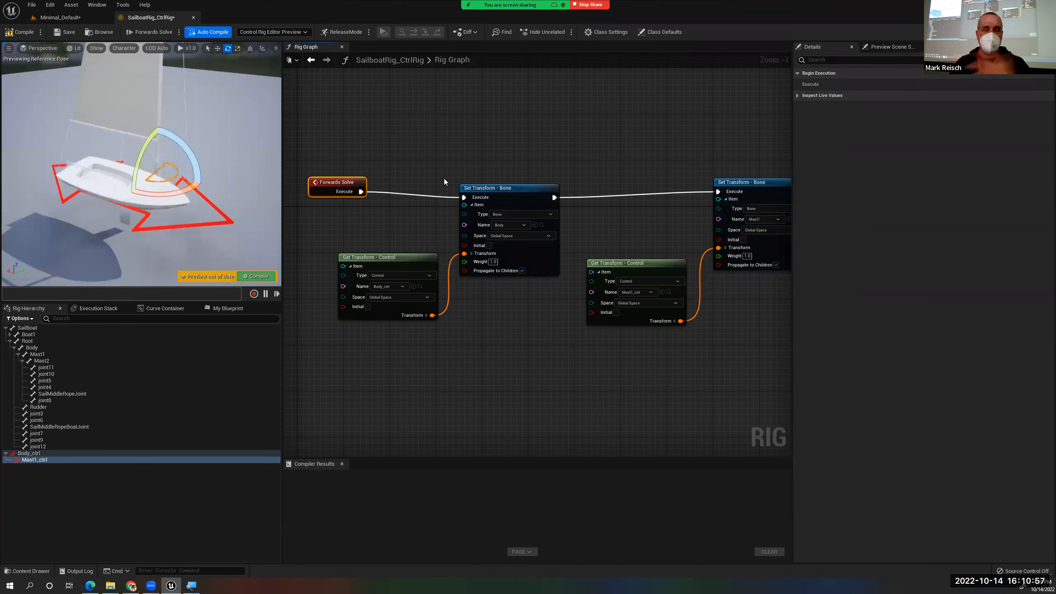
pyautogui.moveTo(648, 145); pyautogui.dragTo(623, 132, button='right')
pyautogui.scroll(-1, 623, 132)
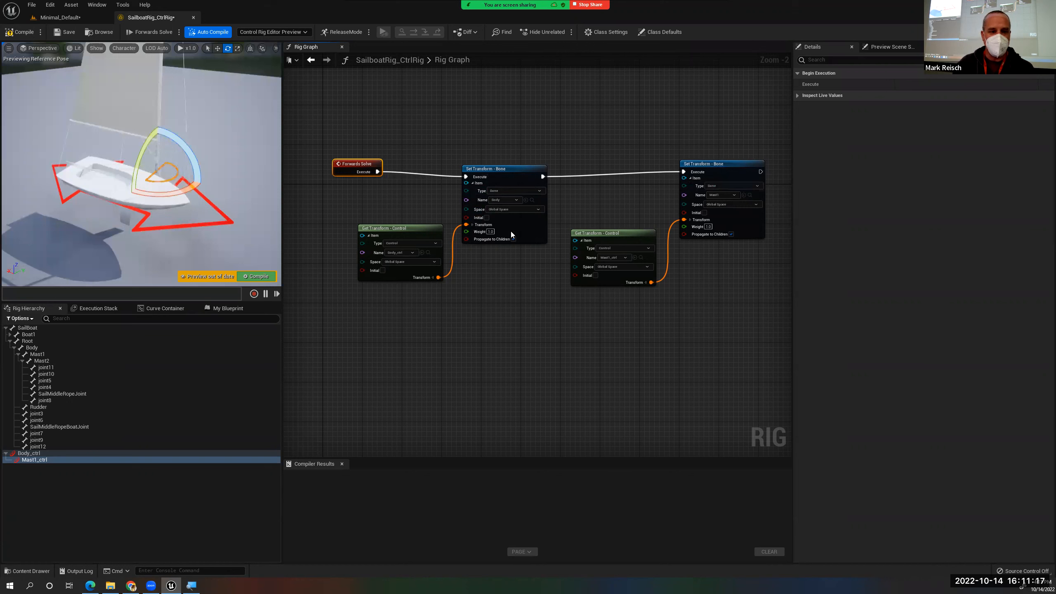
pyautogui.moveTo(413, 230); pyautogui.dragTo(392, 226)
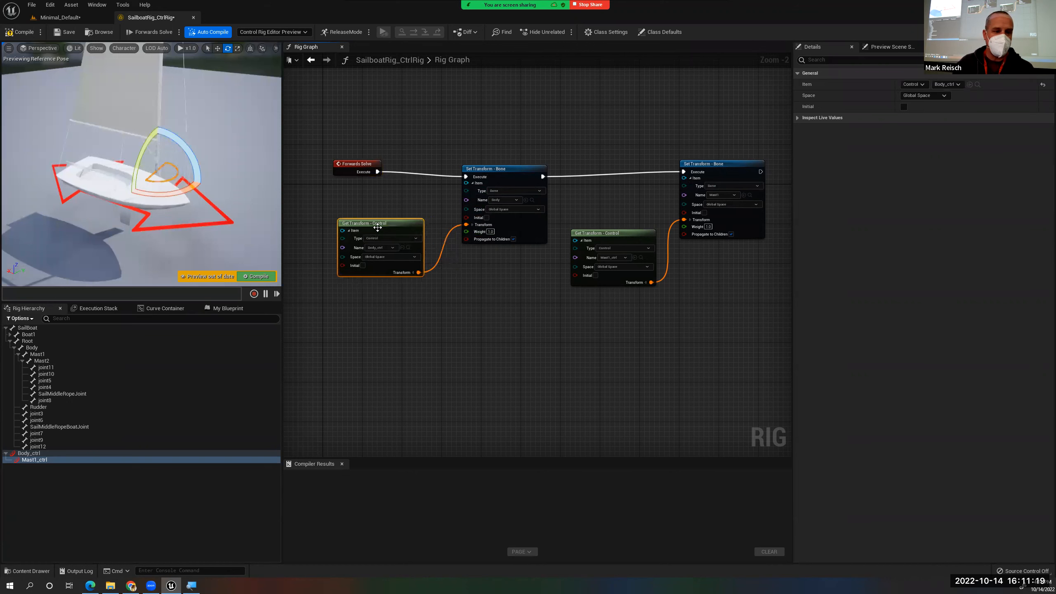
pyautogui.scroll(2, 457, 183)
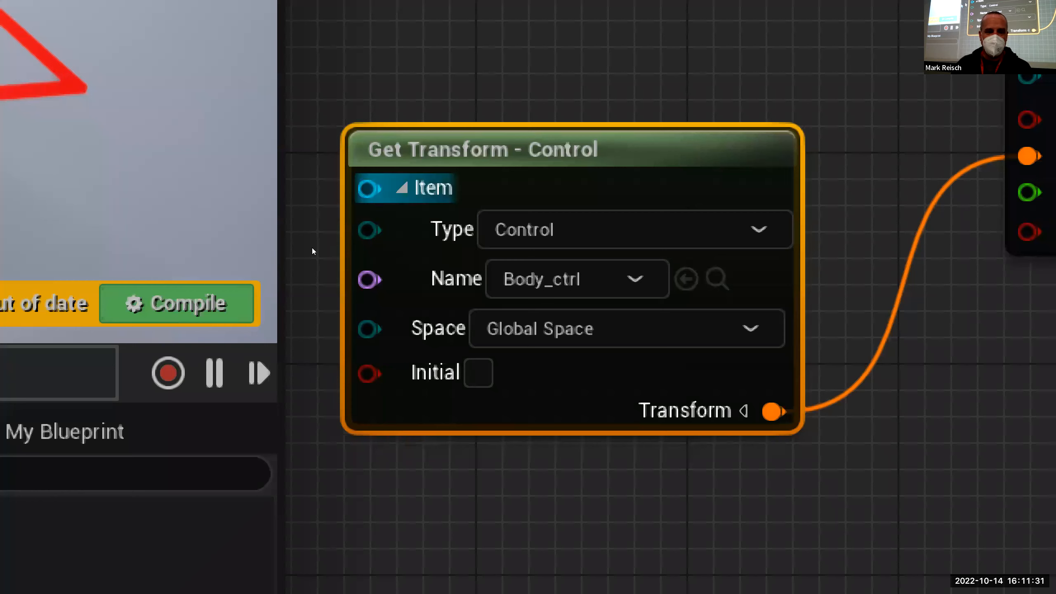
pyautogui.moveTo(378, 235); pyautogui.dragTo(353, 235)
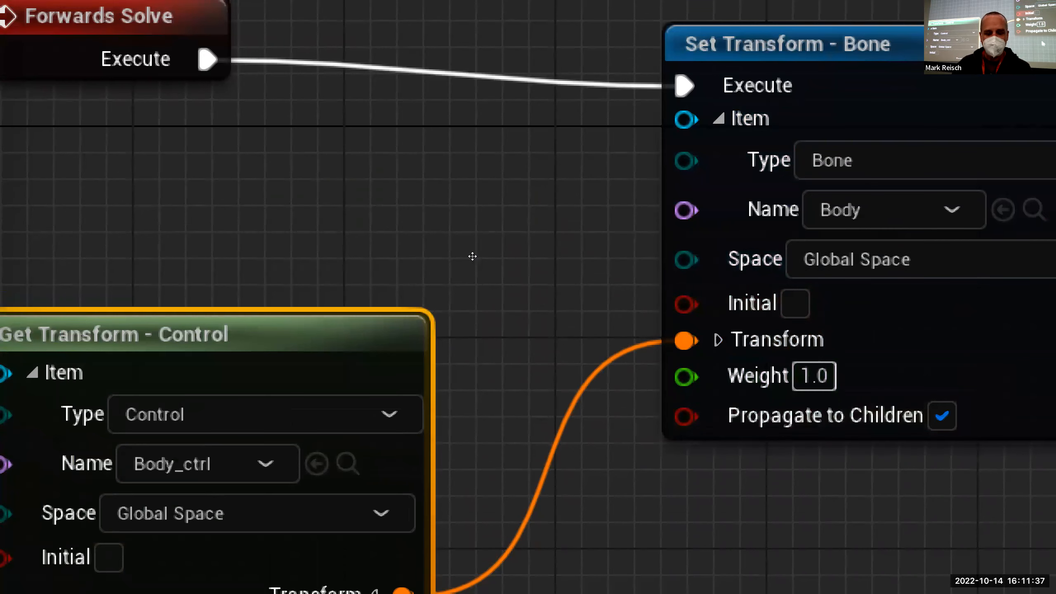
pyautogui.scroll(-9, 441, 225)
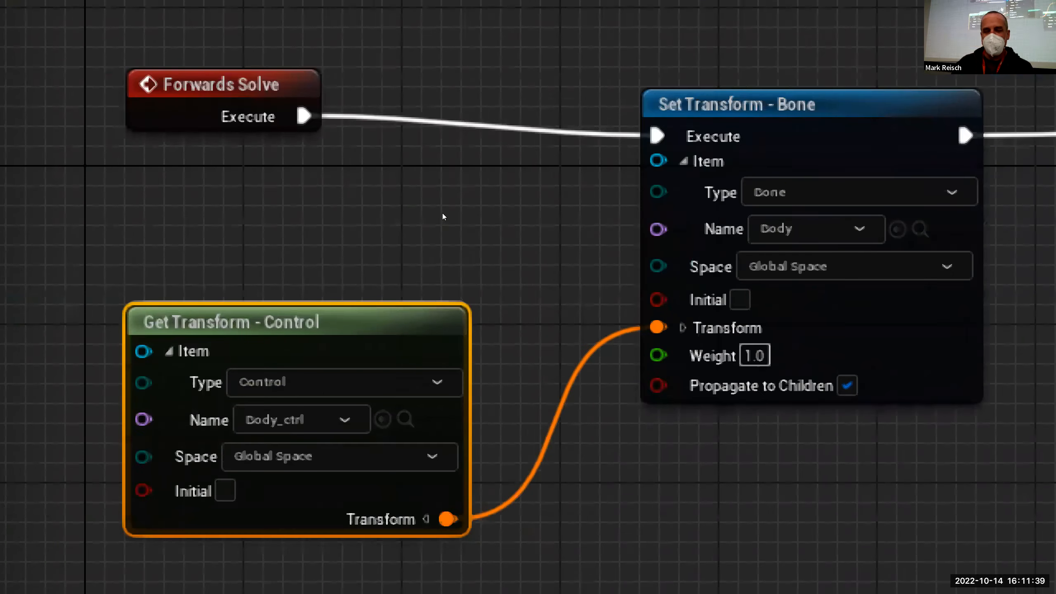
pyautogui.scroll(5, 442, 213)
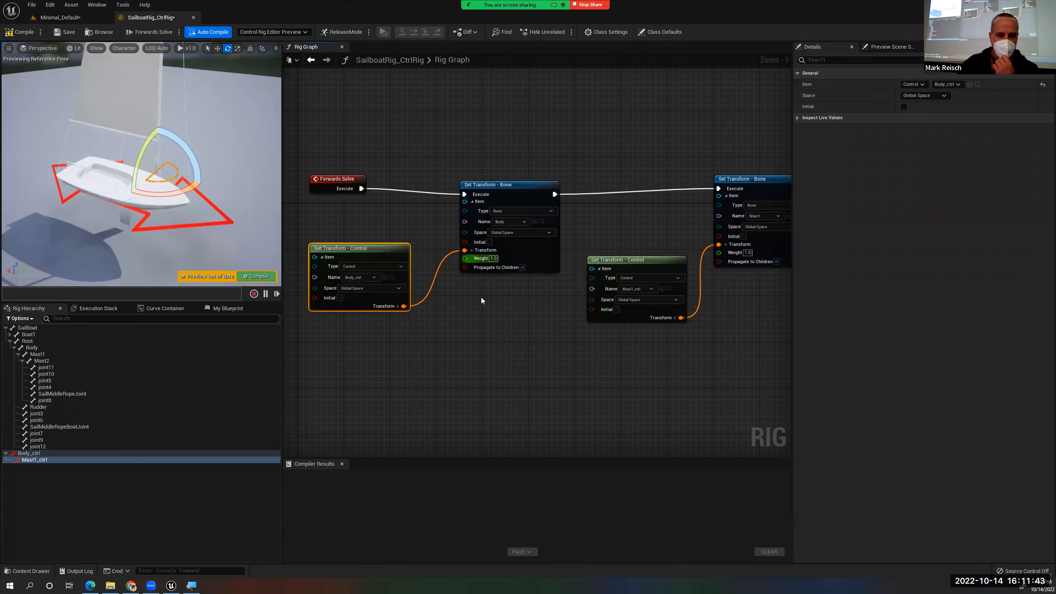
pyautogui.scroll(-3, 488, 317)
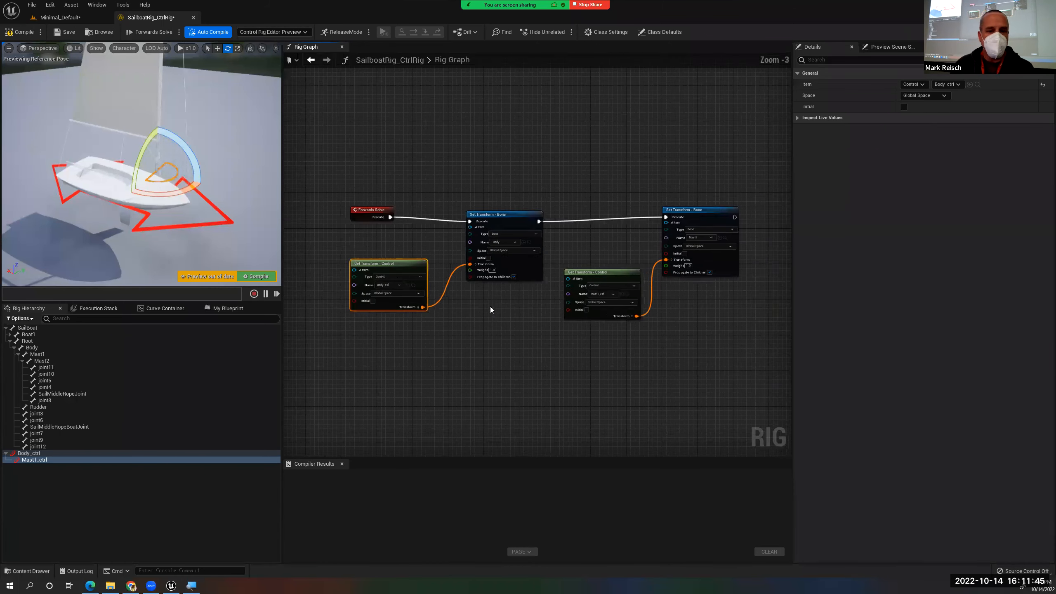
pyautogui.scroll(1, 484, 323)
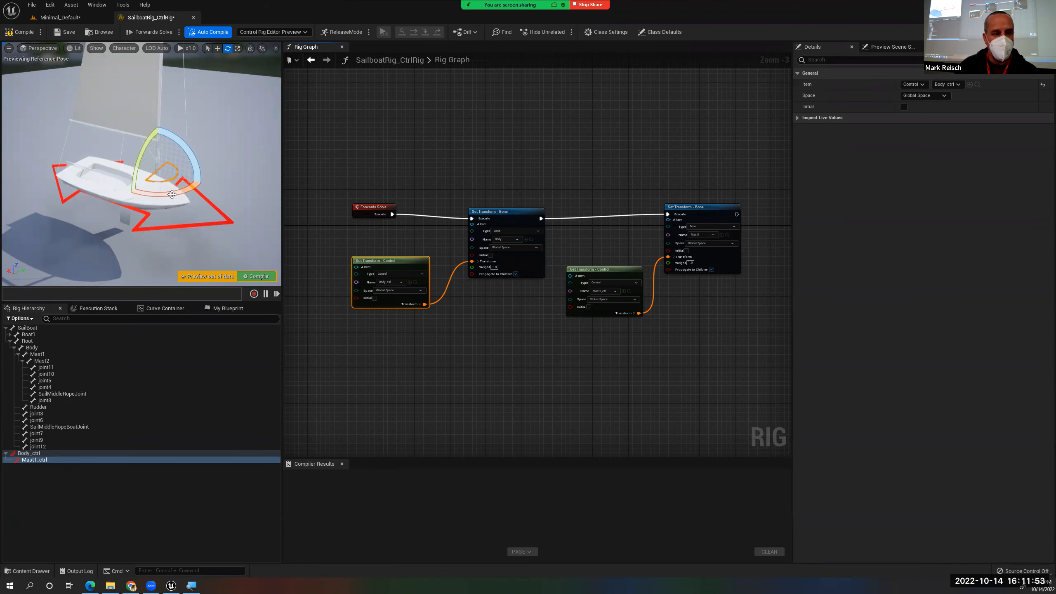
# Test Mast1_ctrl by rotating the mast and sail, undoing the first rotation and recompiling the rig to reset the second
pyautogui.moveTo(174, 194); pyautogui.dragTo(195, 189)
pyautogui.moveTo(140, 189)
pyautogui.mouseDown(button='right')
pyautogui.moveTo(177, 160)
pyautogui.moveTo(150, 179)
pyautogui.moveTo(142, 170)
pyautogui.mouseUp(button='right')
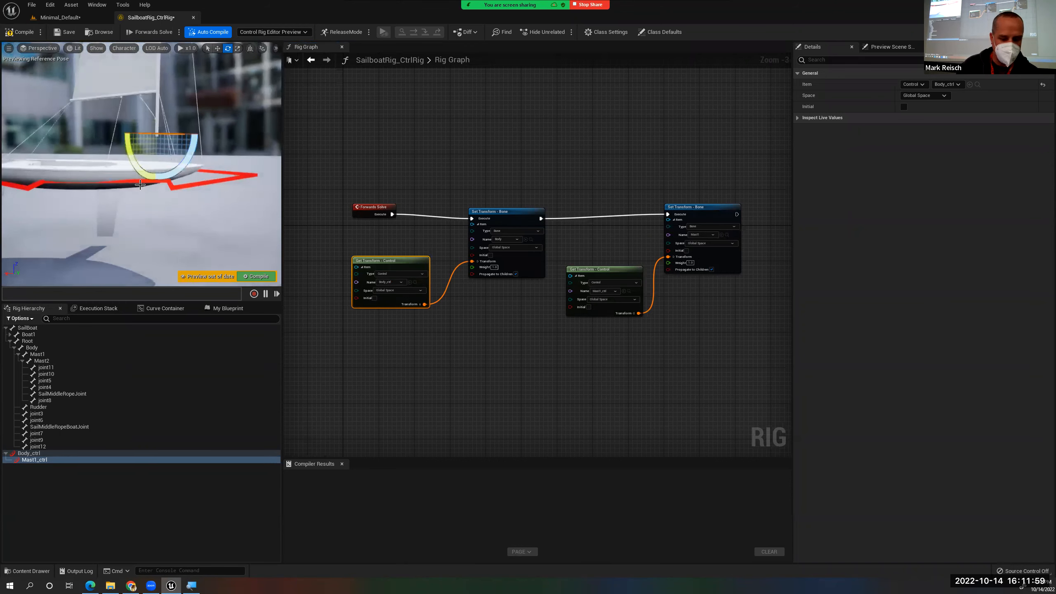
pyautogui.hotkey('ctrl', 'z')
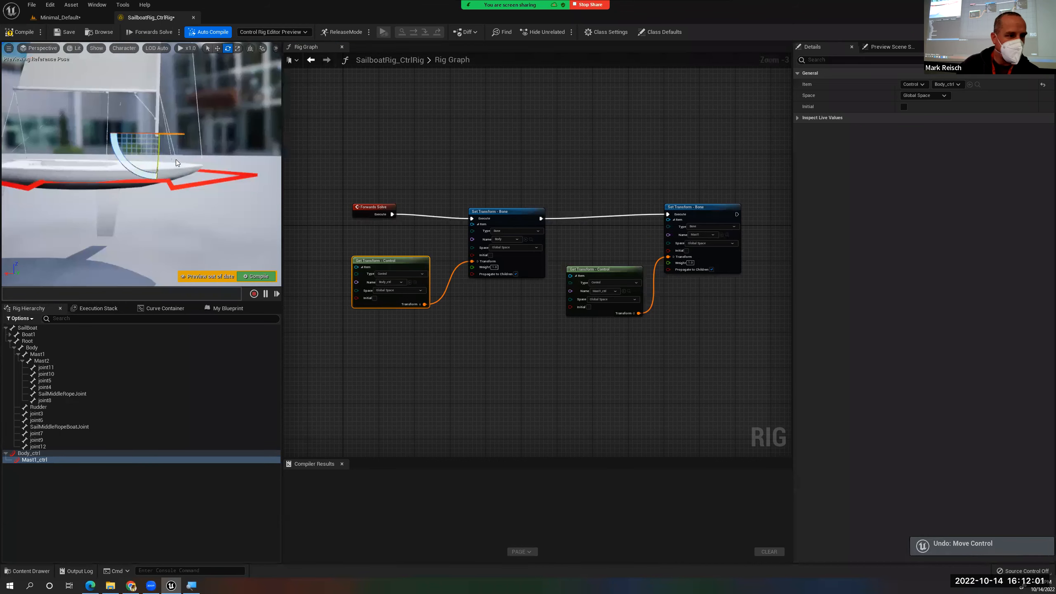
pyautogui.moveTo(200, 153); pyautogui.dragTo(159, 132, button='right')
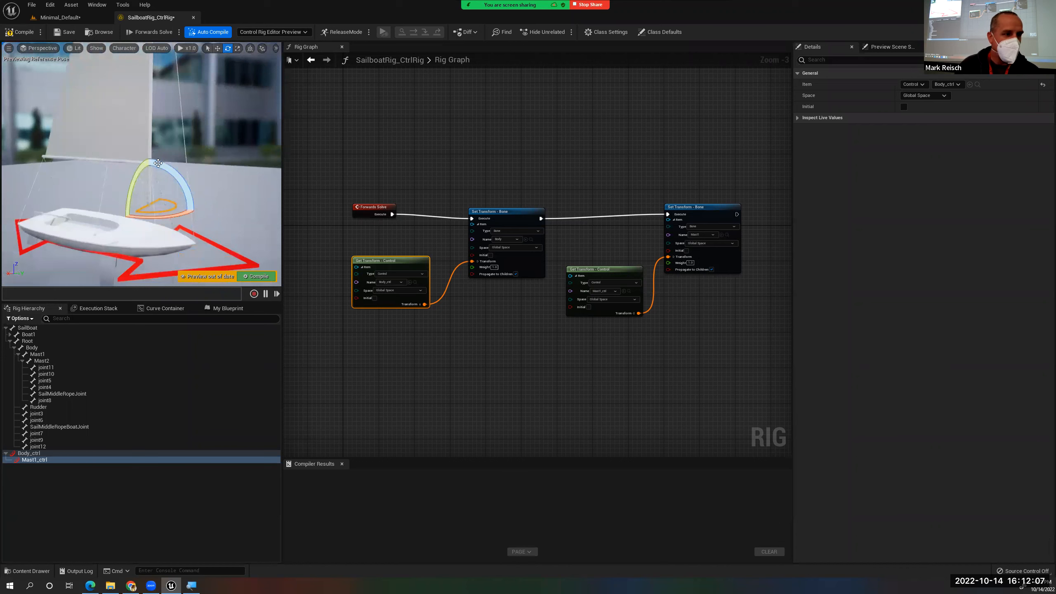
pyautogui.moveTo(158, 162); pyautogui.dragTo(217, 216)
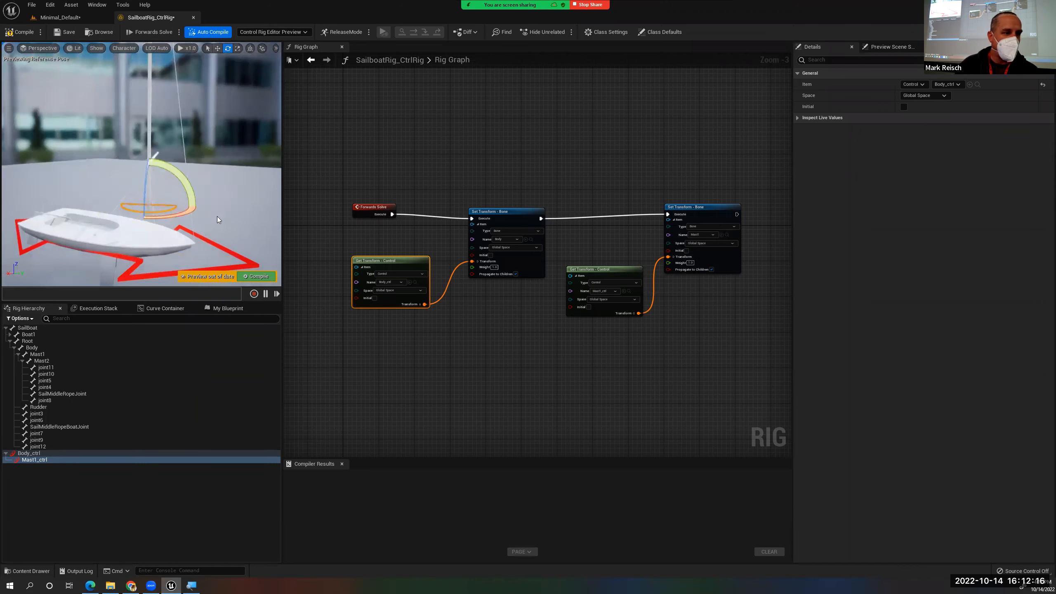
pyautogui.click(256, 276)
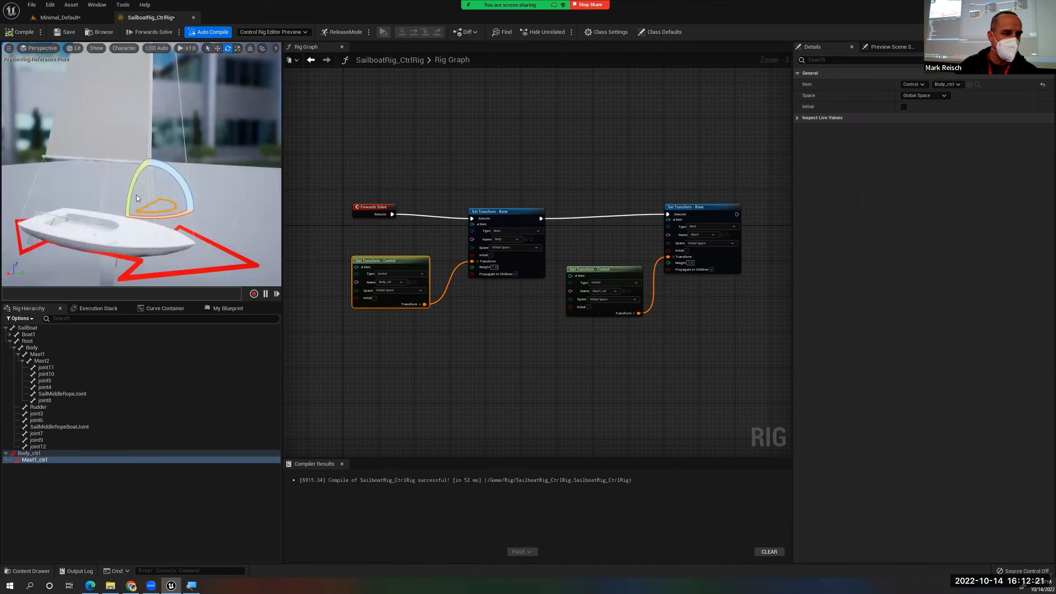
# Test Body_ctrl by rotating the whole boat 60° about Z, and recompile the rig to reset its pose
pyautogui.scroll(-2, 185, 194)
pyautogui.click(191, 221)
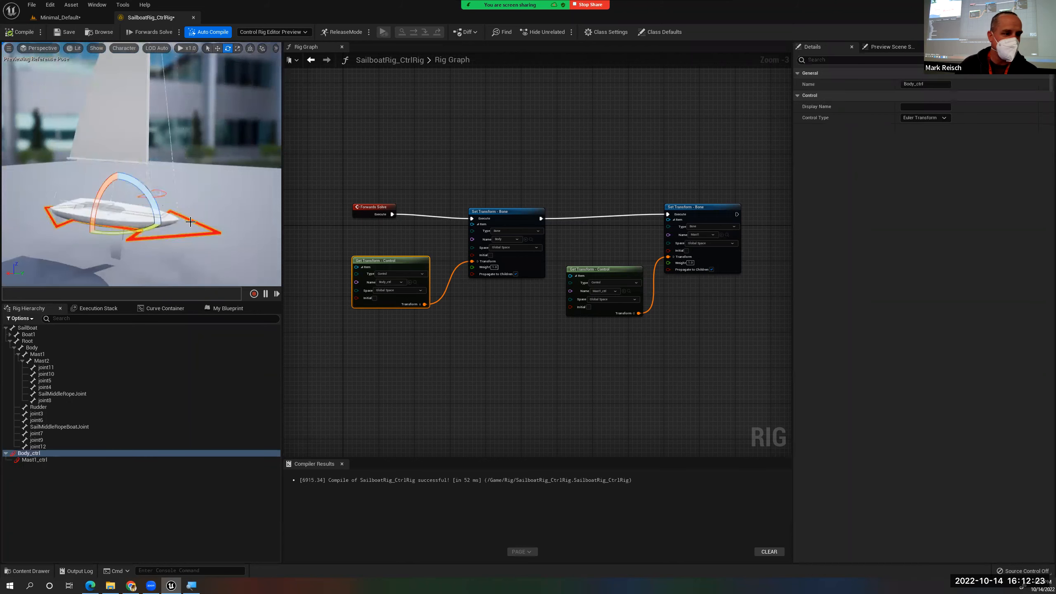
pyautogui.moveTo(161, 203); pyautogui.dragTo(183, 238)
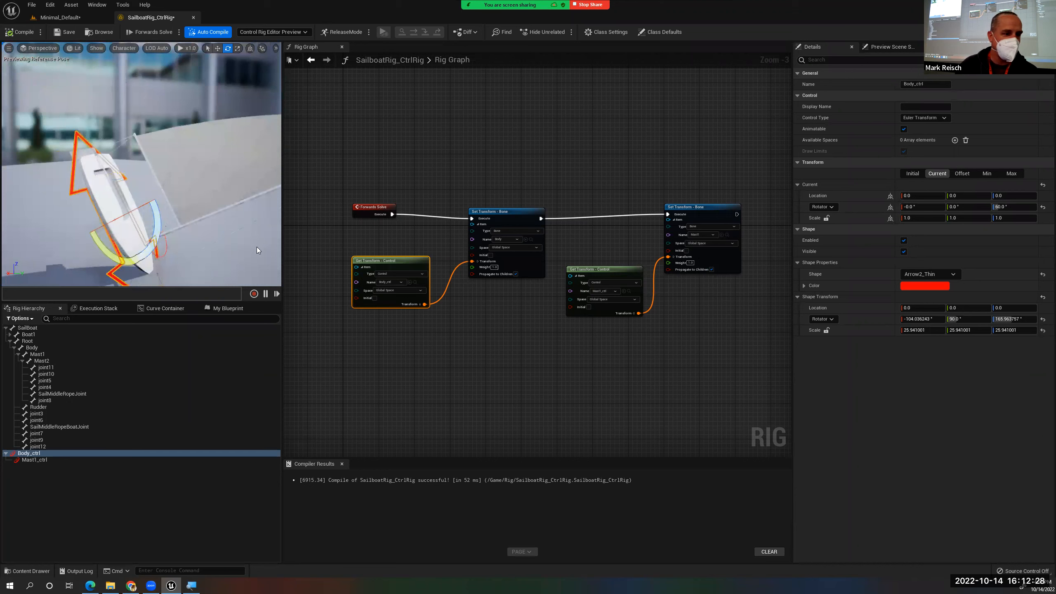
pyautogui.click(18, 33)
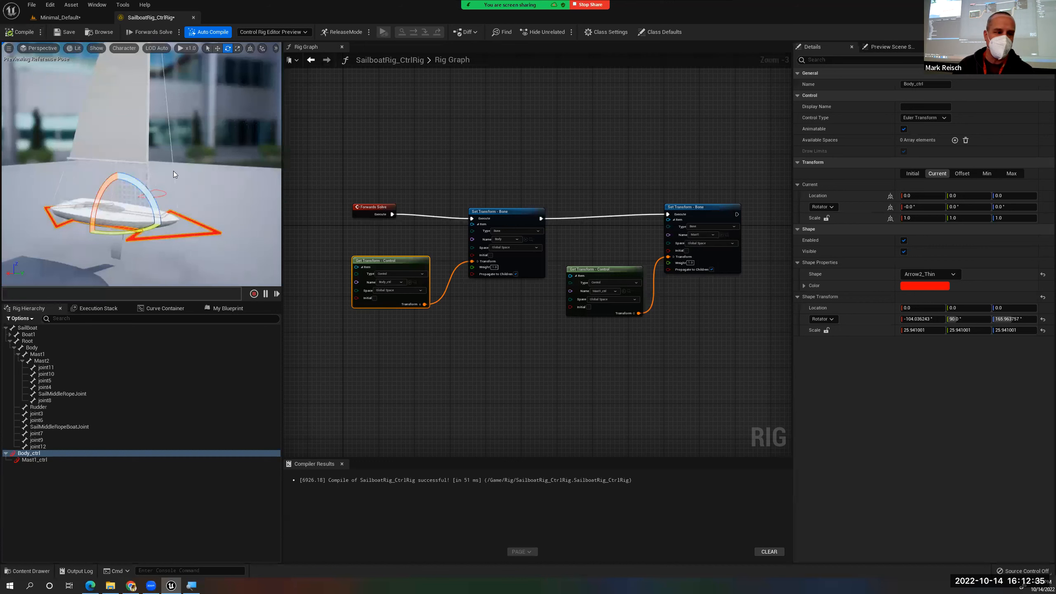
# Move Mast1_ctrl down to the foot of the mast on the deck, to an X location of about -26.51
pyautogui.click(158, 191)
pyautogui.scroll(5, 140, 222)
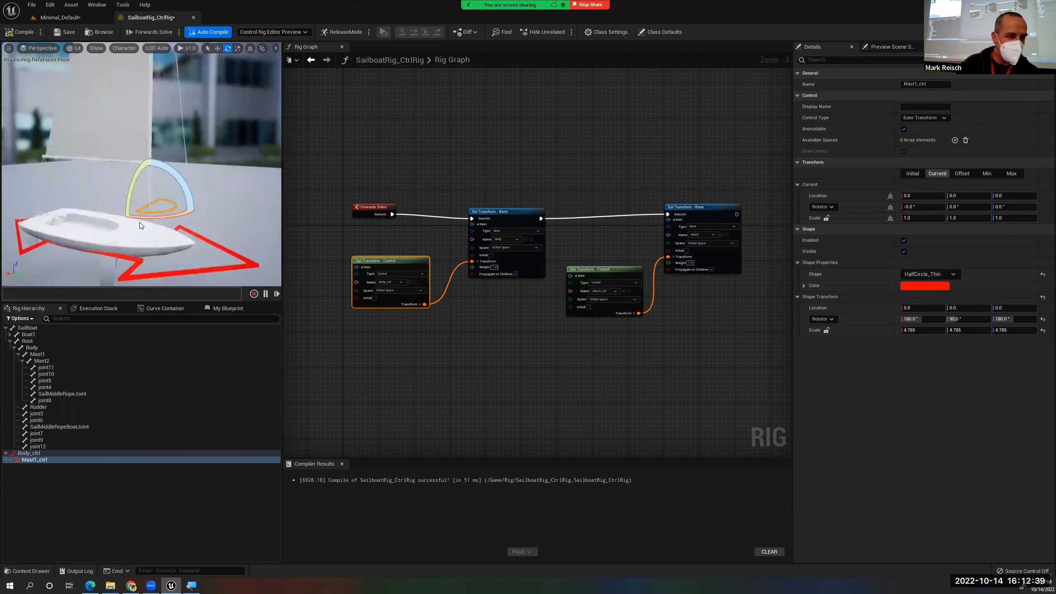
pyautogui.moveTo(139, 221)
pyautogui.mouseDown(button='middle')
pyautogui.moveTo(75, 219)
pyautogui.moveTo(108, 167)
pyautogui.moveTo(147, 172)
pyautogui.moveTo(126, 207)
pyautogui.mouseUp(button='middle')
pyautogui.press('w')
pyautogui.moveTo(151, 157); pyautogui.dragTo(148, 199)
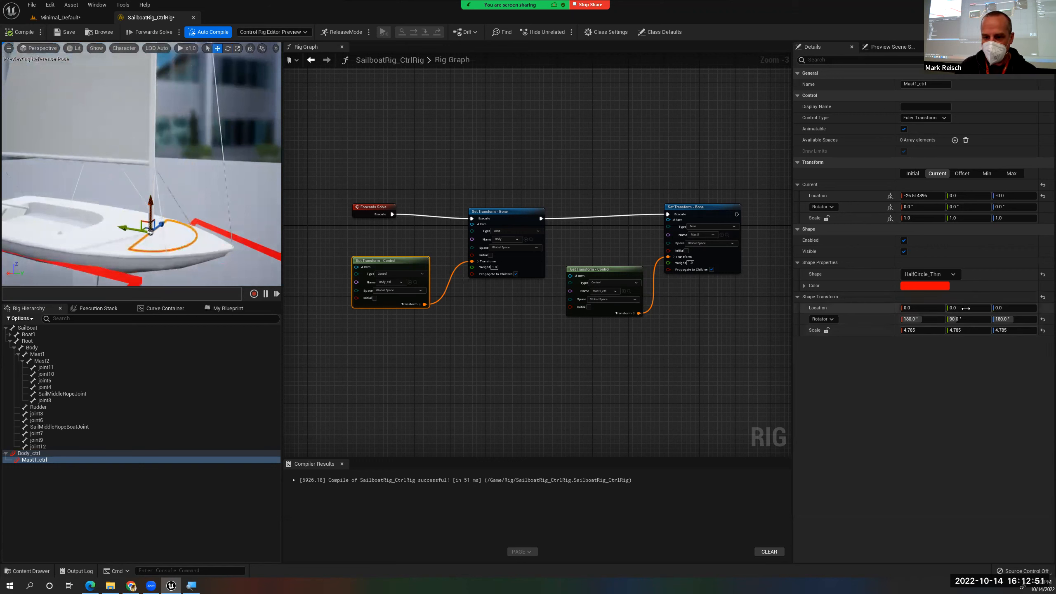
# Raise the Mast1_ctrl shape above the deck by setting its shape transform's X location to about 35.44
pyautogui.moveTo(996, 308); pyautogui.dragTo(1014, 307)
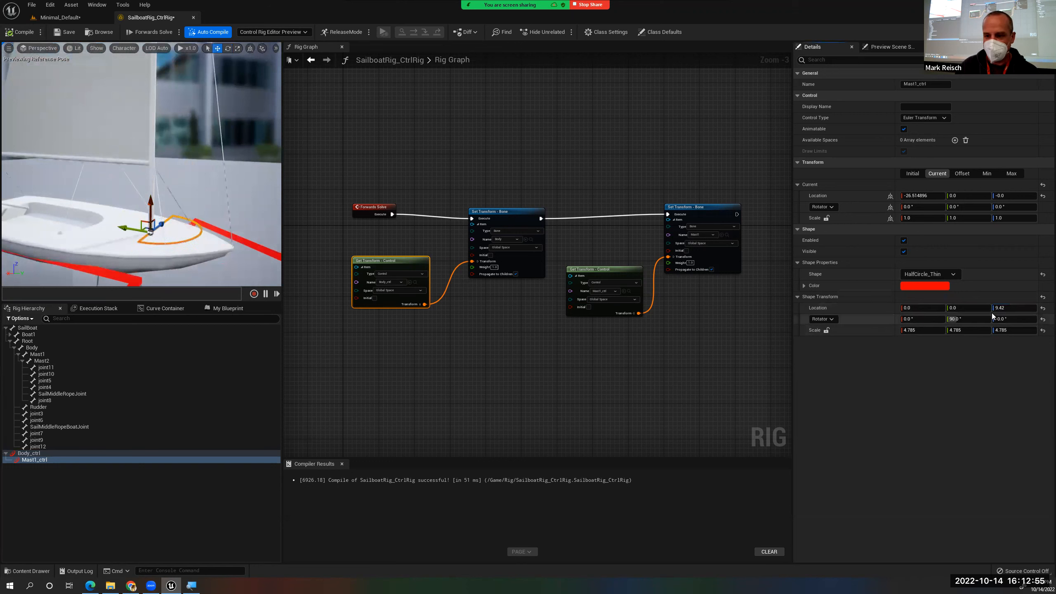
pyautogui.click(1043, 308)
pyautogui.moveTo(968, 308); pyautogui.dragTo(970, 308)
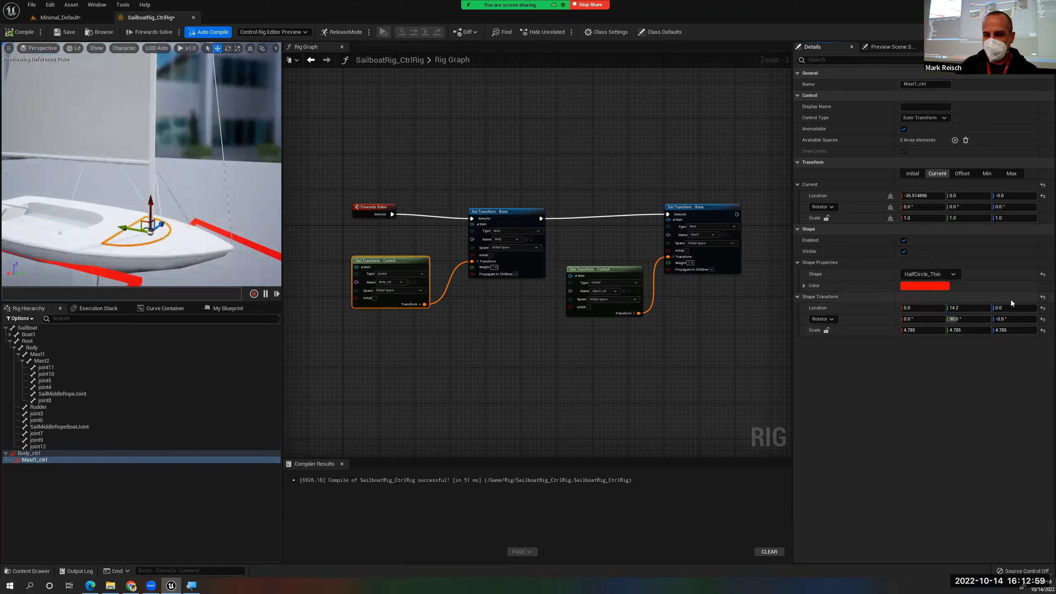
pyautogui.click(1043, 309)
pyautogui.moveTo(920, 308)
pyautogui.mouseDown()
pyautogui.moveTo(910, 307)
pyautogui.moveTo(920, 308)
pyautogui.mouseUp()
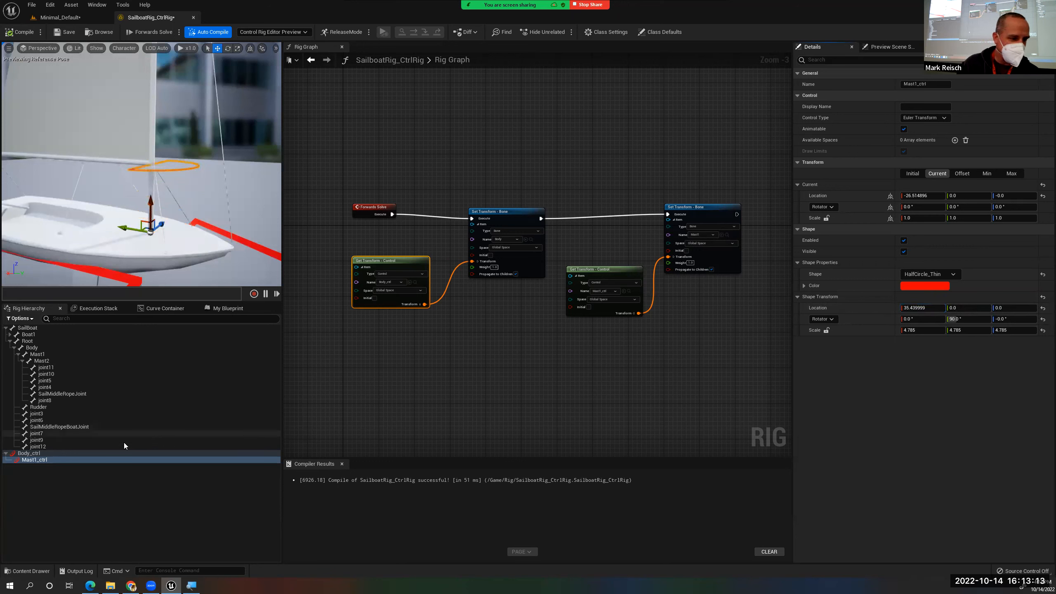
# Try setting Mast1_ctrl's shape transform from its current transform, and undo it
pyautogui.rightClick(36, 459)
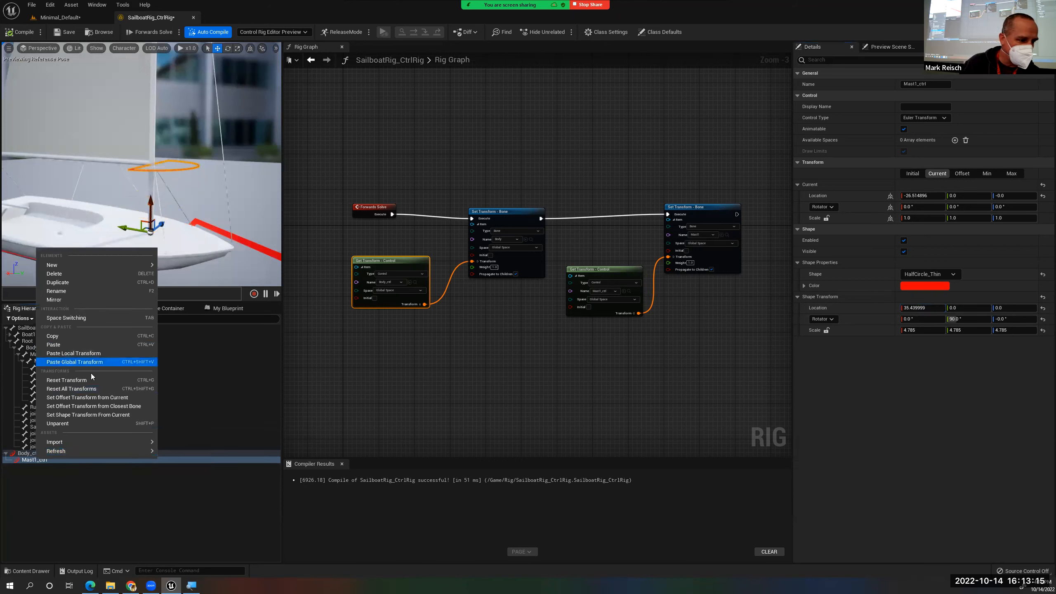
pyautogui.click(93, 415)
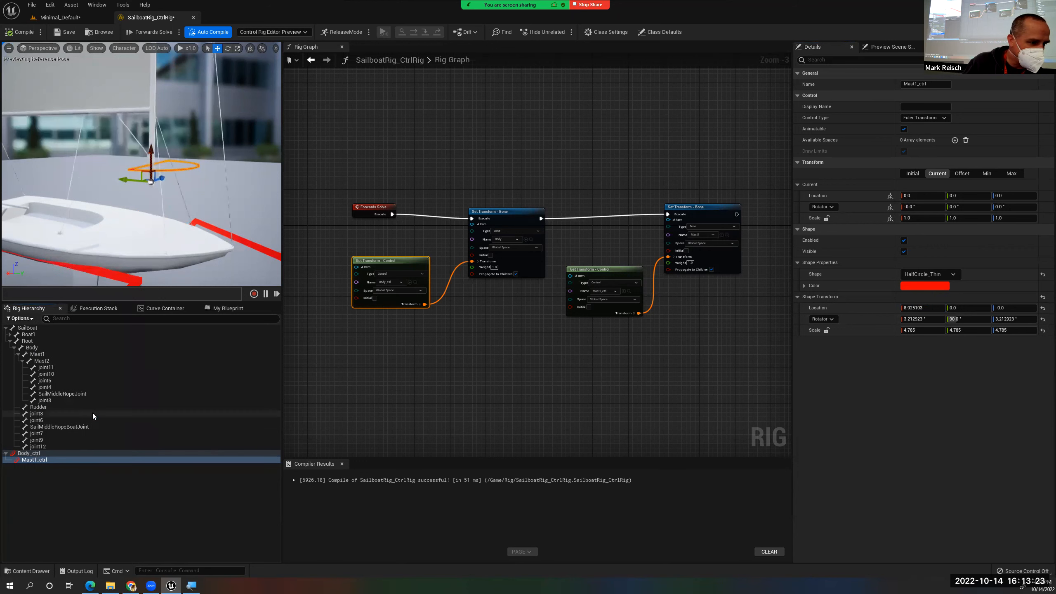
pyautogui.hotkey('ctrl', 'z')
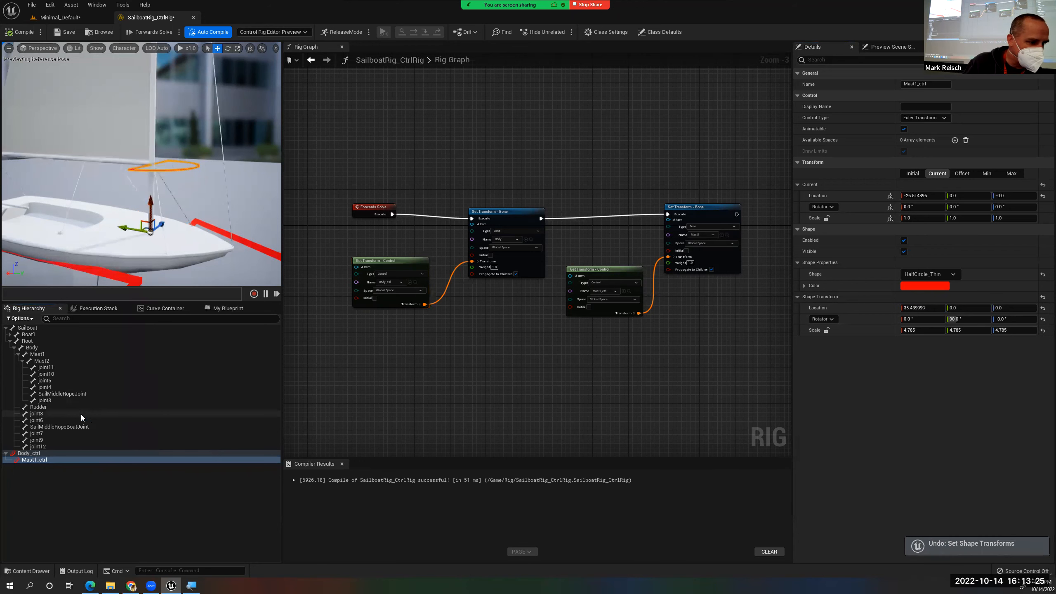
# Set Mast1_ctrl's offset transform from its current transform at the foot of the mast
pyautogui.rightClick(43, 461)
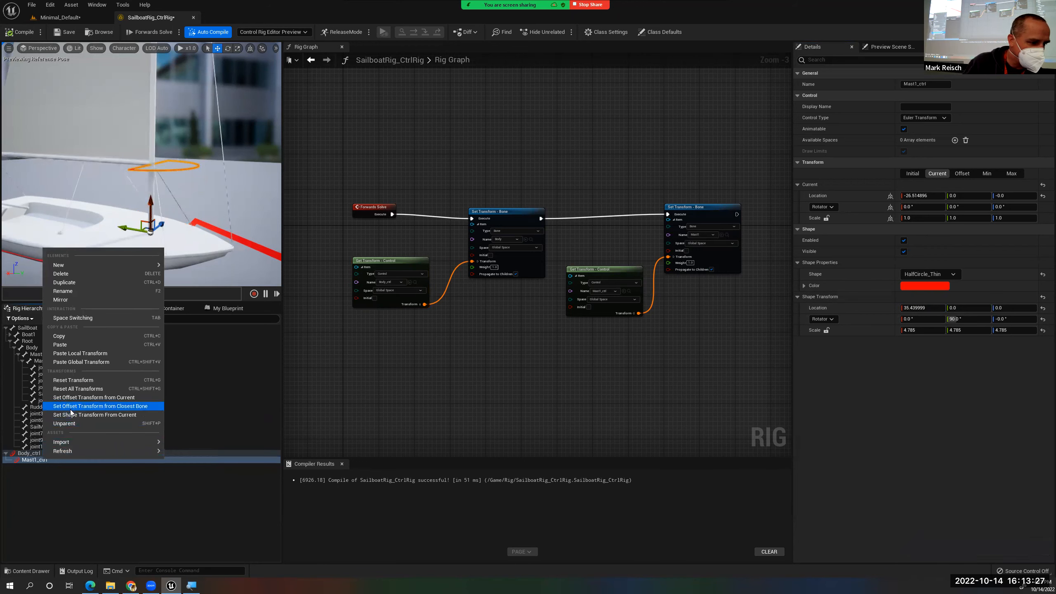
pyautogui.click(70, 408)
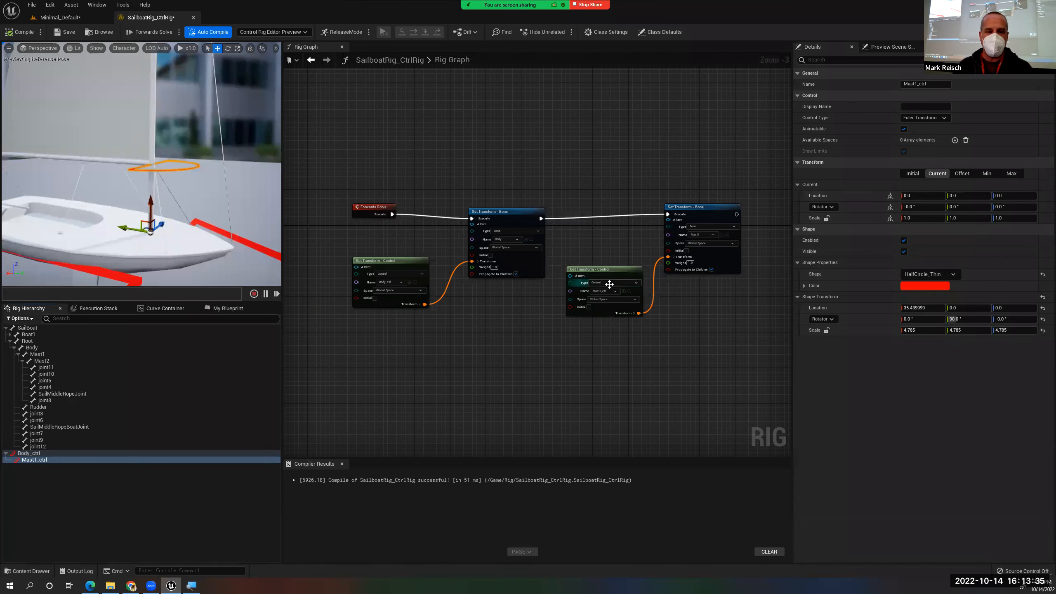
pyautogui.scroll(-5, 134, 171)
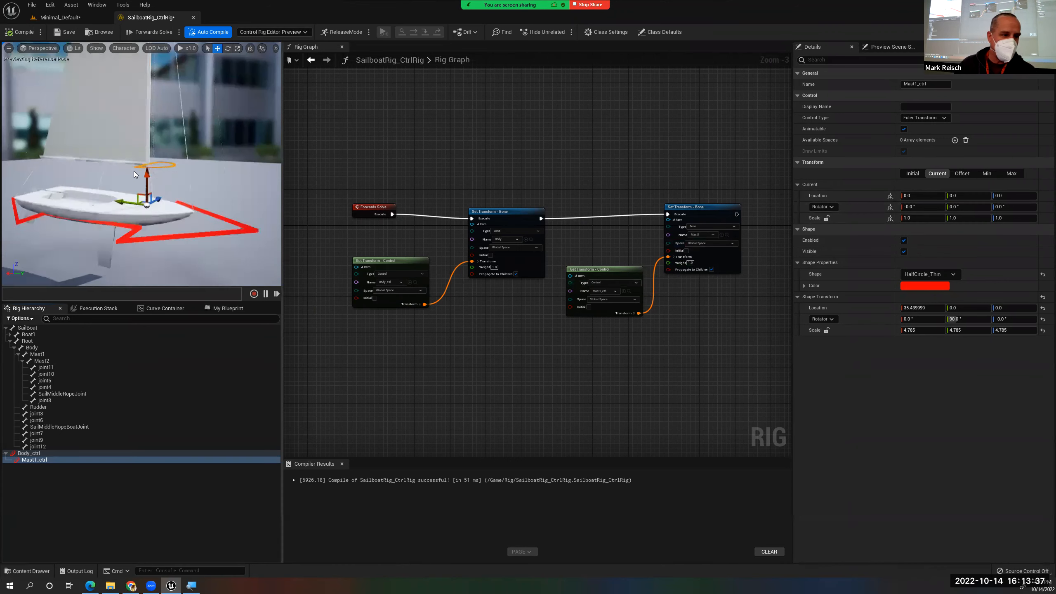
pyautogui.scroll(5, 172, 187)
pyautogui.scroll(-2, 172, 187)
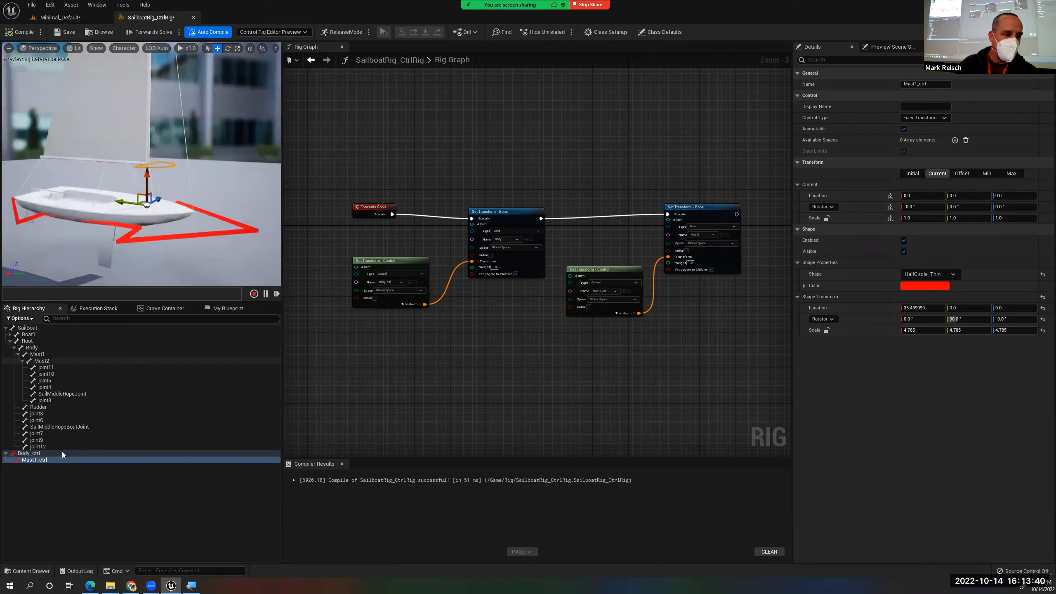
# Review the transform values of Body_ctrl and Mast1_ctrl, and compile and save the sailboat rig
pyautogui.click(62, 453)
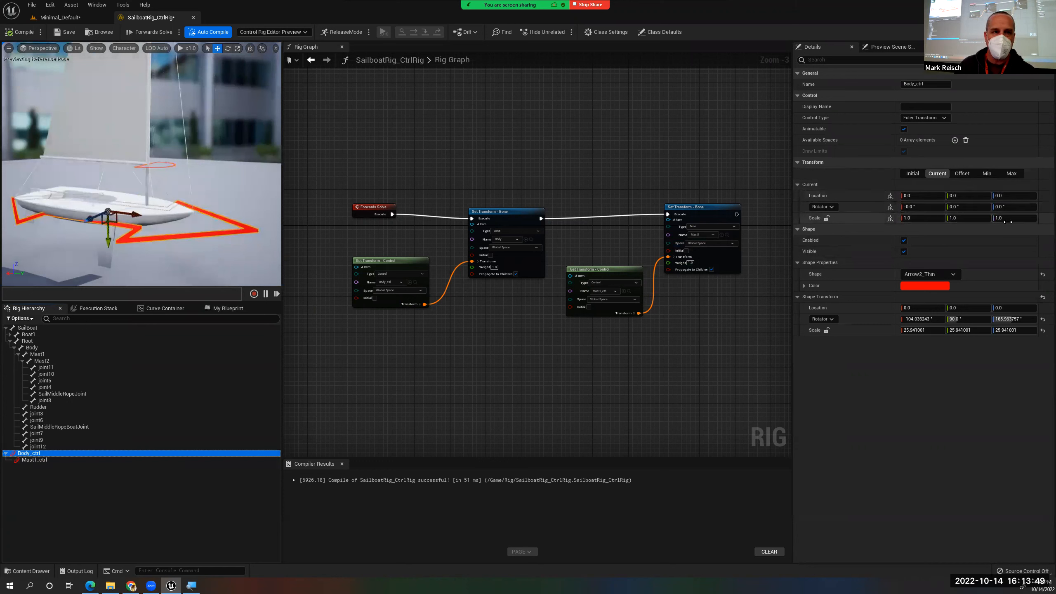
pyautogui.click(30, 459)
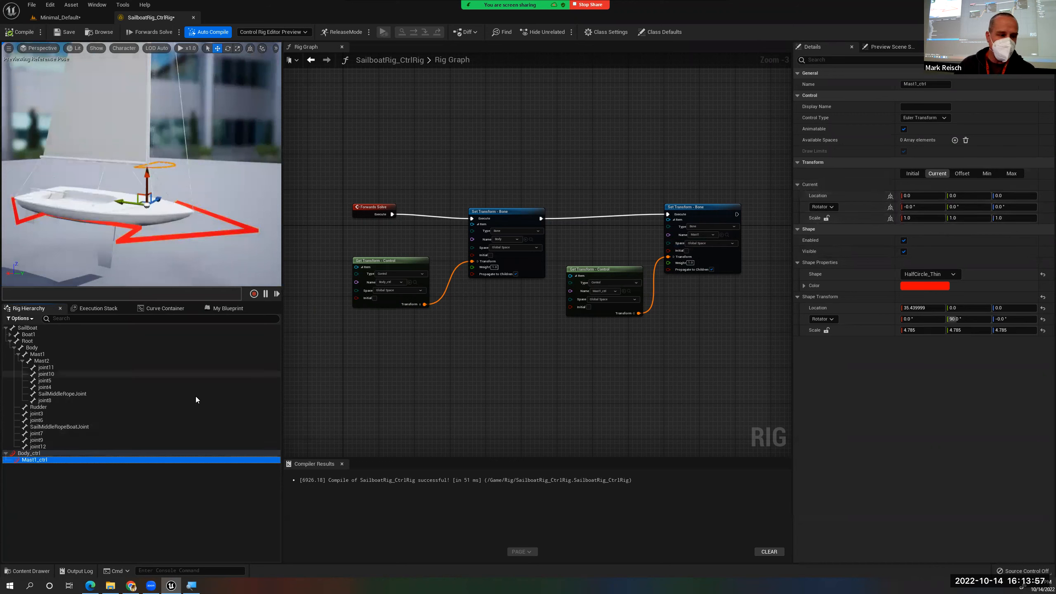
pyautogui.rightClick(27, 459)
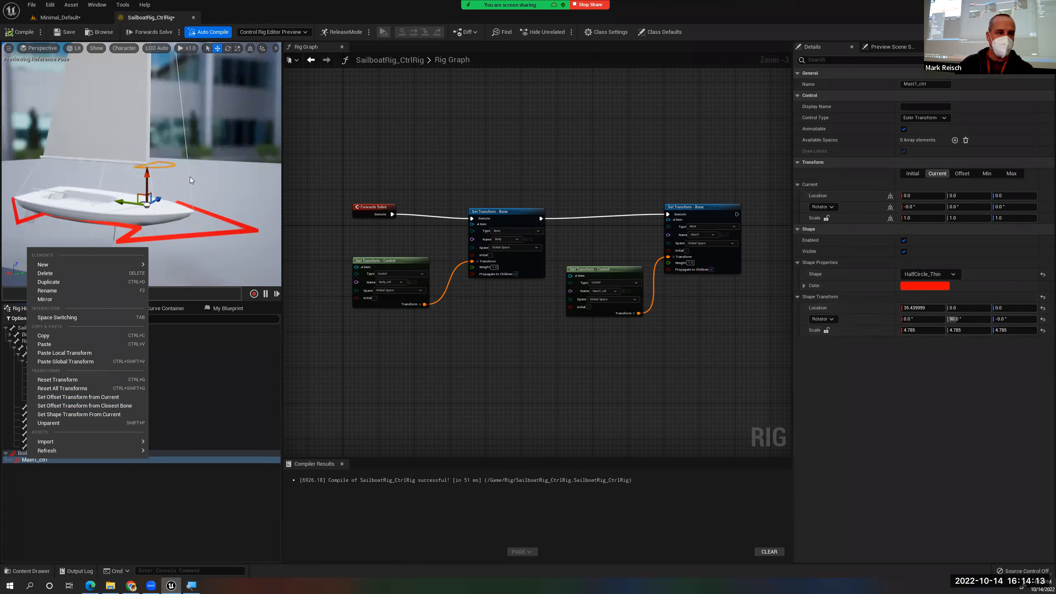
pyautogui.click(172, 165)
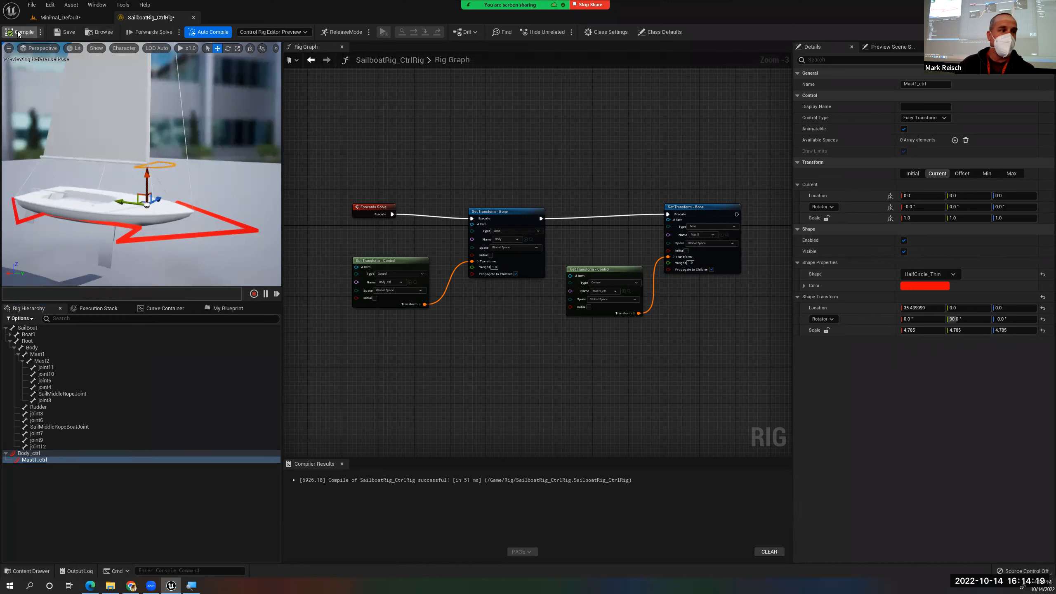
pyautogui.click(63, 35)
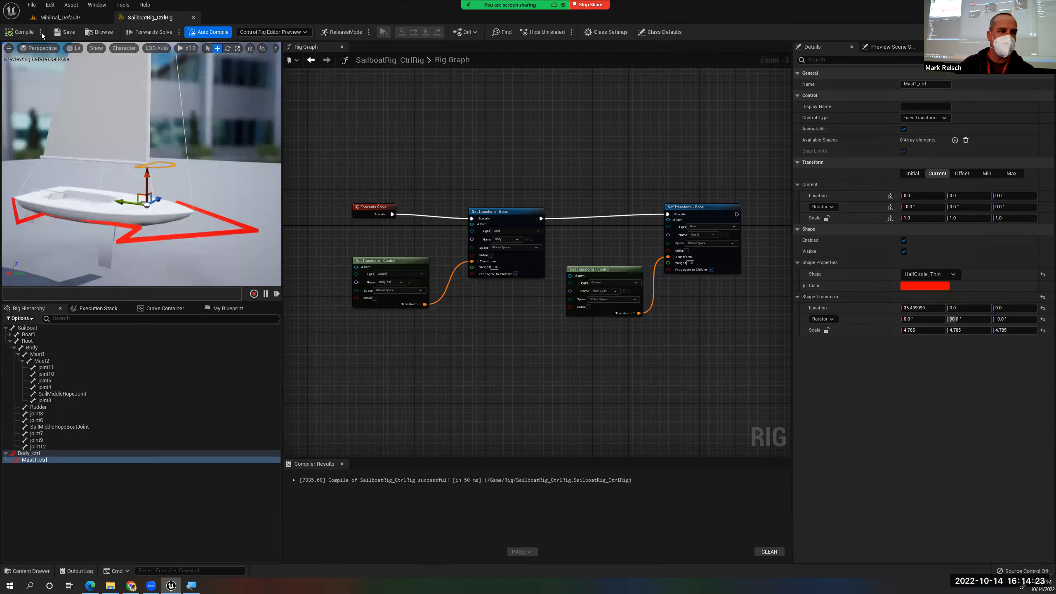
# Place the SailboatRig_CtrlRig asset from the Rig folder into the Minimal_Default level
pyautogui.click(80, 18)
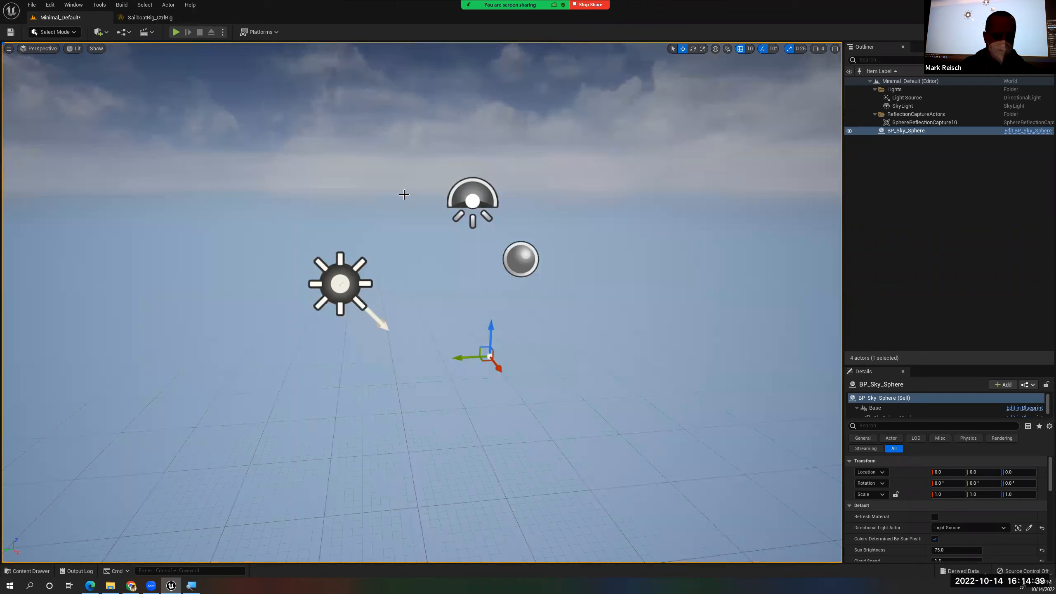
pyautogui.scroll(-3, 404, 195)
pyautogui.scroll(3, 404, 195)
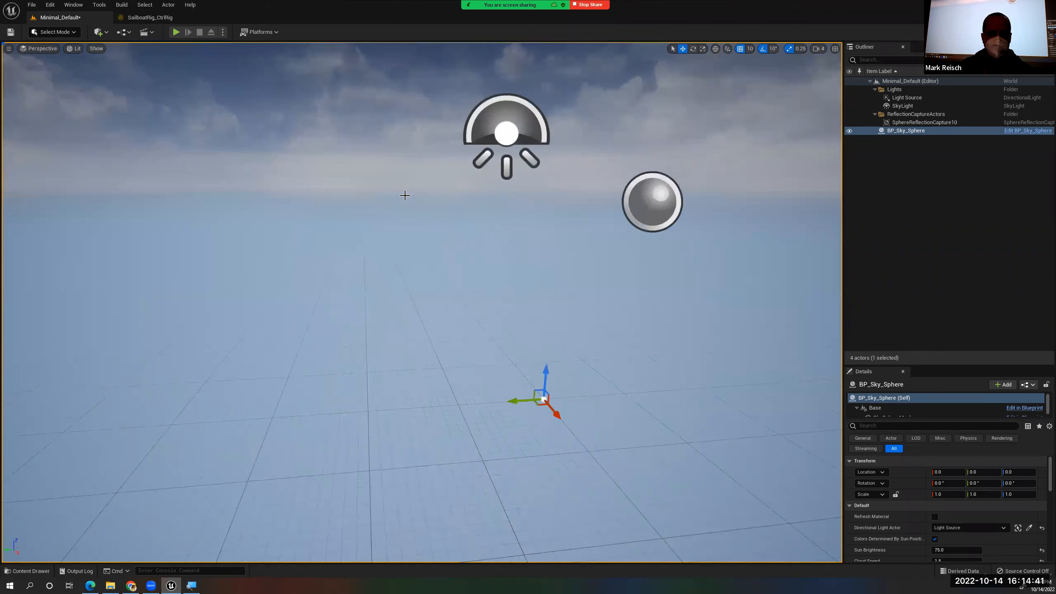
pyautogui.scroll(-3, 404, 195)
pyautogui.hotkey('ctrl', 'space')
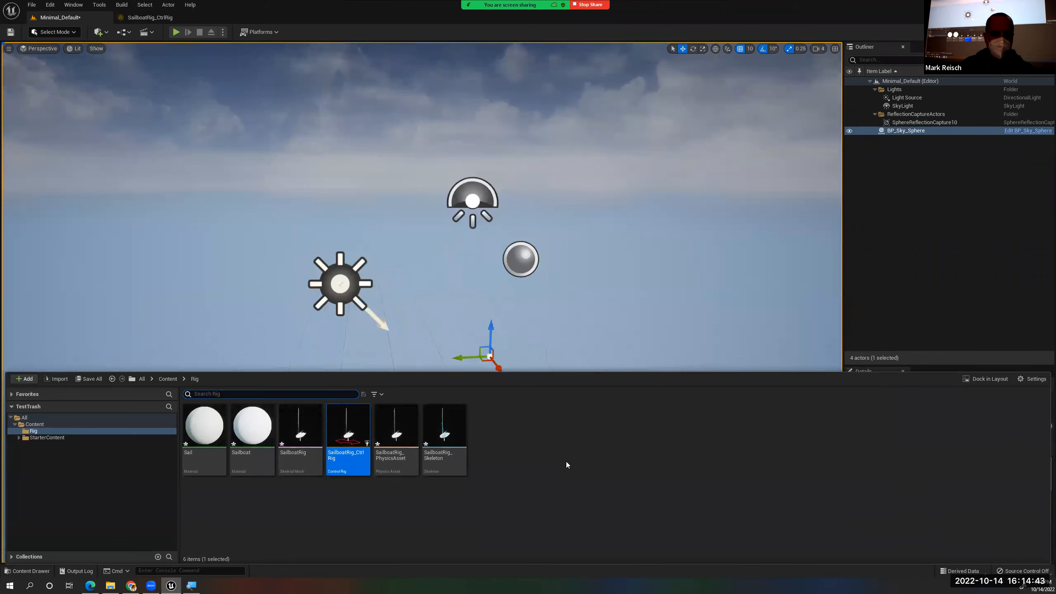
pyautogui.click(515, 475)
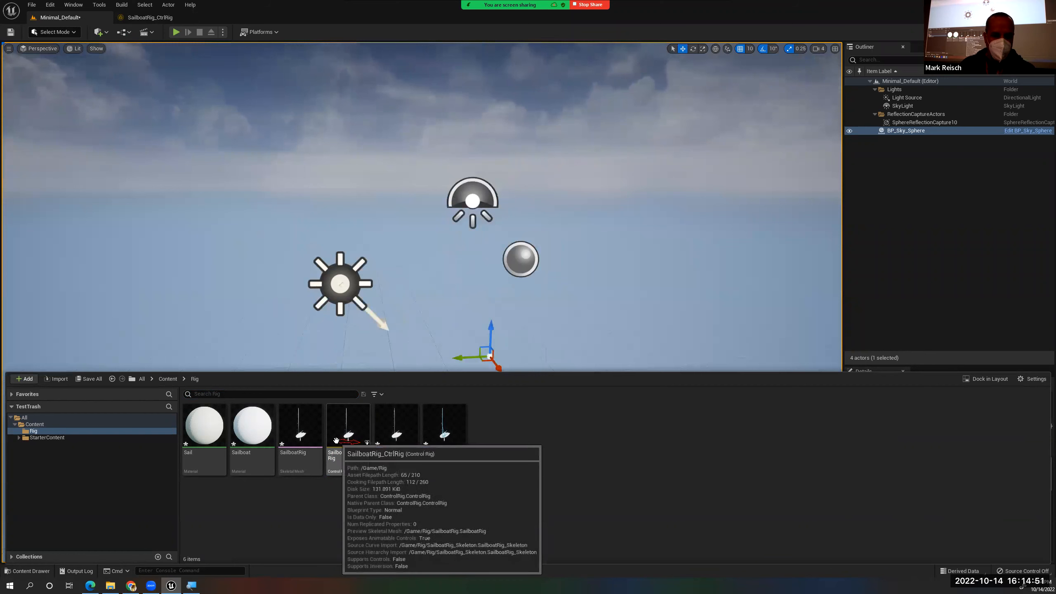
pyautogui.click(355, 430)
pyautogui.moveTo(678, 244); pyautogui.dragTo(624, 253)
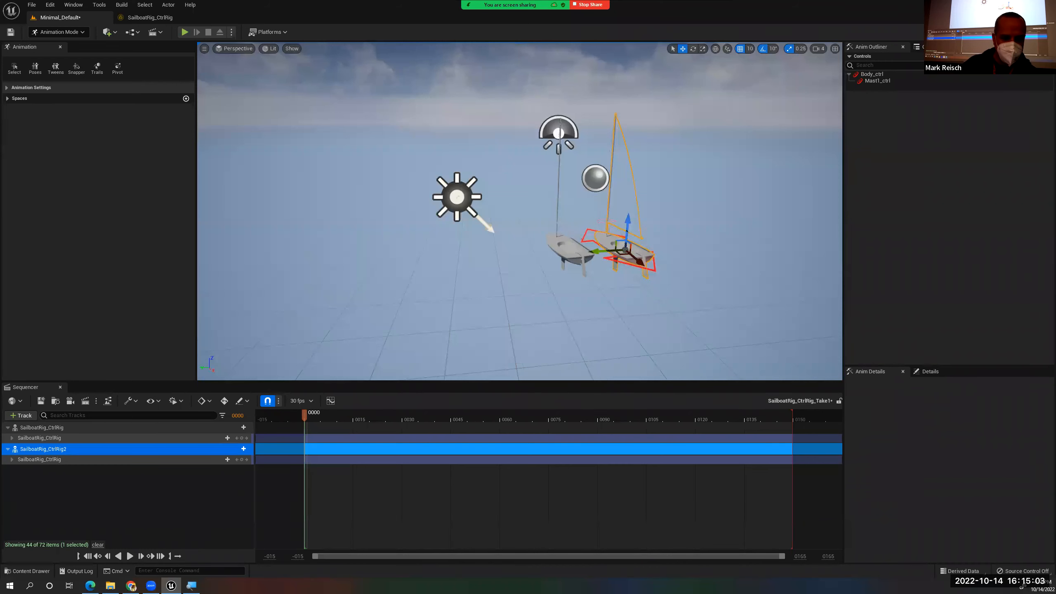
pyautogui.click(556, 243)
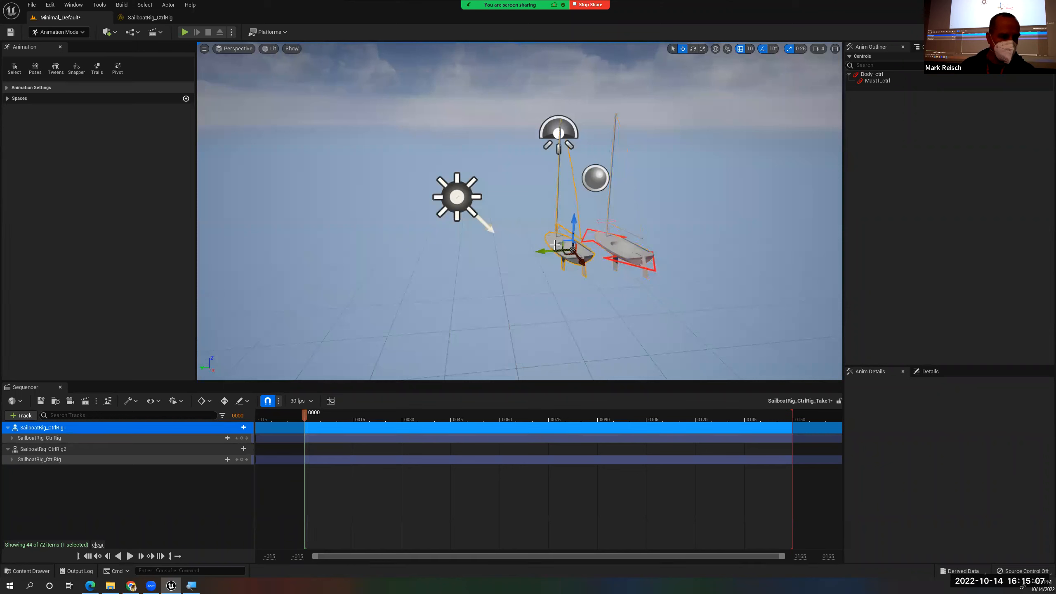
pyautogui.press('Delete')
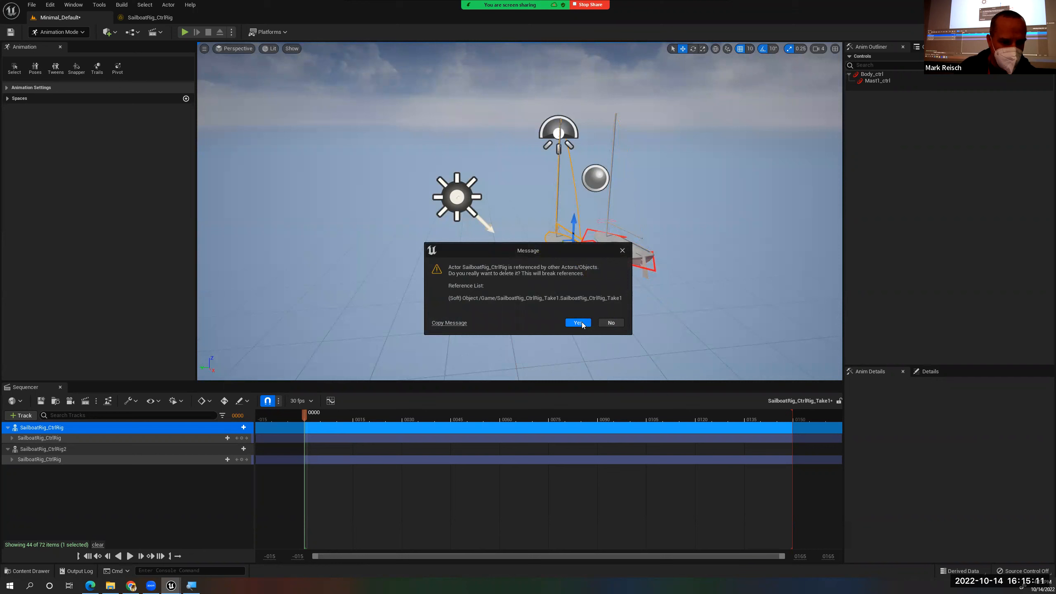
pyautogui.click(610, 323)
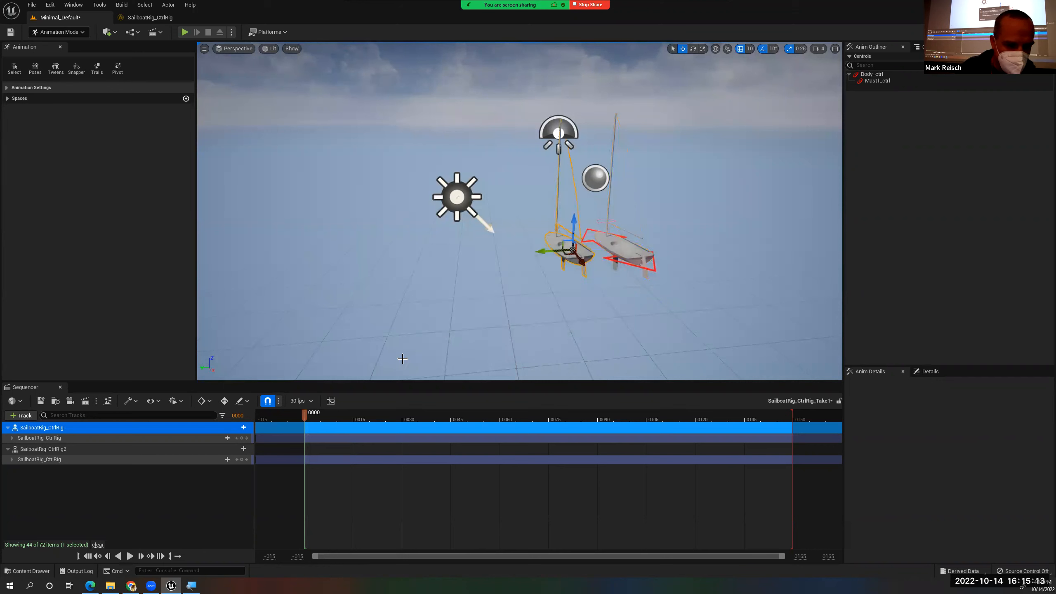
# Delete the duplicate SailboatRig_CtrlRig2 track from the level sequence
pyautogui.click(78, 449)
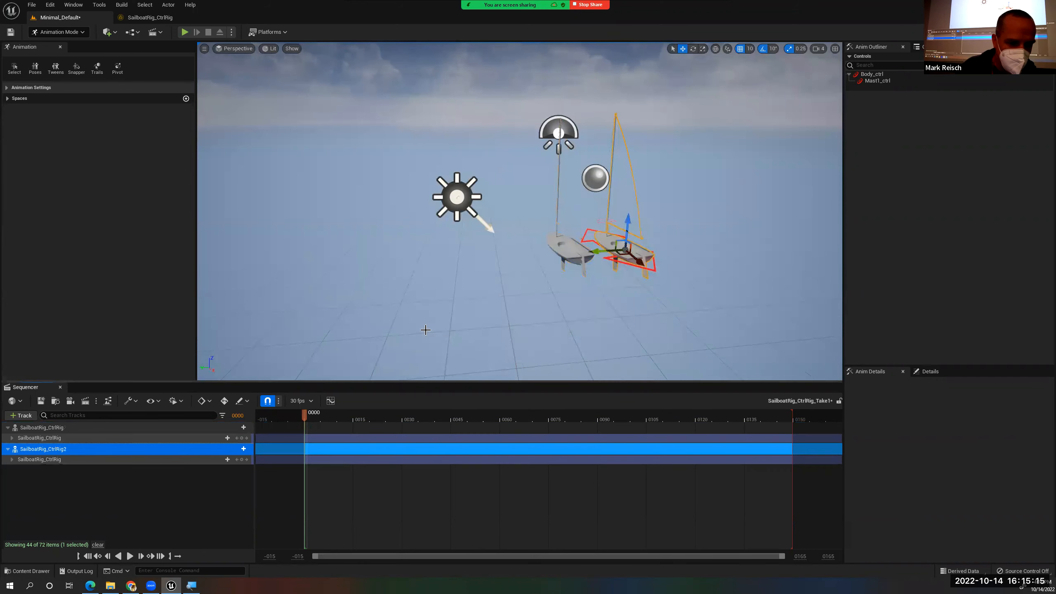
pyautogui.click(103, 429)
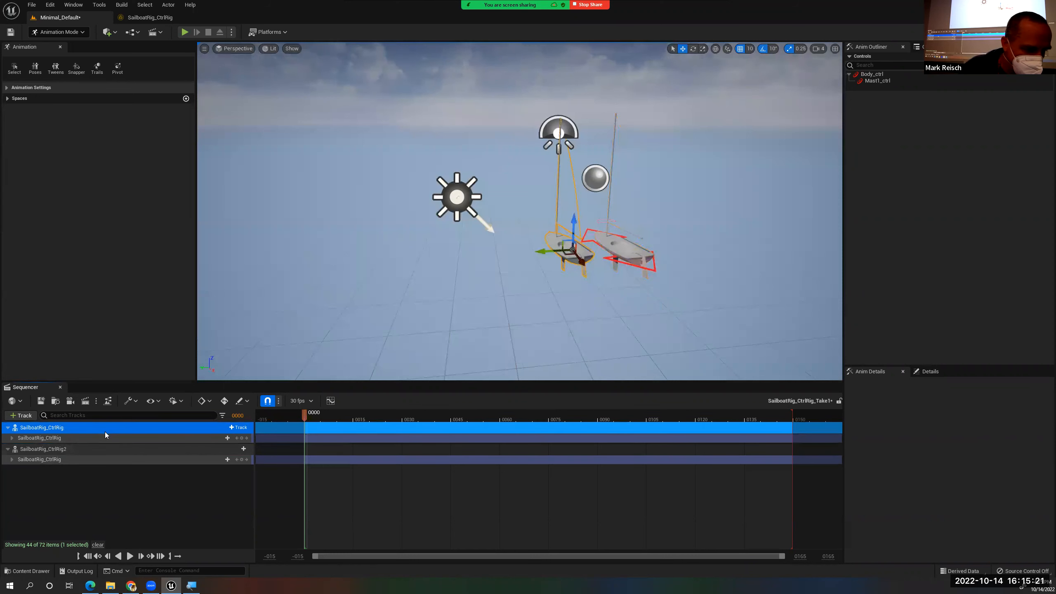
pyautogui.click(96, 452)
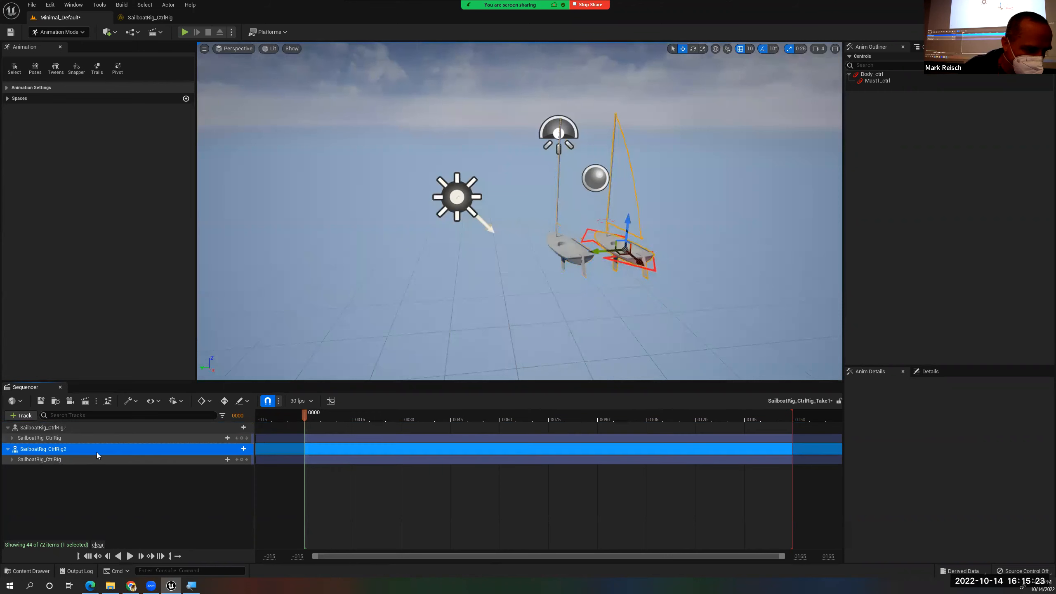
pyautogui.press('Delete')
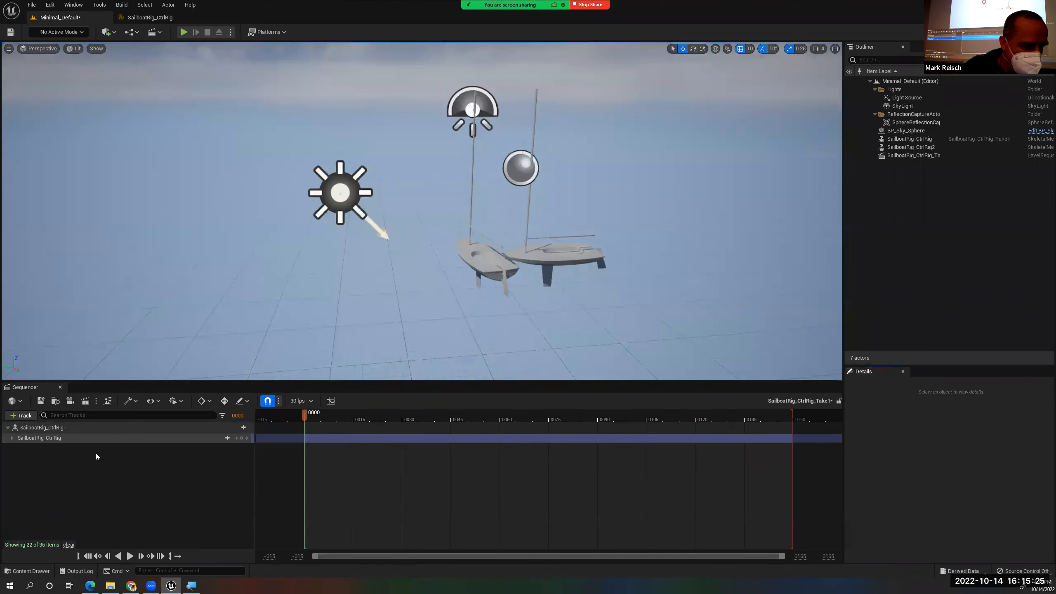
# Remove the duplicate sailboat actor from the level, keeping the SailboatRig_CtrlRig boat that is in the sequence
pyautogui.click(88, 430)
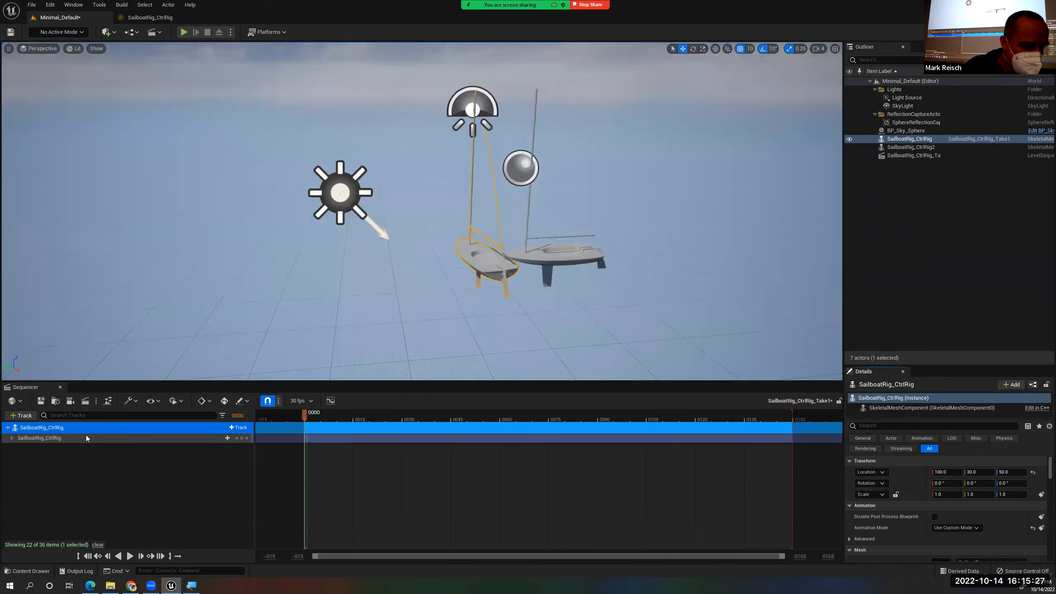
pyautogui.click(84, 439)
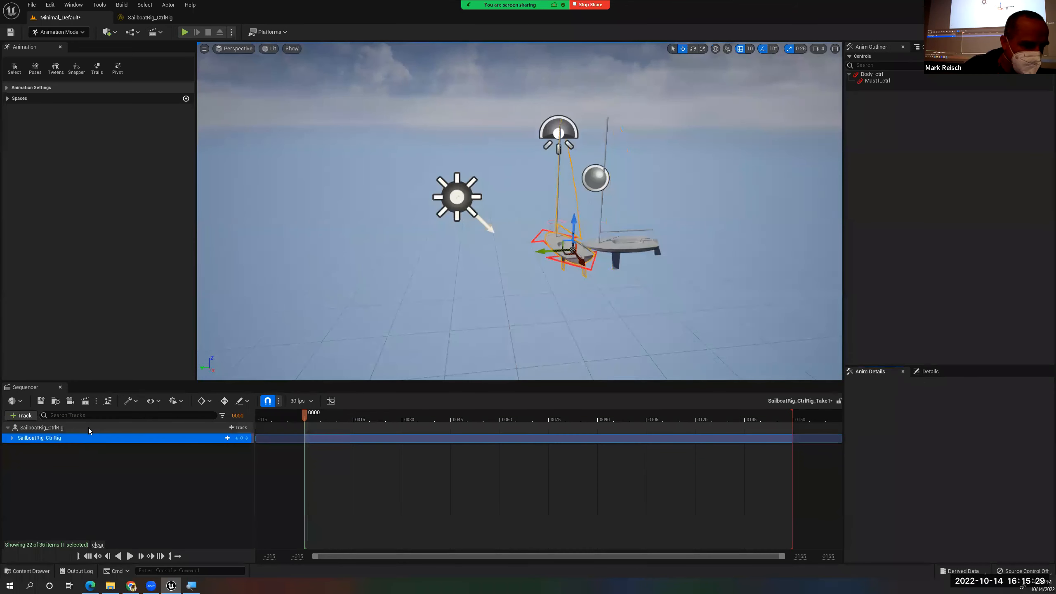
pyautogui.click(89, 427)
pyautogui.click(630, 241)
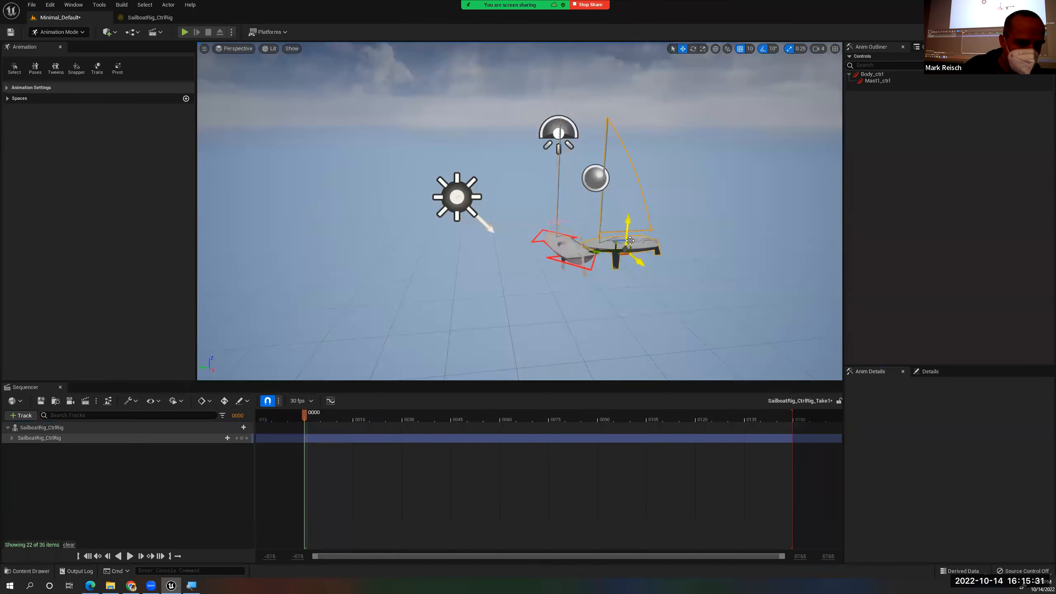
# Select the boat's Body_ctrl and set a key on its track at frame 0
pyautogui.keyDown('alt'); pyautogui.moveTo(601, 203); pyautogui.dragTo(507, 225); pyautogui.keyUp('alt')
pyautogui.keyDown('alt'); pyautogui.moveTo(507, 225); pyautogui.dragTo(582, 231, button='right'); pyautogui.keyUp('alt')
pyautogui.keyDown('alt'); pyautogui.moveTo(507, 225); pyautogui.dragTo(407, 241, button='middle'); pyautogui.keyUp('alt')
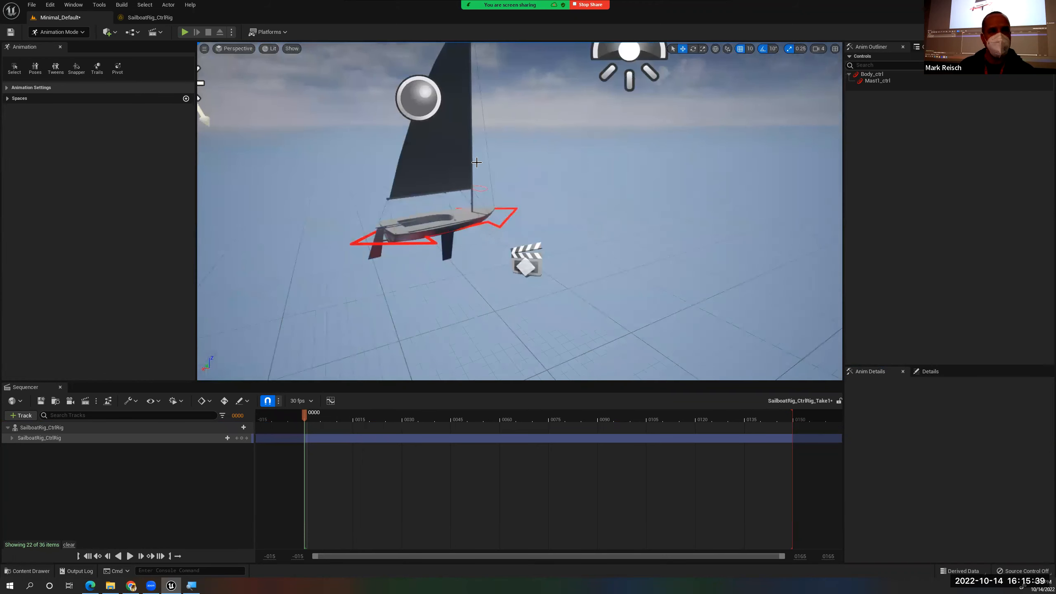
pyautogui.click(516, 208)
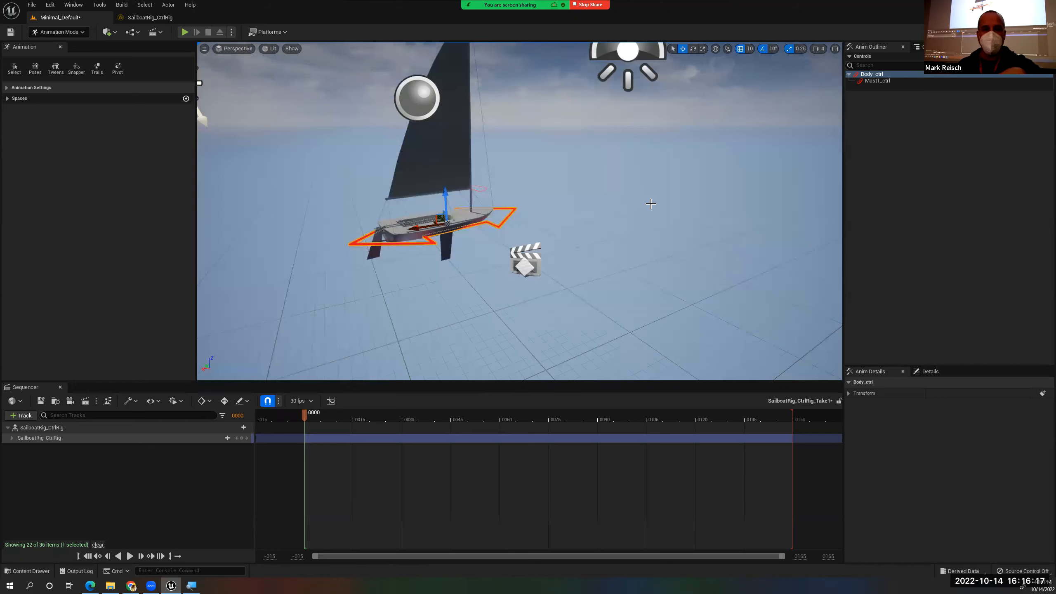
pyautogui.click(11, 439)
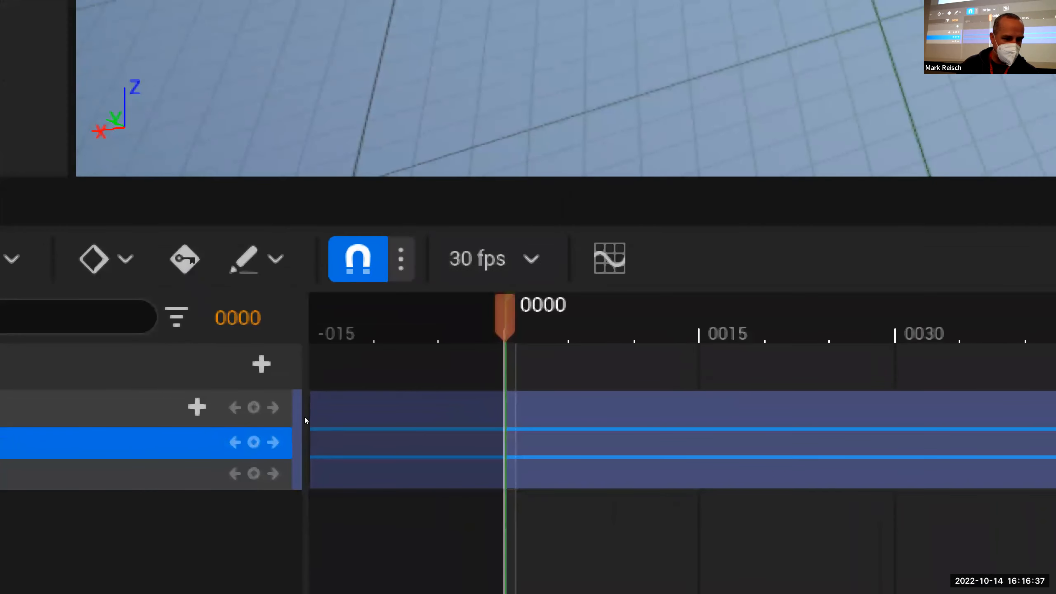
pyautogui.click(241, 447)
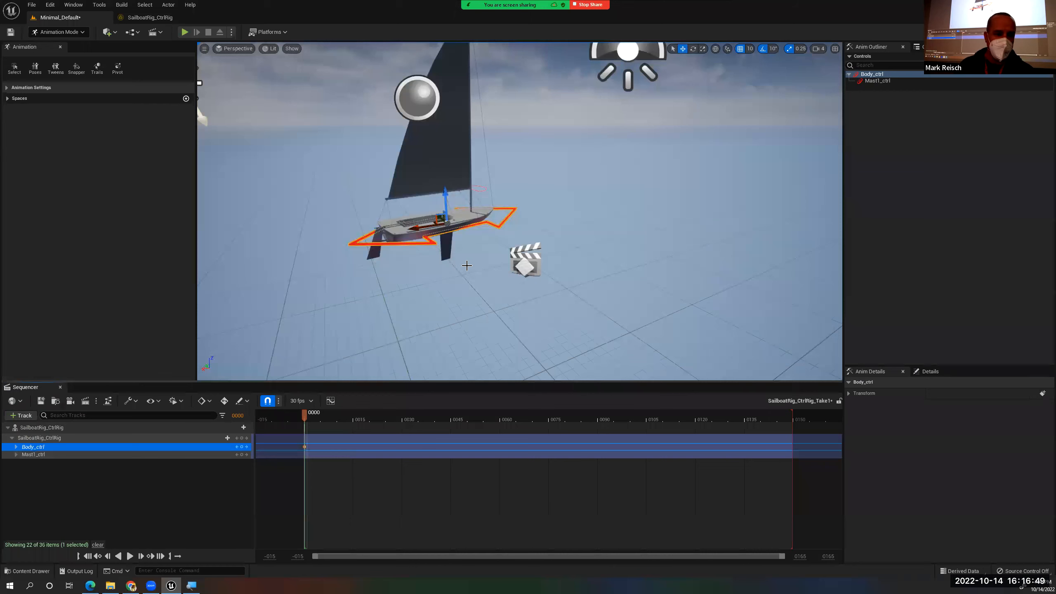
# Look around the Minimal_Default level, viewing the sailboat from different distances and directions
pyautogui.moveTo(455, 260)
pyautogui.mouseDown(button='right')
pyautogui.moveTo(413, 258)
pyautogui.moveTo(463, 260)
pyautogui.mouseUp(button='right')
pyautogui.moveTo(364, 213); pyautogui.dragTo(890, 231)
pyautogui.moveTo(702, 222)
pyautogui.mouseDown(button='right')
pyautogui.moveTo(734, 234)
pyautogui.moveTo(706, 219)
pyautogui.mouseUp(button='right')
pyautogui.moveTo(733, 195); pyautogui.dragTo(728, 127, button='middle')
pyautogui.moveTo(437, 345); pyautogui.dragTo(381, 274, button='middle')
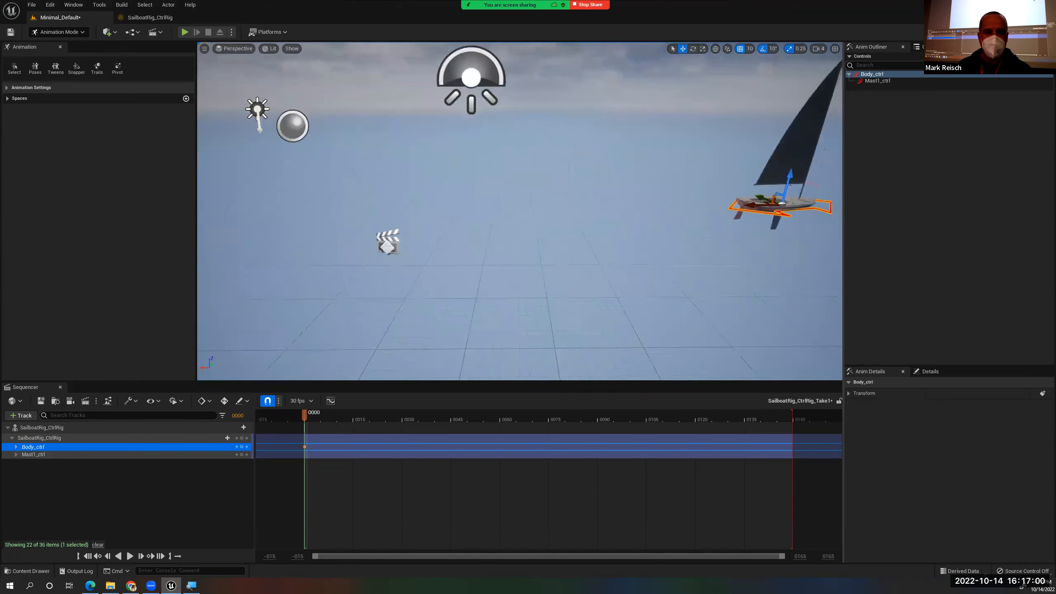
pyautogui.moveTo(716, 241); pyautogui.dragTo(714, 209, button='middle')
pyautogui.moveTo(714, 209); pyautogui.dragTo(807, 224)
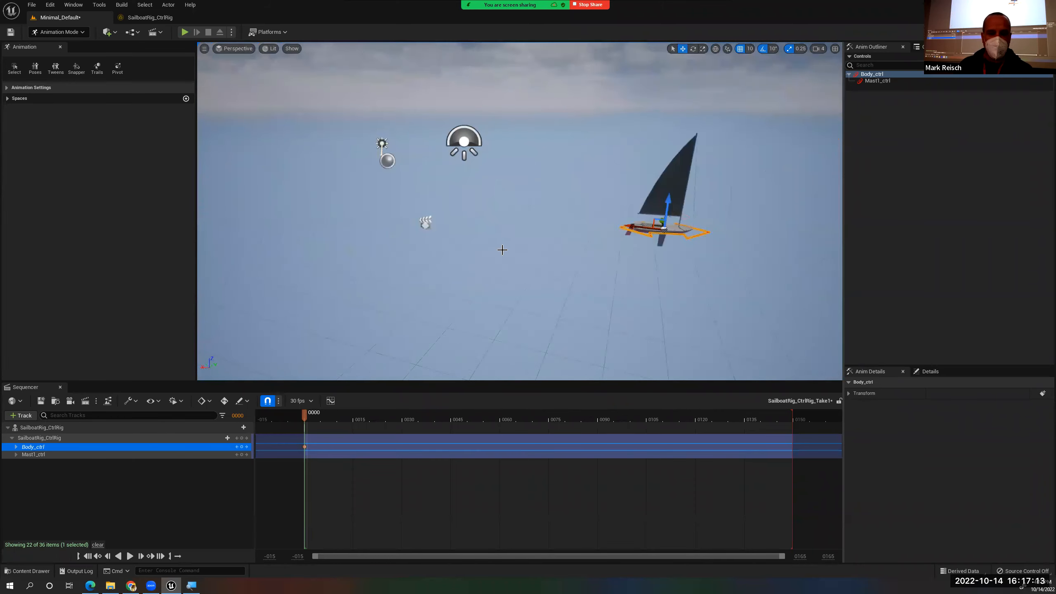
pyautogui.moveTo(470, 200); pyautogui.dragTo(511, 212)
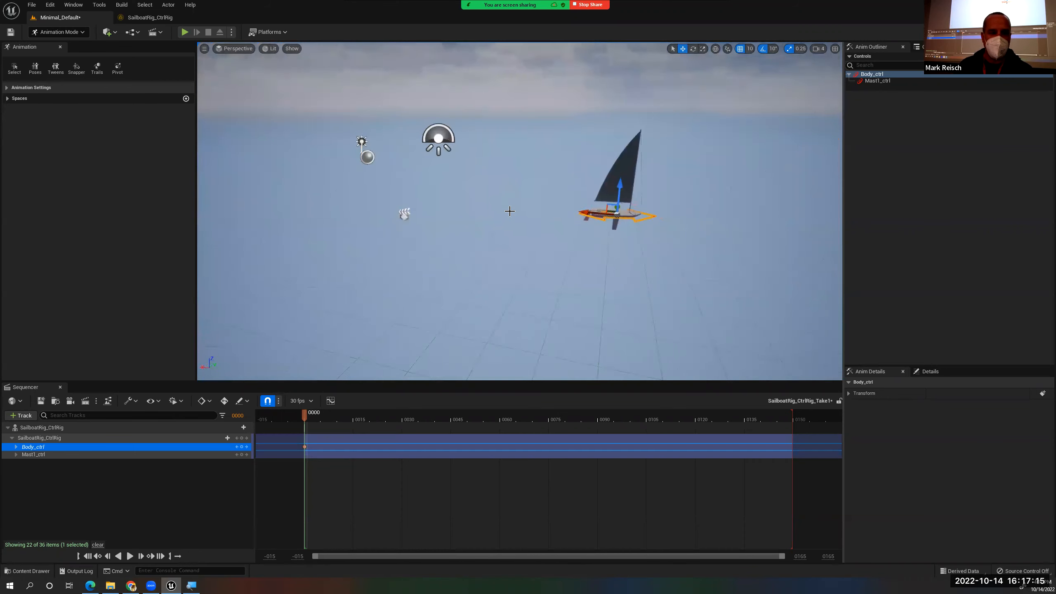
pyautogui.moveTo(520, 212); pyautogui.dragTo(441, 210, button='right')
pyautogui.press('w')
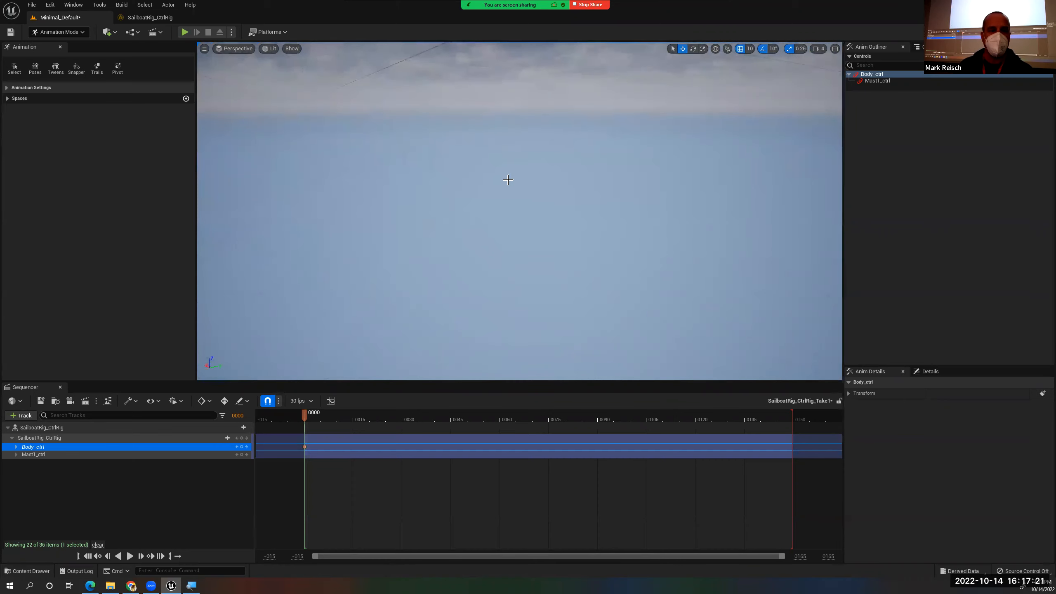
pyautogui.moveTo(508, 179); pyautogui.dragTo(790, 270, button='right')
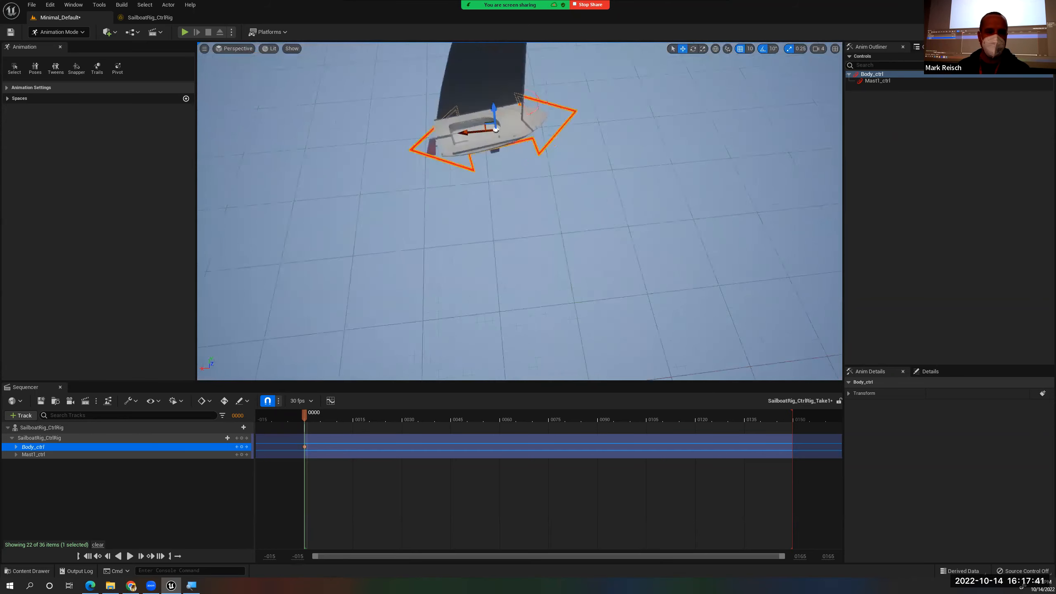
# Frame the selected Body_ctrl and orbit around the sailboat to examine it from several angles
pyautogui.press('d')
pyautogui.press('a')
pyautogui.press('d')
pyautogui.press('f')
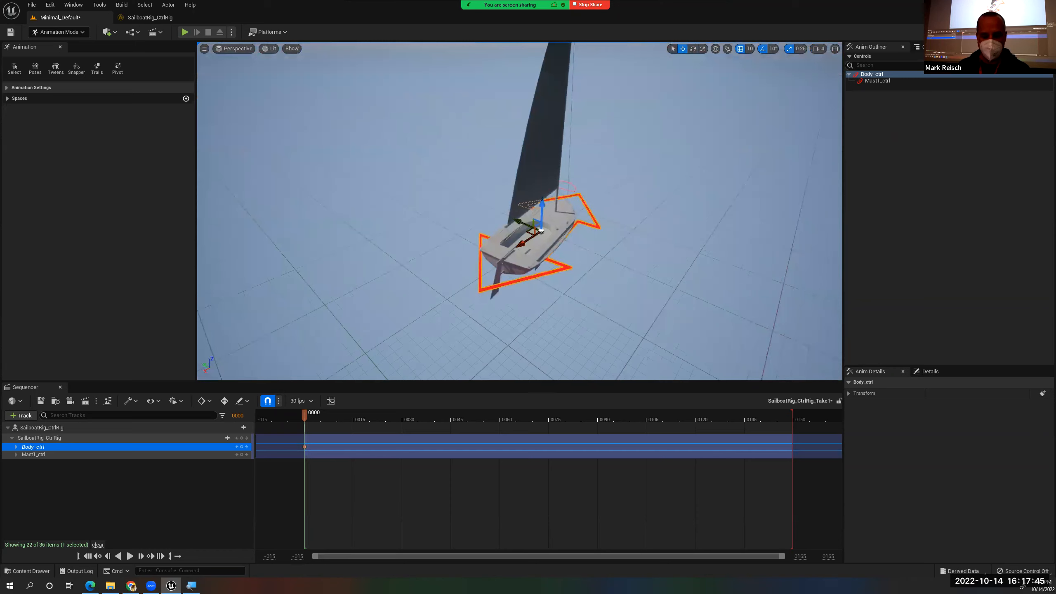
pyautogui.press('a')
pyautogui.keyDown('alt'); pyautogui.moveTo(520, 210); pyautogui.dragTo(528, 162); pyautogui.keyUp('alt')
pyautogui.moveTo(528, 162); pyautogui.dragTo(503, 183, button='right')
pyautogui.keyDown('alt'); pyautogui.moveTo(495, 170); pyautogui.dragTo(420, 81, button='middle'); pyautogui.keyUp('alt')
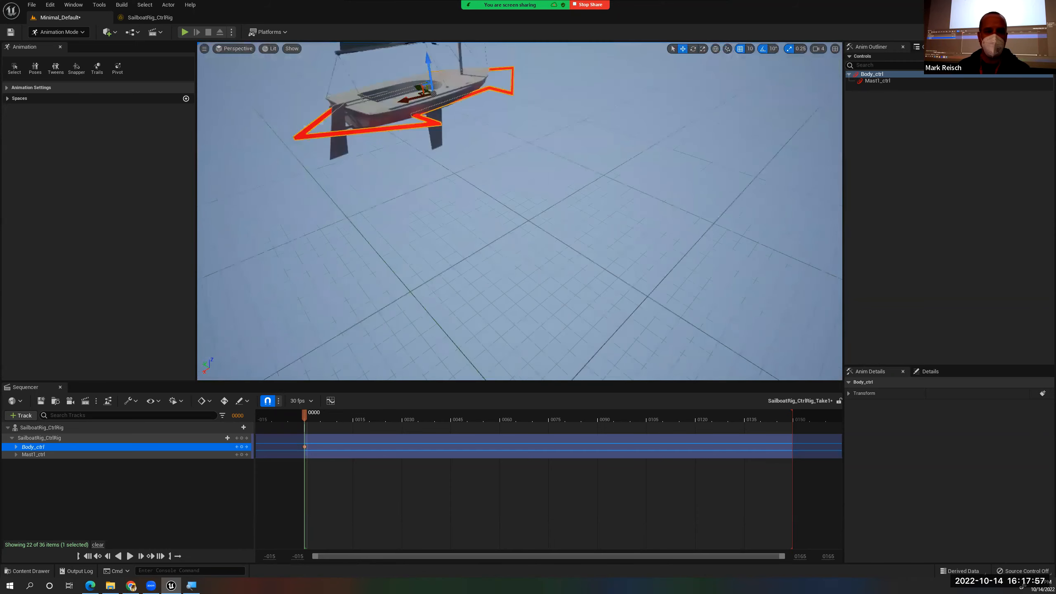
pyautogui.keyDown('alt'); pyautogui.moveTo(495, 170); pyautogui.dragTo(505, 233); pyautogui.keyUp('alt')
pyautogui.moveTo(515, 192)
pyautogui.mouseDown(button='right')
pyautogui.moveTo(516, 112)
pyautogui.moveTo(520, 175)
pyautogui.mouseUp(button='right')
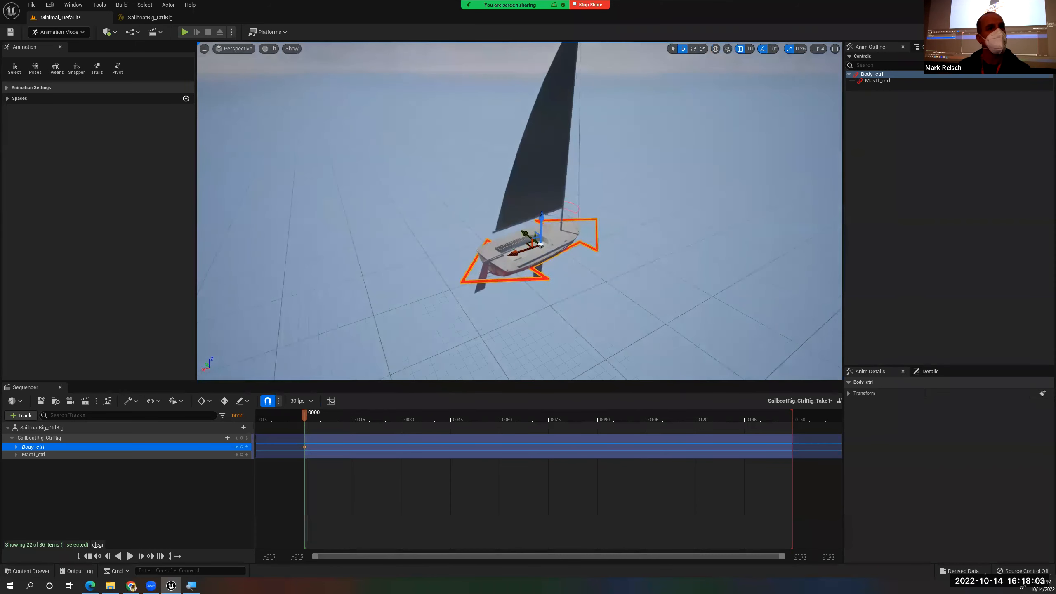
# Redock the Sequencer across the full editor width beneath the Minimal_Default level viewport and adjust its height
pyautogui.click(159, 16)
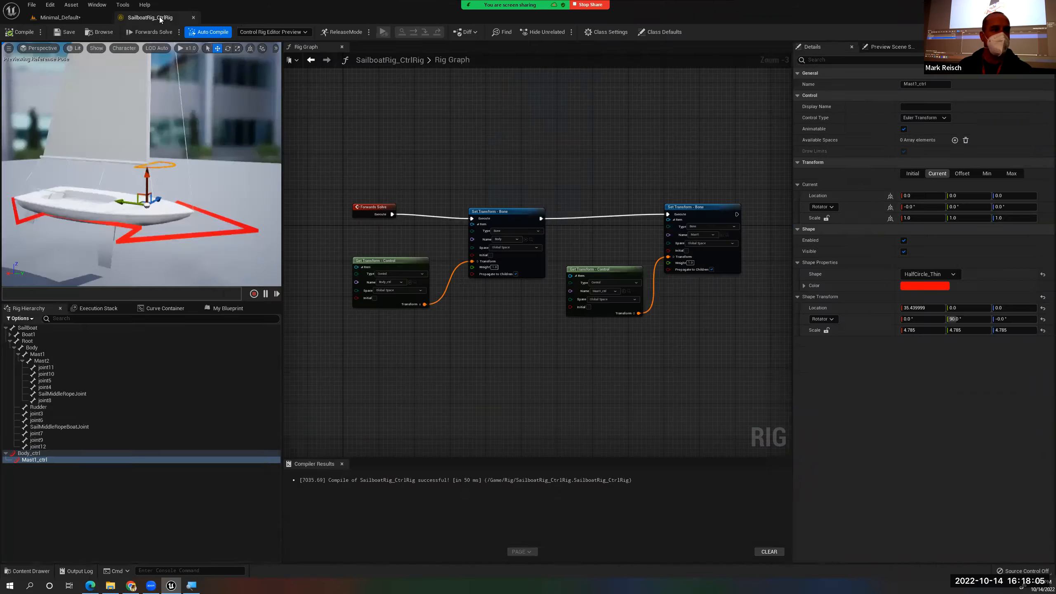
pyautogui.click(72, 17)
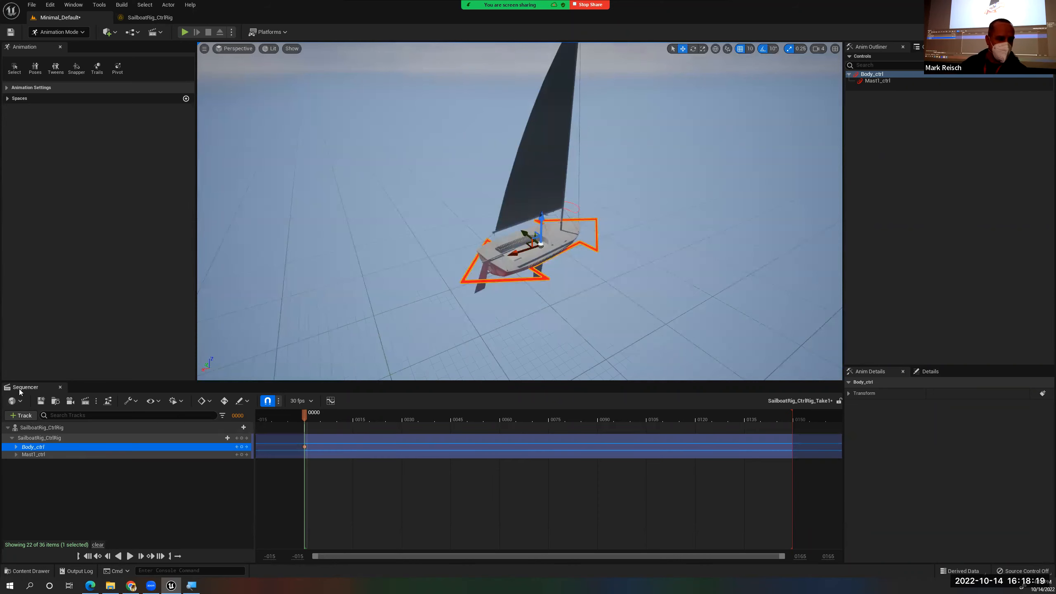
pyautogui.moveTo(19, 389); pyautogui.dragTo(179, 562)
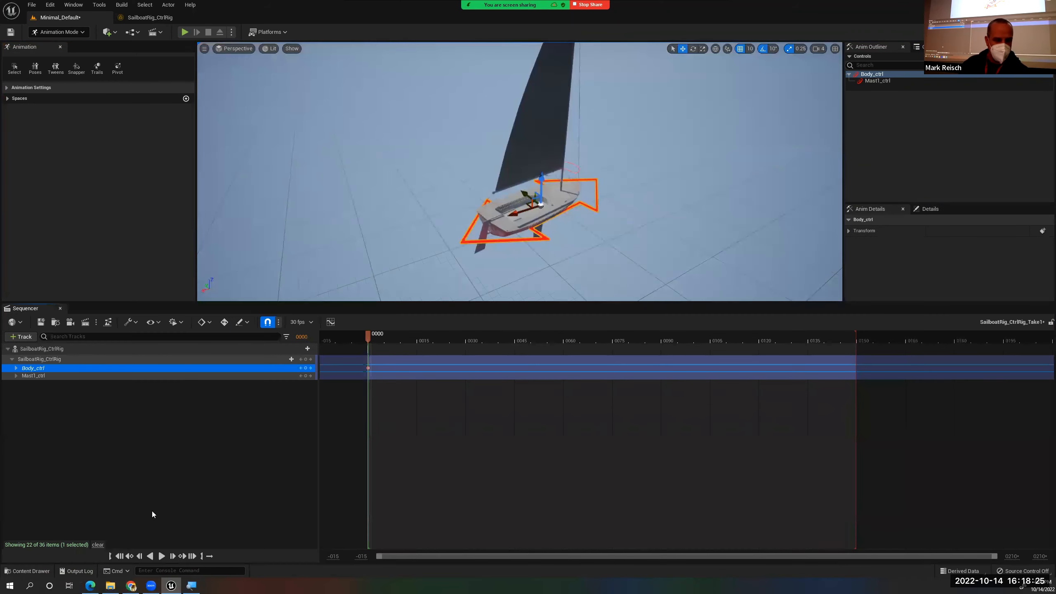
pyautogui.hotkey('ctrl', 'space')
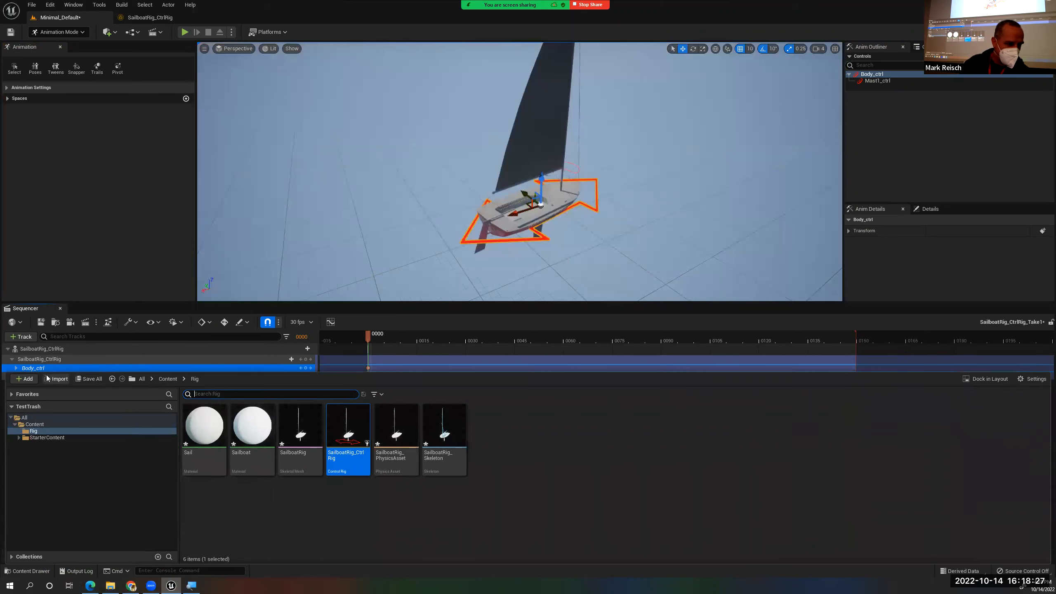
pyautogui.click(29, 572)
pyautogui.click(29, 571)
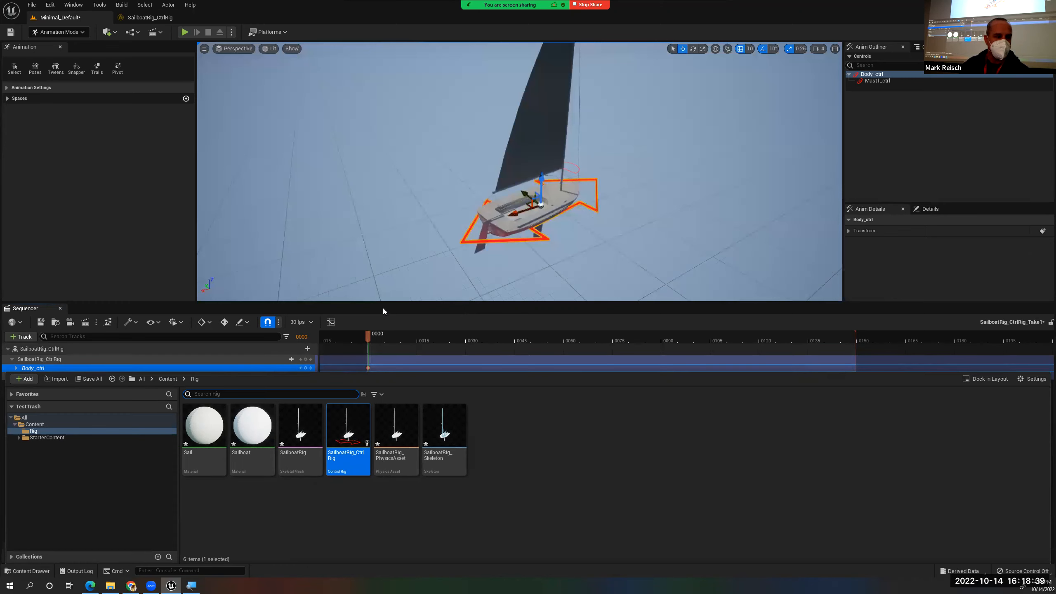
pyautogui.click(343, 369)
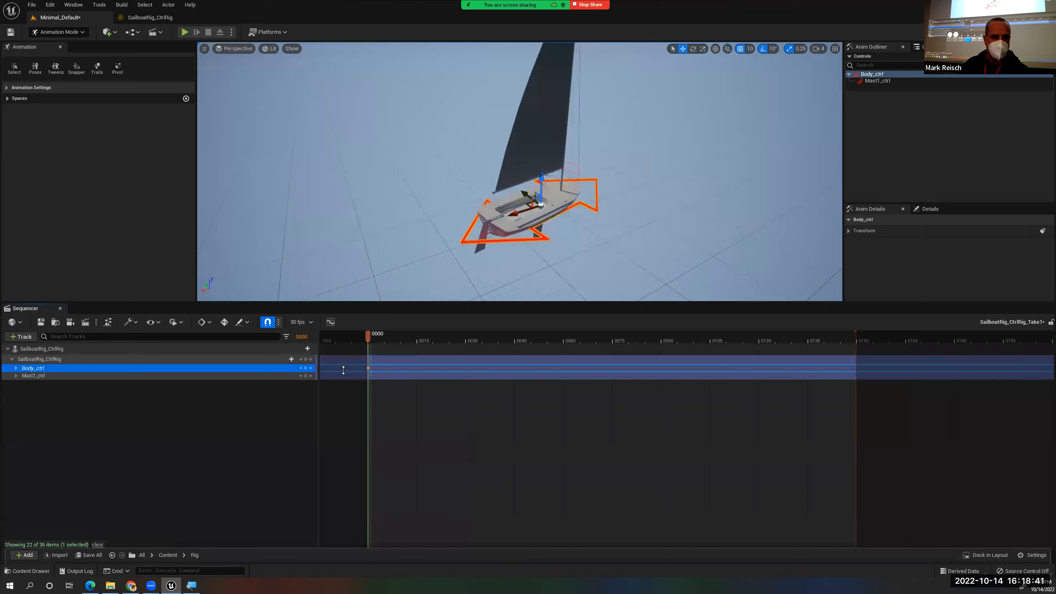
pyautogui.moveTo(373, 301); pyautogui.dragTo(374, 367)
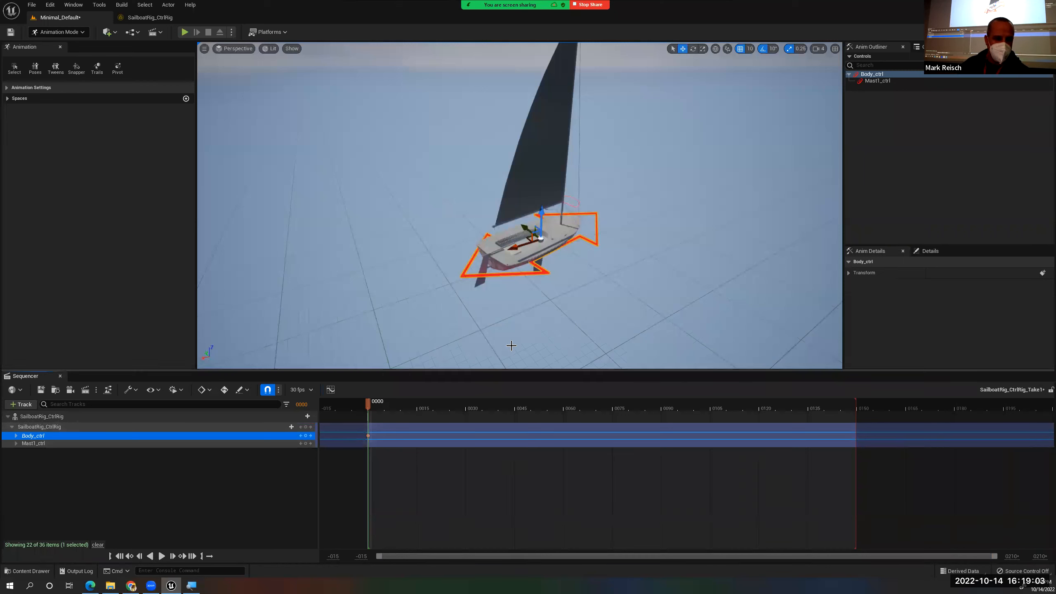
# At frame 15, move Body_ctrl to about 463 on X and 82 on Z, recording the key with automatic keying enabled
pyautogui.moveTo(395, 398); pyautogui.dragTo(366, 403)
pyautogui.moveTo(490, 287); pyautogui.dragTo(465, 276, button='right')
pyautogui.moveTo(372, 401); pyautogui.dragTo(421, 408)
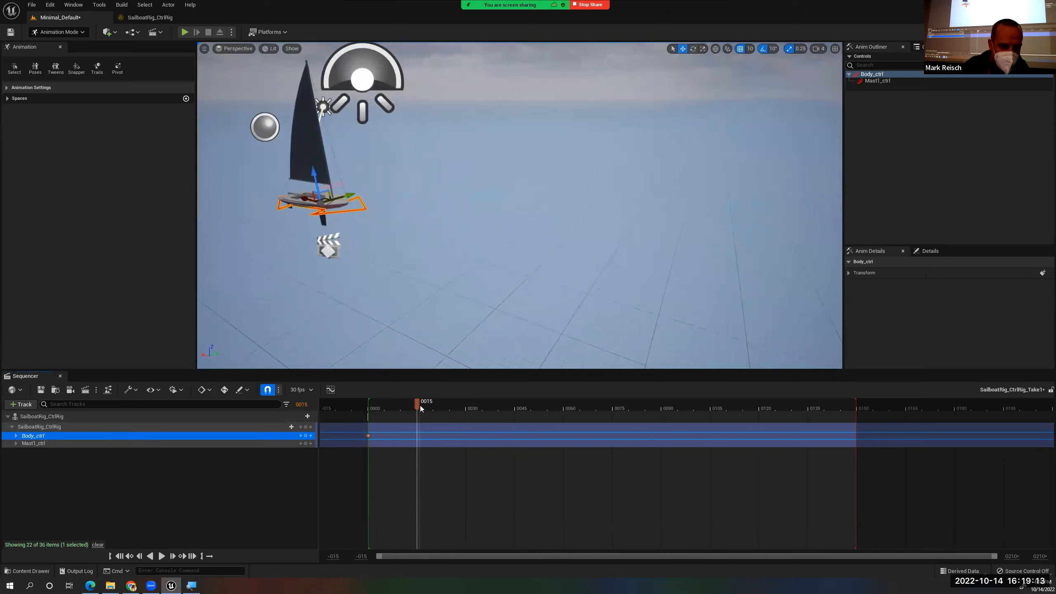
pyautogui.moveTo(307, 198); pyautogui.dragTo(471, 260)
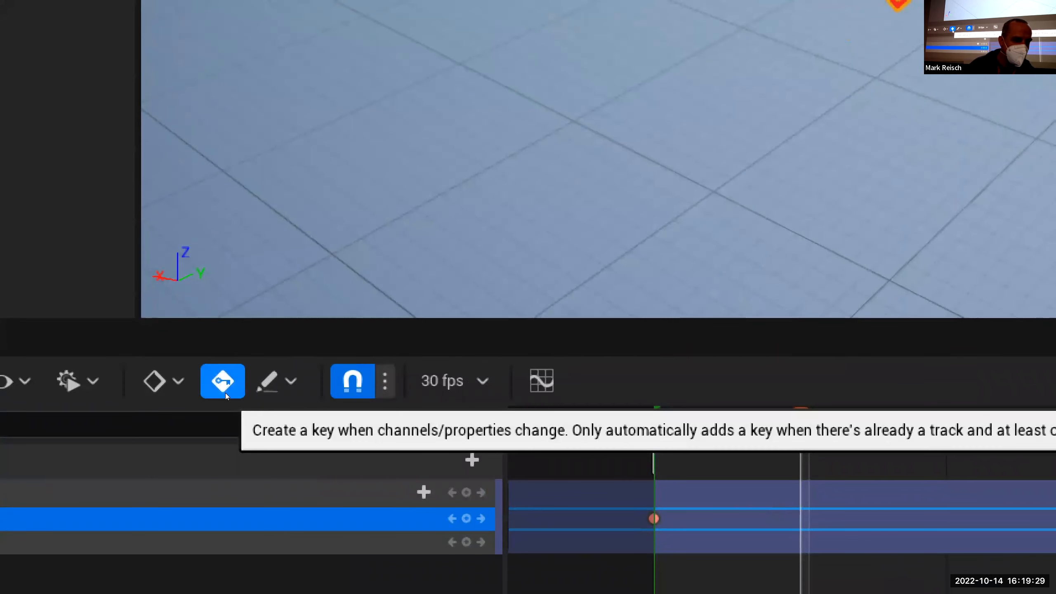
pyautogui.scroll(-2, 379, 323)
pyautogui.scroll(4, 379, 324)
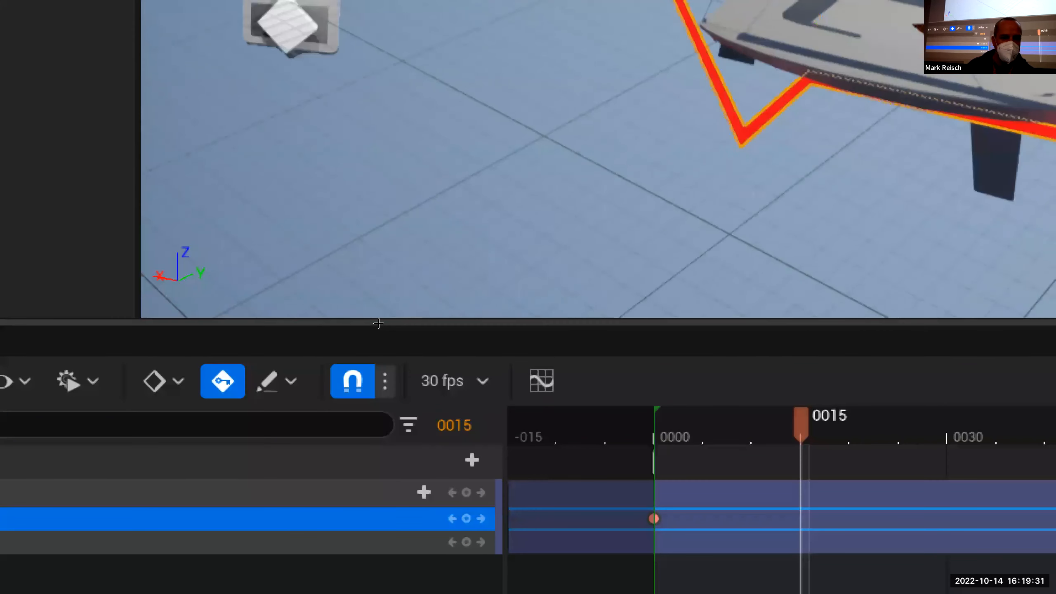
pyautogui.scroll(-3, 378, 323)
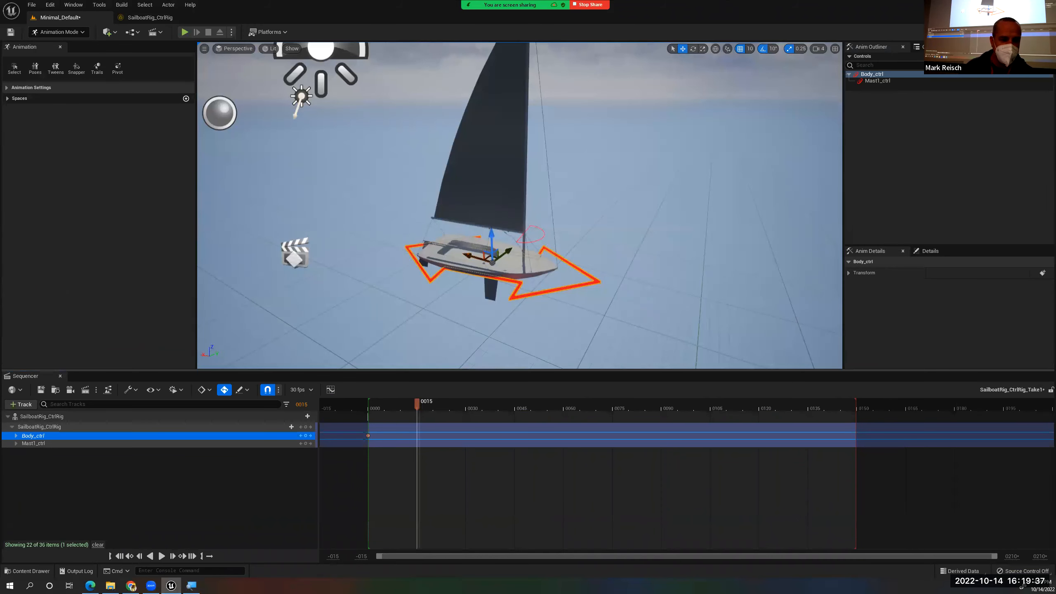
pyautogui.moveTo(463, 251); pyautogui.dragTo(467, 254)
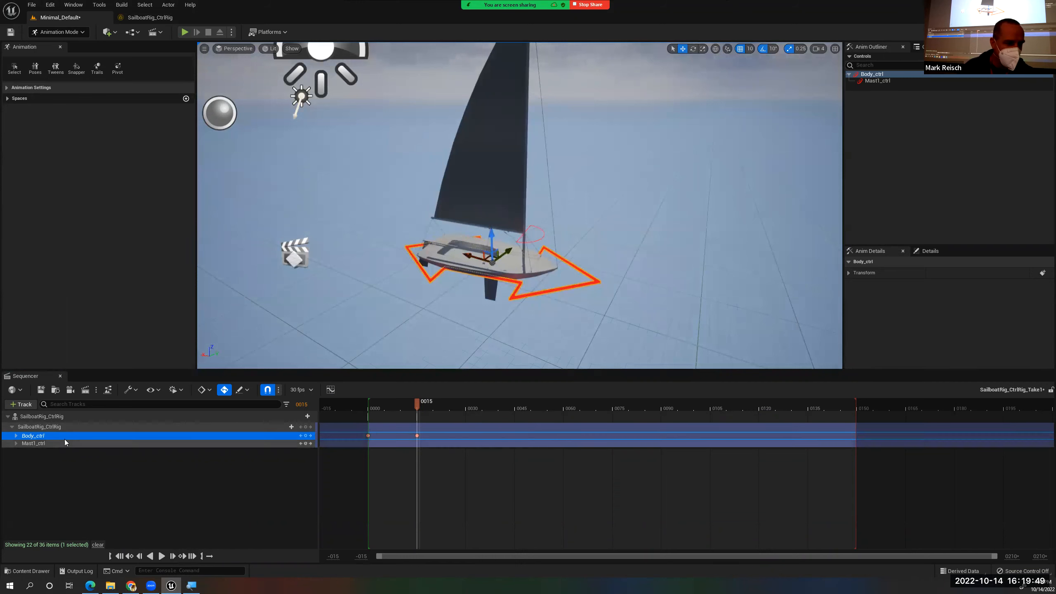
# Expand Body_ctrl's transform channels, open their animation curves in the curve editor, and dock it alongside the Sequencer
pyautogui.click(15, 435)
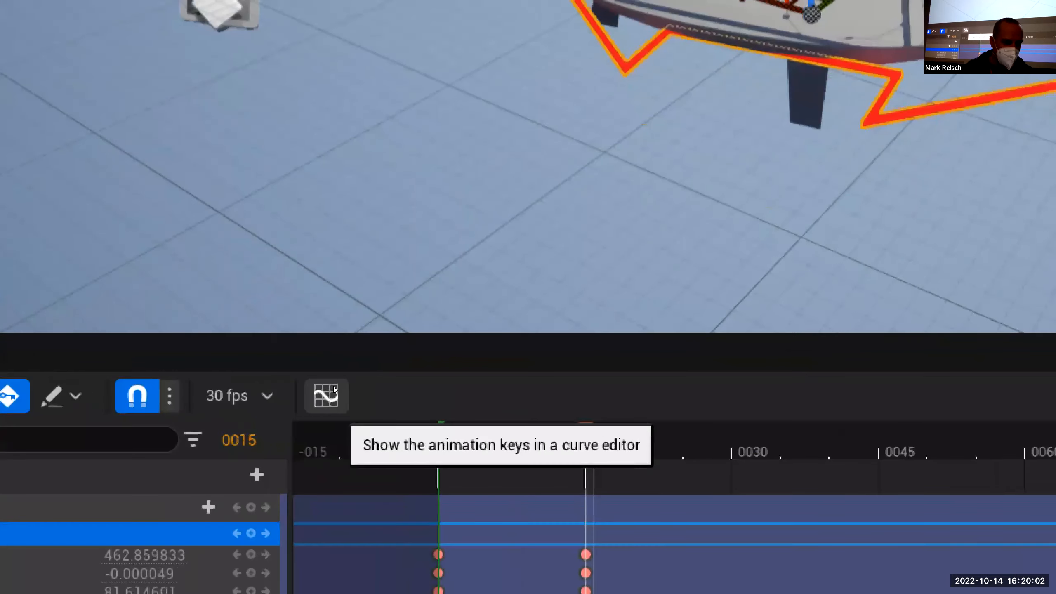
pyautogui.click(331, 390)
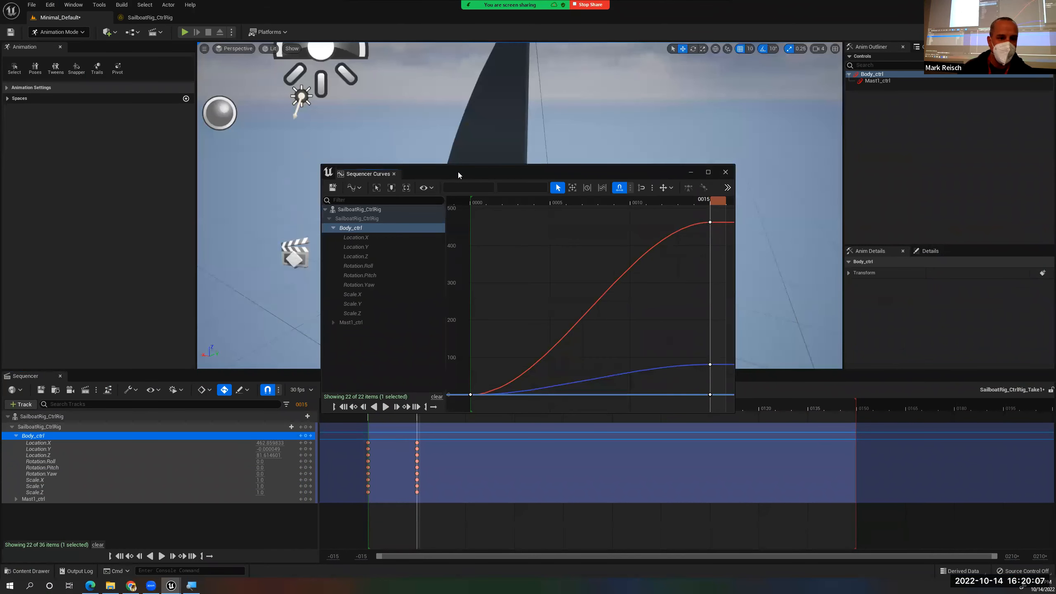
pyautogui.moveTo(457, 172); pyautogui.dragTo(598, 105)
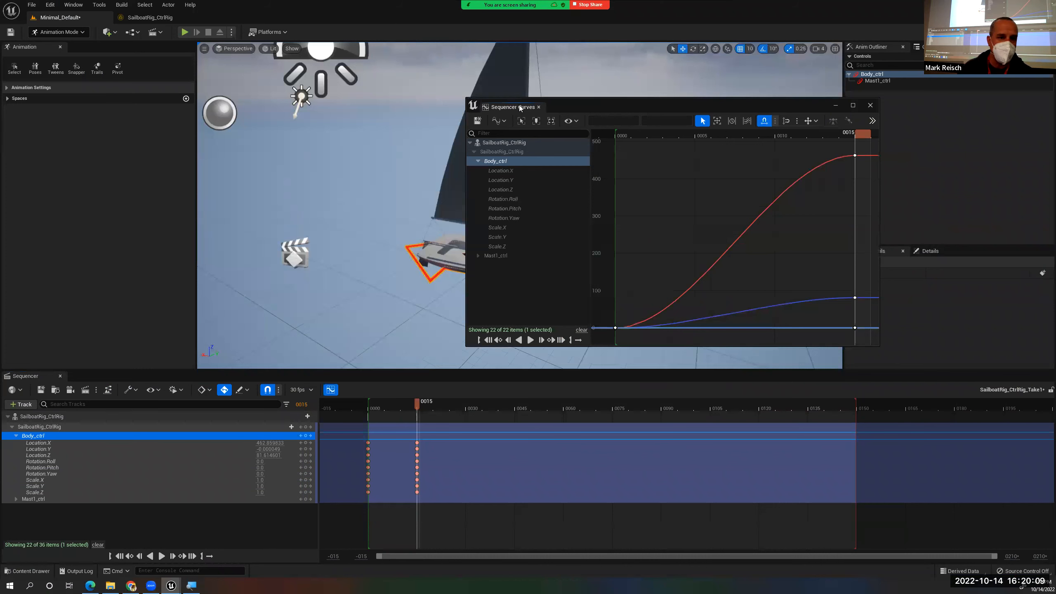
pyautogui.moveTo(515, 107); pyautogui.dragTo(284, 376)
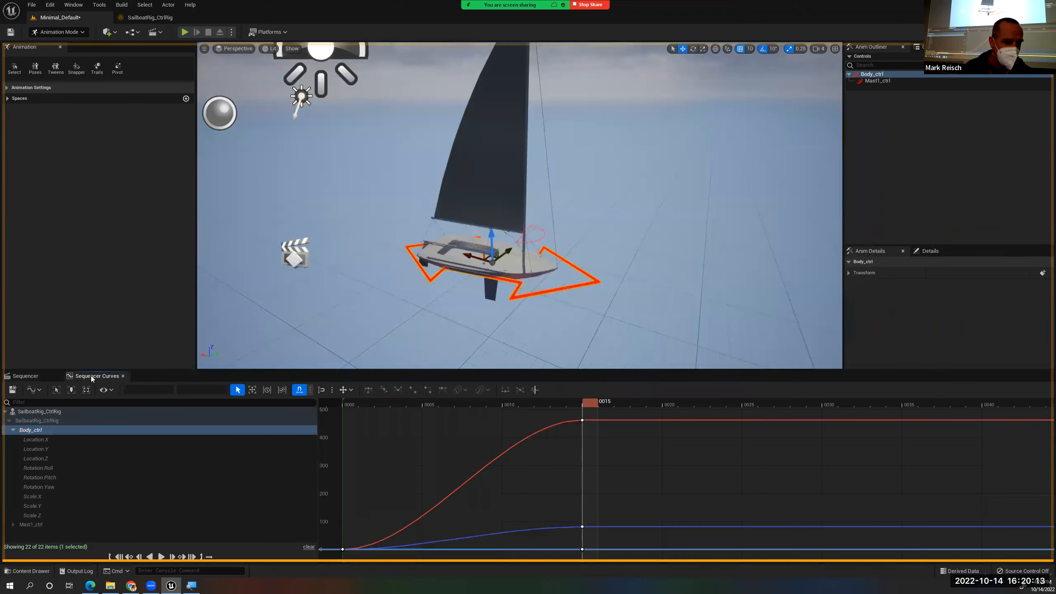
# Compare Body_ctrl's curves with its keys in the Sequencer, and collapse its transform channels there
pyautogui.click(27, 375)
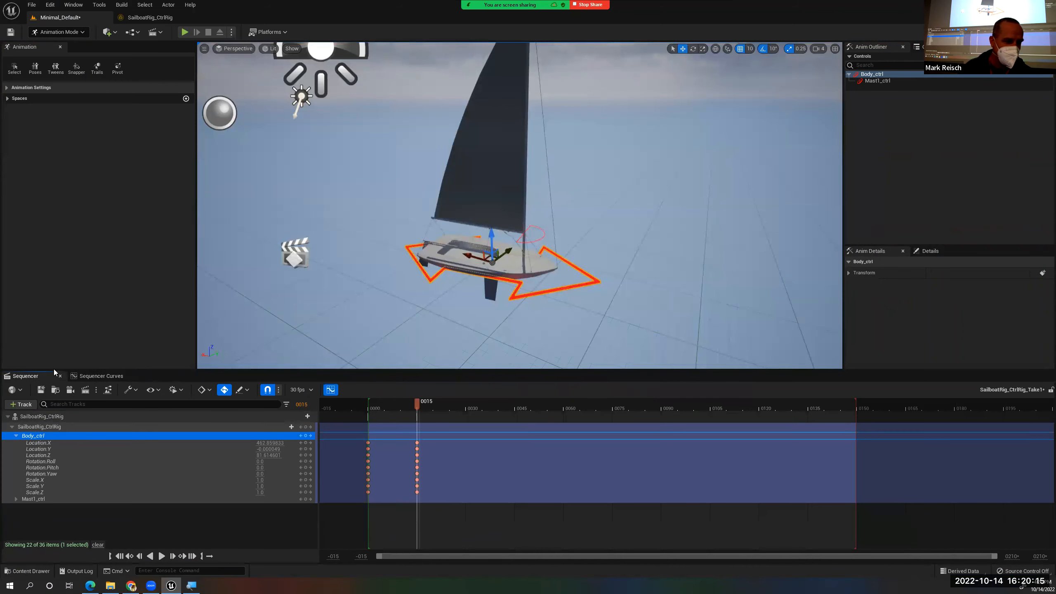
pyautogui.click(92, 375)
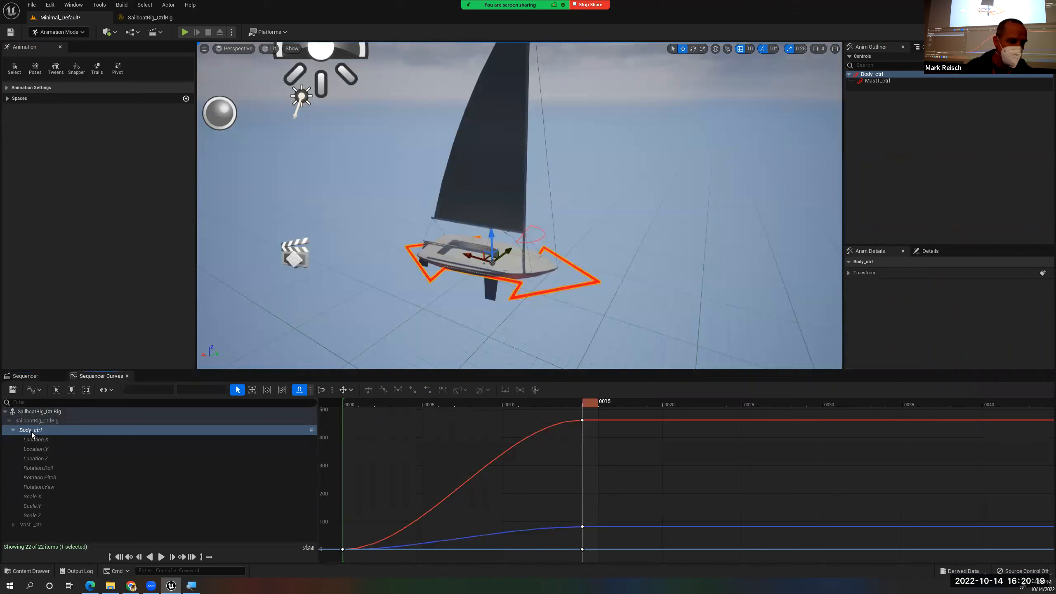
pyautogui.click(39, 377)
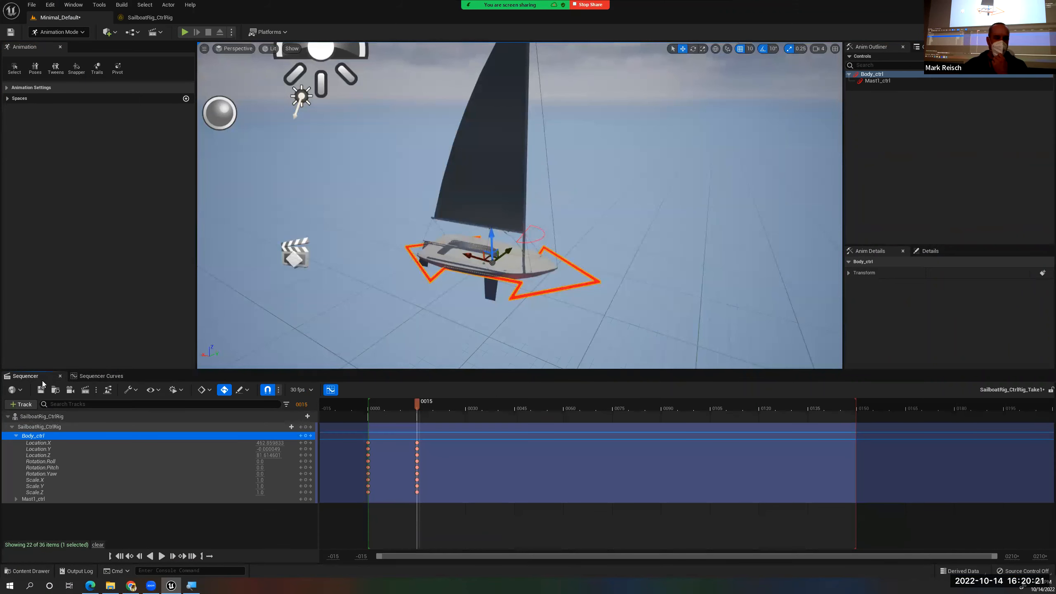
pyautogui.moveTo(415, 400)
pyautogui.mouseDown()
pyautogui.moveTo(369, 411)
pyautogui.moveTo(423, 414)
pyautogui.mouseUp()
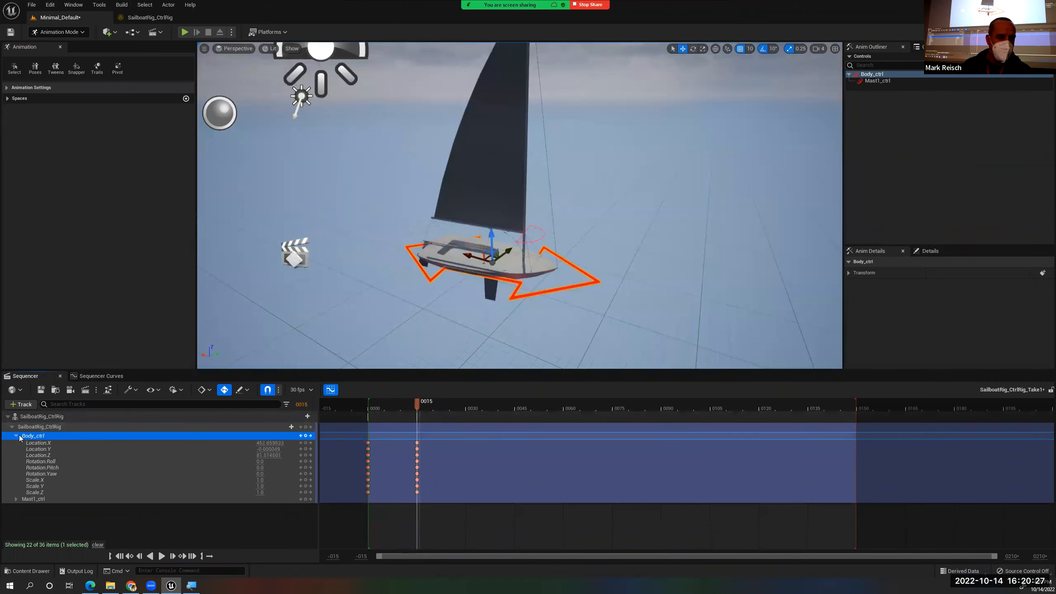
pyautogui.click(16, 436)
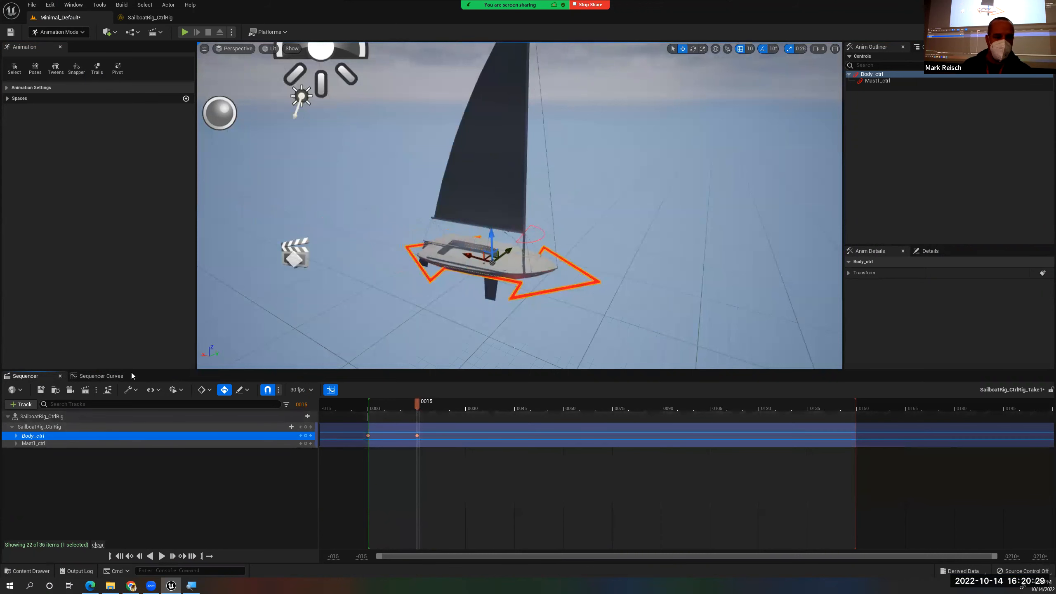
# Examine Body_ctrl's Location X, Rotation Roll, Rotation Pitch and Location Z curves individually, and return to the Sequencer timeline
pyautogui.click(107, 377)
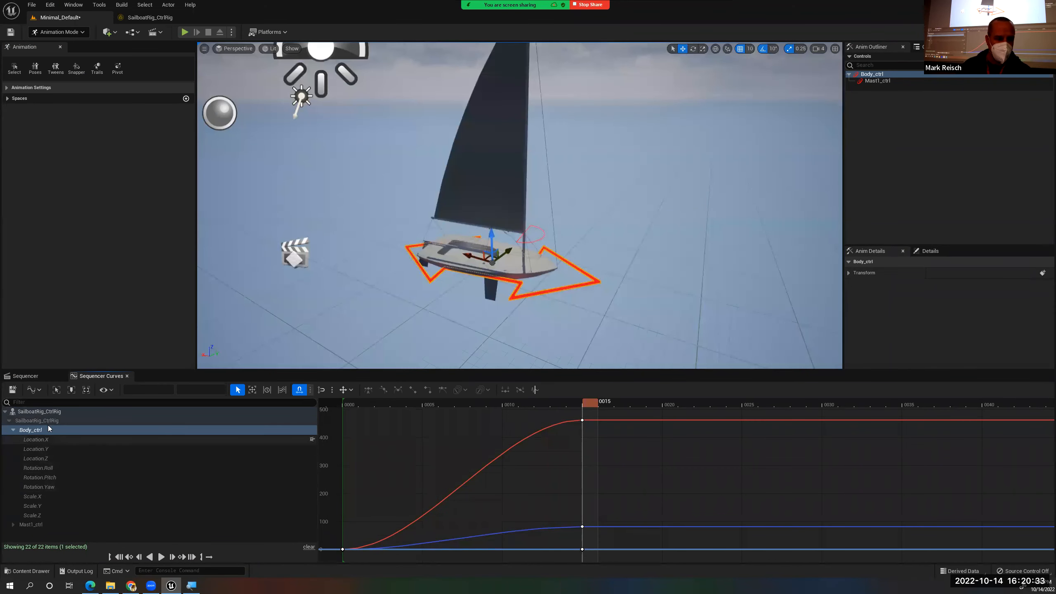
pyautogui.click(15, 432)
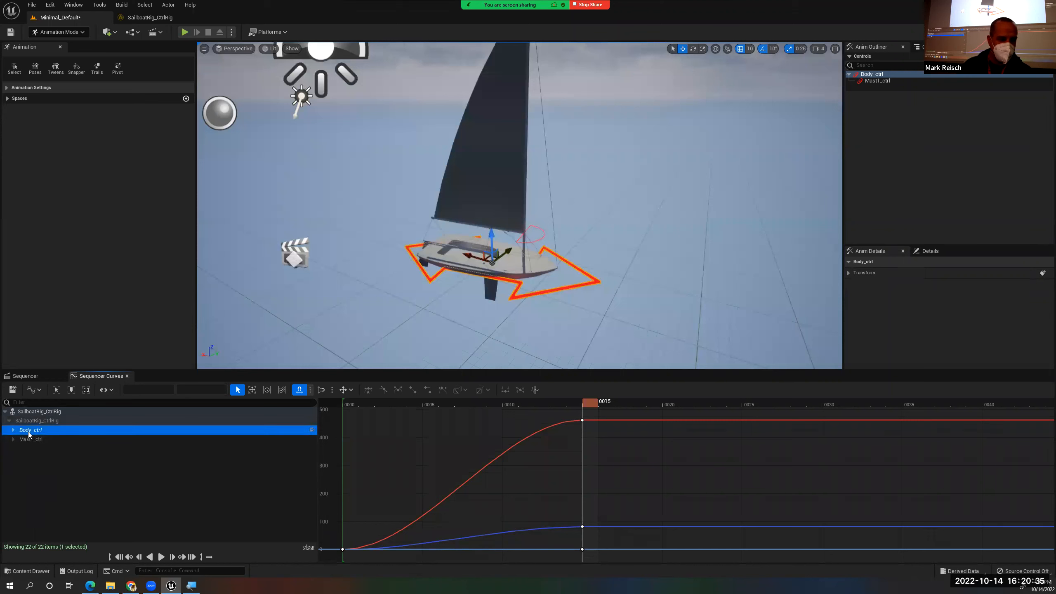
pyautogui.click(13, 431)
pyautogui.click(33, 440)
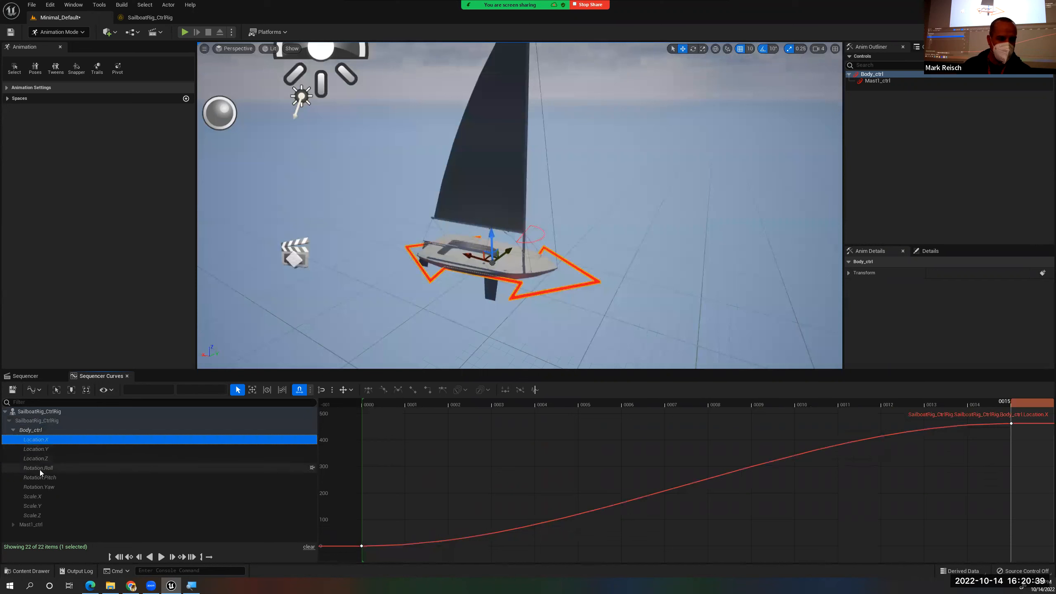
pyautogui.click(40, 469)
pyautogui.click(40, 476)
pyautogui.click(42, 458)
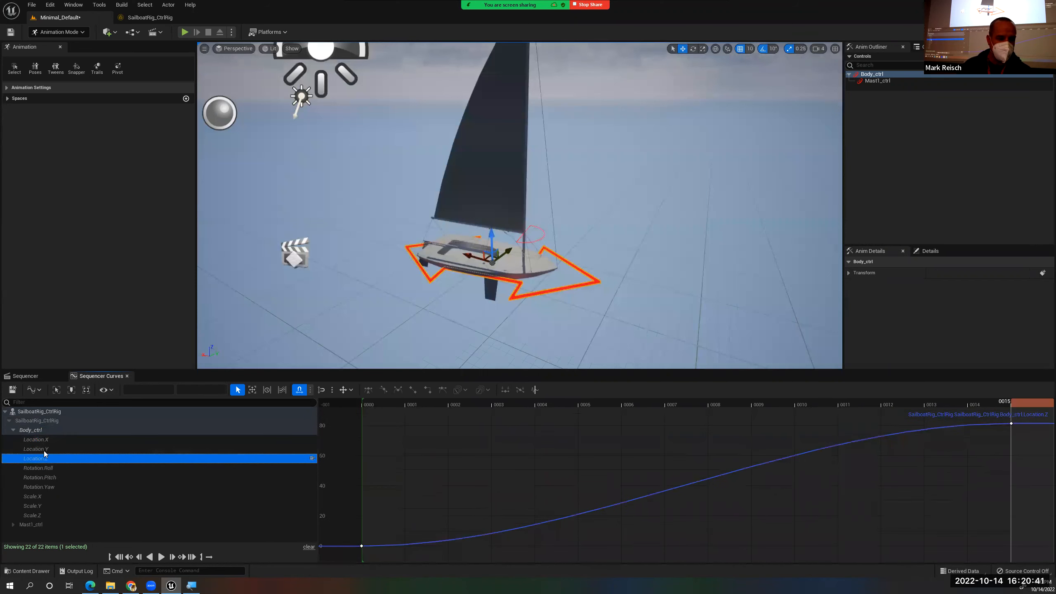
pyautogui.click(24, 431)
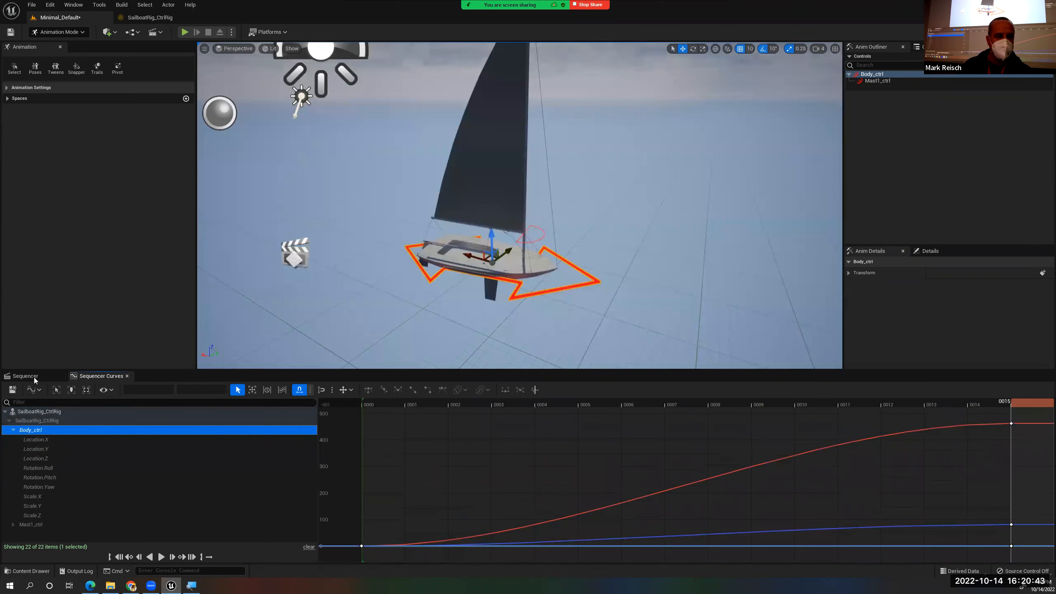
pyautogui.click(35, 375)
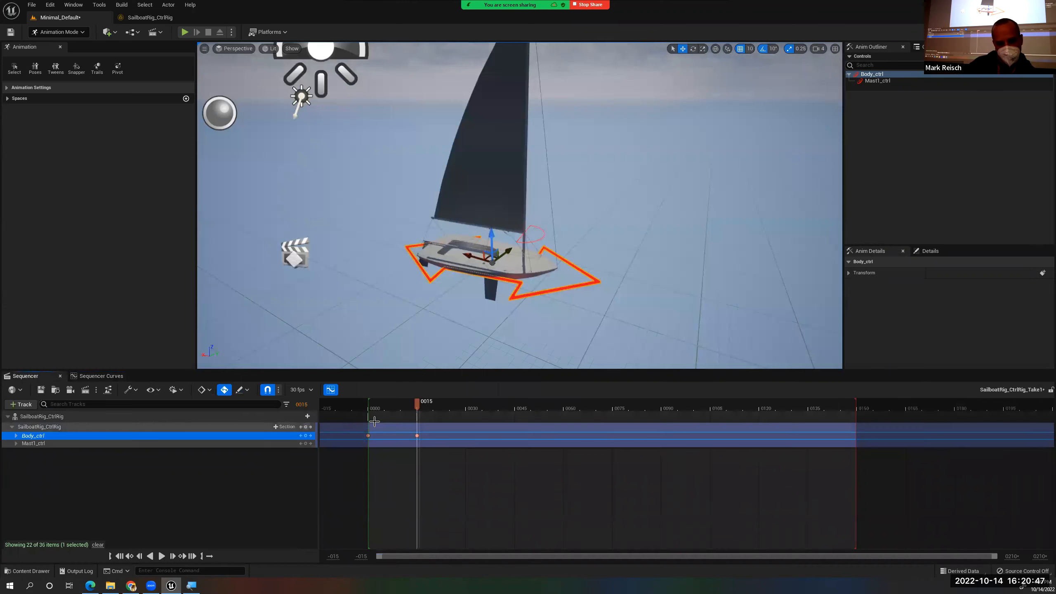
# Preview the motion from frame 0, and move Body_ctrl further along X to about 480 at frame 15
pyautogui.moveTo(371, 404)
pyautogui.mouseDown()
pyautogui.moveTo(357, 403)
pyautogui.moveTo(383, 404)
pyautogui.moveTo(371, 410)
pyautogui.mouseUp()
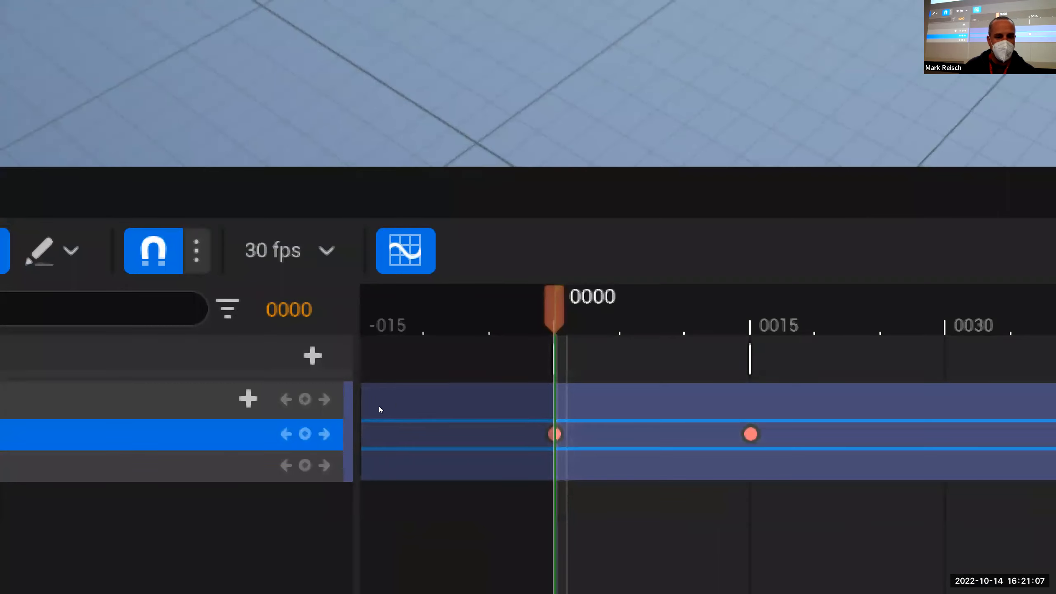
pyautogui.press('space')
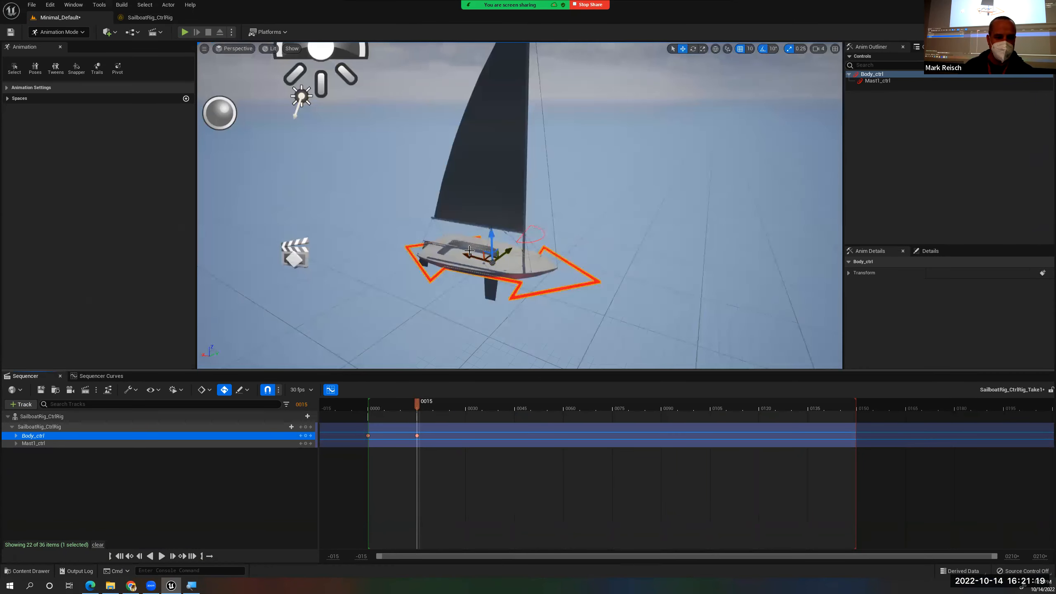
pyautogui.moveTo(469, 250); pyautogui.dragTo(481, 288)
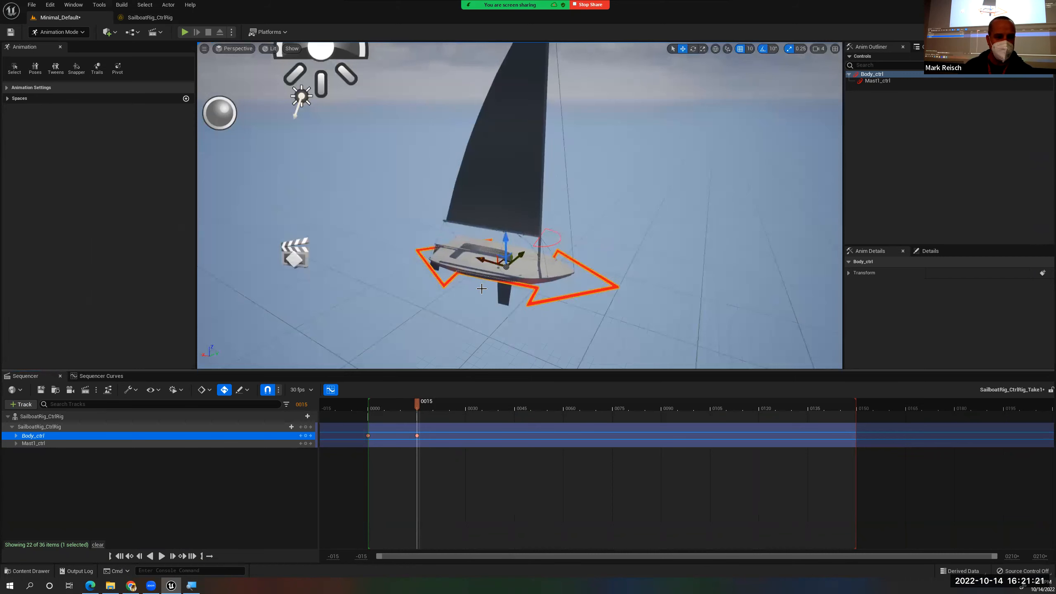
pyautogui.moveTo(418, 406)
pyautogui.mouseDown()
pyautogui.moveTo(365, 407)
pyautogui.moveTo(428, 410)
pyautogui.moveTo(370, 412)
pyautogui.moveTo(417, 413)
pyautogui.mouseUp()
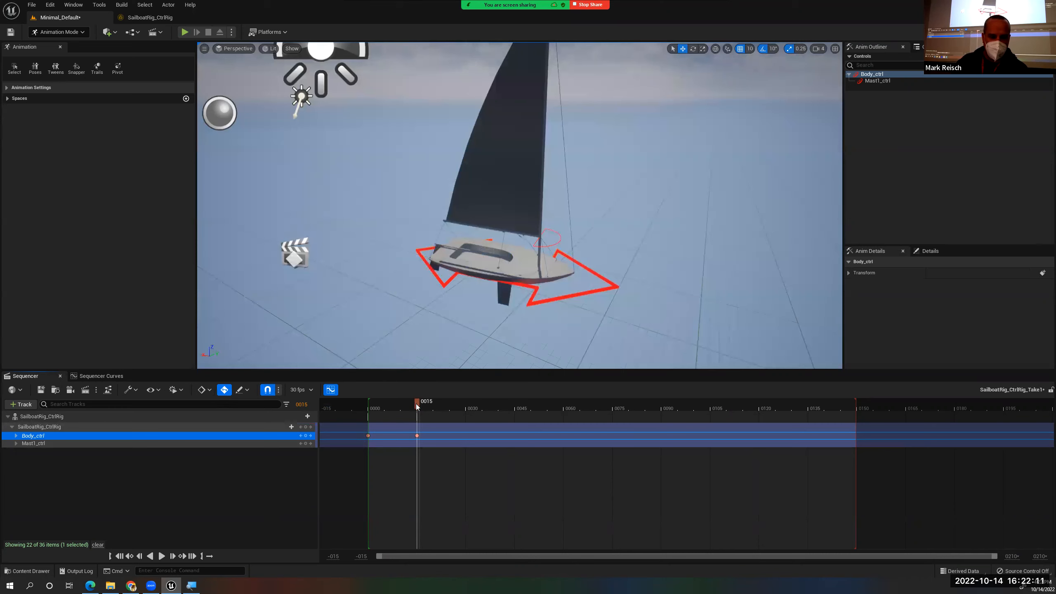
# At frame 45, move Body_ctrl away to the far side of the scene and rotate it to about -80 pitch, recording a key
pyautogui.moveTo(450, 401); pyautogui.dragTo(516, 399)
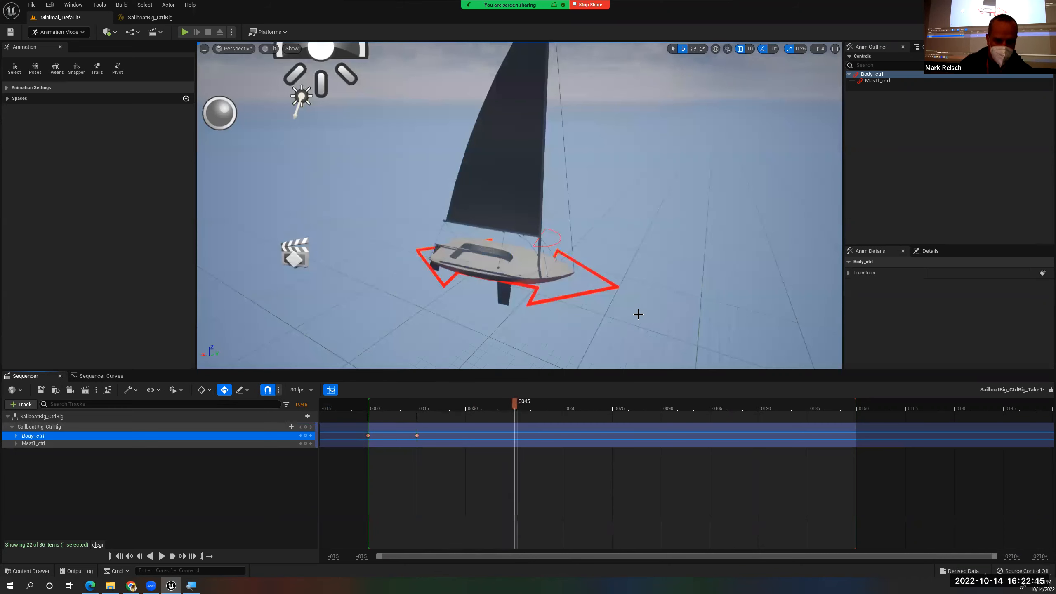
pyautogui.keyDown('alt'); pyautogui.moveTo(712, 292); pyautogui.dragTo(586, 300); pyautogui.keyUp('alt')
pyautogui.click(567, 297)
pyautogui.scroll(-4, 594, 298)
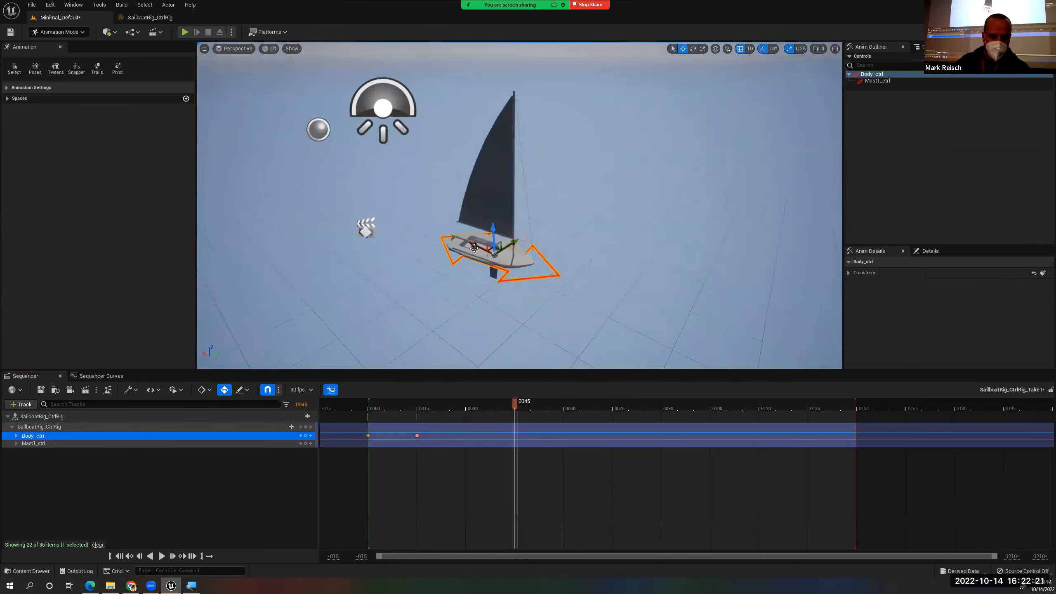
pyautogui.moveTo(474, 249); pyautogui.dragTo(696, 229)
pyautogui.press('e')
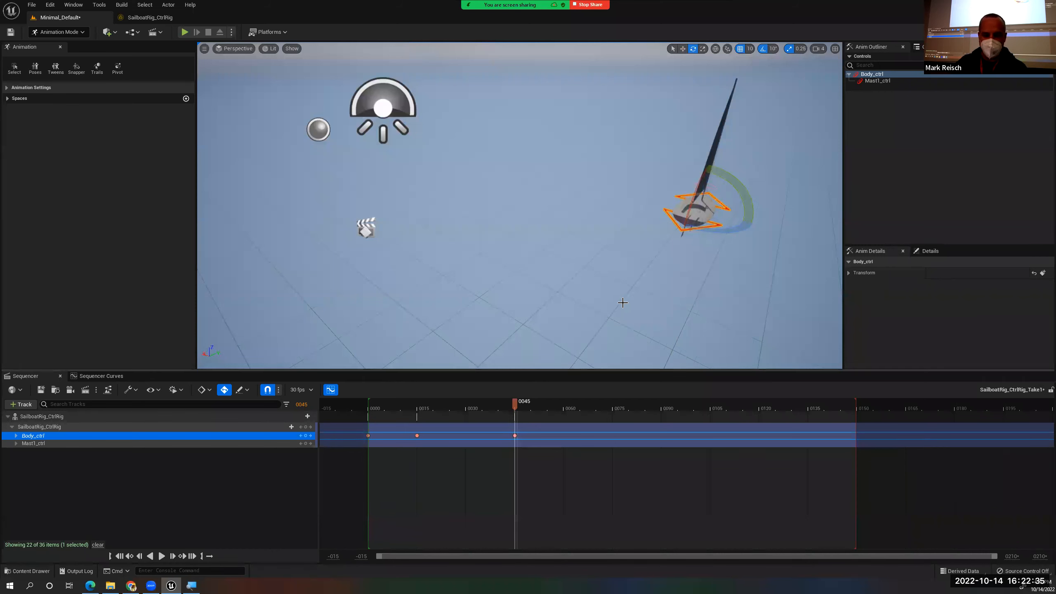
# Compare the scale, move and rotate gizmos on Body_ctrl from different angles, ending with rotation active
pyautogui.press('r')
pyautogui.press('w')
pyautogui.press('e')
pyautogui.press('w')
pyautogui.press('e')
pyautogui.press('w')
pyautogui.press('e')
pyautogui.press('w')
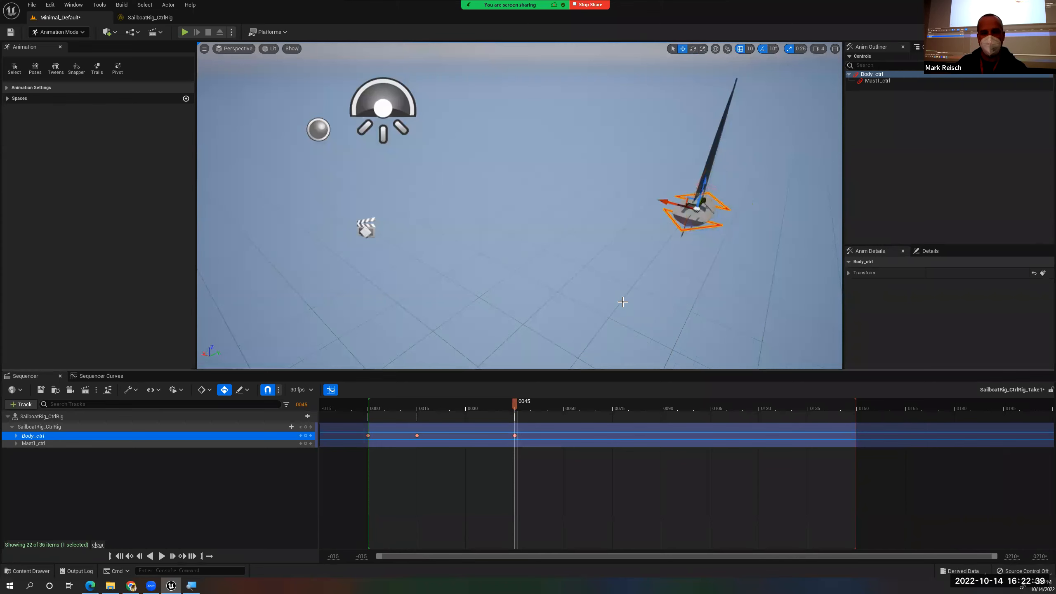
pyautogui.keyDown('alt'); pyautogui.moveTo(678, 294); pyautogui.dragTo(619, 252); pyautogui.keyUp('alt')
pyautogui.press('e')
pyautogui.press('w')
pyautogui.press('e')
pyautogui.press('w')
pyautogui.press('e')
pyautogui.press('w')
pyautogui.press('e')
pyautogui.keyDown('alt'); pyautogui.moveTo(556, 257); pyautogui.dragTo(543, 248); pyautogui.keyUp('alt')
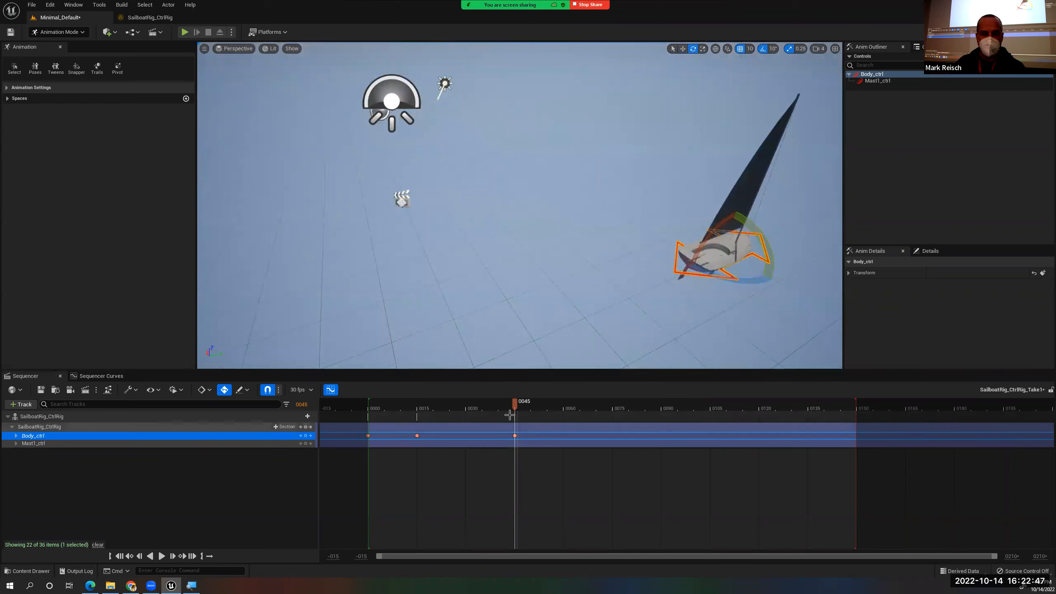
# Scrub to frame 21, rotate Body_ctrl to about -38 pitch to record an in-between key, and scrub on to frame 38
pyautogui.click(385, 407)
pyautogui.moveTo(385, 405); pyautogui.dragTo(436, 429)
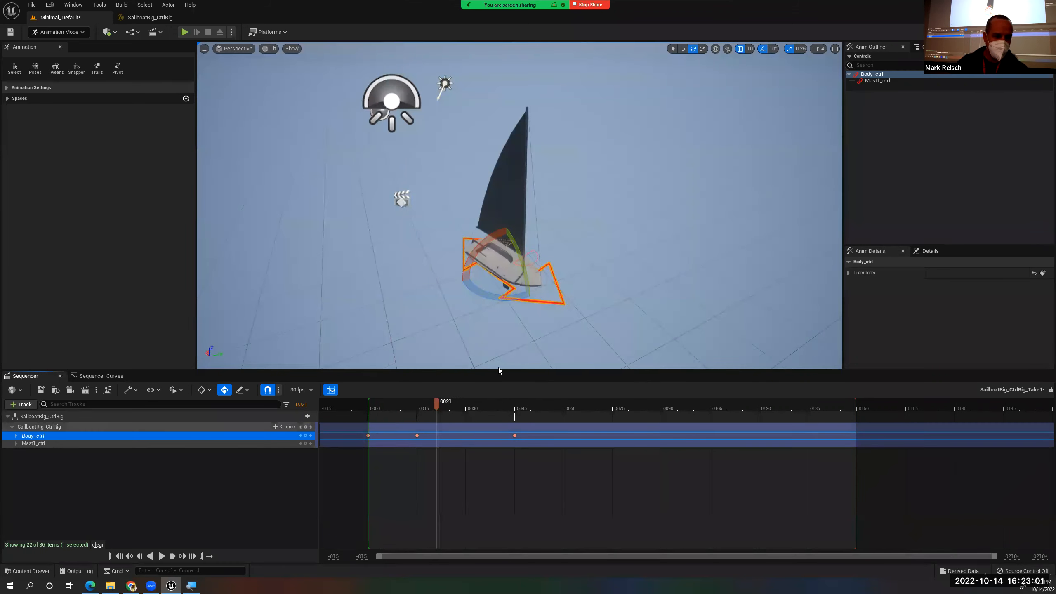
pyautogui.moveTo(479, 299); pyautogui.dragTo(479, 357)
pyautogui.moveTo(430, 403); pyautogui.dragTo(492, 393)
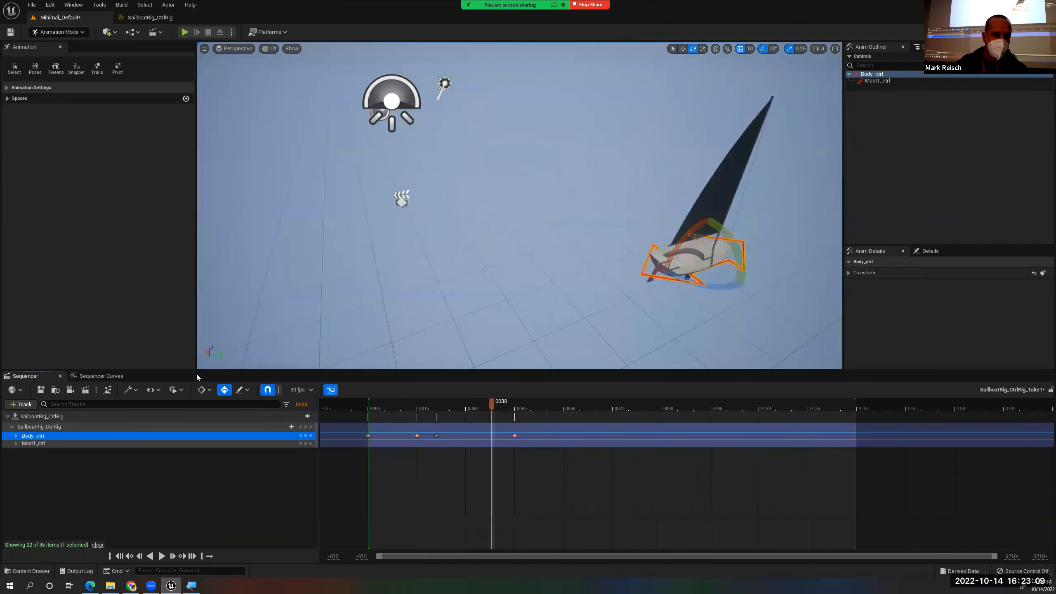
# Examine Body_ctrl's Rotation Roll, Pitch and Yaw curves individually in the curve editor, and return to the Sequencer timeline
pyautogui.click(100, 376)
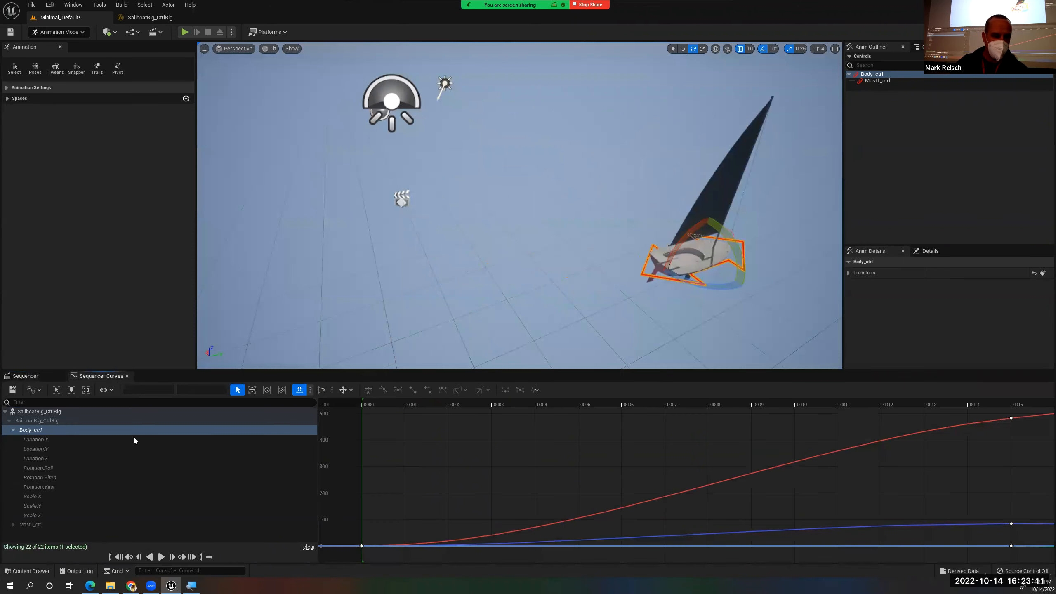
pyautogui.click(58, 468)
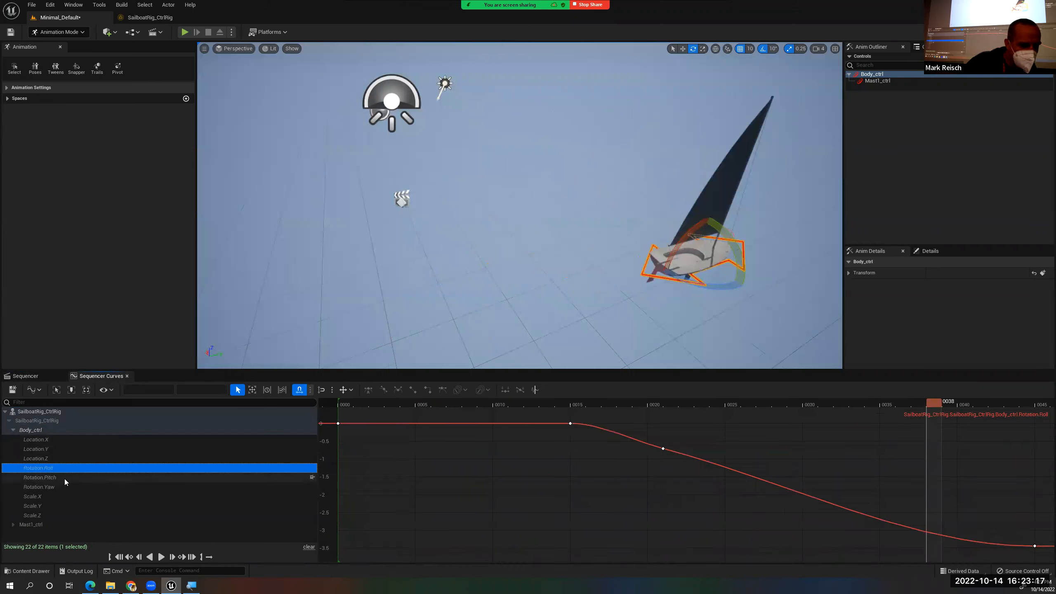
pyautogui.click(64, 479)
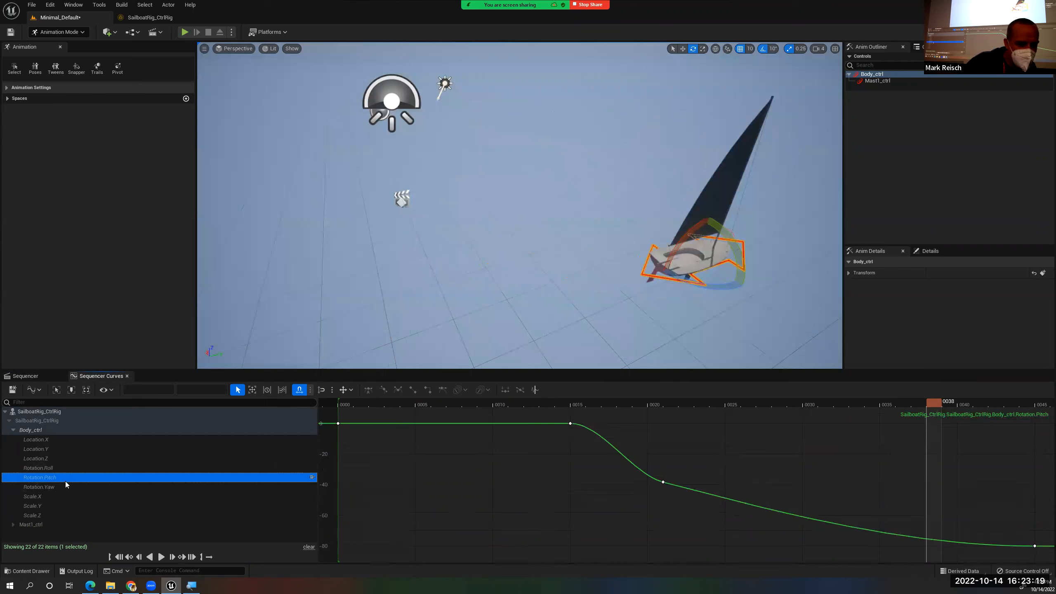
pyautogui.click(65, 483)
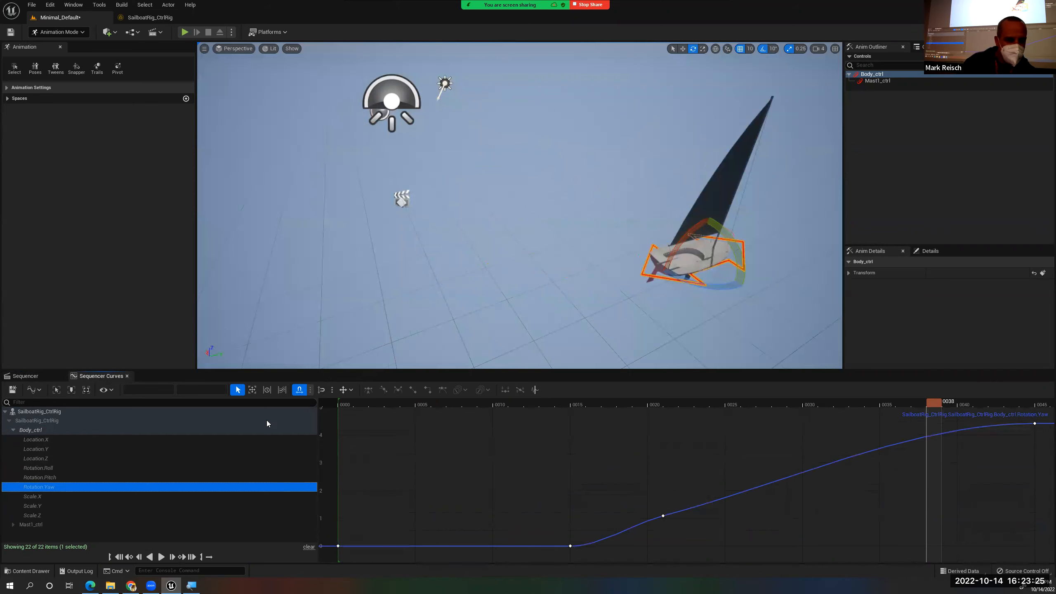
pyautogui.click(75, 478)
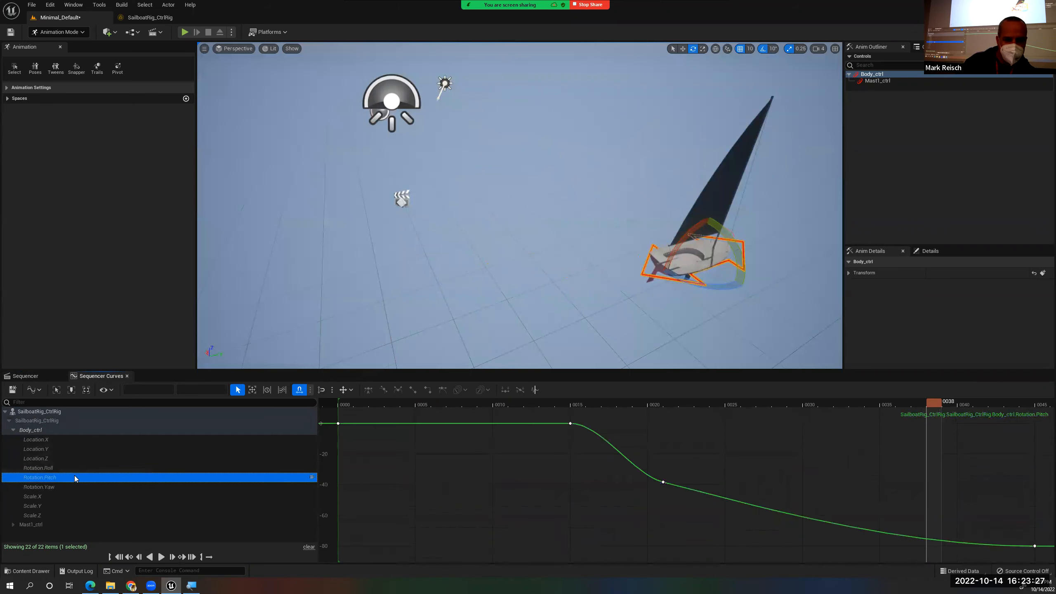
pyautogui.click(70, 467)
pyautogui.scroll(-2, 727, 467)
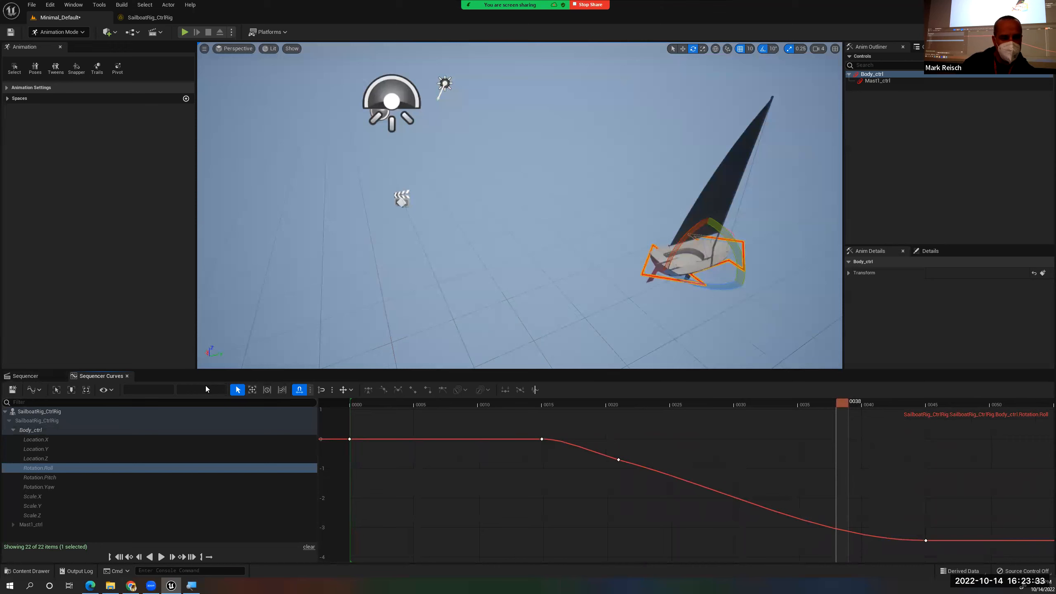
pyautogui.click(25, 376)
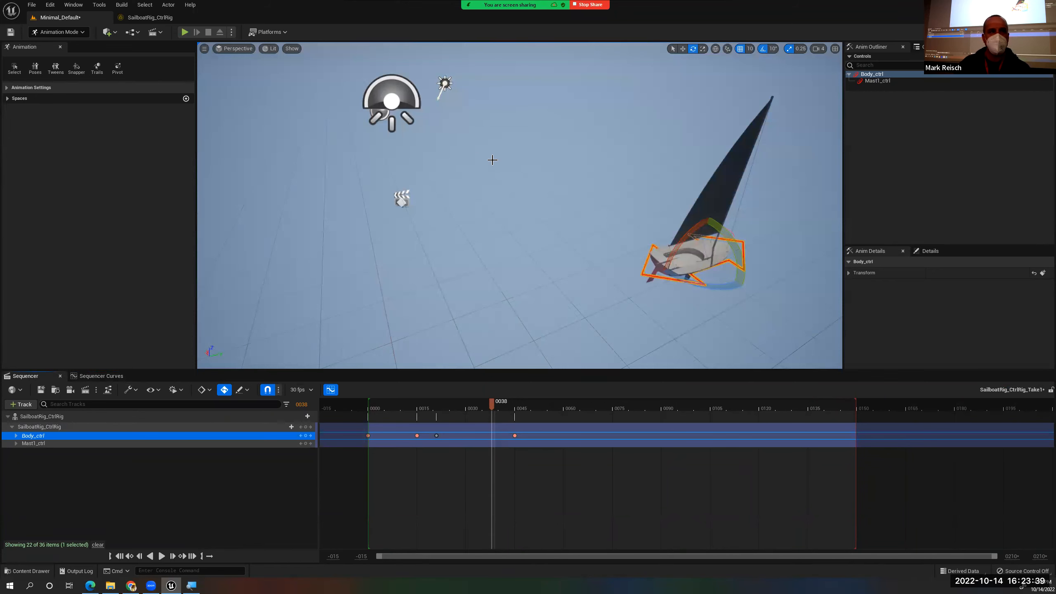
# Reopen the Rotation Roll curve and inspect the tangent handles of all its keys and of the frame 21 key alone
pyautogui.click(95, 376)
pyautogui.click(51, 376)
pyautogui.click(92, 376)
pyautogui.click(618, 460)
pyautogui.hotkey('ctrl', 'a')
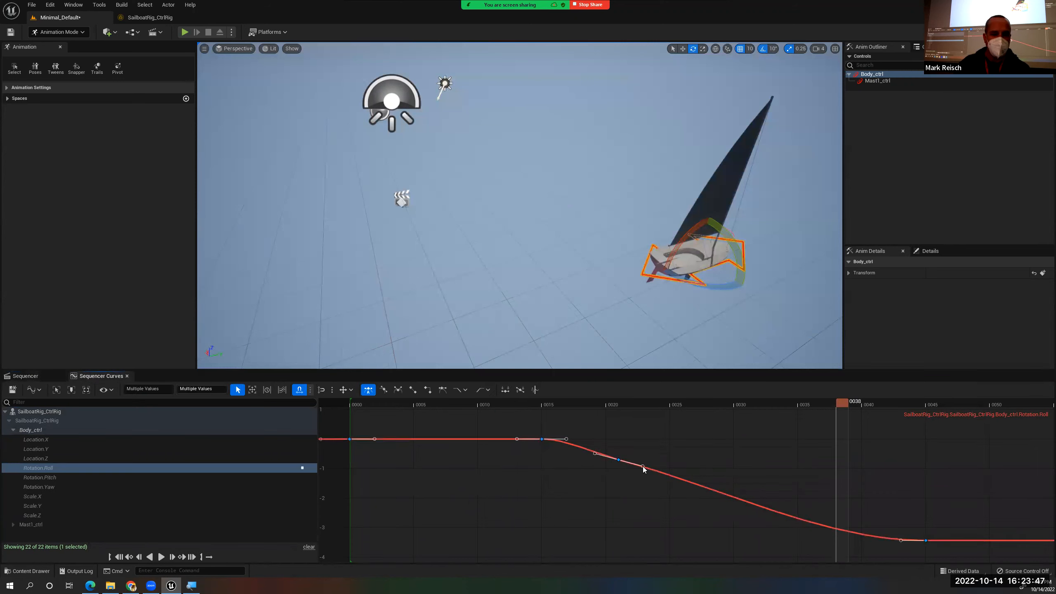
pyautogui.click(619, 460)
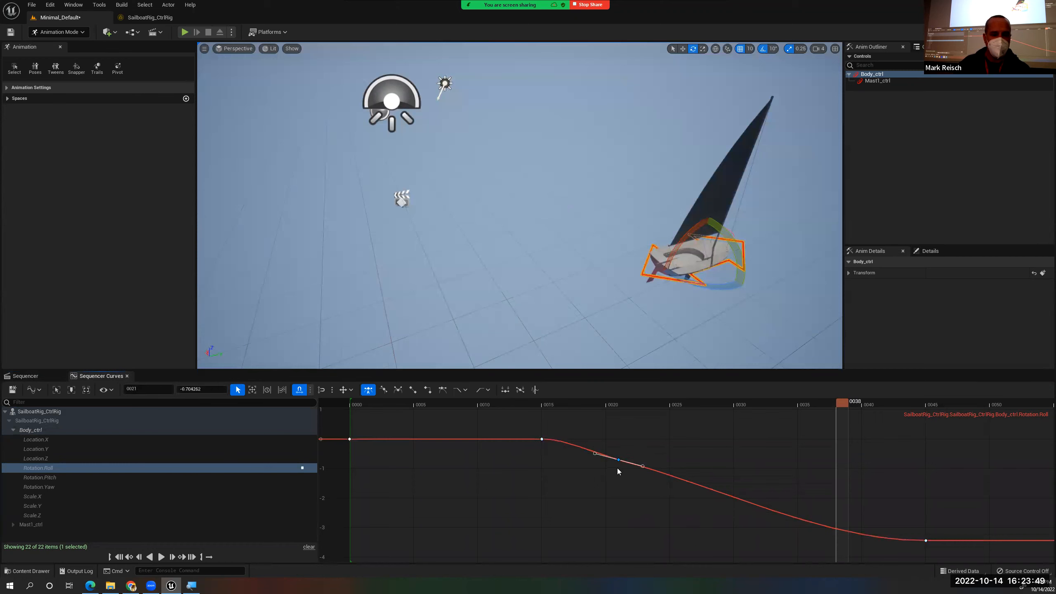
pyautogui.click(641, 471)
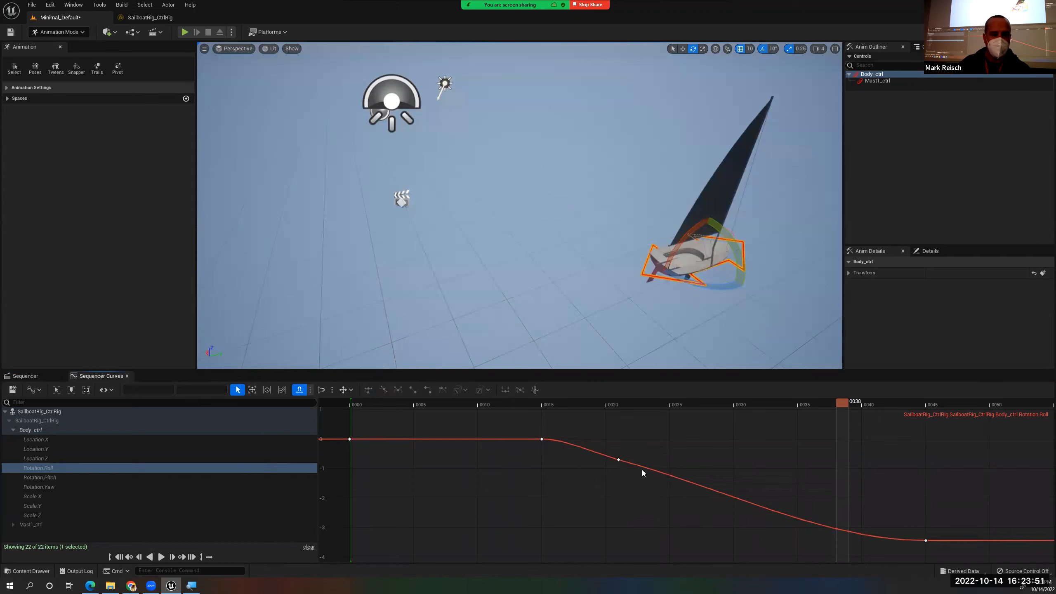
# Lower the Rotation Roll key at frame 21 to about -0.79, and undo the extra key added at frame 23
pyautogui.moveTo(610, 476); pyautogui.dragTo(640, 467)
pyautogui.moveTo(642, 469); pyautogui.dragTo(640, 478, button='middle')
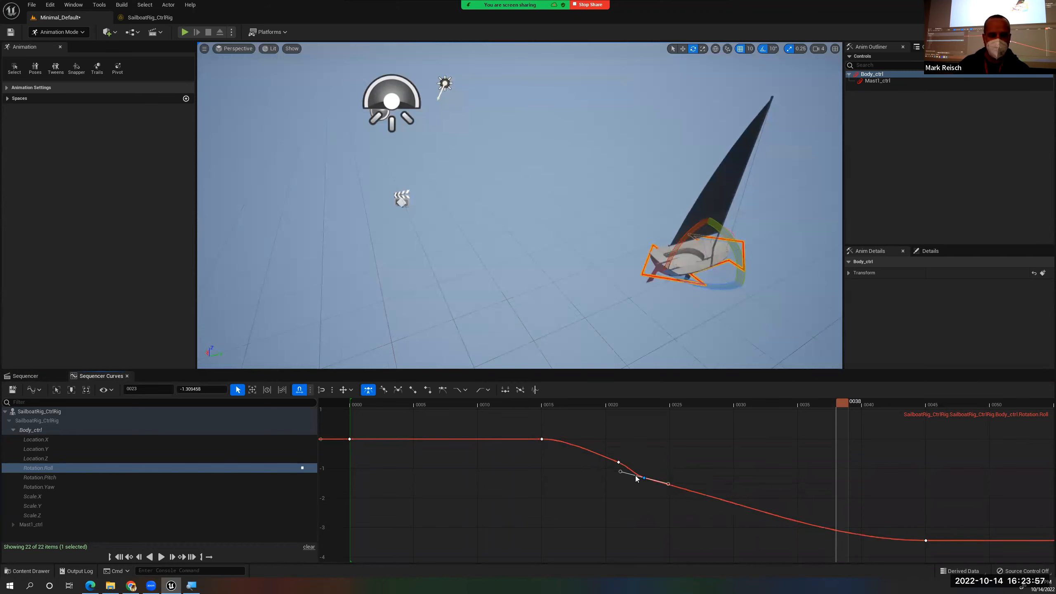
pyautogui.hotkey('ctrl', 'z')
pyautogui.hotkey('ctrl', 'z')
# Steepen the tangent of the Rotation Roll key at frame 21 to smooth the curve through it
pyautogui.click(619, 462)
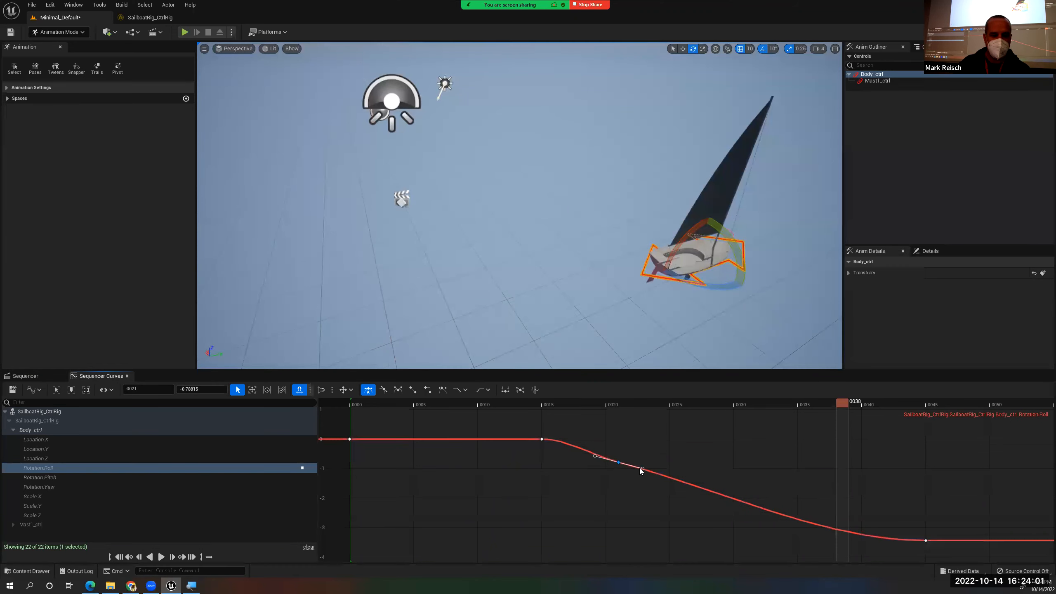
pyautogui.hotkey('ctrl', 'a')
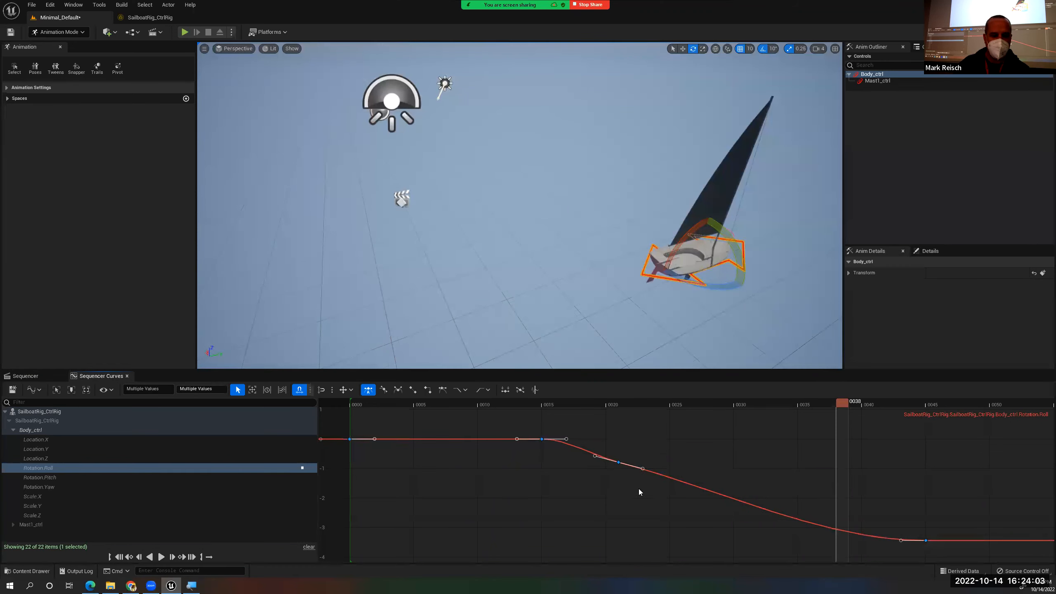
pyautogui.click(619, 462)
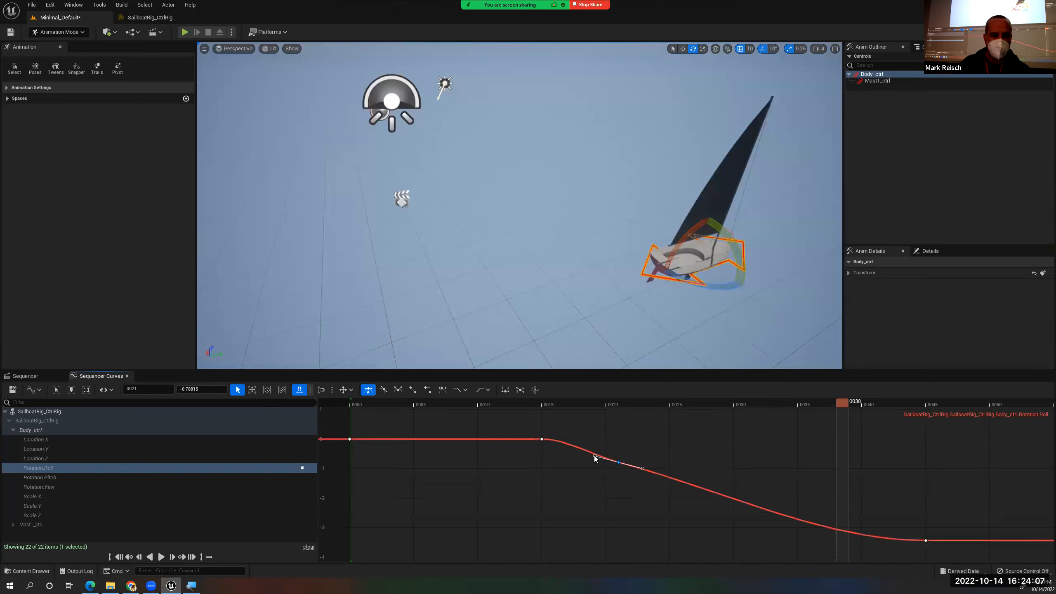
pyautogui.moveTo(594, 456)
pyautogui.mouseDown()
pyautogui.moveTo(598, 437)
pyautogui.moveTo(596, 453)
pyautogui.mouseUp()
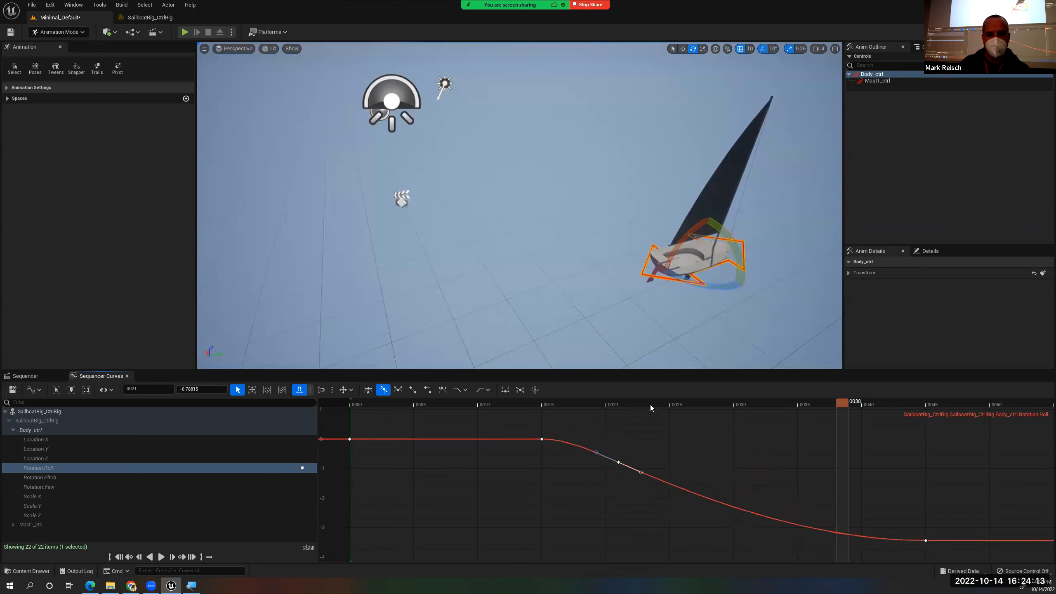
# Move the playhead to frame 21 and raise the Rotation Pitch key there to about -33.74
pyautogui.moveTo(620, 403)
pyautogui.mouseDown()
pyautogui.moveTo(522, 410)
pyautogui.moveTo(619, 423)
pyautogui.mouseUp()
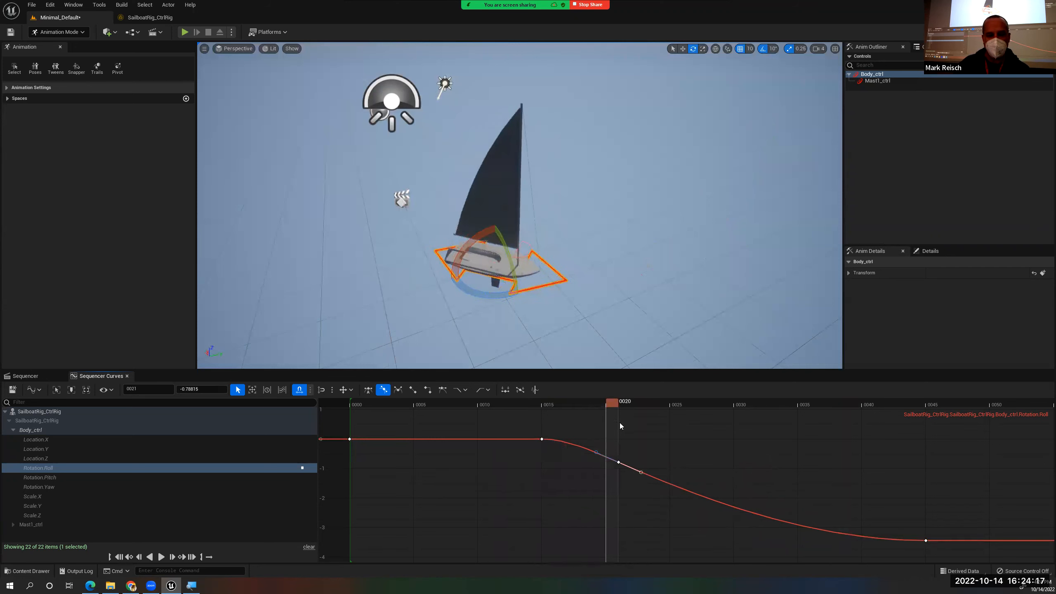
pyautogui.moveTo(618, 461); pyautogui.dragTo(610, 487)
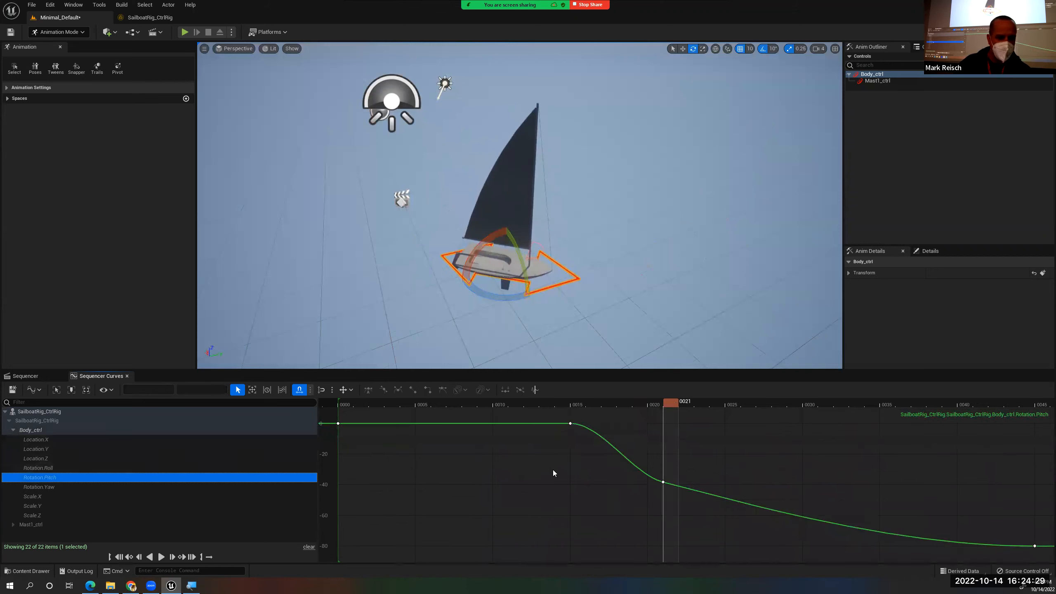
pyautogui.click(663, 483)
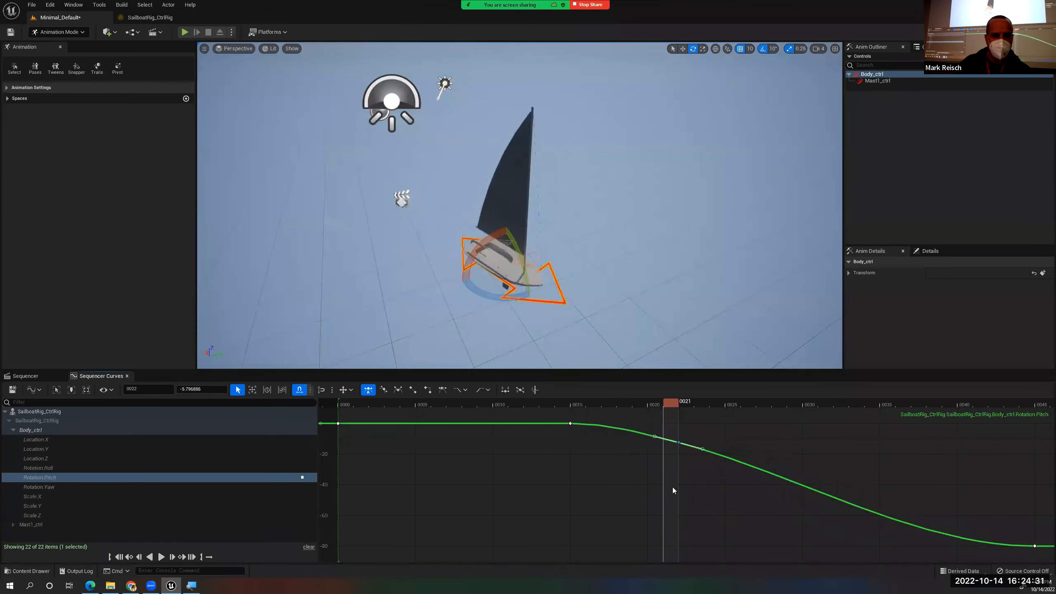
pyautogui.moveTo(663, 487); pyautogui.dragTo(658, 475)
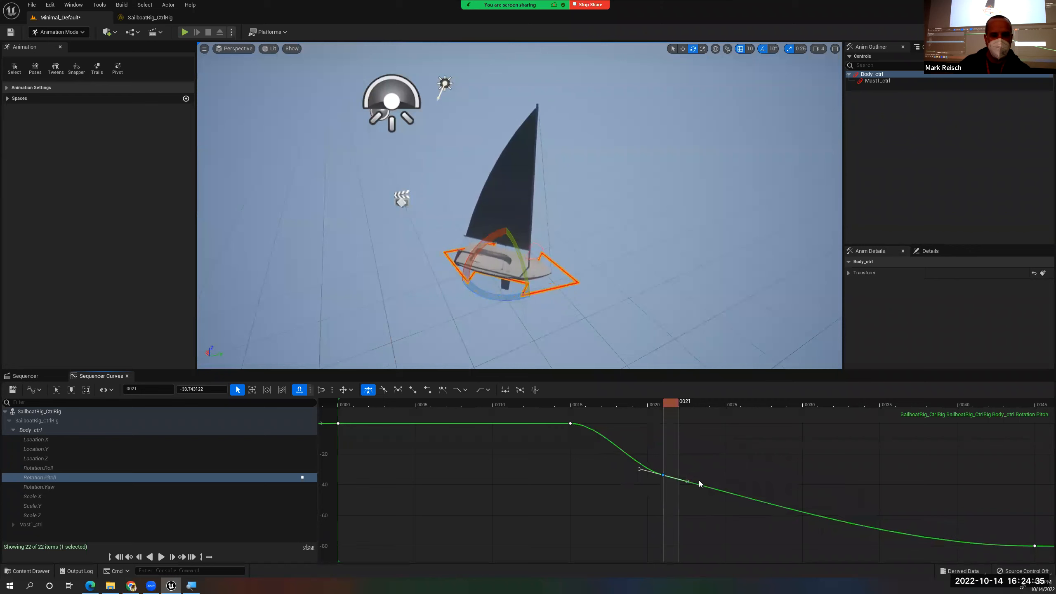
pyautogui.hotkey('ctrl', 'a')
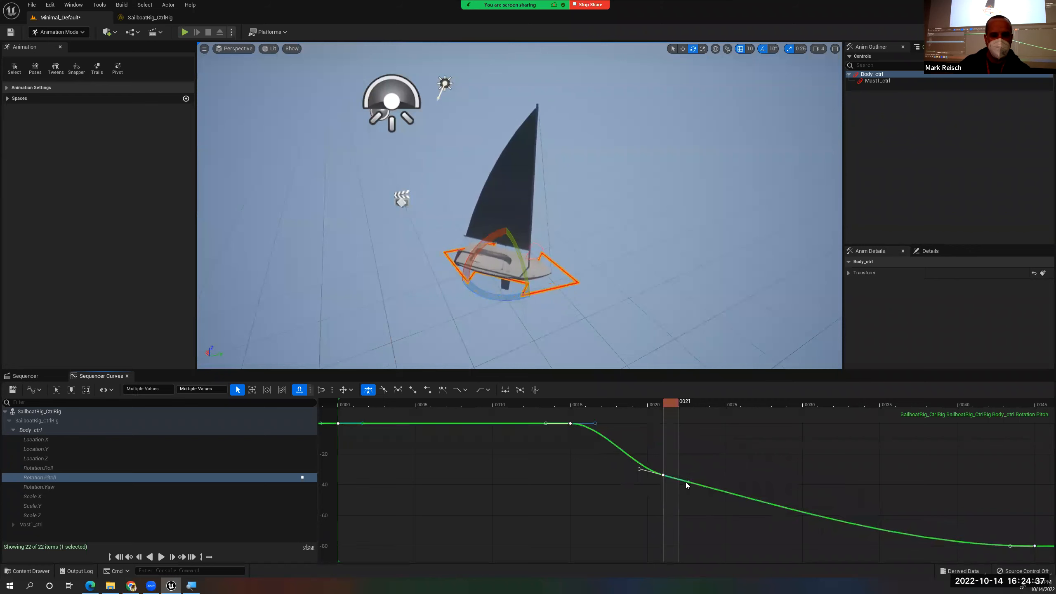
pyautogui.moveTo(686, 490); pyautogui.dragTo(680, 491)
pyautogui.hotkey('ctrl', 'z')
pyautogui.click(683, 454)
# Steepen the tangent of the Rotation Pitch key at frame 21, and scrub the timeline to preview the smoothed motion
pyautogui.click(663, 474)
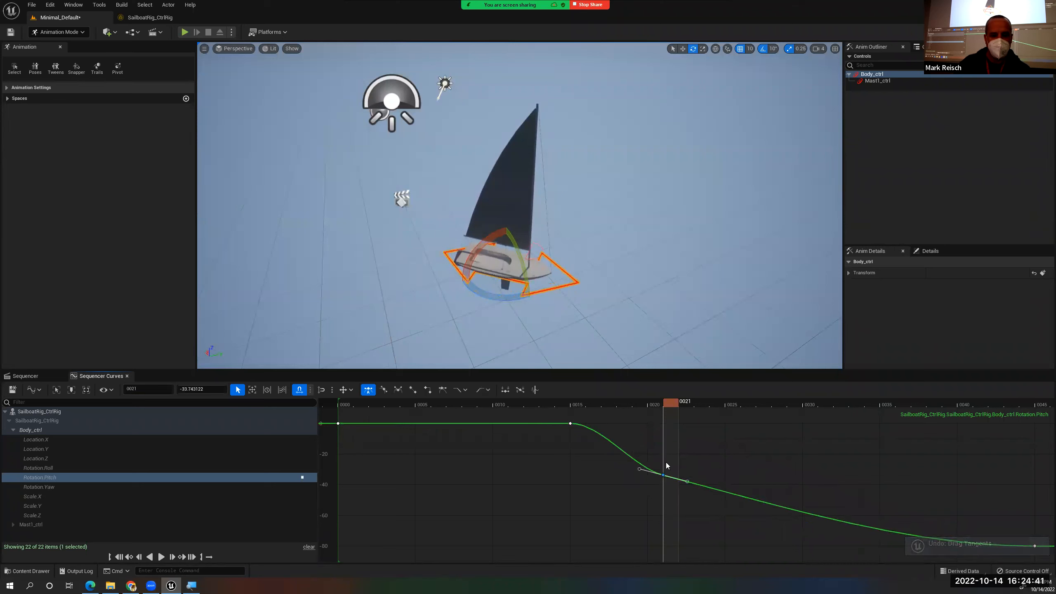
pyautogui.moveTo(688, 481); pyautogui.dragTo(700, 501)
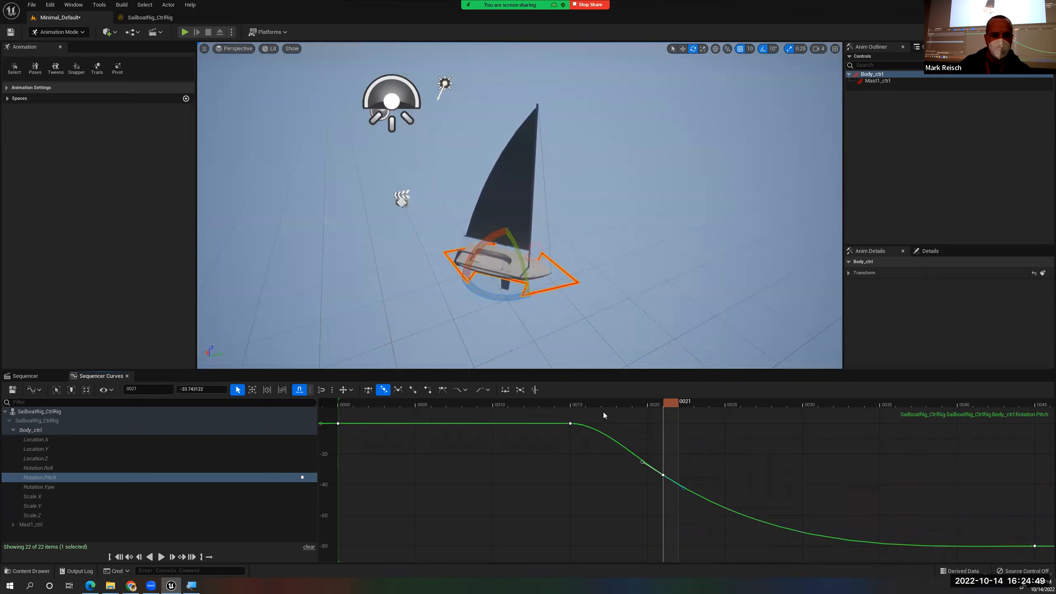
pyautogui.moveTo(579, 403); pyautogui.dragTo(501, 433)
# Fine-tune the outgoing tangent handle of the frame 21 Rotation Pitch key, and review the whole curve
pyautogui.moveTo(712, 446); pyautogui.dragTo(628, 444)
pyautogui.click(677, 467)
pyautogui.scroll(3, 686, 473)
pyautogui.click(695, 477)
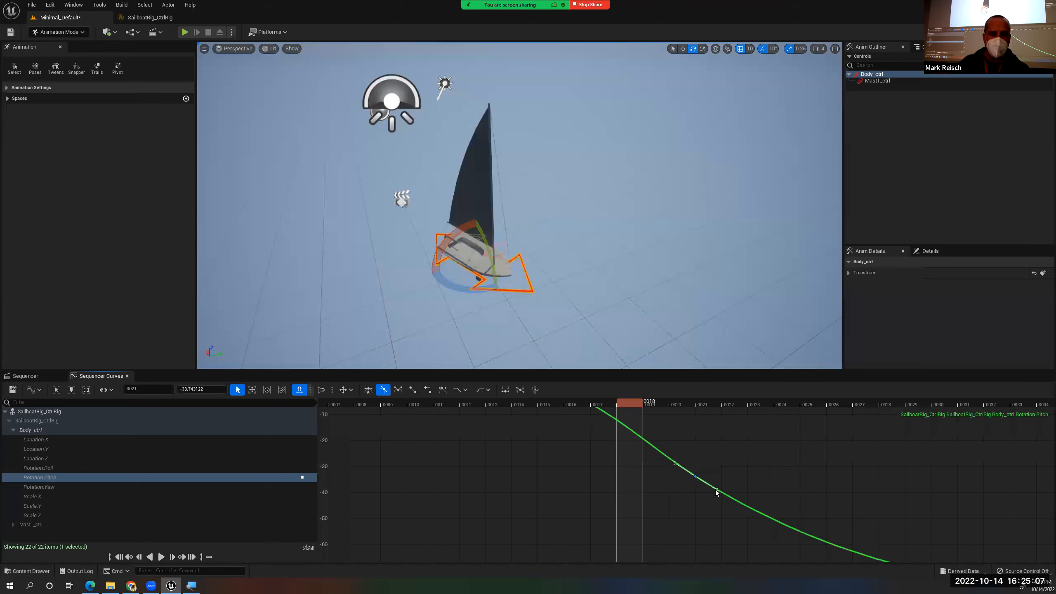
pyautogui.moveTo(716, 490)
pyautogui.mouseDown()
pyautogui.moveTo(726, 467)
pyautogui.moveTo(723, 510)
pyautogui.moveTo(682, 469)
pyautogui.moveTo(731, 470)
pyautogui.moveTo(721, 510)
pyautogui.moveTo(720, 494)
pyautogui.mouseUp()
pyautogui.scroll(-1, 717, 491)
pyautogui.scroll(-3, 718, 491)
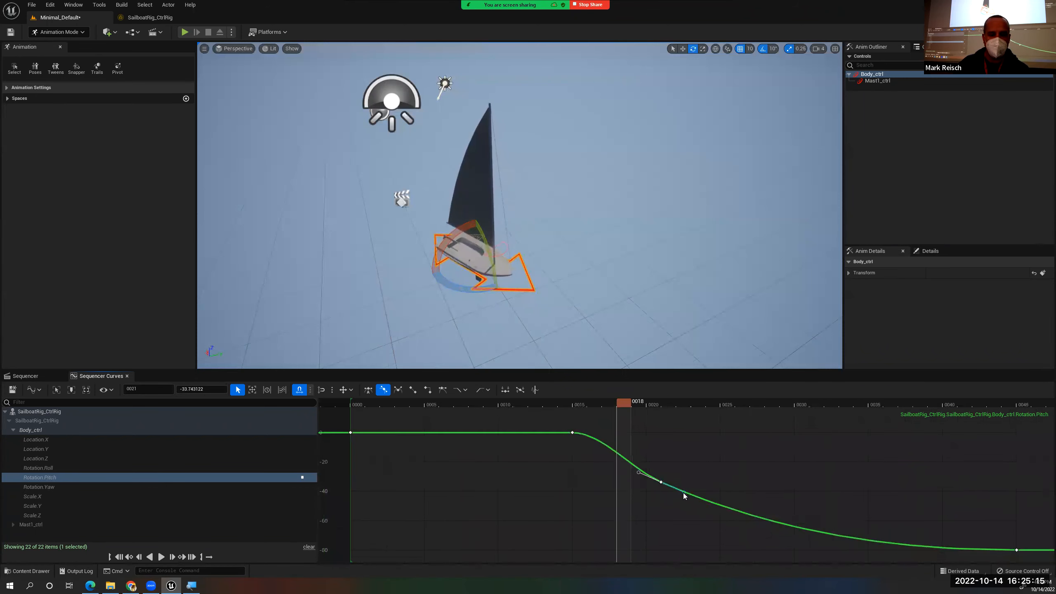
# Steepen the tangent at the frame 21 Rotation Pitch key further, and scrub back to frame 15 to check the motion
pyautogui.moveTo(682, 492); pyautogui.dragTo(685, 500)
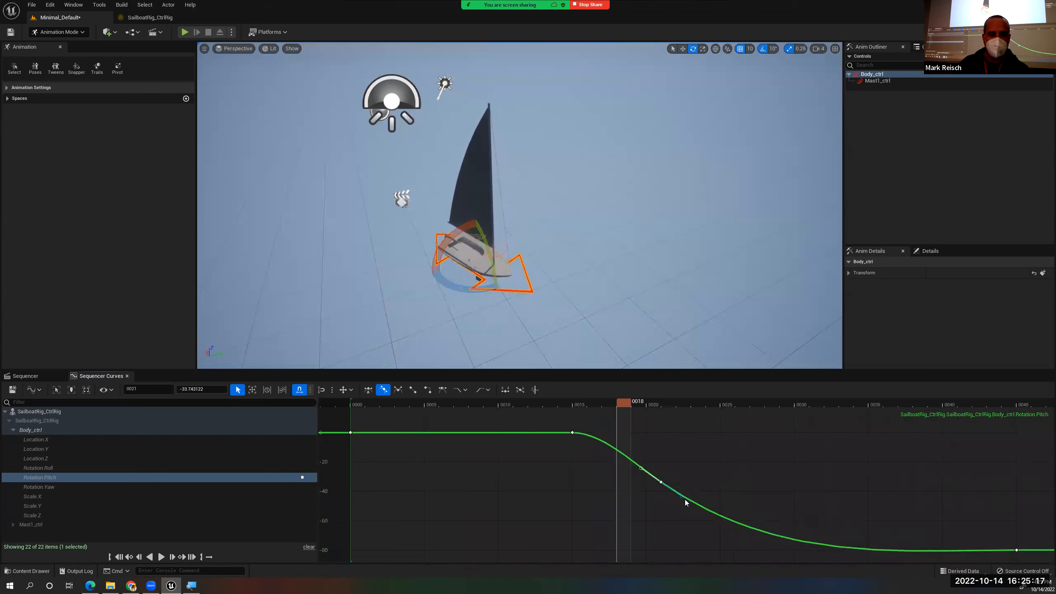
pyautogui.moveTo(623, 403); pyautogui.dragTo(583, 484)
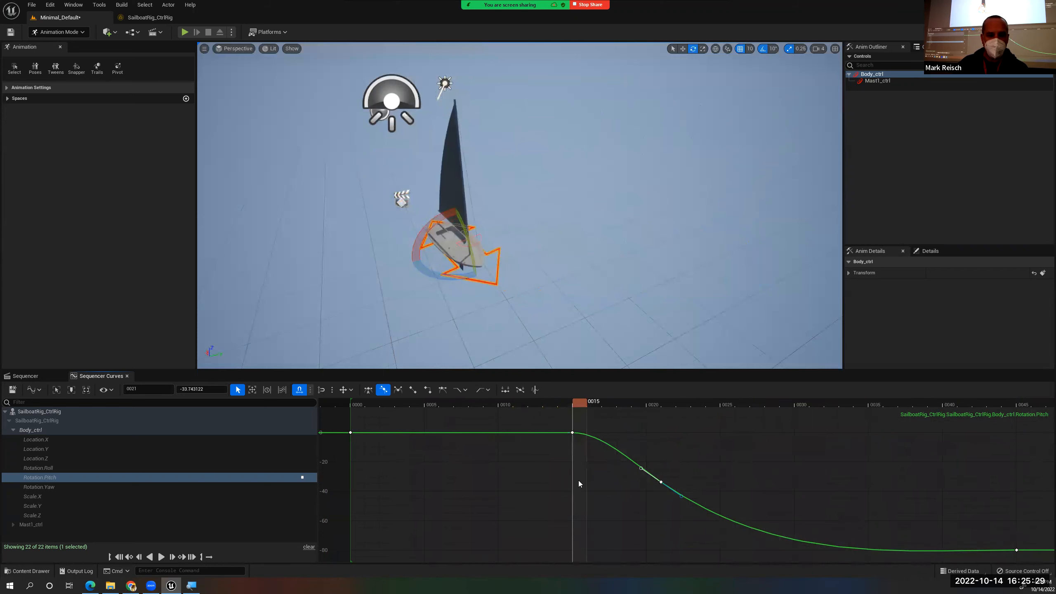
# Select Mast1_ctrl, return to the Sequencer timeline at frame 0, and add a key for the mast control there
pyautogui.click(482, 235)
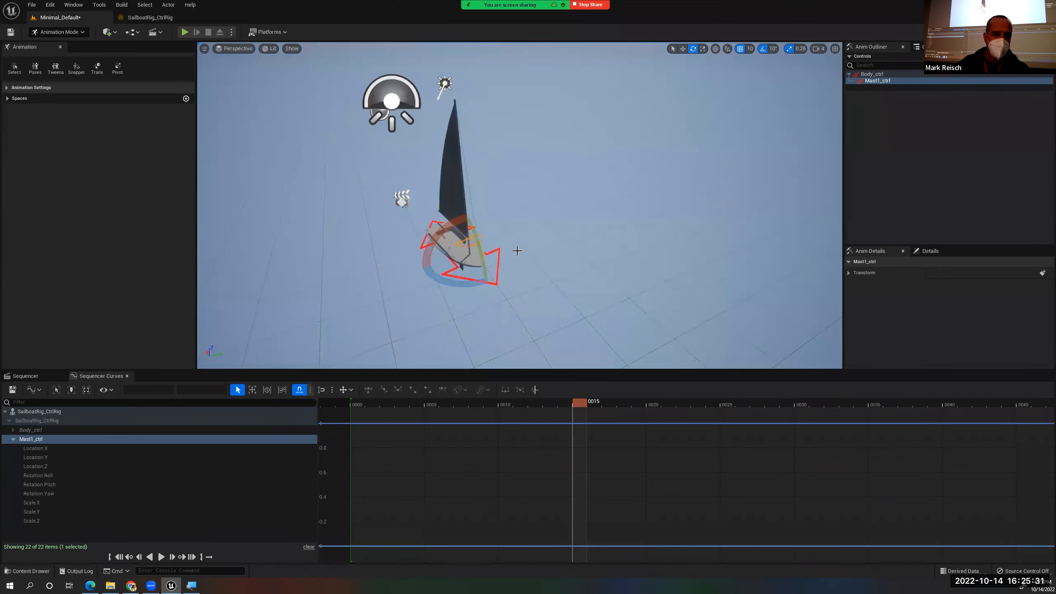
pyautogui.moveTo(458, 402); pyautogui.dragTo(346, 410)
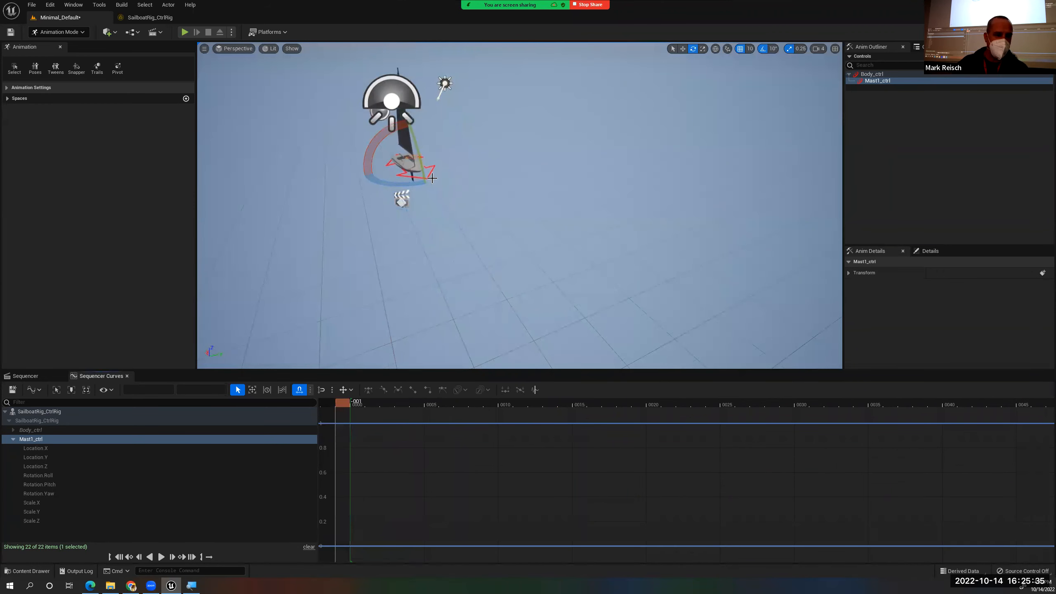
pyautogui.keyDown('alt'); pyautogui.moveTo(341, 293); pyautogui.dragTo(462, 300); pyautogui.keyUp('alt')
pyautogui.keyDown('alt'); pyautogui.moveTo(425, 284); pyautogui.dragTo(202, 351, button='middle'); pyautogui.keyUp('alt')
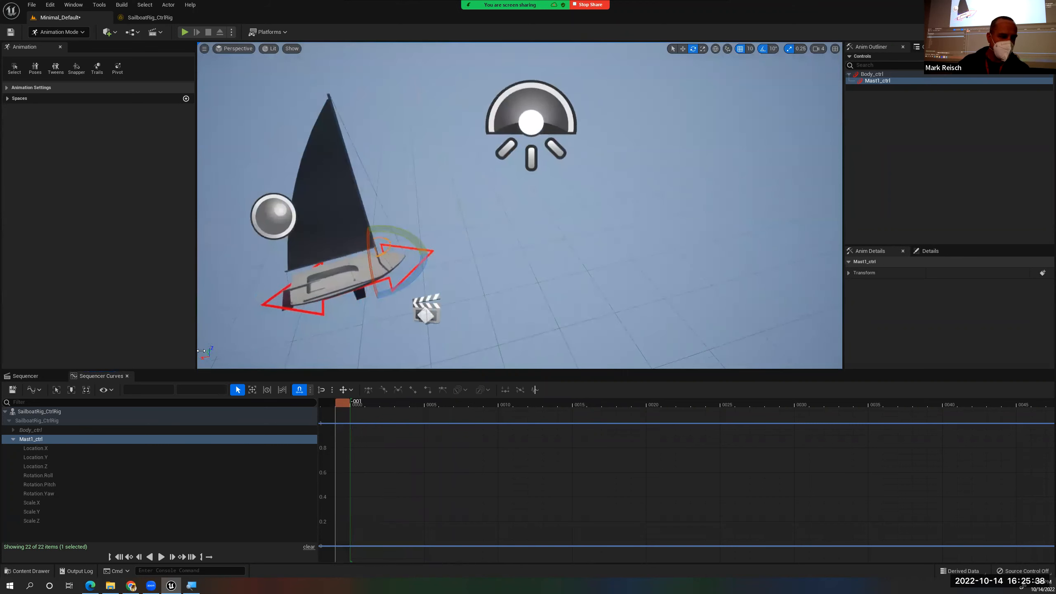
pyautogui.click(40, 376)
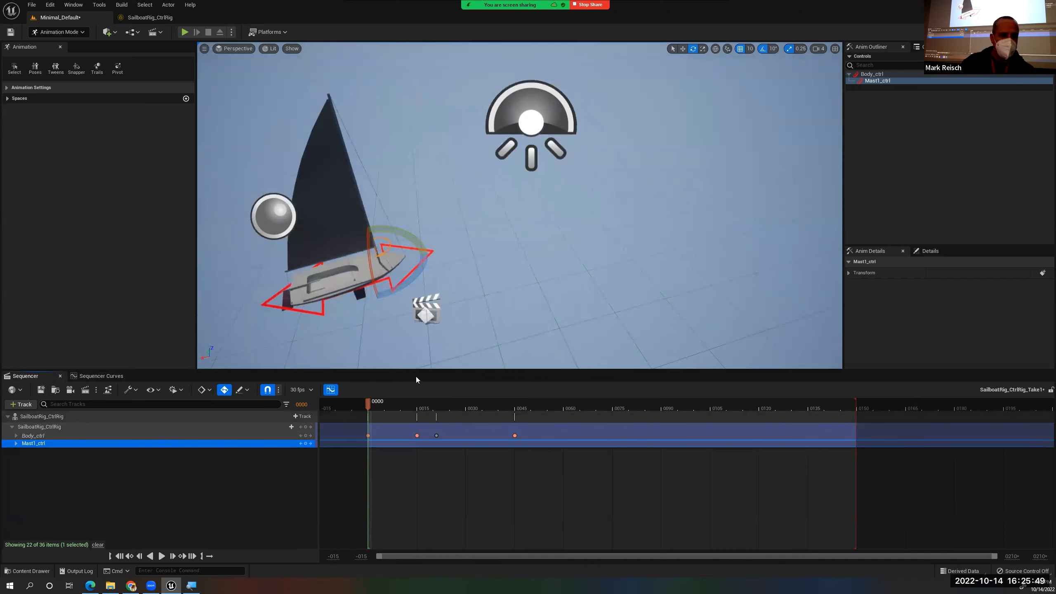
pyautogui.moveTo(498, 233); pyautogui.dragTo(475, 249, button='right')
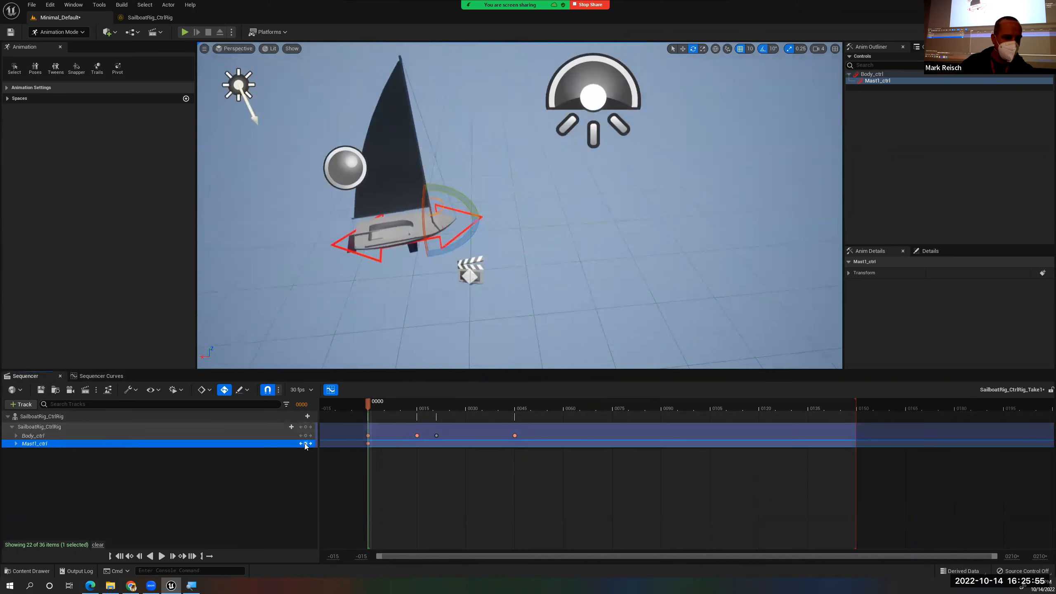
pyautogui.click(47, 436)
pyautogui.click(48, 444)
pyautogui.click(48, 436)
pyautogui.click(48, 444)
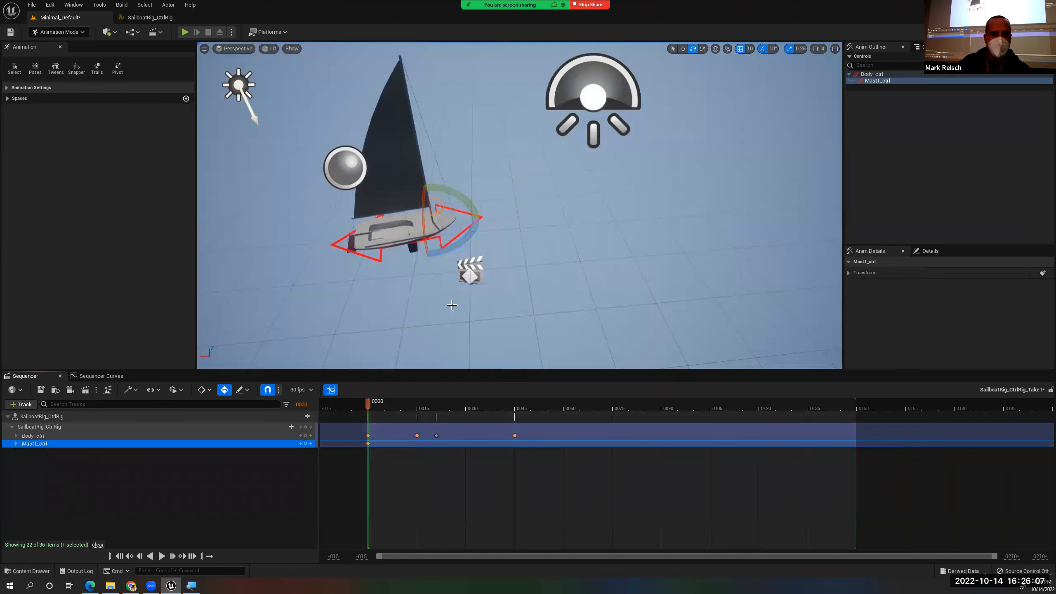
# Rotate the mast control at frame 0 to swing the sail, checking its angle around the hull
pyautogui.moveTo(466, 238); pyautogui.dragTo(469, 271)
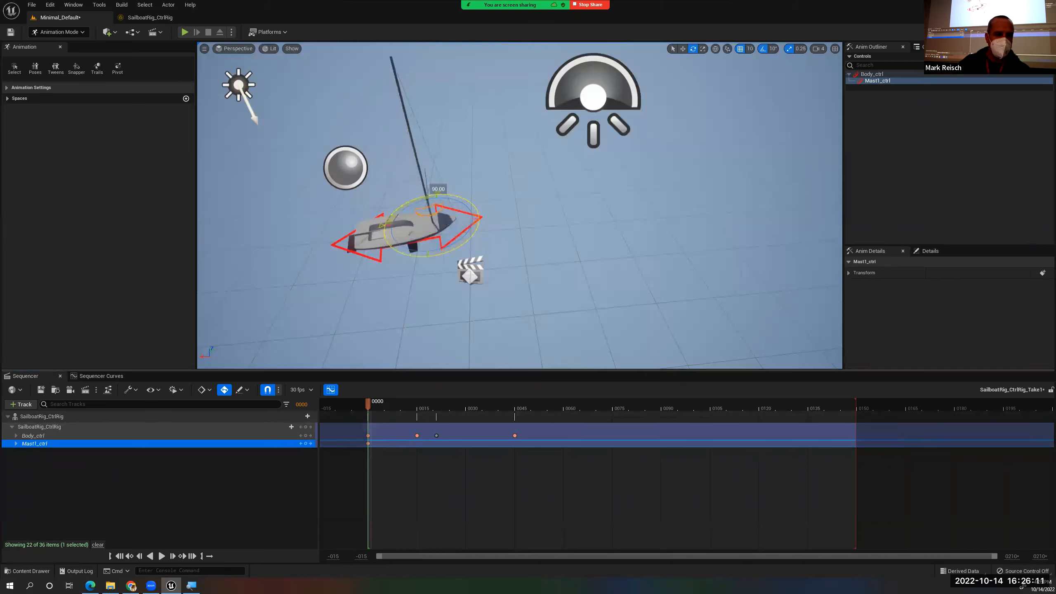
pyautogui.moveTo(373, 274)
pyautogui.keyDown('alt'); pyautogui.mouseDown()
pyautogui.moveTo(410, 289)
pyautogui.moveTo(360, 278)
pyautogui.mouseUp(); pyautogui.keyUp('alt')
pyautogui.moveTo(423, 280)
pyautogui.mouseDown()
pyautogui.moveTo(420, 272)
pyautogui.moveTo(429, 277)
pyautogui.mouseUp()
pyautogui.keyDown('alt'); pyautogui.moveTo(349, 208); pyautogui.dragTo(398, 245); pyautogui.keyUp('alt')
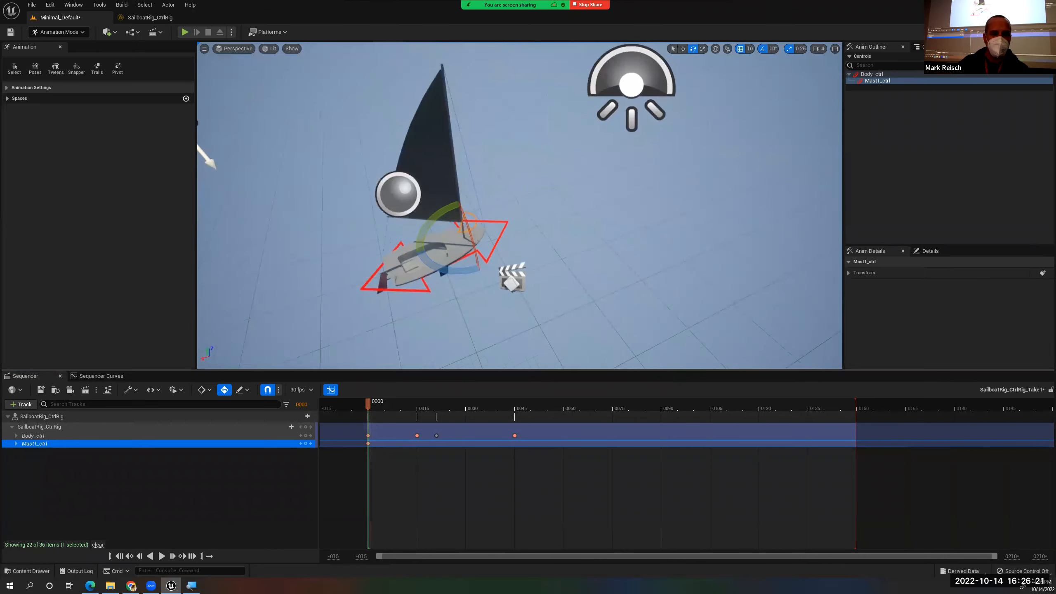
# Move the playhead to frame 15 and rotate the mast control to key a new sail angle there
pyautogui.moveTo(369, 402); pyautogui.dragTo(417, 402)
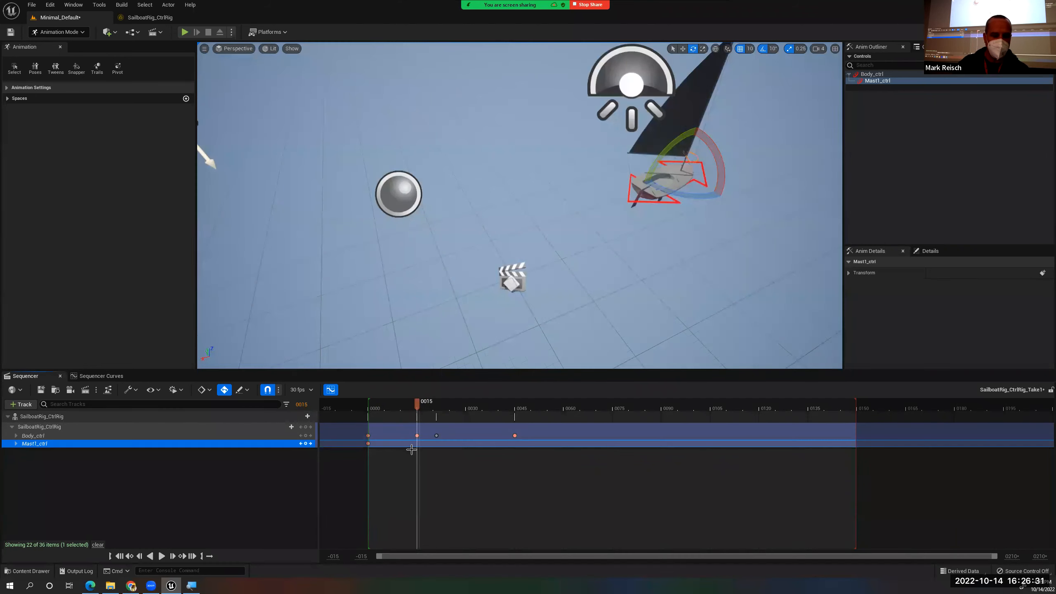
pyautogui.moveTo(671, 246); pyautogui.dragTo(578, 286, button='middle')
pyautogui.moveTo(660, 250); pyautogui.dragTo(697, 264, button='right')
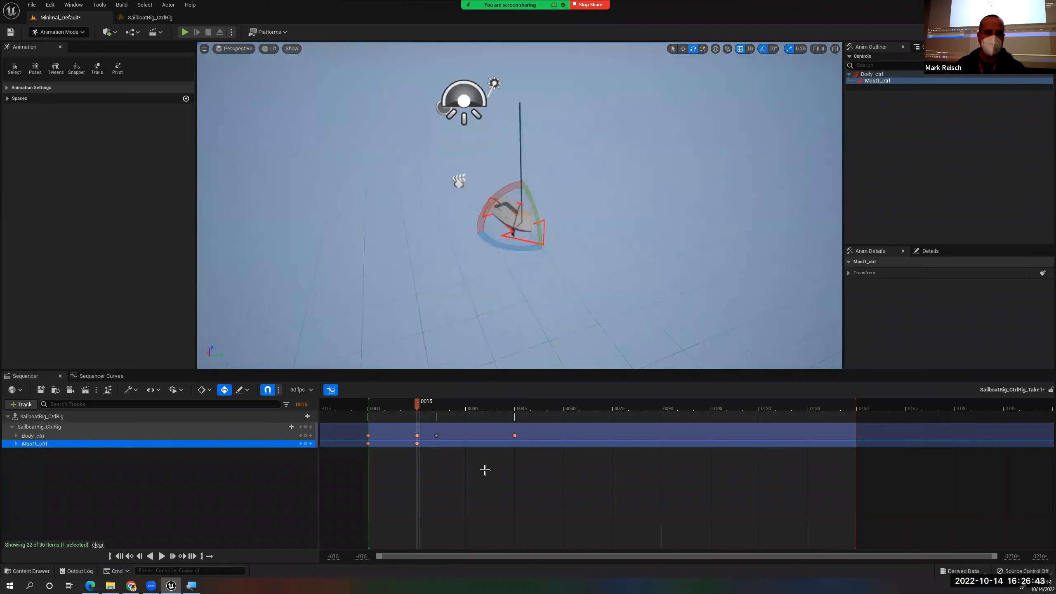
# Rotate the mast control at frames 29 and 45 to key the sail's swing, and scrub back to frame 0
pyautogui.moveTo(417, 403); pyautogui.dragTo(462, 416)
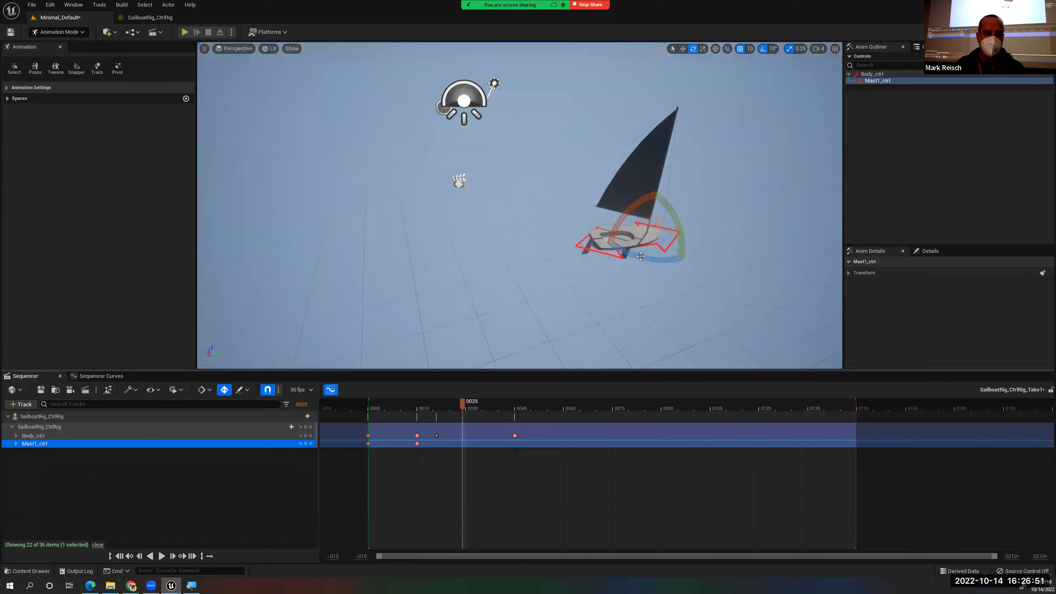
pyautogui.moveTo(641, 259); pyautogui.dragTo(682, 229)
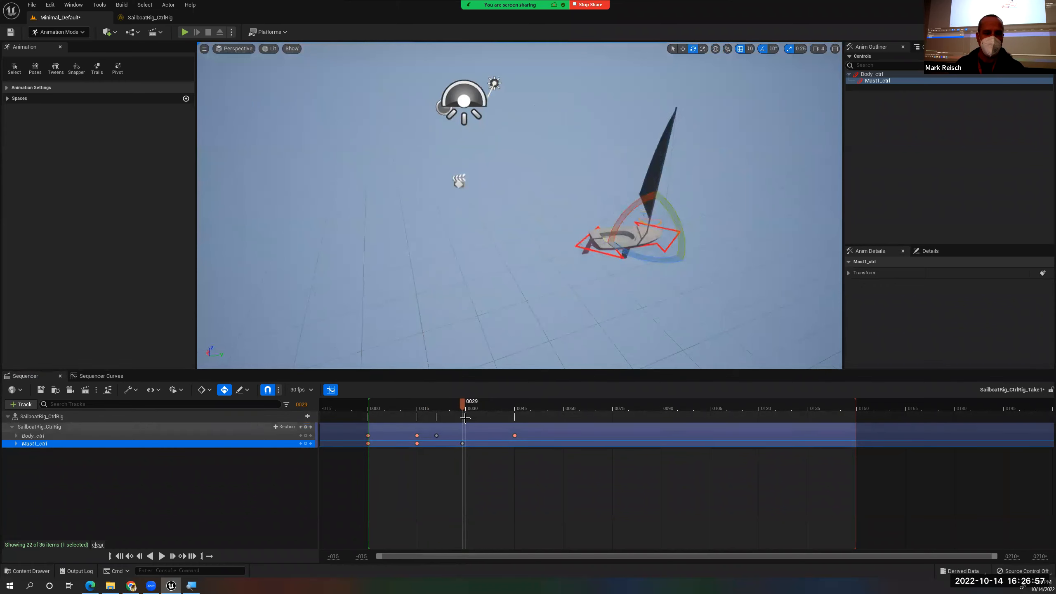
pyautogui.moveTo(463, 399); pyautogui.dragTo(517, 404)
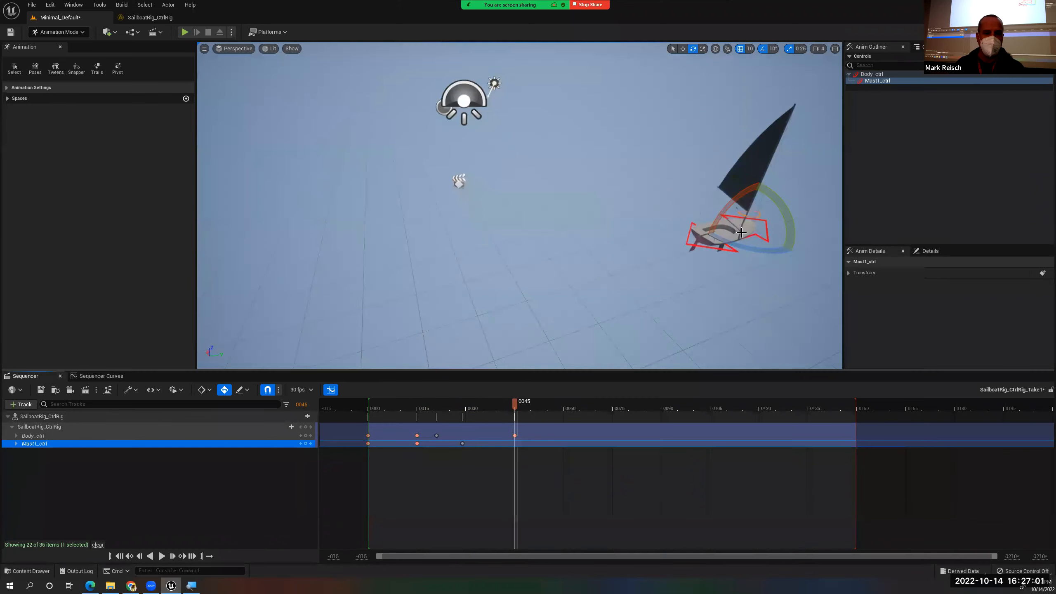
pyautogui.moveTo(746, 250); pyautogui.dragTo(759, 252)
pyautogui.moveTo(389, 401); pyautogui.dragTo(370, 431)
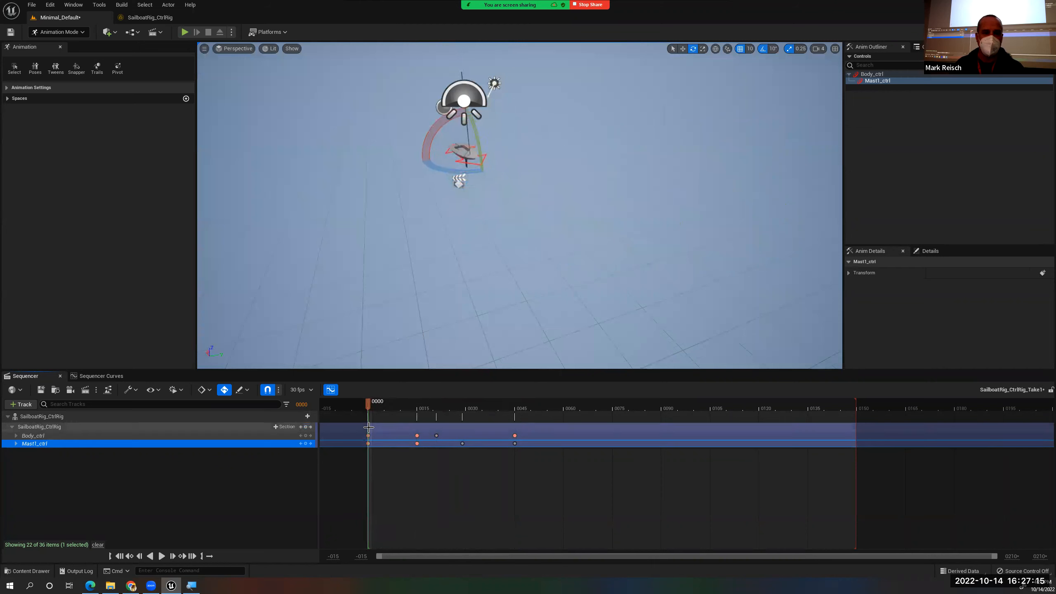
# Select Body_ctrl in the Sequencer and show only its Rotation Roll curve in the curve editor
pyautogui.click(40, 427)
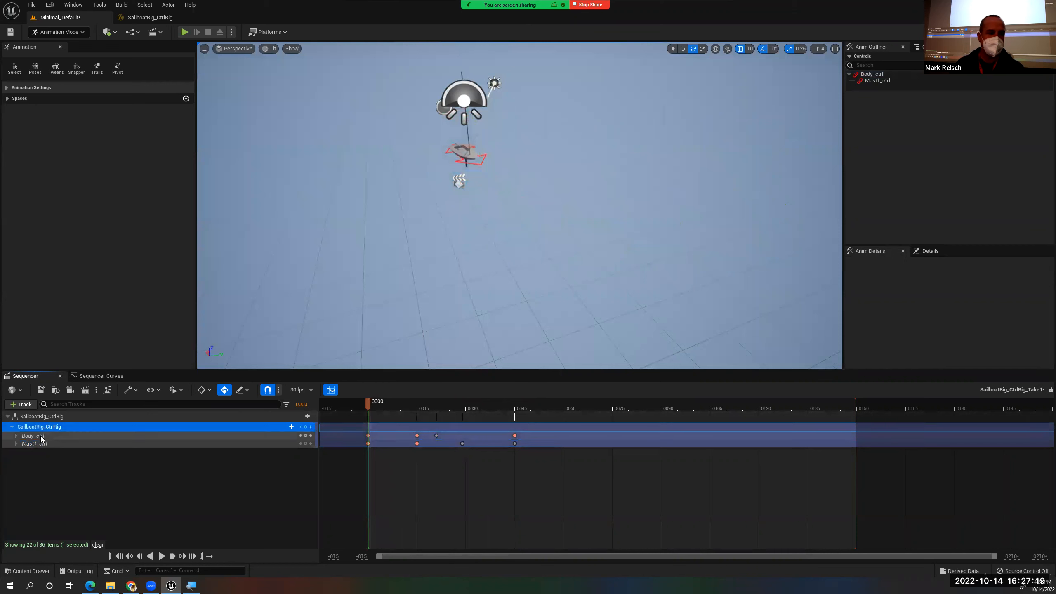
pyautogui.click(42, 437)
pyautogui.click(16, 436)
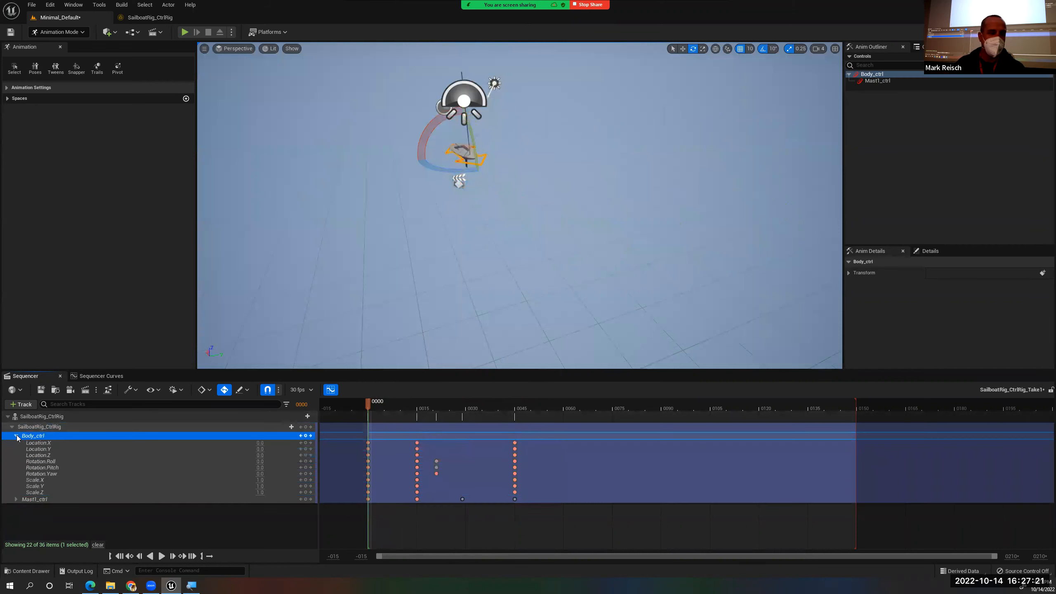
pyautogui.click(16, 436)
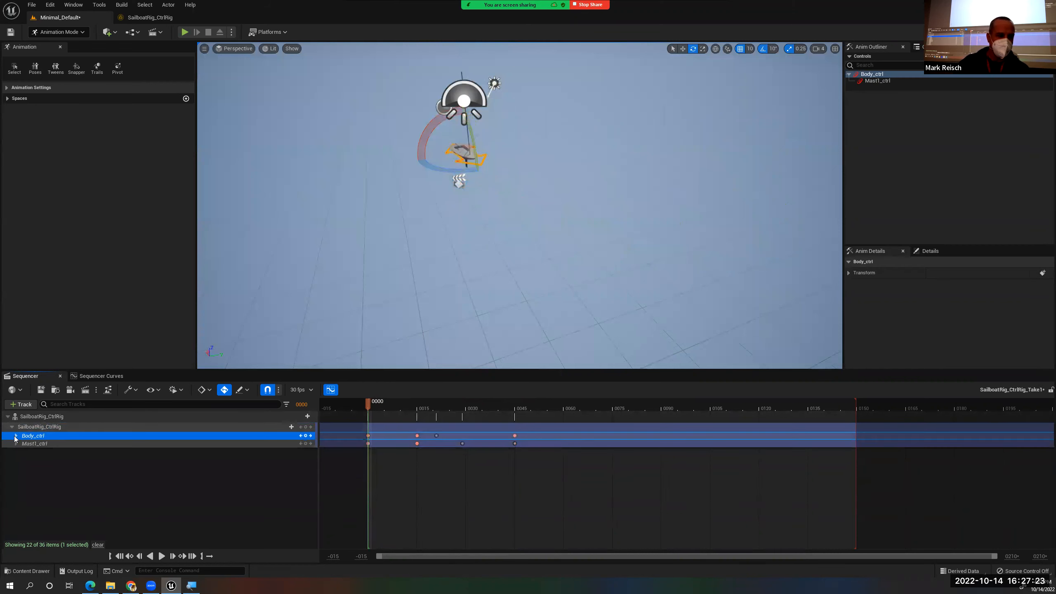
pyautogui.click(106, 378)
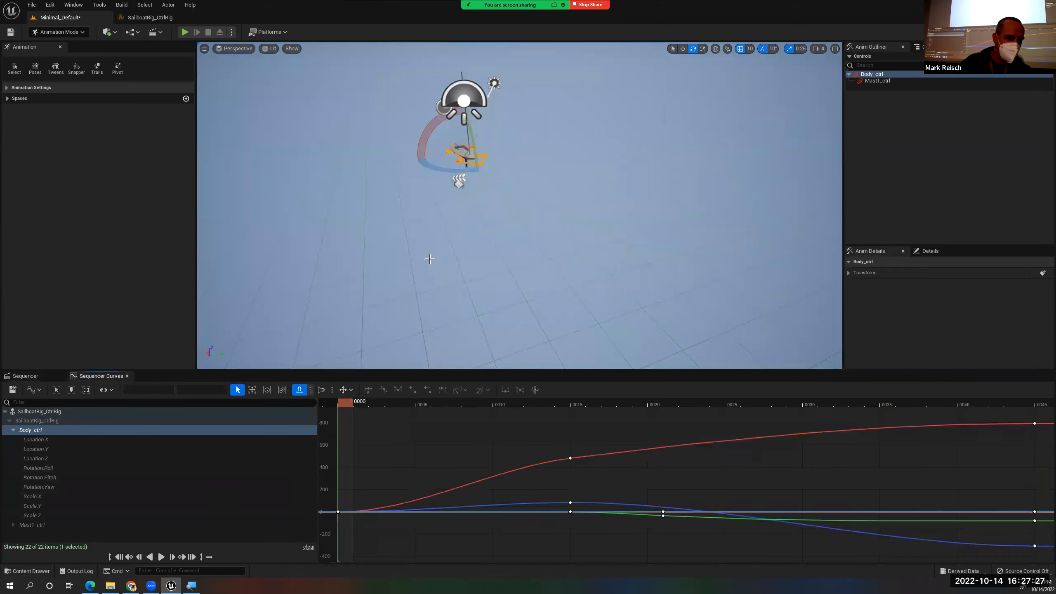
pyautogui.click(63, 468)
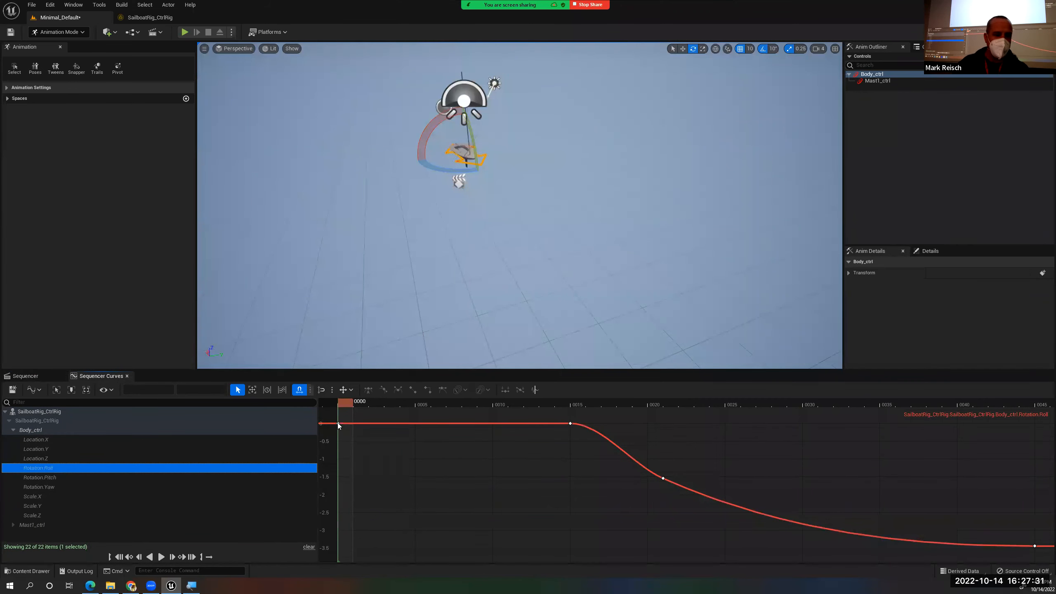
# Select the Rotation Roll keys at frames 0 and 15 together and lower them to about -10.9
pyautogui.moveTo(592, 444); pyautogui.dragTo(425, 418)
pyautogui.moveTo(327, 413); pyautogui.dragTo(326, 413)
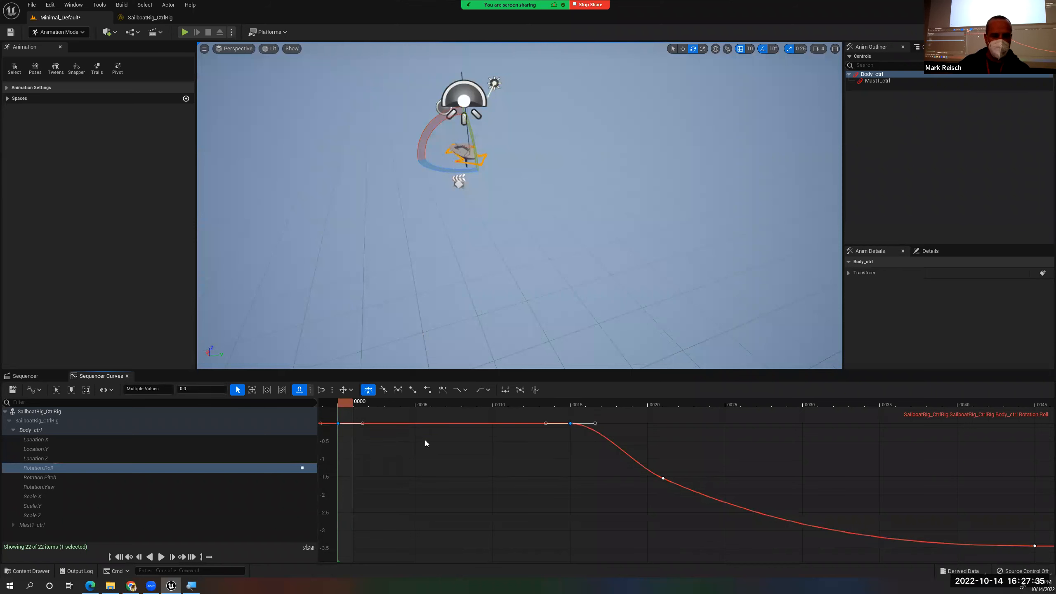
pyautogui.moveTo(425, 440); pyautogui.dragTo(444, 541, button='middle')
pyautogui.moveTo(434, 499); pyautogui.dragTo(428, 577, button='middle')
pyautogui.scroll(-5, 460, 446)
pyautogui.scroll(-1, 428, 463)
pyautogui.moveTo(421, 468); pyautogui.dragTo(420, 563, button='middle')
pyautogui.scroll(-5, 412, 522)
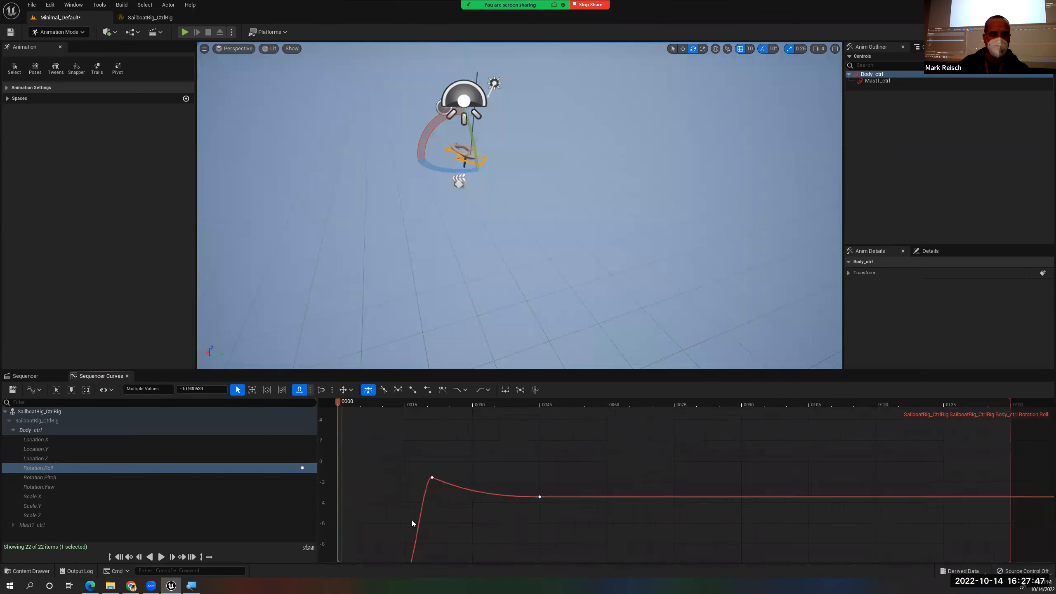
pyautogui.moveTo(482, 511); pyautogui.dragTo(561, 467, button='right')
pyautogui.scroll(-6, 538, 497)
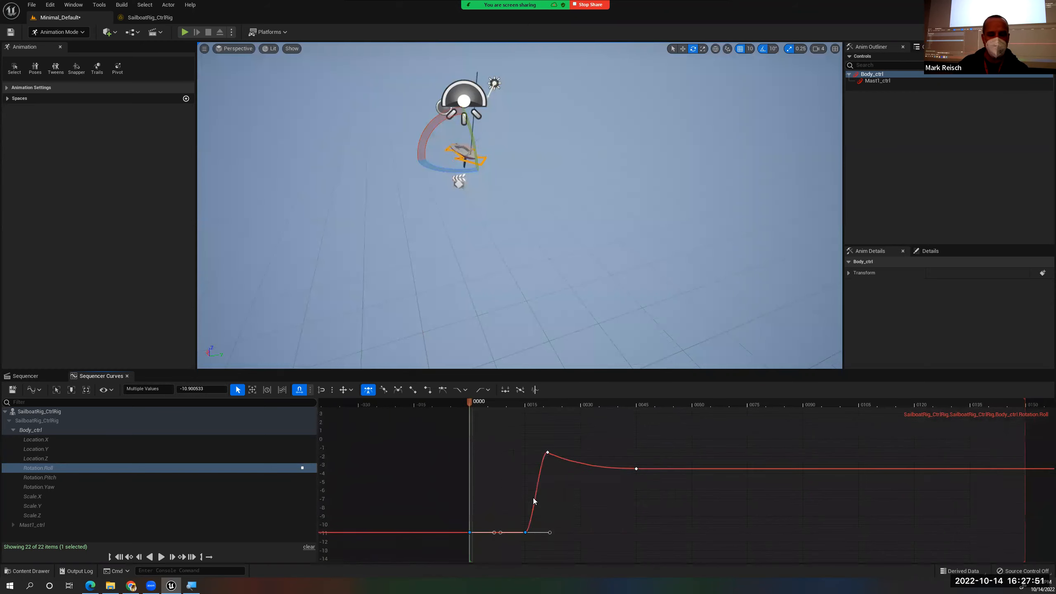
# Lower the two selected Rotation Roll keys further to about -15.92
pyautogui.scroll(4, 538, 490)
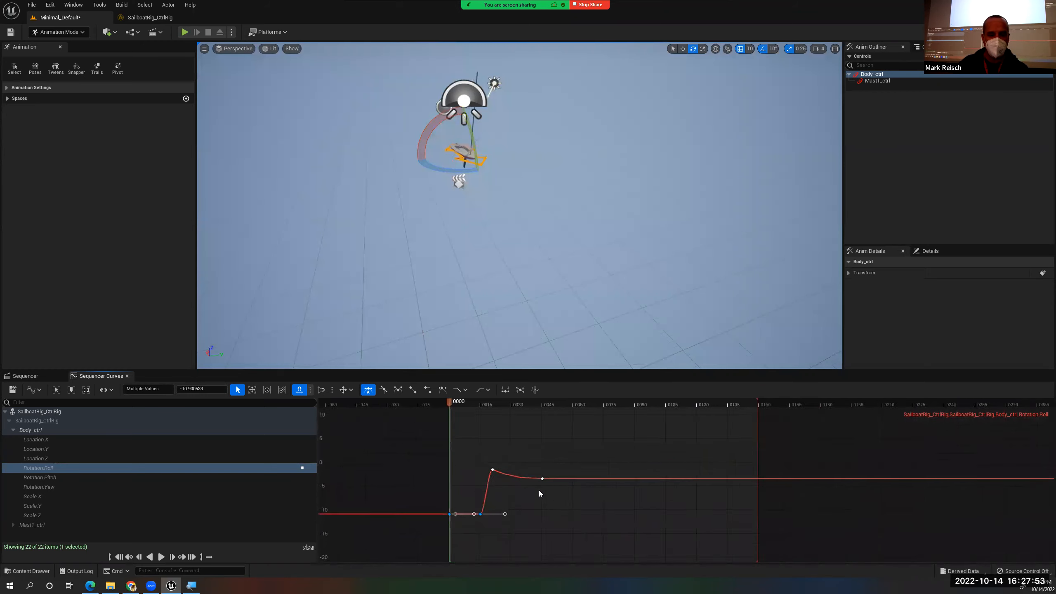
pyautogui.scroll(-3, 540, 488)
pyautogui.scroll(3, 540, 488)
pyautogui.moveTo(556, 502); pyautogui.dragTo(601, 483, button='right')
pyautogui.moveTo(537, 504); pyautogui.dragTo(537, 544)
pyautogui.scroll(-3, 634, 487)
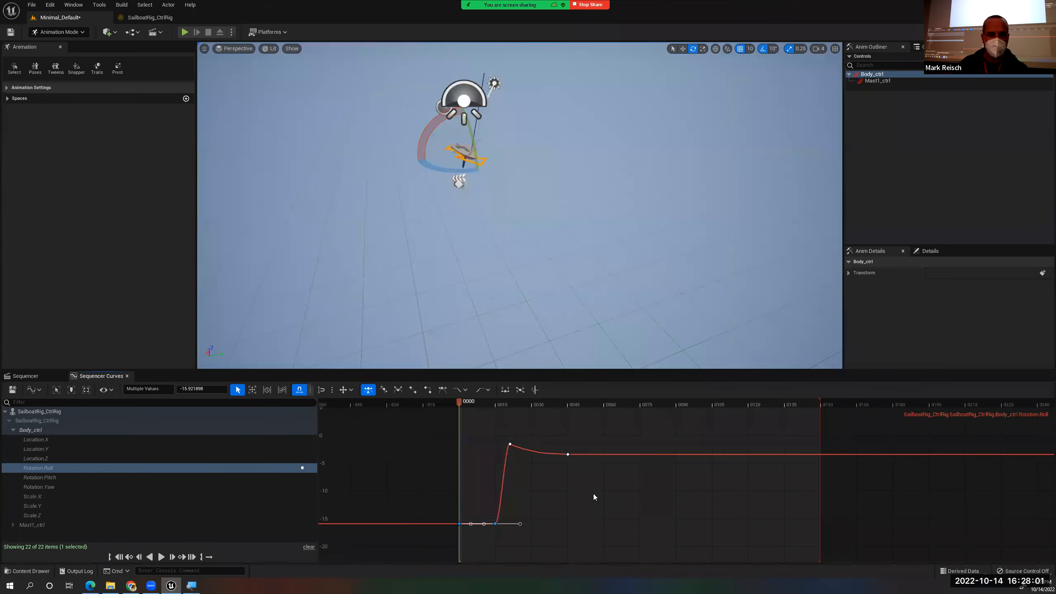
# Move the frame 21 Rotation Roll key to frame 27 at about -12.39, and tilt its tangent upward to smooth the rise
pyautogui.moveTo(460, 405); pyautogui.dragTo(512, 405)
pyautogui.click(510, 445)
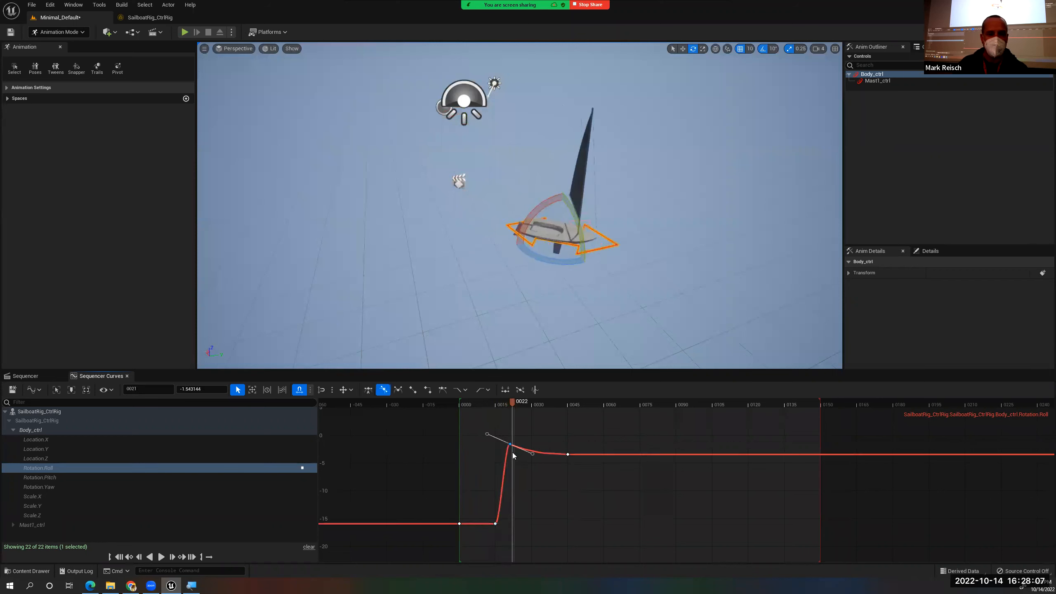
pyautogui.moveTo(513, 456); pyautogui.dragTo(527, 514)
pyautogui.click(547, 516)
pyautogui.click(525, 503)
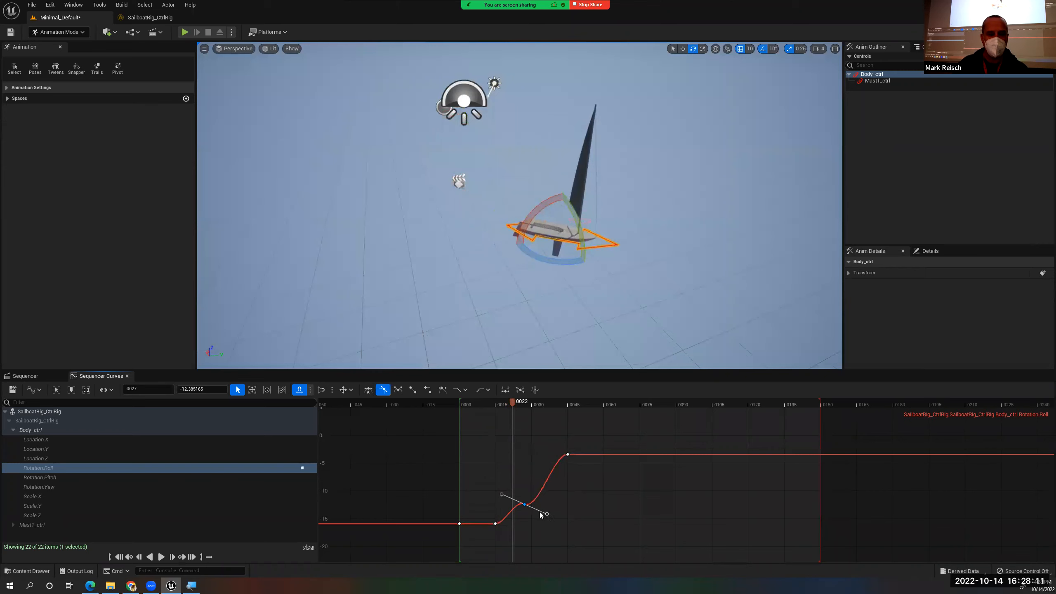
pyautogui.moveTo(547, 510); pyautogui.dragTo(537, 482)
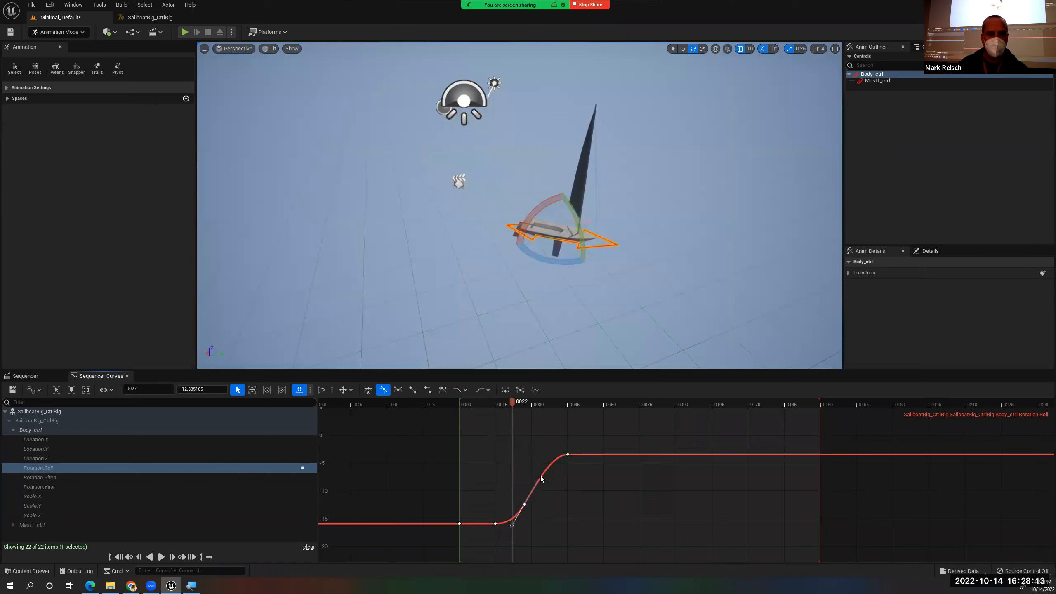
# Scrub to frame 6, then add a Rotation Roll key at frame 7 and raise it to about 8.71
pyautogui.moveTo(512, 404); pyautogui.dragTo(472, 410)
pyautogui.middleClick(480, 526)
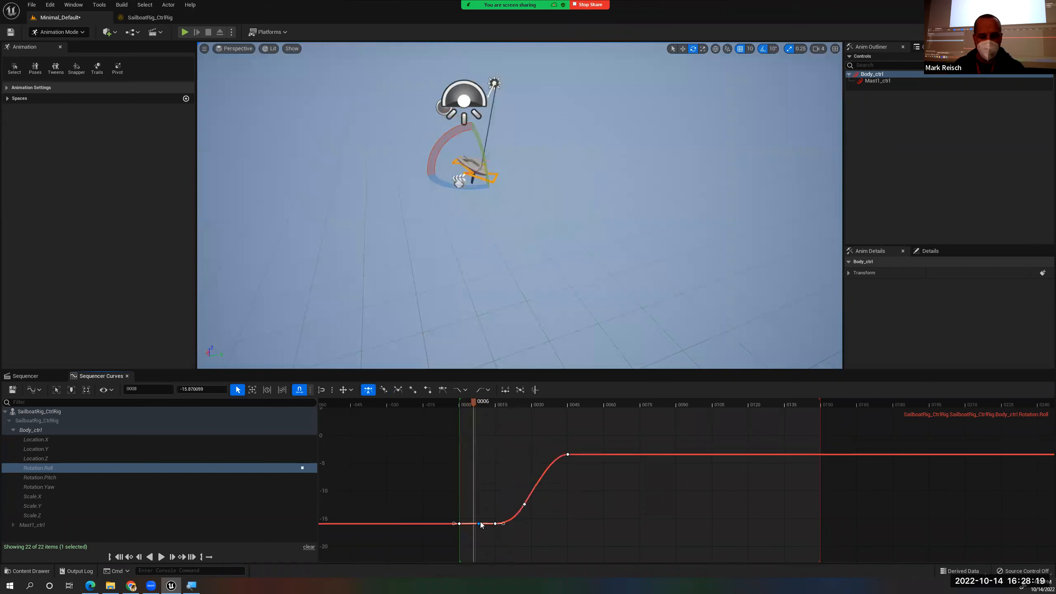
pyautogui.hotkey('ctrl', 'z')
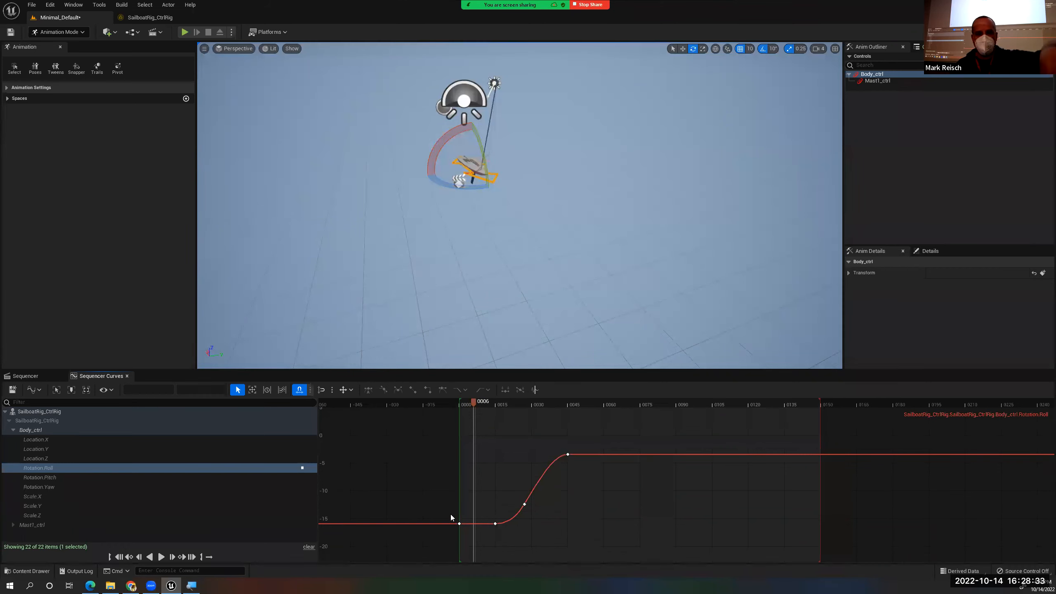
pyautogui.middleClick(473, 524)
pyautogui.scroll(1, 474, 524)
pyautogui.moveTo(474, 526); pyautogui.dragTo(475, 373)
pyautogui.scroll(-2, 490, 473)
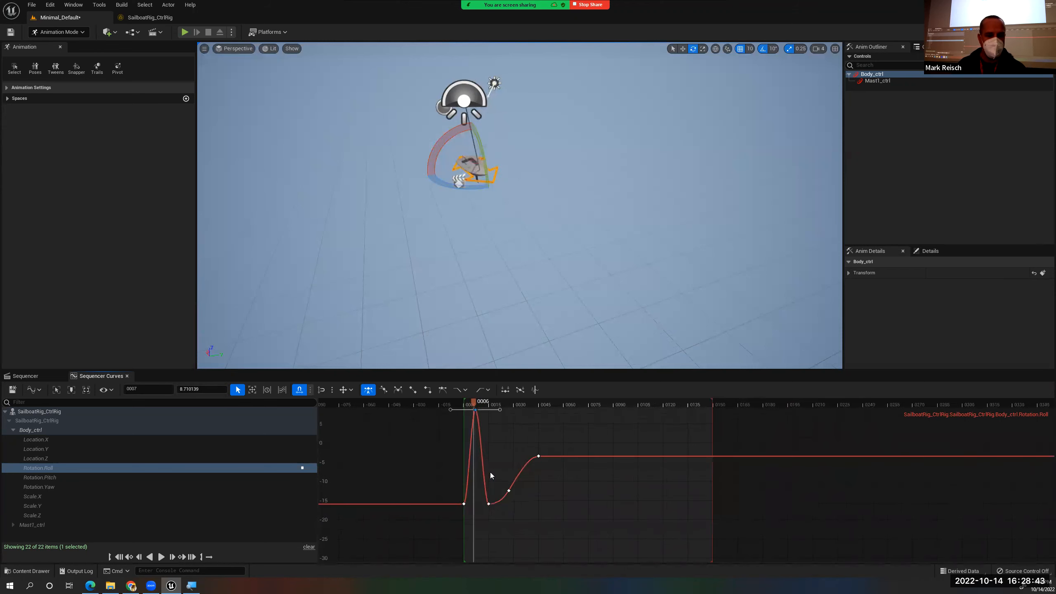
# Lower the frame 7 Rotation Roll key to about 1.25, and scrub to frame 22 to preview the rocking
pyautogui.scroll(3, 488, 470)
pyautogui.scroll(2, 434, 483)
pyautogui.scroll(-10, 434, 483)
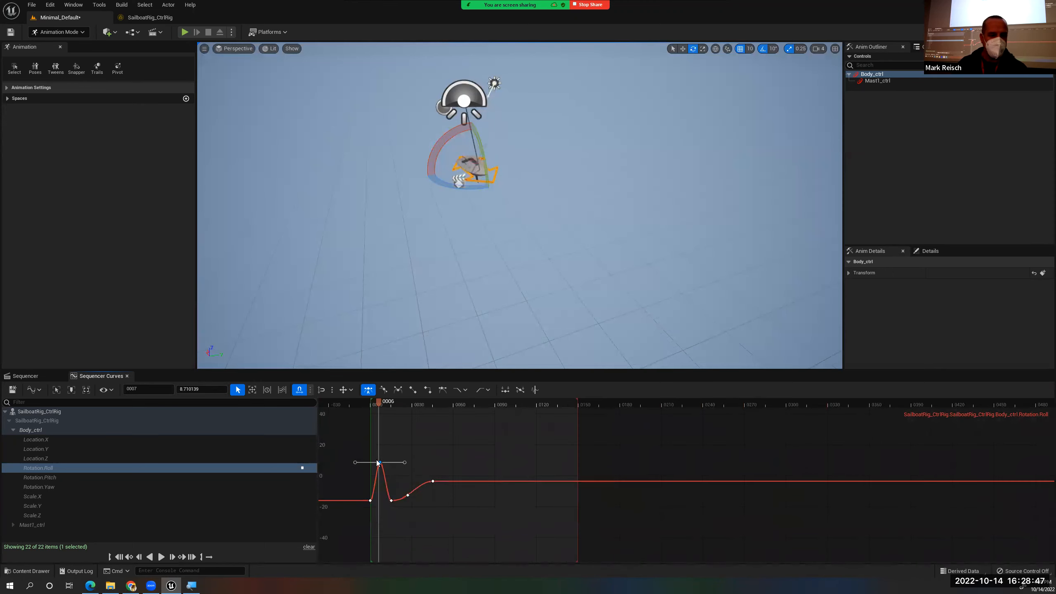
pyautogui.moveTo(377, 461); pyautogui.dragTo(379, 468)
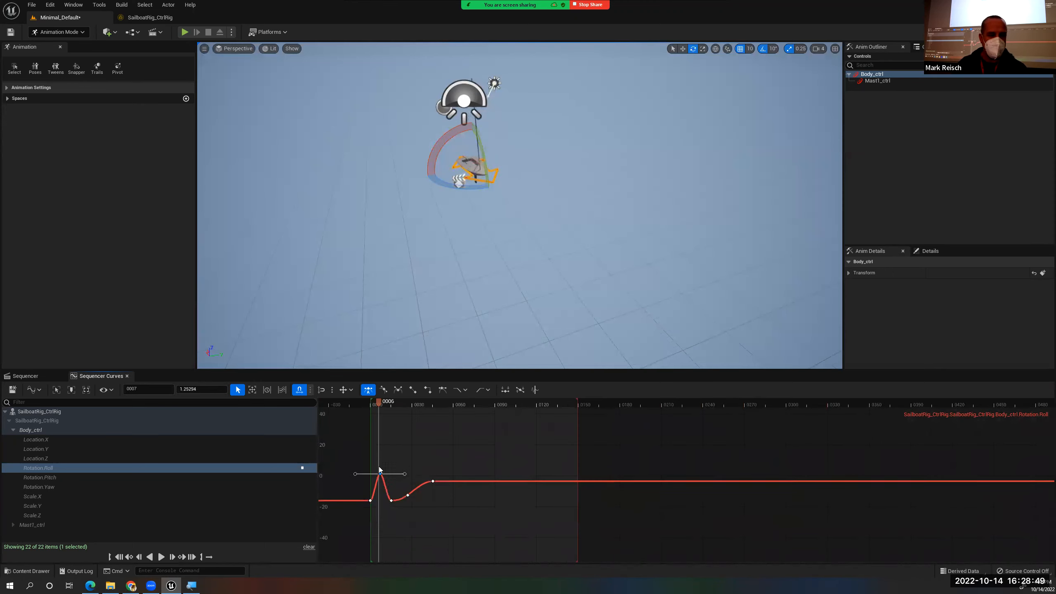
pyautogui.moveTo(381, 401); pyautogui.dragTo(403, 418)
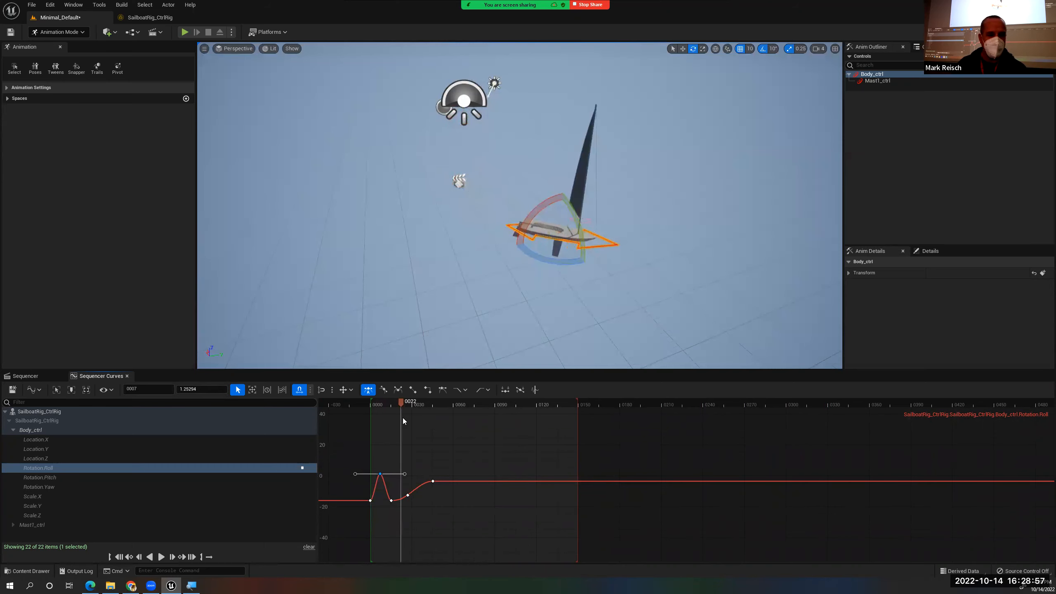
# Add a Rotation Roll key at frame 23, raise it to about 16.67, and scrub to frame 14 to preview the rocking
pyautogui.middleClick(401, 501)
pyautogui.moveTo(402, 502); pyautogui.dragTo(403, 450)
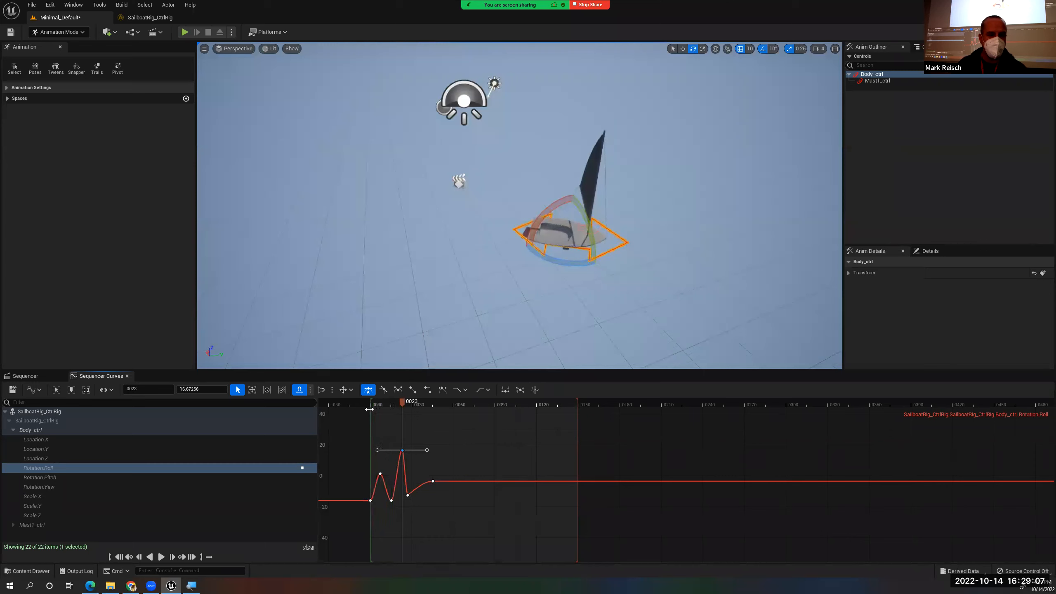
pyautogui.moveTo(379, 407)
pyautogui.mouseDown()
pyautogui.moveTo(398, 409)
pyautogui.moveTo(369, 418)
pyautogui.moveTo(389, 420)
pyautogui.mouseUp()
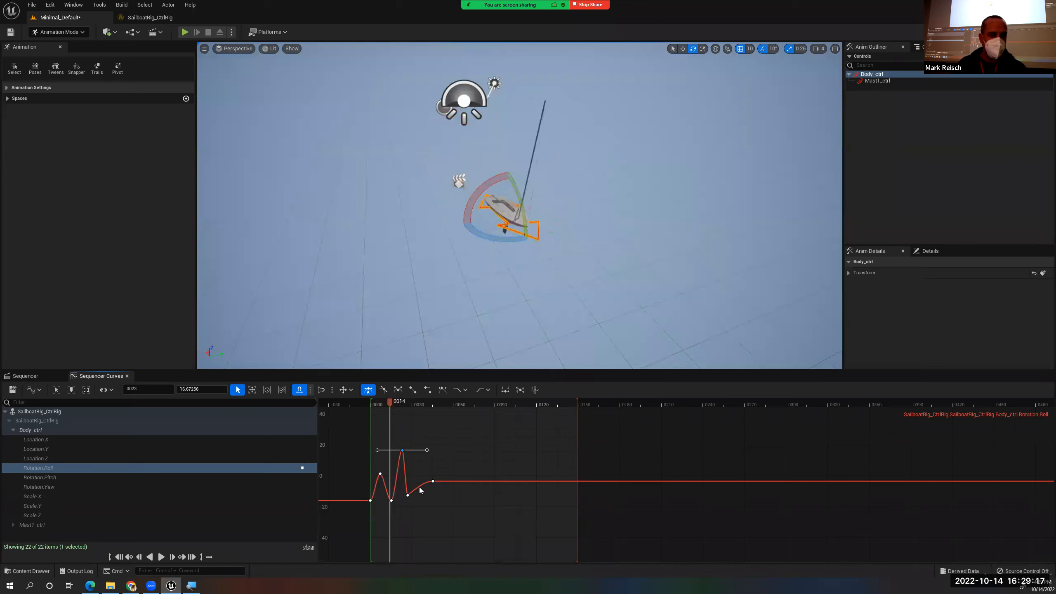
# Add a Rotation Roll key at frame 34, raise it to about 2.02, and scrub back to frame 11 to check the motion
pyautogui.moveTo(392, 404); pyautogui.dragTo(417, 408)
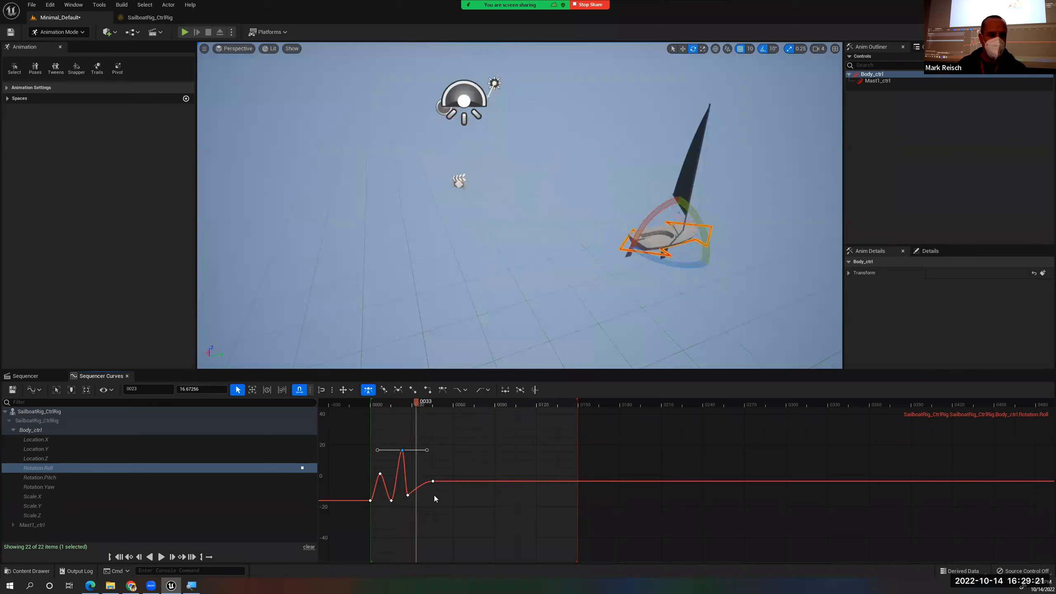
pyautogui.middleClick(418, 487)
pyautogui.moveTo(418, 487)
pyautogui.mouseDown()
pyautogui.moveTo(418, 463)
pyautogui.moveTo(418, 473)
pyautogui.mouseUp()
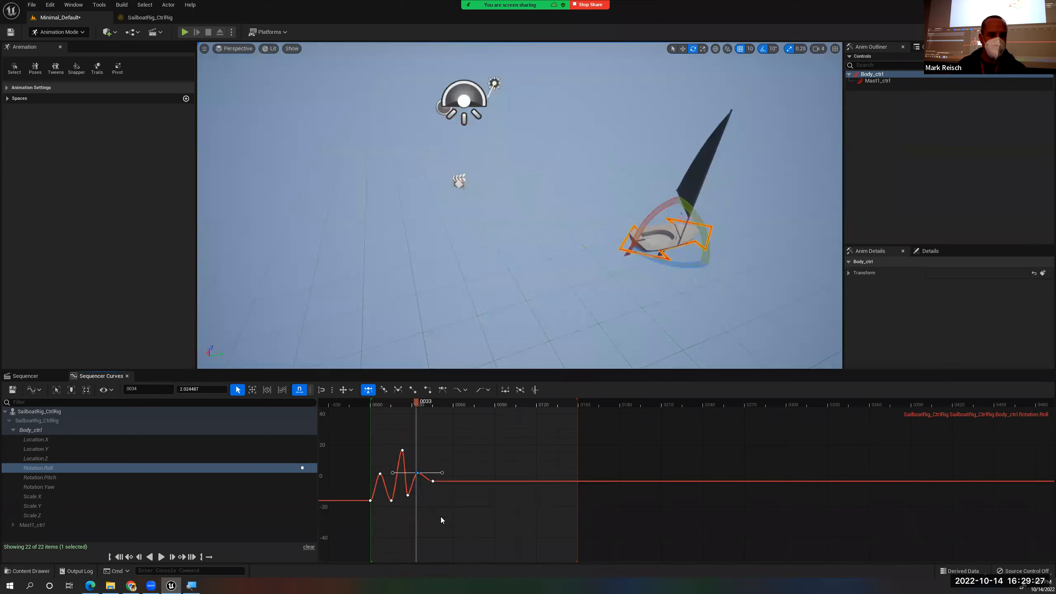
pyautogui.moveTo(396, 405)
pyautogui.mouseDown()
pyautogui.moveTo(429, 407)
pyautogui.moveTo(398, 409)
pyautogui.moveTo(447, 422)
pyautogui.moveTo(386, 420)
pyautogui.mouseUp()
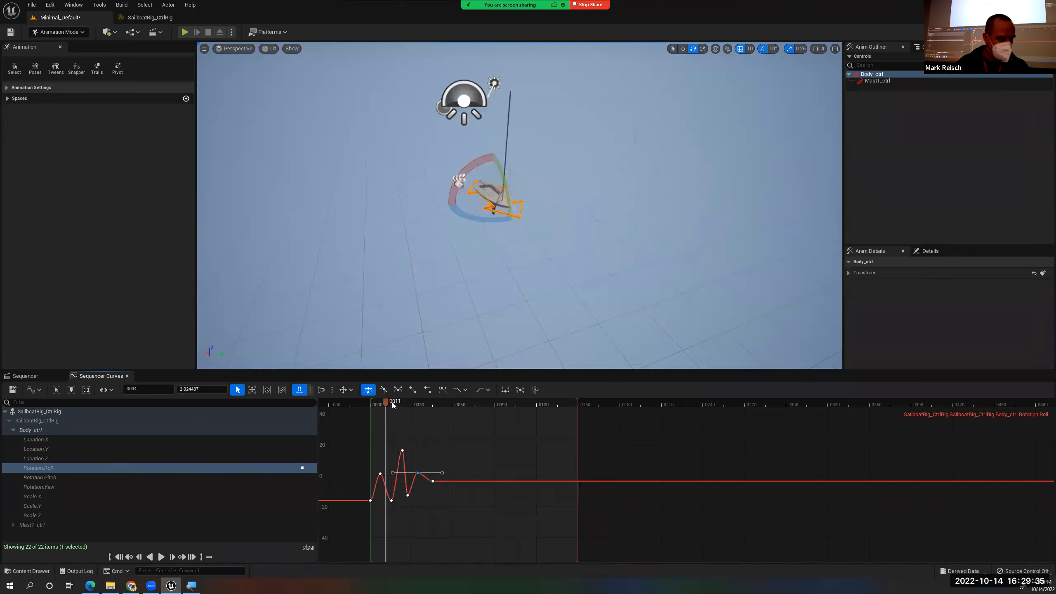
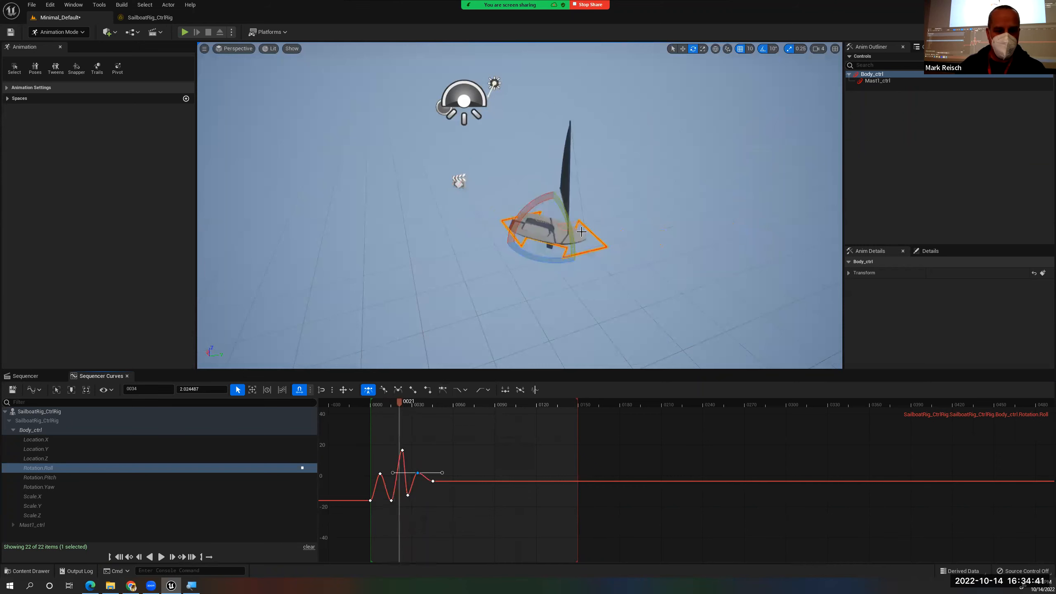
# Cycle the rotation gizmo between world and local coordinates, ending in local space, and examine its orientation on the boat's body control
pyautogui.moveTo(611, 247); pyautogui.dragTo(609, 220)
pyautogui.moveTo(610, 220); pyautogui.dragTo(529, 126, button='right')
pyautogui.moveTo(523, 188); pyautogui.dragTo(497, 231, button='right')
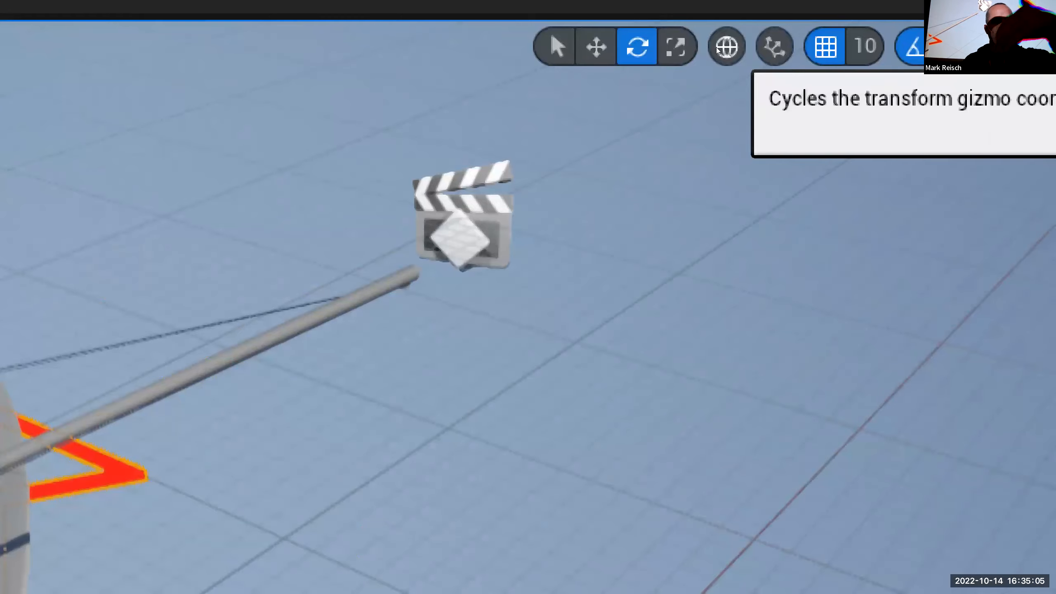
pyautogui.click(717, 49)
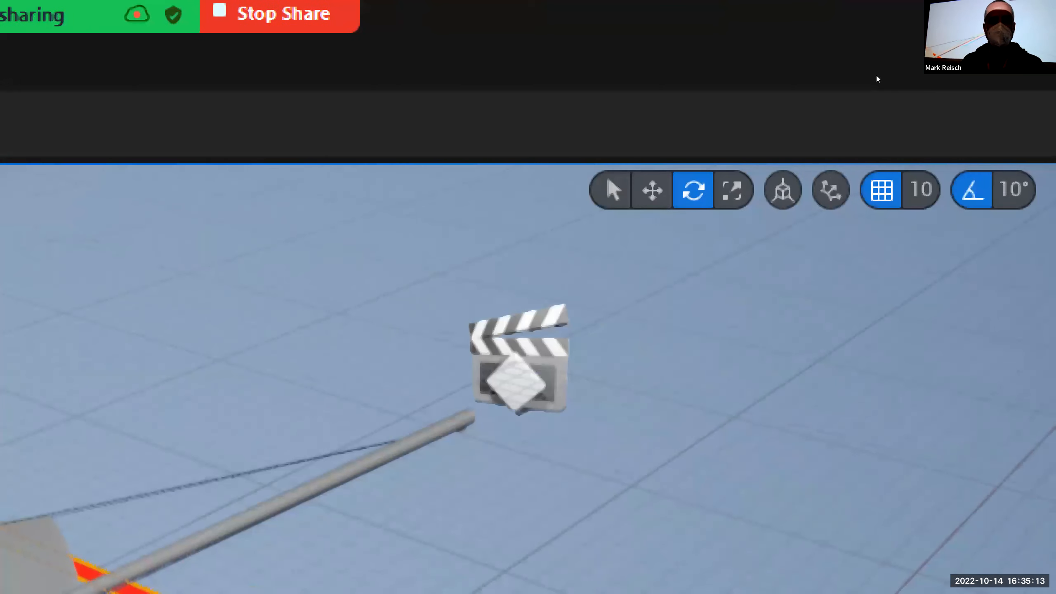
pyautogui.click(783, 190)
pyautogui.click(783, 190)
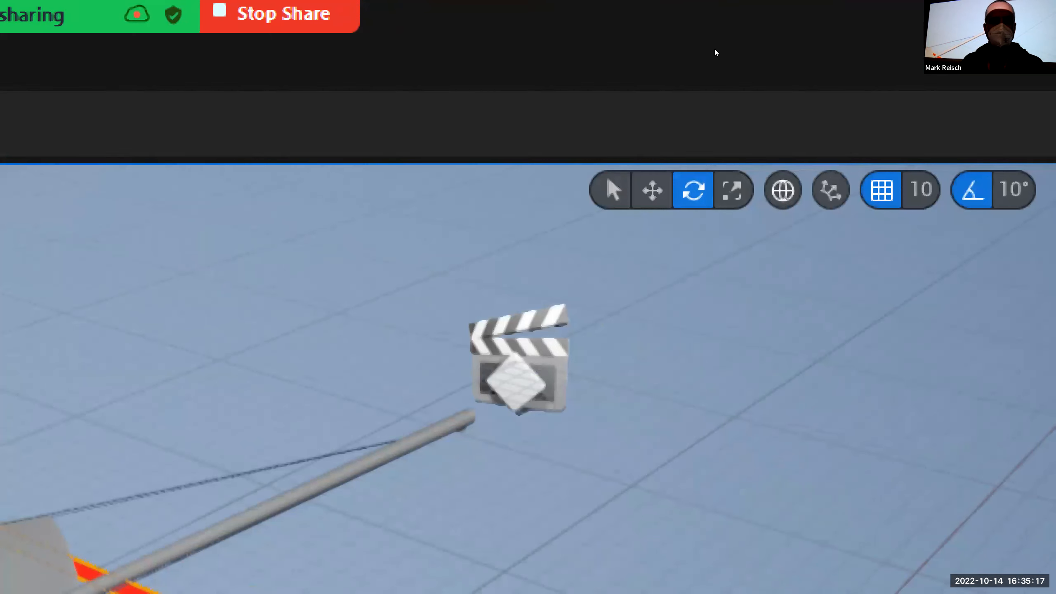
pyautogui.click(783, 190)
pyautogui.click(783, 190)
pyautogui.click(783, 191)
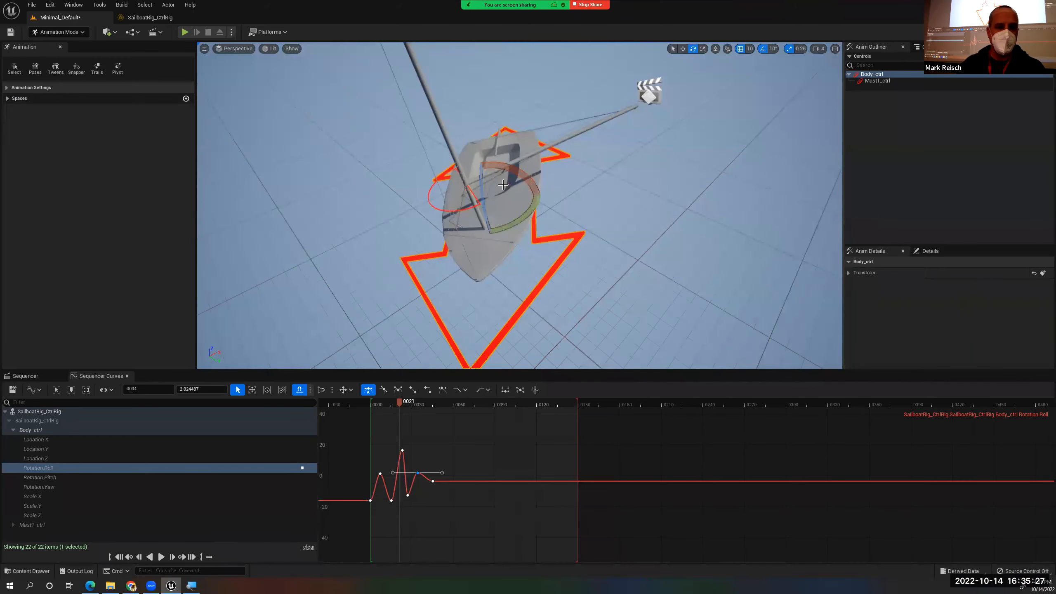
pyautogui.keyDown('alt'); pyautogui.moveTo(499, 197); pyautogui.dragTo(540, 195); pyautogui.keyUp('alt')
pyautogui.keyDown('alt'); pyautogui.moveTo(509, 227); pyautogui.dragTo(607, 196); pyautogui.keyUp('alt')
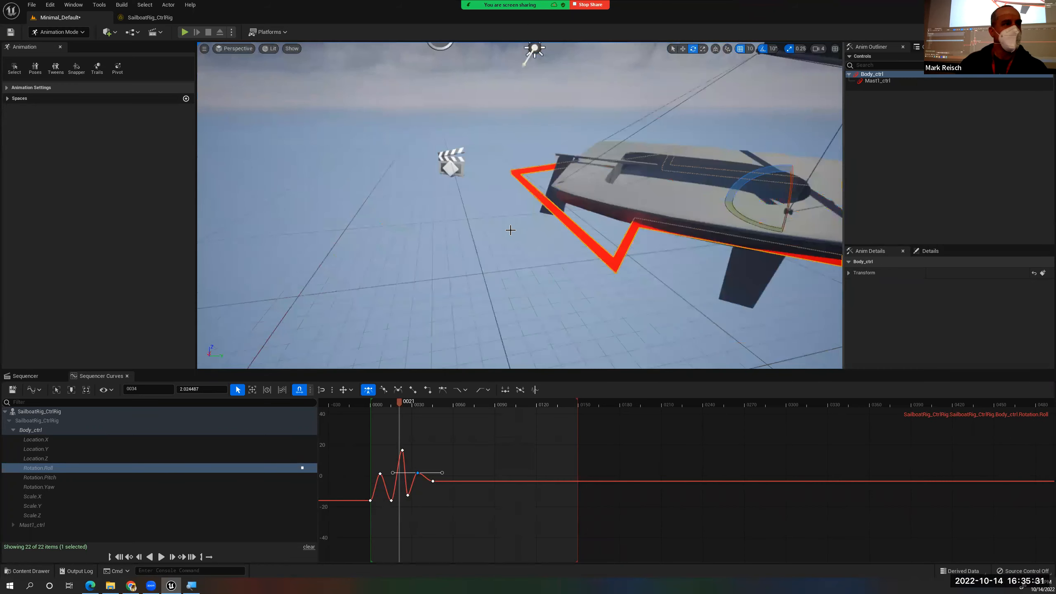
pyautogui.scroll(-2, 516, 220)
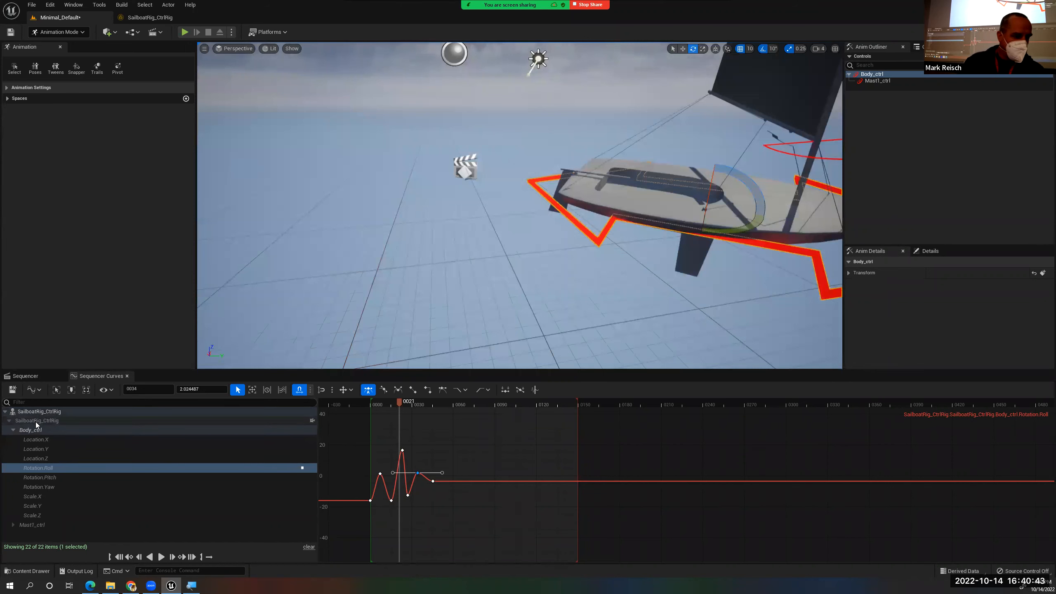
# Collapse the SailboatRig_CtrlRig curve list, return to the Sequencer, and create a new cine camera in the sequence
pyautogui.click(5, 411)
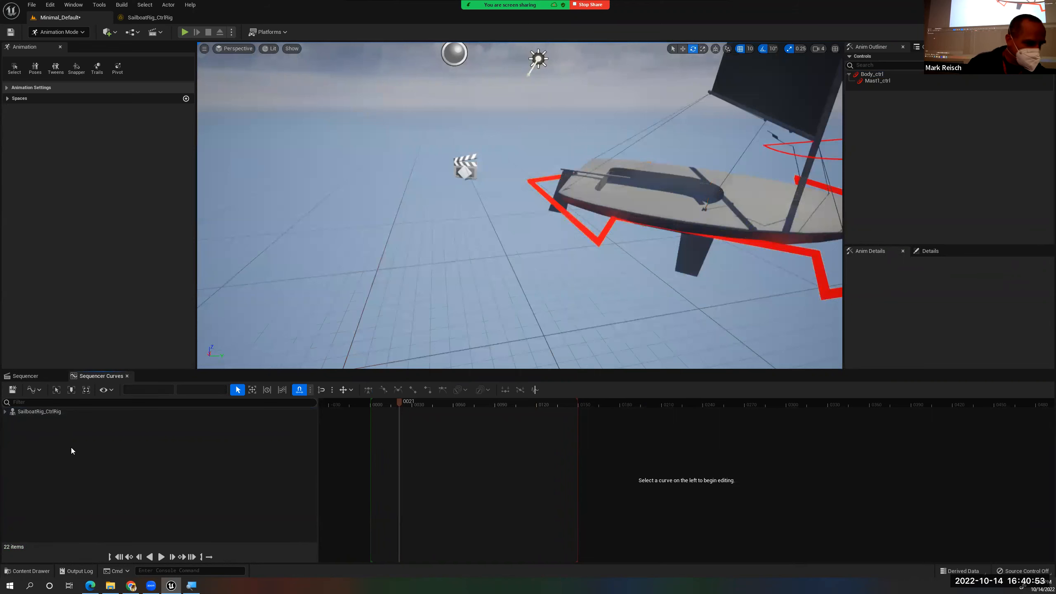
pyautogui.click(39, 378)
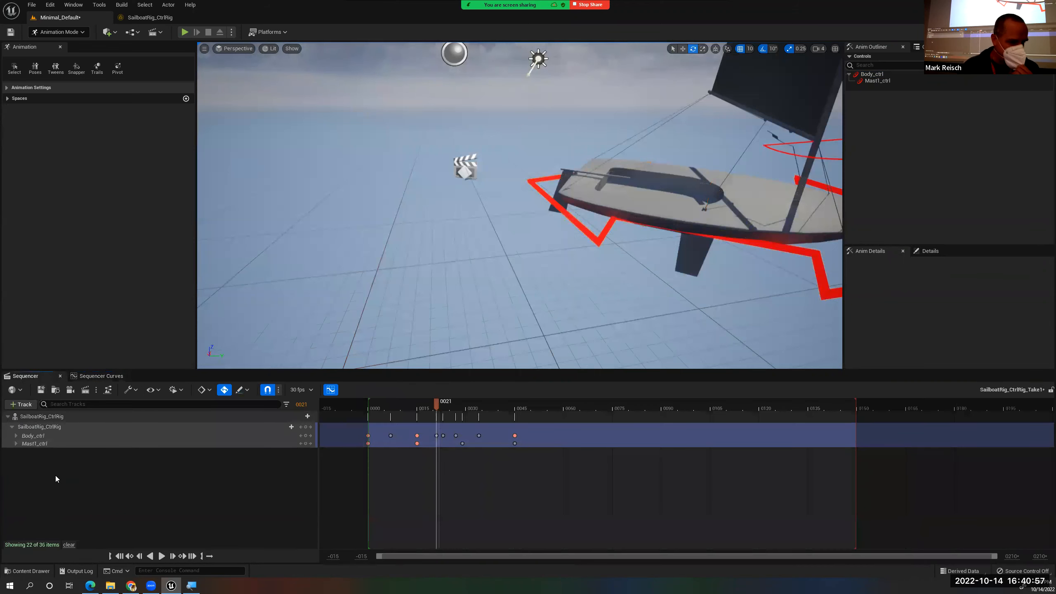
pyautogui.click(70, 391)
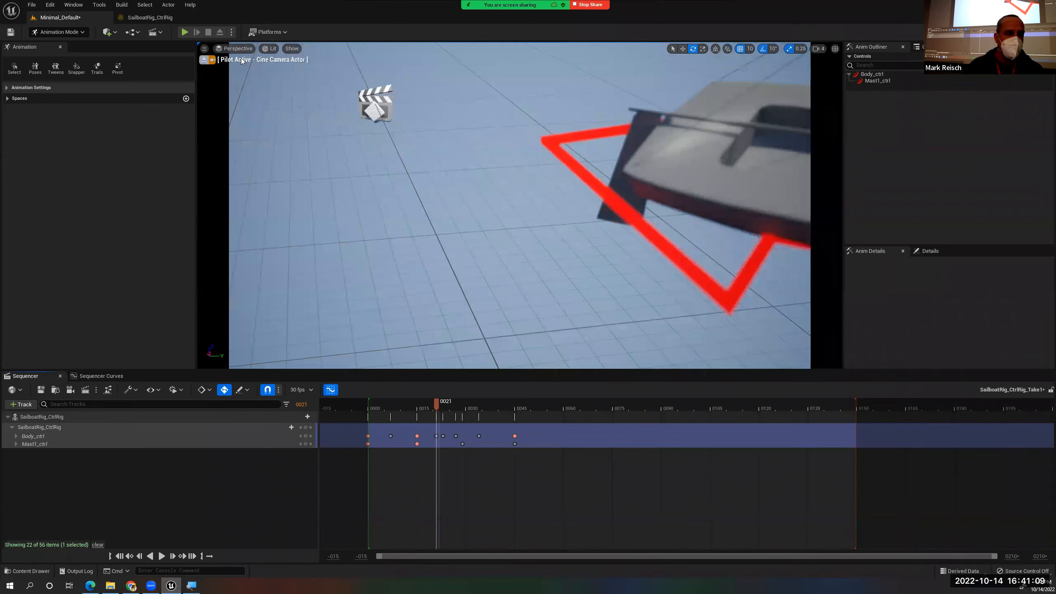
# Position the piloted cine camera to view the sailboat near the horizon, and adjust its framing at frame 1
pyautogui.moveTo(455, 148); pyautogui.dragTo(433, 113, button='right')
pyautogui.moveTo(454, 147); pyautogui.dragTo(443, 148, button='right')
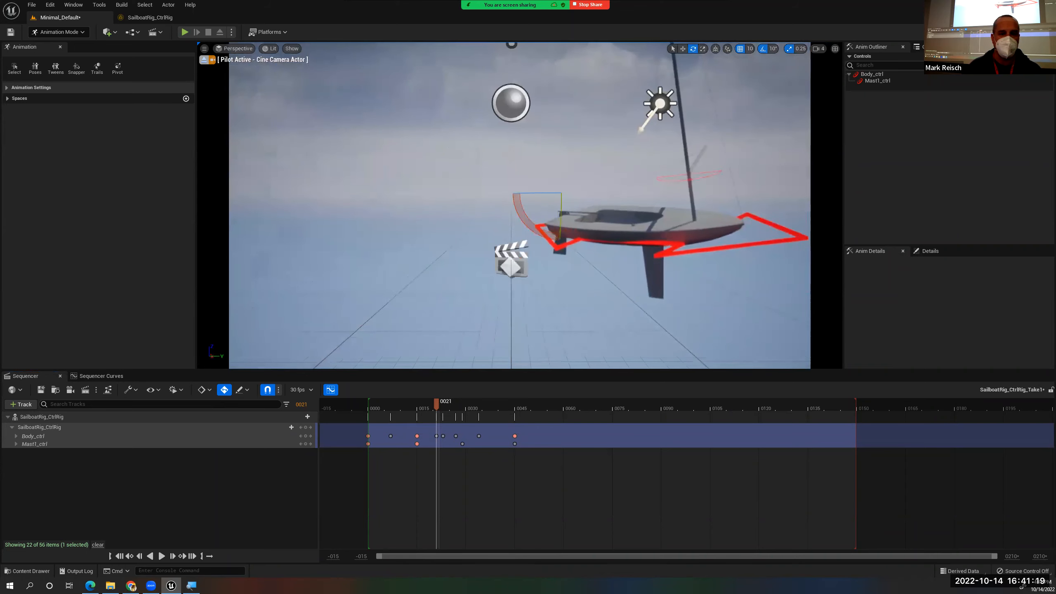
pyautogui.moveTo(416, 303); pyautogui.dragTo(415, 294, button='right')
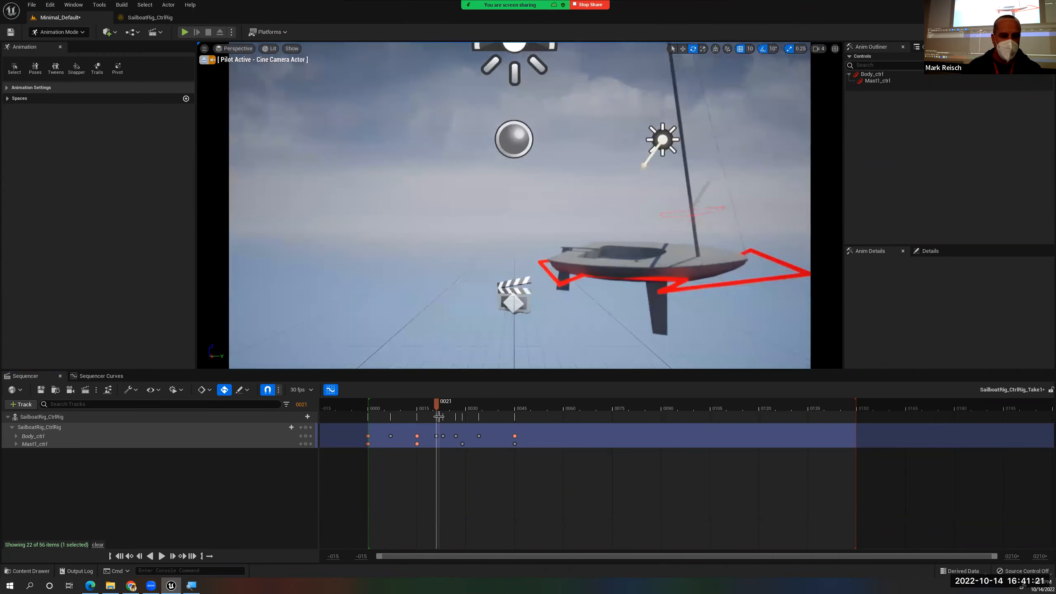
pyautogui.moveTo(439, 417); pyautogui.dragTo(371, 416)
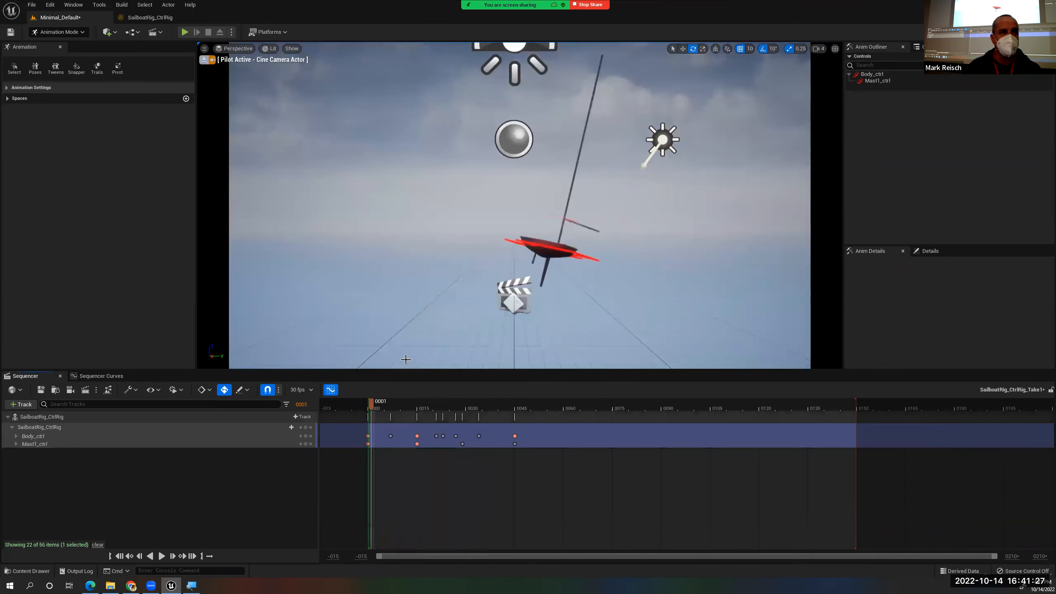
pyautogui.moveTo(443, 277); pyautogui.dragTo(488, 272, button='right')
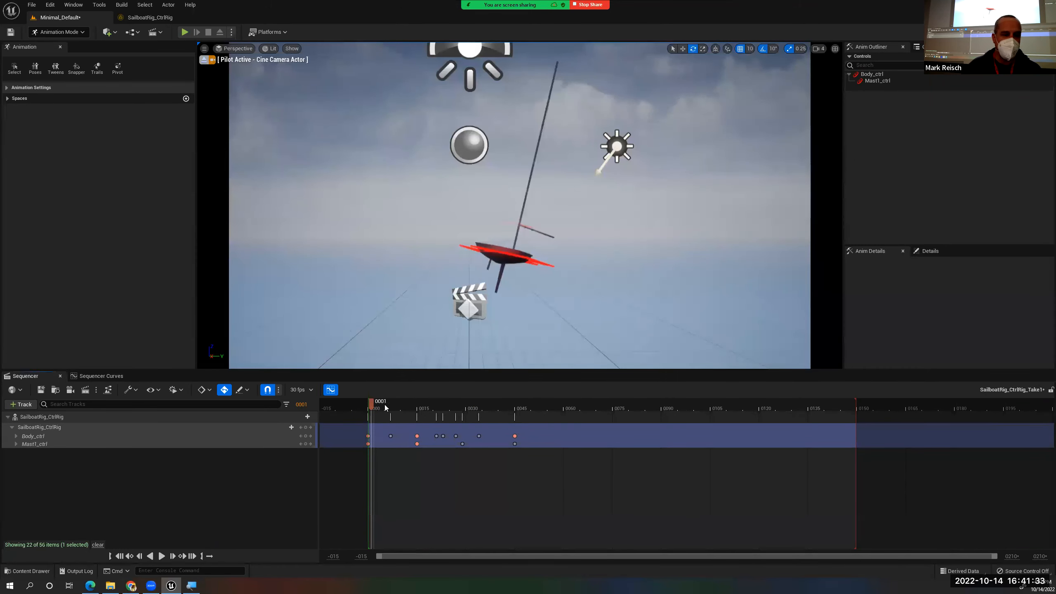
pyautogui.moveTo(384, 404)
pyautogui.mouseDown()
pyautogui.moveTo(481, 404)
pyautogui.moveTo(373, 401)
pyautogui.mouseUp()
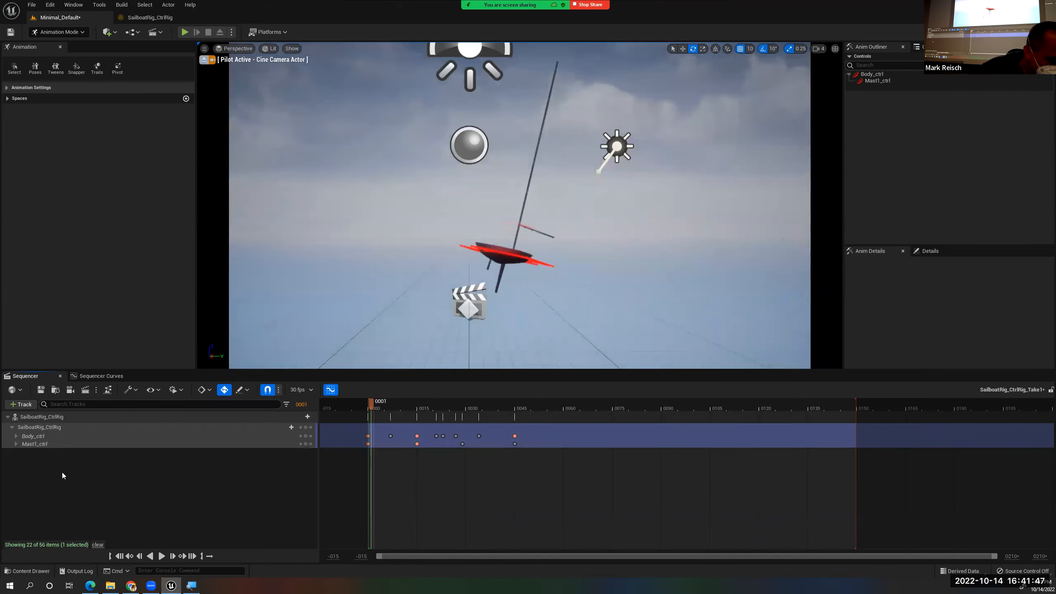
# Show the level's Outliner and try to add the Cine Camera Actor from it to the Sequencer track list
pyautogui.click(34, 405)
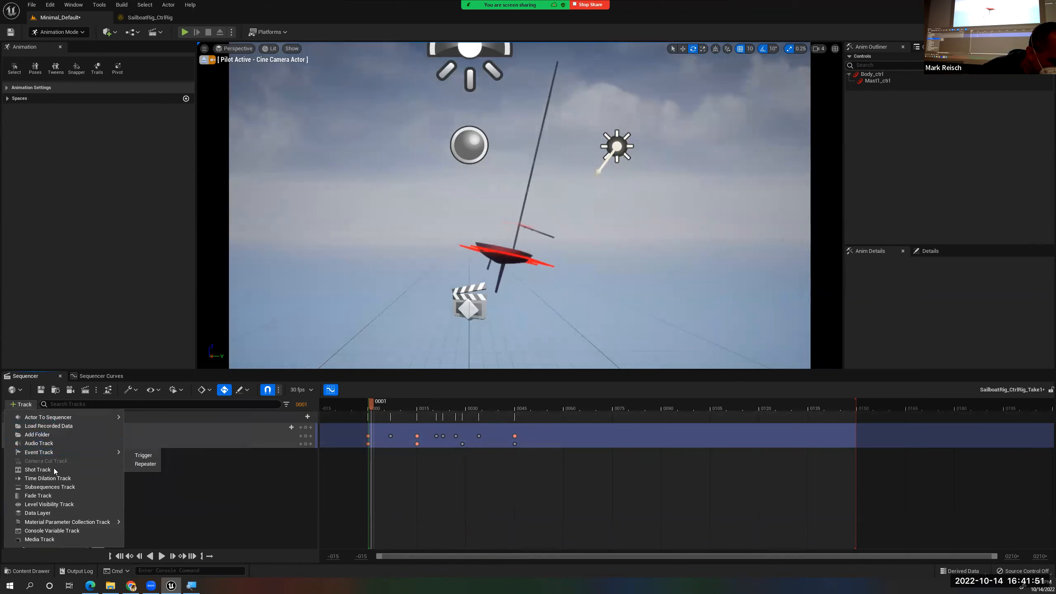
pyautogui.click(149, 485)
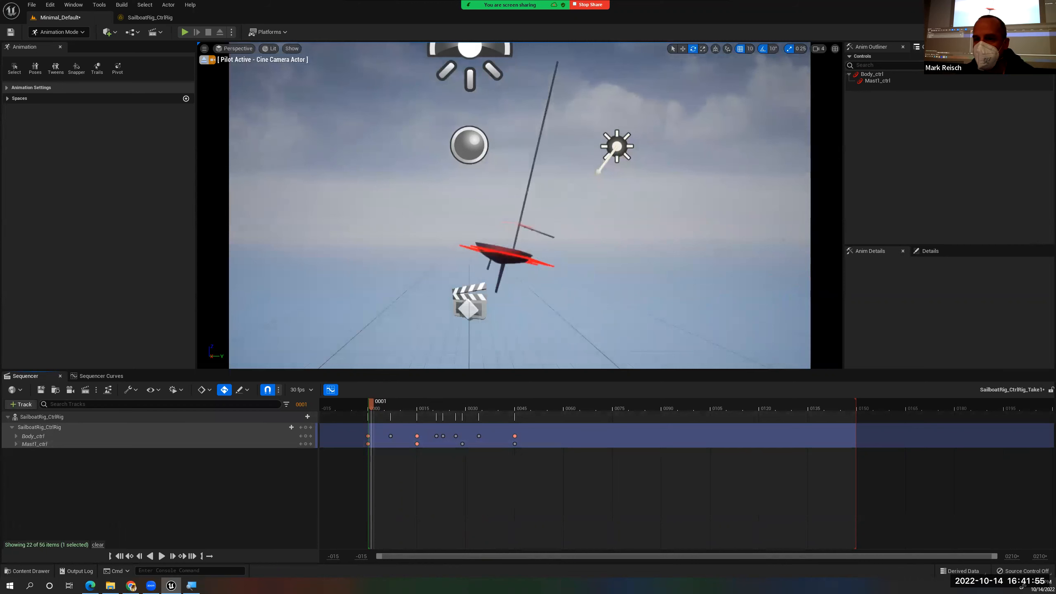
pyautogui.click(918, 47)
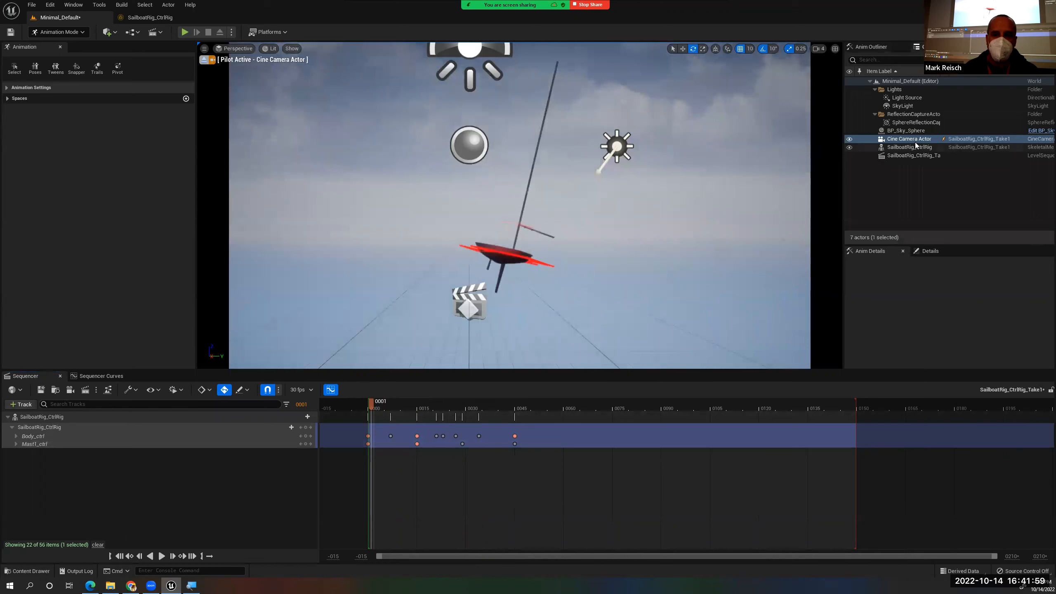
pyautogui.moveTo(918, 140); pyautogui.dragTo(168, 490)
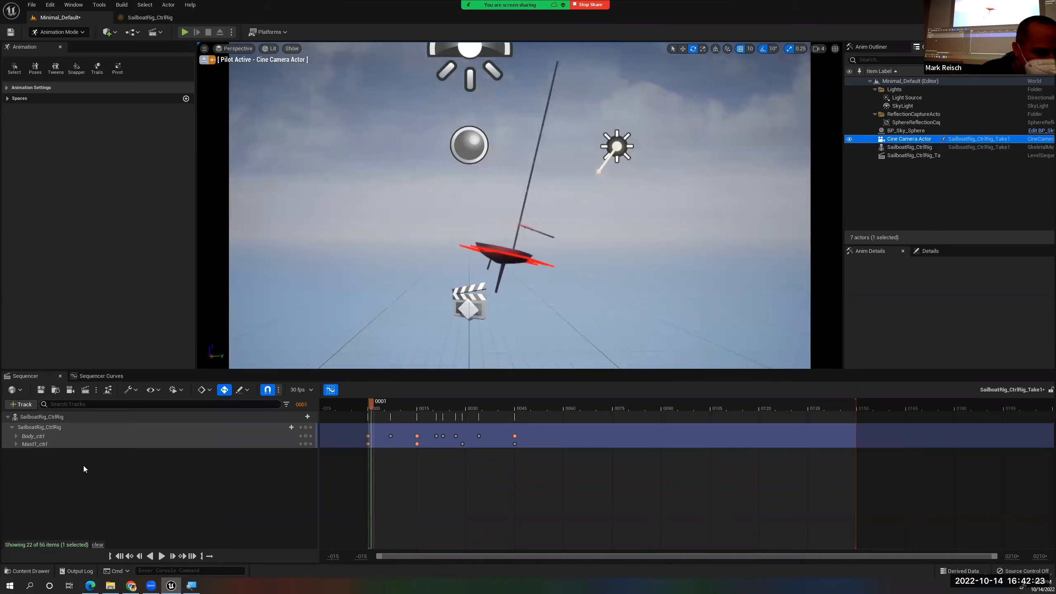
# Try to add the existing Cine Camera Actor as an actor track in the sequence
pyautogui.click(32, 406)
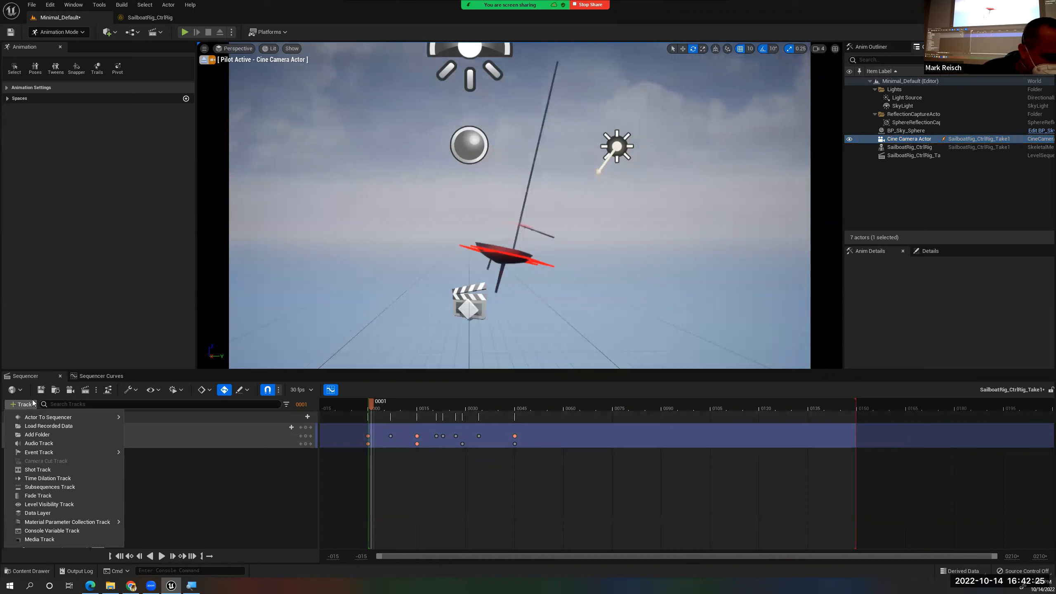
pyautogui.moveTo(47, 417)
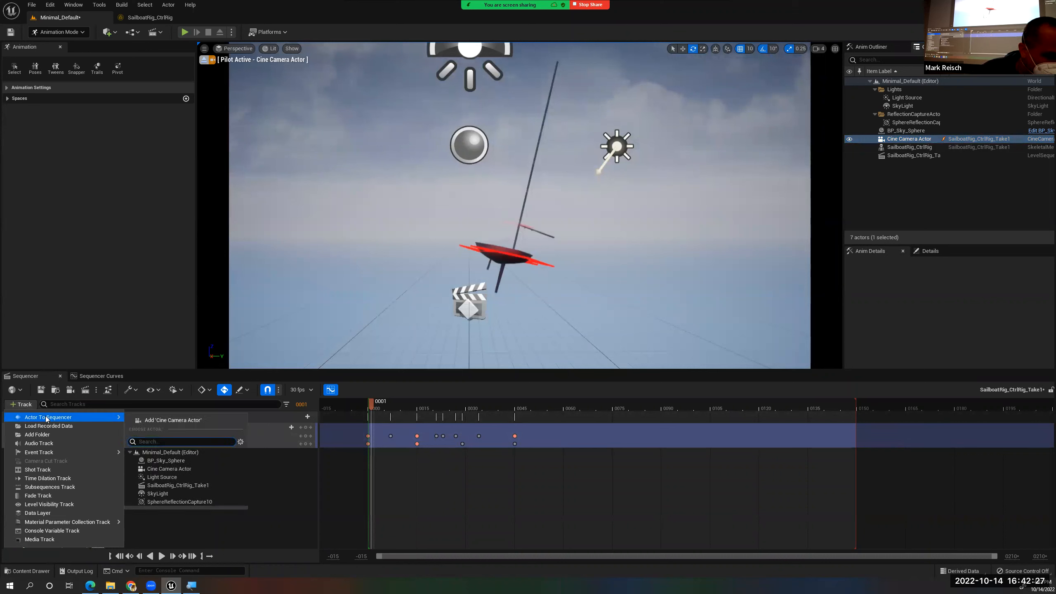
pyautogui.click(22, 406)
pyautogui.click(22, 405)
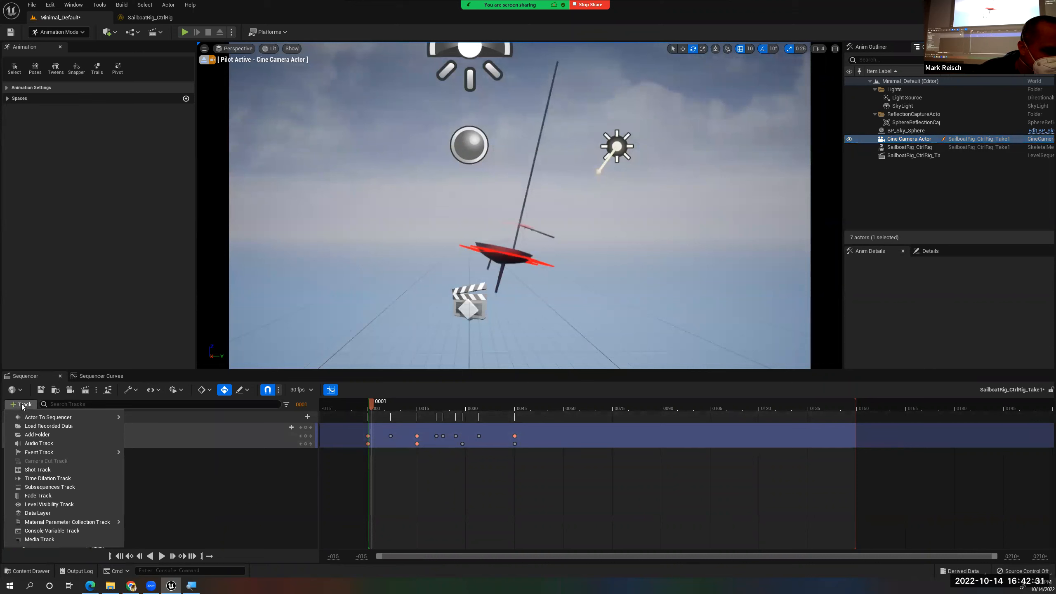
pyautogui.moveTo(24, 419)
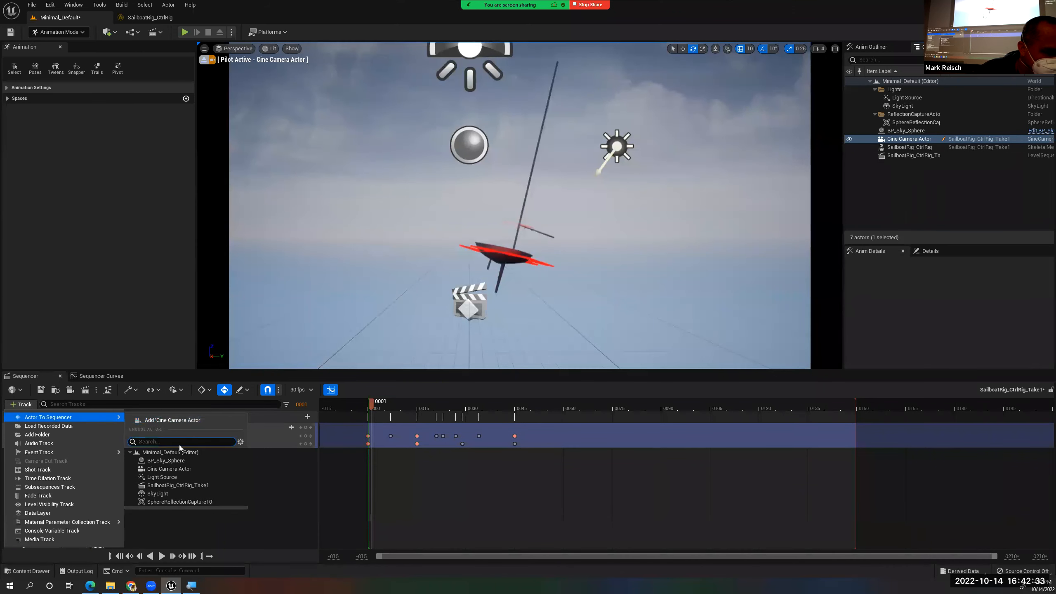
pyautogui.click(172, 470)
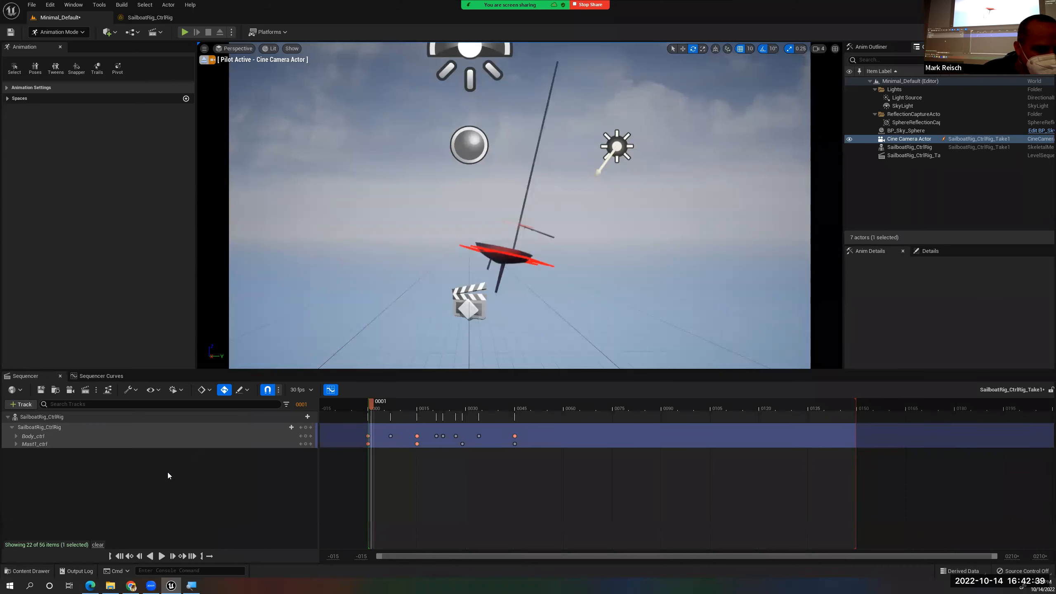
# Collapse the SailboatRig_CtrlRig track and select the Cine Camera Actor in the Outliner
pyautogui.click(7, 416)
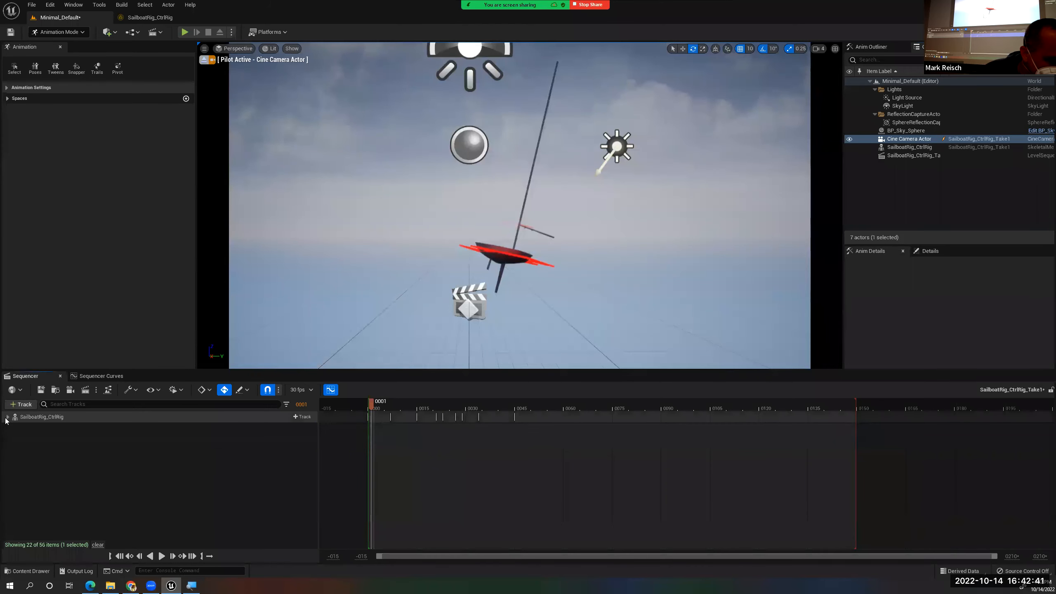
pyautogui.rightClick(53, 456)
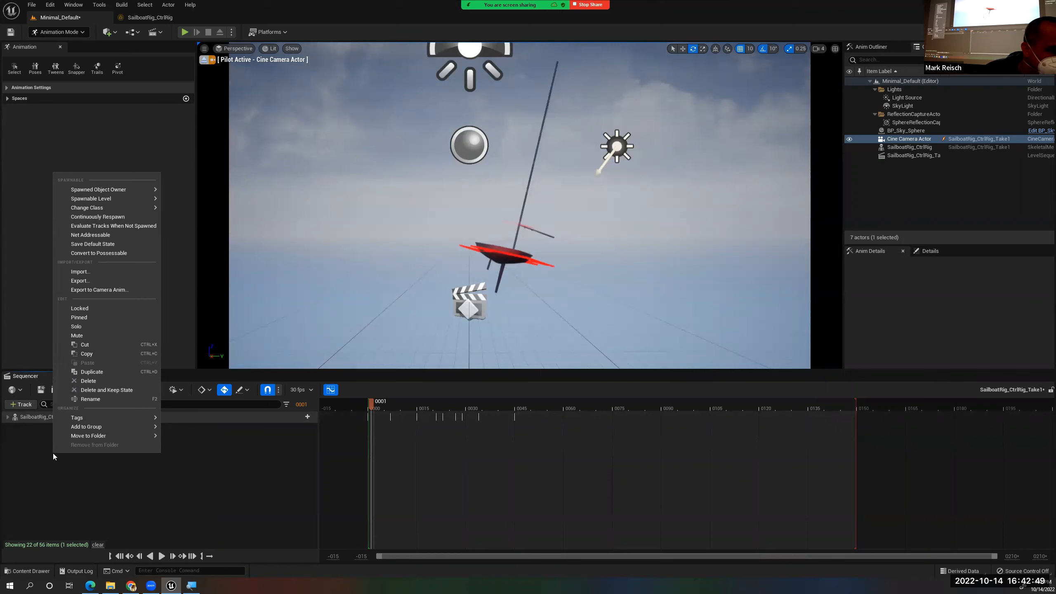
pyautogui.click(111, 478)
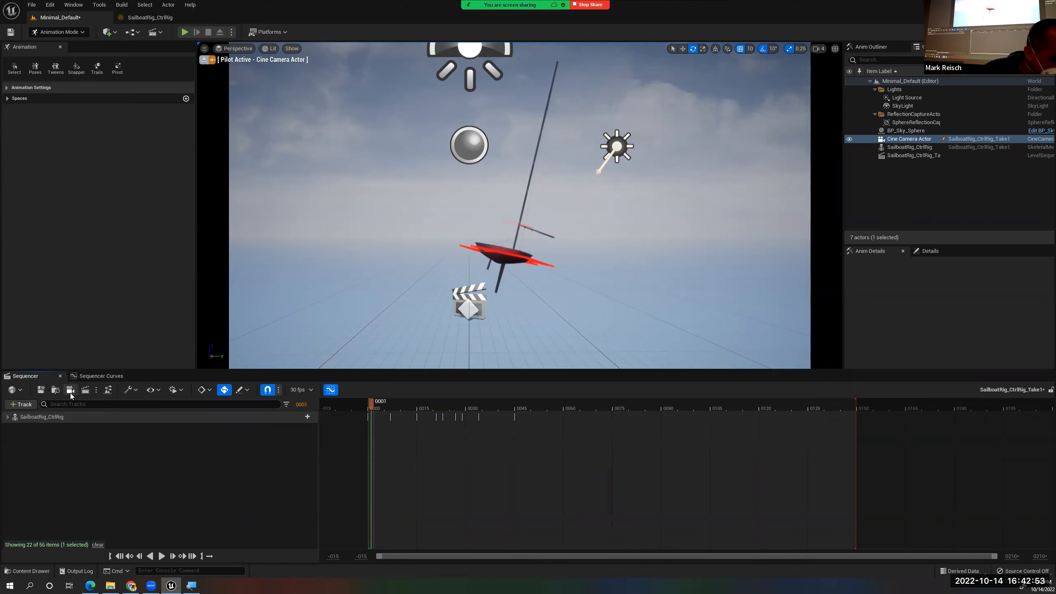
pyautogui.click(945, 140)
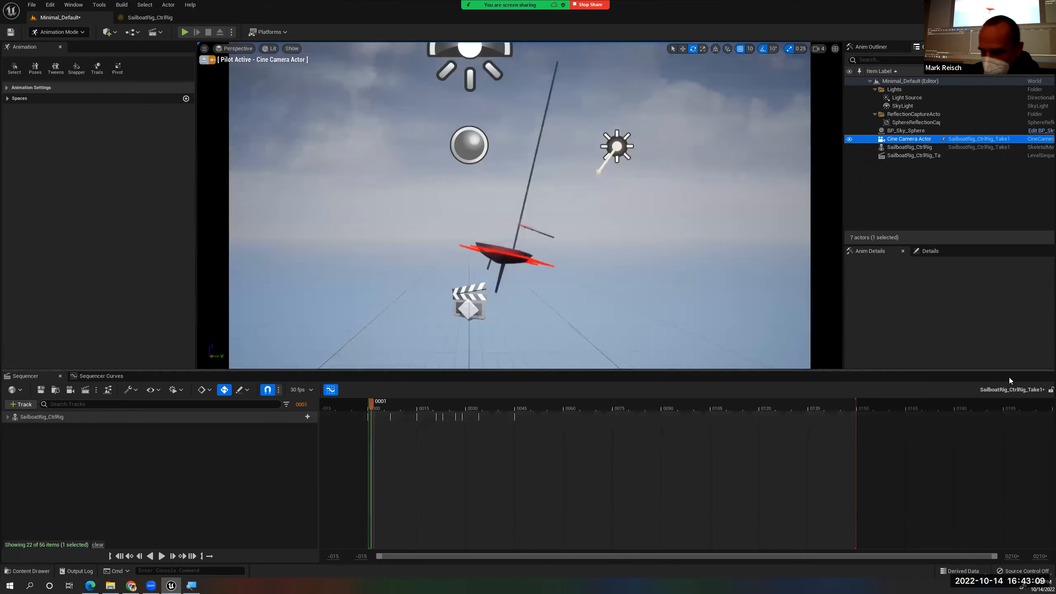
pyautogui.click(1020, 392)
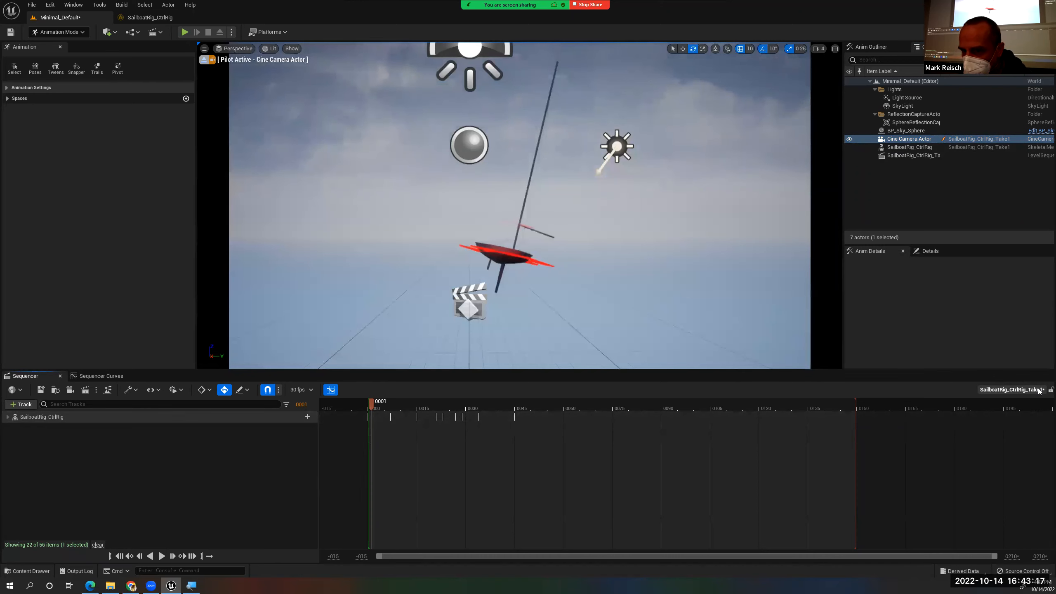
pyautogui.click(978, 139)
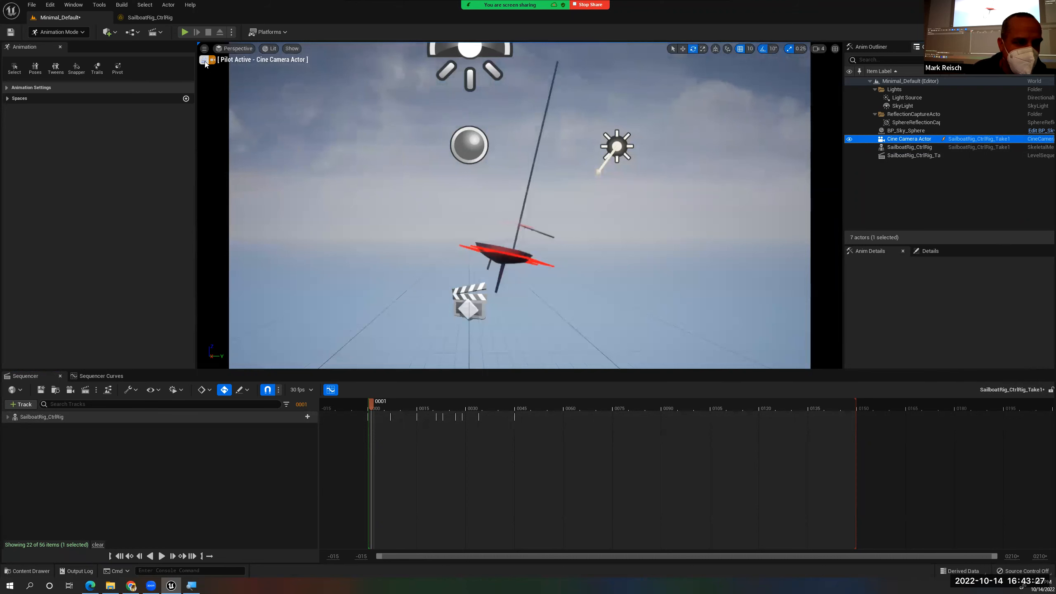
# Stop piloting the Cine Camera Actor and select the camera model in the level
pyautogui.click(205, 63)
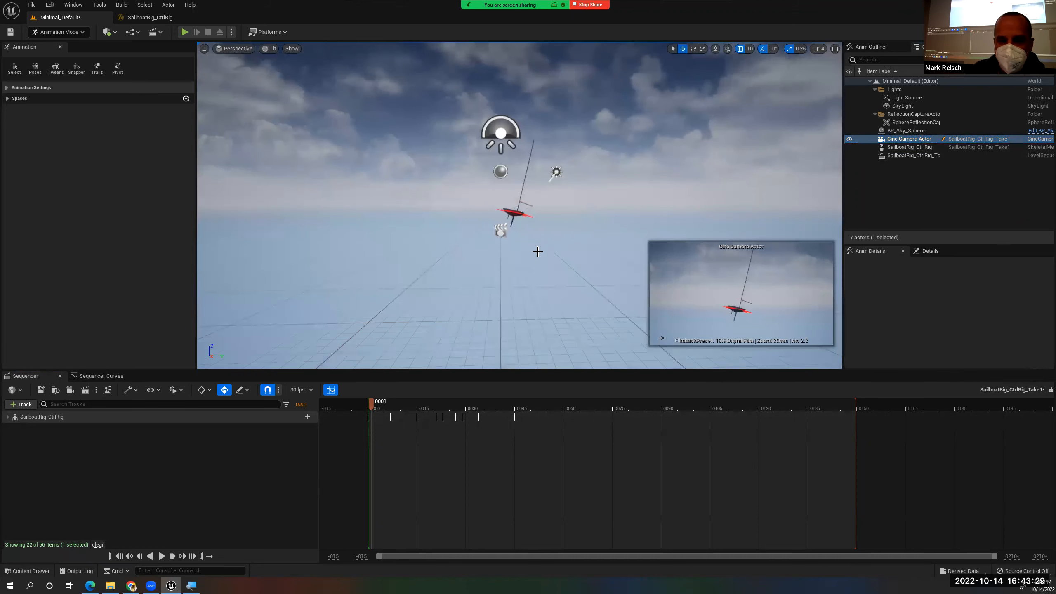
pyautogui.scroll(-4, 516, 231)
pyautogui.moveTo(517, 231); pyautogui.dragTo(557, 246, button='right')
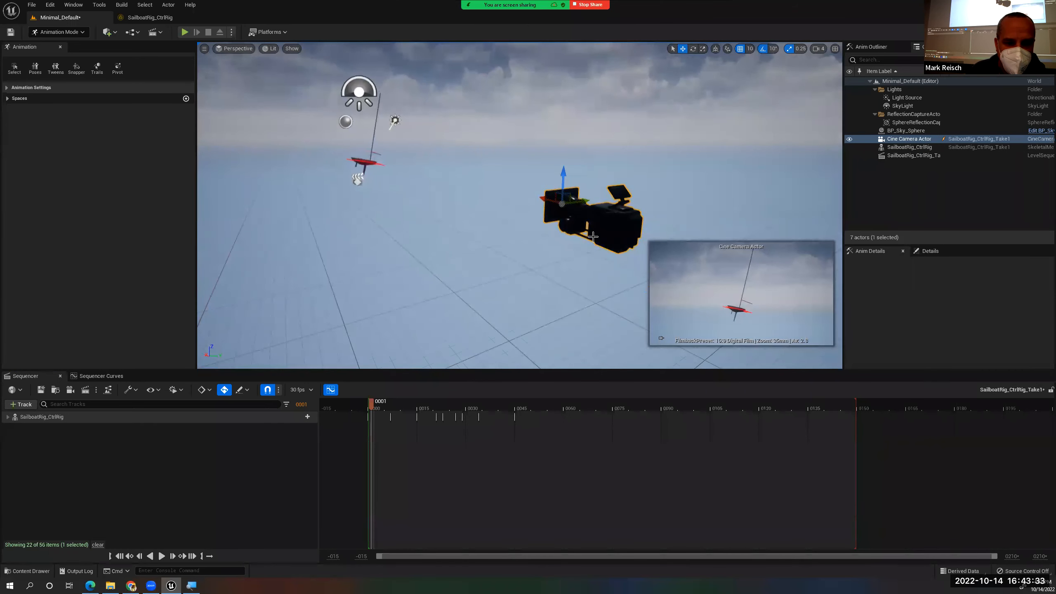
pyautogui.doubleClick(605, 224)
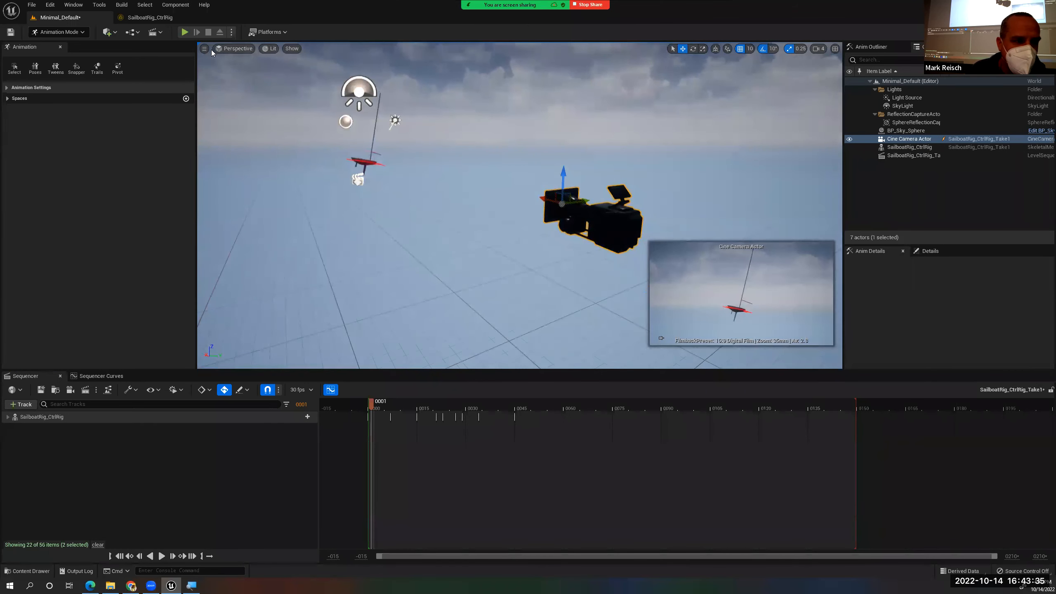
# Switch the viewport type to Cinematic Viewport and look through the Cine Camera Actor
pyautogui.click(231, 50)
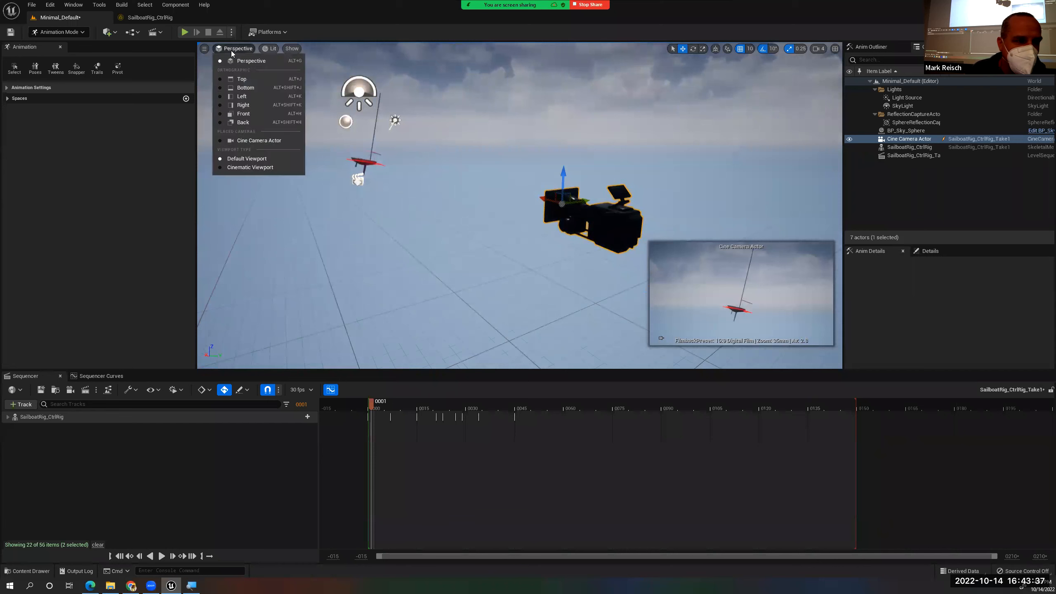
pyautogui.click(239, 168)
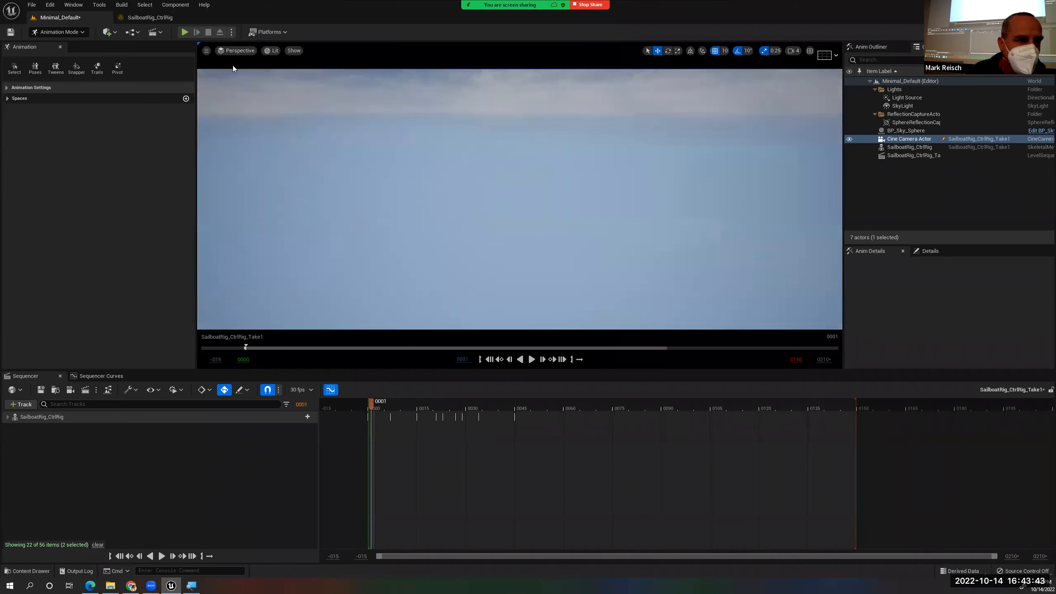
pyautogui.click(207, 51)
pyautogui.click(208, 53)
pyautogui.click(222, 51)
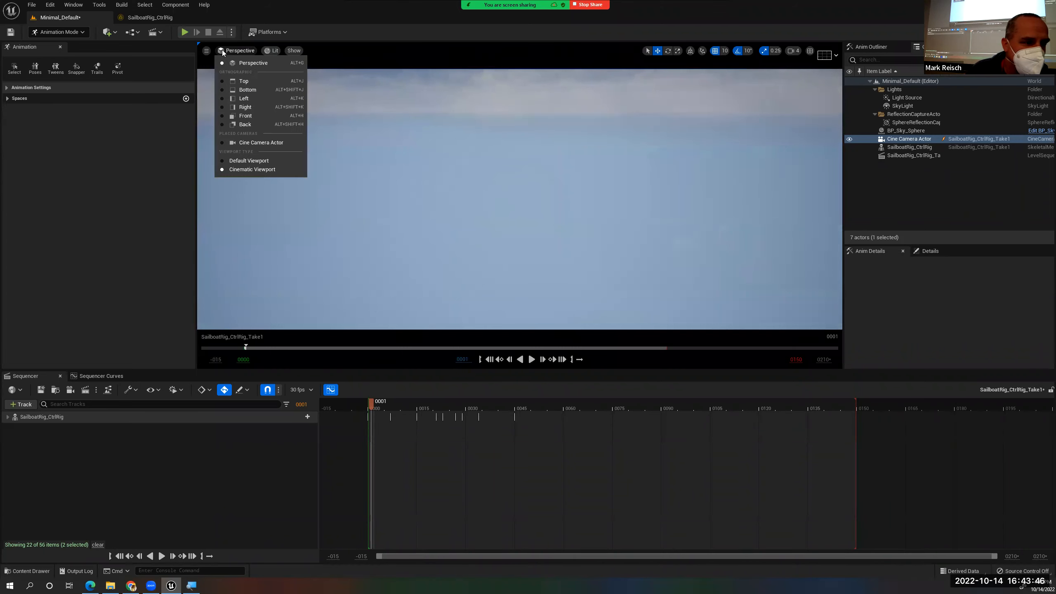
pyautogui.click(246, 142)
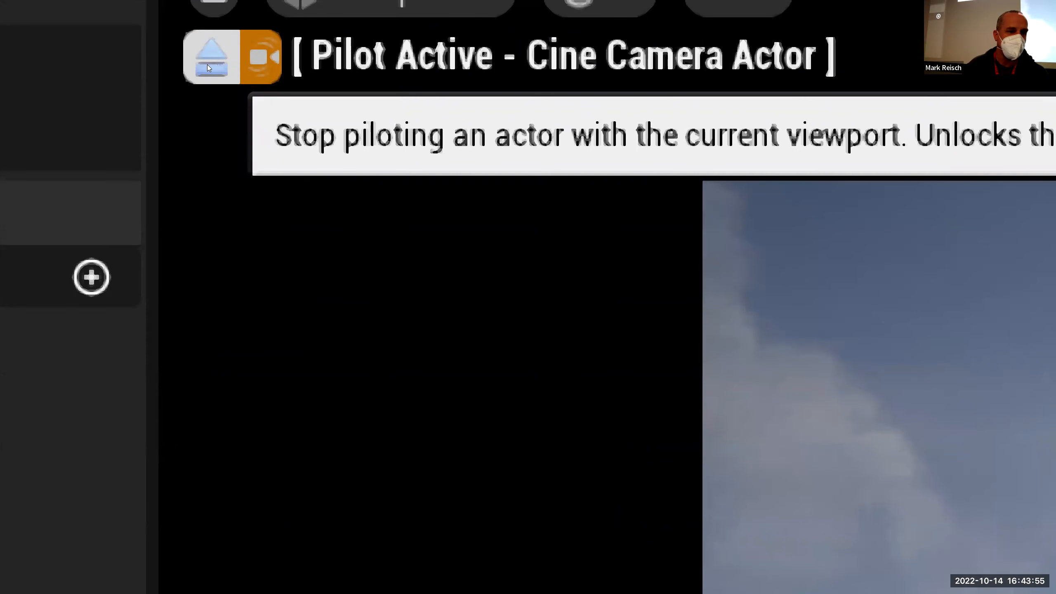
# Stop piloting the Cine Camera Actor and return the viewport type to Default Viewport
pyautogui.click(207, 65)
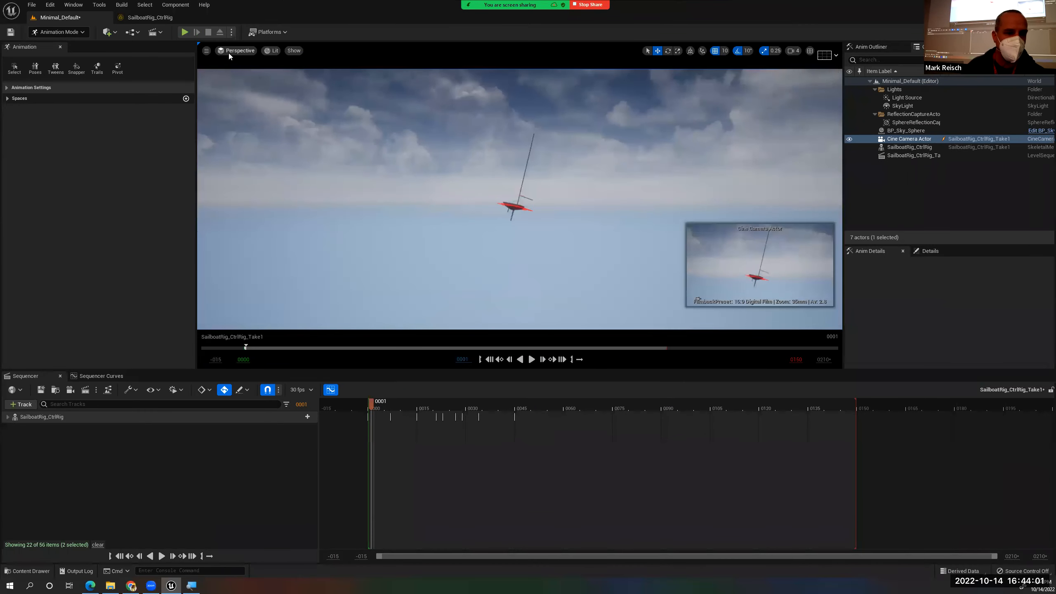
pyautogui.click(228, 53)
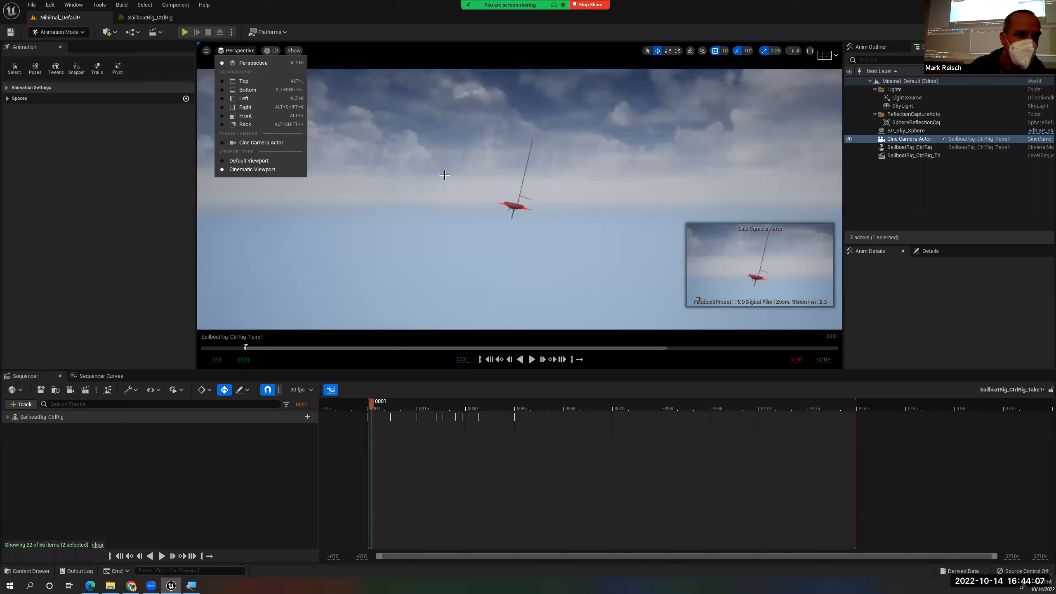
pyautogui.click(257, 160)
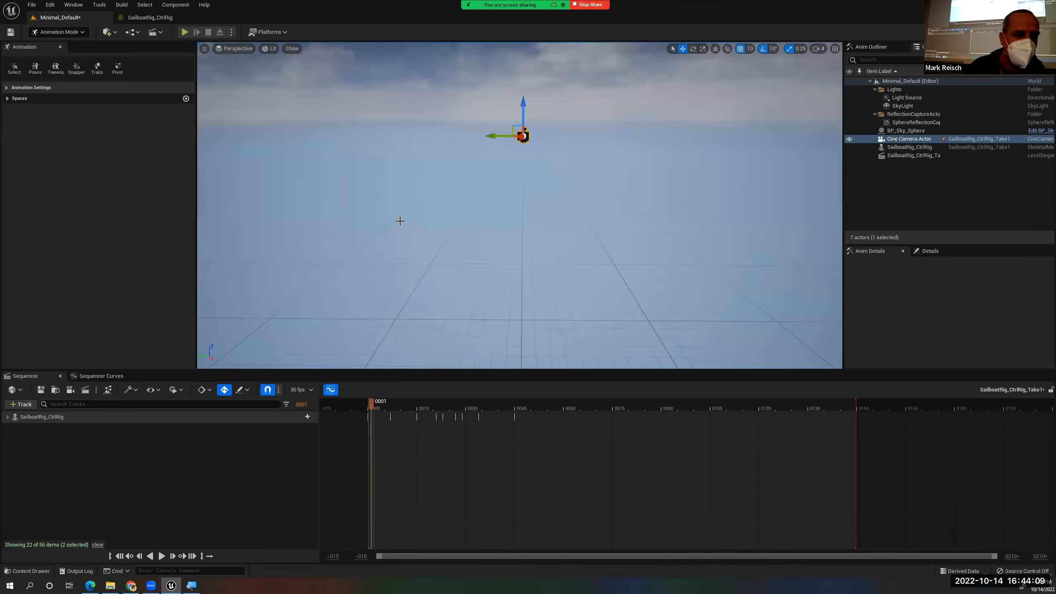
# View the cine camera and sailboat together from an elevated angle, with the Cine Camera Actor selected
pyautogui.scroll(5, 398, 184)
pyautogui.scroll(1, 398, 184)
pyautogui.scroll(-6, 405, 179)
pyautogui.keyDown('alt'); pyautogui.moveTo(471, 195); pyautogui.dragTo(574, 217); pyautogui.keyUp('alt')
pyautogui.click(468, 160)
pyautogui.click(476, 156)
pyautogui.keyDown('alt'); pyautogui.moveTo(467, 236); pyautogui.dragTo(453, 268); pyautogui.keyUp('alt')
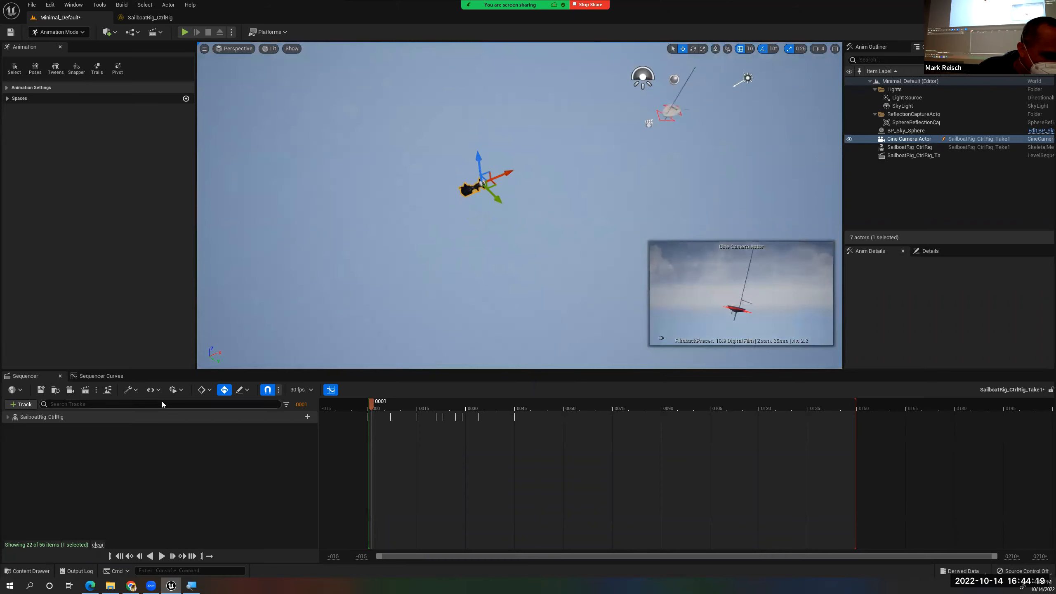
# Save all modified files of the project, including the level and the sequence
pyautogui.click(96, 391)
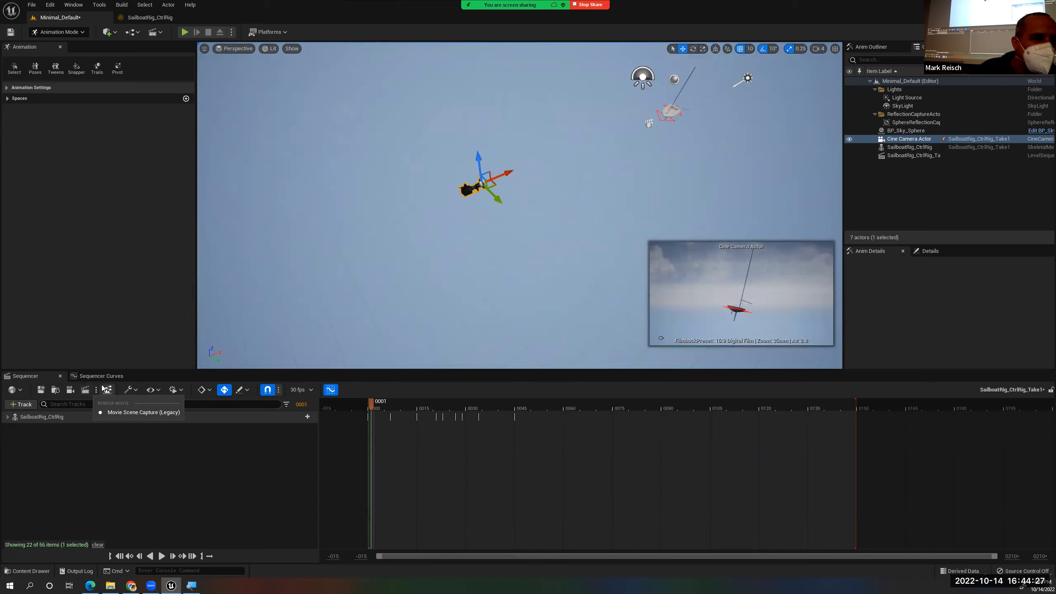
pyautogui.click(31, 5)
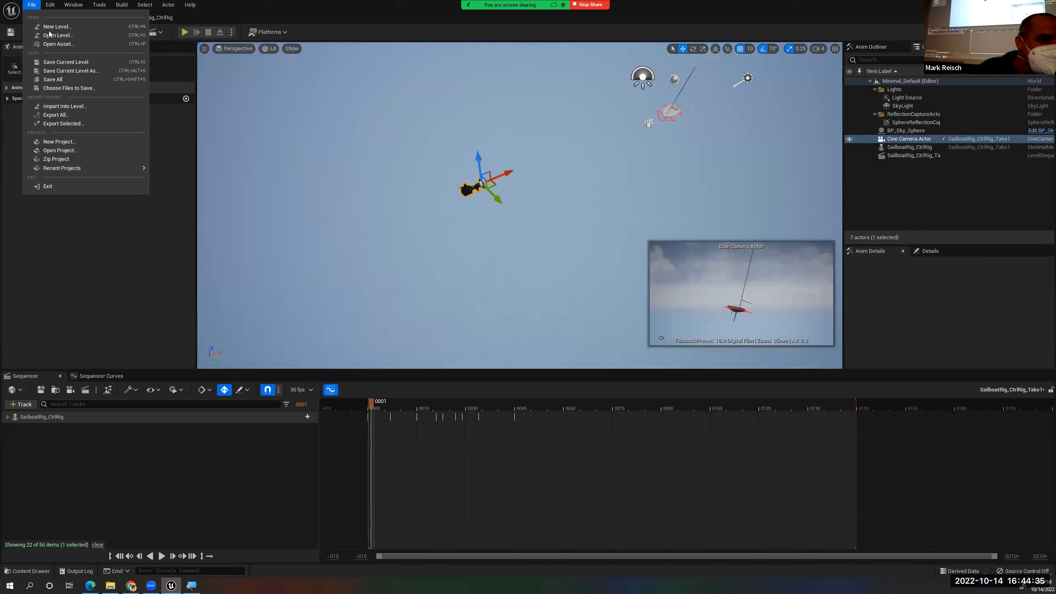
pyautogui.click(69, 80)
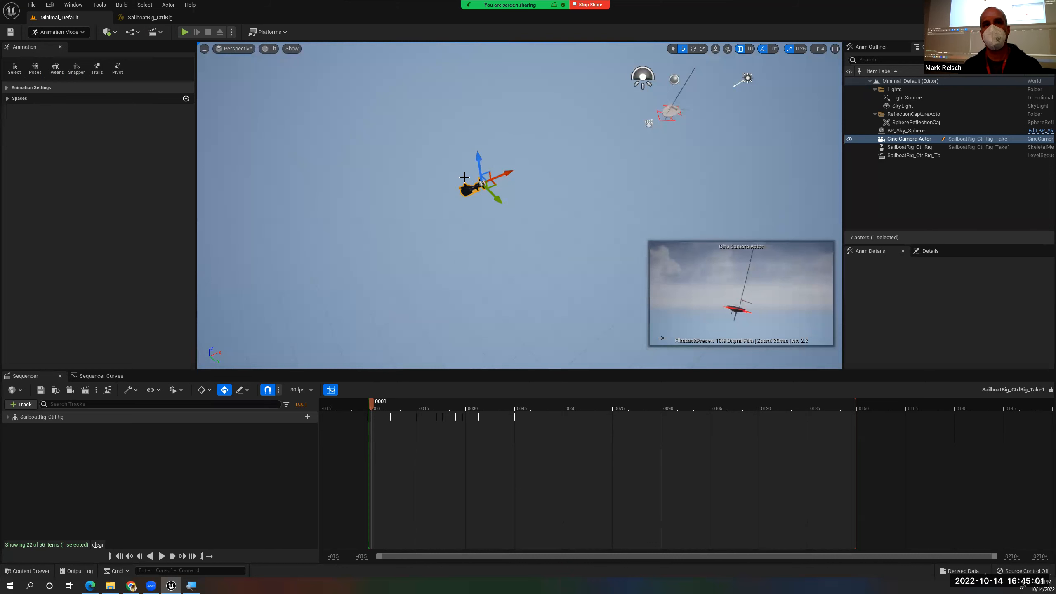
# Select the sailboat's Body_ctrl control in the level
pyautogui.click(658, 113)
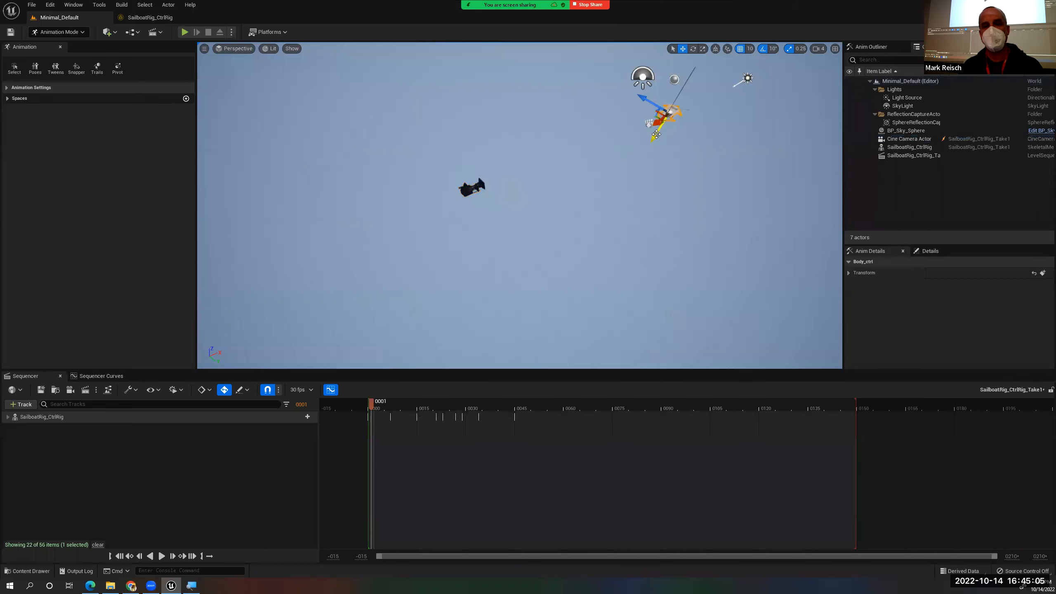
# Cycle the Body_ctrl gizmo through its translate, rotate and scale modes
pyautogui.press('e')
pyautogui.press('r')
pyautogui.press('e')
pyautogui.press('w')
pyautogui.press('e')
pyautogui.press('r')
pyautogui.press('e')
pyautogui.press('w')
pyautogui.press('r')
pyautogui.press('w')
pyautogui.press('r')
pyautogui.press('e')
pyautogui.press('r')
pyautogui.press('w')
pyautogui.press('e')
pyautogui.press('r')
pyautogui.press('w')
pyautogui.press('e')
pyautogui.press('w')
pyautogui.press('r')
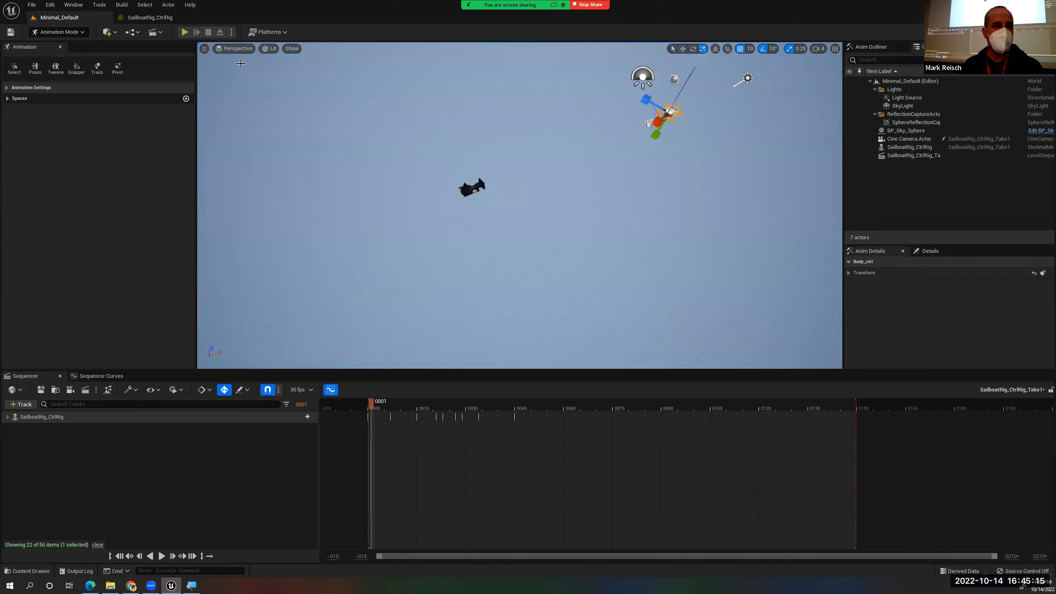
# Look through the Cine Camera Actor in the viewport and stop piloting it
pyautogui.click(233, 48)
pyautogui.click(257, 141)
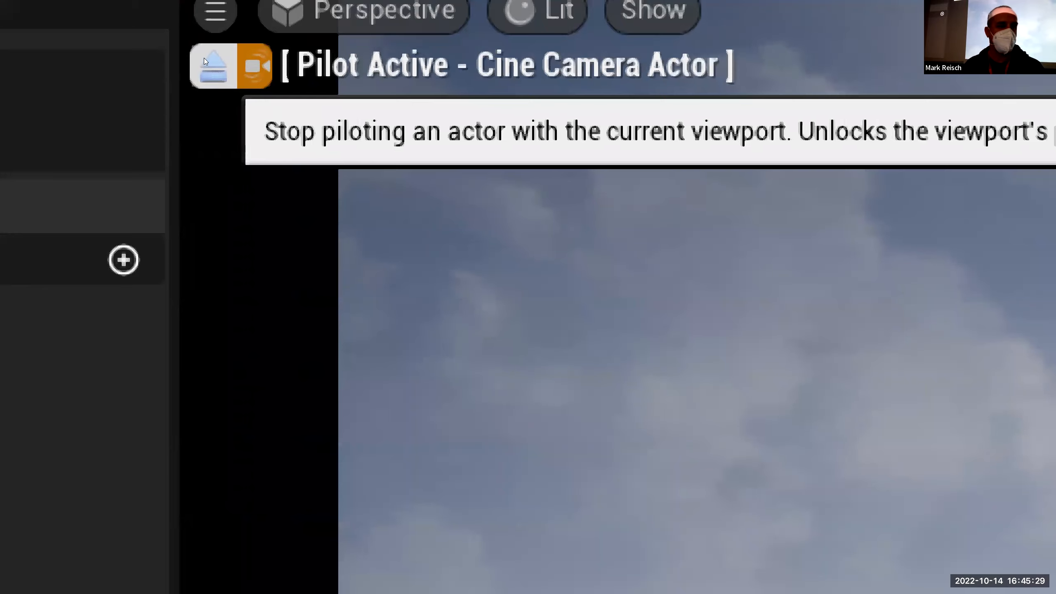
pyautogui.click(210, 60)
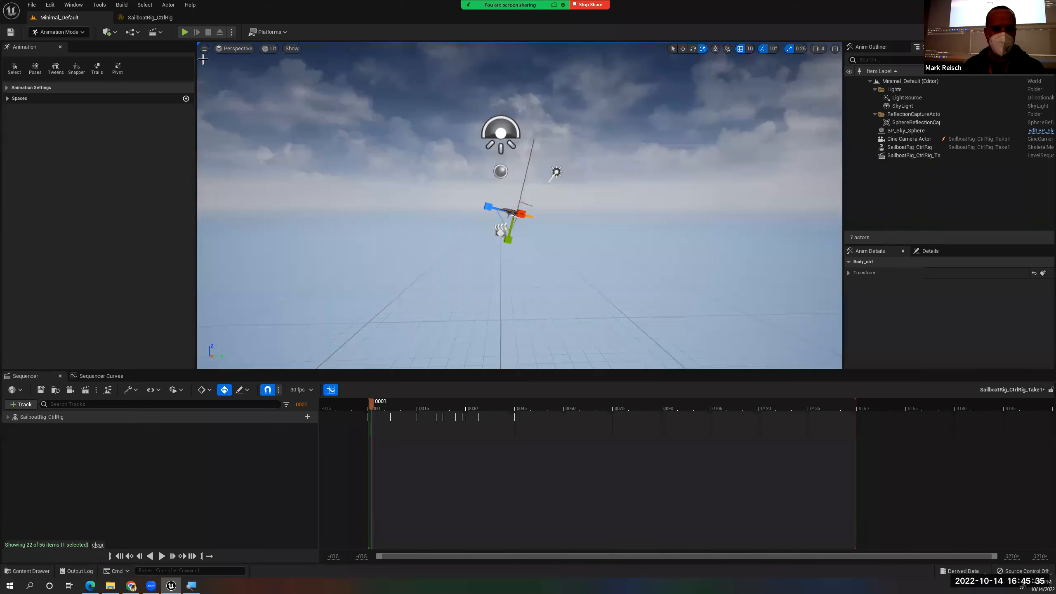
# Select the cine camera in the viewport and switch its gizmo to rotate mode
pyautogui.scroll(-5, 637, 205)
pyautogui.scroll(-1, 623, 206)
pyautogui.scroll(5, 623, 205)
pyautogui.scroll(-7, 623, 206)
pyautogui.moveTo(602, 218); pyautogui.dragTo(579, 219, button='right')
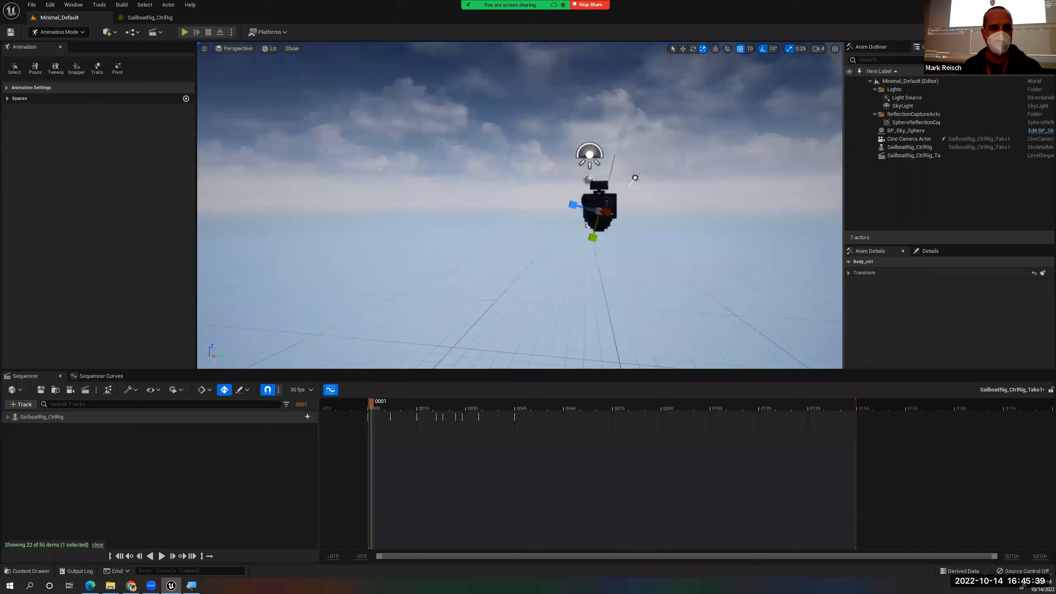
pyautogui.keyDown('alt'); pyautogui.moveTo(579, 220); pyautogui.dragTo(536, 219); pyautogui.keyUp('alt')
pyautogui.keyDown('alt'); pyautogui.moveTo(536, 219); pyautogui.dragTo(599, 170, button='middle'); pyautogui.keyUp('alt')
pyautogui.keyDown('alt'); pyautogui.moveTo(599, 170); pyautogui.dragTo(557, 219); pyautogui.keyUp('alt')
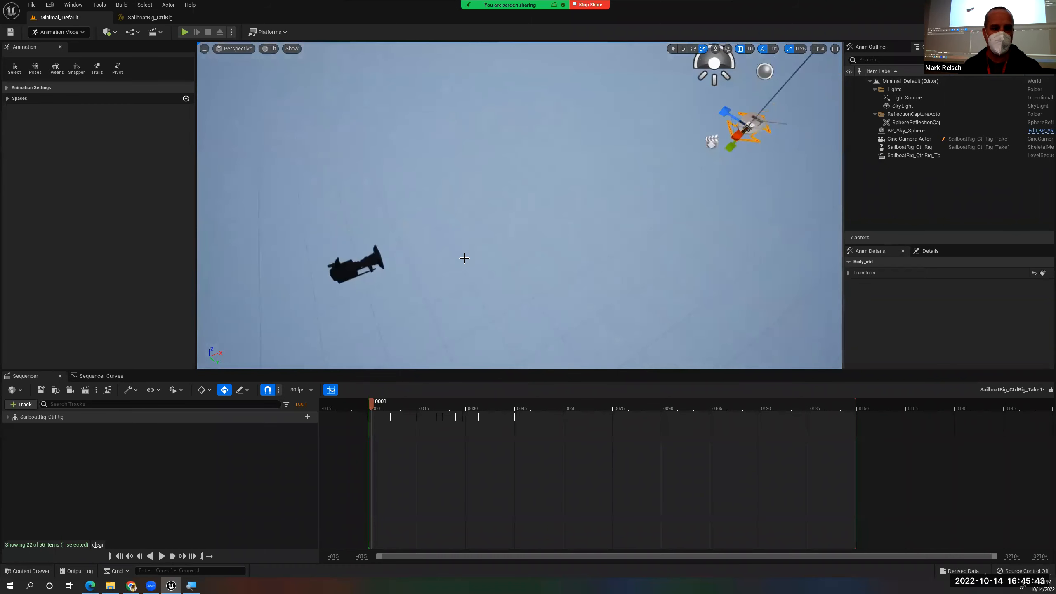
pyautogui.click(378, 265)
pyautogui.press('w')
pyautogui.press('e')
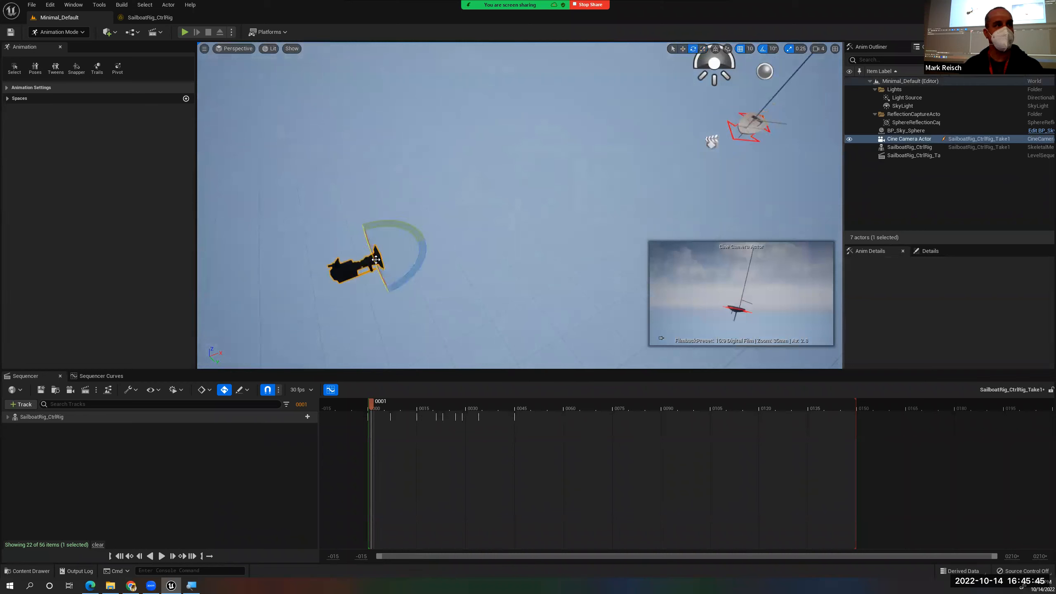
pyautogui.keyDown('alt'); pyautogui.moveTo(449, 297); pyautogui.dragTo(445, 271, button='middle'); pyautogui.keyUp('alt')
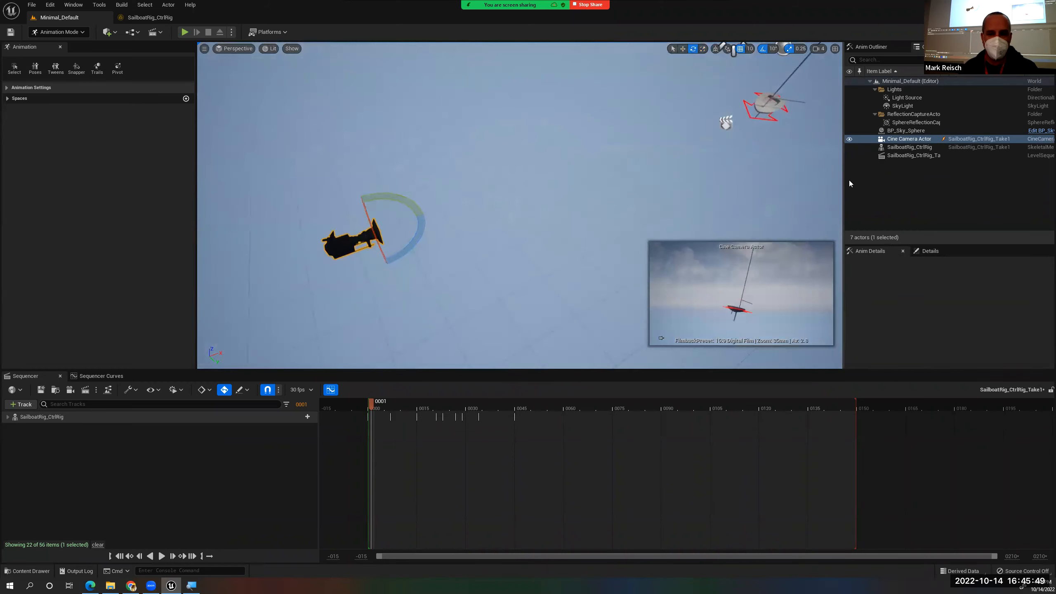
# Try to add the Cine Camera Actor from the outliner to the sequence, and close the Sequencer Curves editor
pyautogui.rightClick(943, 141)
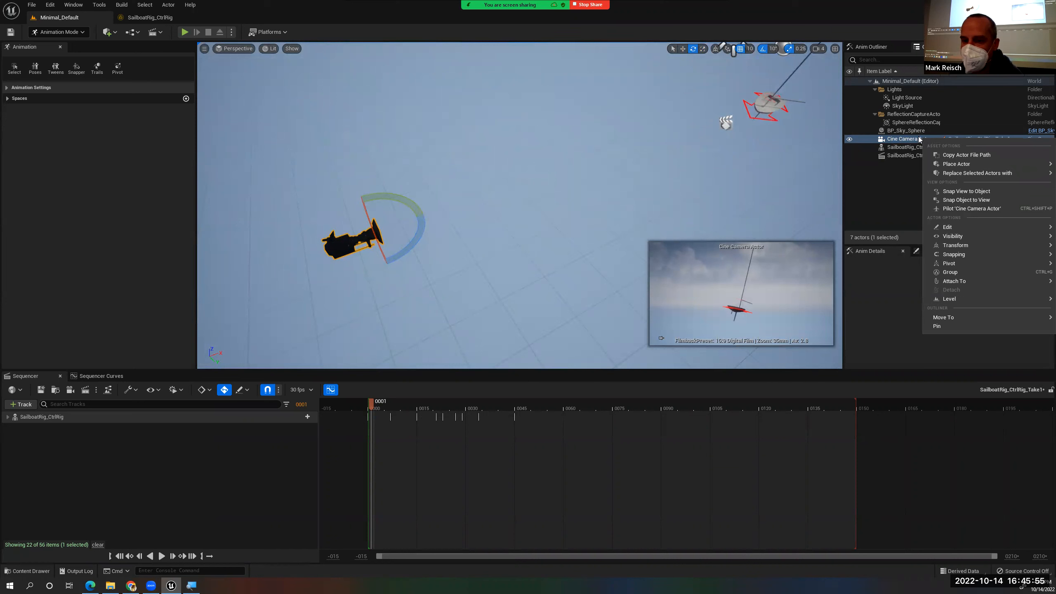
pyautogui.moveTo(899, 140); pyautogui.dragTo(105, 460)
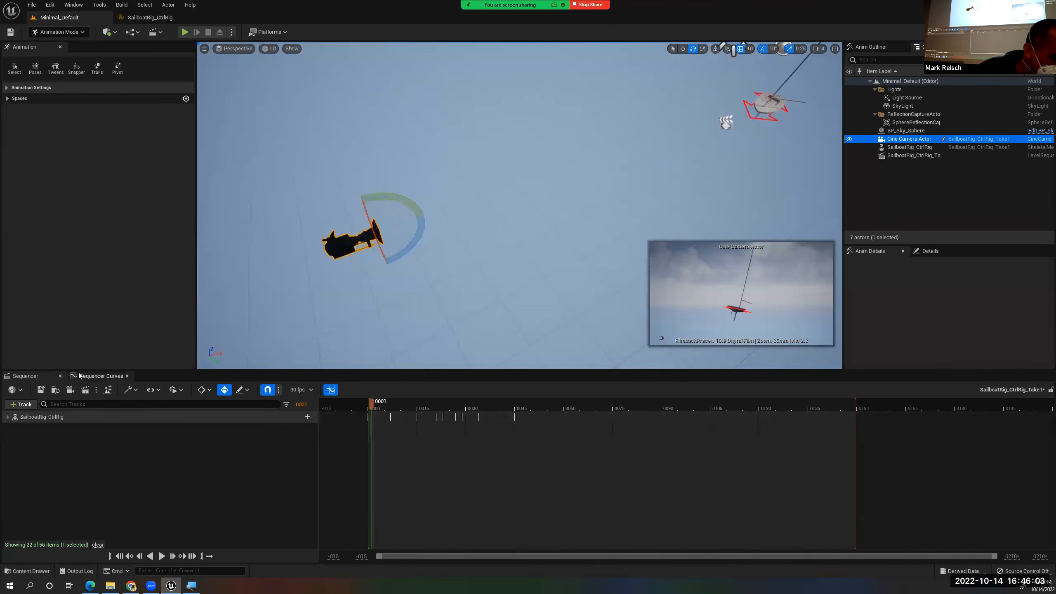
pyautogui.click(128, 376)
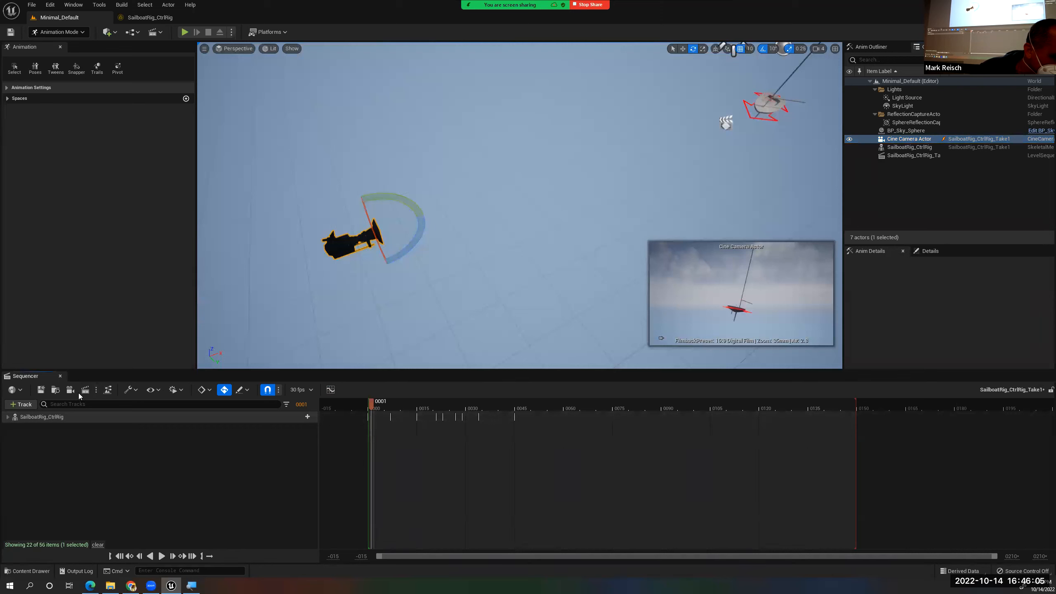
# Set the selected camera's Spawned Object Owner in the sequence to Master Sequence
pyautogui.rightClick(47, 443)
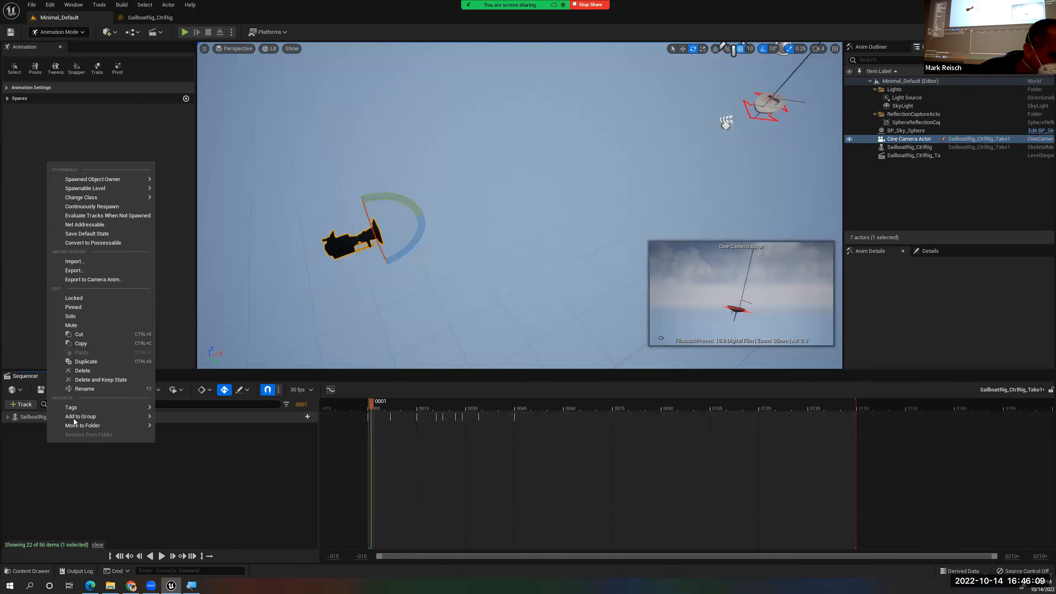
pyautogui.moveTo(104, 179)
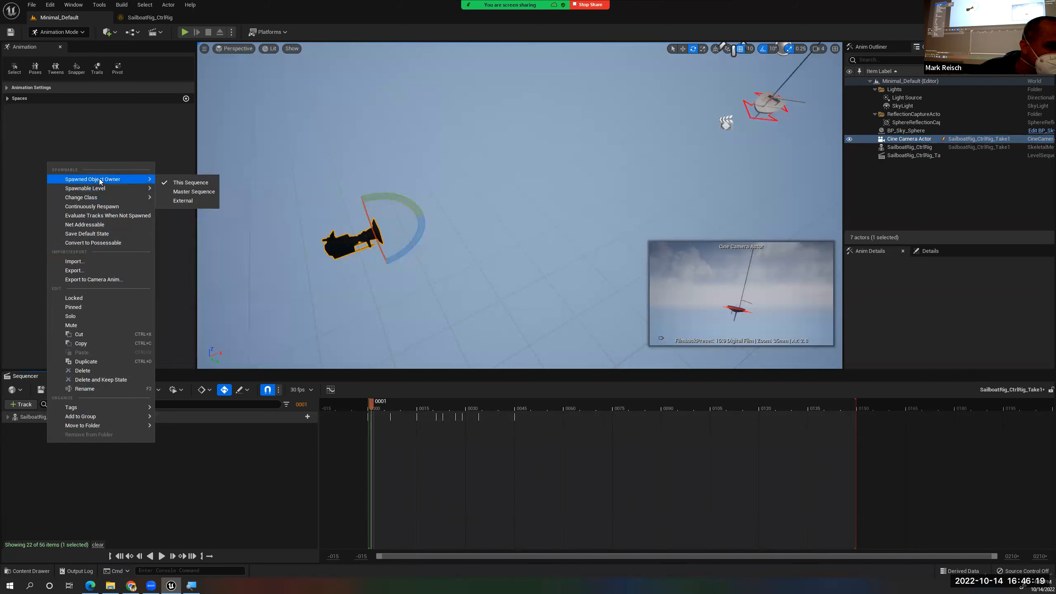
pyautogui.click(183, 193)
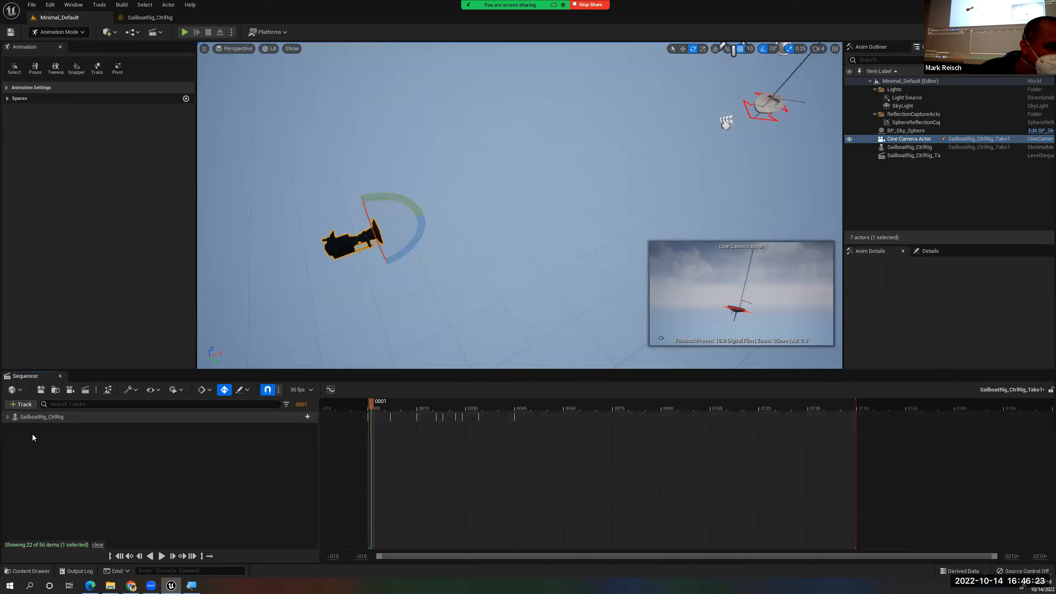
# Try to add the Cine Camera Actor to the sequence with Actor To Sequencer
pyautogui.rightClick(37, 446)
pyautogui.click(50, 454)
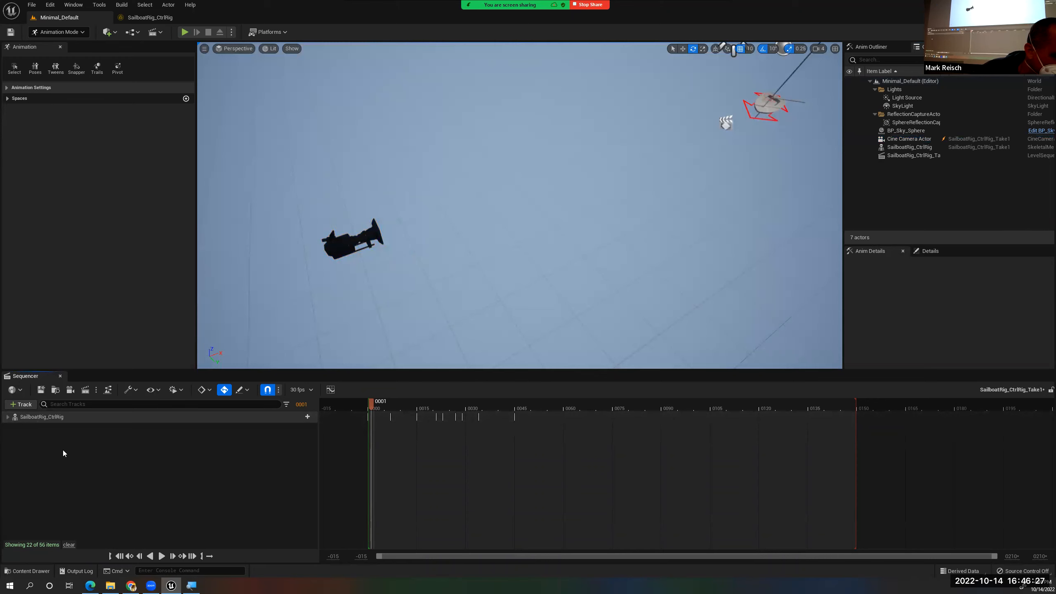
pyautogui.rightClick(75, 446)
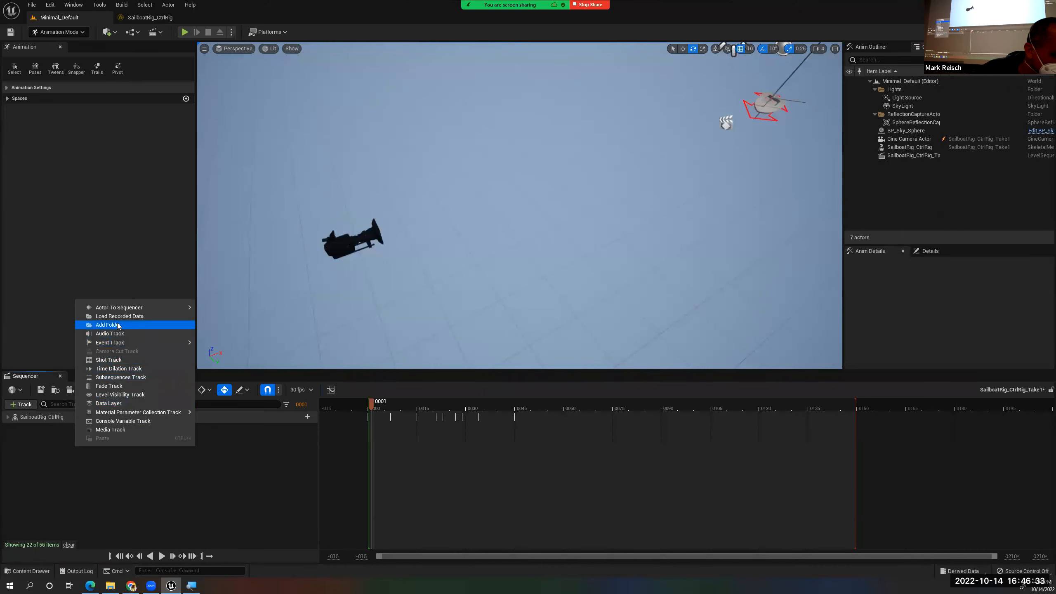
pyautogui.moveTo(124, 308)
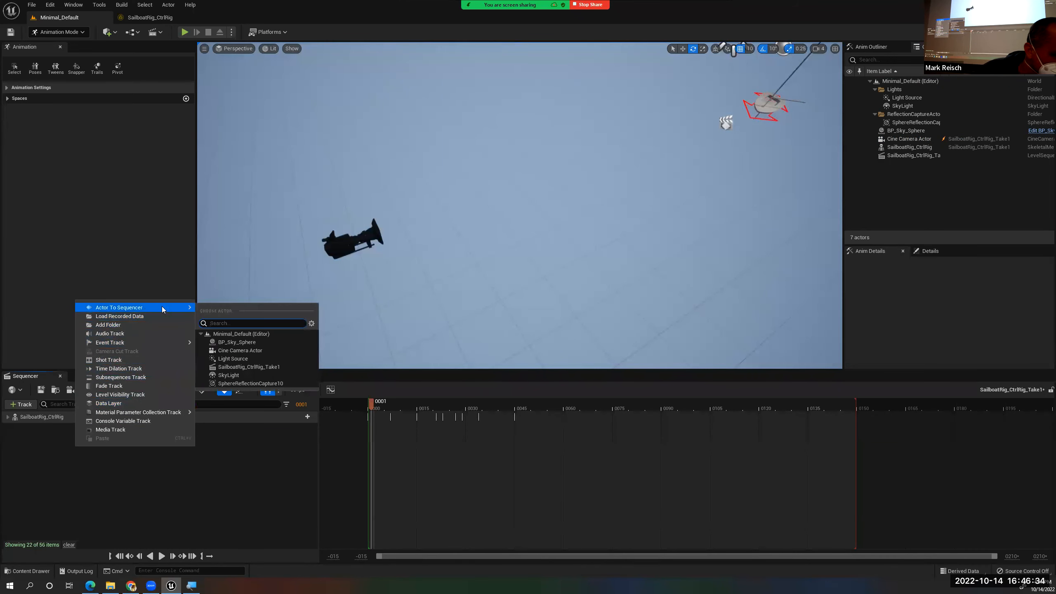
pyautogui.click(232, 350)
pyautogui.press('w')
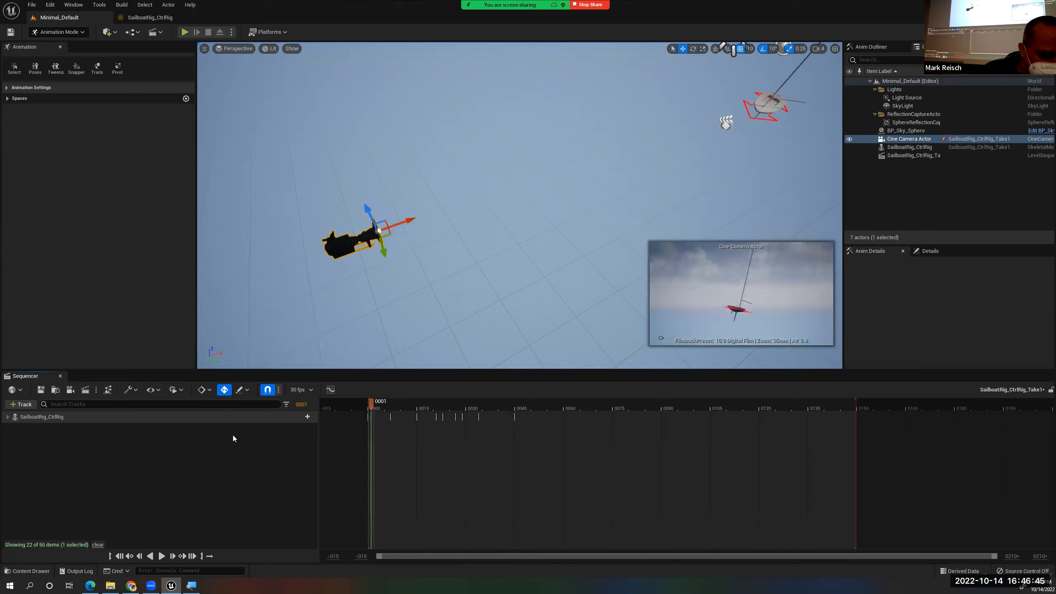
# Examine the SailboatRig_CtrlRig track and its Body_ctrl and Mast1_ctrl channels in the sequence for the camera's track
pyautogui.click(7, 416)
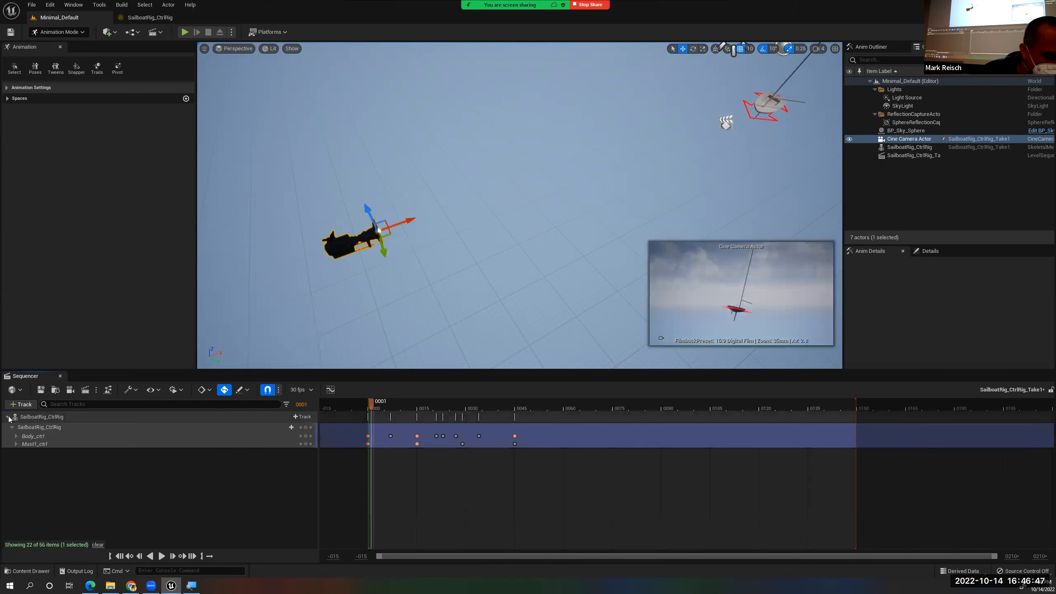
pyautogui.click(13, 427)
pyautogui.click(12, 427)
pyautogui.click(17, 437)
pyautogui.click(16, 437)
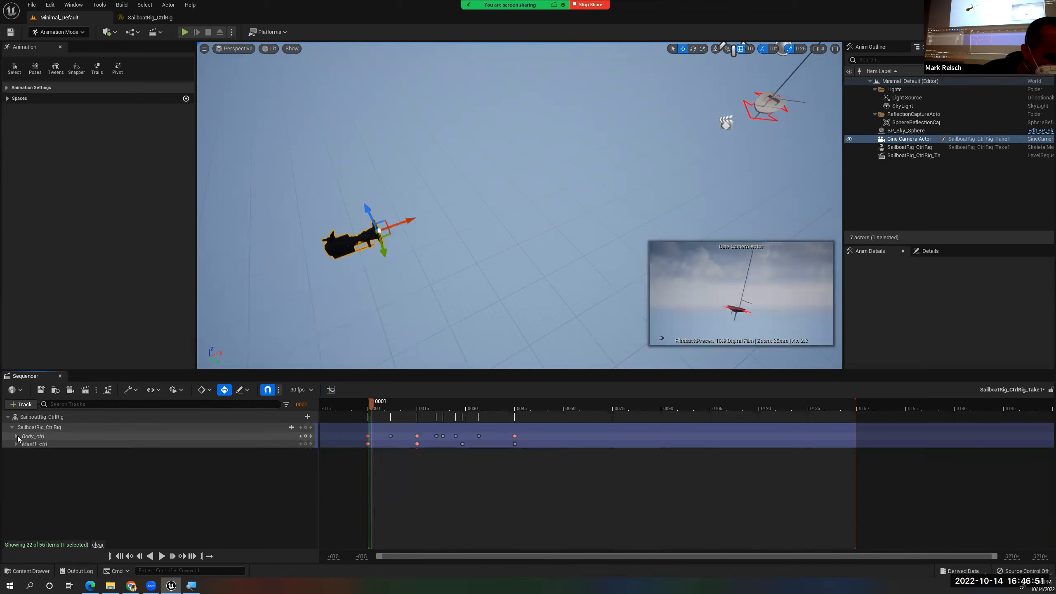
pyautogui.click(16, 444)
pyautogui.click(15, 444)
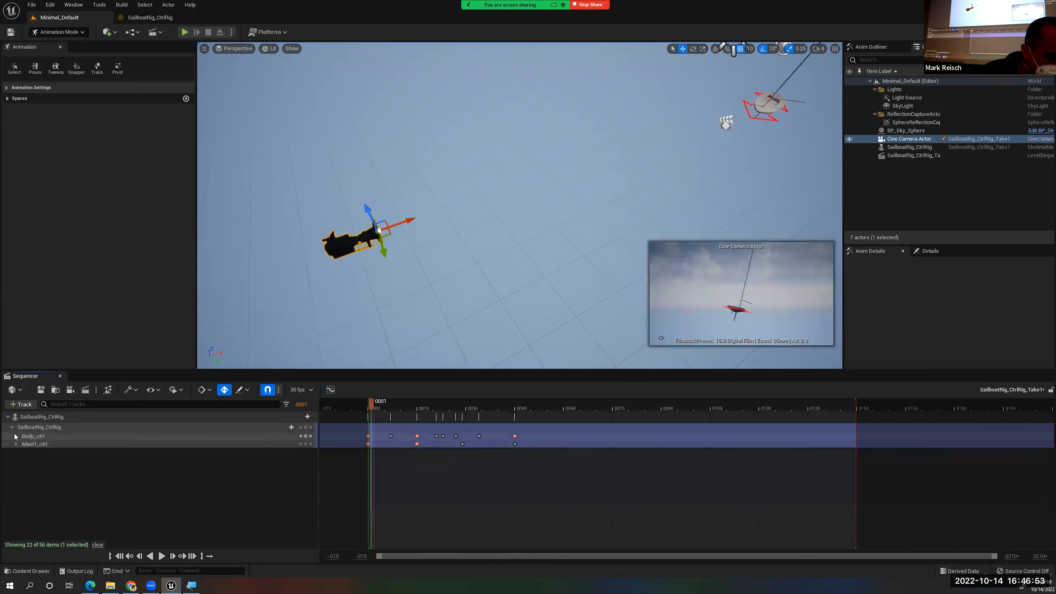
pyautogui.click(17, 436)
pyautogui.click(12, 427)
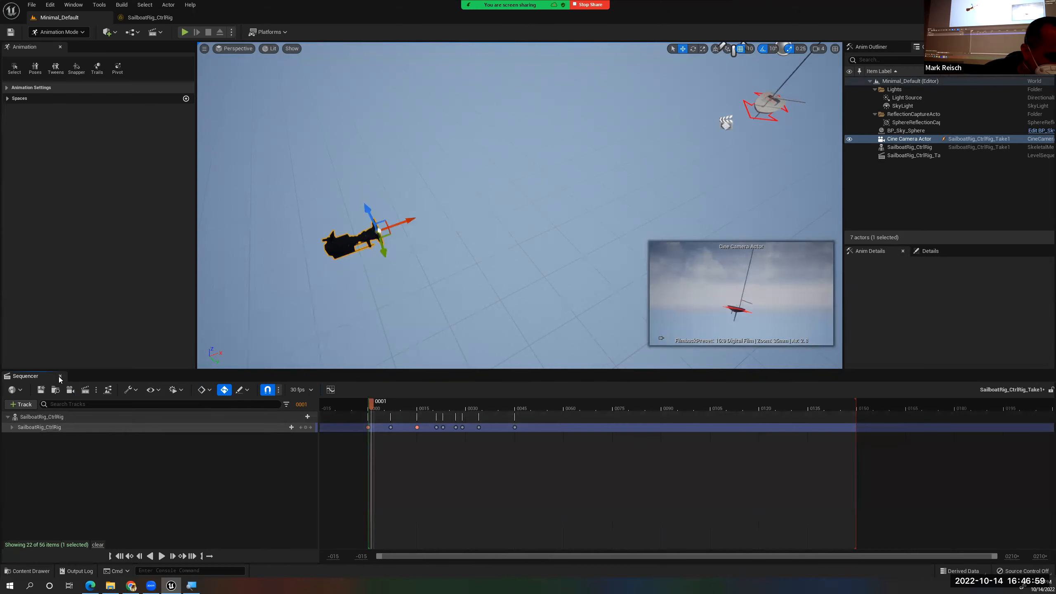
# Reopen the SailboatRig_CtrlRig_Take1 level sequence to check its camera tracks, and close it again
pyautogui.click(262, 287)
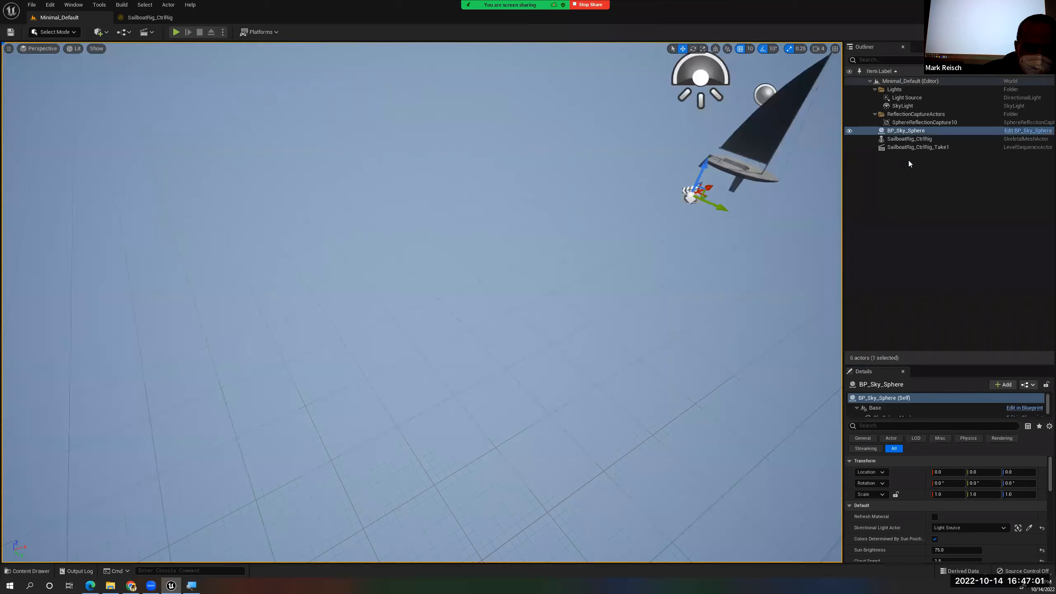
pyautogui.click(934, 150)
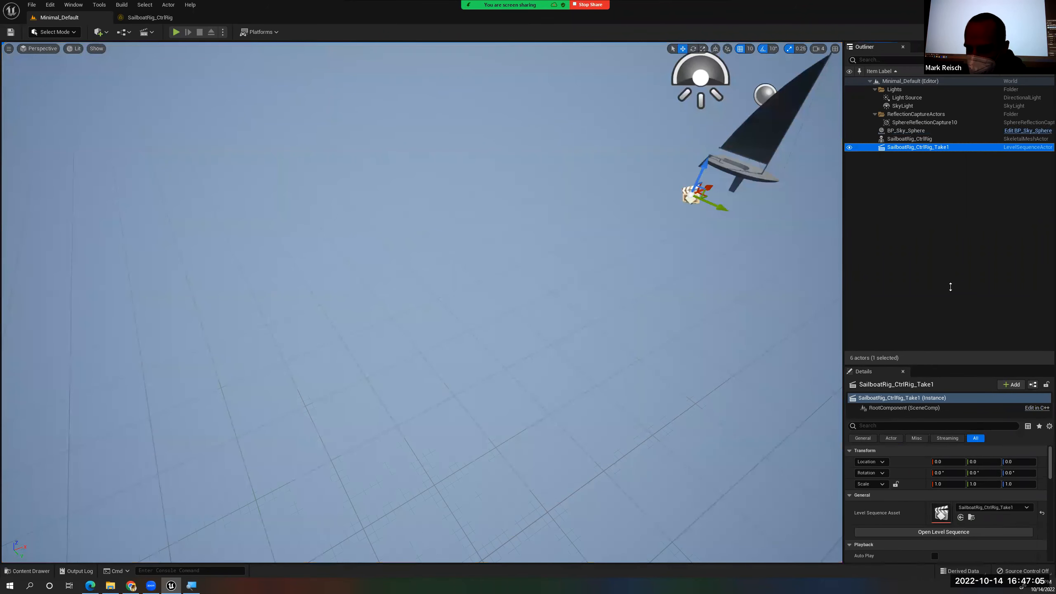
pyautogui.doubleClick(945, 514)
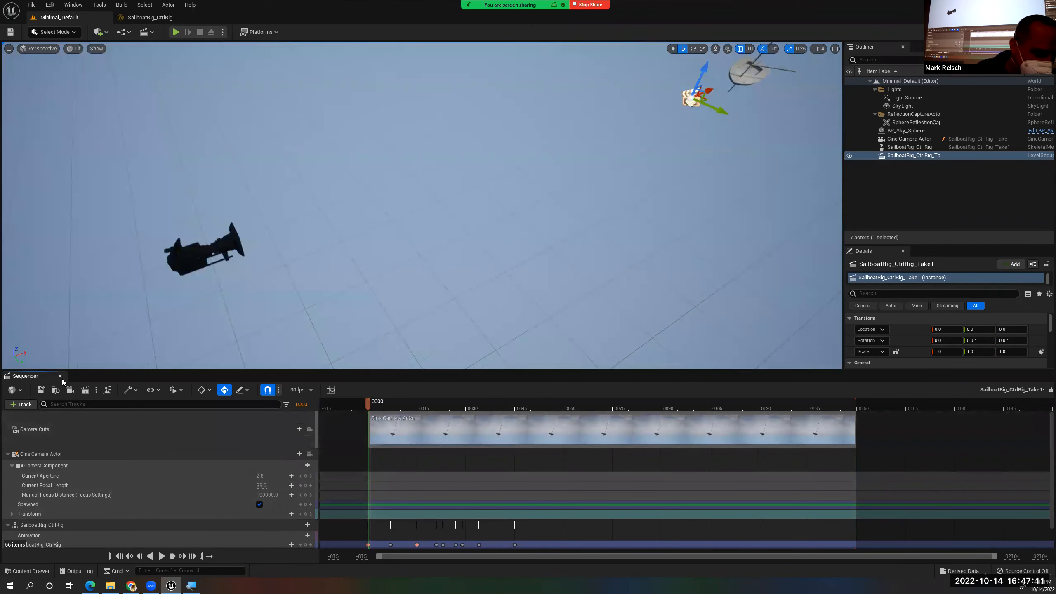
pyautogui.scroll(-2, 84, 459)
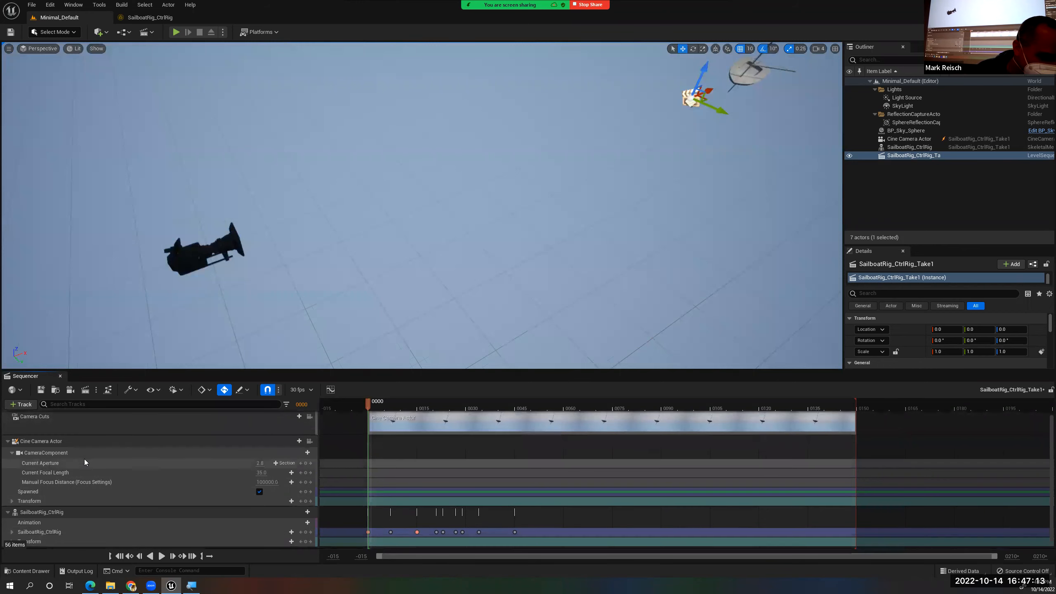
pyautogui.scroll(2, 84, 459)
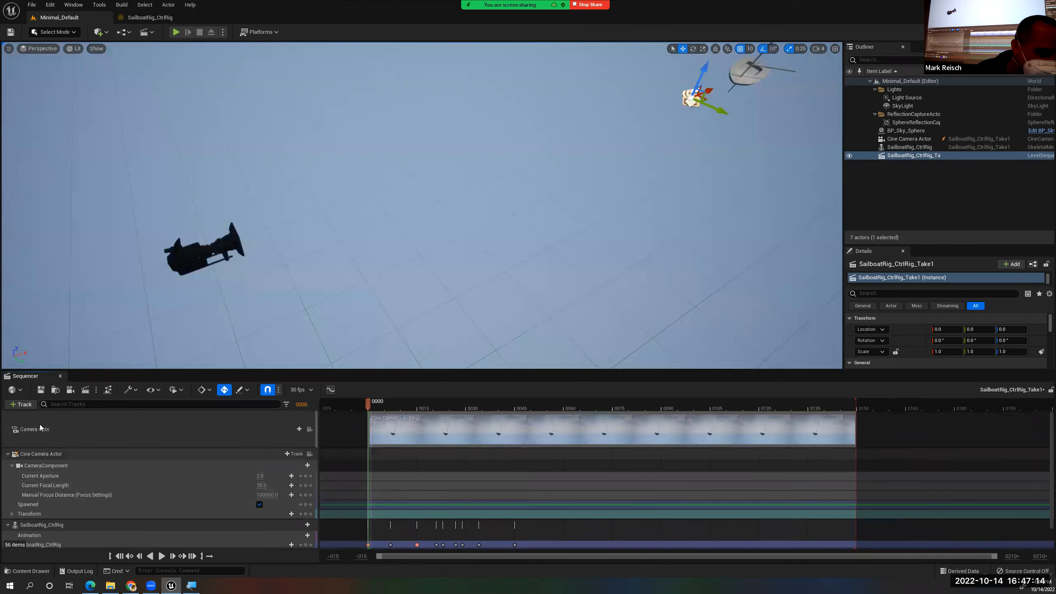
pyautogui.click(61, 376)
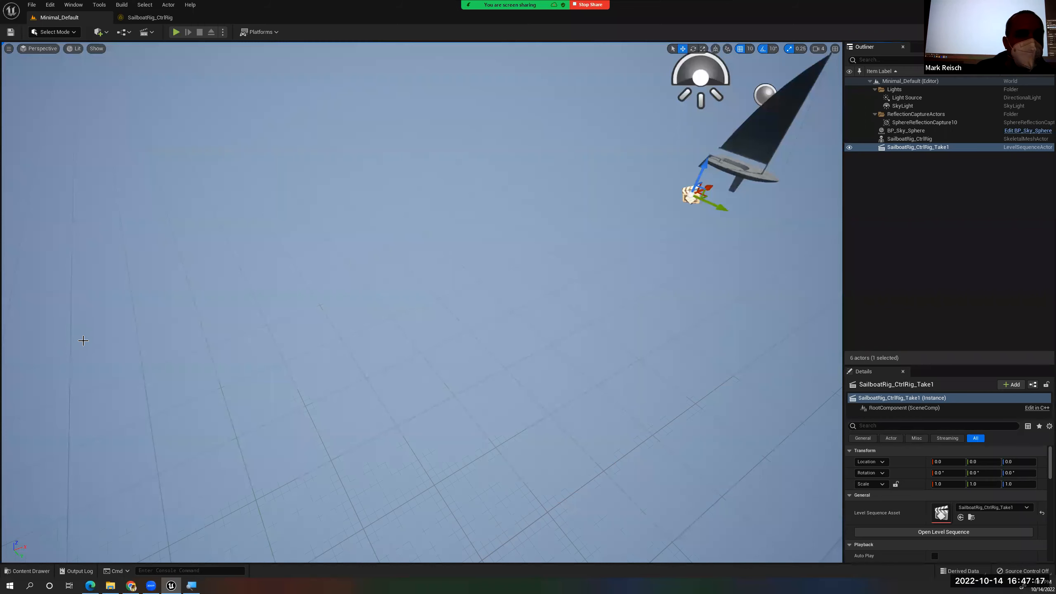
# Focus on the SailboatRig_CtrlRig_Take1 actor, enlarge its details area and open its level sequence from there
pyautogui.scroll(-6, 487, 282)
pyautogui.scroll(3, 486, 281)
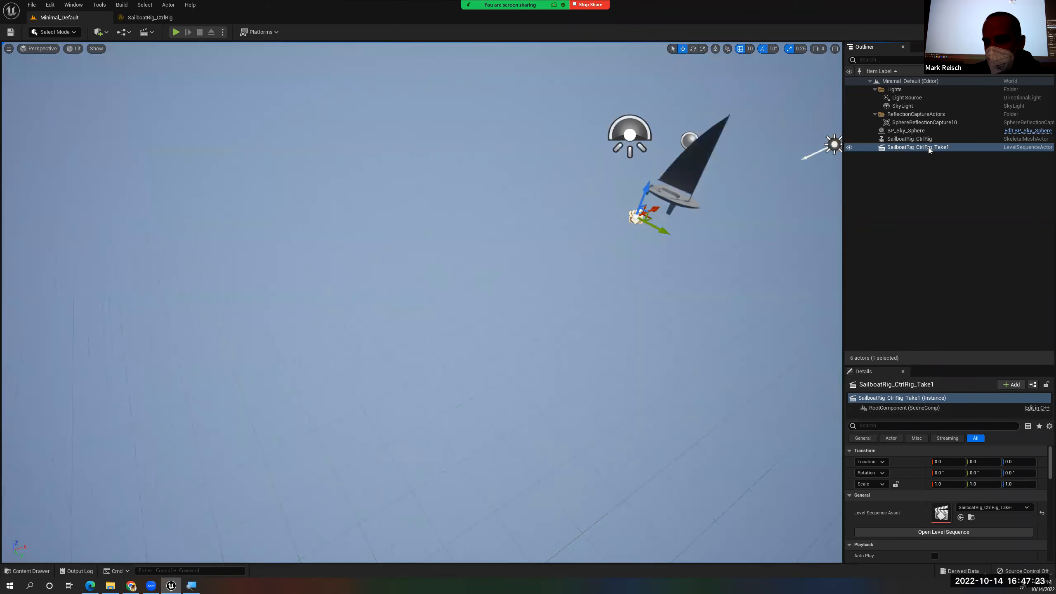
pyautogui.click(928, 147)
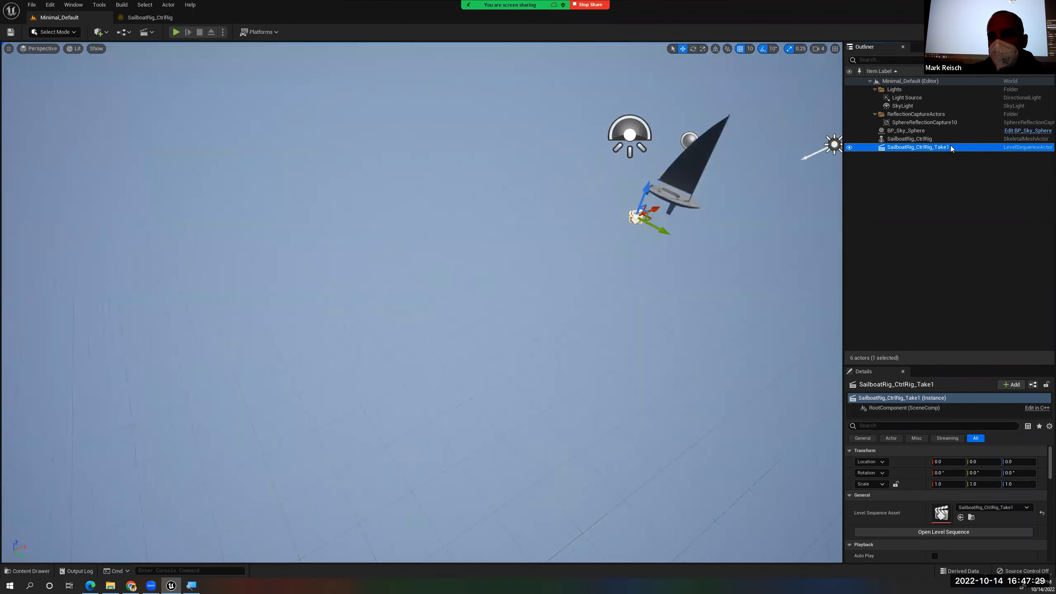
pyautogui.doubleClick(951, 145)
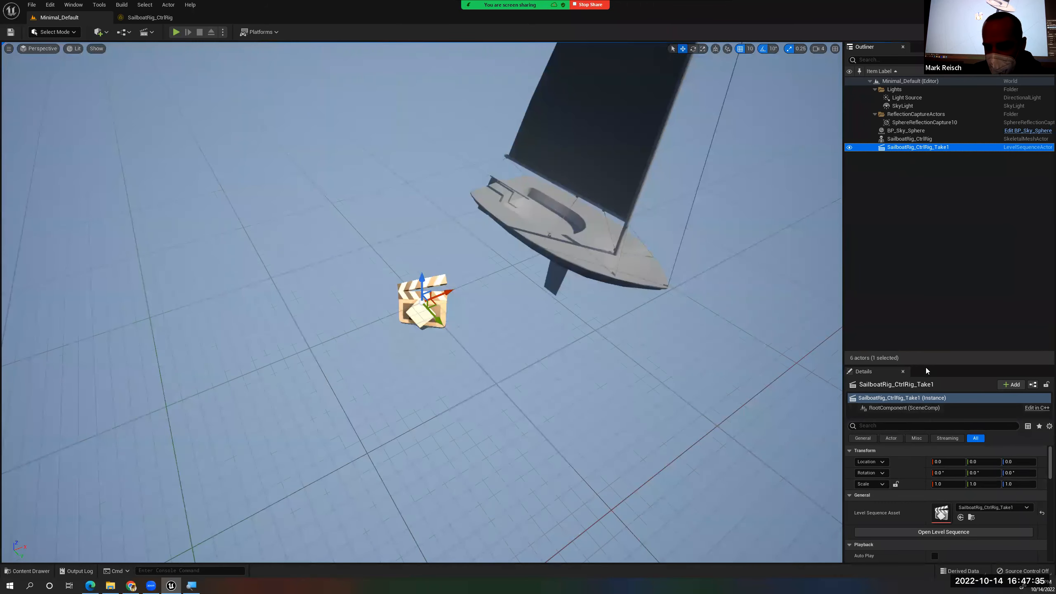
pyautogui.moveTo(928, 365); pyautogui.dragTo(927, 274)
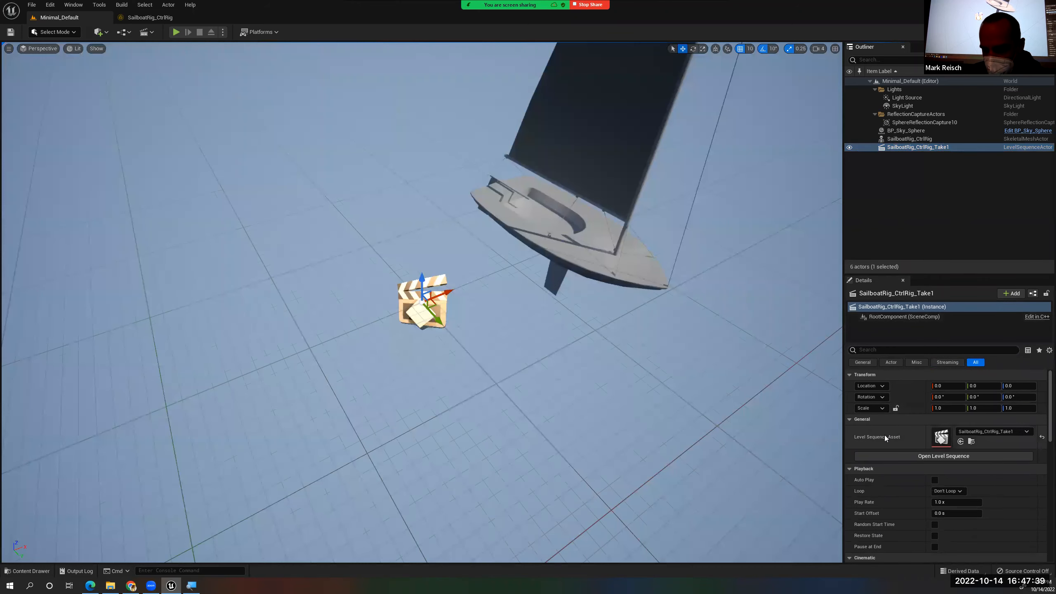
pyautogui.click(928, 456)
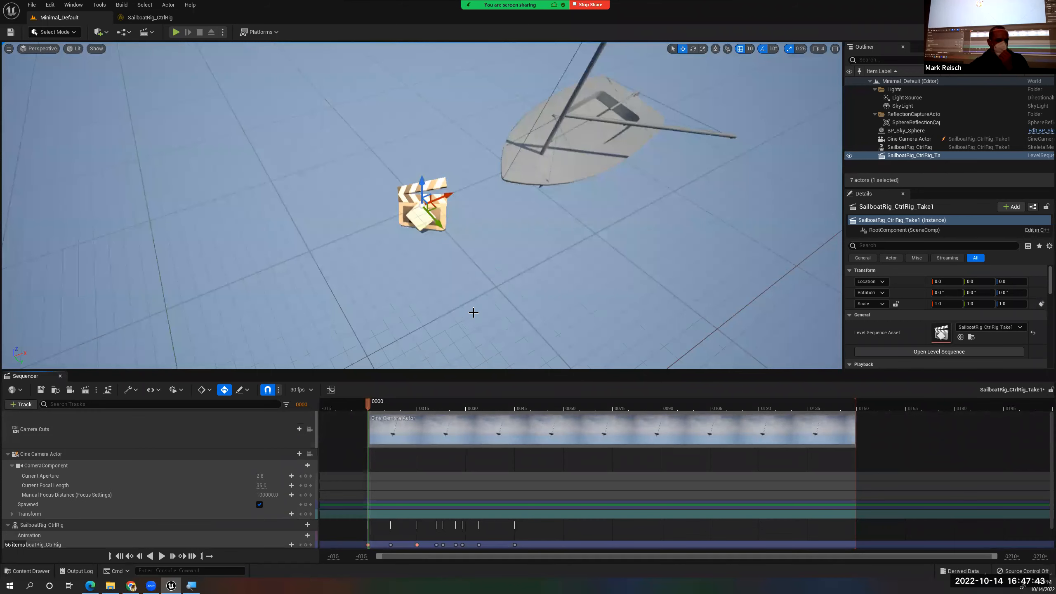
# Review the Cine Camera Actor's tracks in the sequence, including its CameraComponent
pyautogui.scroll(-1, 139, 477)
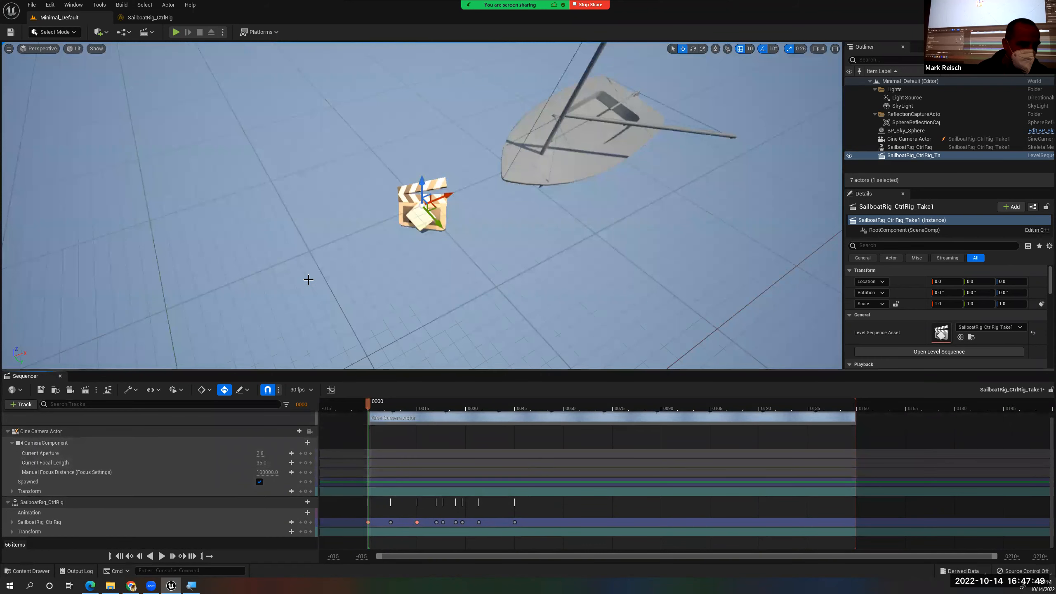
pyautogui.scroll(-5, 308, 280)
pyautogui.scroll(-2, 339, 259)
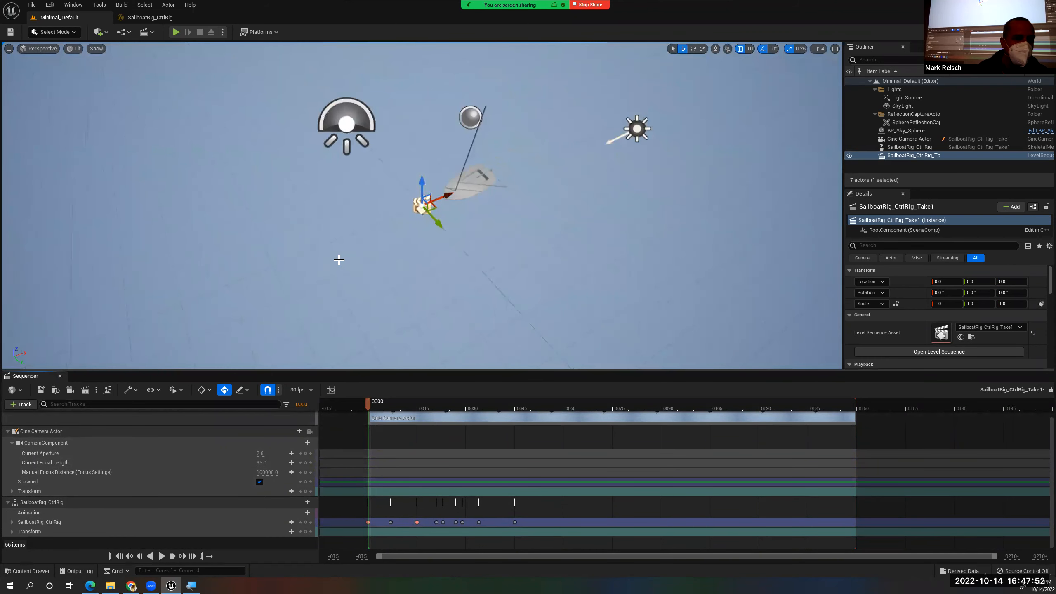
pyautogui.click(34, 443)
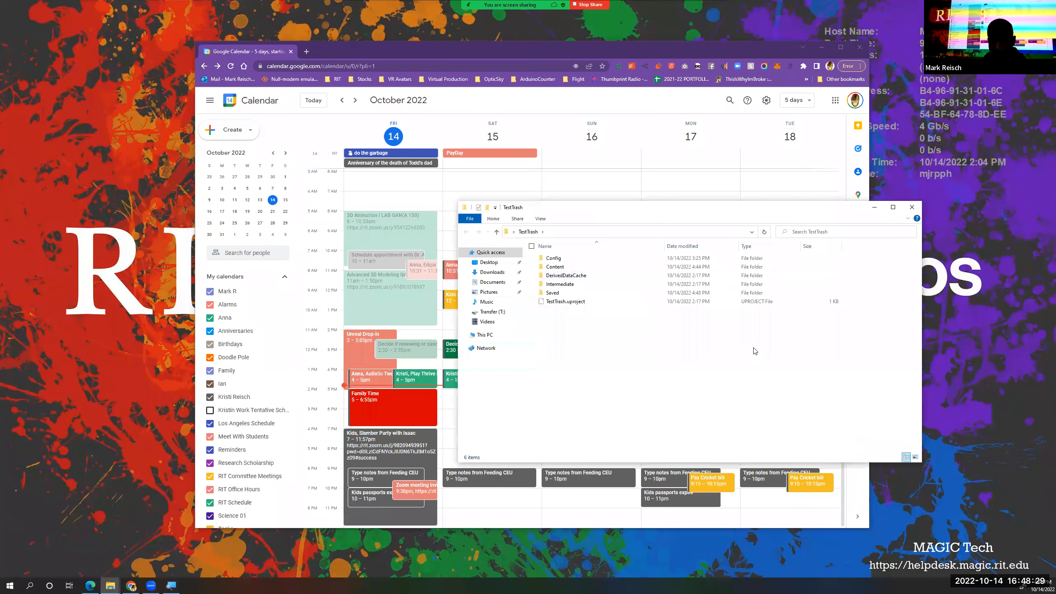
pyautogui.doubleClick(563, 303)
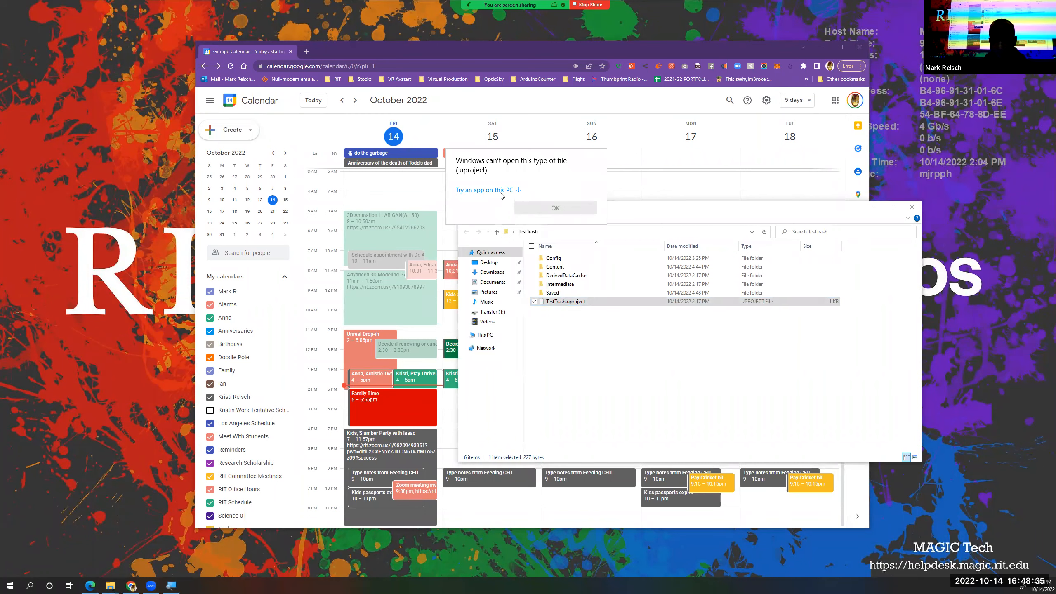
pyautogui.click(499, 191)
pyautogui.scroll(-3, 518, 255)
pyautogui.scroll(-5, 518, 254)
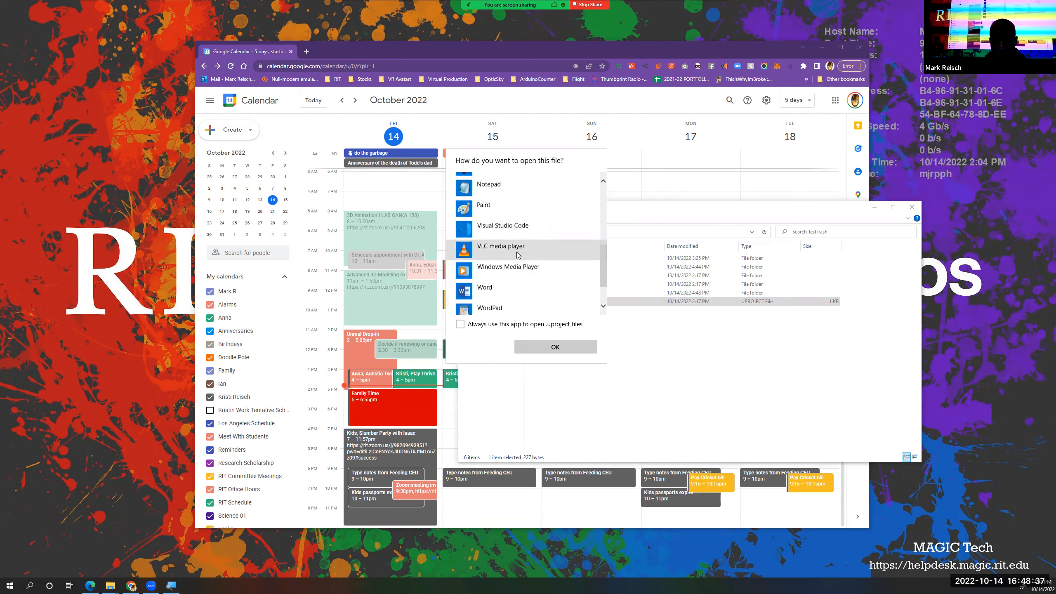
pyautogui.click(512, 302)
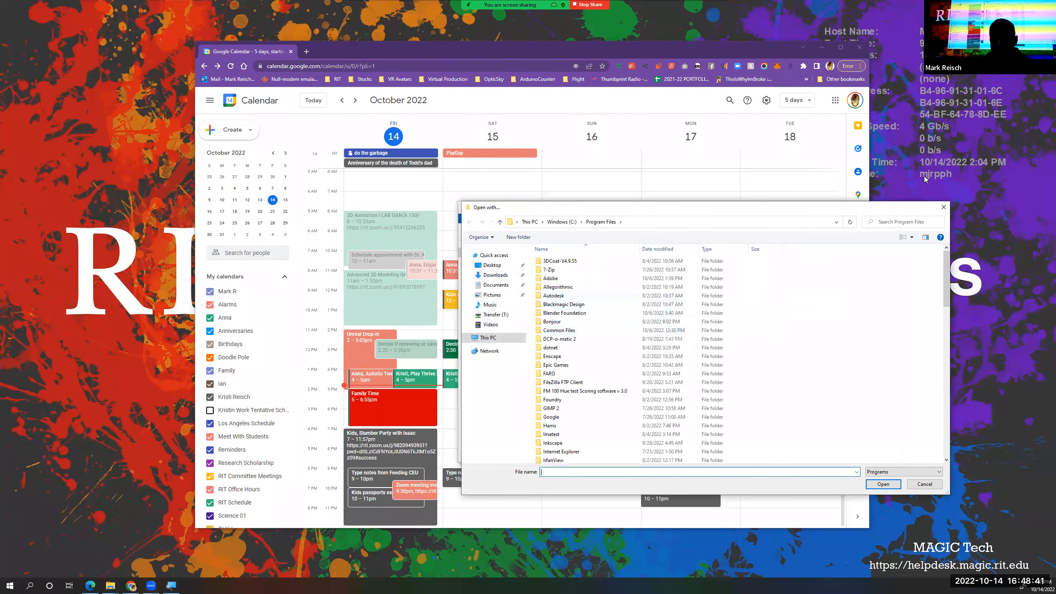
pyautogui.click(940, 212)
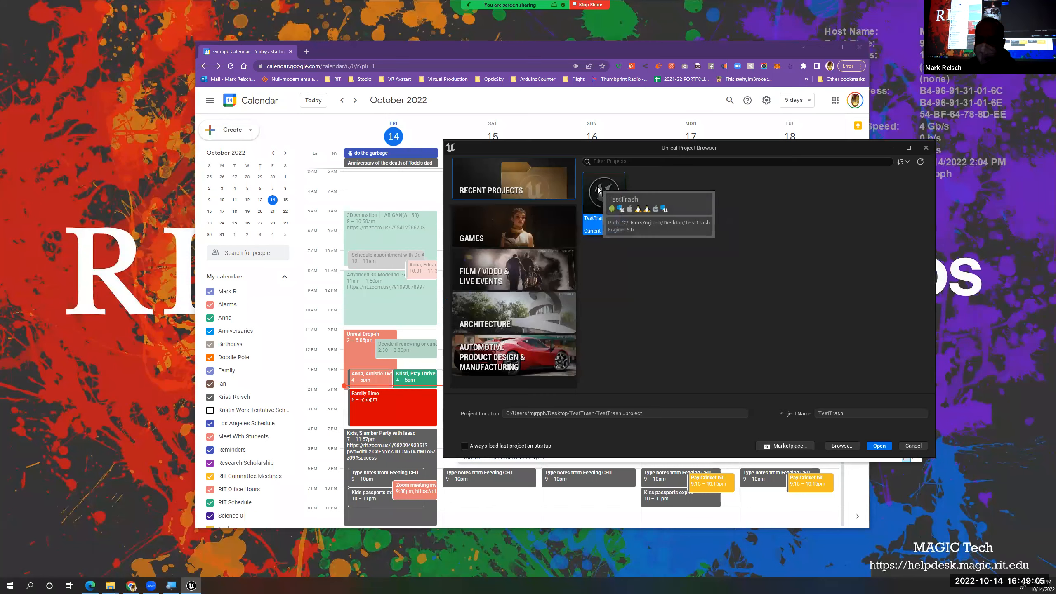
# Open the recent TestTrash project in Unreal and open the SailboatRig_CtrlRig_Take1 actor's level sequence
pyautogui.doubleClick(598, 190)
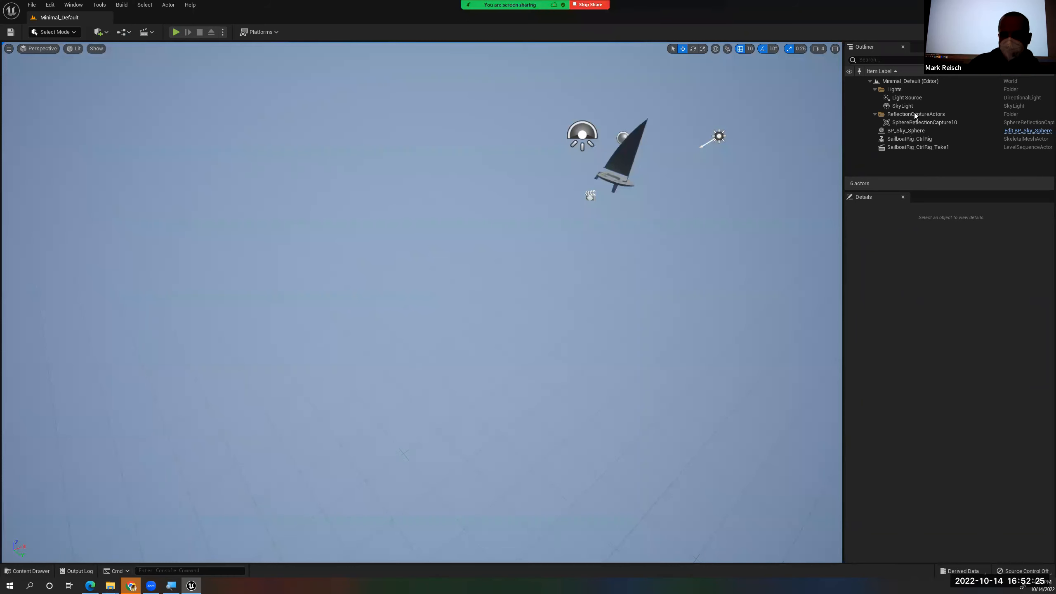
pyautogui.click(936, 149)
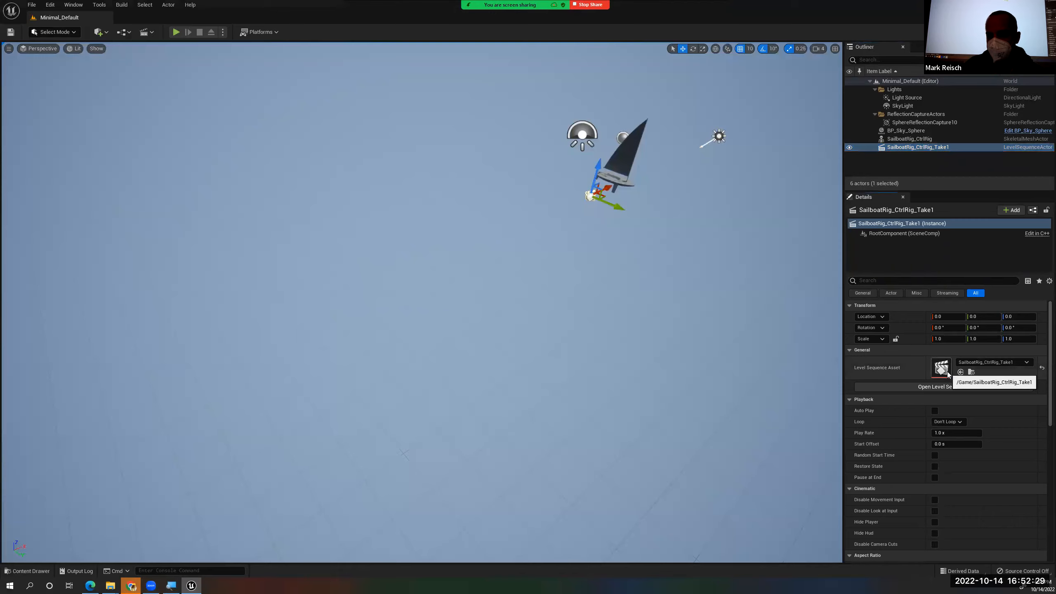
pyautogui.click(944, 390)
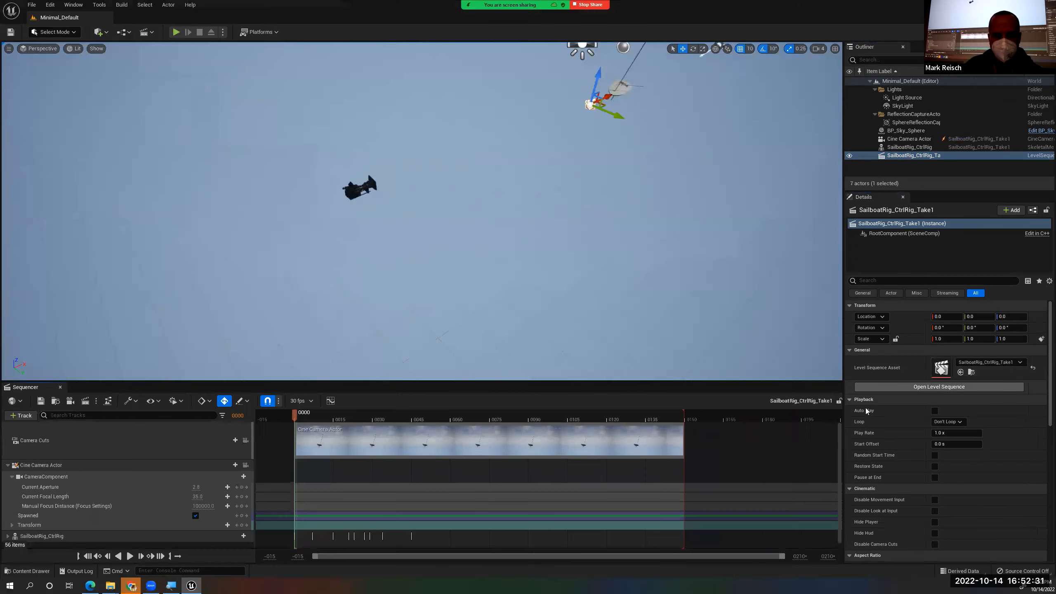
# Move the playhead to frame 39 and delete the existing Cine Camera Actor from the level
pyautogui.click(345, 416)
pyautogui.click(395, 416)
pyautogui.click(354, 190)
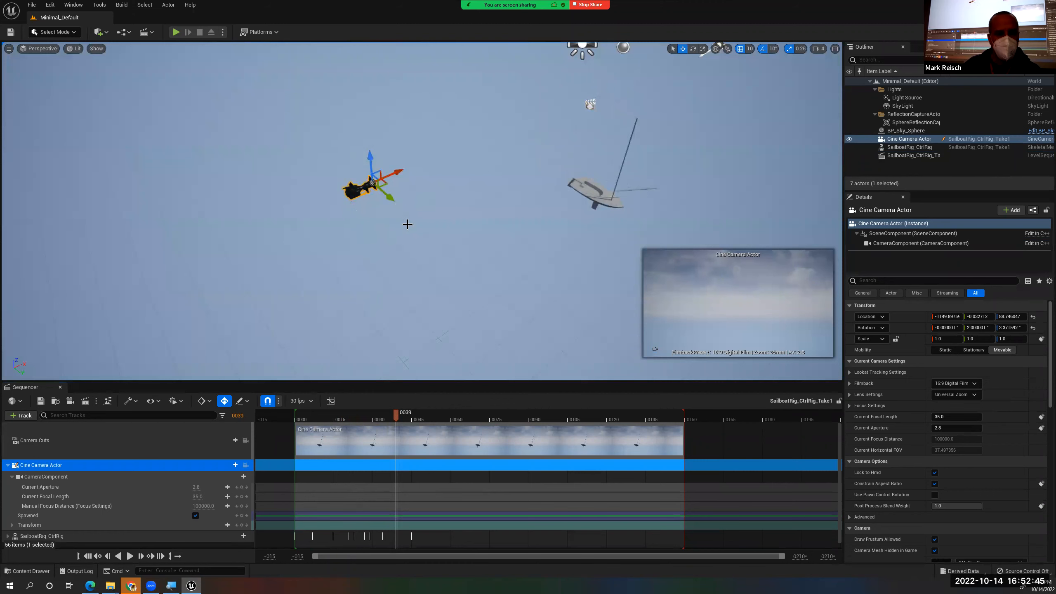
pyautogui.press('Delete')
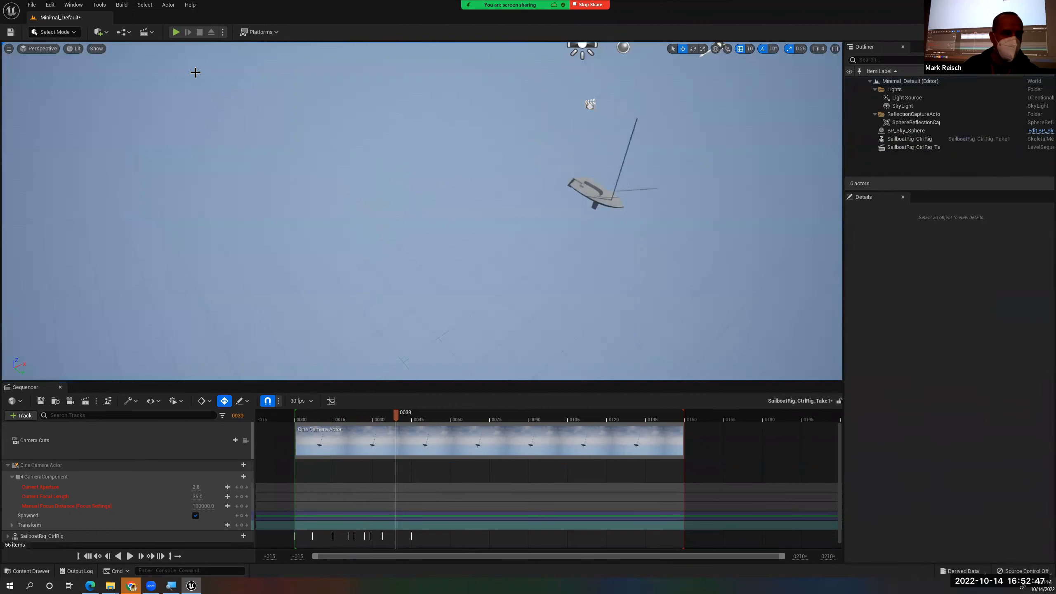
# Place a replacement Cine Camera Actor in the level
pyautogui.click(99, 32)
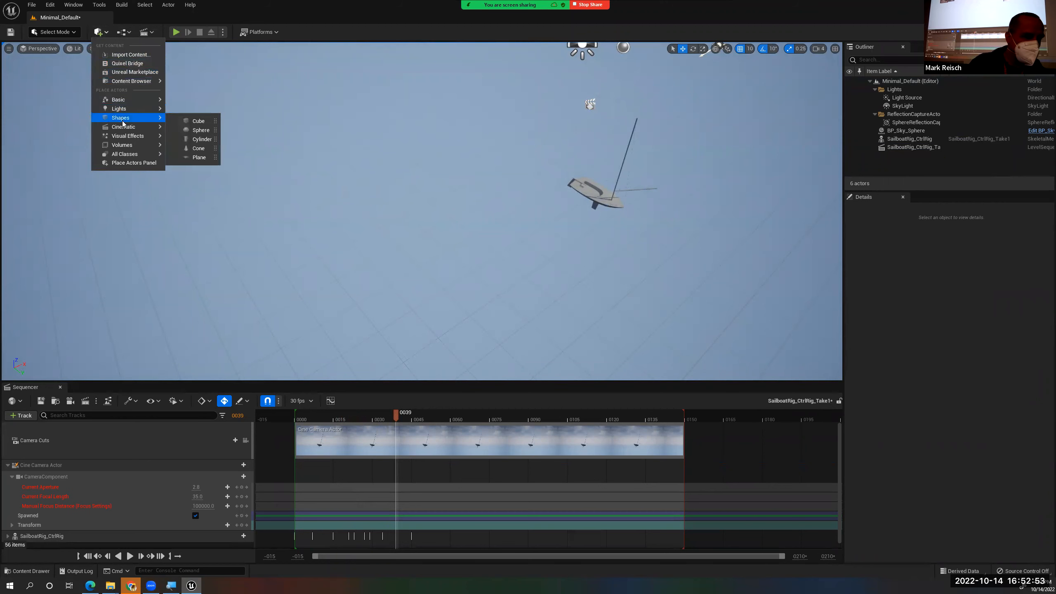
pyautogui.moveTo(123, 128)
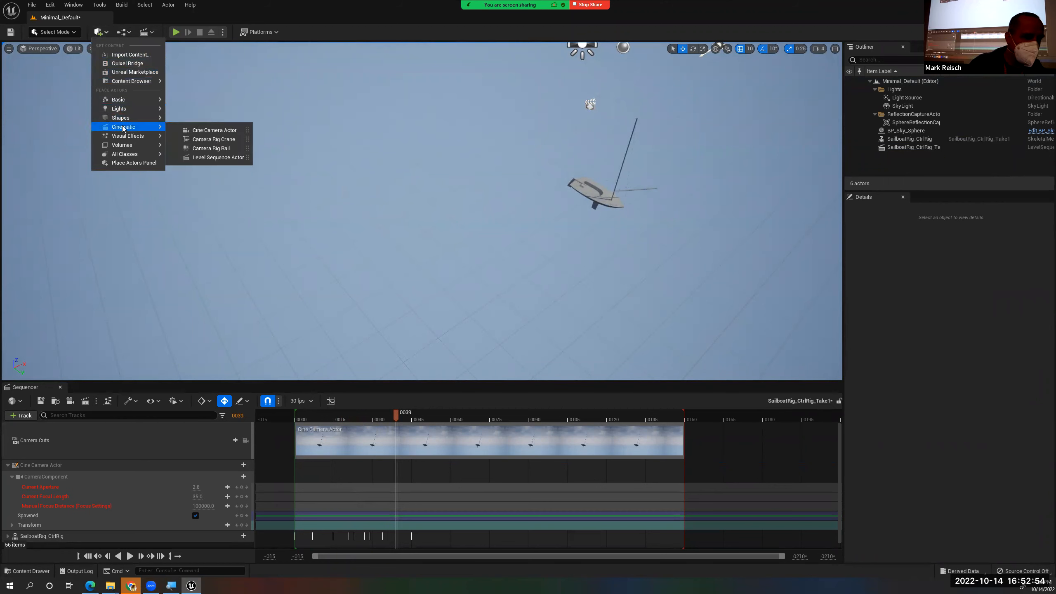
pyautogui.click(212, 130)
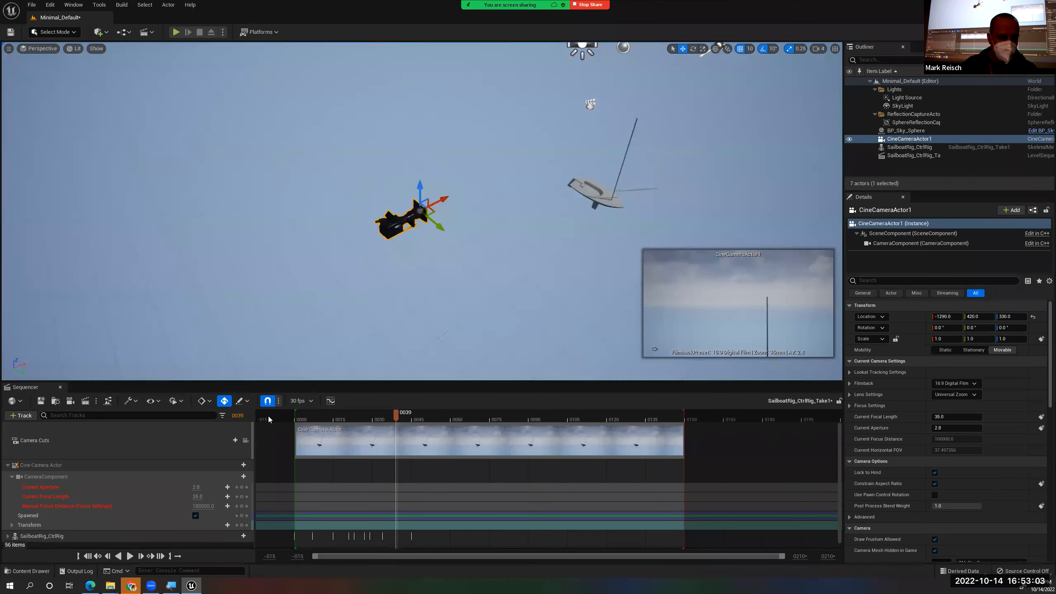
# Delete the orphaned Cine Camera Actor track from the sequence
pyautogui.click(48, 464)
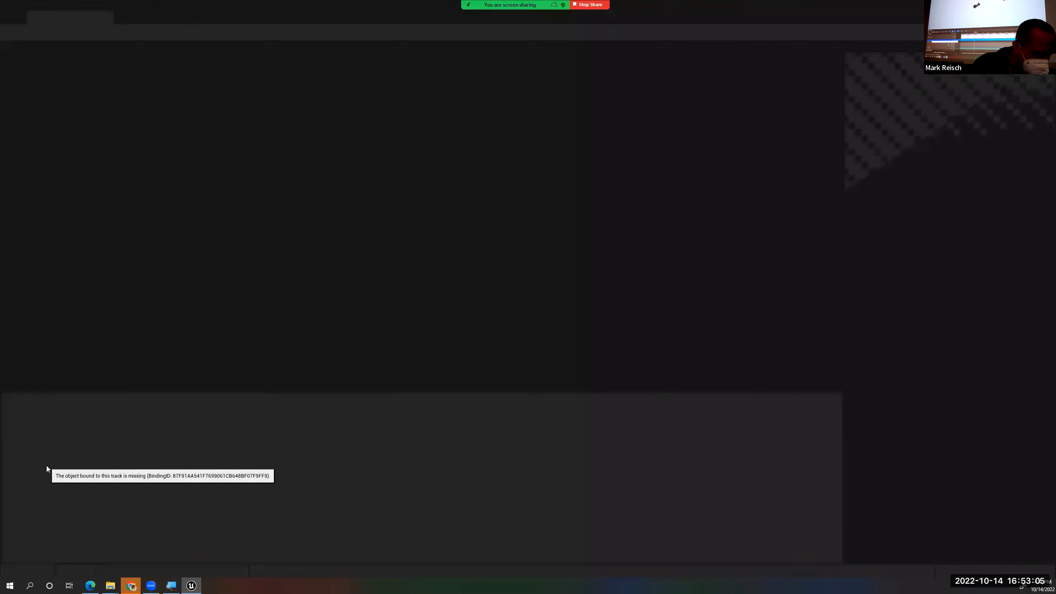
pyautogui.press('Delete')
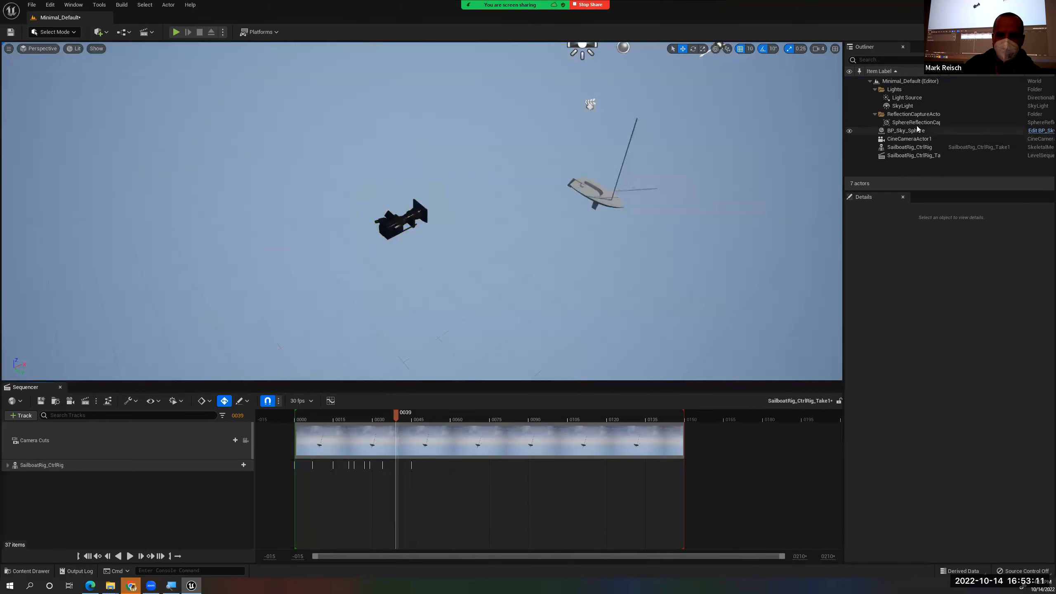
# Add CineCameraActor1 to the sequence and pilot it to frame the sailboat from about X -869, Y 1814, Z 118
pyautogui.click(402, 219)
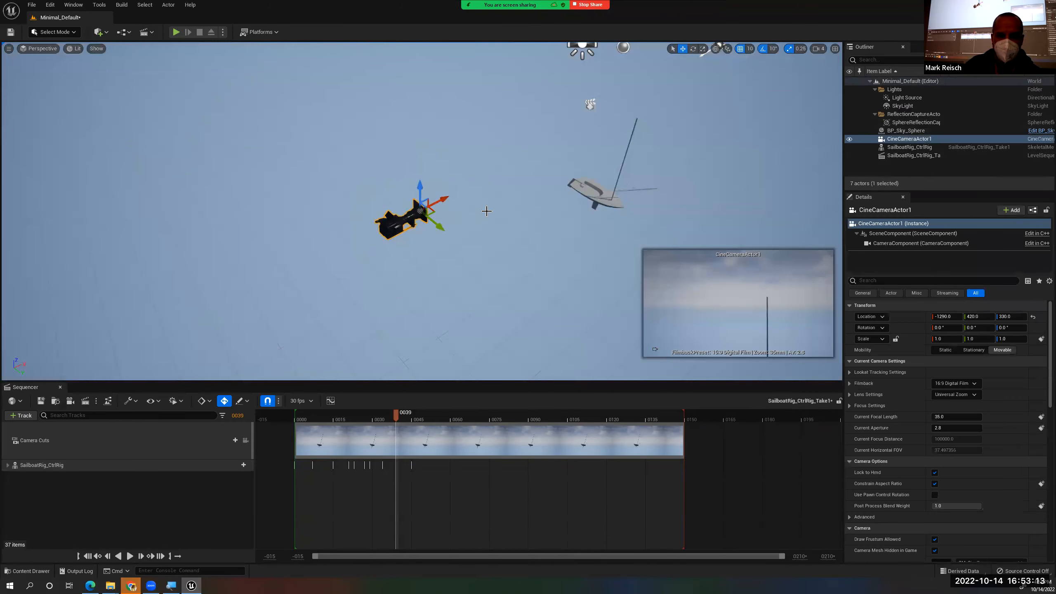
pyautogui.moveTo(904, 141); pyautogui.dragTo(153, 499)
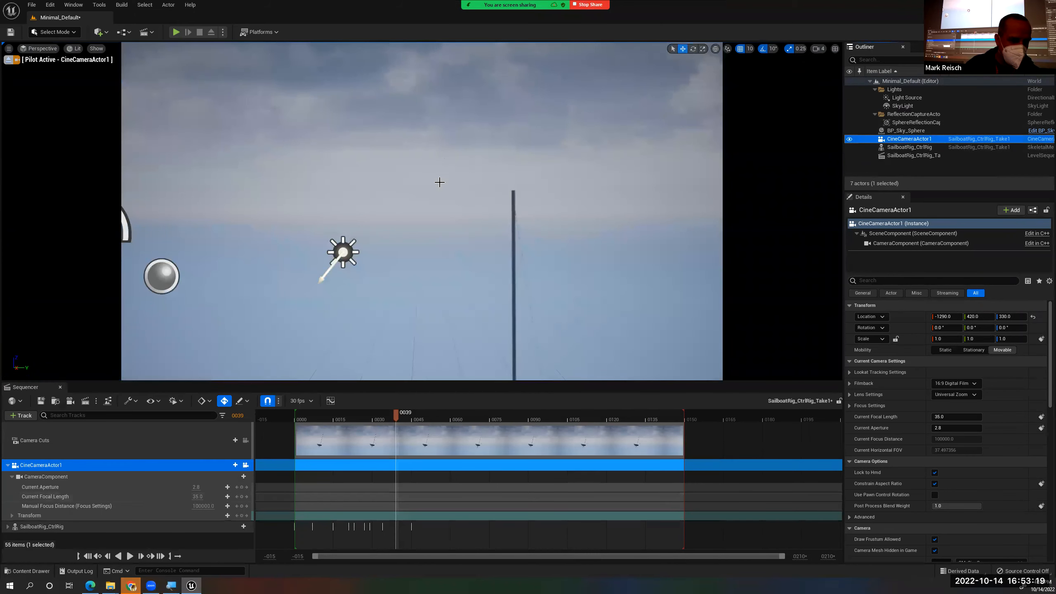
pyautogui.moveTo(422, 187); pyautogui.dragTo(412, 291, button='middle')
pyautogui.moveTo(412, 291); pyautogui.dragTo(291, 274)
pyautogui.moveTo(422, 207); pyautogui.dragTo(406, 220)
pyautogui.moveTo(405, 220); pyautogui.dragTo(540, 214, button='middle')
pyautogui.moveTo(422, 211); pyautogui.dragTo(400, 249)
pyautogui.moveTo(399, 249); pyautogui.dragTo(511, 243, button='middle')
pyautogui.moveTo(422, 224); pyautogui.dragTo(429, 193, button='middle')
pyautogui.moveTo(429, 193); pyautogui.dragTo(431, 249)
pyautogui.moveTo(448, 155); pyautogui.dragTo(438, 200)
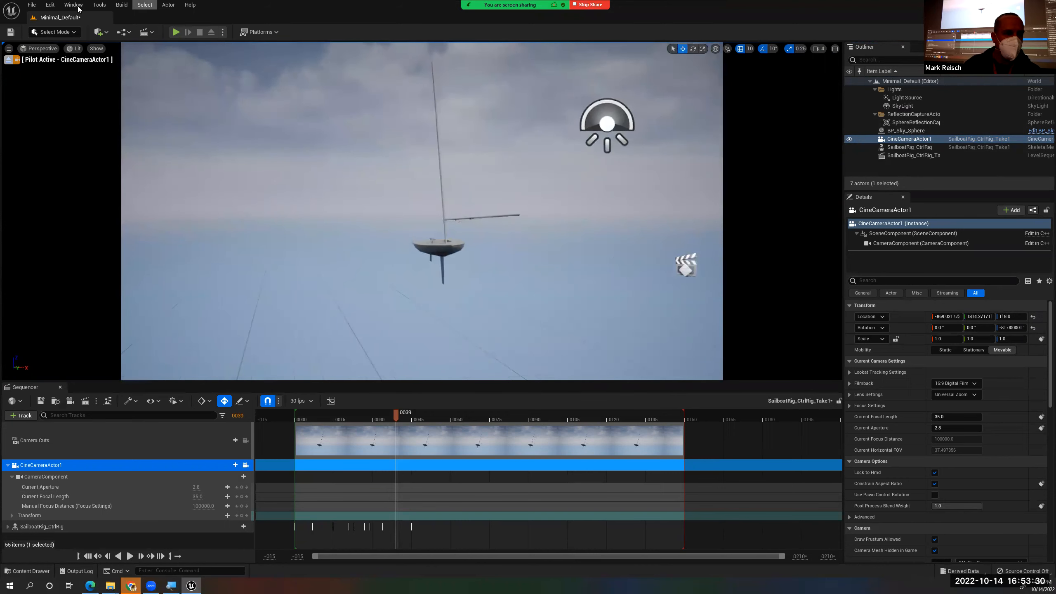
pyautogui.click(8, 59)
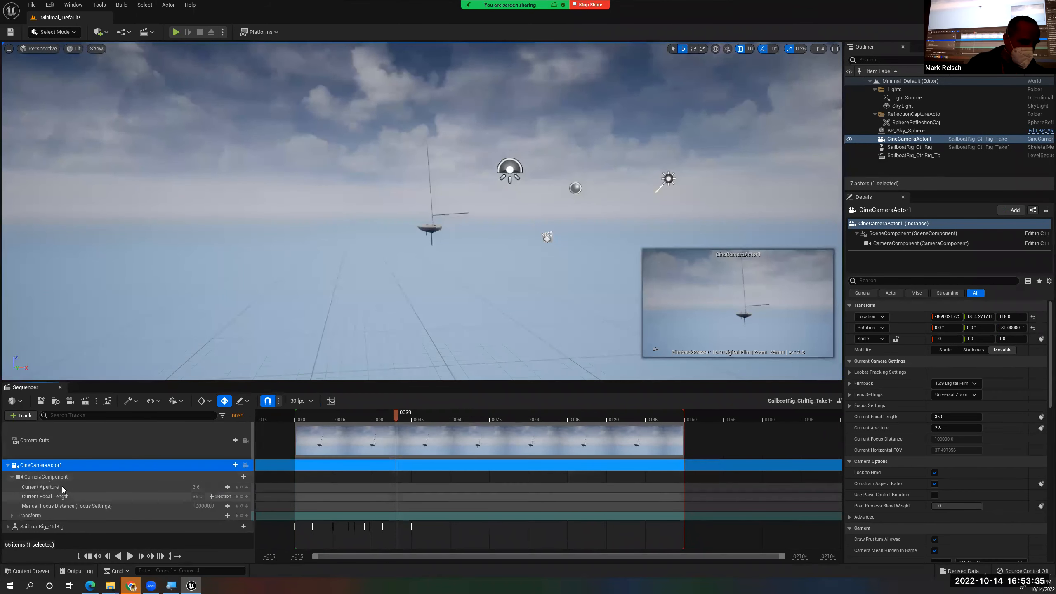
# Inspect CineCameraActor1 and its CameraComponent track, viewing the camera up close in the level
pyautogui.click(54, 479)
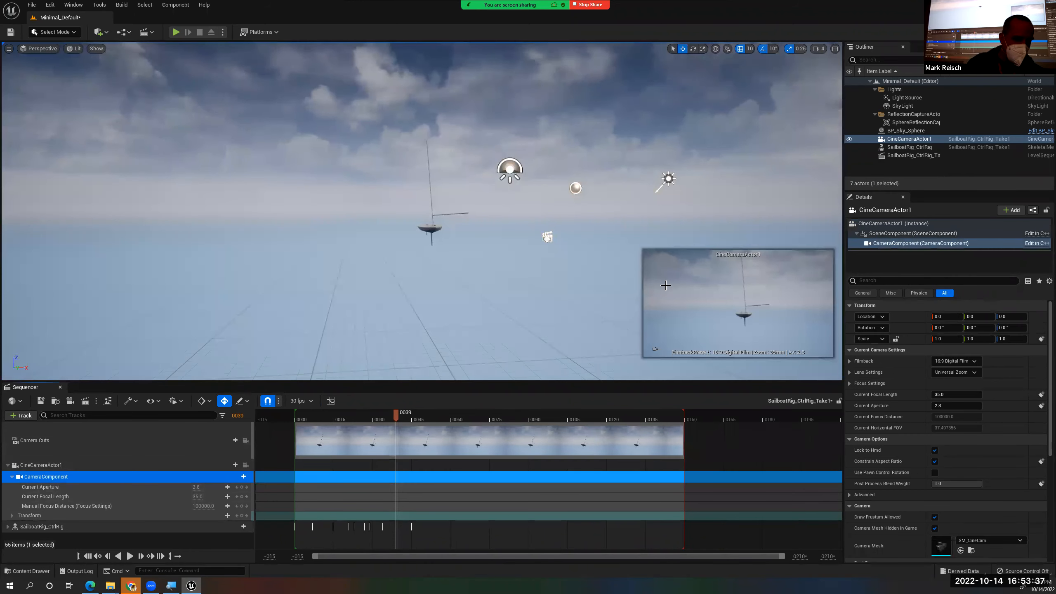
pyautogui.moveTo(507, 265); pyautogui.dragTo(466, 219, button='right')
pyautogui.click(365, 125)
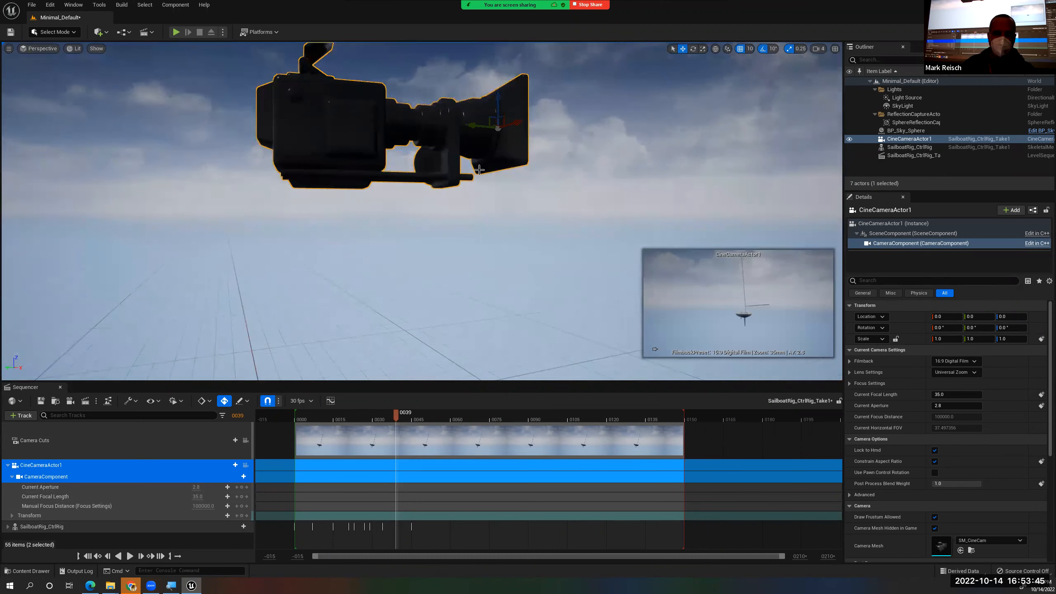
pyautogui.moveTo(428, 243); pyautogui.dragTo(454, 241, button='middle')
pyautogui.click(904, 139)
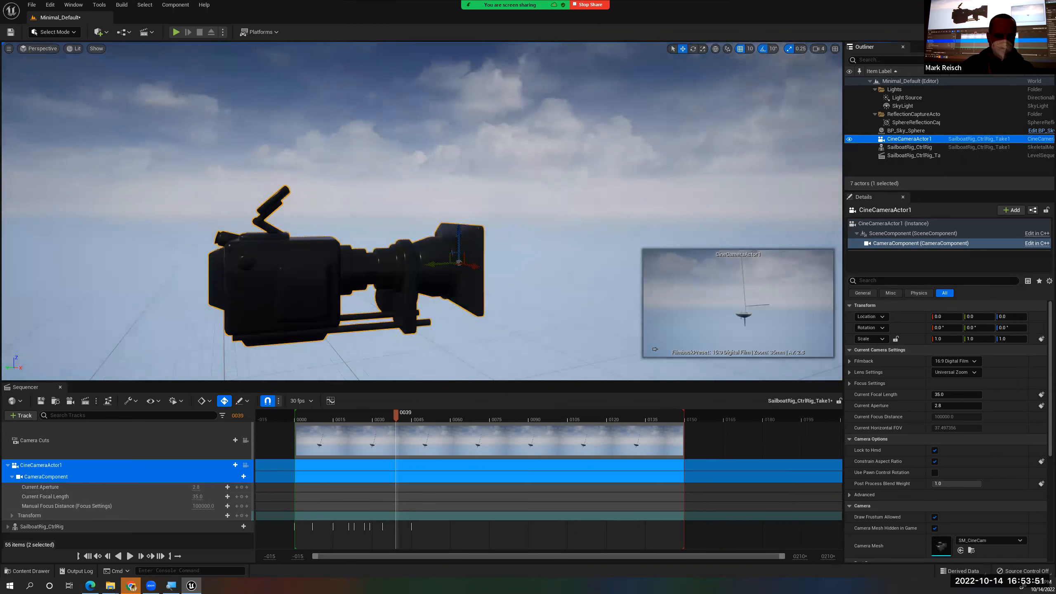
pyautogui.rightClick(302, 267)
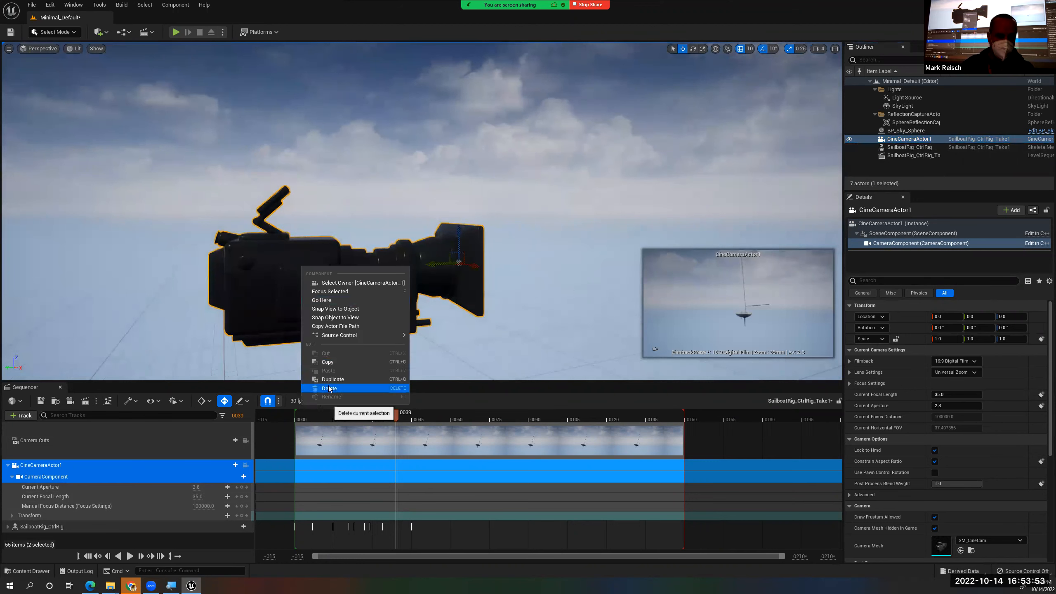
pyautogui.press('Escape')
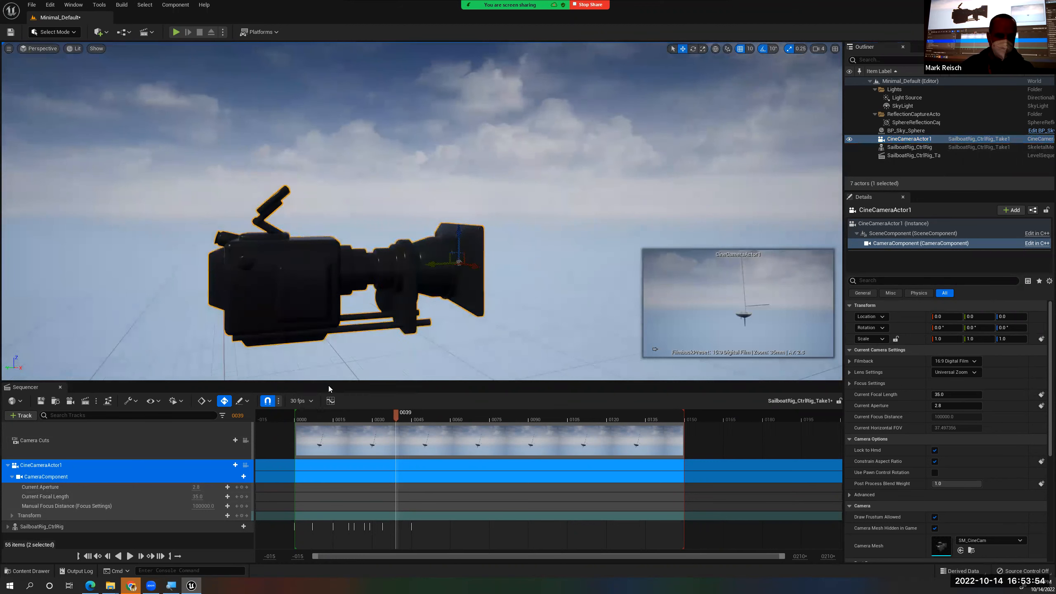
# Delete the CineCameraActor1 track from the sequence and remove that camera from the level
pyautogui.click(46, 466)
pyautogui.rightClick(46, 467)
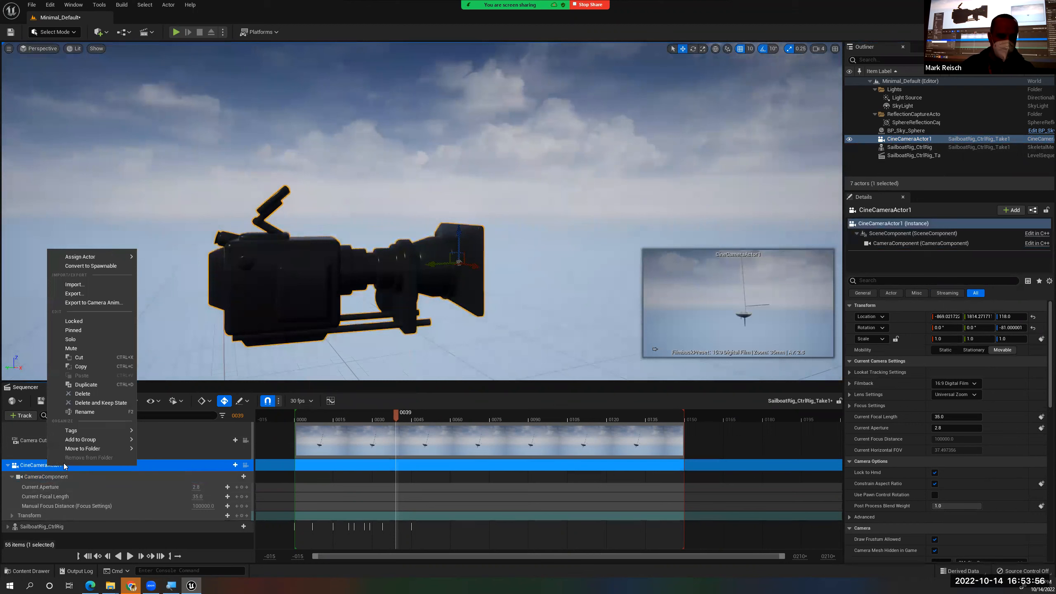
pyautogui.click(93, 399)
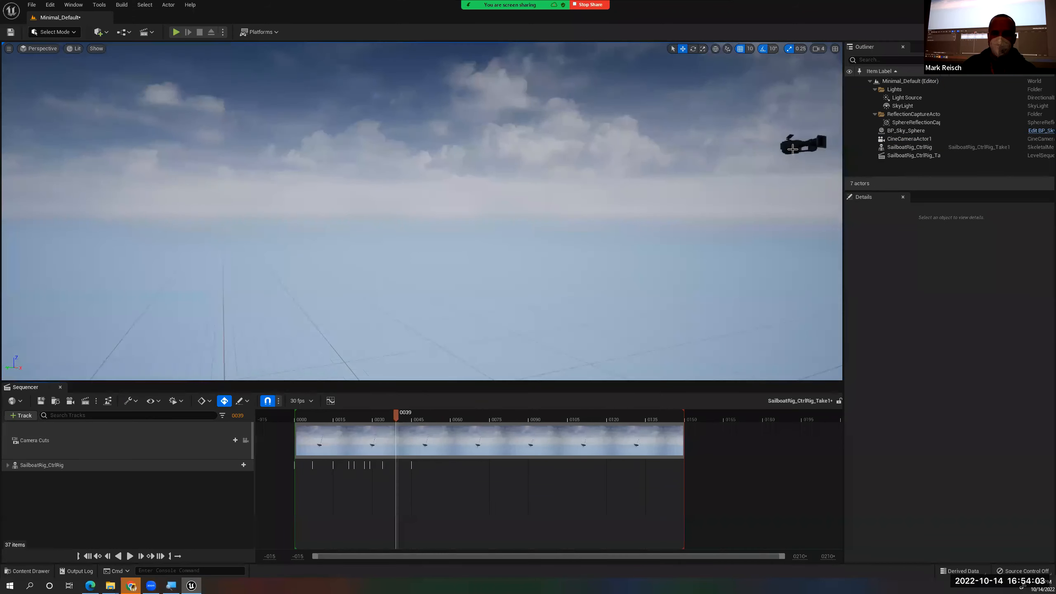
pyautogui.click(793, 148)
pyautogui.press('Delete')
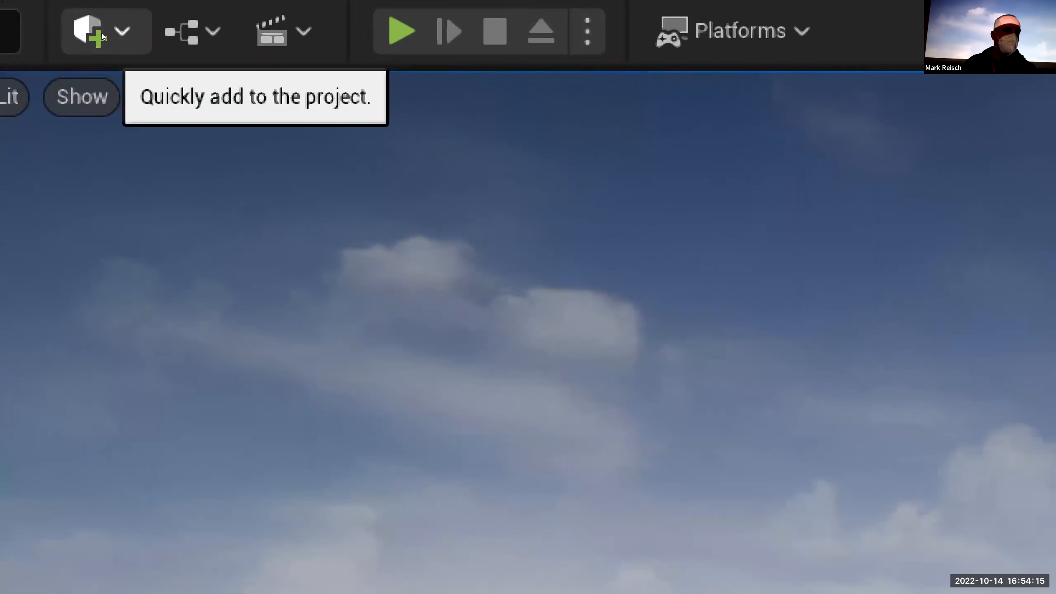
# Place a new Cine Camera Actor in the level
pyautogui.click(100, 31)
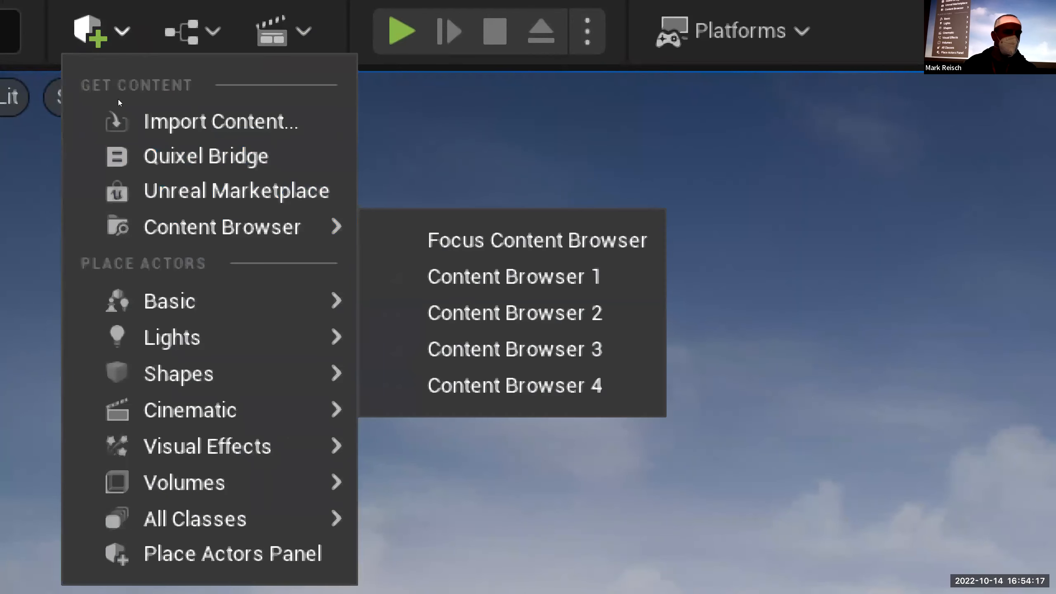
pyautogui.moveTo(190, 410)
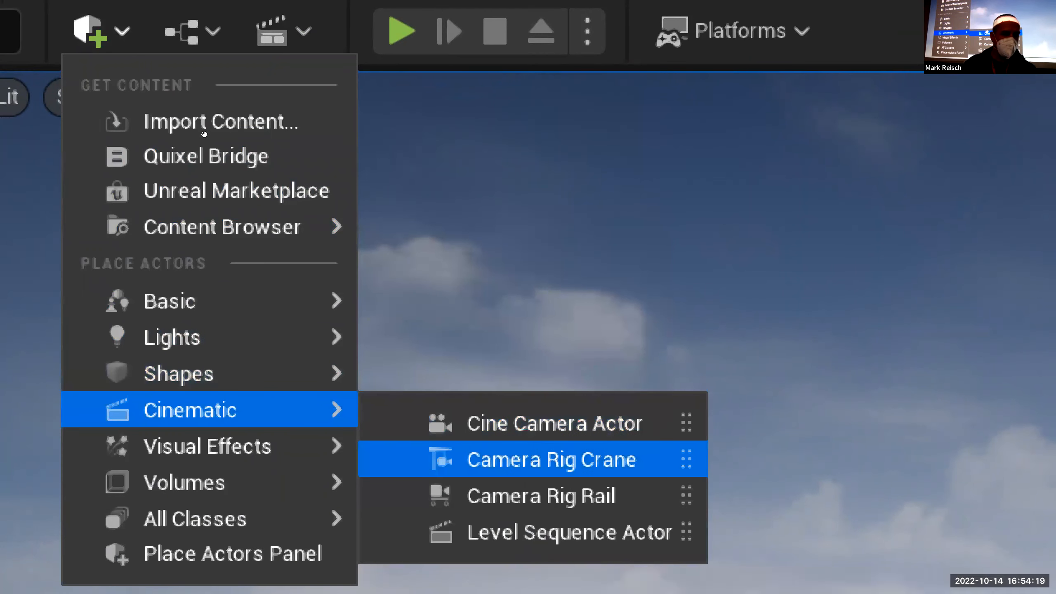
pyautogui.click(528, 422)
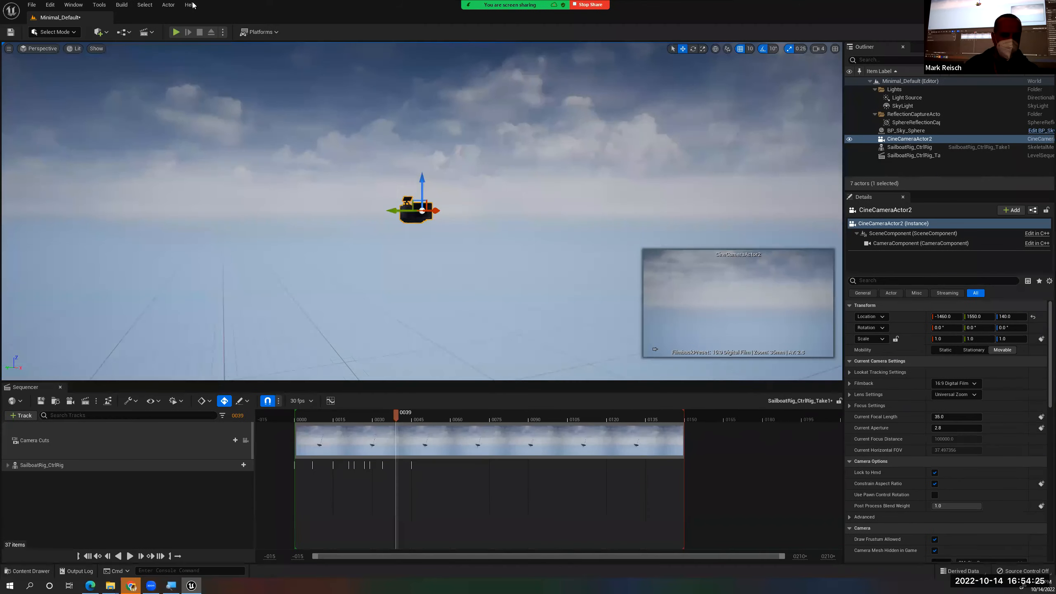
# Add CineCameraActor2 from the level to the SailboatRig_CtrlRig_Take1 sequence as a track
pyautogui.press('e')
pyautogui.moveTo(422, 211); pyautogui.dragTo(440, 250, button='right')
pyautogui.press('q')
pyautogui.press('e')
pyautogui.moveTo(378, 212); pyautogui.dragTo(395, 214, button='right')
pyautogui.press('s')
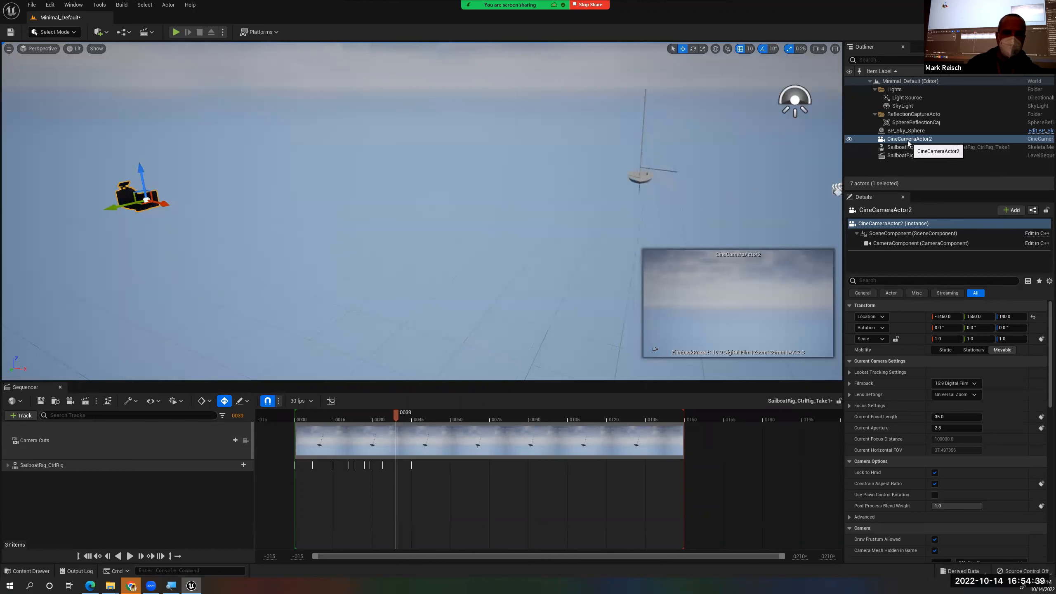
pyautogui.moveTo(909, 143); pyautogui.dragTo(699, 232)
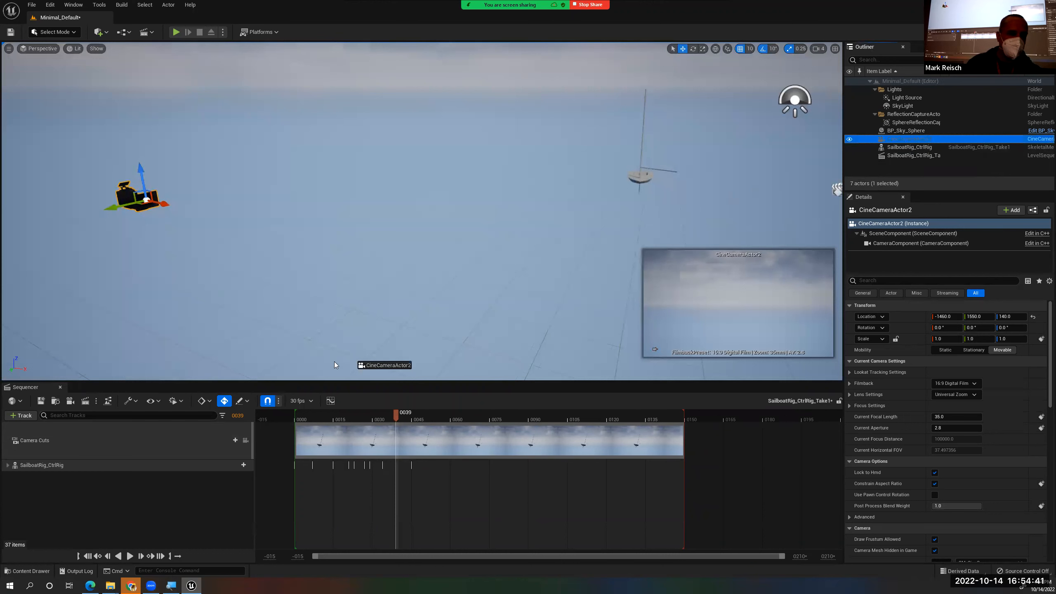
pyautogui.moveTo(144, 508); pyautogui.dragTo(81, 491)
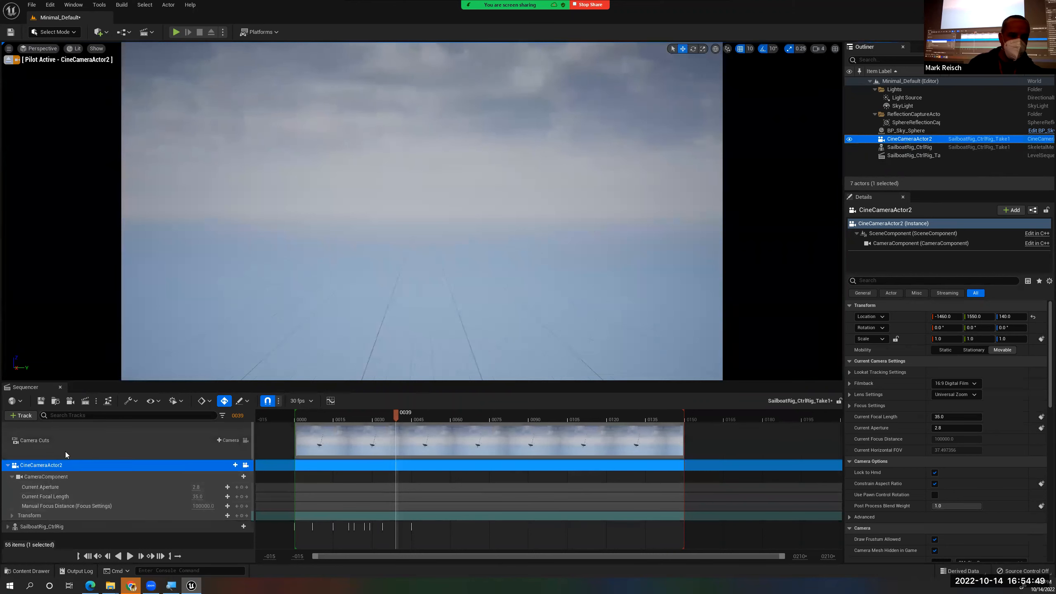
# Pilot CineCameraActor2 to frame the sailboat's hull and mast from the side, at about X -708, Y 1323, Z 68
pyautogui.moveTo(465, 193); pyautogui.dragTo(329, 187, button='right')
pyautogui.moveTo(330, 186); pyautogui.dragTo(591, 222, button='middle')
pyautogui.moveTo(591, 222); pyautogui.dragTo(580, 270, button='right')
pyautogui.moveTo(580, 271); pyautogui.dragTo(590, 226, button='middle')
pyautogui.moveTo(590, 226); pyautogui.dragTo(592, 206, button='right')
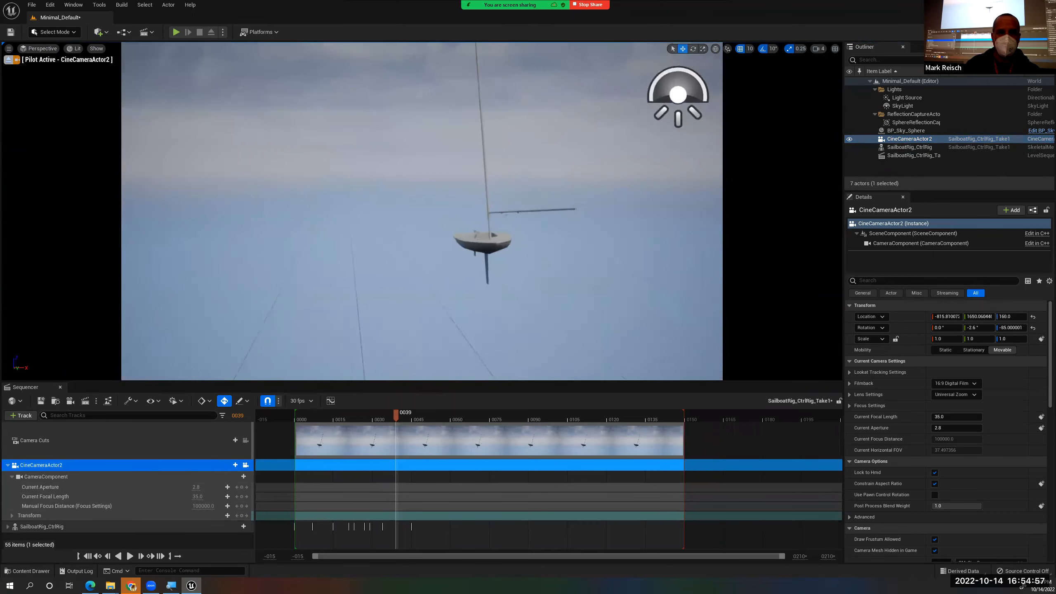
pyautogui.moveTo(592, 206); pyautogui.dragTo(666, 225, button='middle')
pyautogui.moveTo(665, 224)
pyautogui.mouseDown(button='right')
pyautogui.moveTo(687, 229)
pyautogui.moveTo(650, 221)
pyautogui.moveTo(655, 255)
pyautogui.moveTo(654, 217)
pyautogui.moveTo(675, 217)
pyautogui.mouseUp(button='right')
pyautogui.press('w')
pyautogui.press('s')
pyautogui.press('e')
pyautogui.press('s')
pyautogui.press('a')
pyautogui.press('d')
pyautogui.press('e')
pyautogui.press('q')
pyautogui.press('a')
pyautogui.press('q')
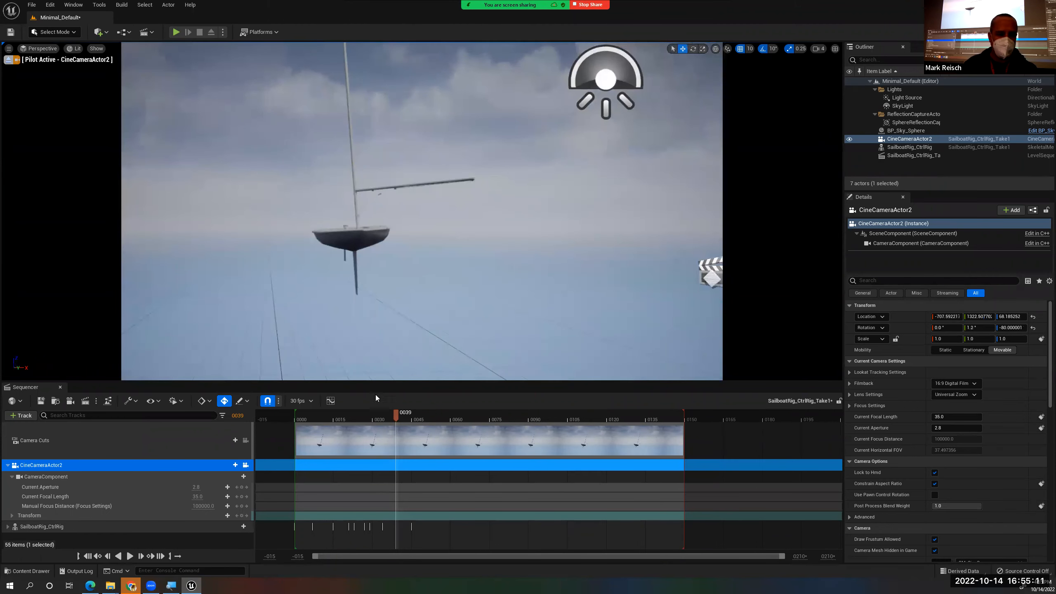
# At frame 0, pilot CineCameraActor2 around the sailboat to about X -1209, Y -11, Z 71 and key its transform
pyautogui.moveTo(333, 415); pyautogui.dragTo(295, 430)
pyautogui.moveTo(374, 270); pyautogui.dragTo(550, 271, button='right')
pyautogui.press('a')
pyautogui.press('w')
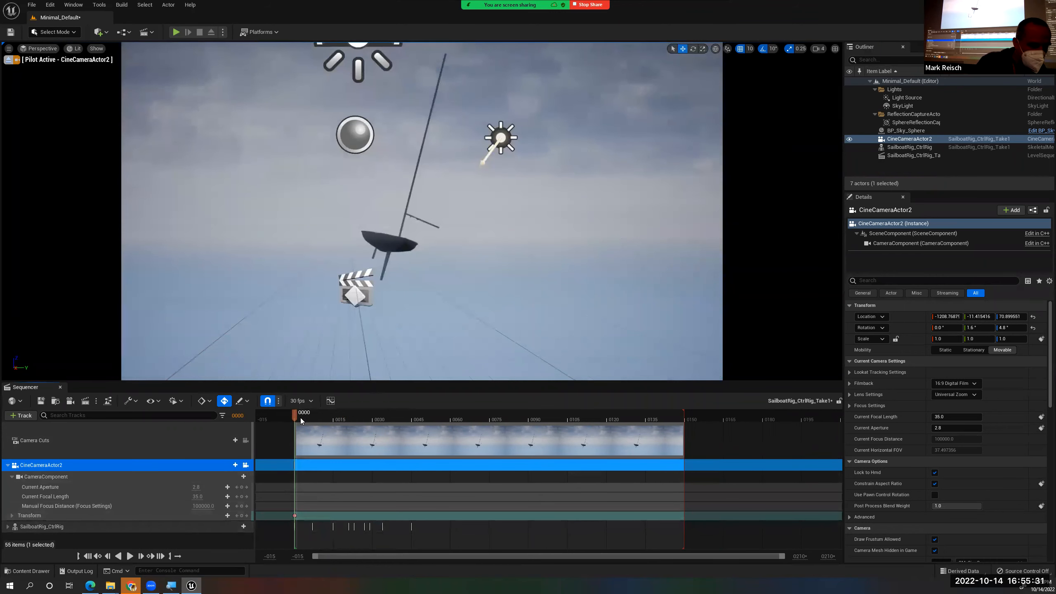
# Key CineCameraActor2's transform at frame 20, keeping the same camera placement as at frame 0
pyautogui.moveTo(297, 416); pyautogui.dragTo(347, 436)
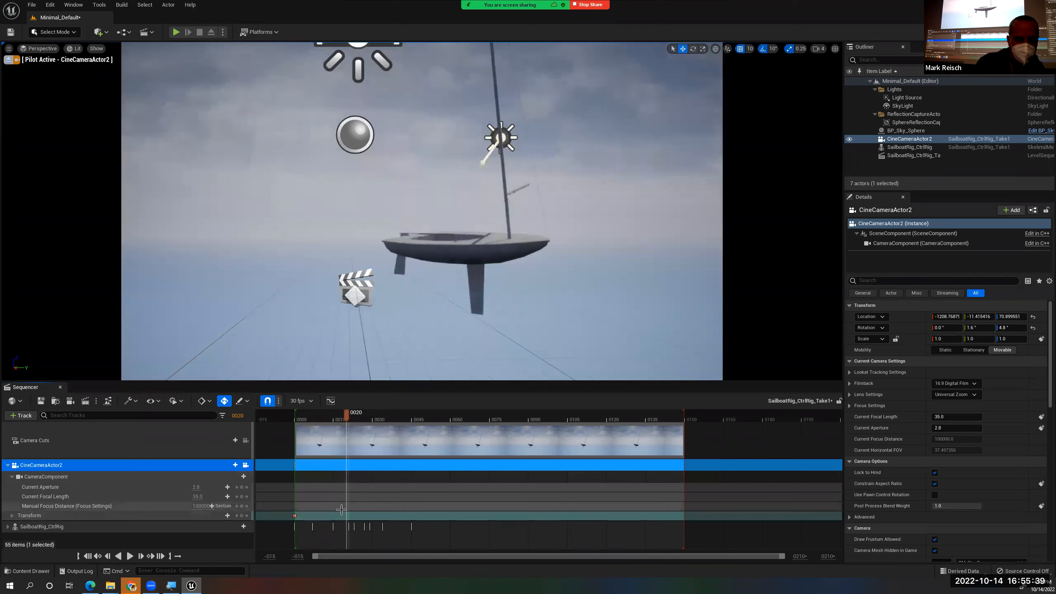
pyautogui.press('s')
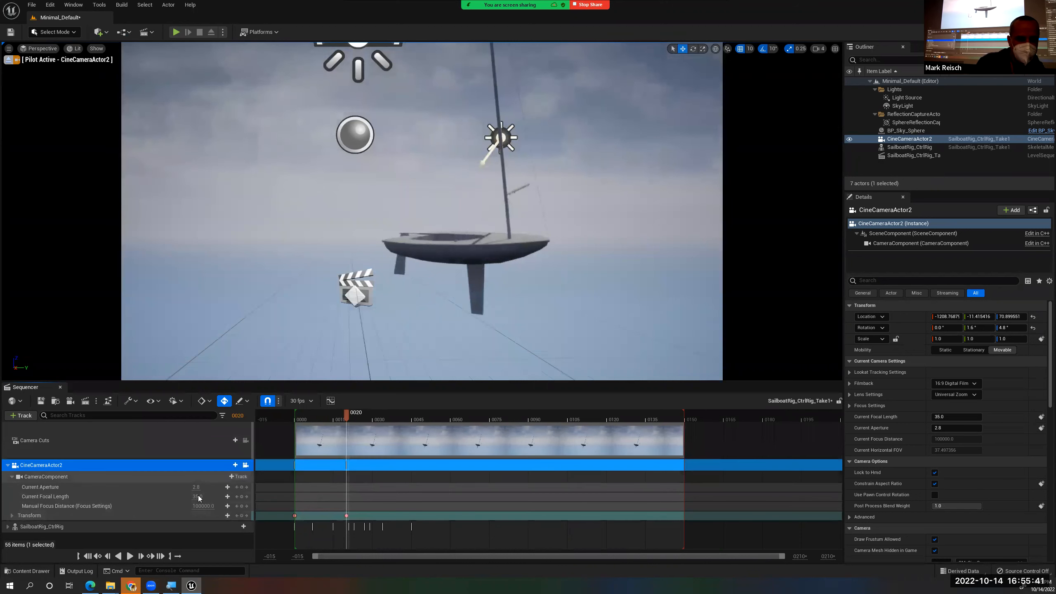
pyautogui.click(195, 519)
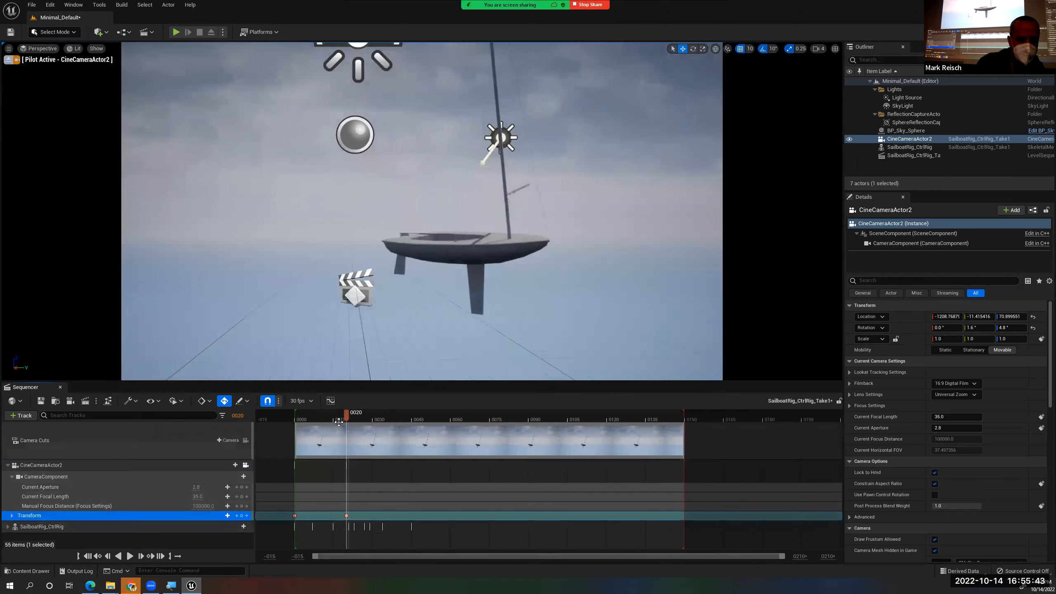
# At frame 35, pan the piloted CineCameraActor2 to a yaw of about 39.8° to key its new rotation, and scrub back to check
pyautogui.moveTo(348, 416); pyautogui.dragTo(385, 420)
pyautogui.moveTo(421, 276); pyautogui.dragTo(508, 277, button='right')
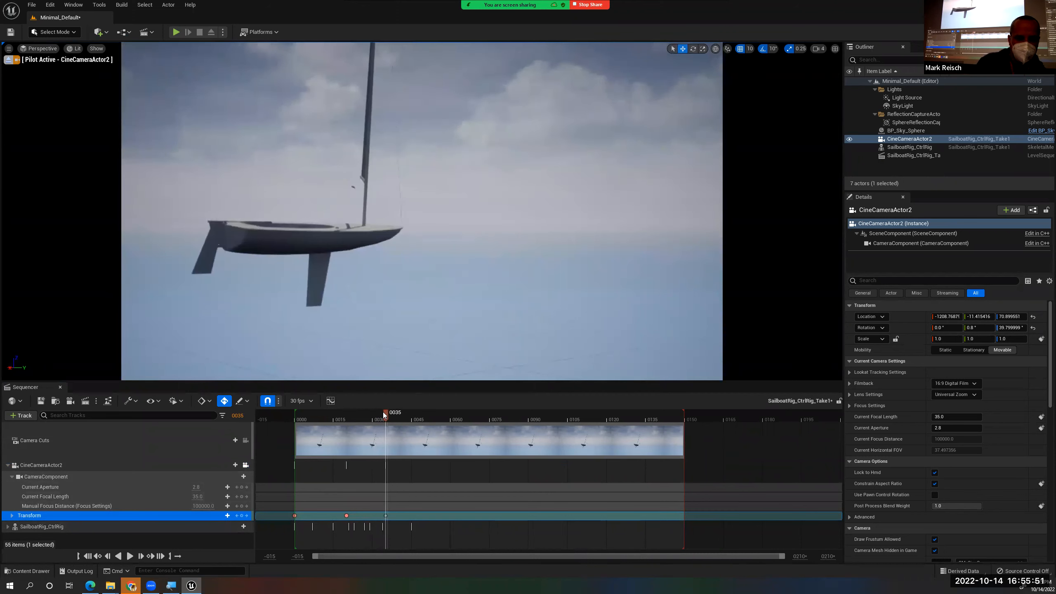
pyautogui.moveTo(389, 413); pyautogui.dragTo(317, 463)
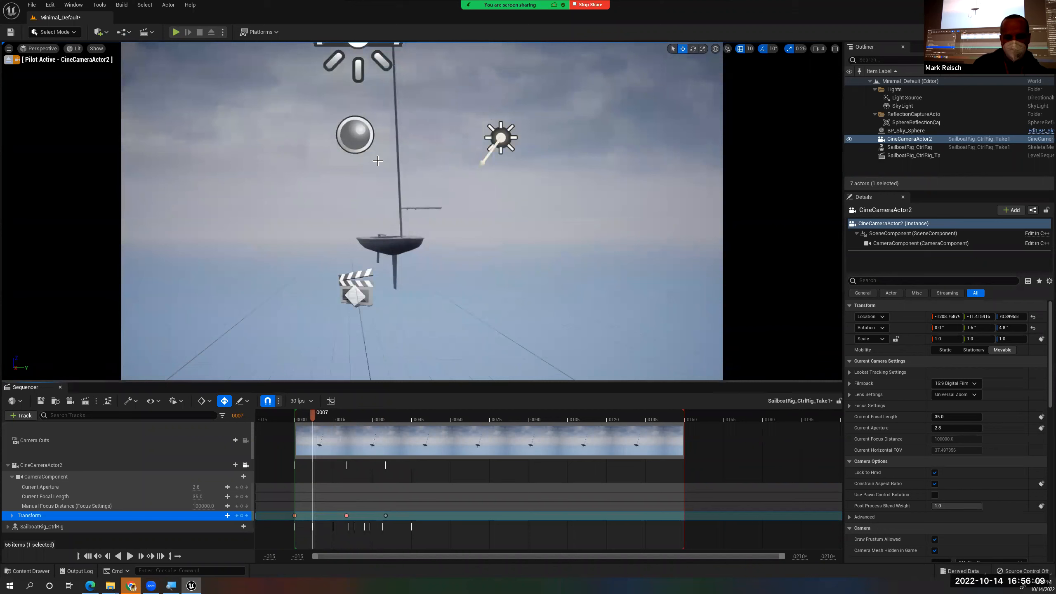
# Switch the viewport to game view so the editor icons are hidden while scrubbing the camera animation
pyautogui.click(306, 172)
pyautogui.press('g')
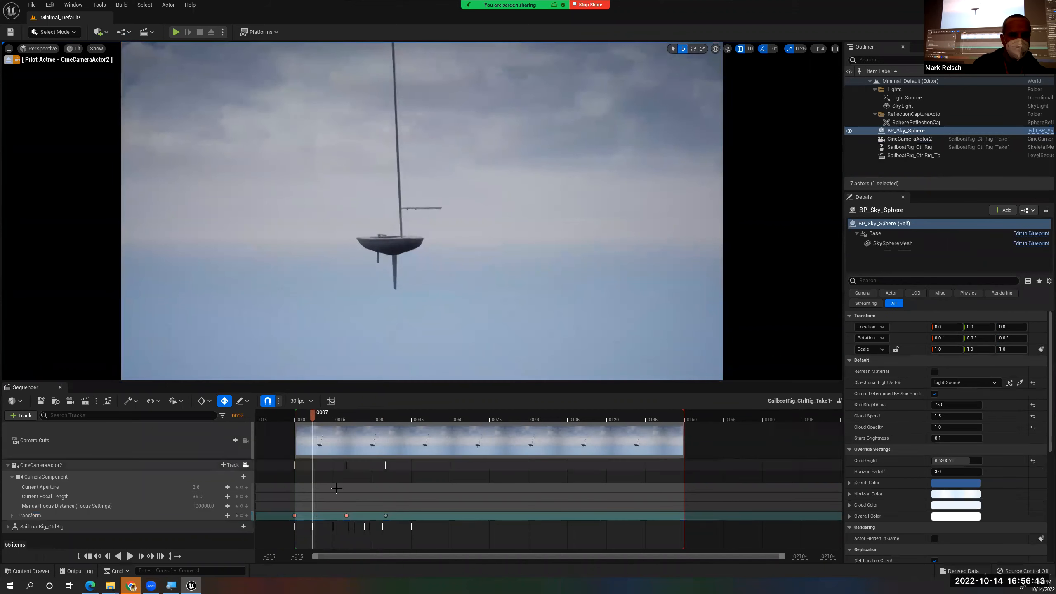
pyautogui.moveTo(313, 417); pyautogui.dragTo(340, 445)
# Retime CineCameraActor2's middle transform key to about frame 19, scrubbing the sequence to compare the timing
pyautogui.moveTo(346, 515); pyautogui.dragTo(329, 515)
pyautogui.moveTo(325, 416); pyautogui.dragTo(371, 436)
pyautogui.moveTo(332, 515); pyautogui.dragTo(359, 516)
pyautogui.moveTo(354, 413)
pyautogui.mouseDown()
pyautogui.moveTo(376, 423)
pyautogui.moveTo(362, 423)
pyautogui.mouseUp()
pyautogui.moveTo(360, 515); pyautogui.dragTo(344, 515)
pyautogui.moveTo(341, 415); pyautogui.dragTo(299, 447)
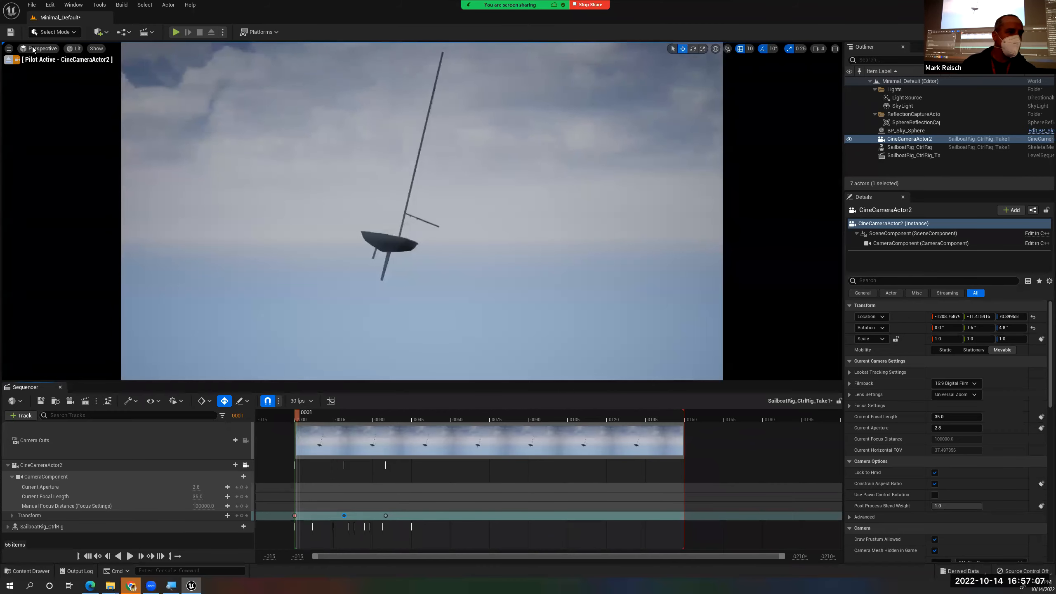
pyautogui.click(33, 49)
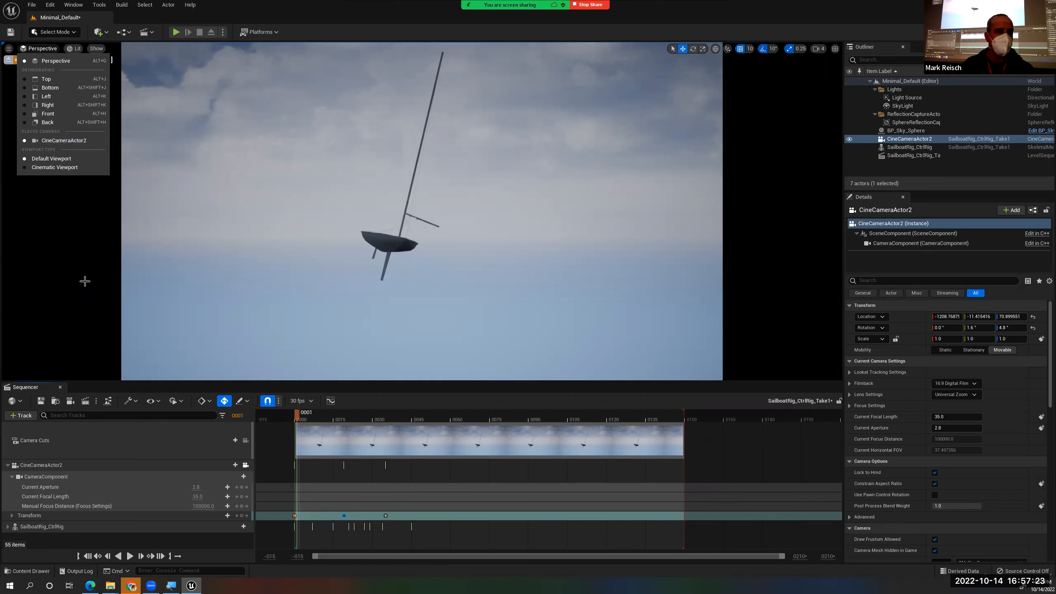
pyautogui.click(59, 211)
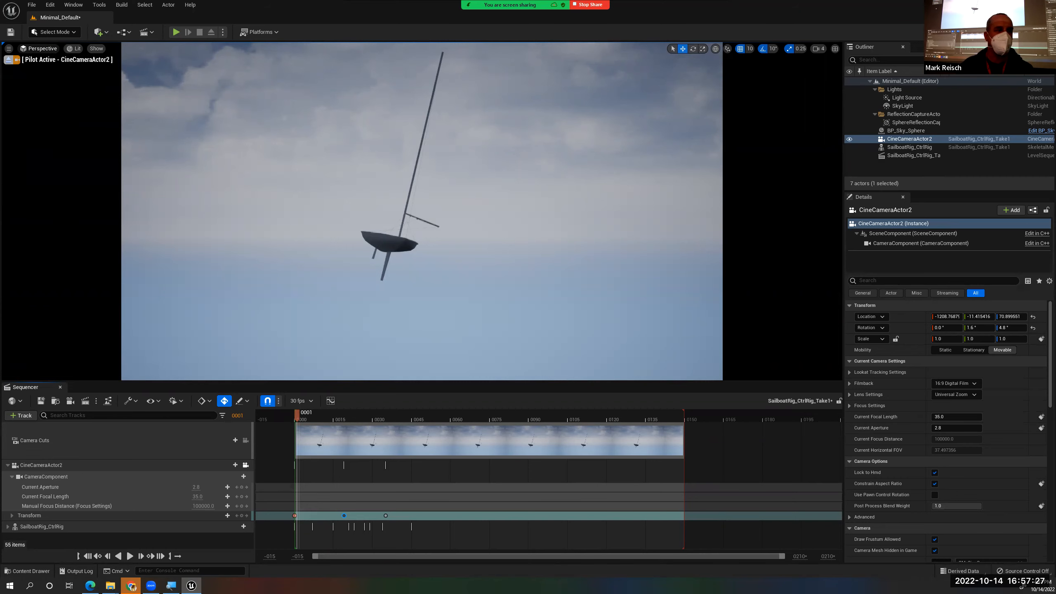
pyautogui.click(60, 212)
# Play and scrub the sequence from its start to review the sailboat and camera animation, ending at frame 0
pyautogui.moveTo(304, 416); pyautogui.dragTo(312, 441)
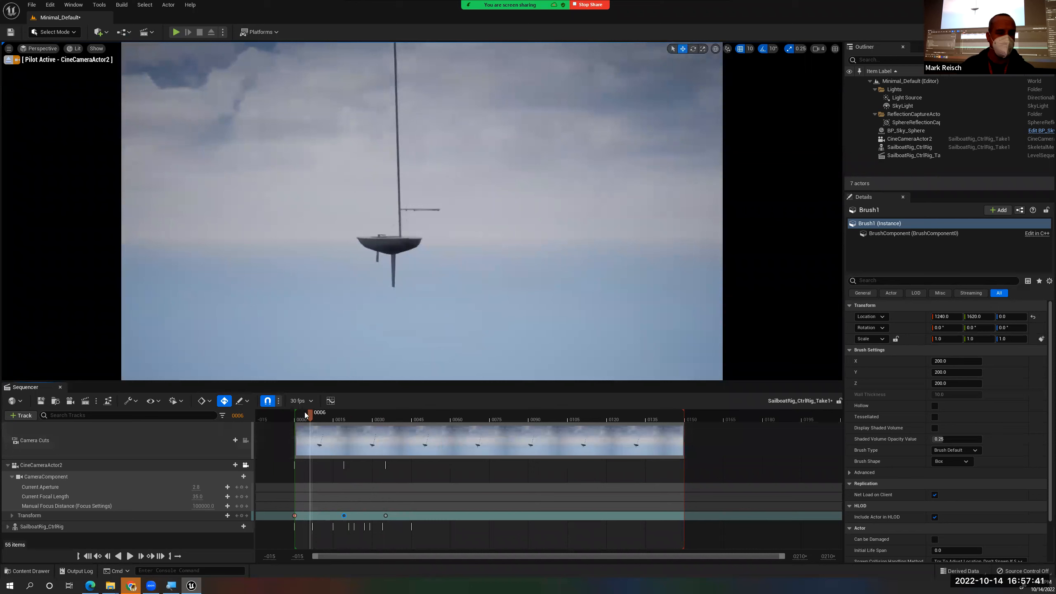
pyautogui.moveTo(312, 416)
pyautogui.mouseDown()
pyautogui.moveTo(351, 412)
pyautogui.moveTo(293, 414)
pyautogui.mouseUp()
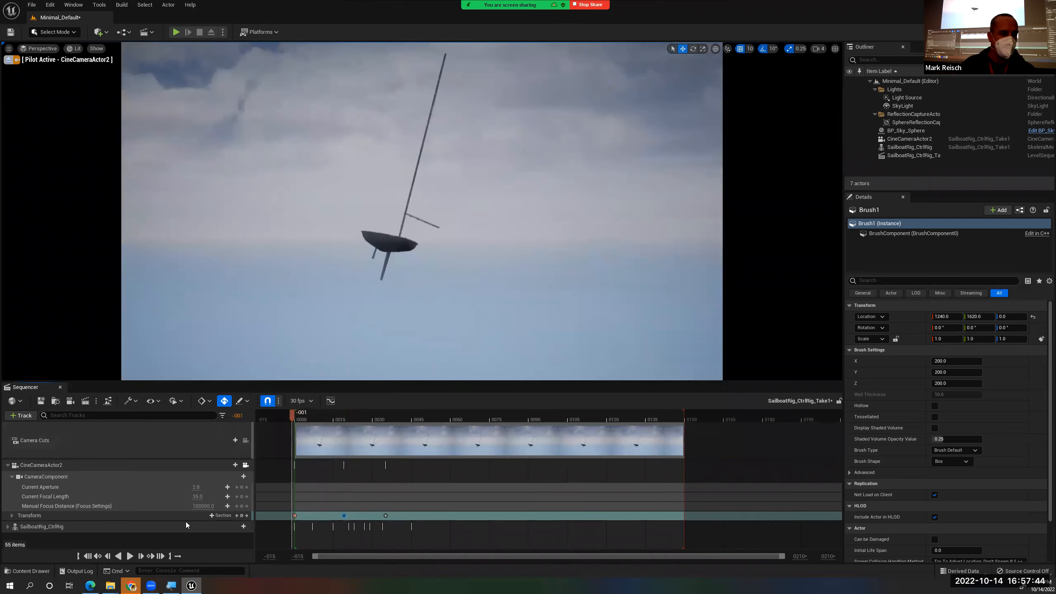
pyautogui.click(129, 556)
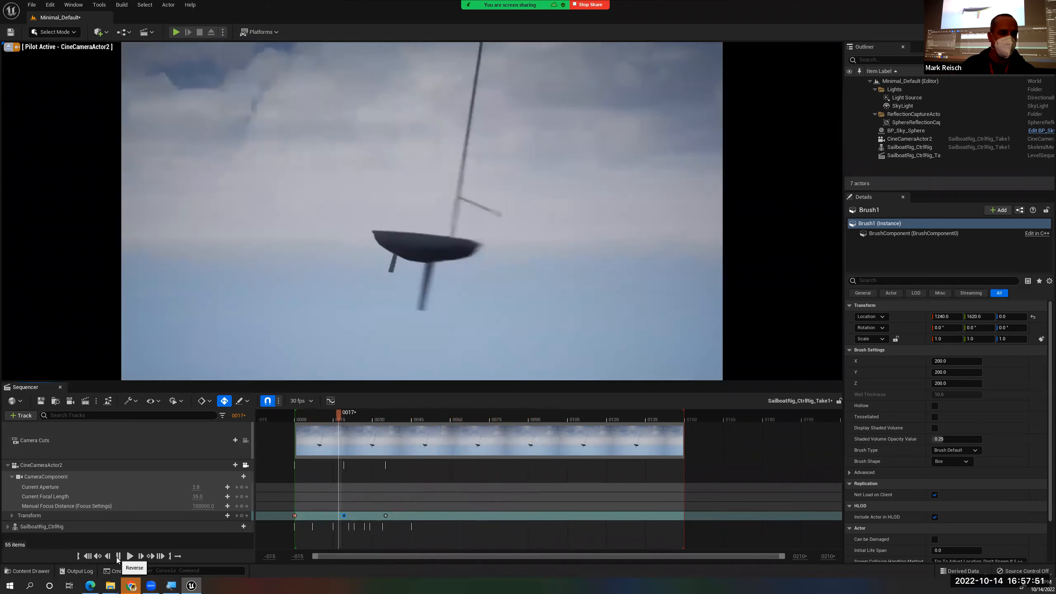
pyautogui.click(130, 556)
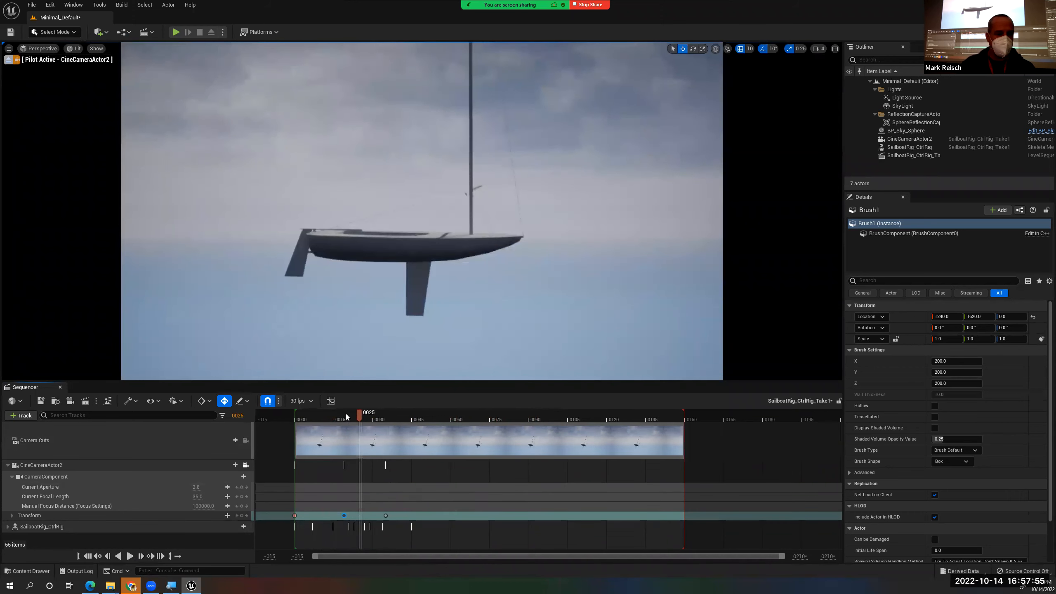
pyautogui.moveTo(340, 416)
pyautogui.mouseDown()
pyautogui.moveTo(302, 417)
pyautogui.moveTo(379, 418)
pyautogui.moveTo(349, 432)
pyautogui.mouseUp()
pyautogui.moveTo(302, 435)
pyautogui.mouseDown()
pyautogui.moveTo(389, 443)
pyautogui.moveTo(294, 442)
pyautogui.mouseUp()
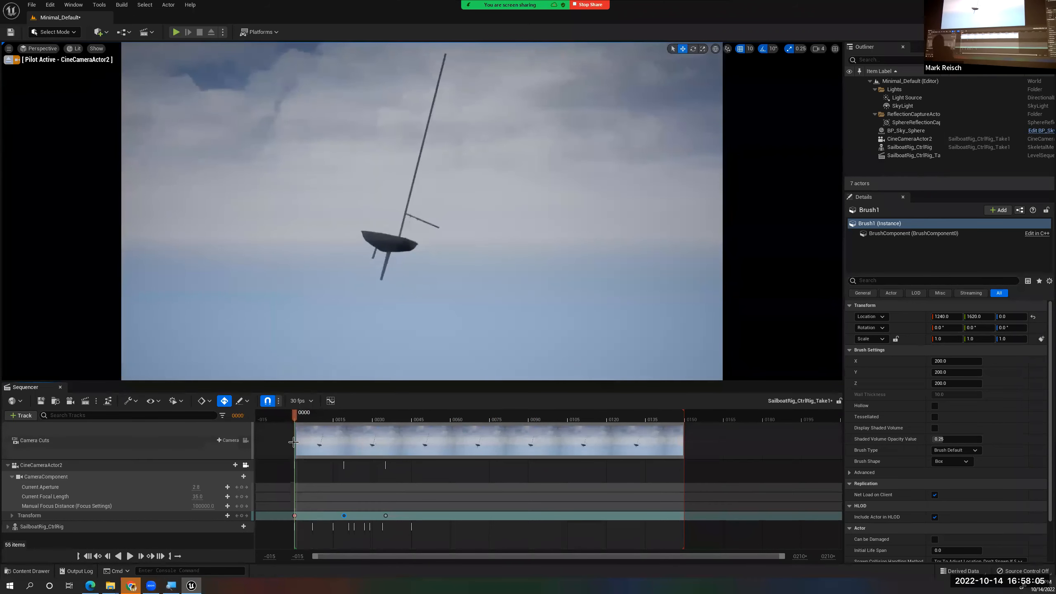
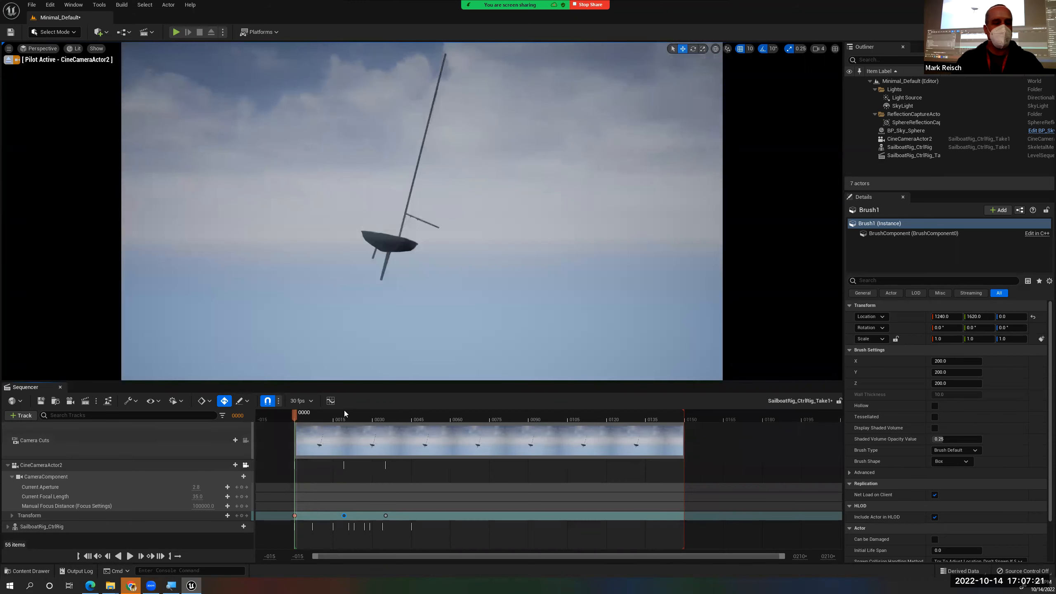
pyautogui.moveTo(344, 412); pyautogui.dragTo(297, 459)
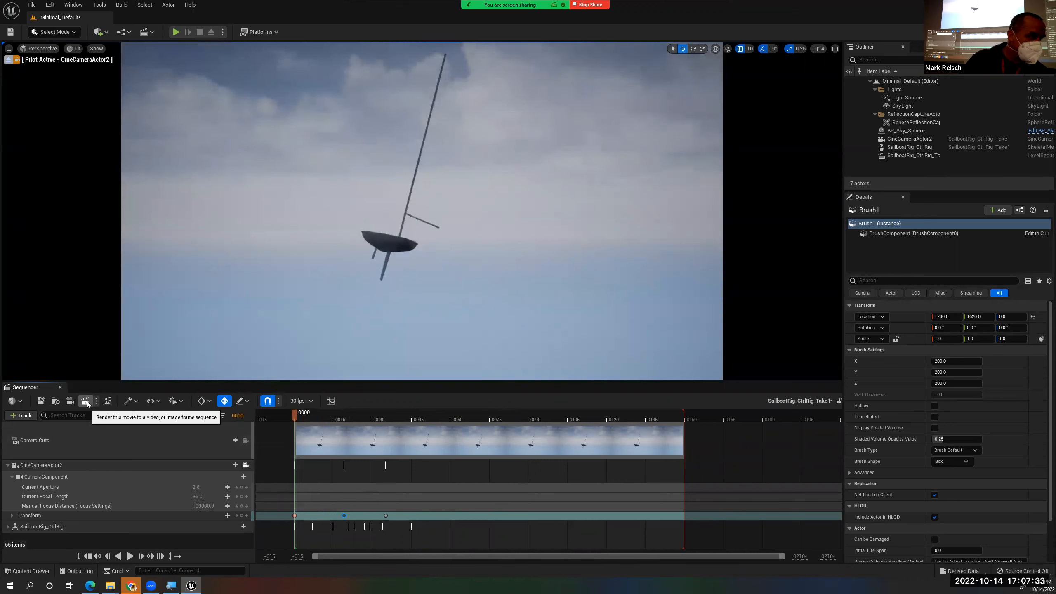
# Open the movie render settings for the sequence and review the available image output formats and render methods
pyautogui.click(87, 401)
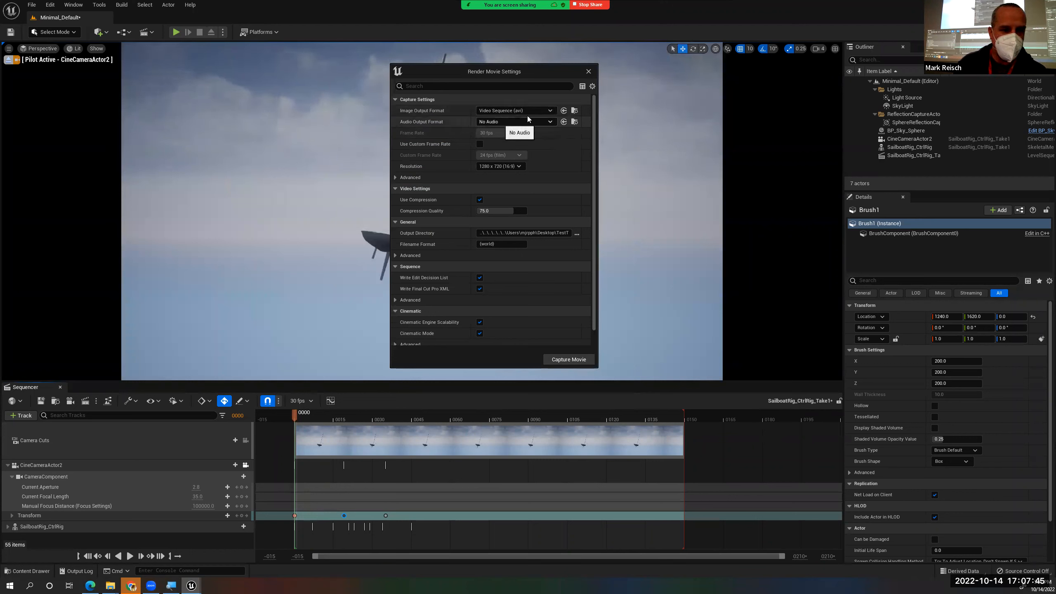
pyautogui.click(552, 111)
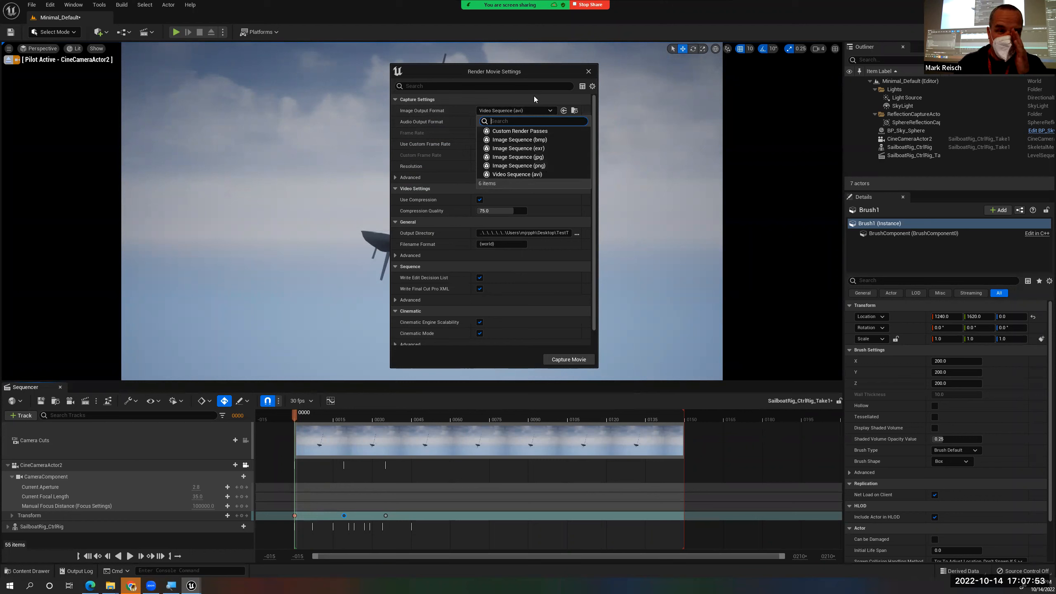
pyautogui.click(531, 73)
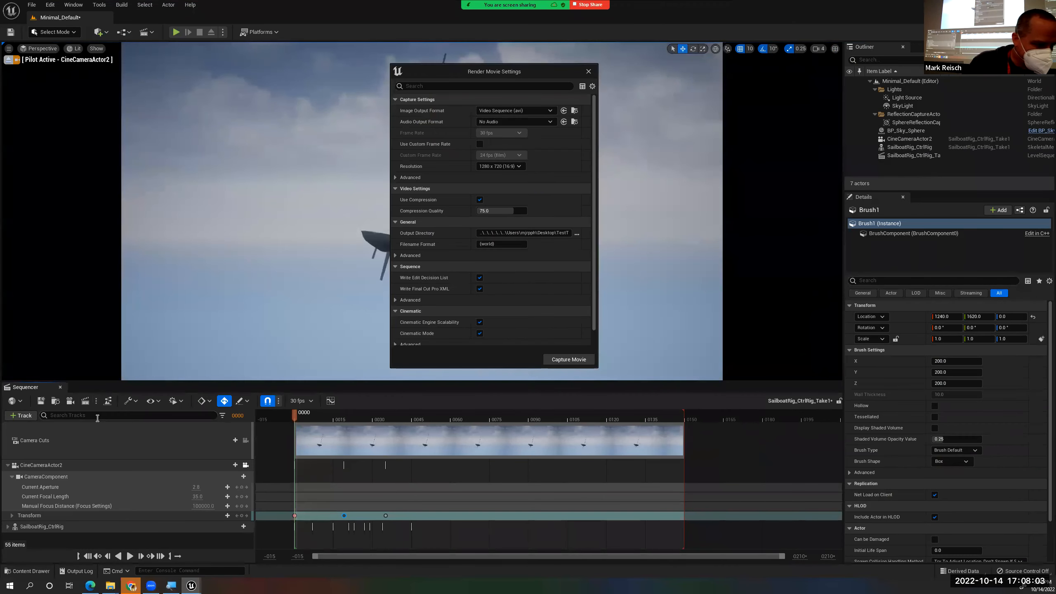
pyautogui.click(96, 402)
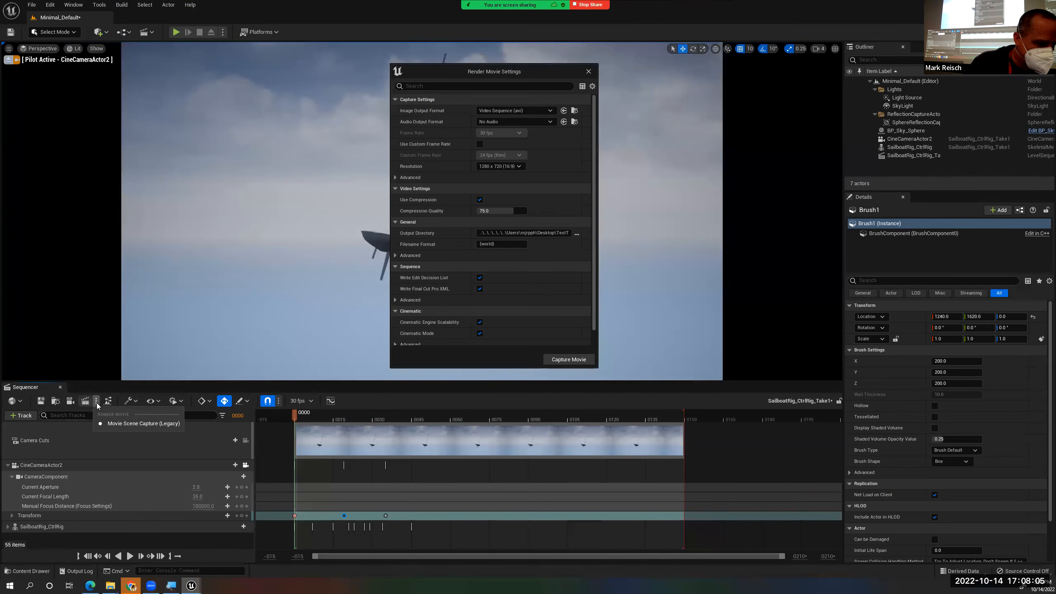
pyautogui.click(96, 402)
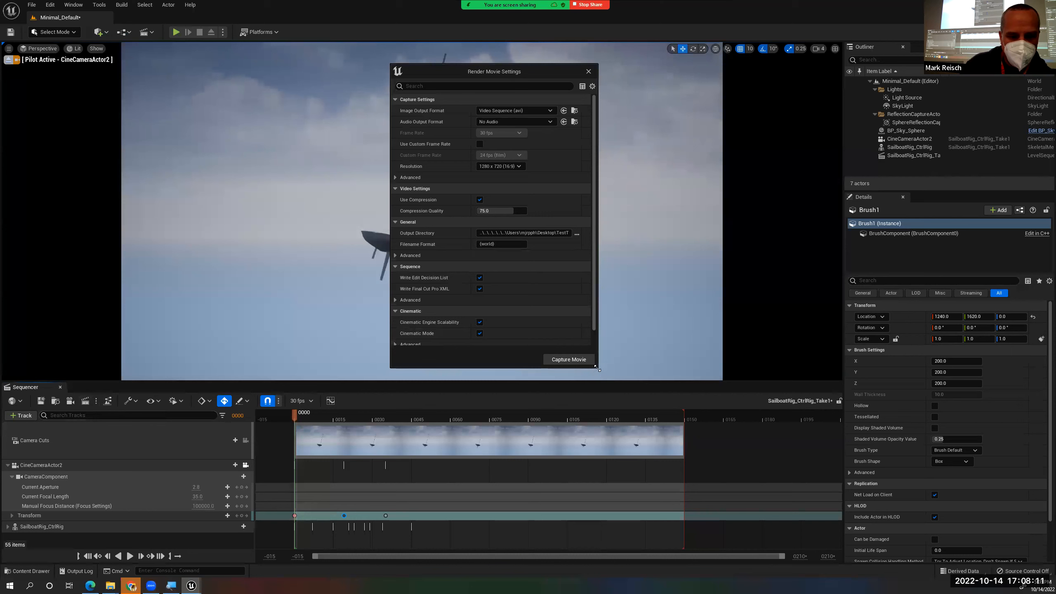
# Enable the custom frame rate of 24 fps (film), set the render resolution to 3840 x 2160 (16:9), and expand the advanced capture settings
pyautogui.moveTo(594, 367); pyautogui.dragTo(663, 378)
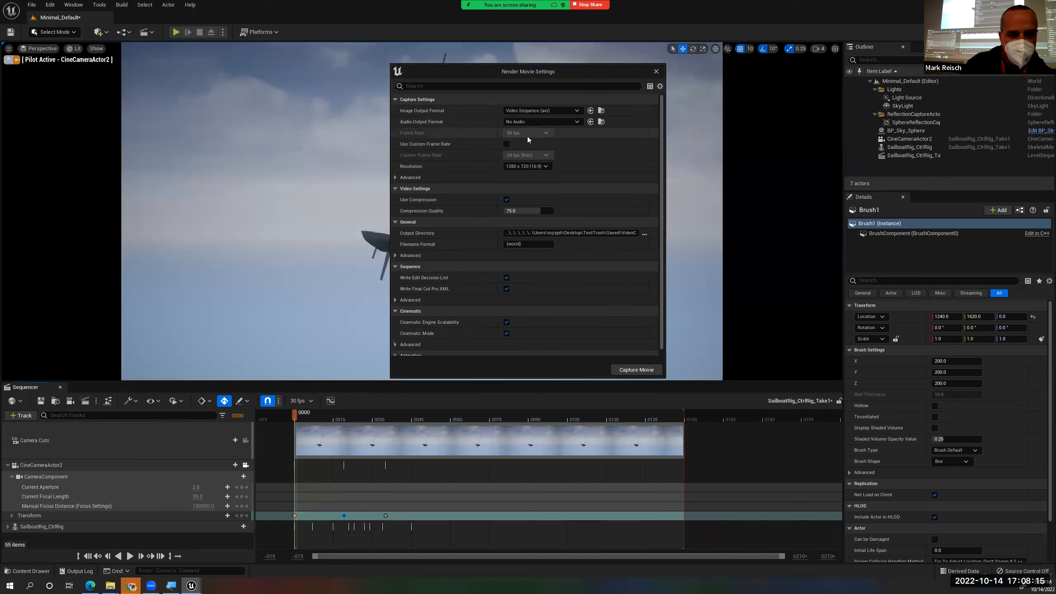
pyautogui.click(506, 144)
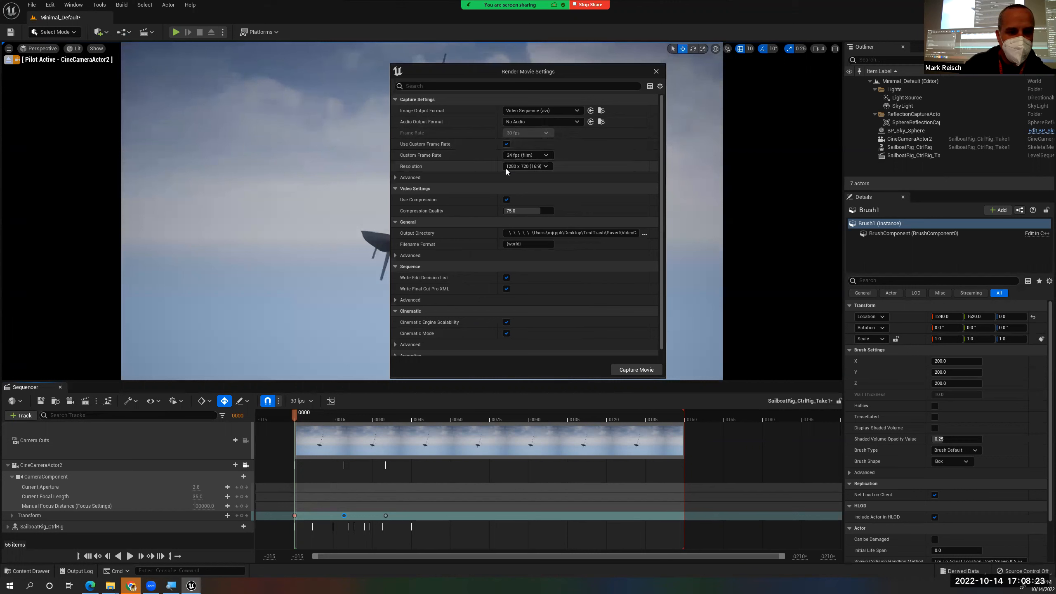
pyautogui.click(523, 166)
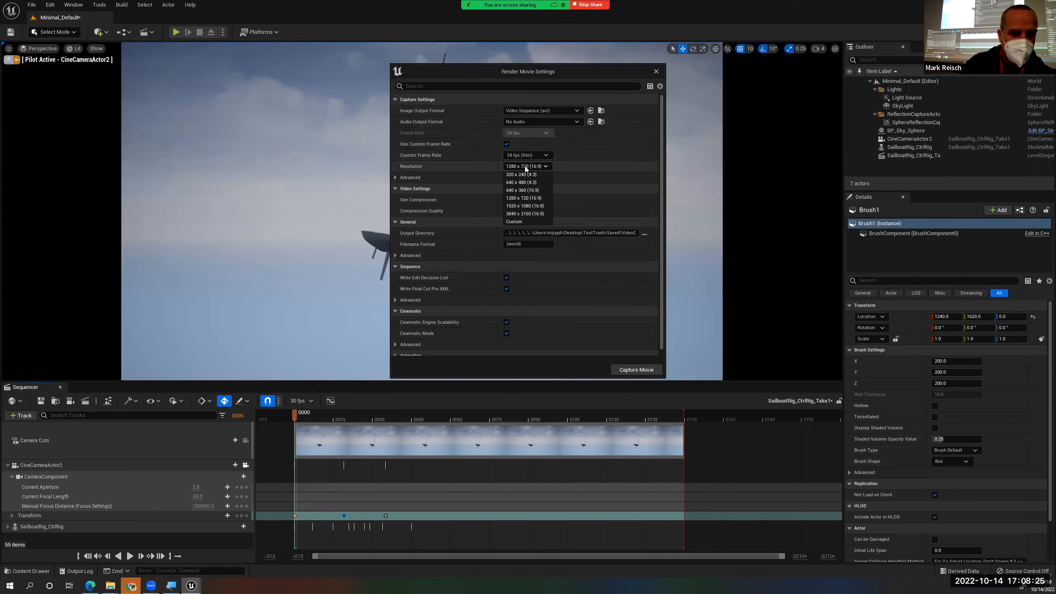
pyautogui.click(517, 214)
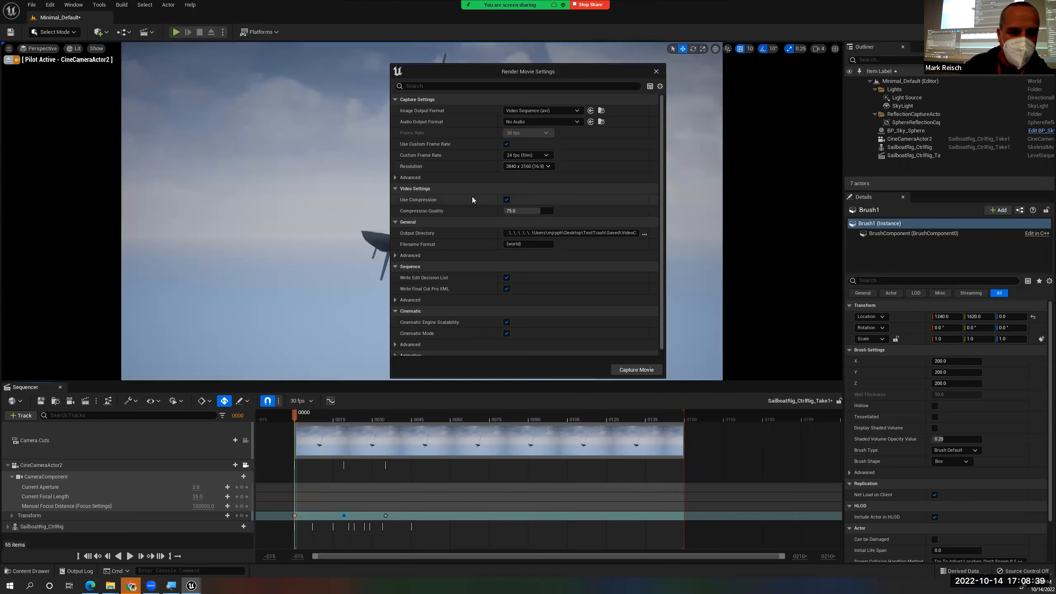
pyautogui.click(401, 178)
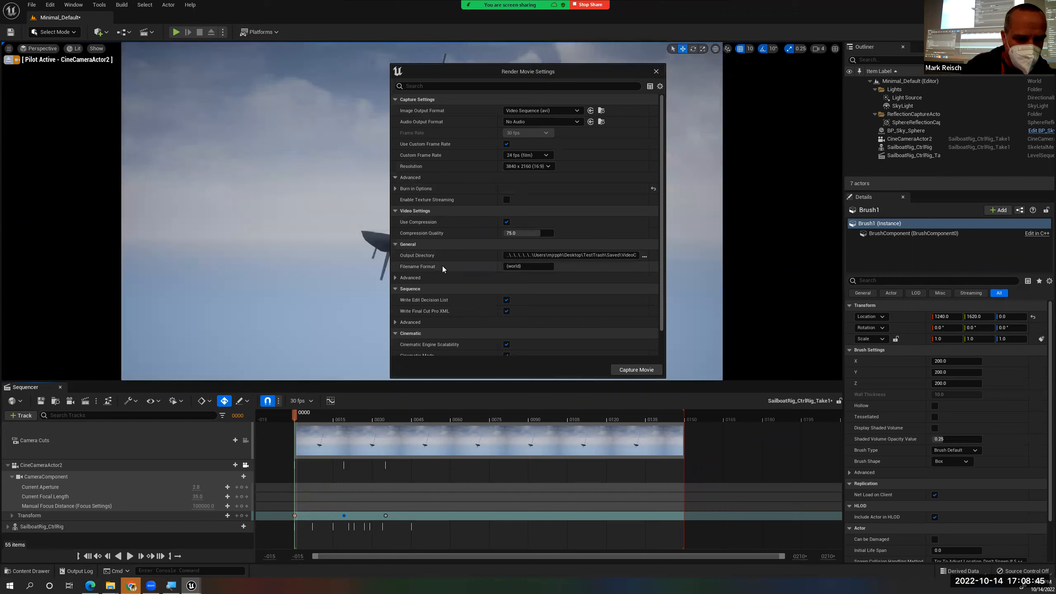
# Browse for the render output directory in TestTrash's Saved folder and create a new folder there named Movies
pyautogui.click(644, 255)
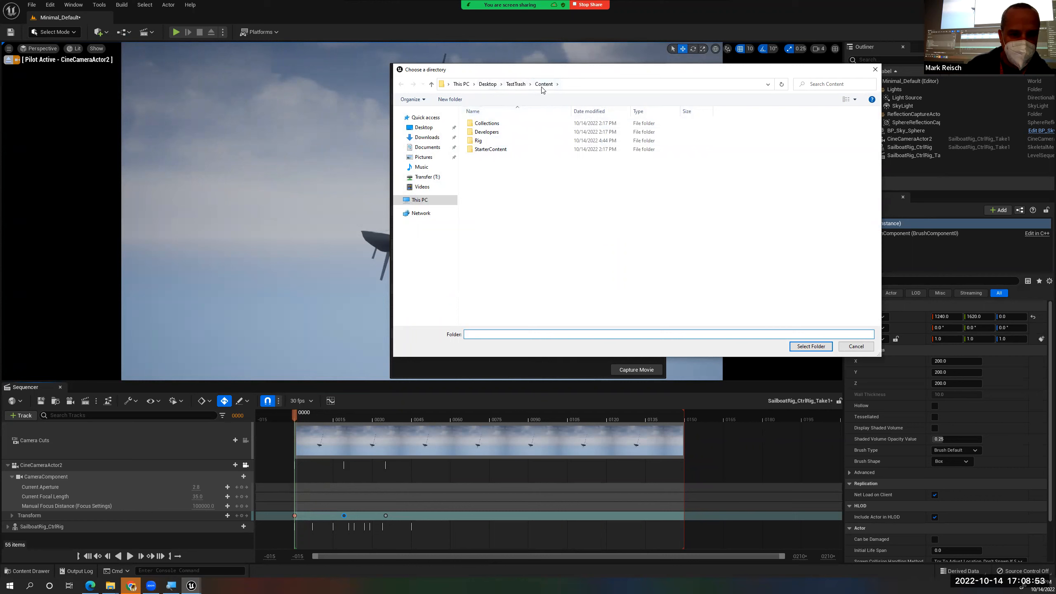
pyautogui.click(516, 84)
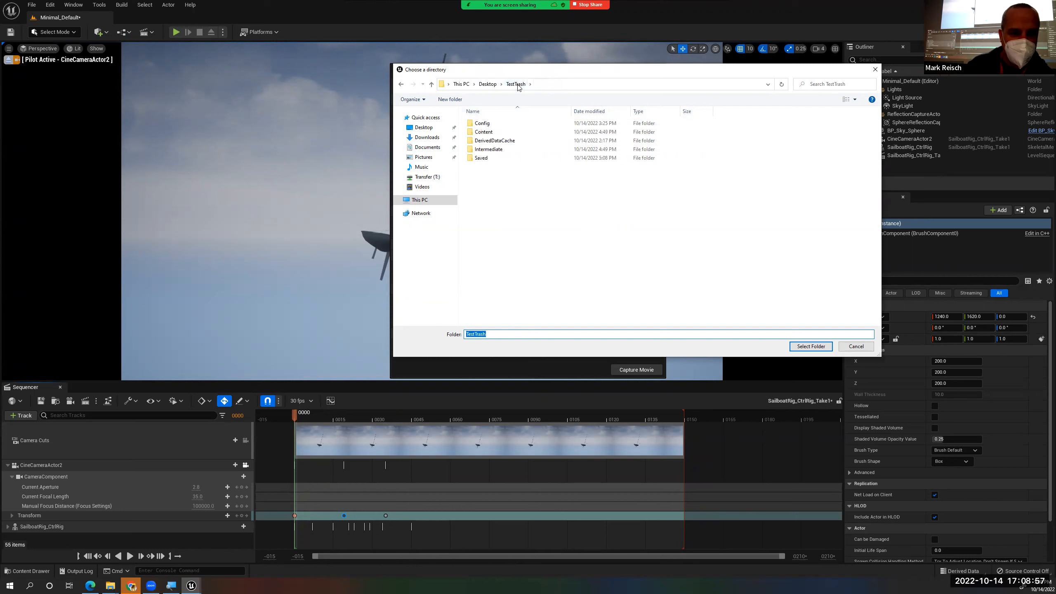
pyautogui.doubleClick(482, 158)
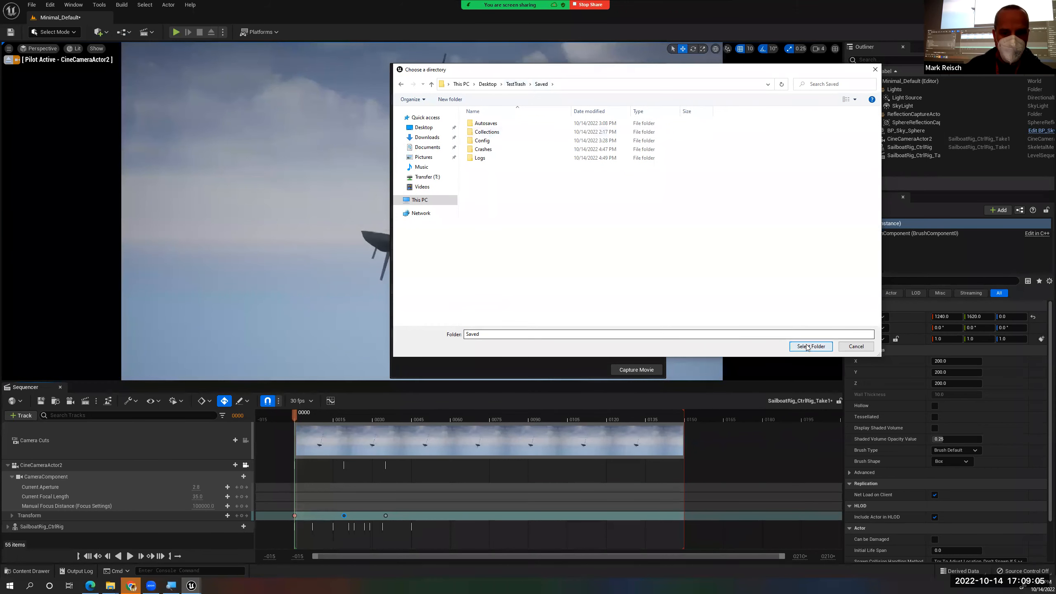
pyautogui.click(455, 100)
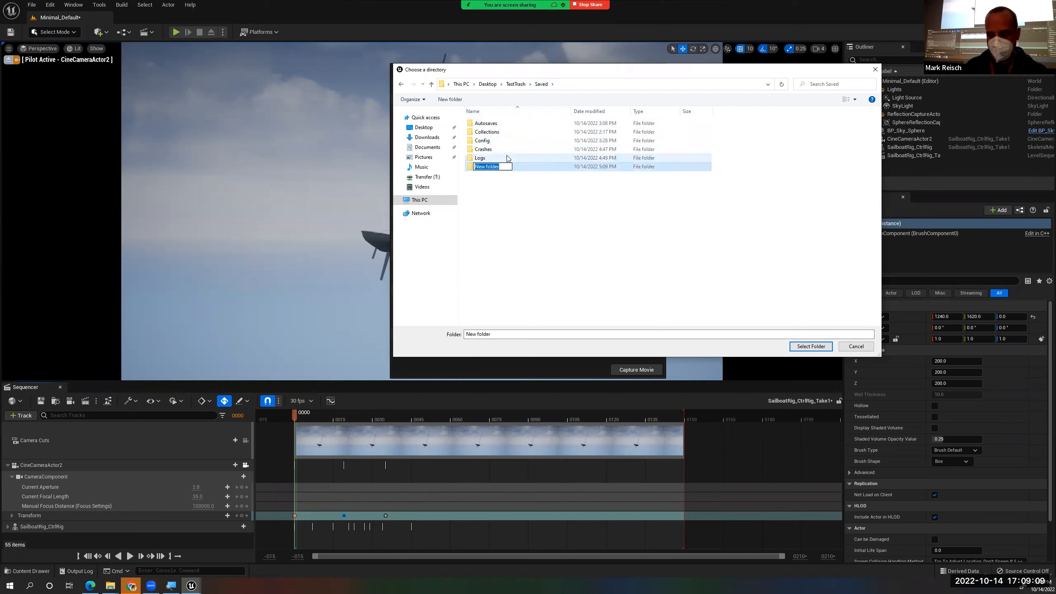
pyautogui.write('Movies')
pyautogui.press('Return')
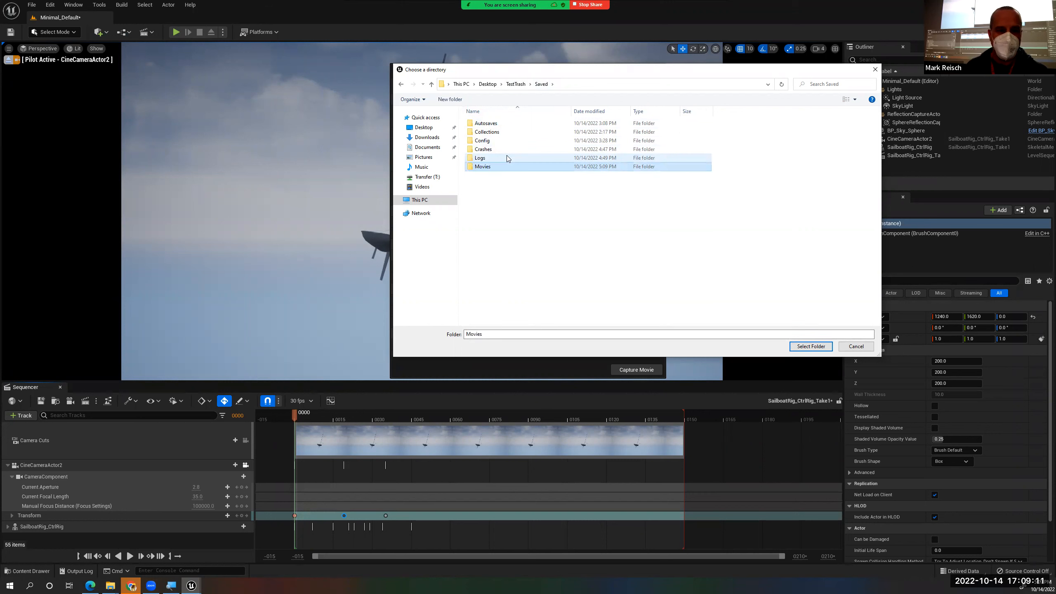
# Check the TestTrash project folders and set the new Movies folder inside Saved as the render output directory
pyautogui.click(516, 85)
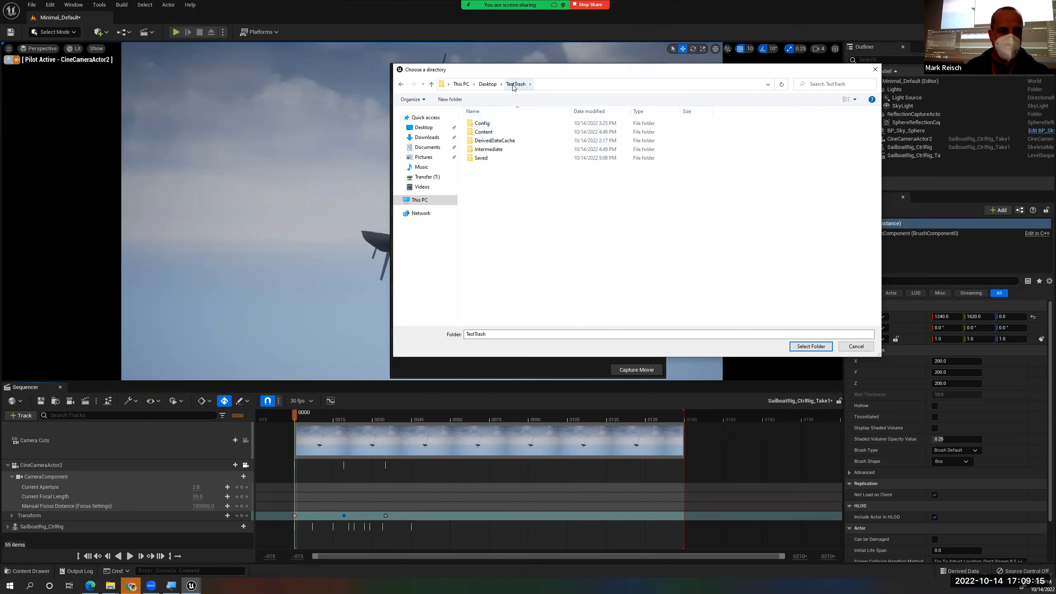
pyautogui.doubleClick(501, 132)
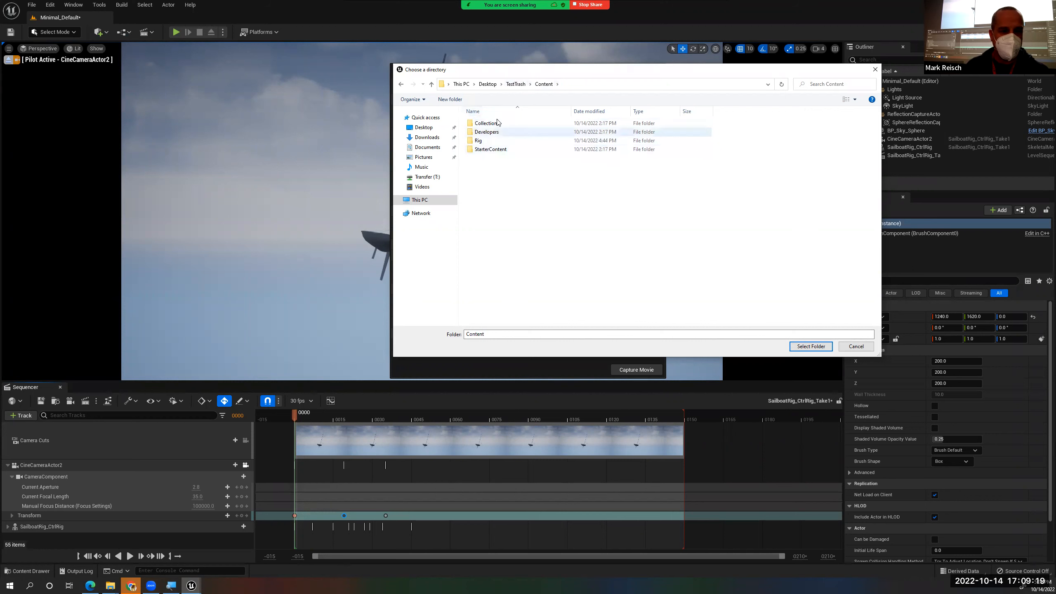
pyautogui.click(514, 84)
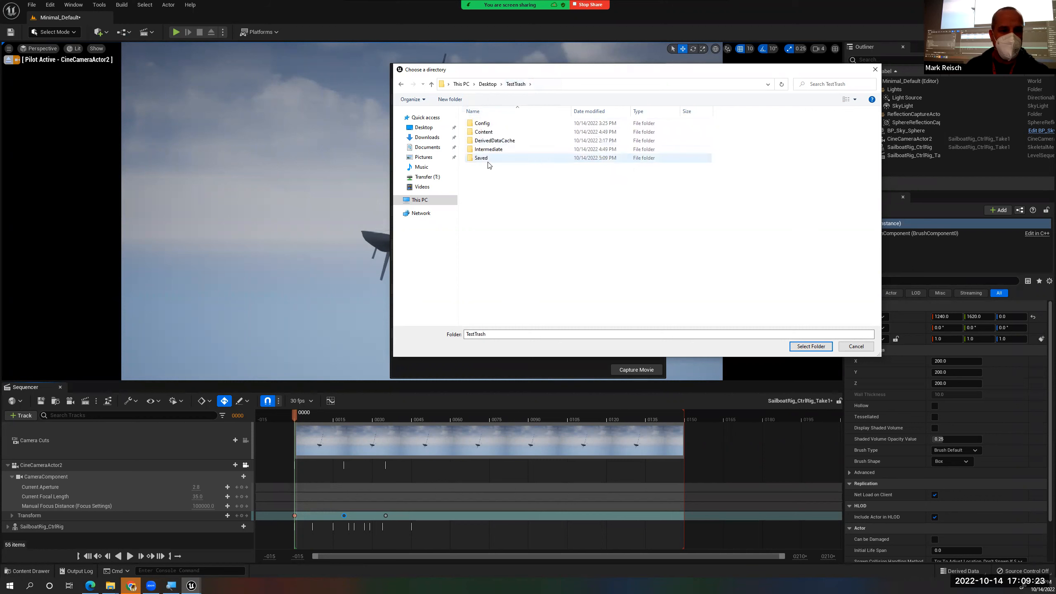
pyautogui.click(483, 158)
pyautogui.doubleClick(483, 158)
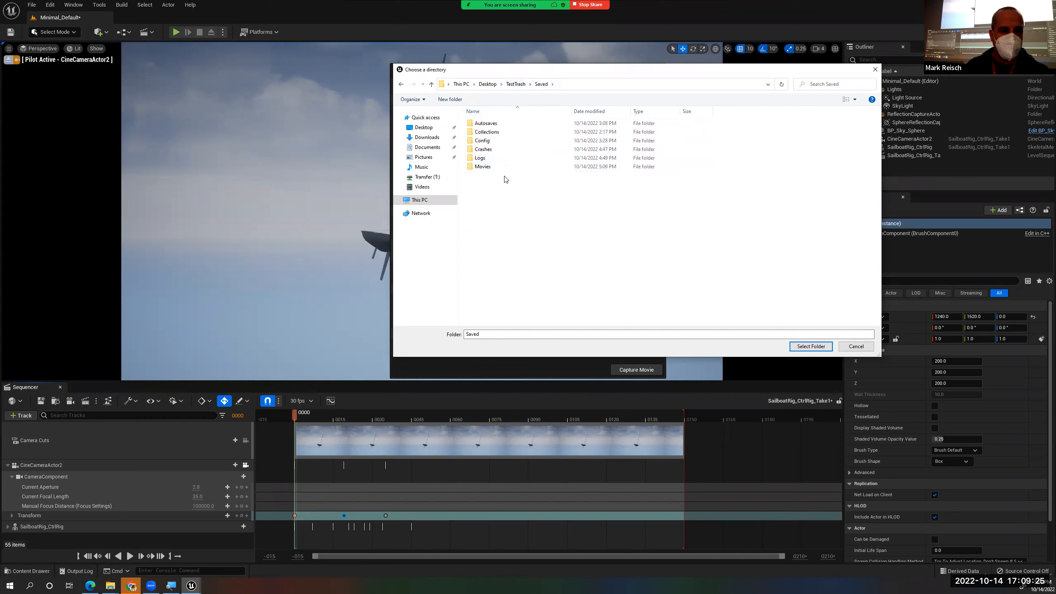
pyautogui.click(484, 167)
pyautogui.doubleClick(483, 166)
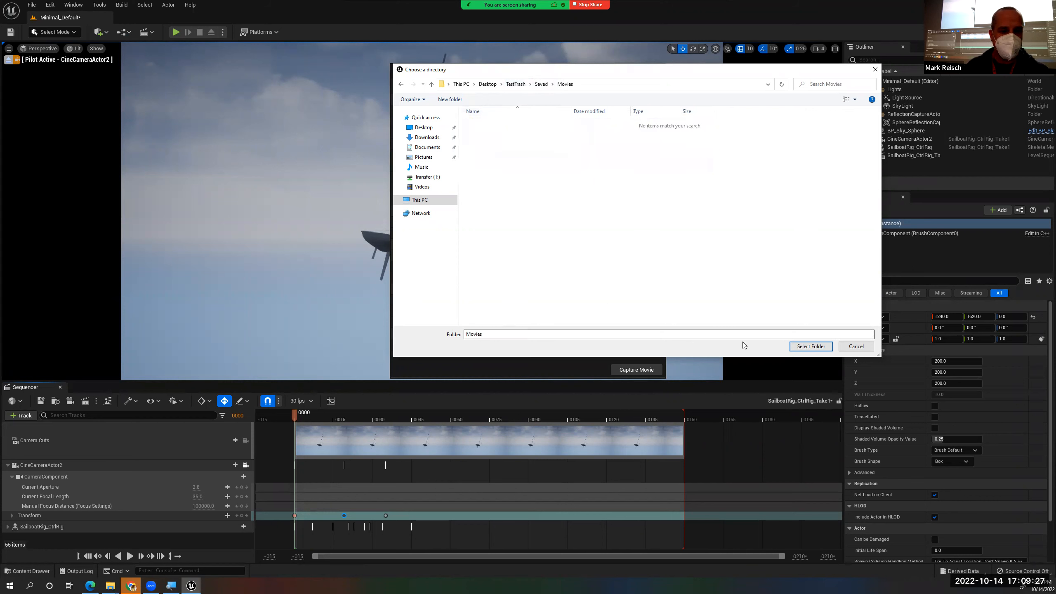
pyautogui.click(801, 347)
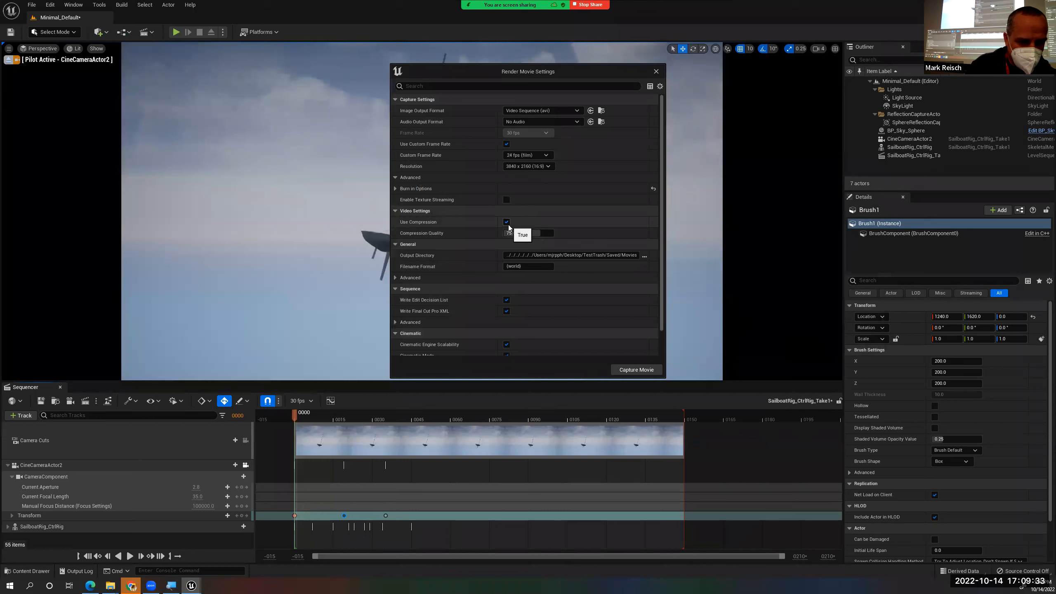
# Set the video compression quality to 100 and look over the remaining render settings
pyautogui.moveTo(541, 233); pyautogui.dragTo(554, 233)
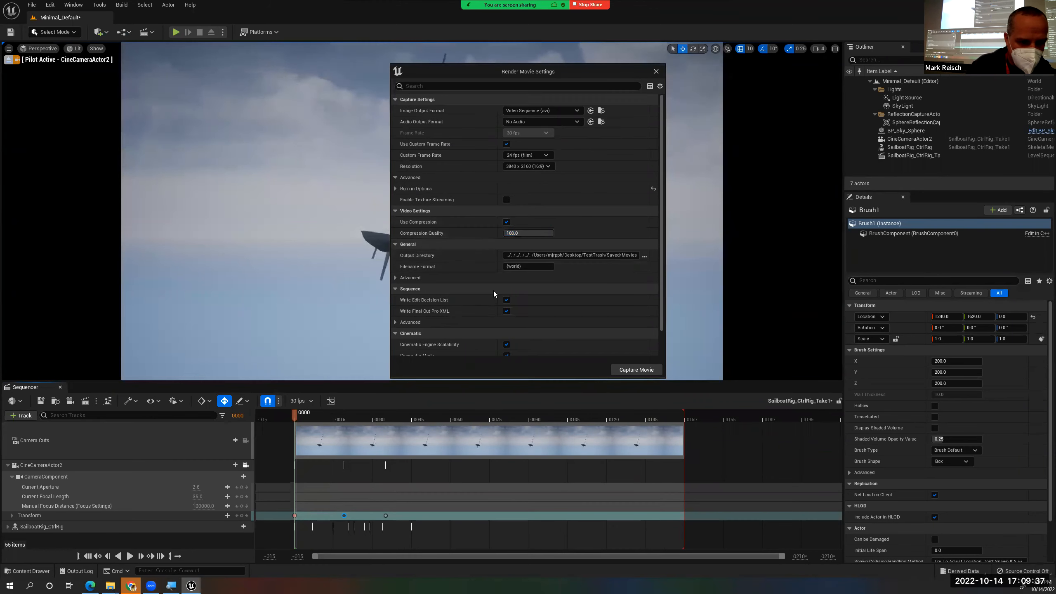
pyautogui.scroll(-1, 493, 291)
pyautogui.scroll(-1, 493, 292)
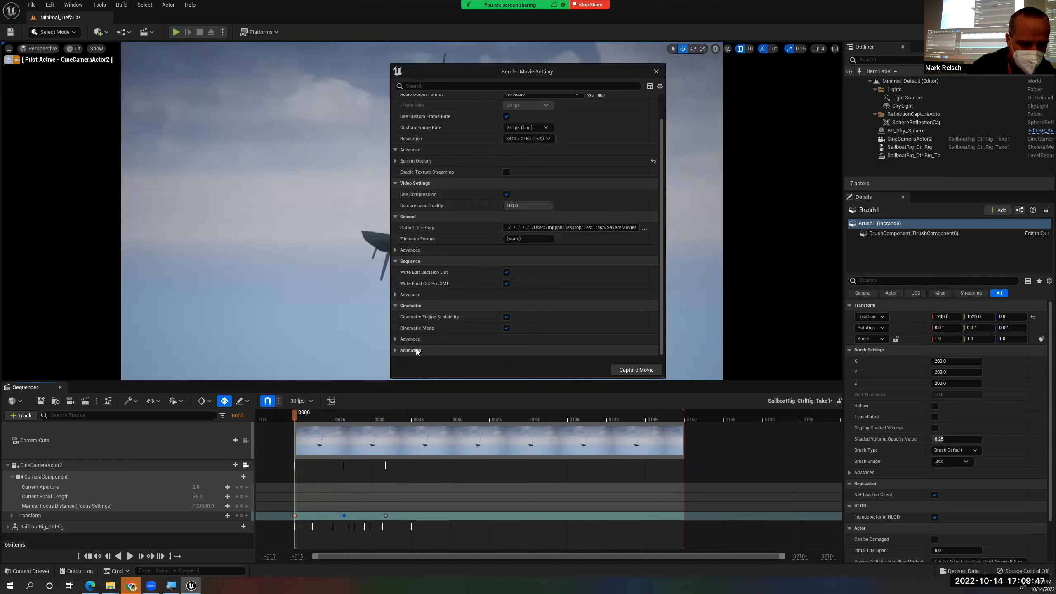
# Capture the movie, saving the Minimal_Default level and the SailboatRig_CtrlRig_Take1 sequence, and close the render preview
pyautogui.click(632, 369)
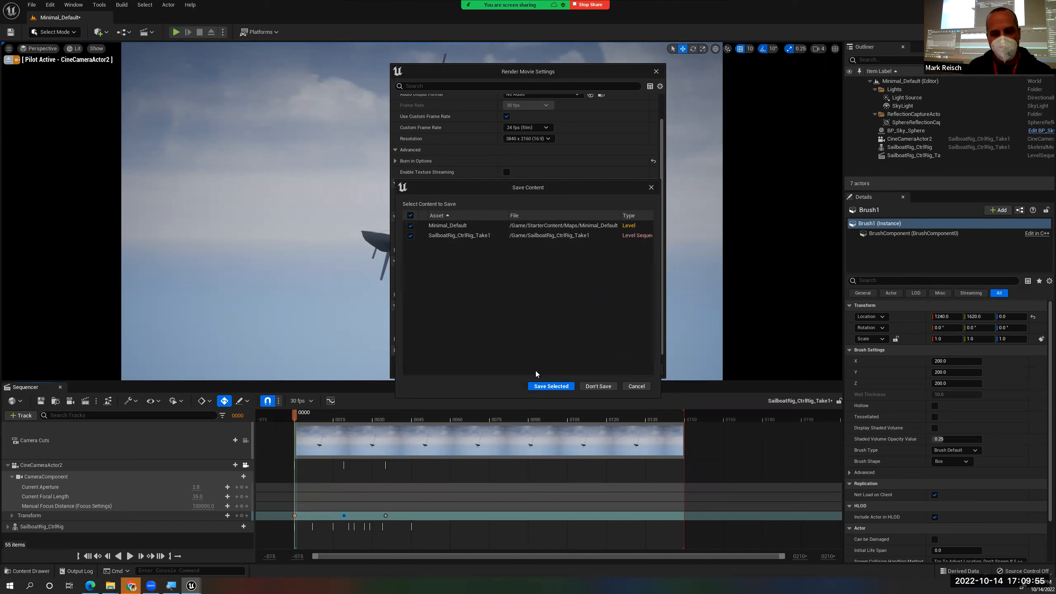
pyautogui.click(551, 386)
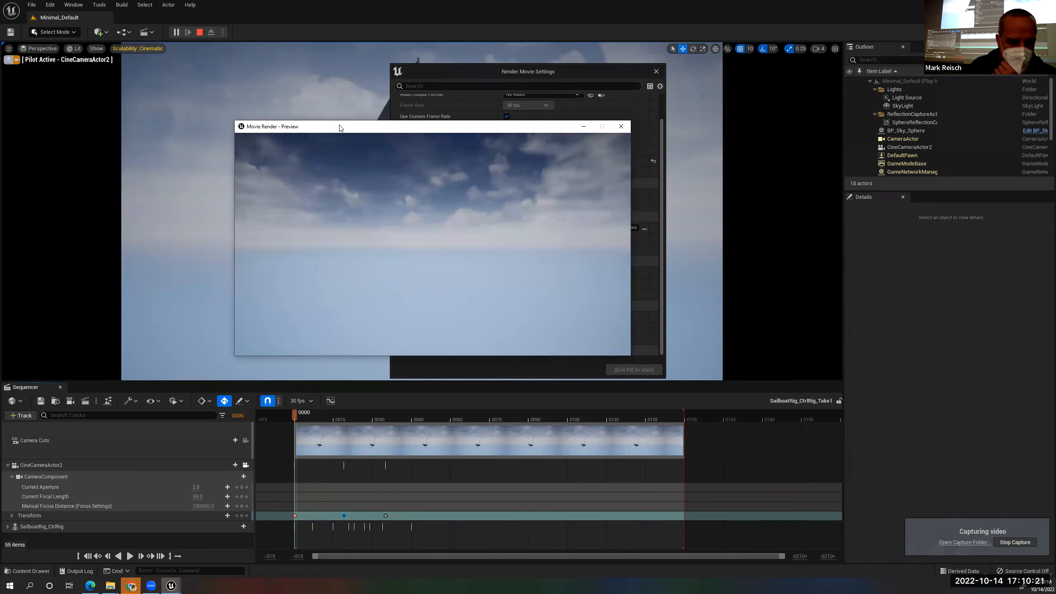
pyautogui.moveTo(339, 128); pyautogui.dragTo(722, 135)
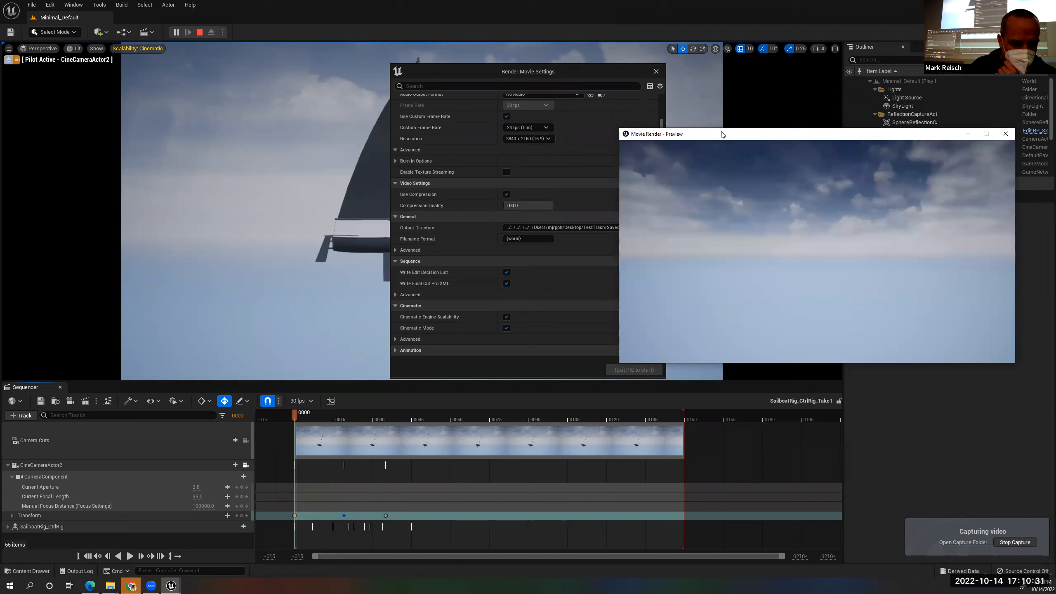
pyautogui.click(1003, 133)
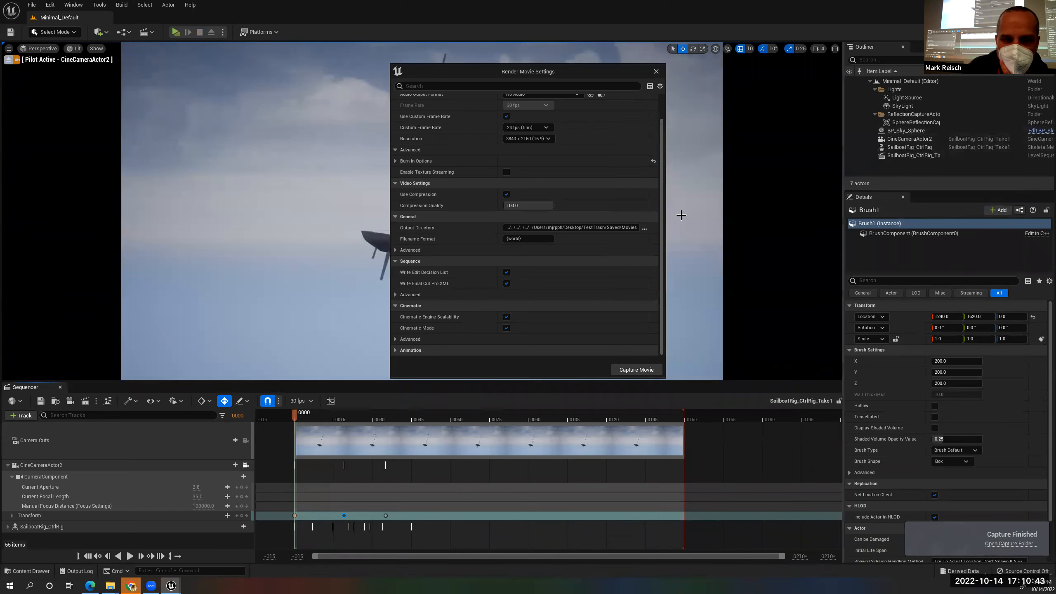
# Recheck the capture settings, uncover the sailboat view, and scrub the sequence to frame 2
pyautogui.scroll(2, 572, 183)
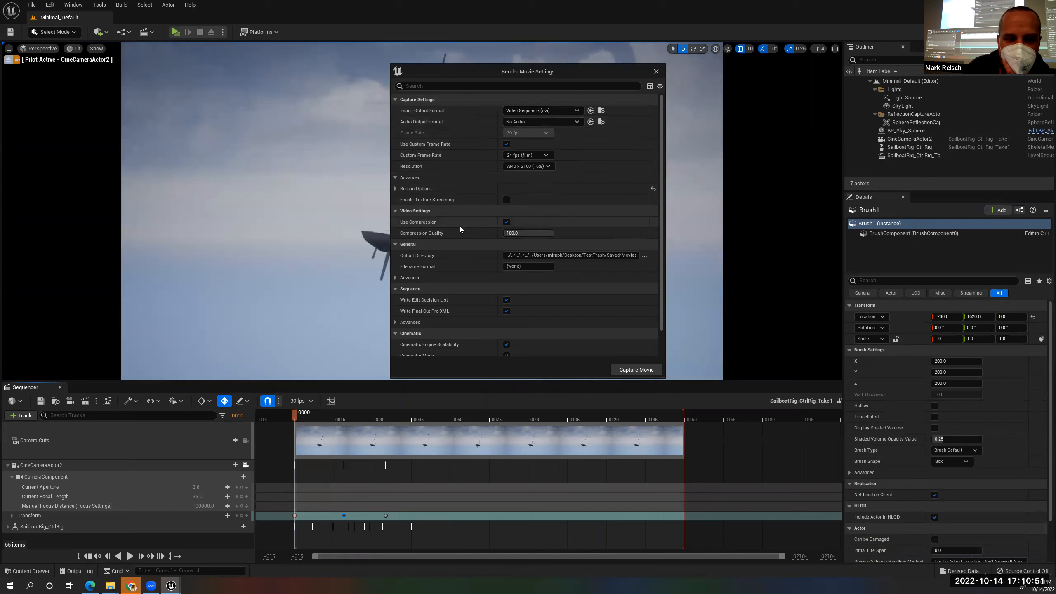
pyautogui.click(397, 177)
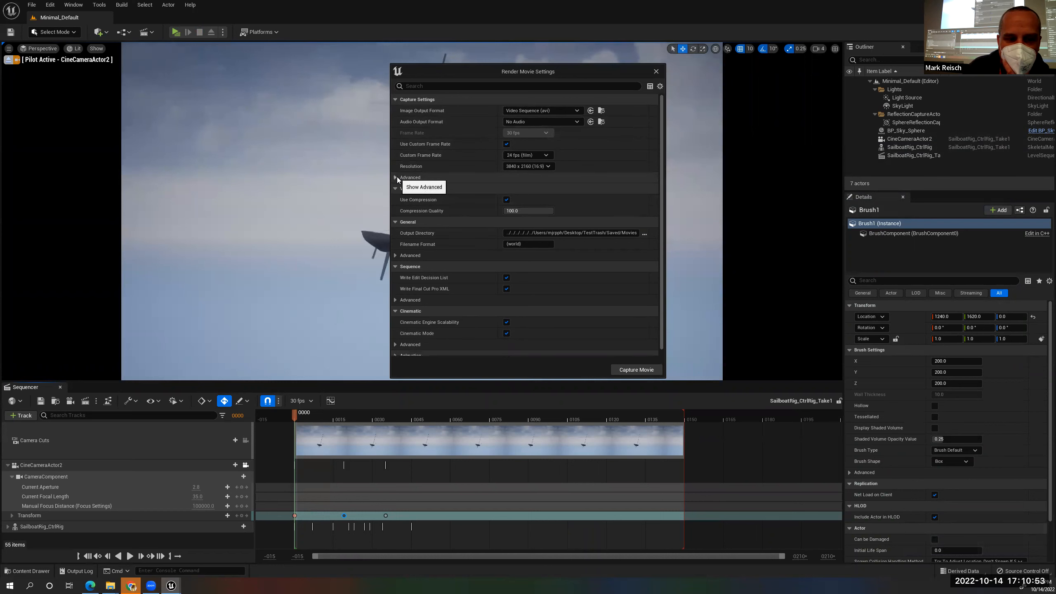
pyautogui.click(397, 177)
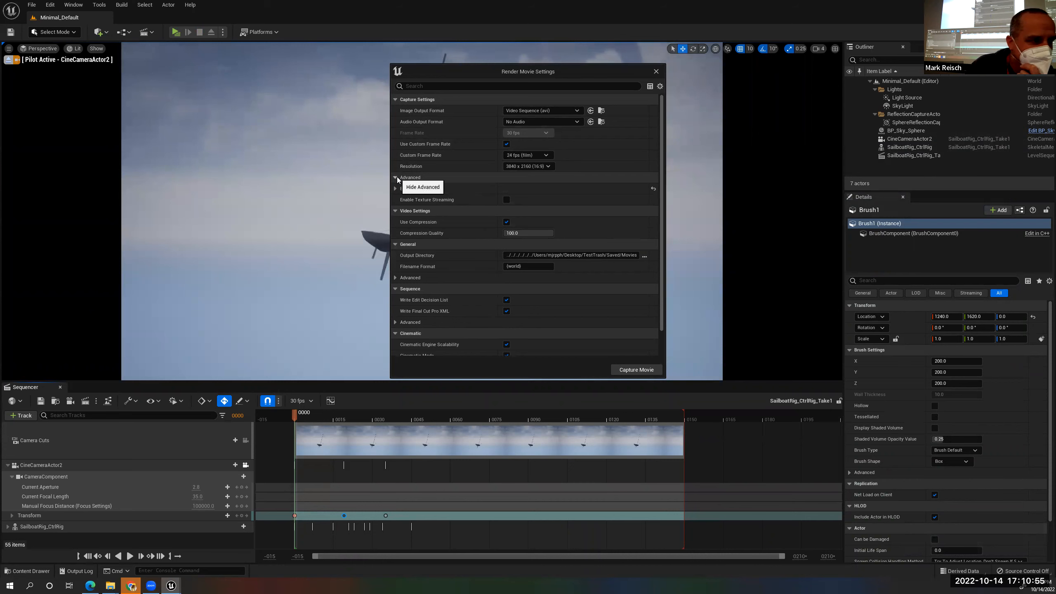
pyautogui.moveTo(467, 70); pyautogui.dragTo(736, 94)
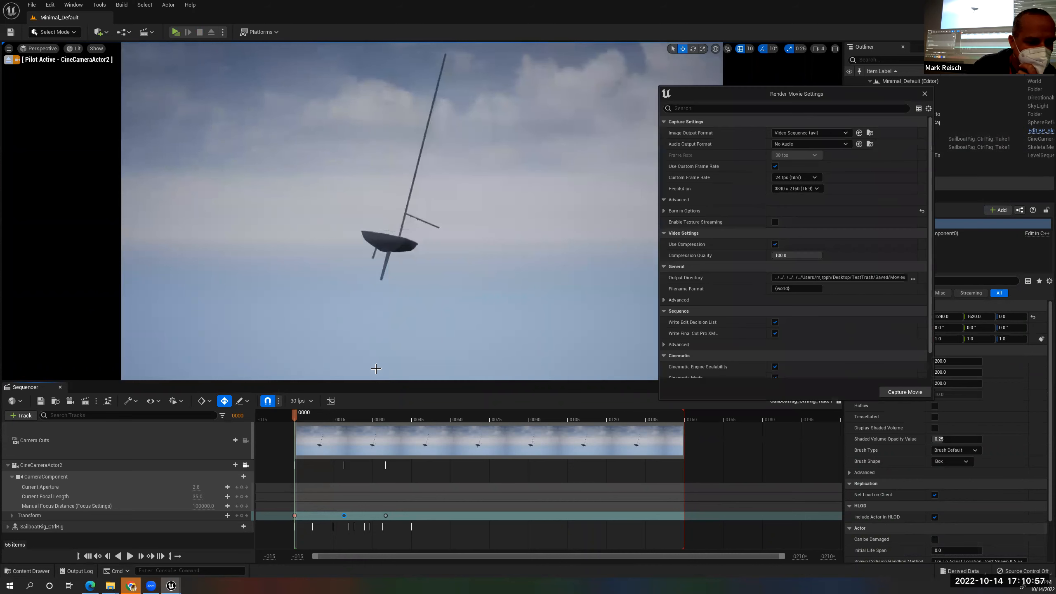
pyautogui.moveTo(315, 414); pyautogui.dragTo(300, 428)
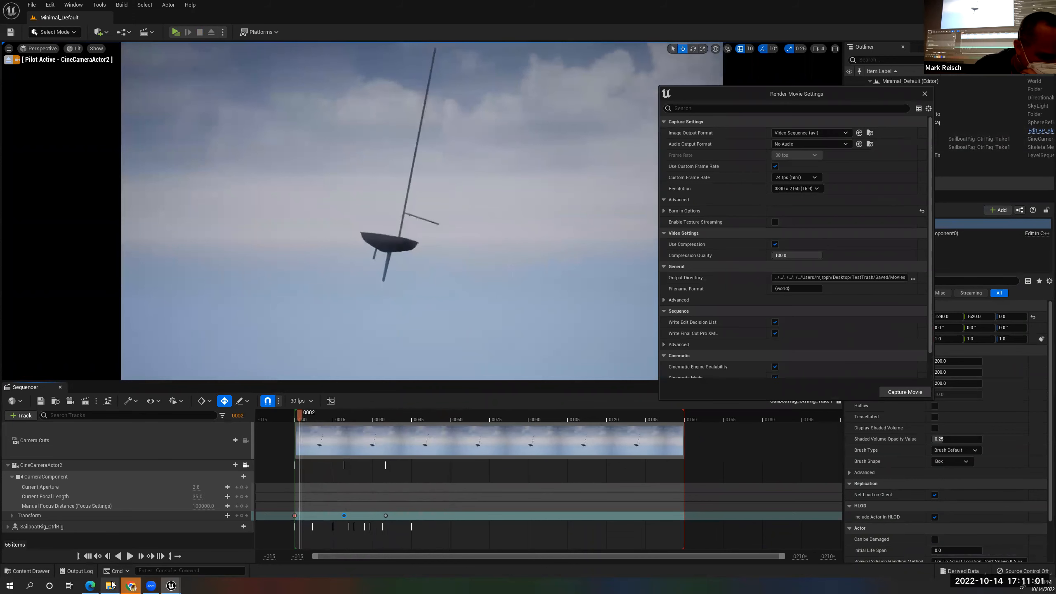
# Switch to File Explorer, go to TestTrash's Saved\Movies folder, and play the rendered Minimal_Default video
pyautogui.moveTo(112, 586)
pyautogui.click(138, 547)
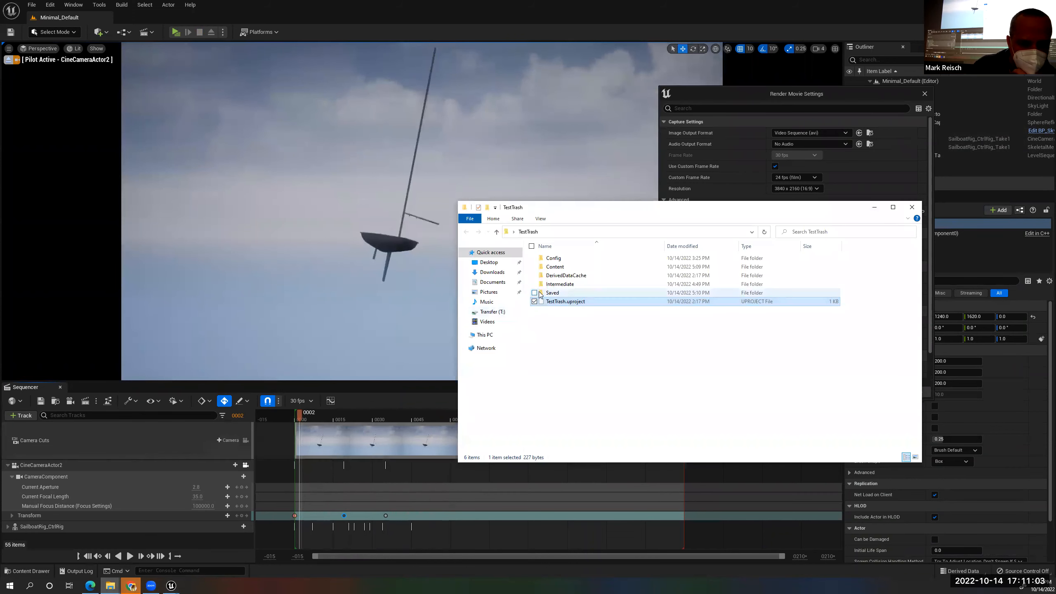
pyautogui.doubleClick(552, 292)
pyautogui.click(560, 302)
pyautogui.doubleClick(559, 302)
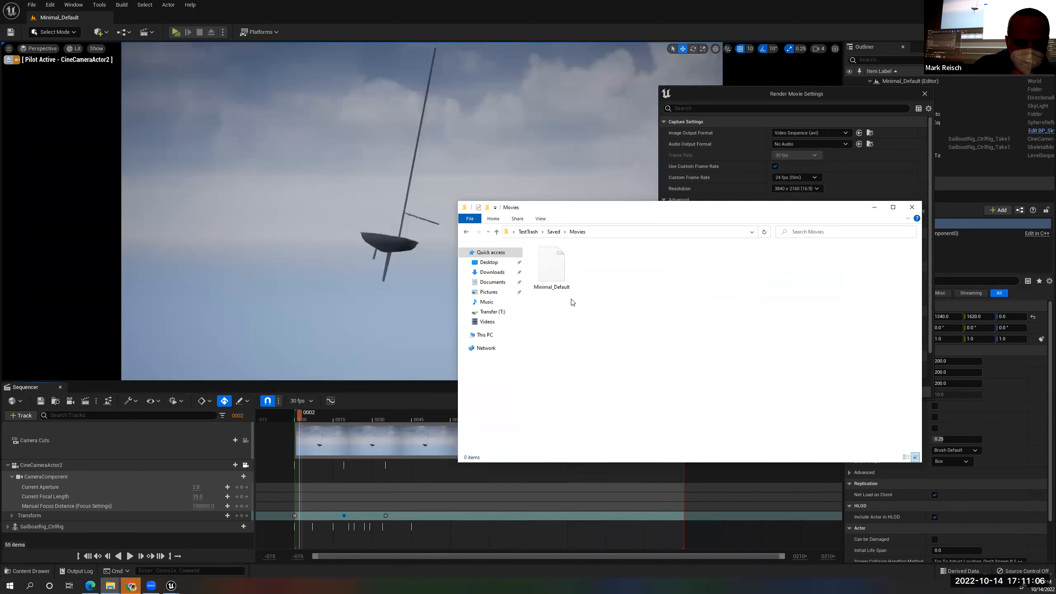
pyautogui.doubleClick(561, 274)
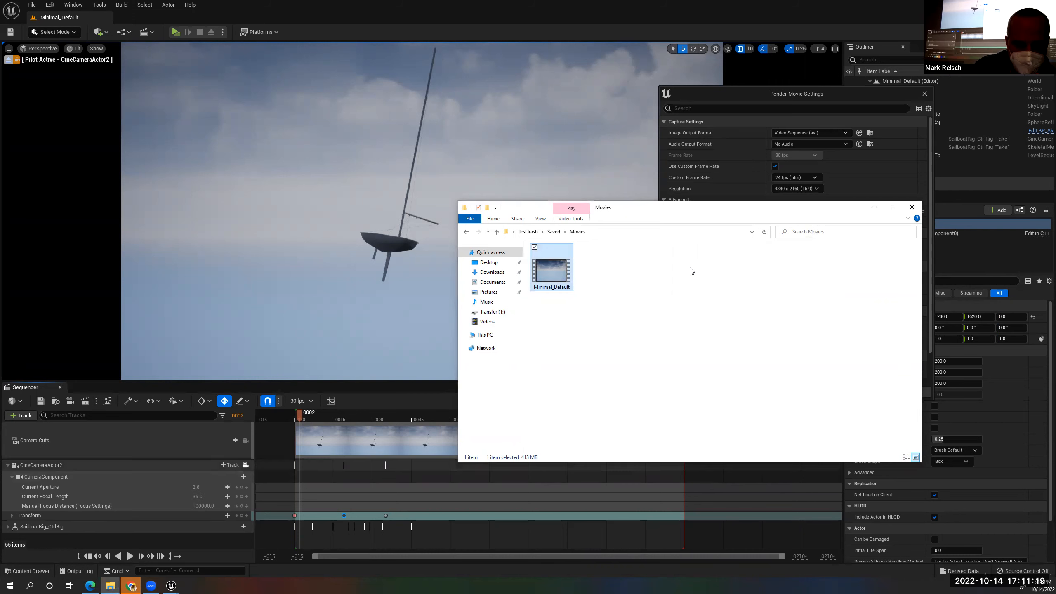
pyautogui.doubleClick(561, 275)
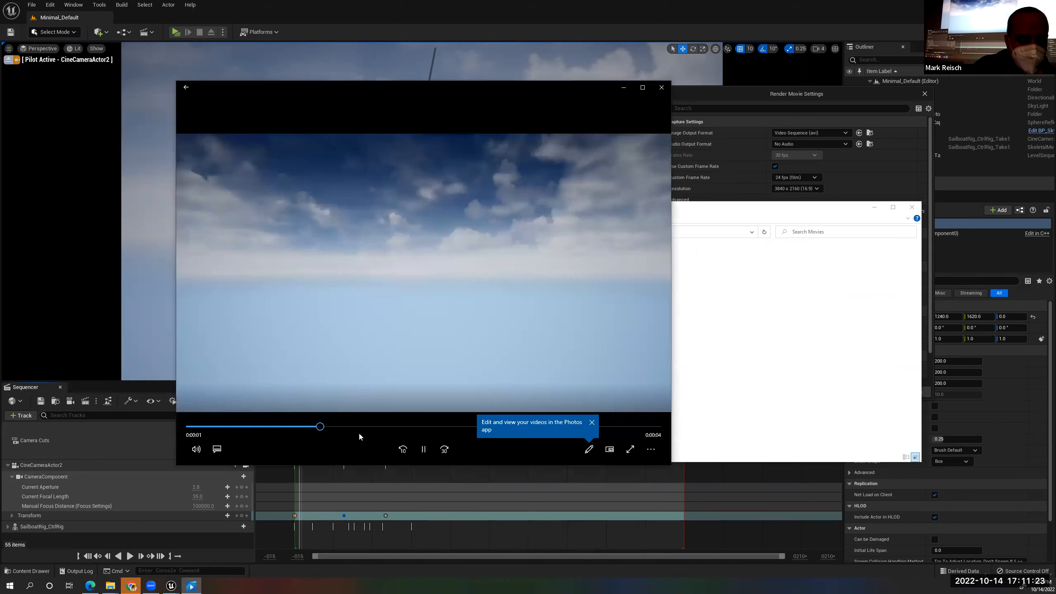
# Replay the rendered video from its start to inspect the camera view, and close the player
pyautogui.click(183, 426)
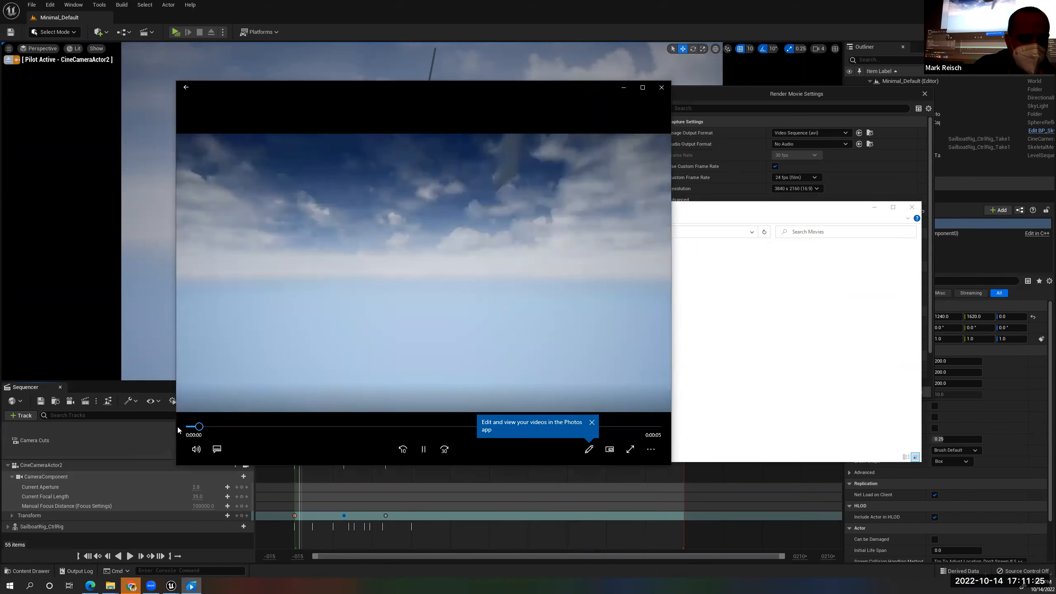
pyautogui.click(186, 428)
pyautogui.click(182, 427)
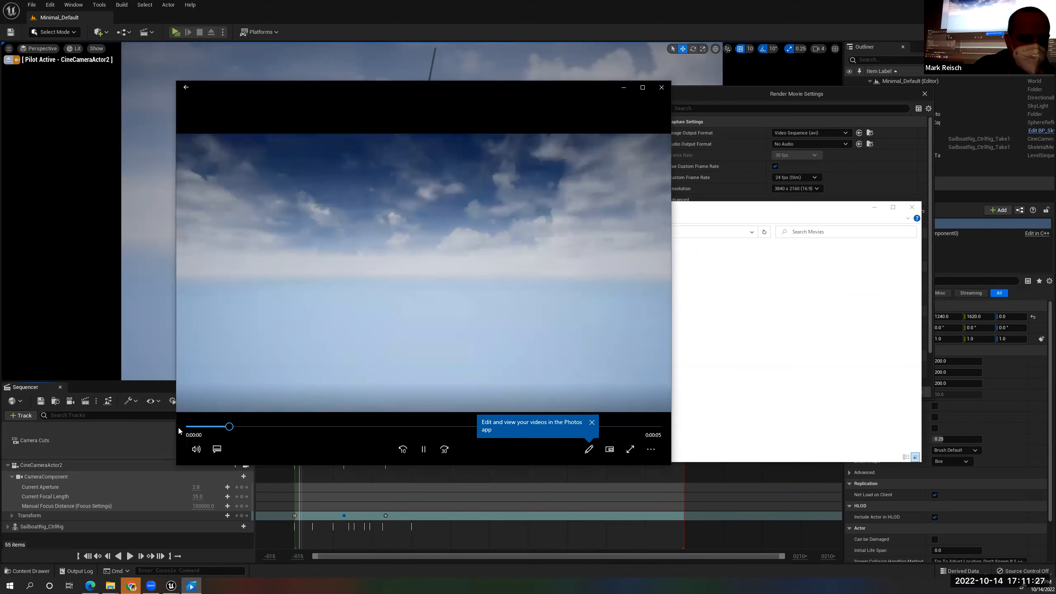
pyautogui.click(661, 87)
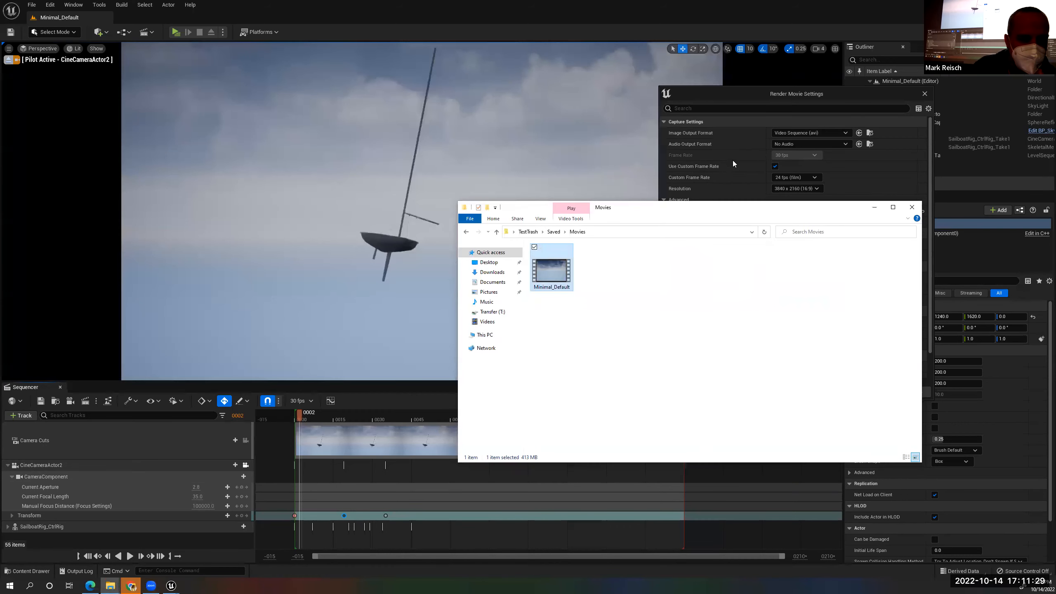
# Return to Unreal Editor's movie render settings and review the advanced capture and general options
pyautogui.click(728, 88)
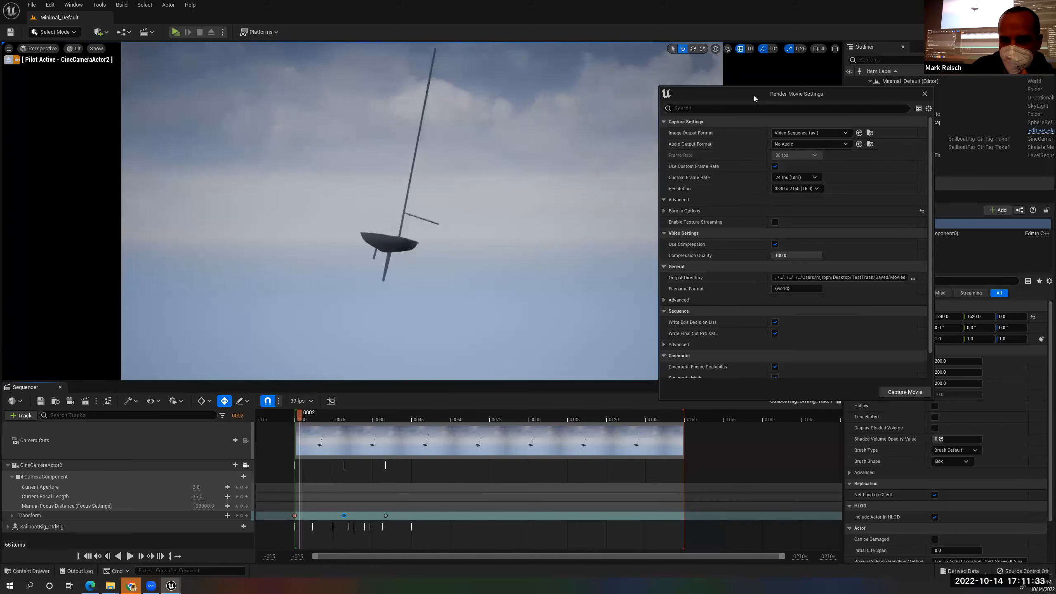
pyautogui.moveTo(753, 95); pyautogui.dragTo(620, 76)
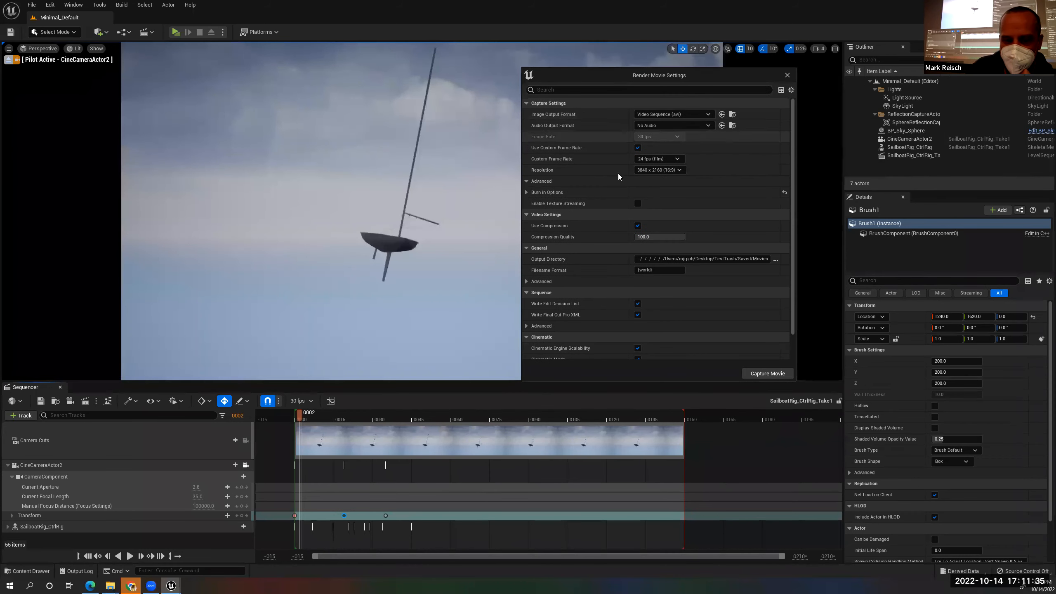
pyautogui.click(526, 282)
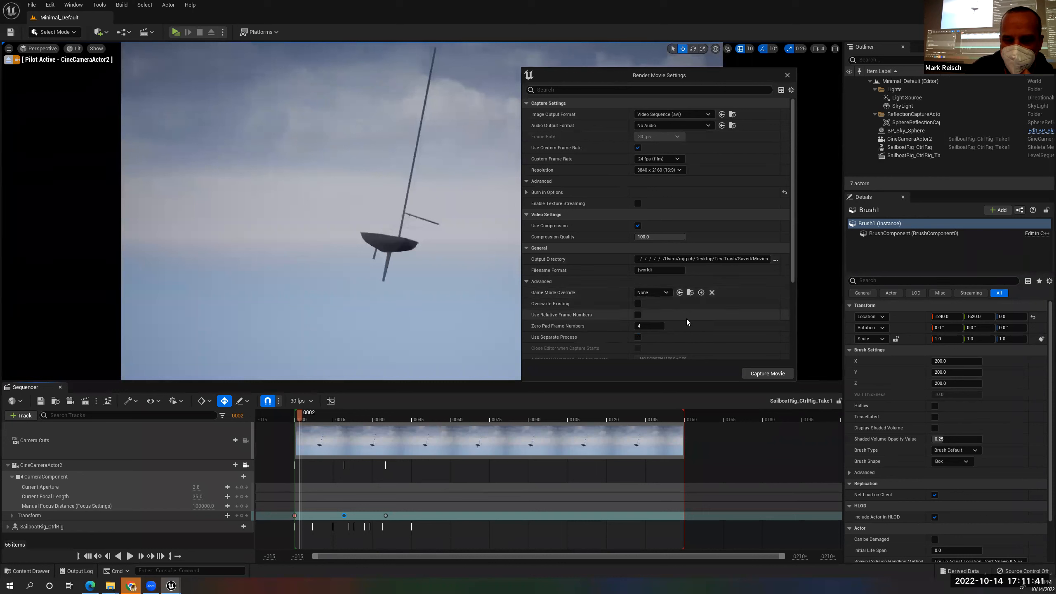
pyautogui.click(525, 181)
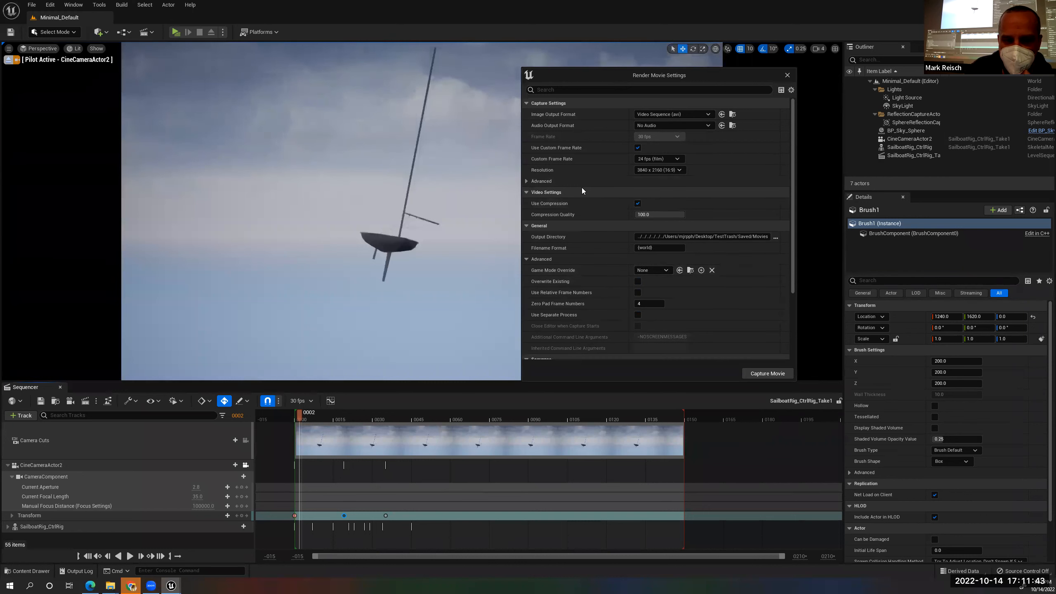
pyautogui.click(527, 181)
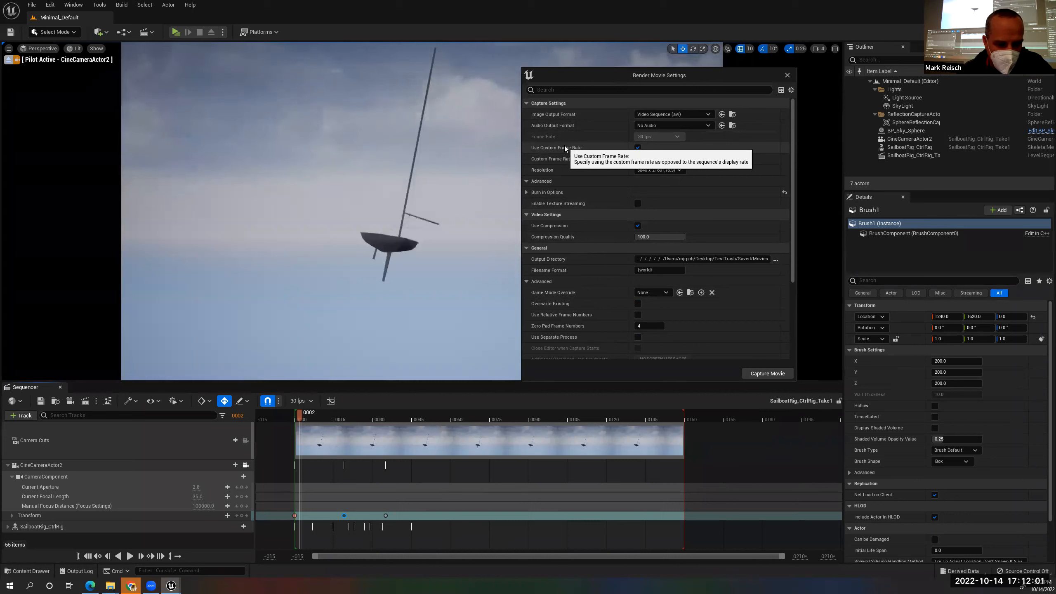
pyautogui.scroll(-5, 580, 223)
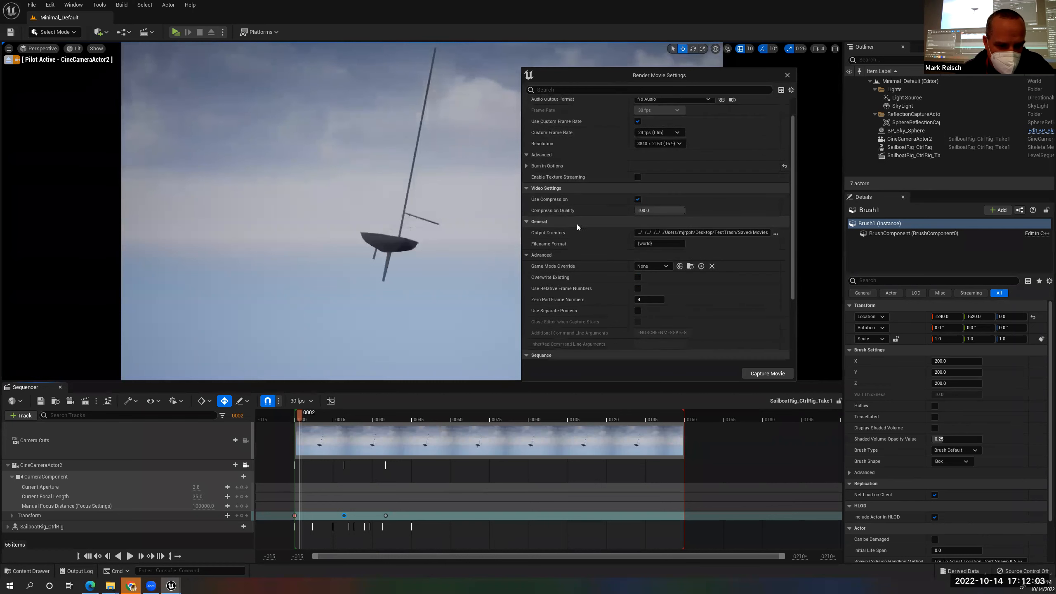
pyautogui.scroll(-1, 576, 223)
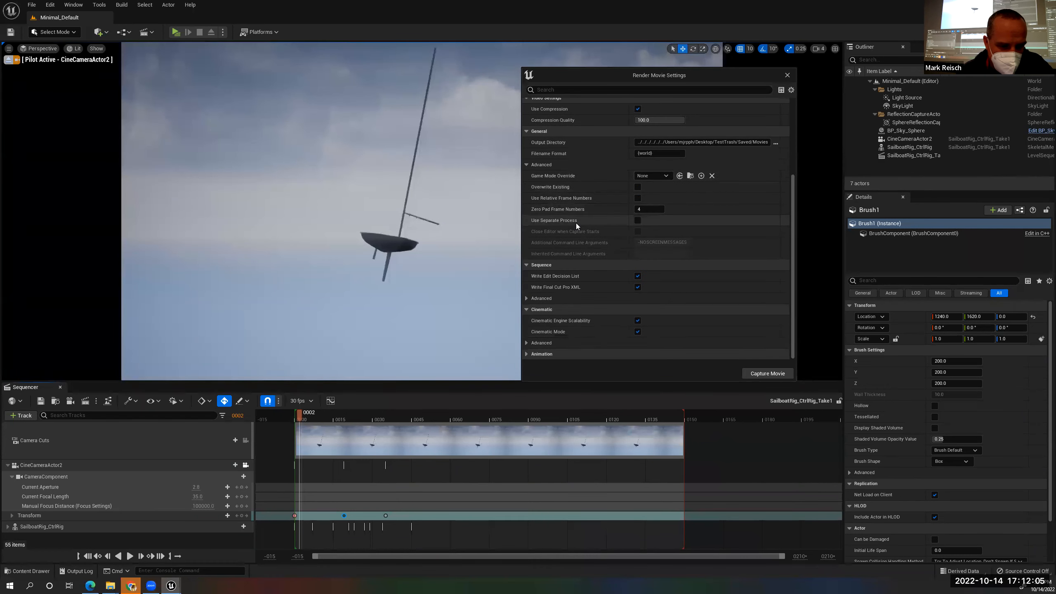
# Expand the advanced Sequence and Cinematic render options and examine them, keeping Cinematic Mode enabled
pyautogui.click(526, 298)
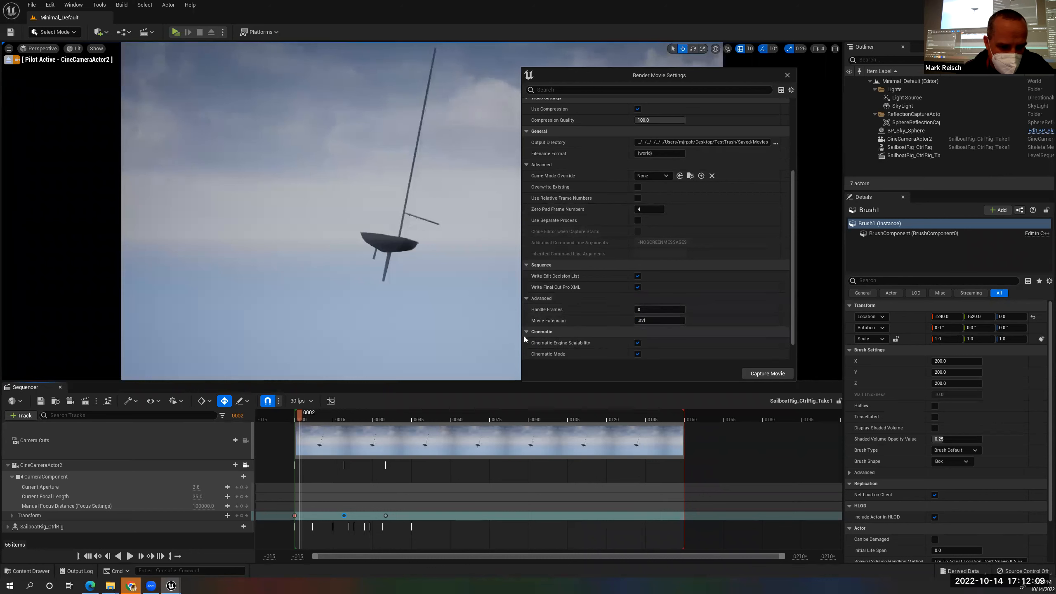
pyautogui.scroll(-1, 589, 351)
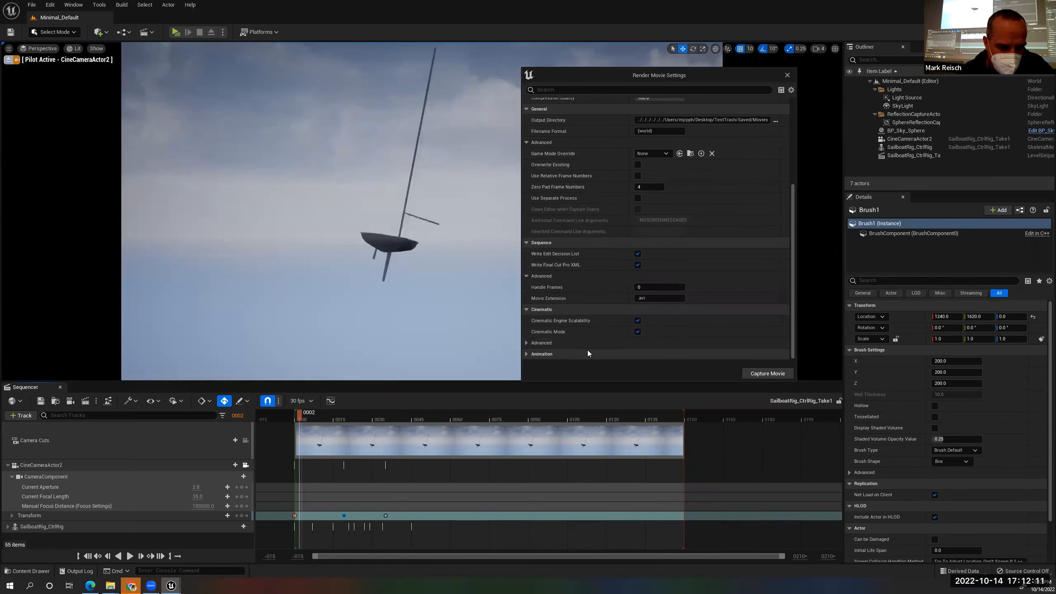
pyautogui.click(638, 332)
pyautogui.click(637, 331)
pyautogui.click(526, 342)
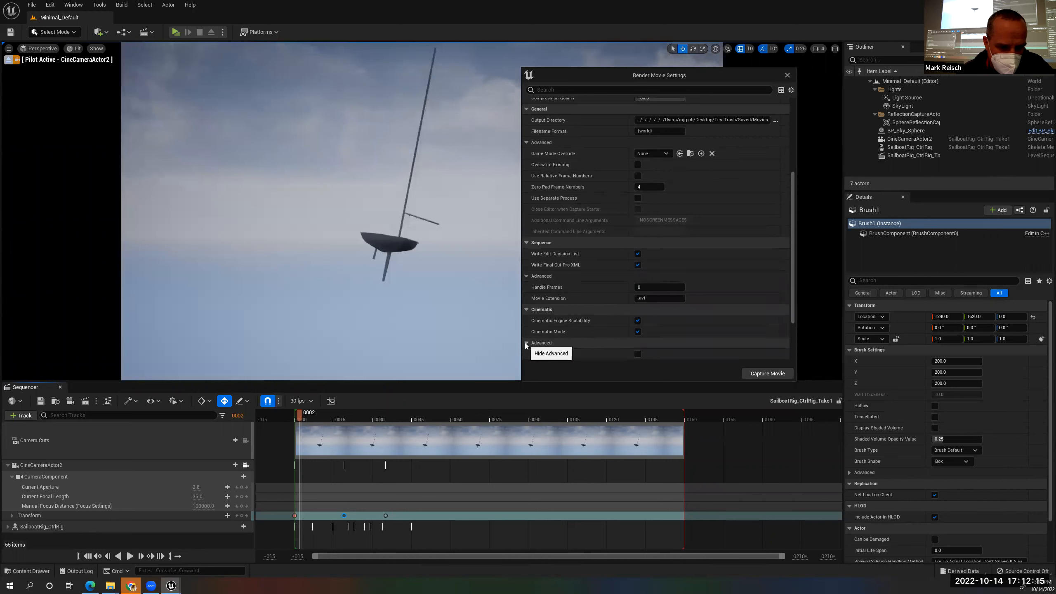
pyautogui.scroll(-3, 579, 323)
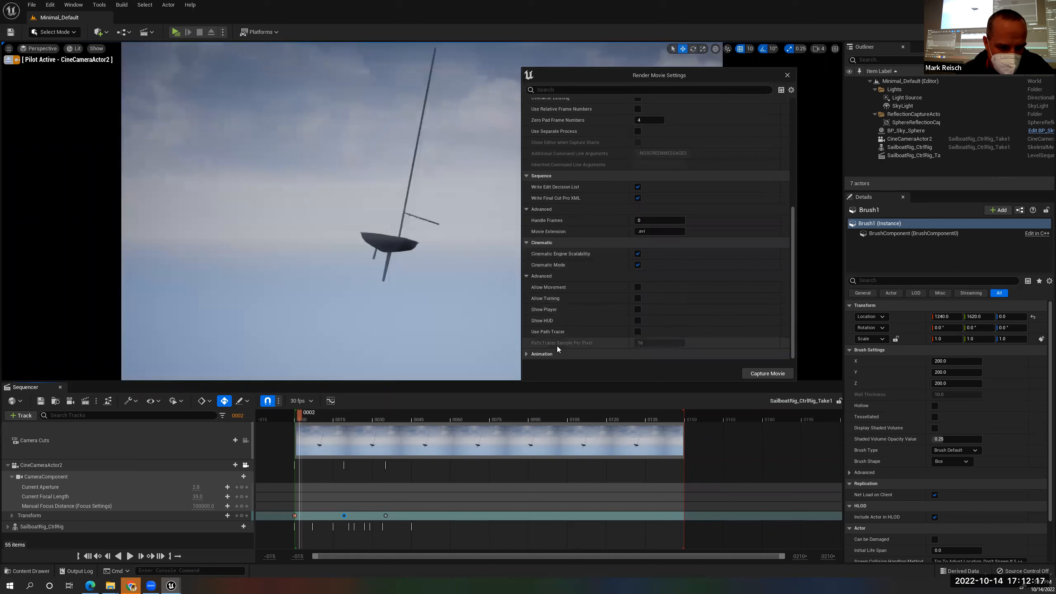
# Expand the Animation section of the movie render settings and examine its advanced start, end and warm-up options
pyautogui.click(526, 354)
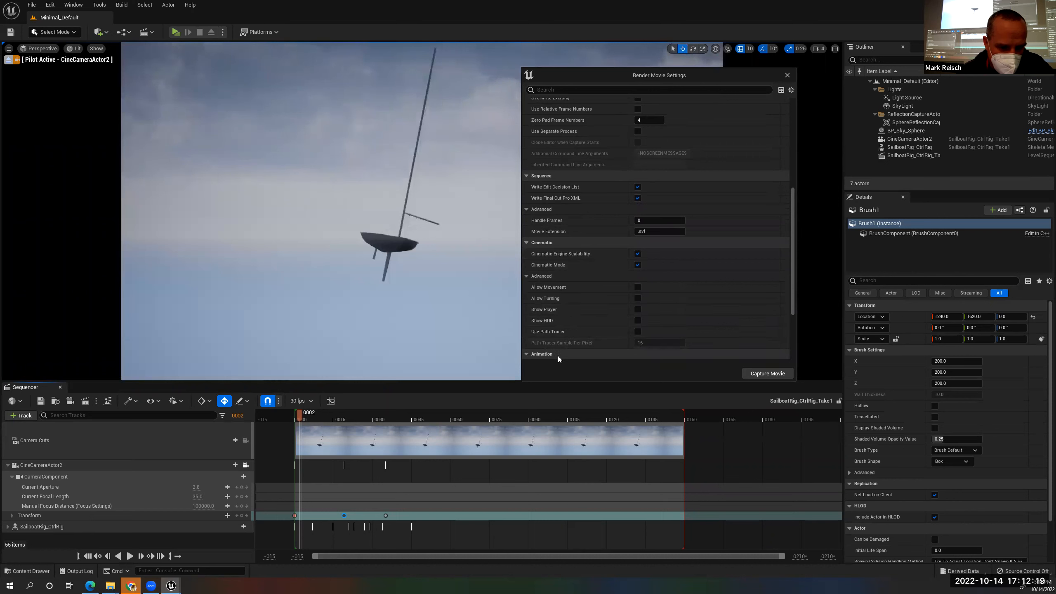
pyautogui.scroll(-5, 579, 347)
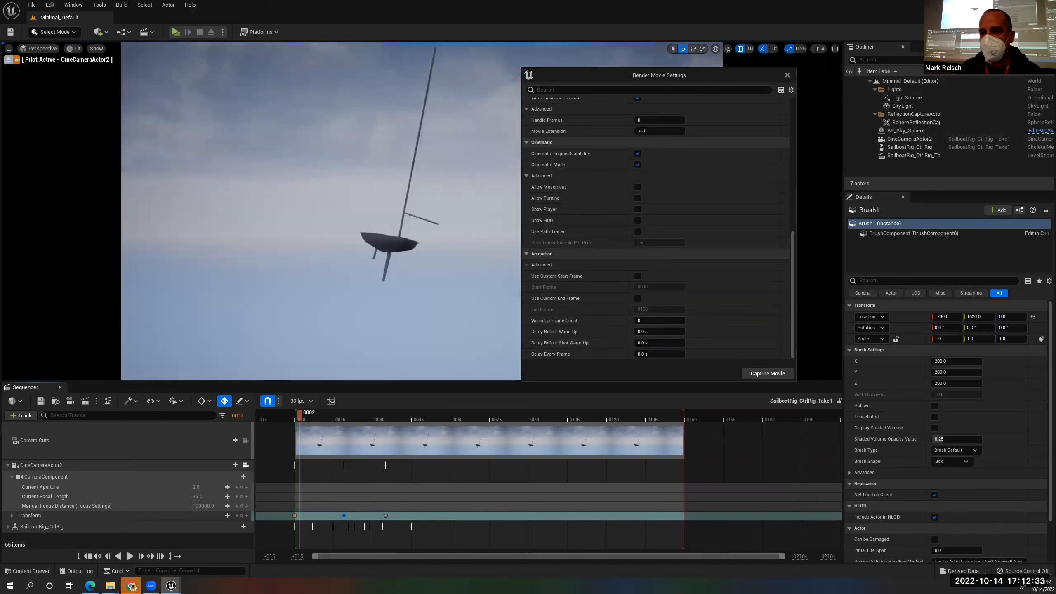
# Open the Plugins browser and search it for "expor" to look for export-related plugins
pyautogui.click(1035, 32)
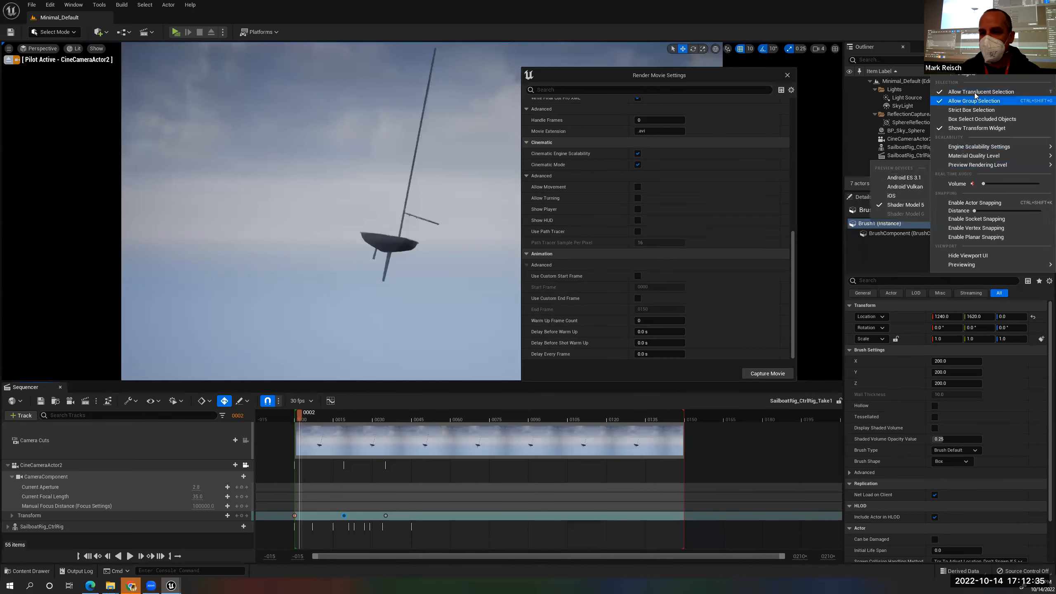
pyautogui.click(974, 79)
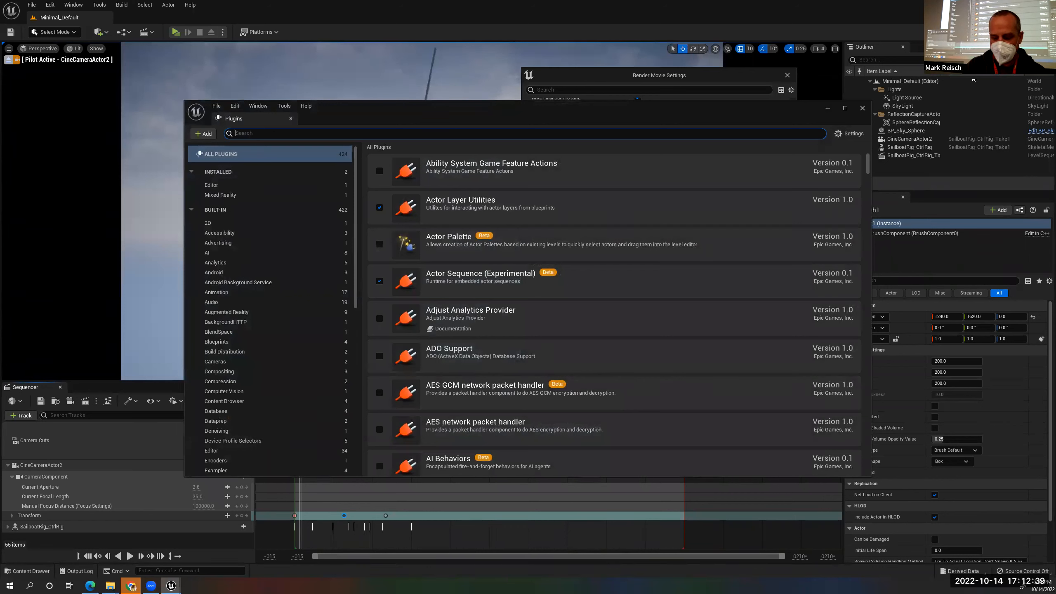
pyautogui.write('m')
pyautogui.press('BackSpace')
pyautogui.write('ex')
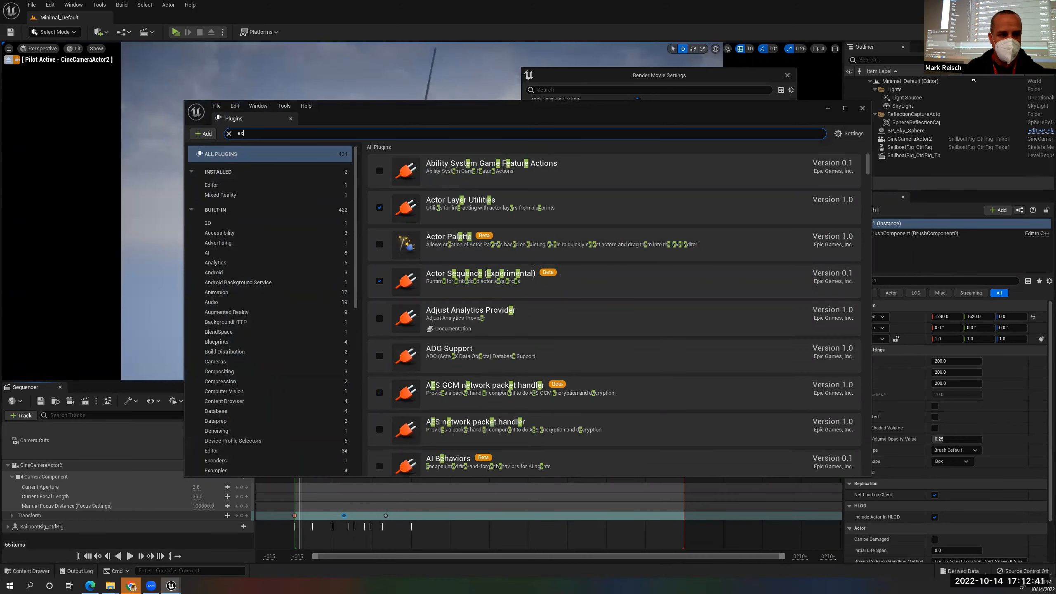
pyautogui.write('por')
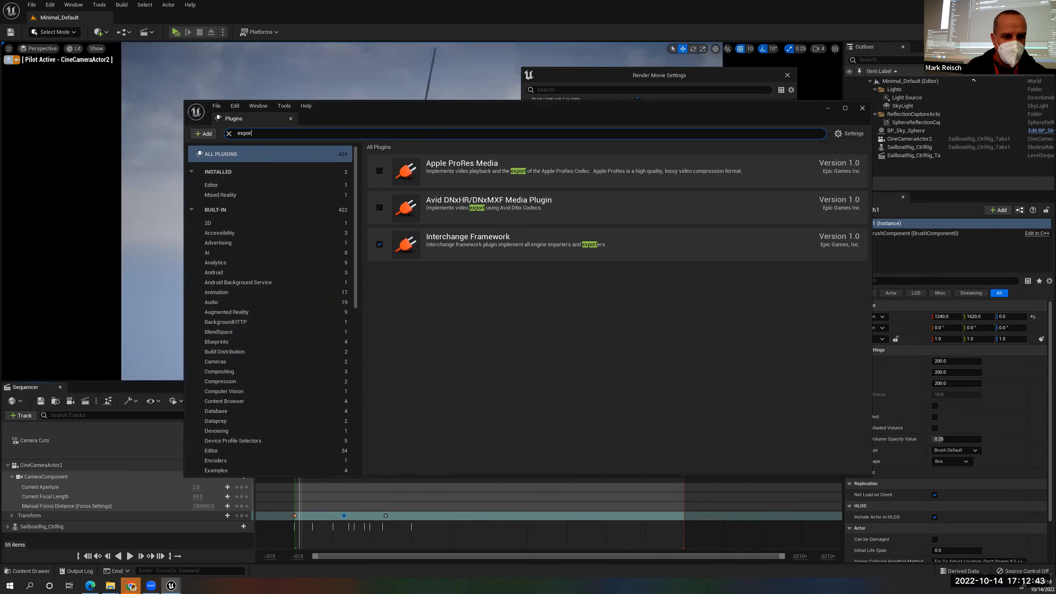
# Replace the plugin search with "movie" and enable the Movie Render Queue plugin
pyautogui.press('BackSpace')
pyautogui.press('BackSpace')
pyautogui.press('BackSpace')
pyautogui.press('BackSpace')
pyautogui.press('BackSpace')
pyautogui.write('m')
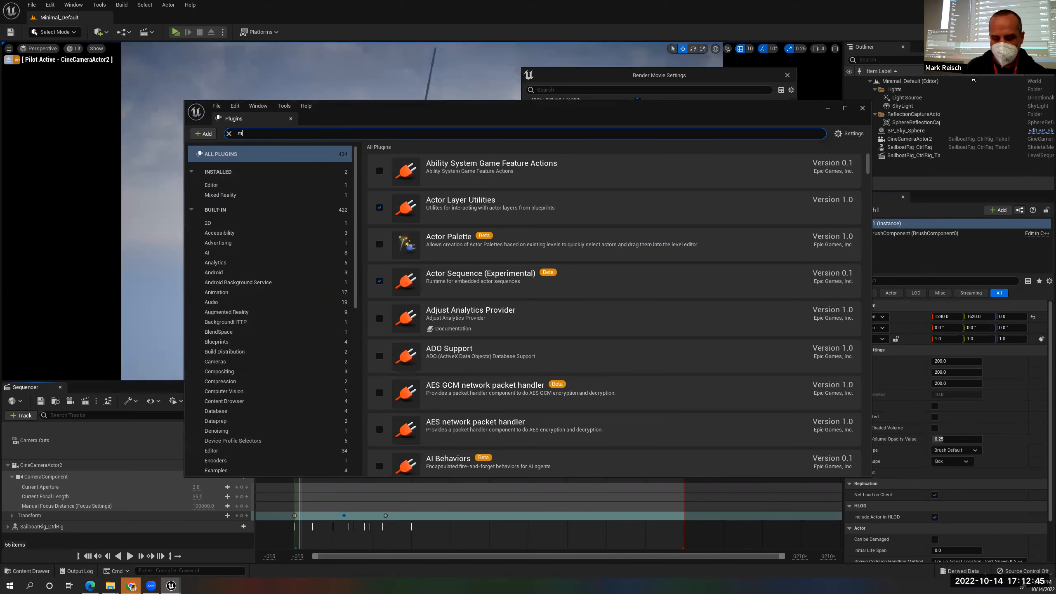
pyautogui.write('ovie')
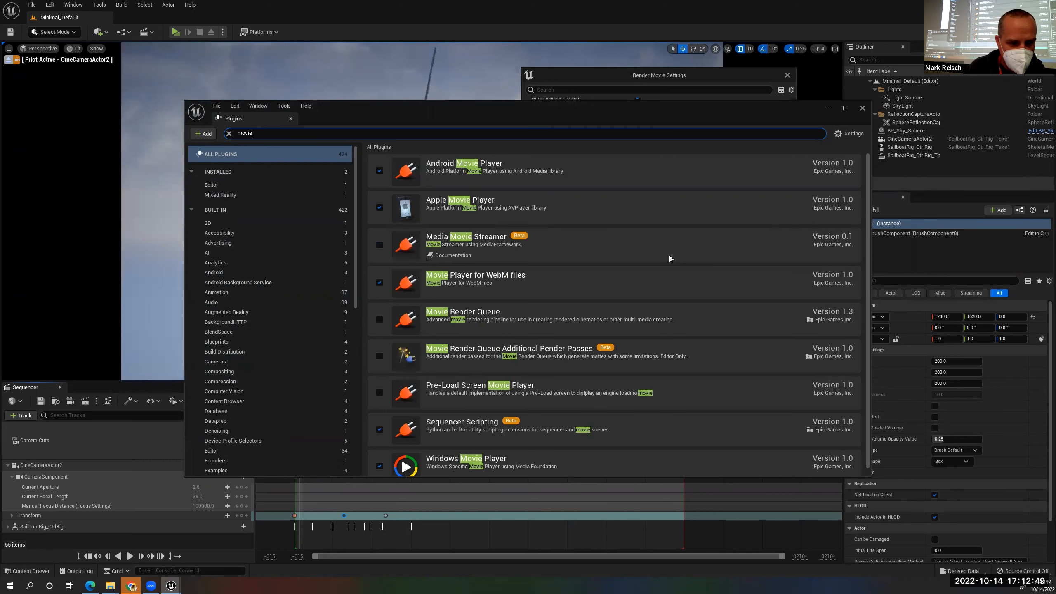
pyautogui.scroll(-1, 664, 261)
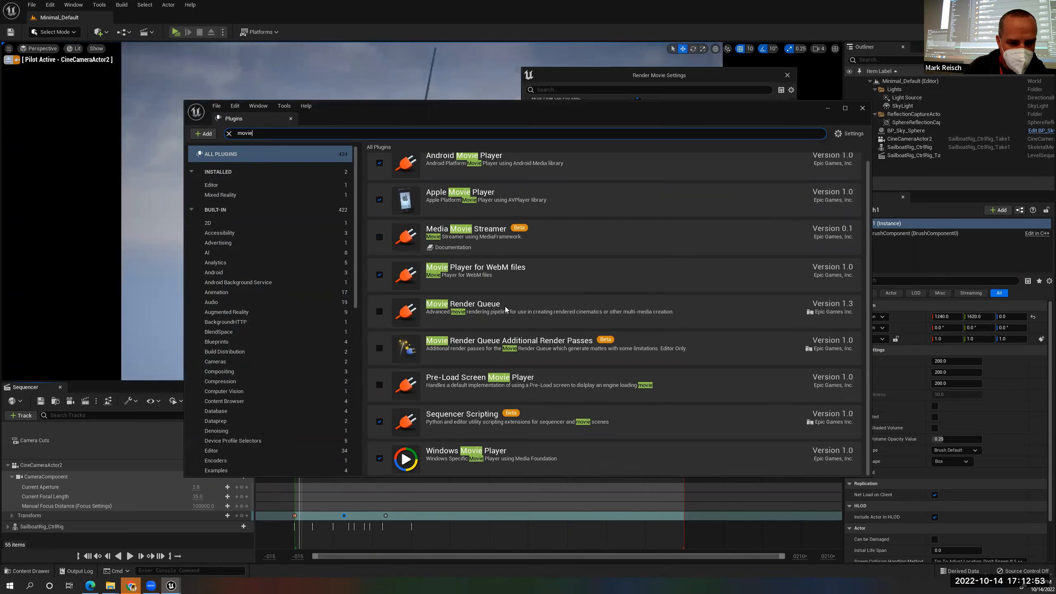
pyautogui.click(379, 312)
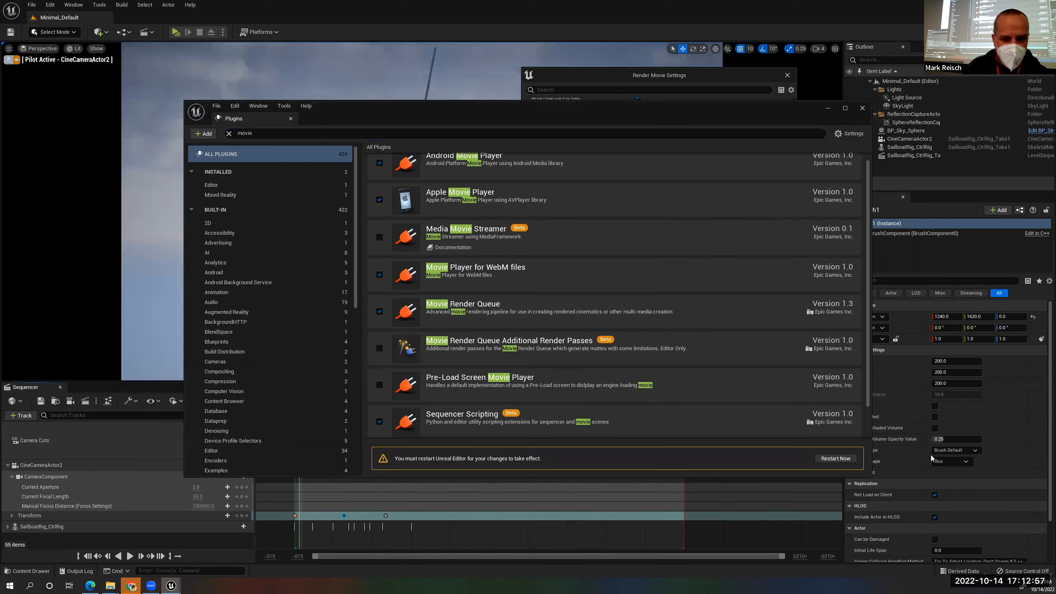
# Restart Unreal Editor to apply the plugin change, dismissing the calendar's PayDay reminder while it reloads
pyautogui.click(835, 458)
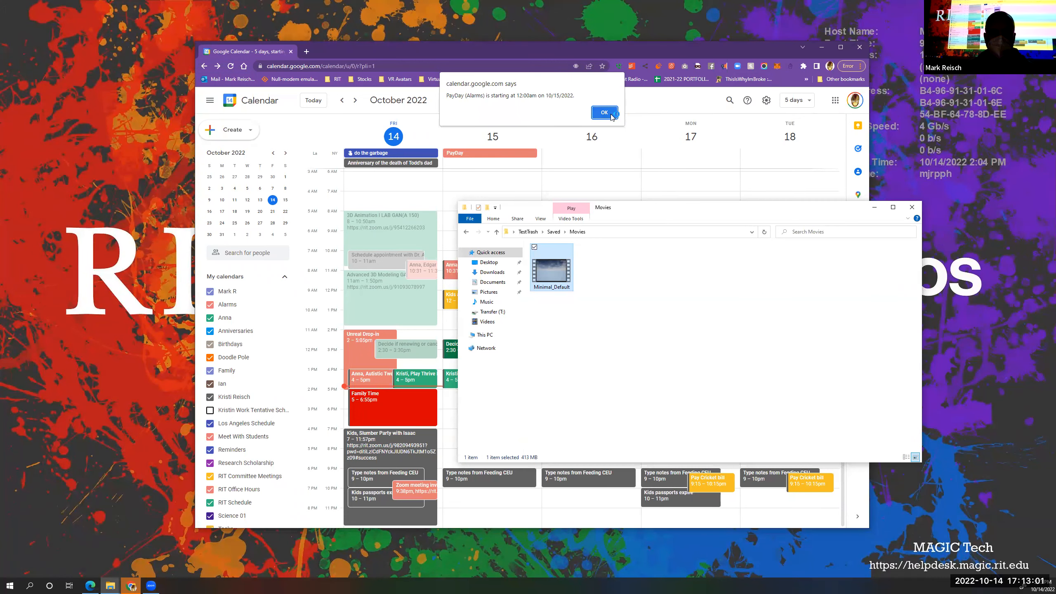
pyautogui.click(605, 113)
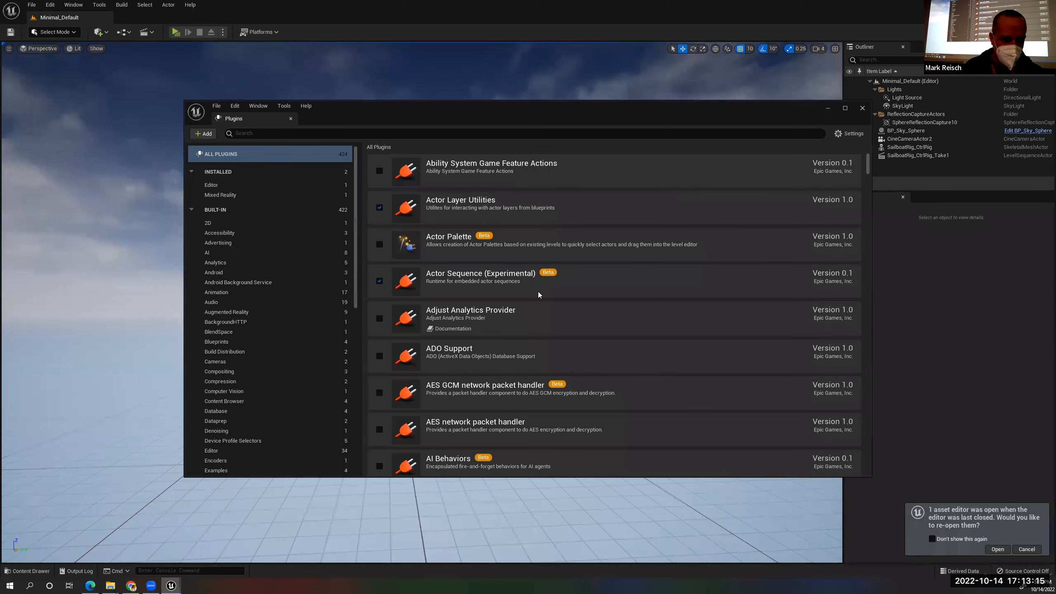
# Search the plugins for "movie" to check that Movie Render Queue is enabled, and close the Plugins window
pyautogui.click(317, 134)
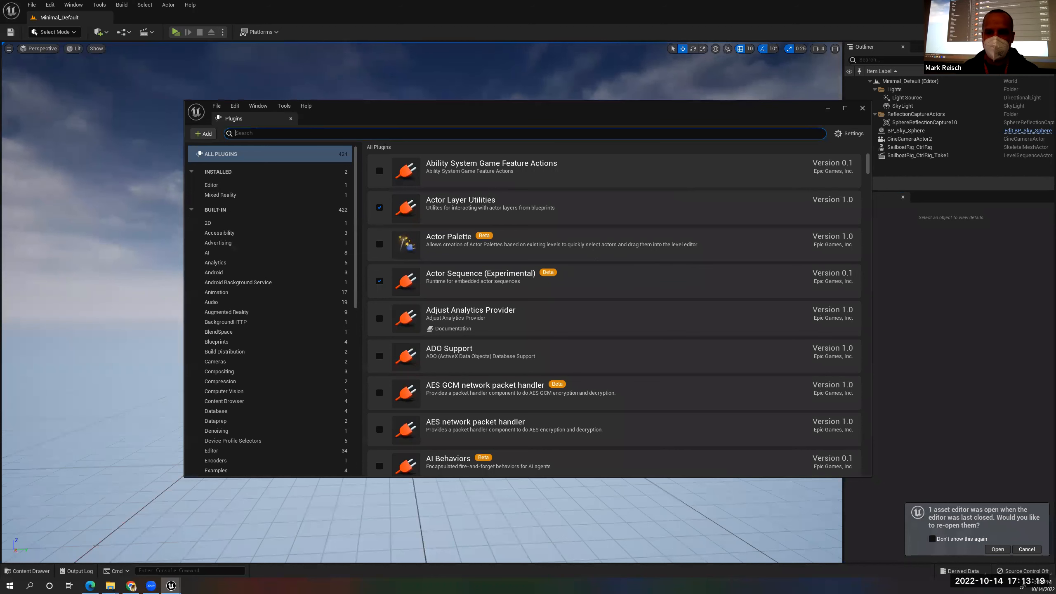
pyautogui.click(1036, 33)
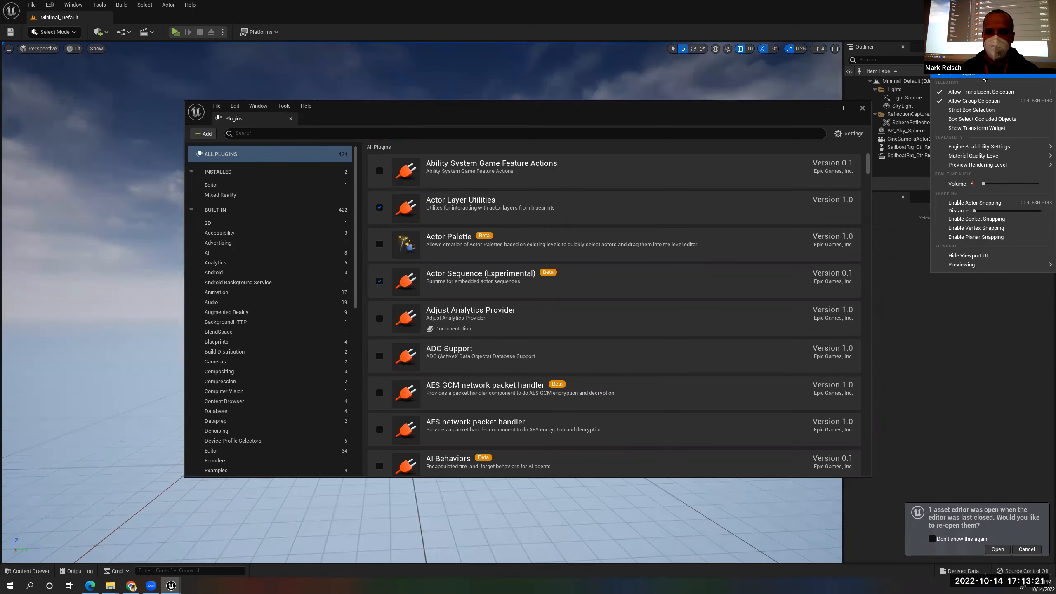
pyautogui.click(720, 116)
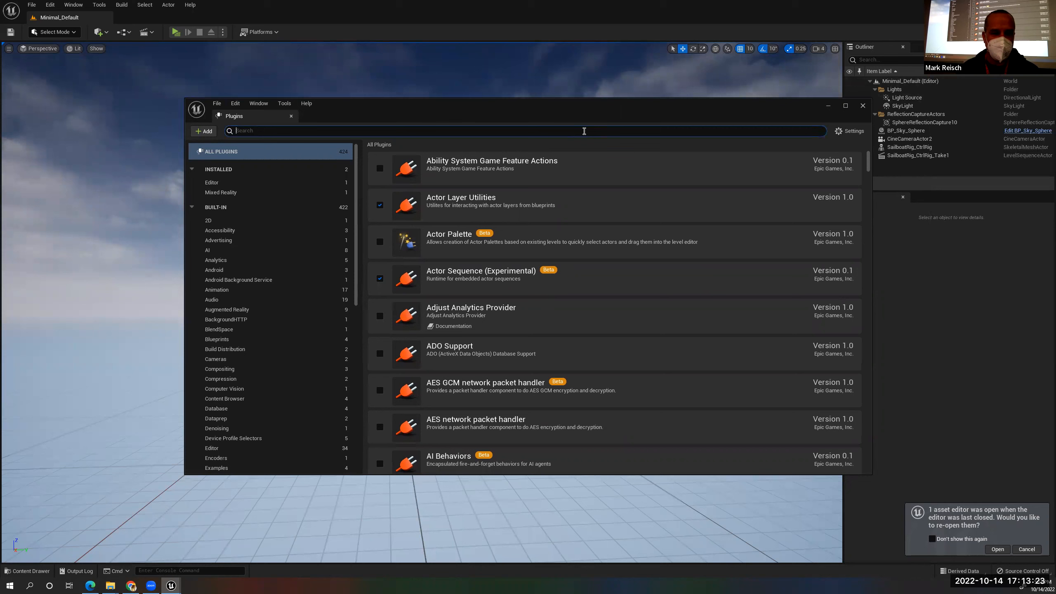
pyautogui.write('moi')
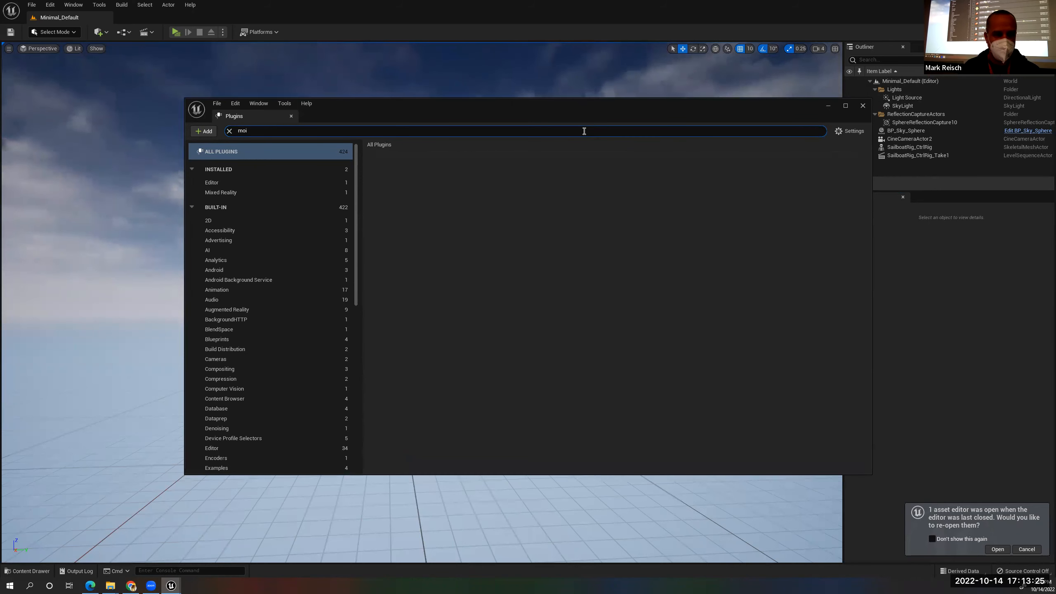
pyautogui.press('BackSpace')
pyautogui.write('vie')
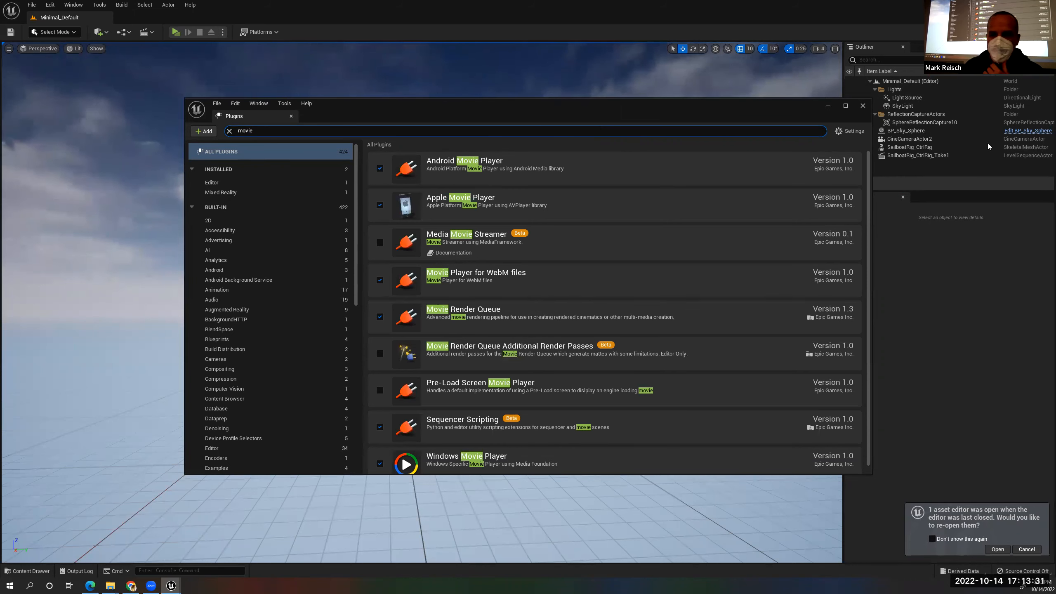
pyautogui.moveTo(797, 107); pyautogui.dragTo(674, 106)
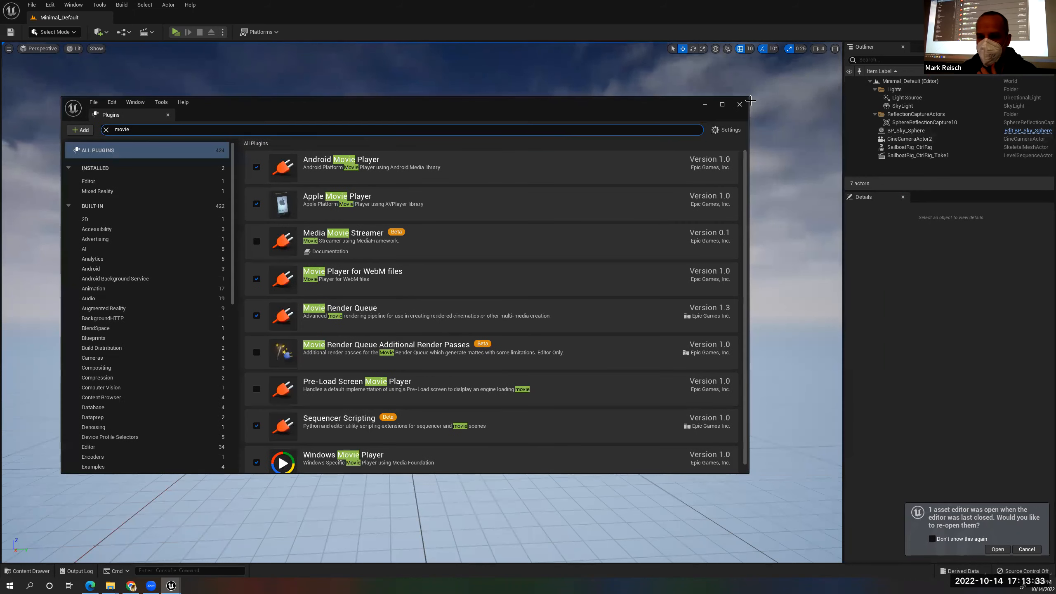
pyautogui.click(740, 104)
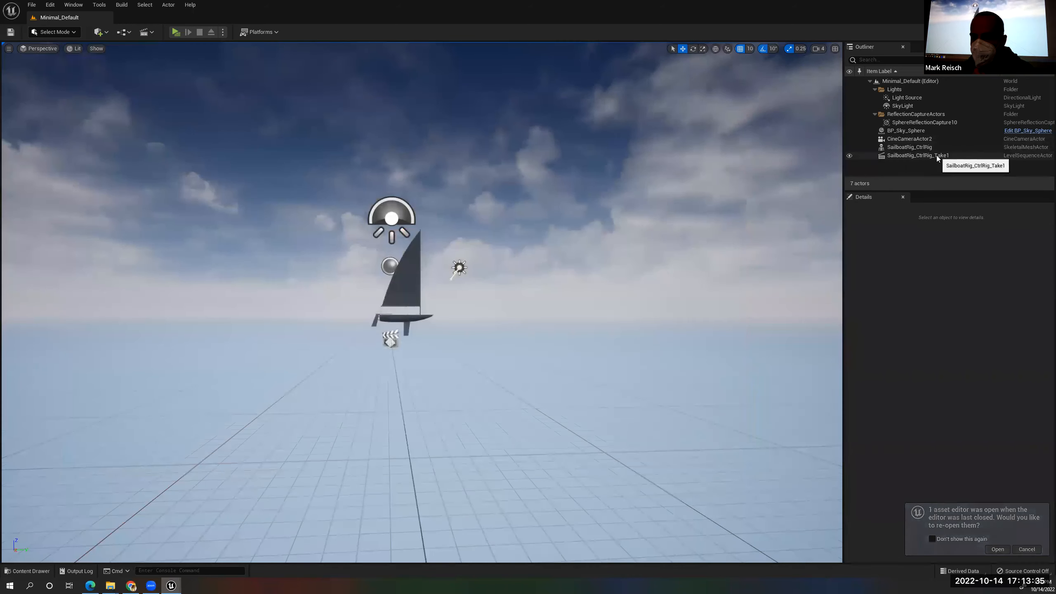
# Open the SailboatRig_CtrlRig_Take1 level sequence from its actor and scrub the playhead to frame 14
pyautogui.click(937, 155)
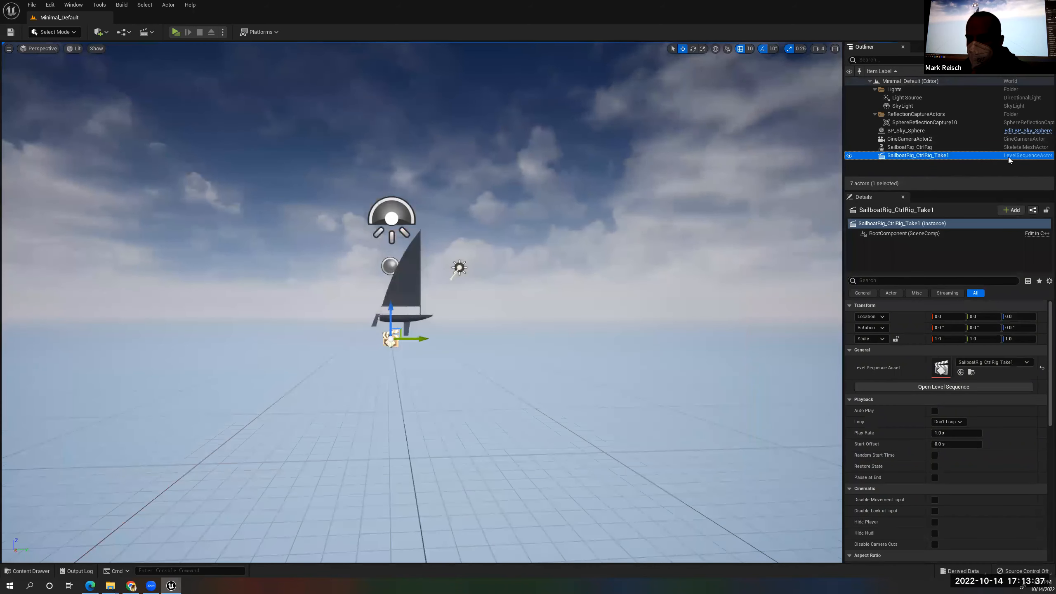
pyautogui.click(939, 387)
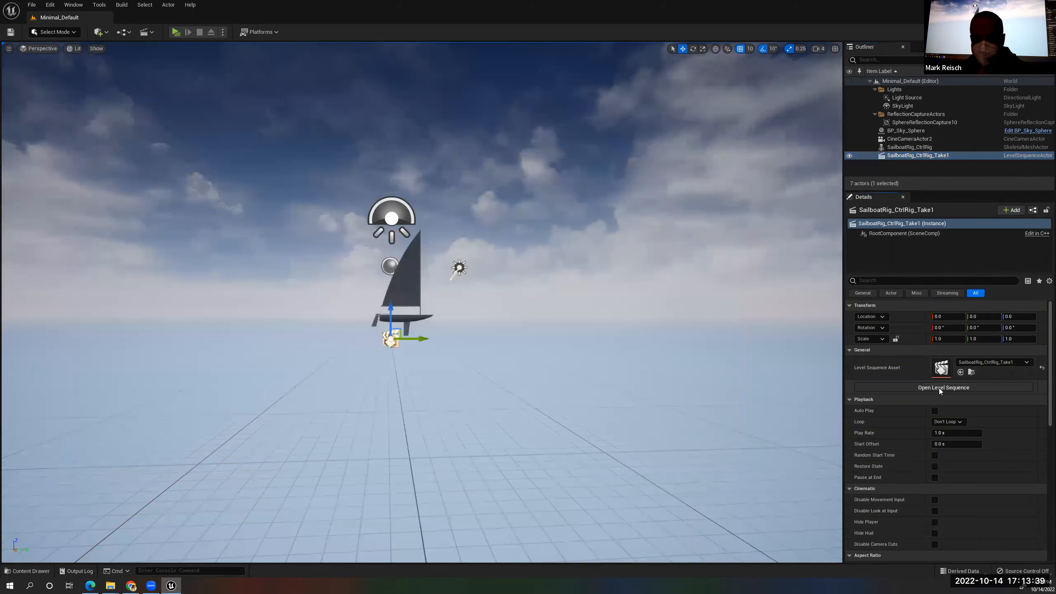
pyautogui.moveTo(321, 414)
pyautogui.mouseDown()
pyautogui.moveTo(388, 416)
pyautogui.moveTo(333, 424)
pyautogui.mouseUp()
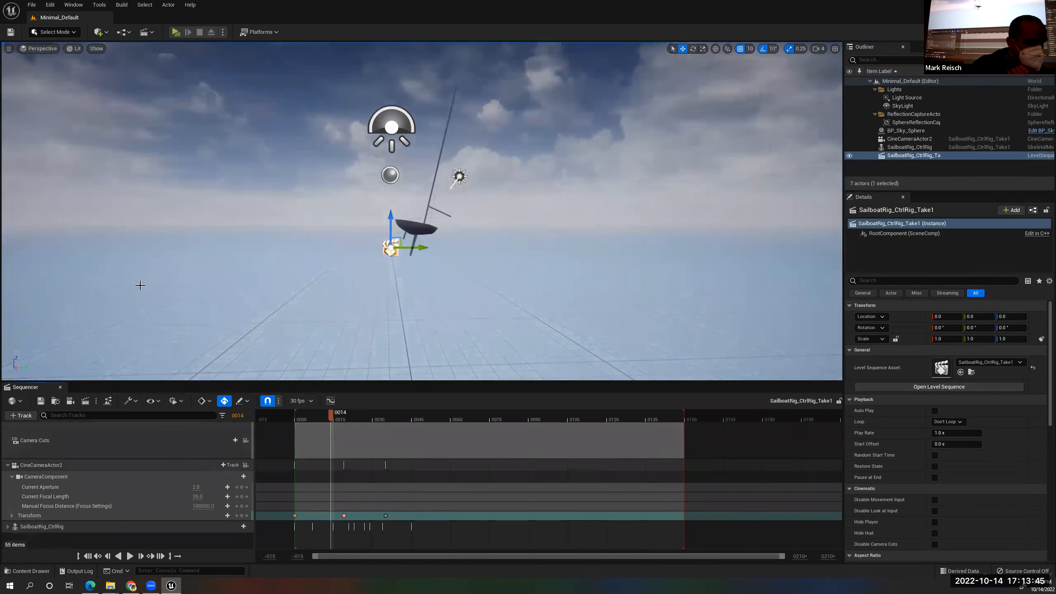
# Switch the viewport to look through CineCameraActor2 and scrub the sequence to frame 2
pyautogui.click(40, 49)
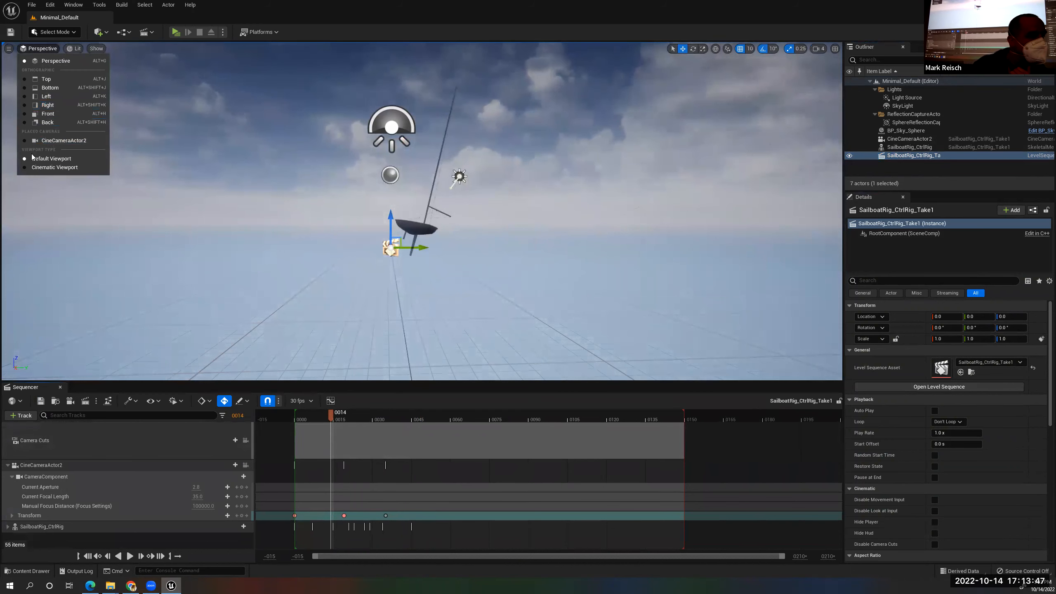
pyautogui.click(42, 142)
pyautogui.click(341, 419)
pyautogui.moveTo(352, 419); pyautogui.dragTo(301, 423)
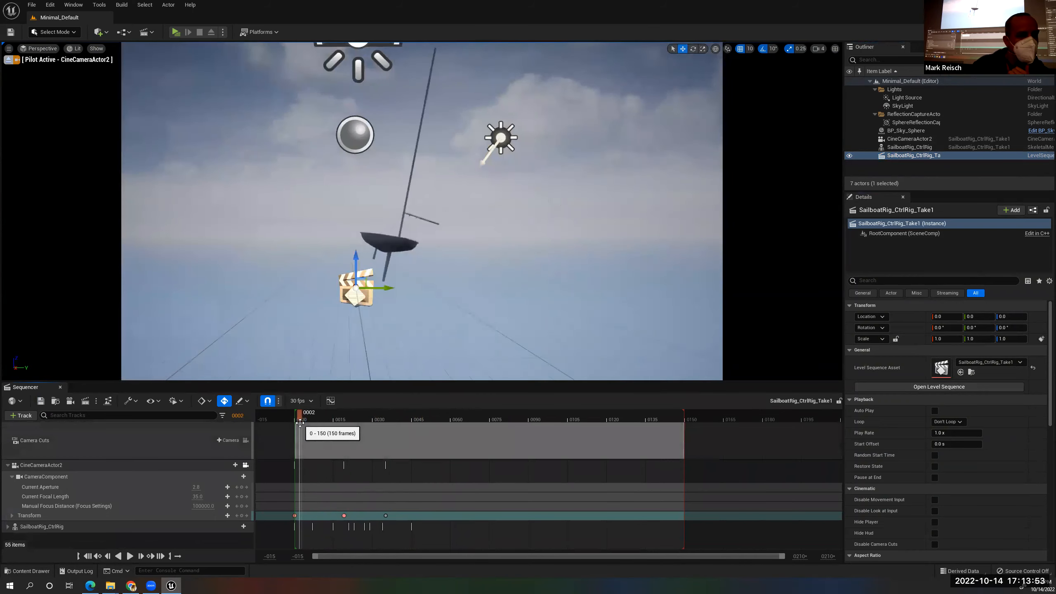
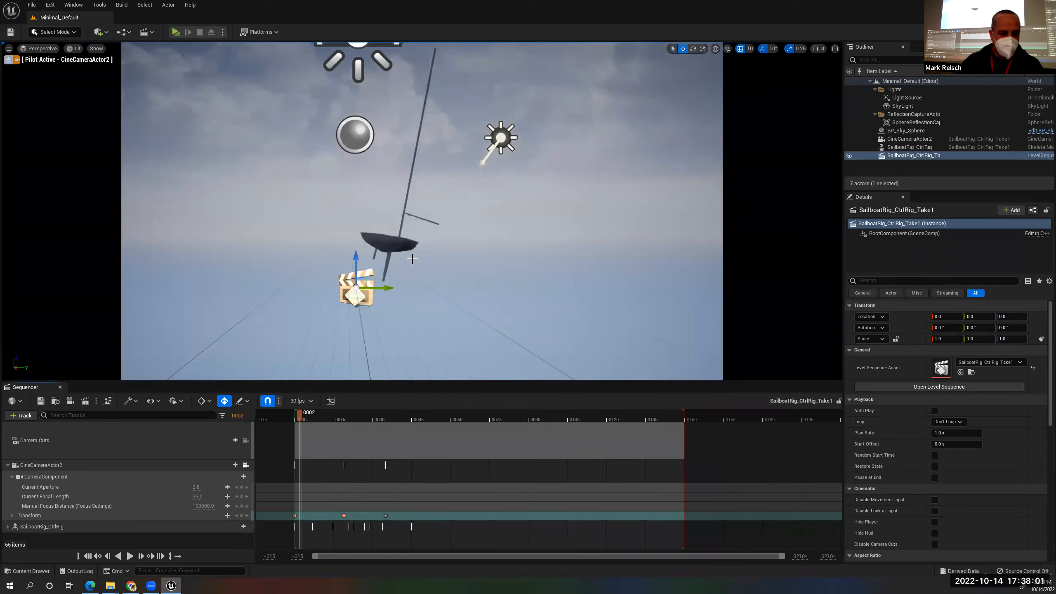
# Open the sequence's Movie Render Queue job configuration and replace the .jpg export with a .png Sequence [8bit]
pyautogui.click(85, 400)
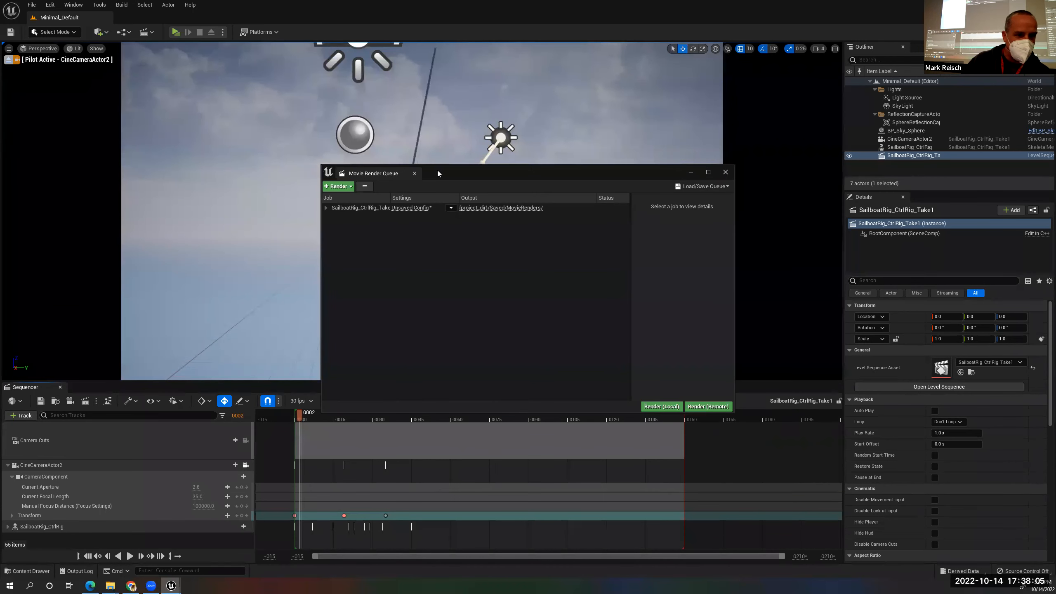
pyautogui.moveTo(432, 172); pyautogui.dragTo(367, 166)
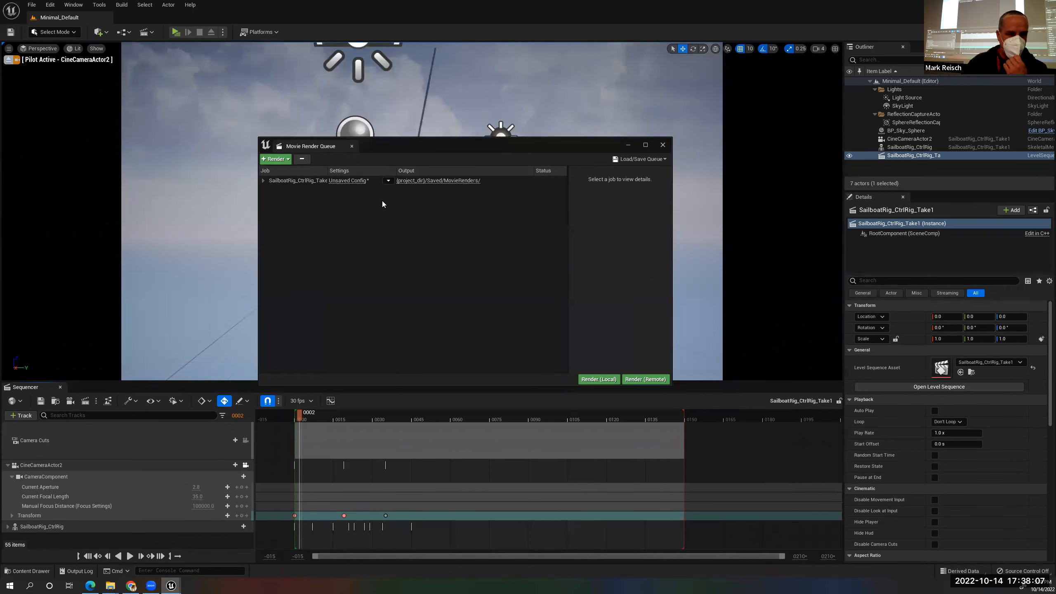
pyautogui.click(343, 181)
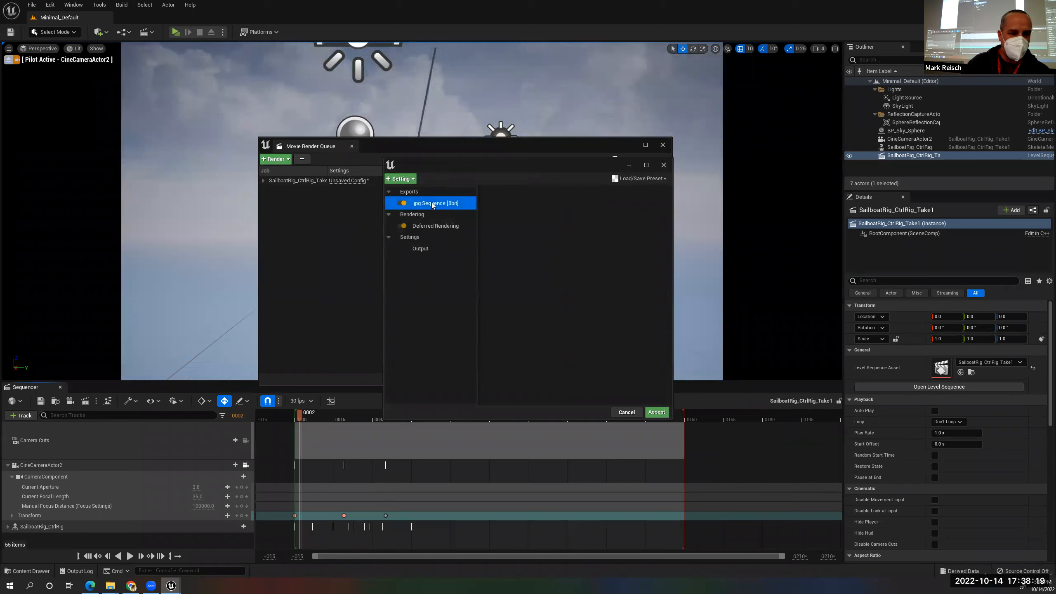
pyautogui.press('Delete')
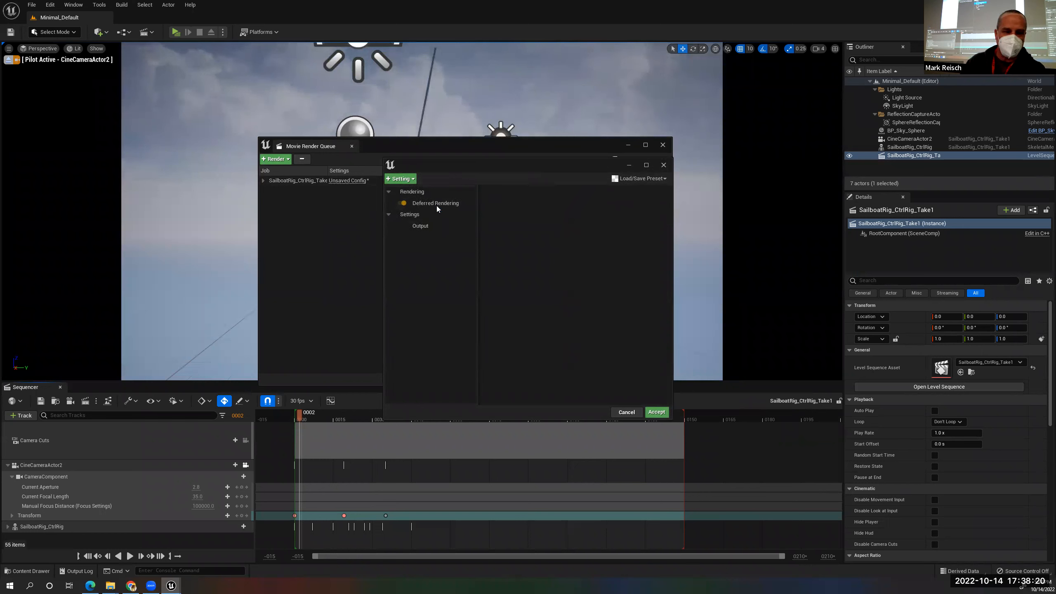
pyautogui.click(405, 182)
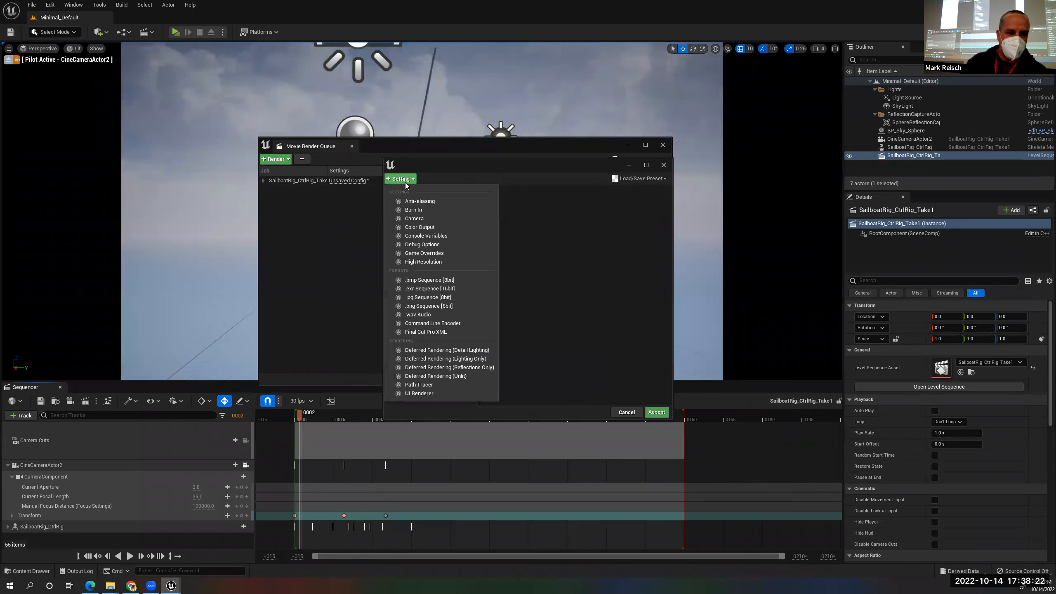
pyautogui.click(431, 306)
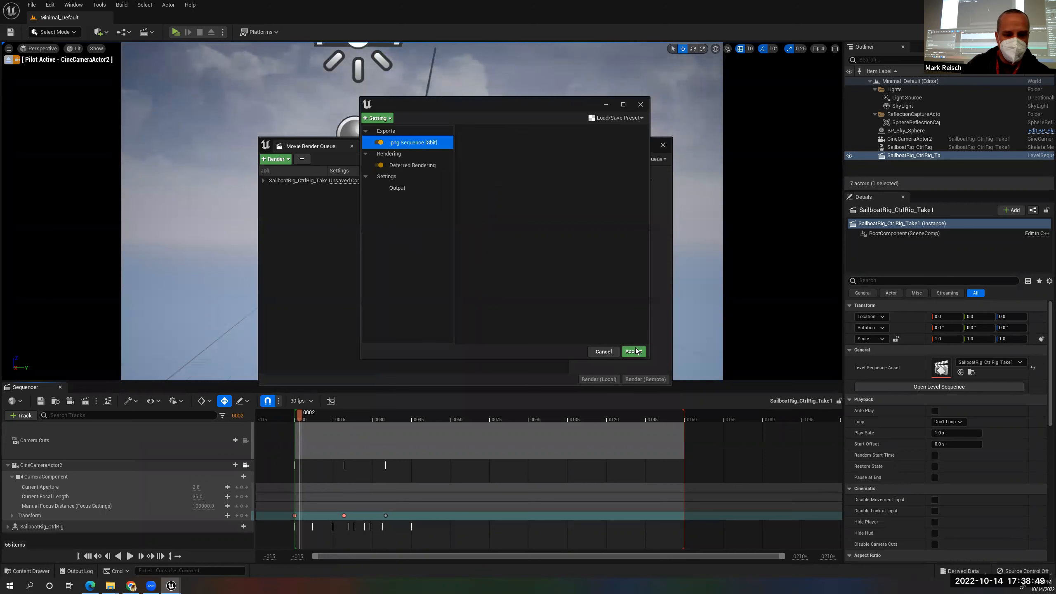
# Set the job's output directory to Desktop\TestTrash\Saved\Movies, accept the configuration, and render the queue locally
pyautogui.click(402, 189)
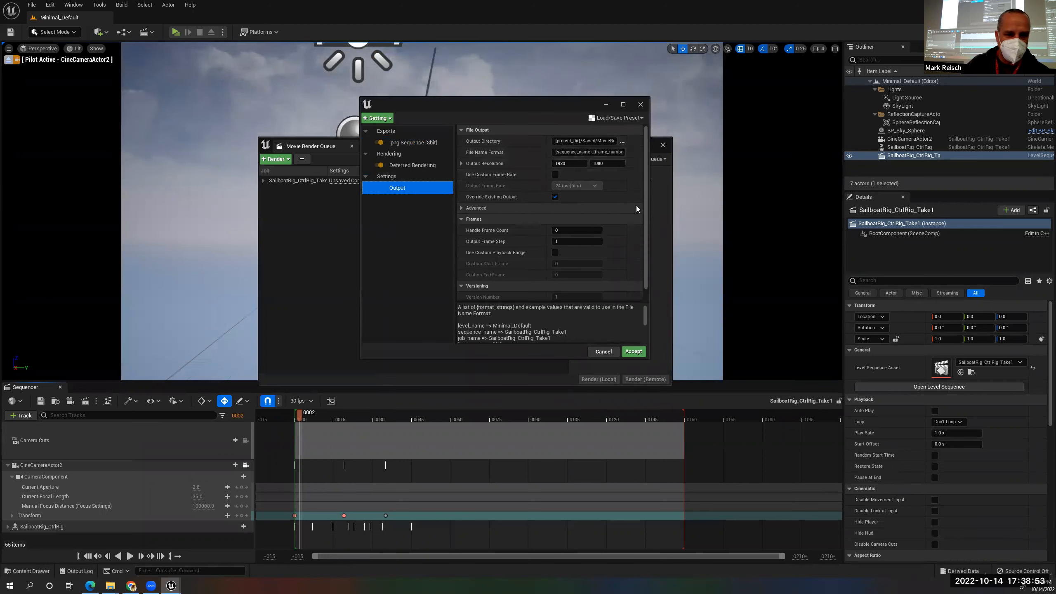
pyautogui.scroll(-1, 542, 220)
pyautogui.scroll(1, 541, 219)
pyautogui.click(622, 141)
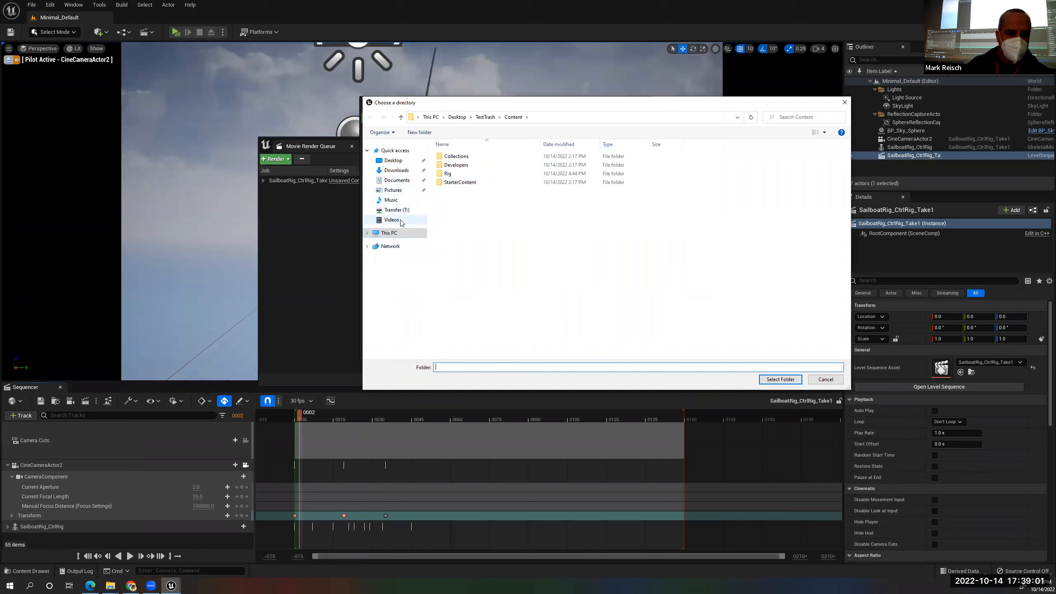
pyautogui.click(392, 161)
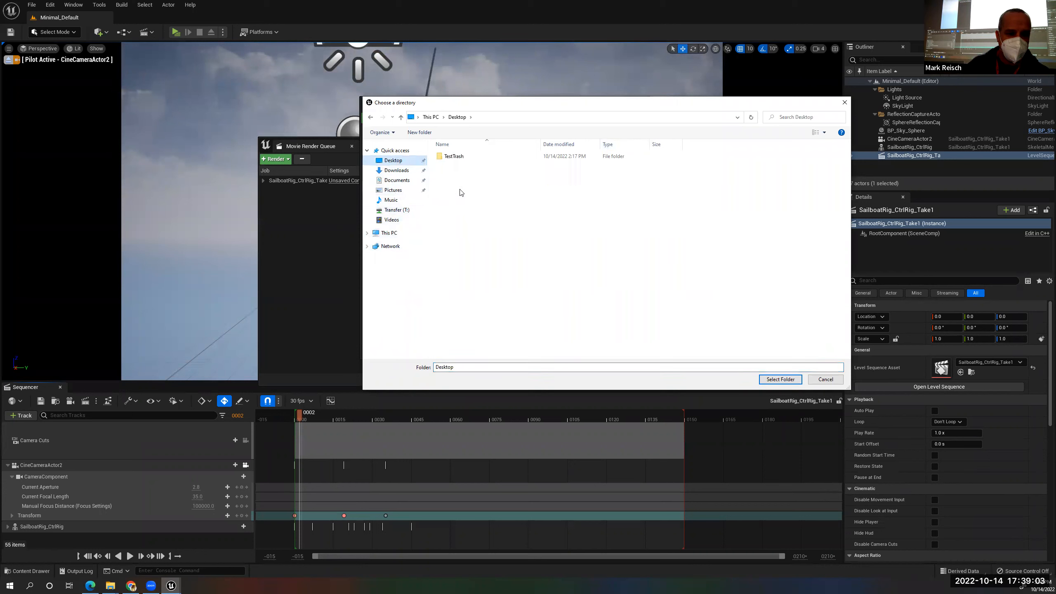
pyautogui.doubleClick(453, 157)
pyautogui.doubleClick(451, 191)
pyautogui.doubleClick(458, 199)
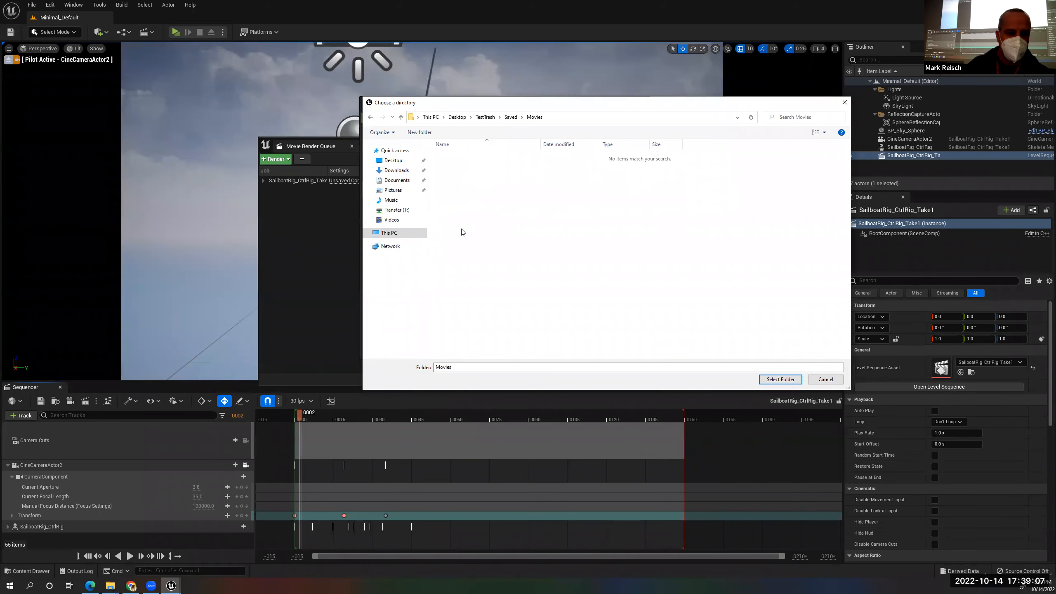
pyautogui.click(781, 379)
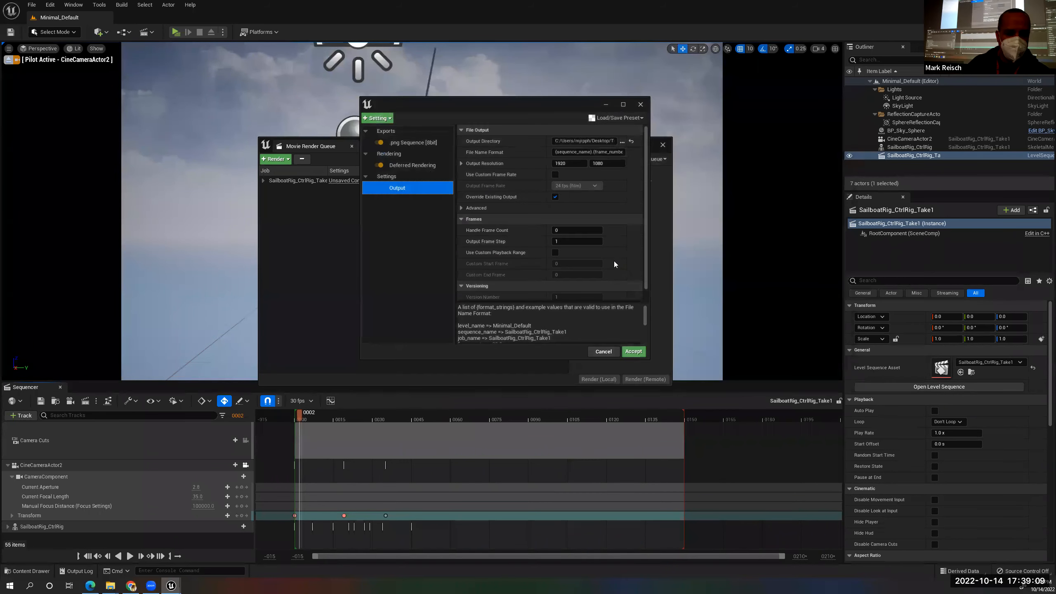
pyautogui.click(634, 351)
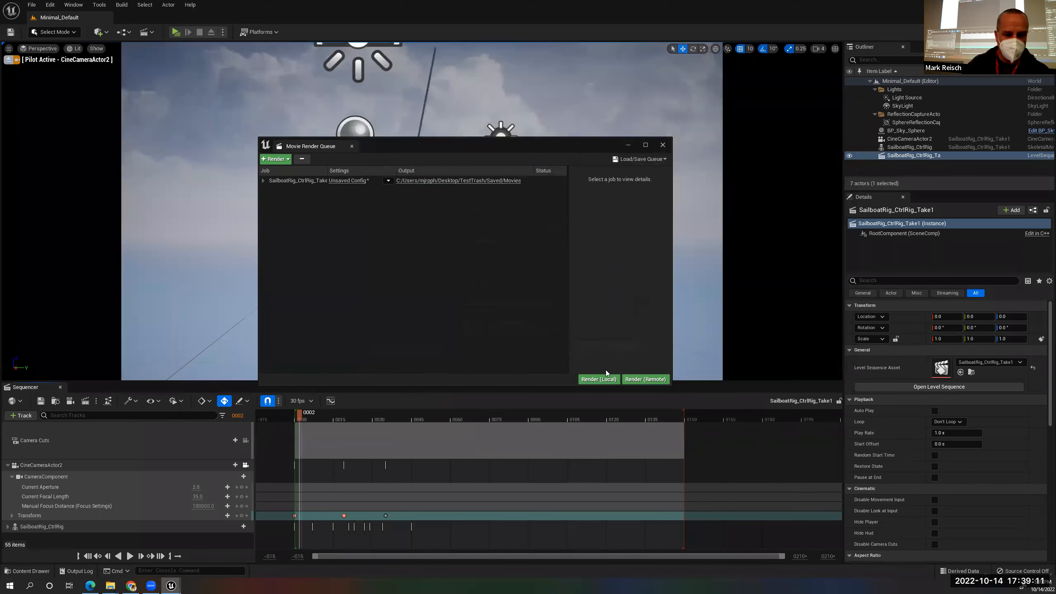
pyautogui.click(595, 380)
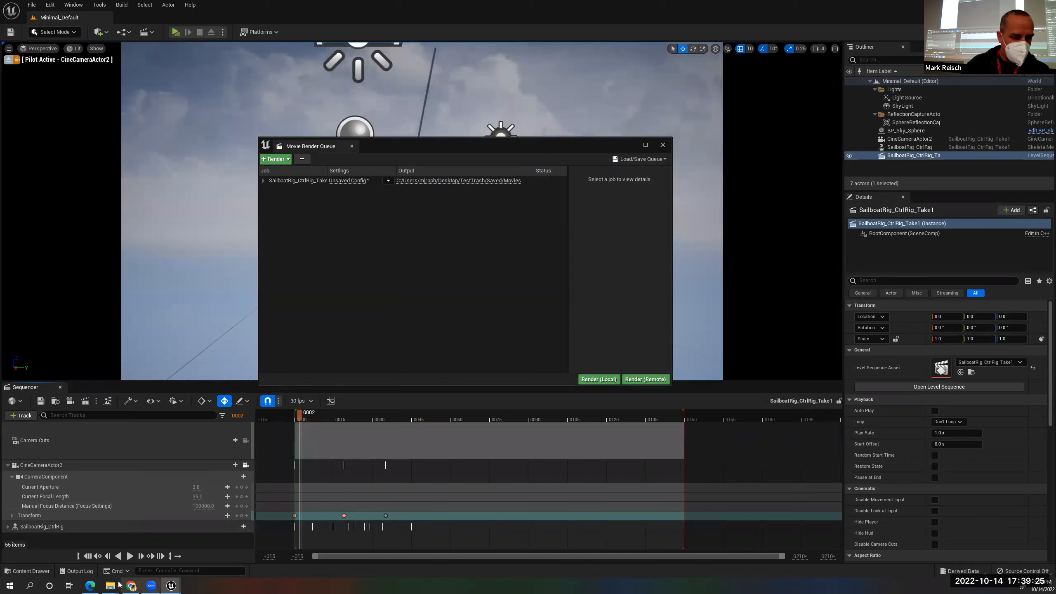
# Delete the Minimal_Default video from the Movies folder in File Explorer, and close the Movie Render Queue window
pyautogui.moveTo(112, 578)
pyautogui.click(154, 551)
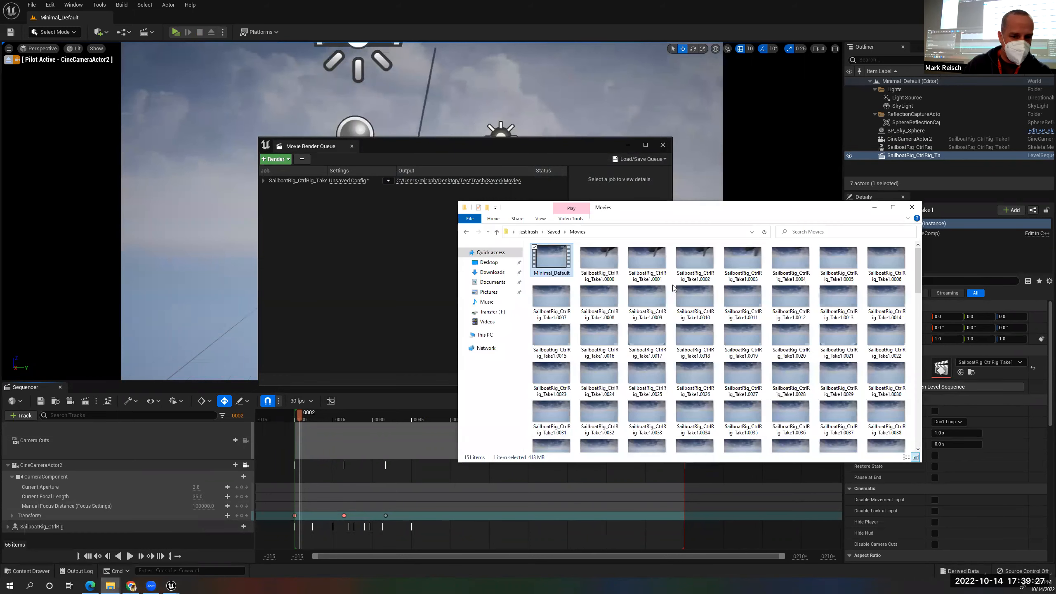
pyautogui.moveTo(676, 212); pyautogui.dragTo(626, 117)
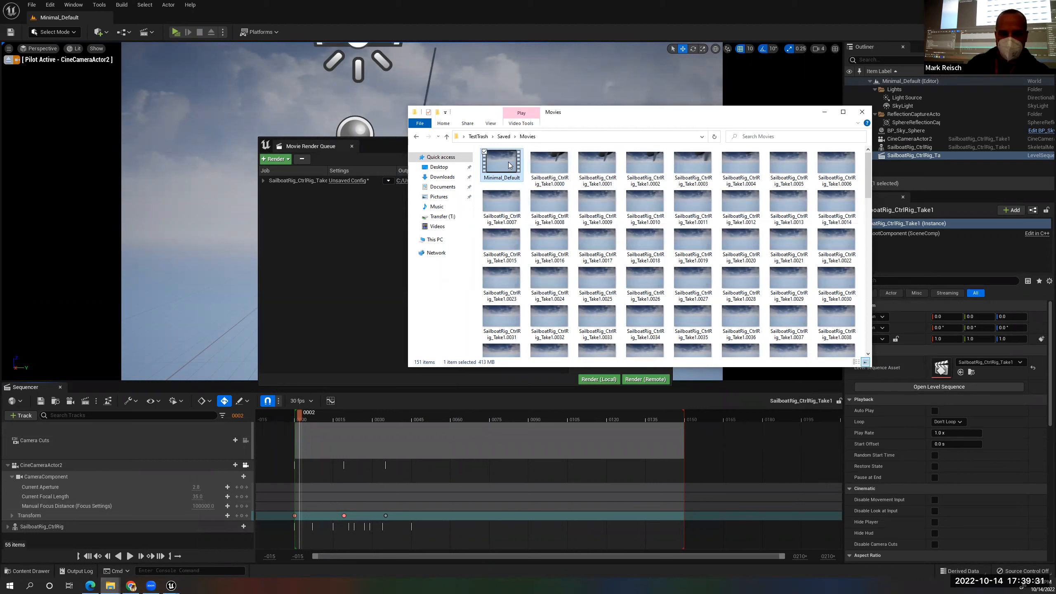
pyautogui.press('Delete')
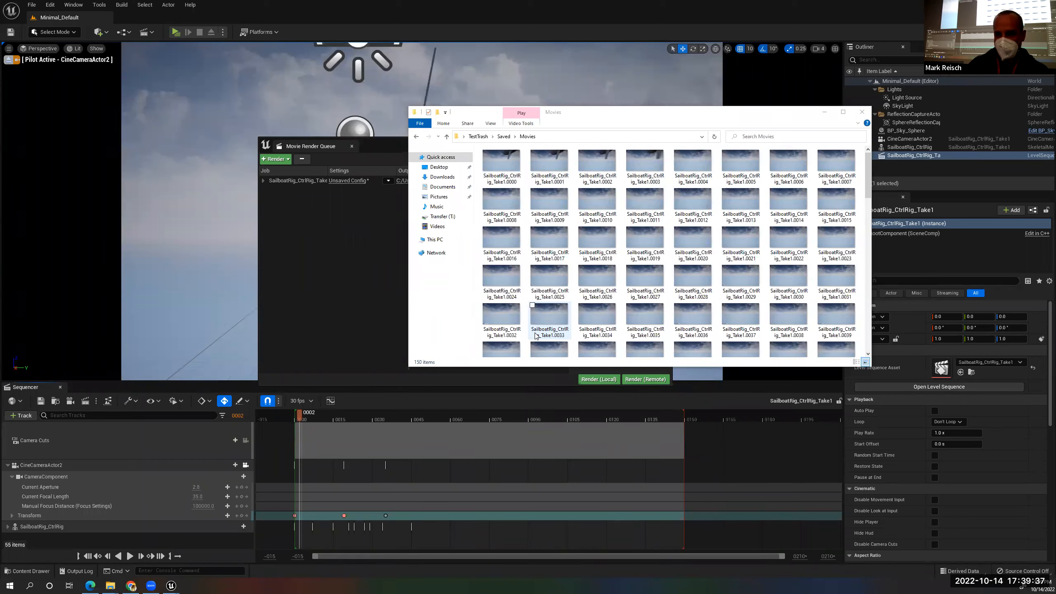
pyautogui.click(589, 119)
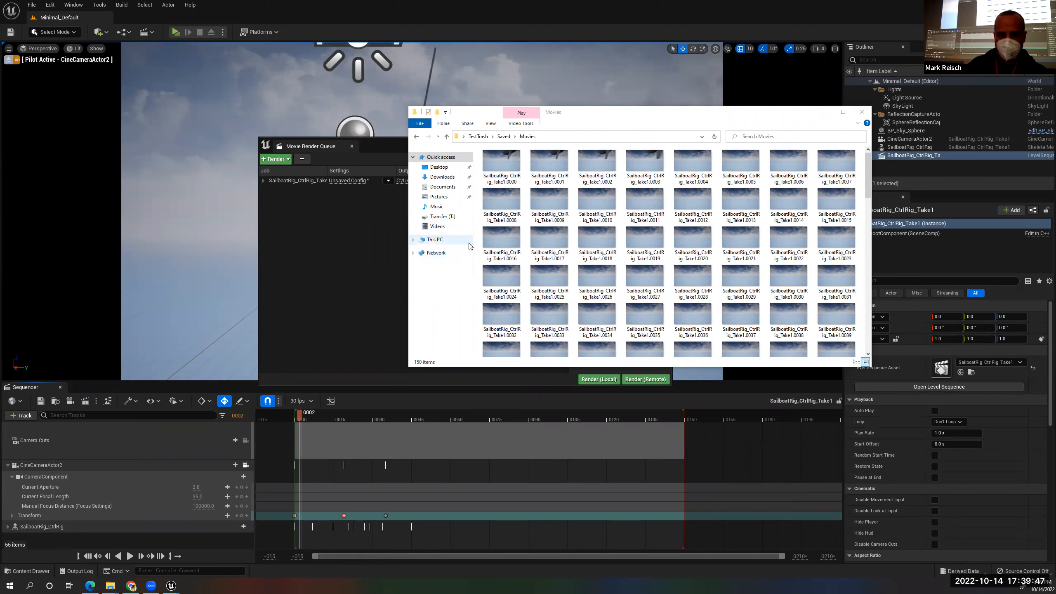
pyautogui.click(386, 145)
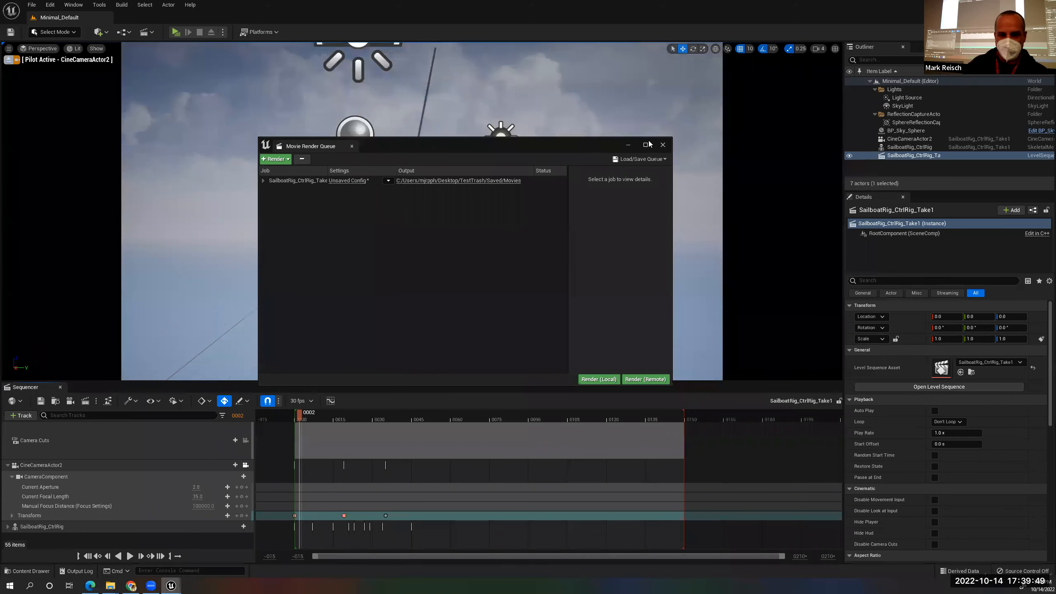
pyautogui.click(662, 144)
# Scrub the sequence to frame 19, and look up "movie" in the plugins list again to review the Movie Render Queue plugin
pyautogui.moveTo(346, 416); pyautogui.dragTo(344, 441)
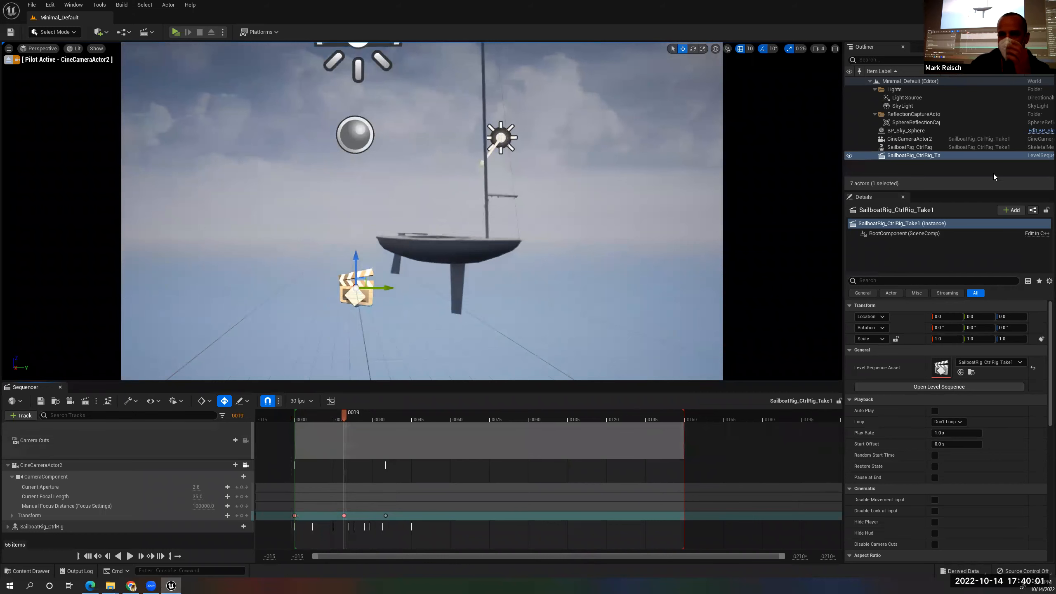
pyautogui.click(1037, 32)
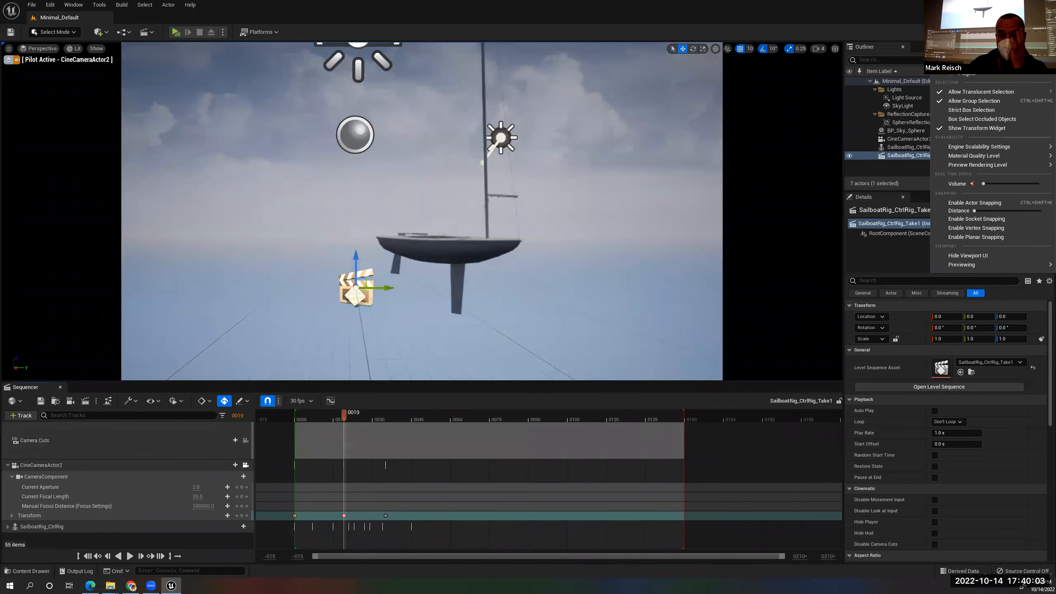
pyautogui.click(957, 74)
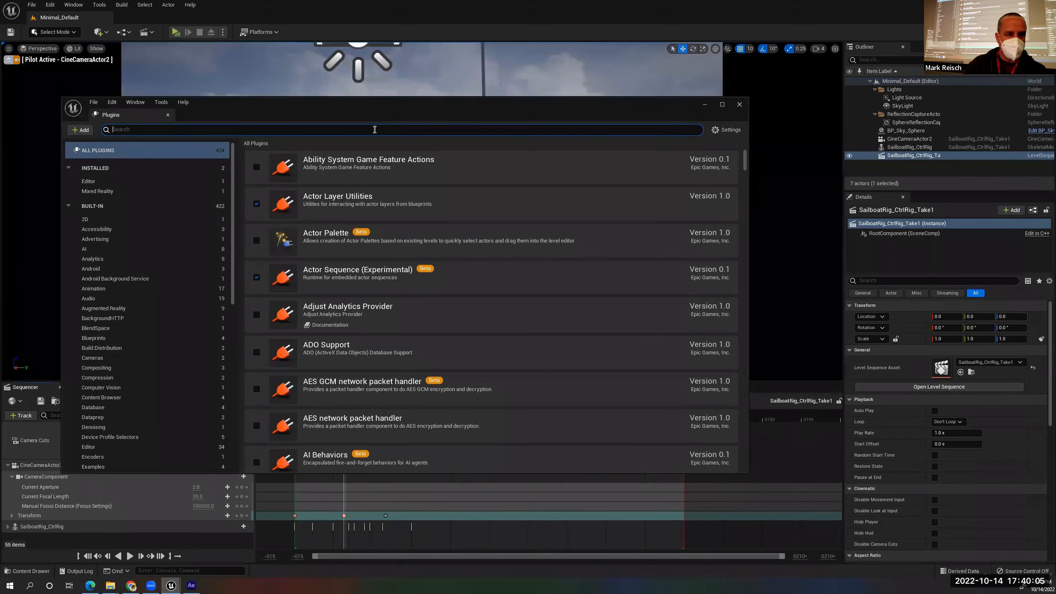
pyautogui.write('movie')
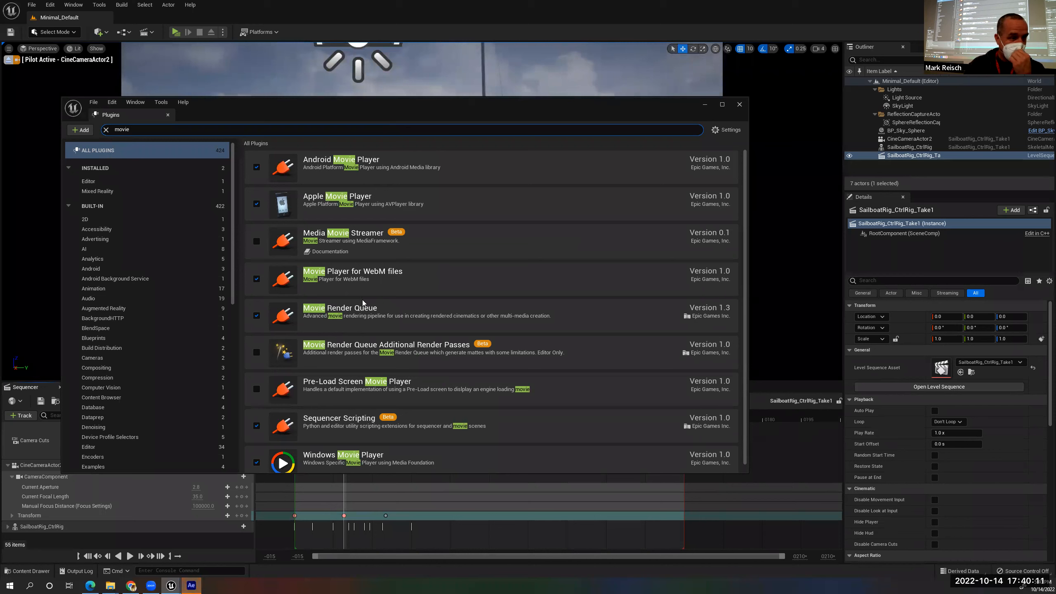
pyautogui.click(167, 114)
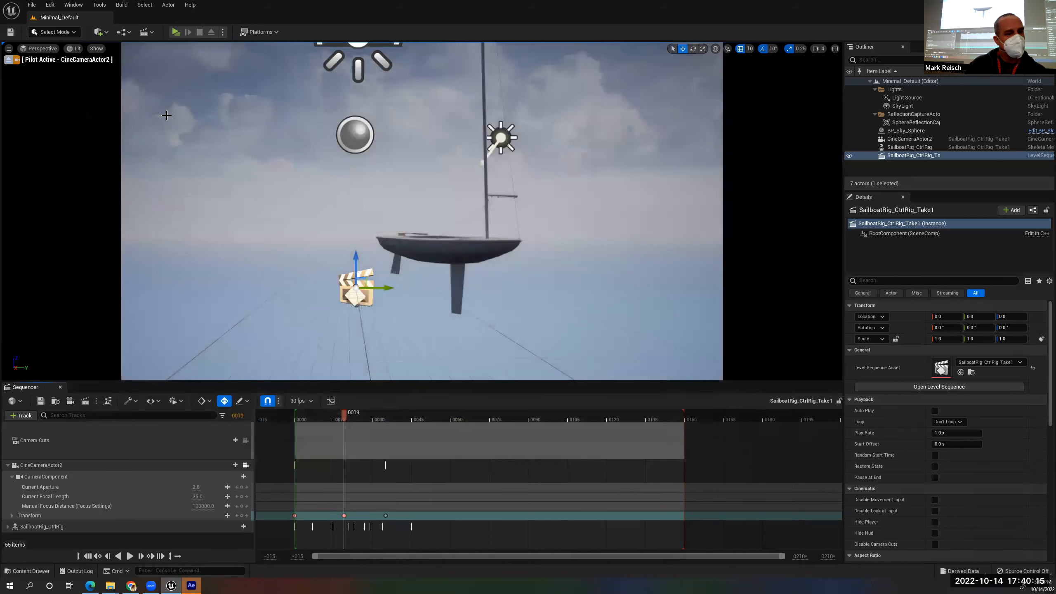
# Stop piloting CineCameraActor2 at frame 30, and scrub the sequence back to frame 19 in the perspective view
pyautogui.moveTo(350, 416); pyautogui.dragTo(372, 419)
pyautogui.click(8, 59)
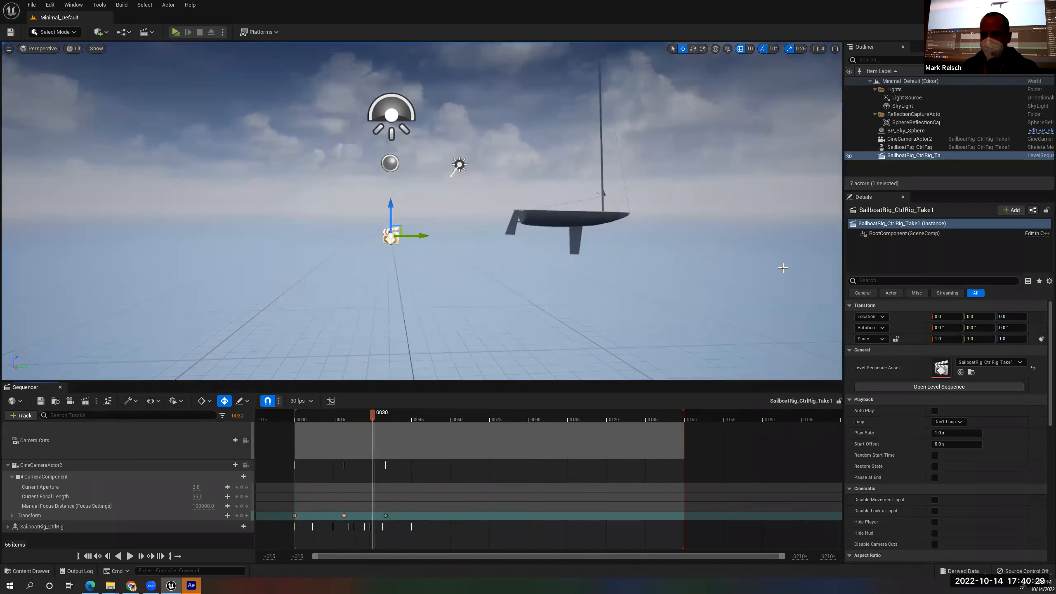
pyautogui.click(894, 155)
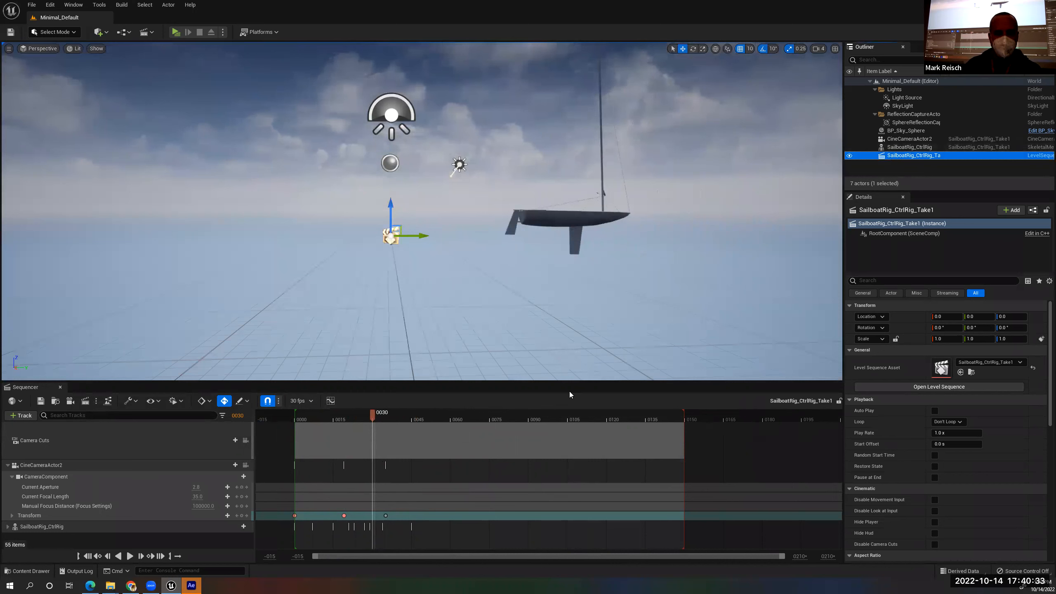
pyautogui.moveTo(367, 420); pyautogui.dragTo(347, 411)
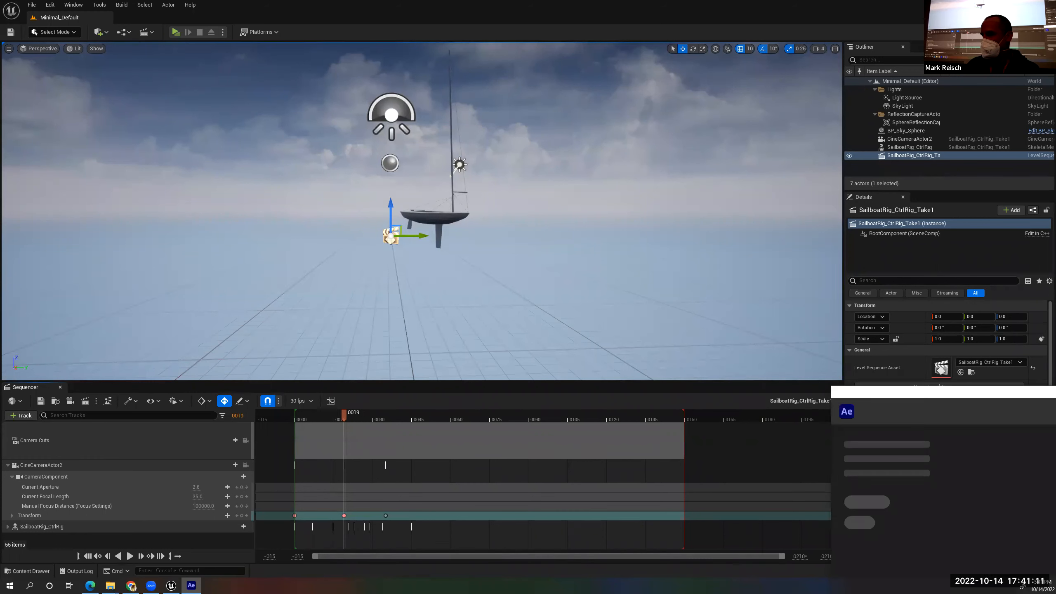
# Return to the Unreal Editor and save all modified levels and assets
pyautogui.hotkey('alt', 'Tab')
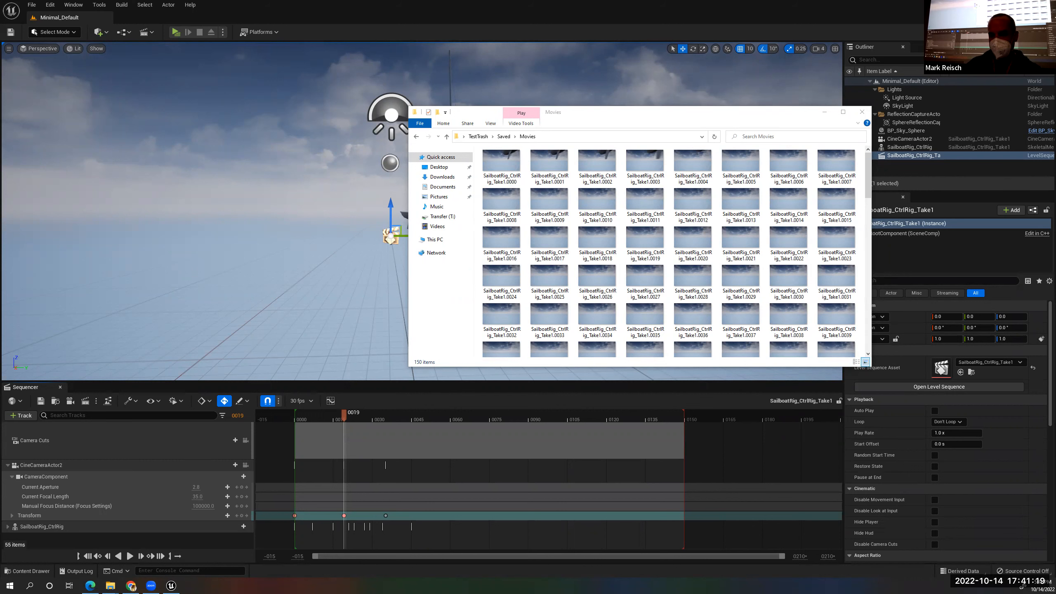
pyautogui.click(38, 5)
pyautogui.click(32, 5)
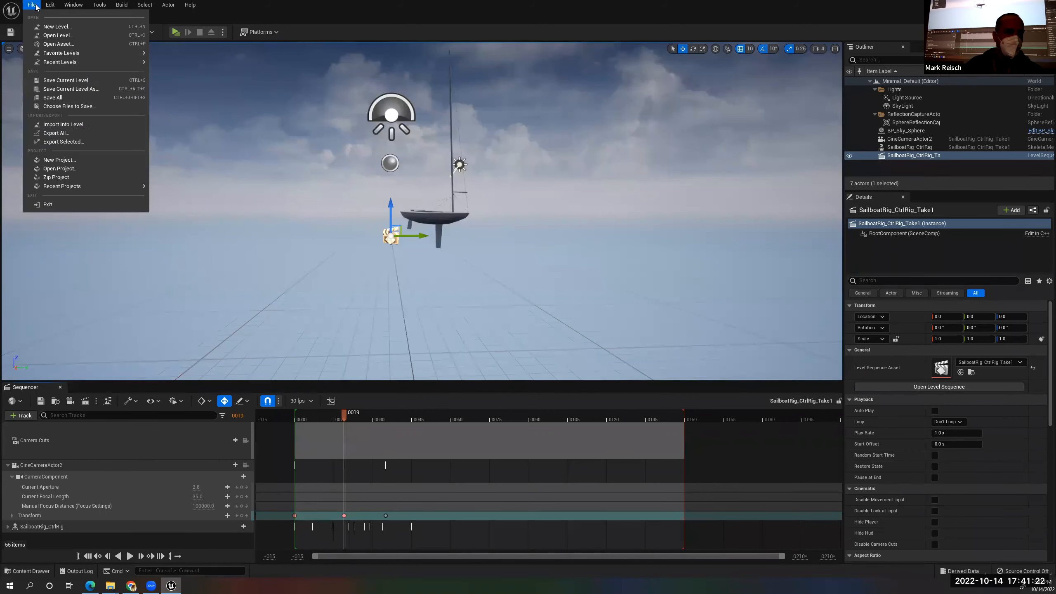
pyautogui.click(64, 97)
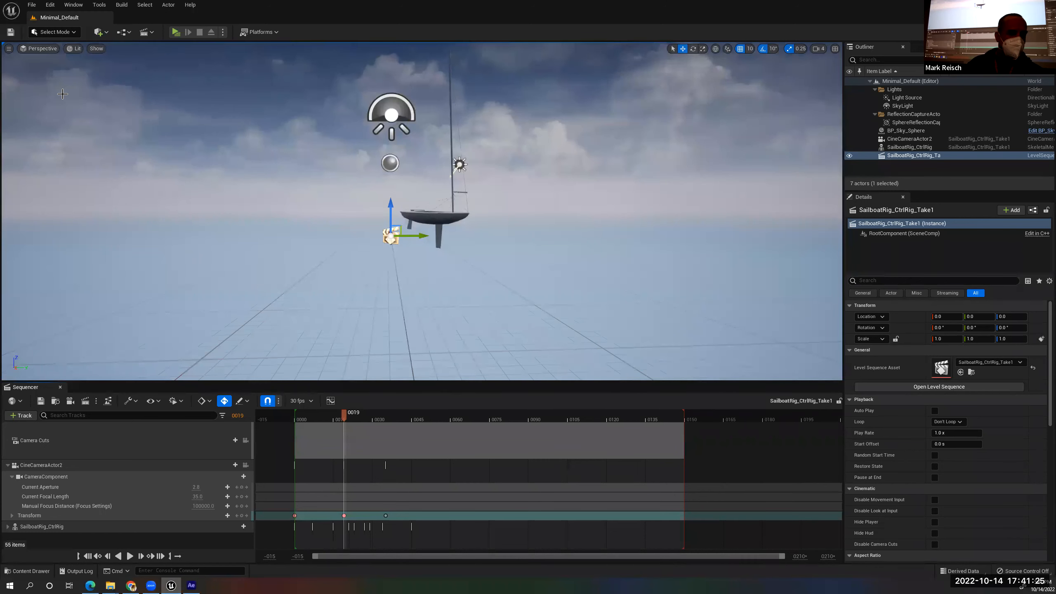
# Scrub the sequence to frame 7 and lock the viewport to CineCameraActor2
pyautogui.moveTo(340, 419); pyautogui.dragTo(313, 407)
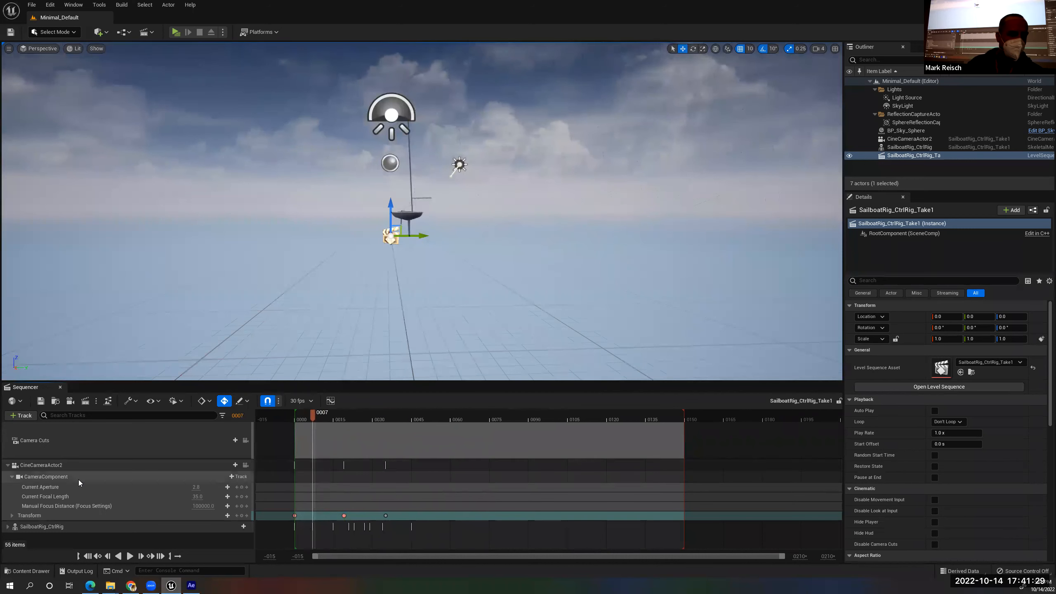
pyautogui.click(60, 465)
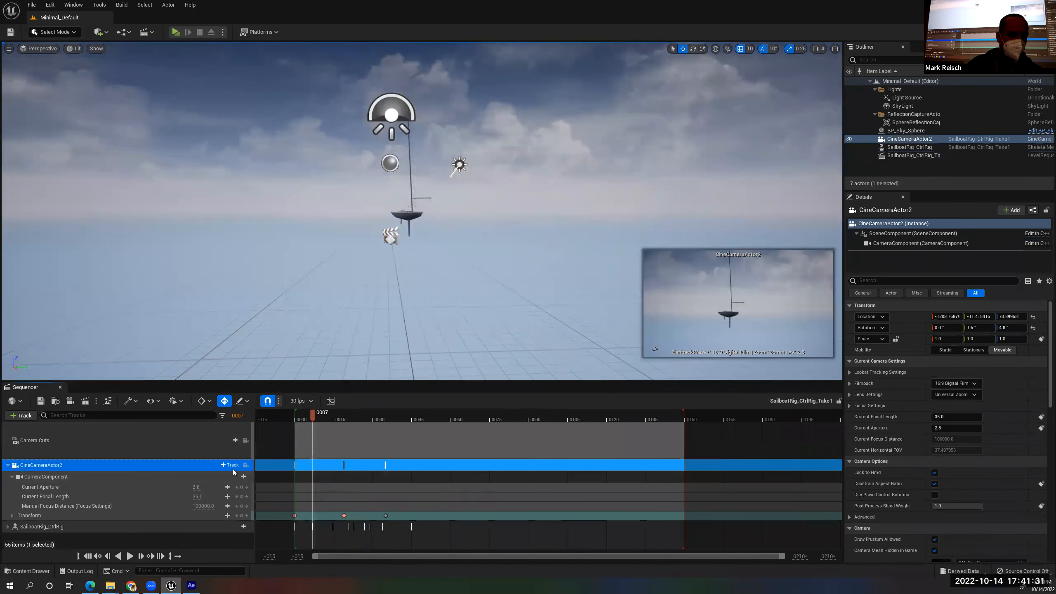
pyautogui.click(246, 465)
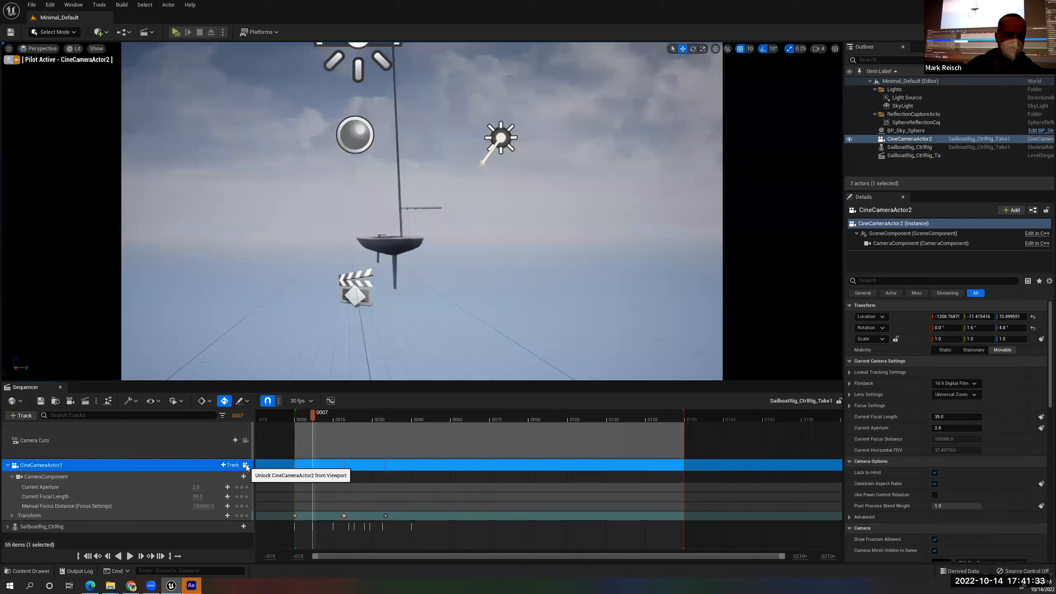
# Scrub through the sailboat animation in the camera view, return to frame 0, and save the level
pyautogui.moveTo(316, 416); pyautogui.dragTo(442, 414)
pyautogui.moveTo(305, 417); pyautogui.dragTo(297, 418)
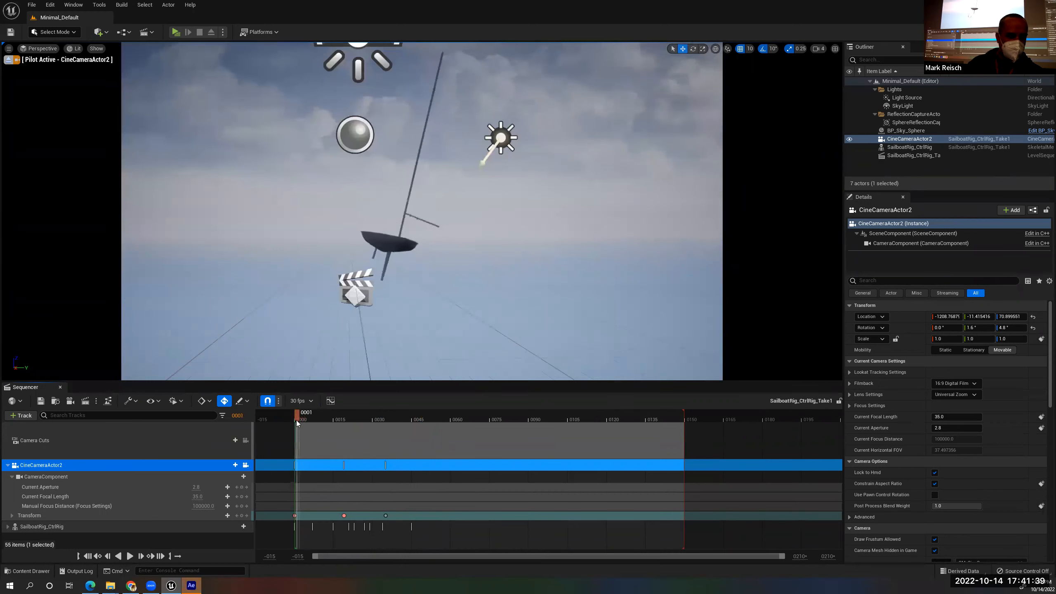
pyautogui.hotkey('ctrl', 's')
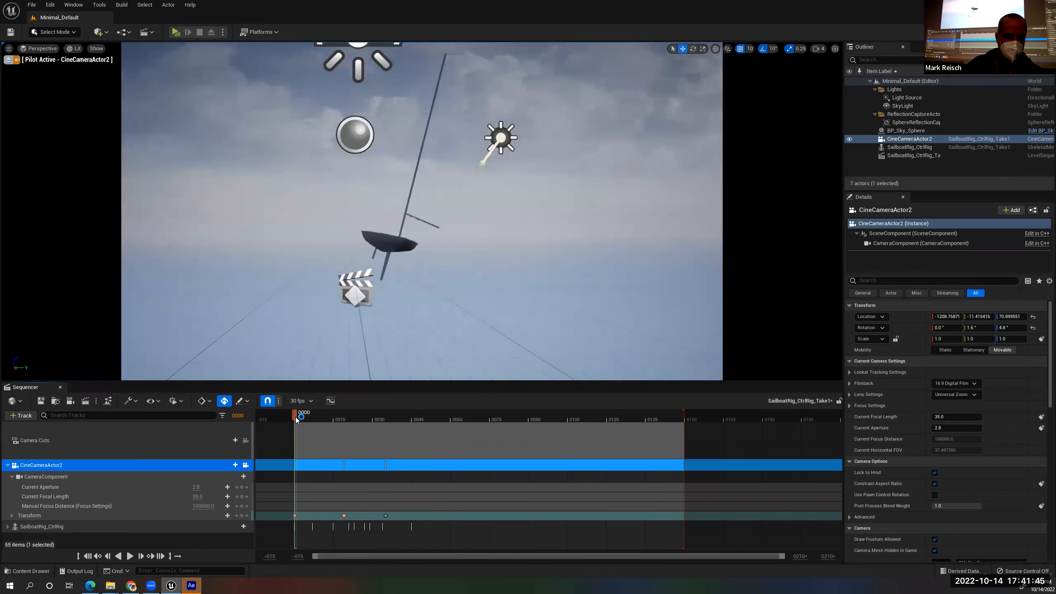
# Examine the track types available for the camera's CameraComponent without adding one, and scrub the sequence to frame 17
pyautogui.click(191, 476)
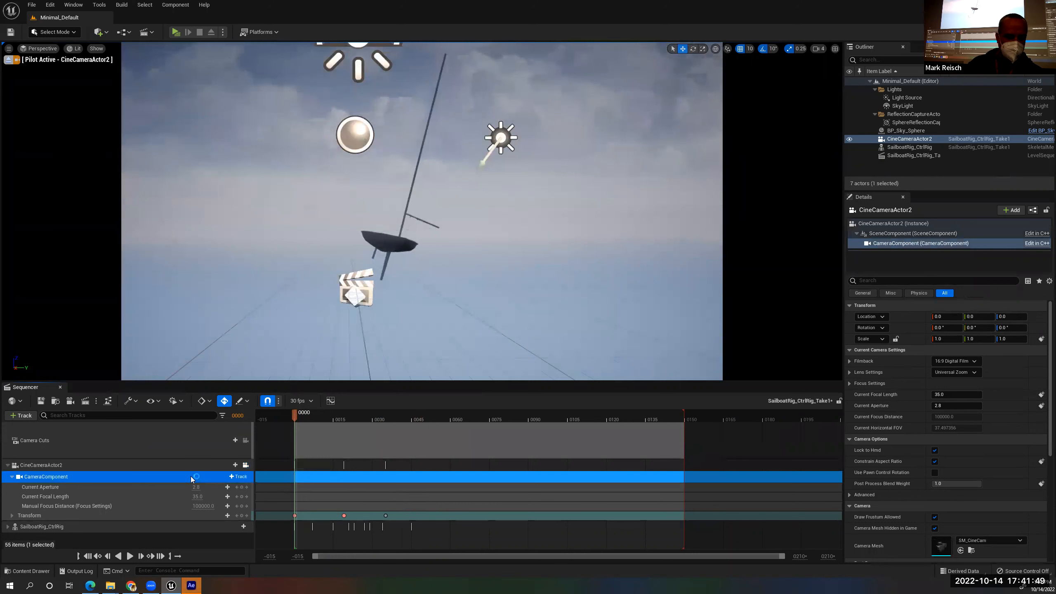
pyautogui.click(233, 476)
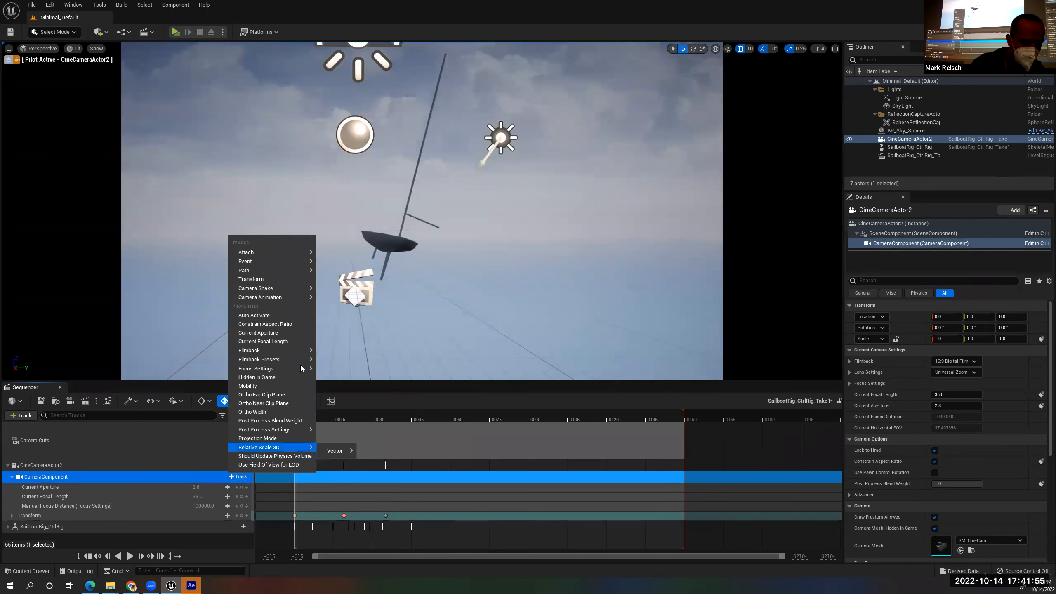
pyautogui.moveTo(283, 297)
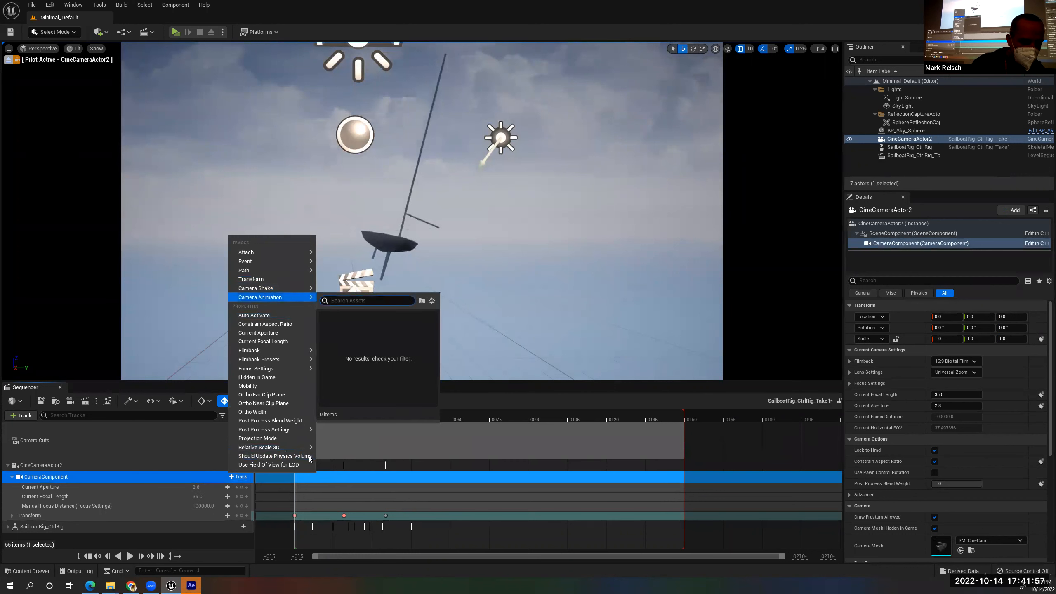
pyautogui.click(186, 463)
pyautogui.moveTo(295, 413); pyautogui.dragTo(292, 453)
pyautogui.moveTo(374, 456); pyautogui.dragTo(339, 465)
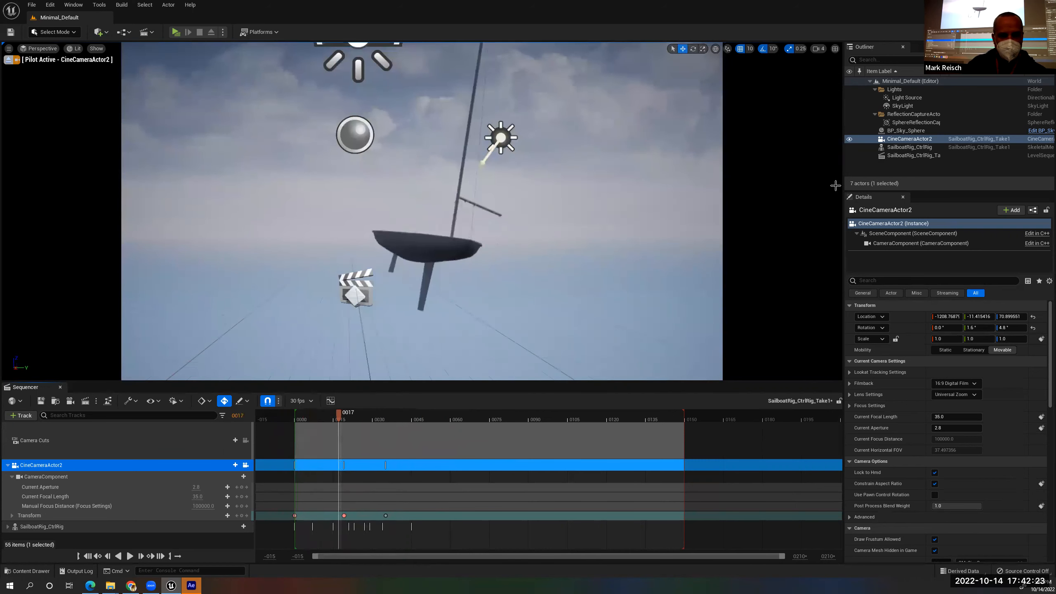
pyautogui.click(899, 155)
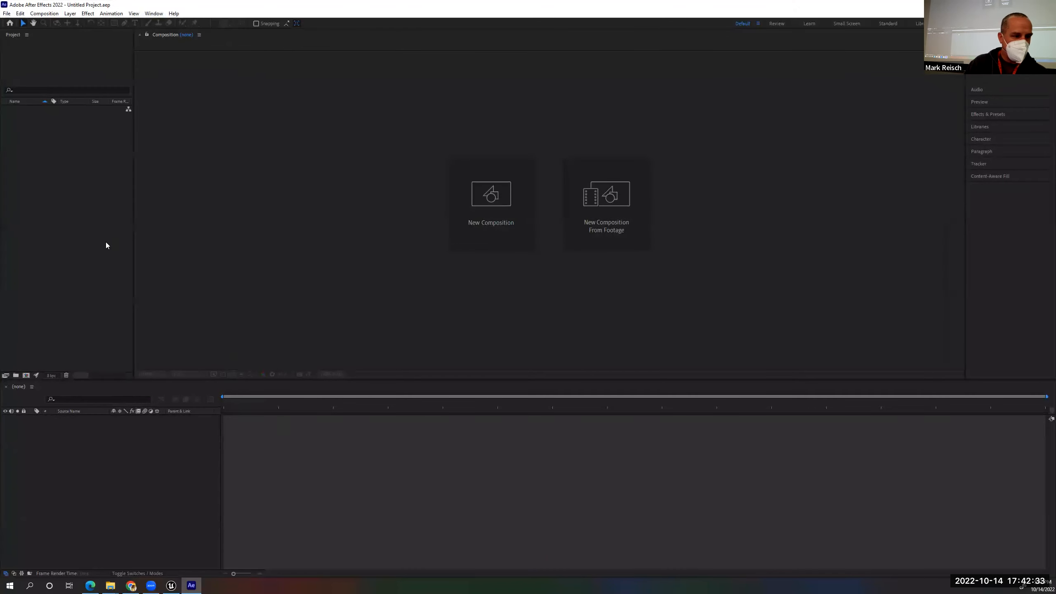
# Import SailboatRig_CtrlRig_Take1.0000 from the desktop's TestTrash\Saved\Movies folder as a PNG sequence footage item, with Create Composition enabled
pyautogui.rightClick(49, 147)
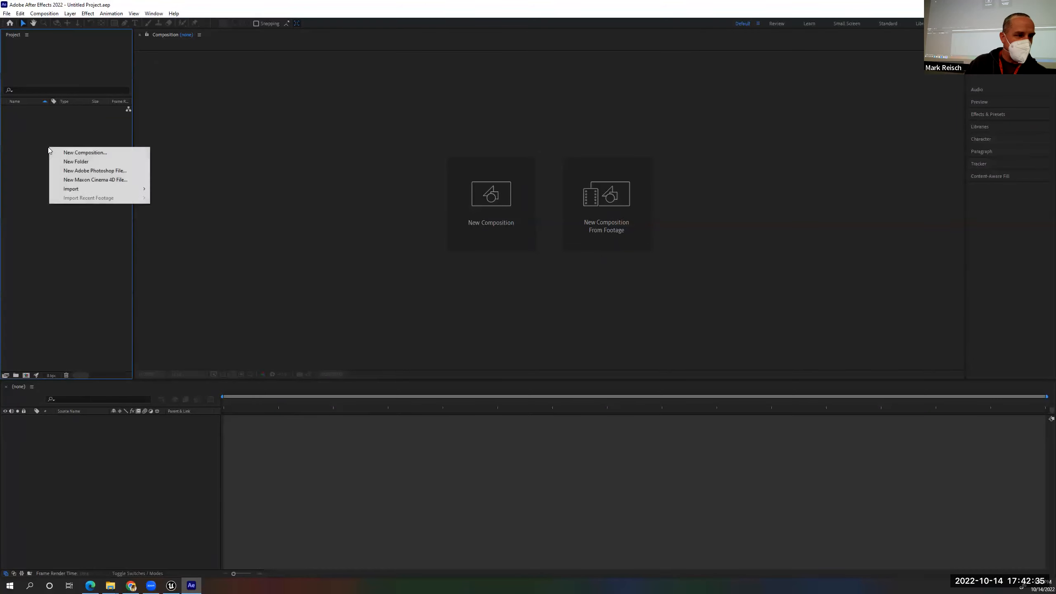
pyautogui.moveTo(150, 191)
pyautogui.click(182, 188)
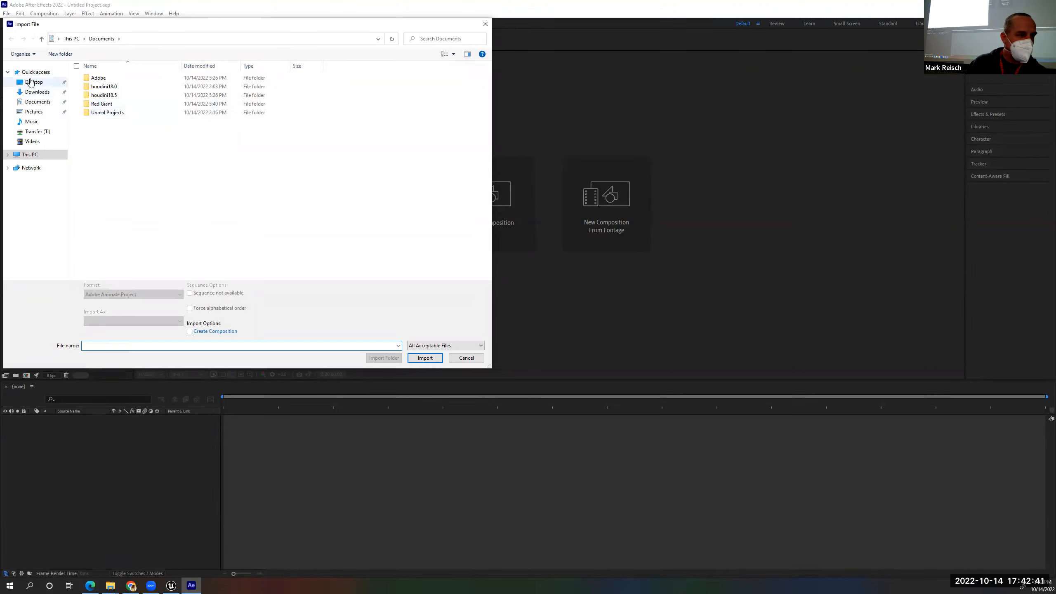
pyautogui.click(34, 84)
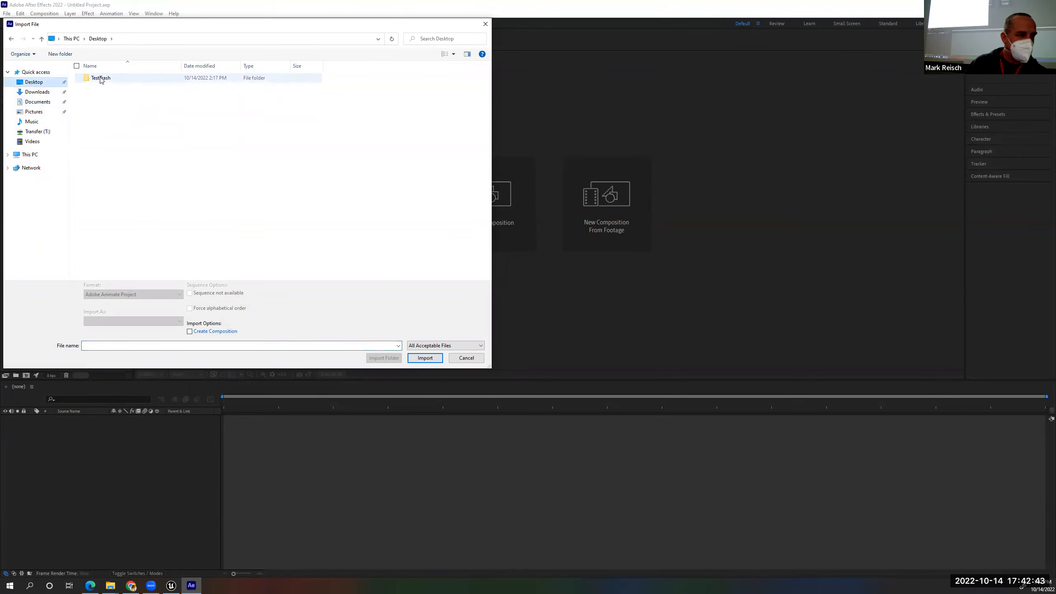
pyautogui.doubleClick(98, 79)
pyautogui.doubleClick(100, 112)
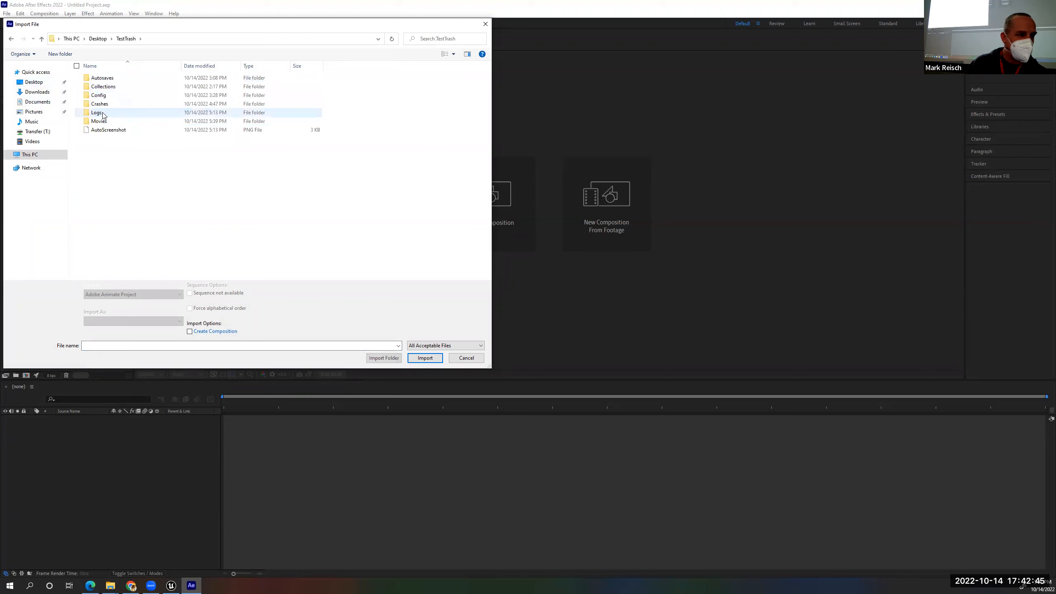
pyautogui.doubleClick(125, 121)
pyautogui.moveTo(488, 80); pyautogui.dragTo(488, 66)
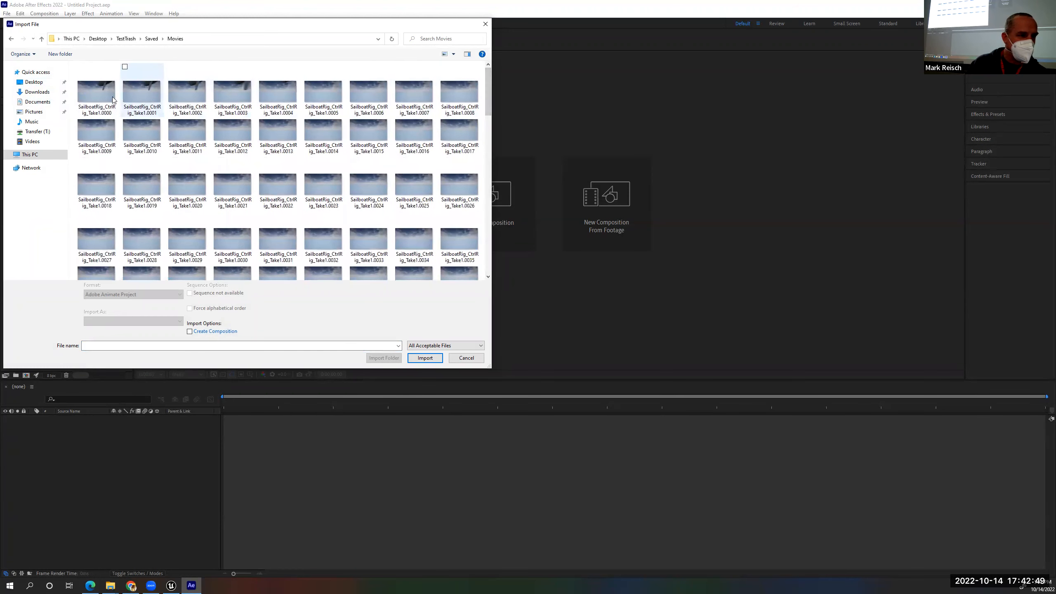
pyautogui.click(96, 93)
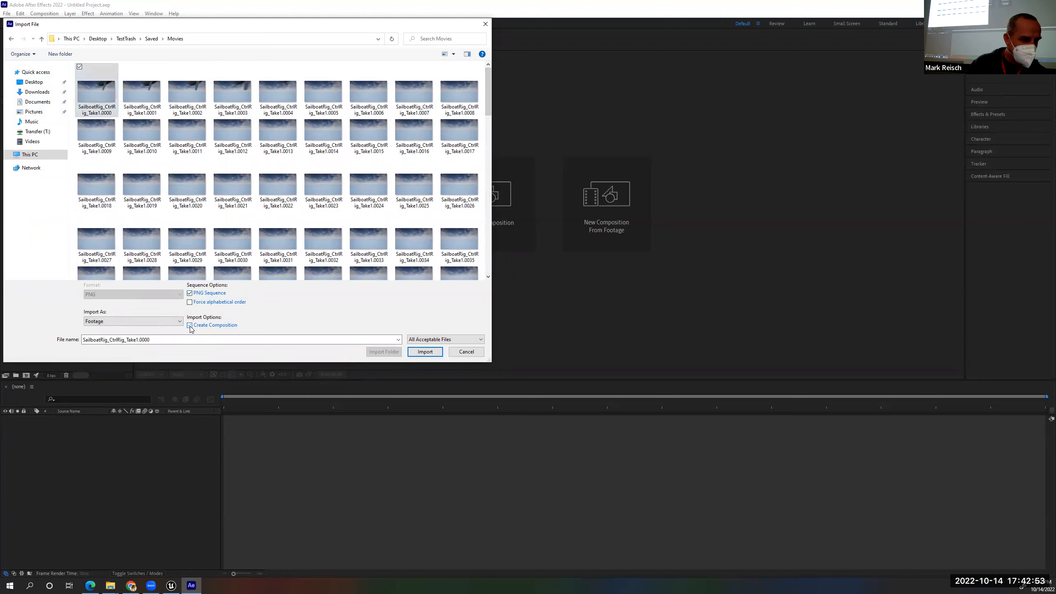
pyautogui.click(425, 352)
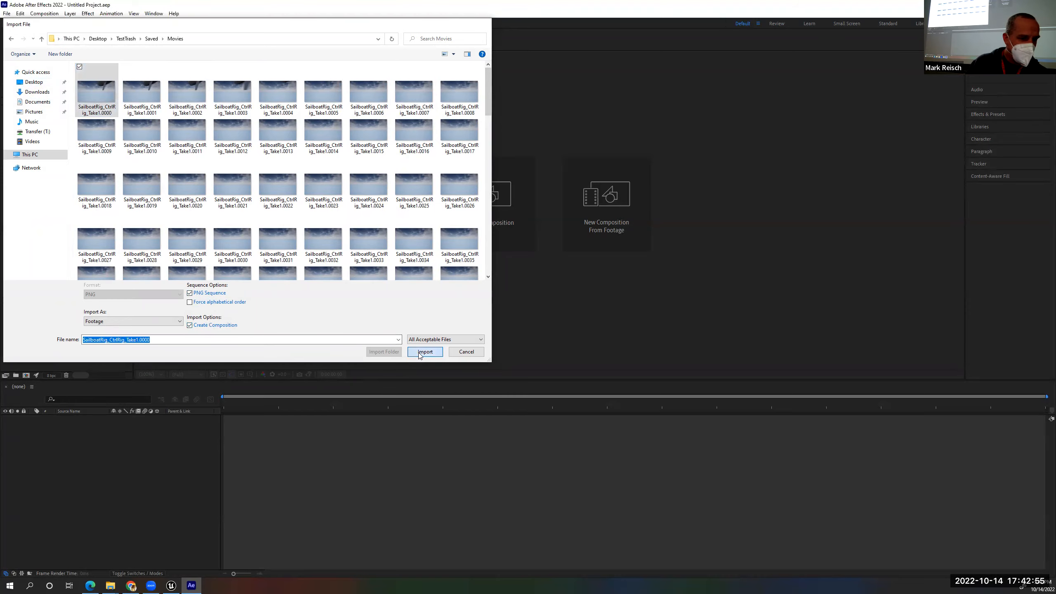
# Preview the imported composition, return it to frame 0, and add it to the Adobe Media Encoder queue
pyautogui.press('space')
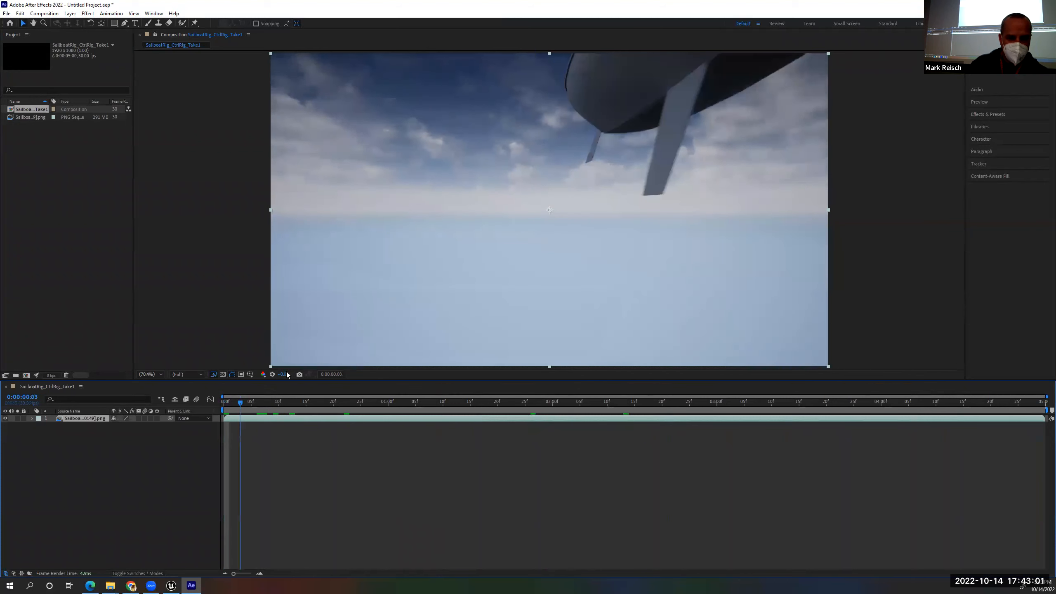
pyautogui.moveTo(285, 374); pyautogui.dragTo(199, 405)
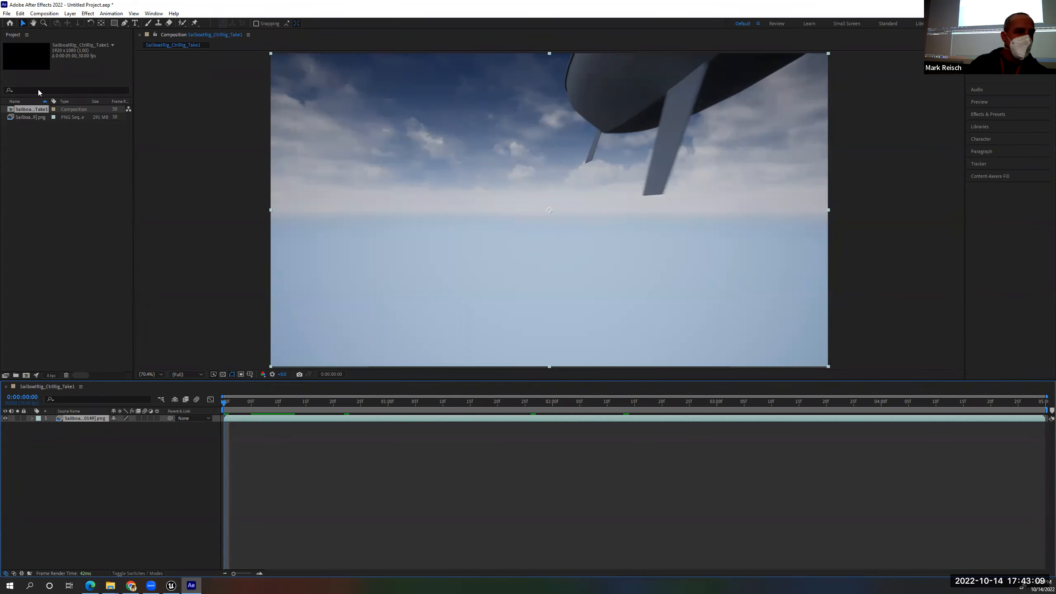
pyautogui.click(43, 13)
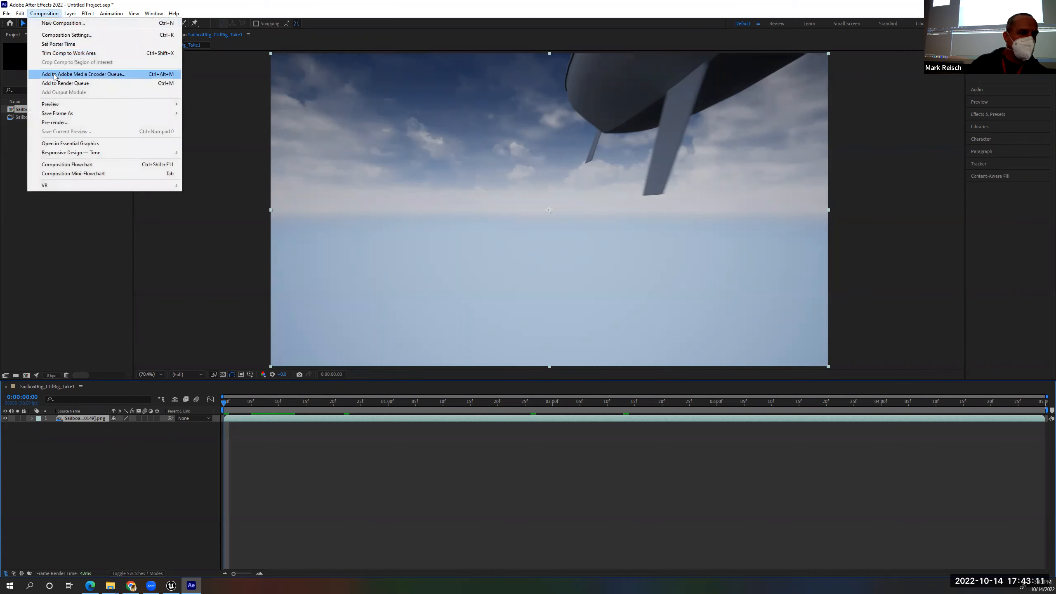
pyautogui.click(79, 75)
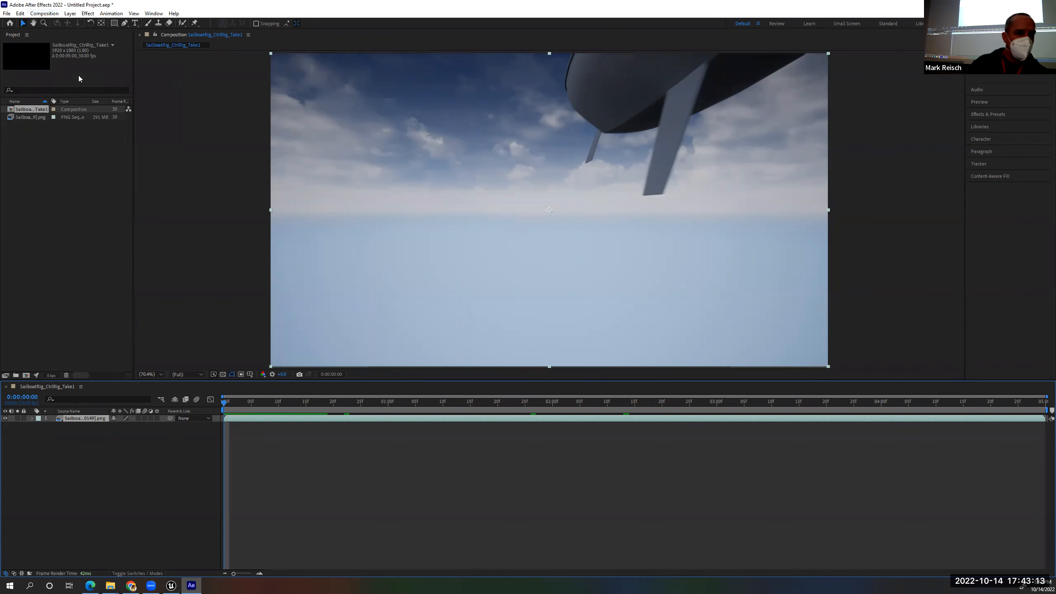
pyautogui.click(44, 13)
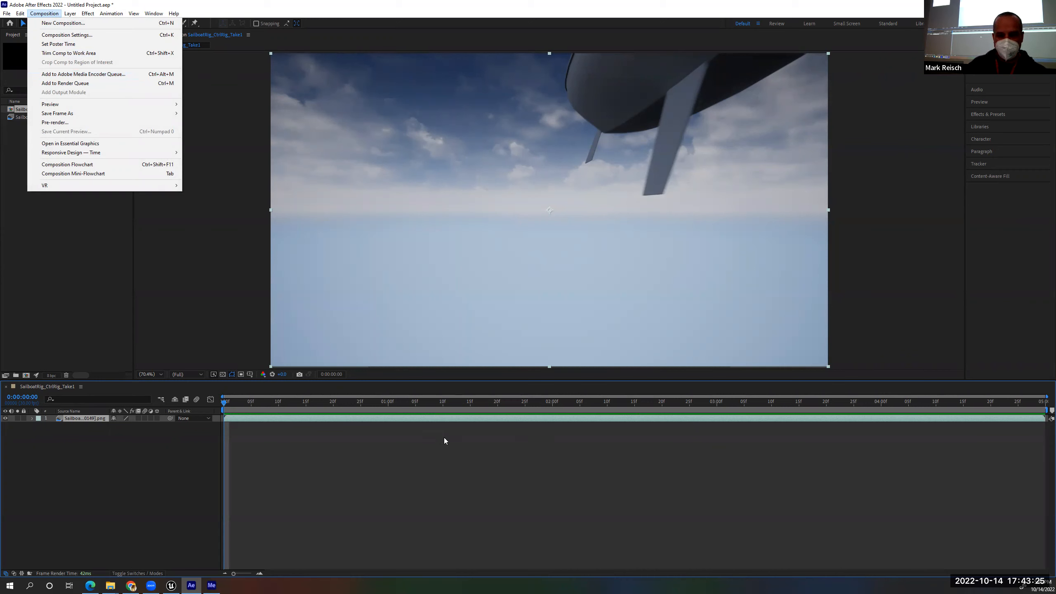
# Switch to the Unreal Editor, scrub the sequence to frame 20, and compare the viewport with and without the Camera Cuts lock
pyautogui.hotkey('alt', 'Tab')
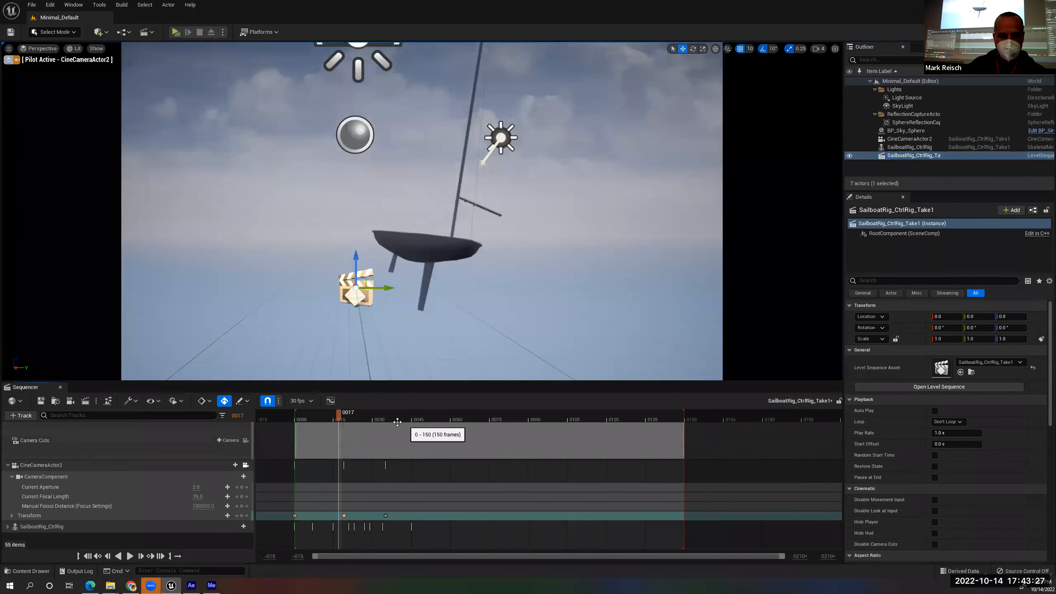
pyautogui.moveTo(338, 417)
pyautogui.mouseDown()
pyautogui.moveTo(320, 418)
pyautogui.moveTo(368, 415)
pyautogui.moveTo(349, 415)
pyautogui.mouseUp()
pyautogui.click(245, 444)
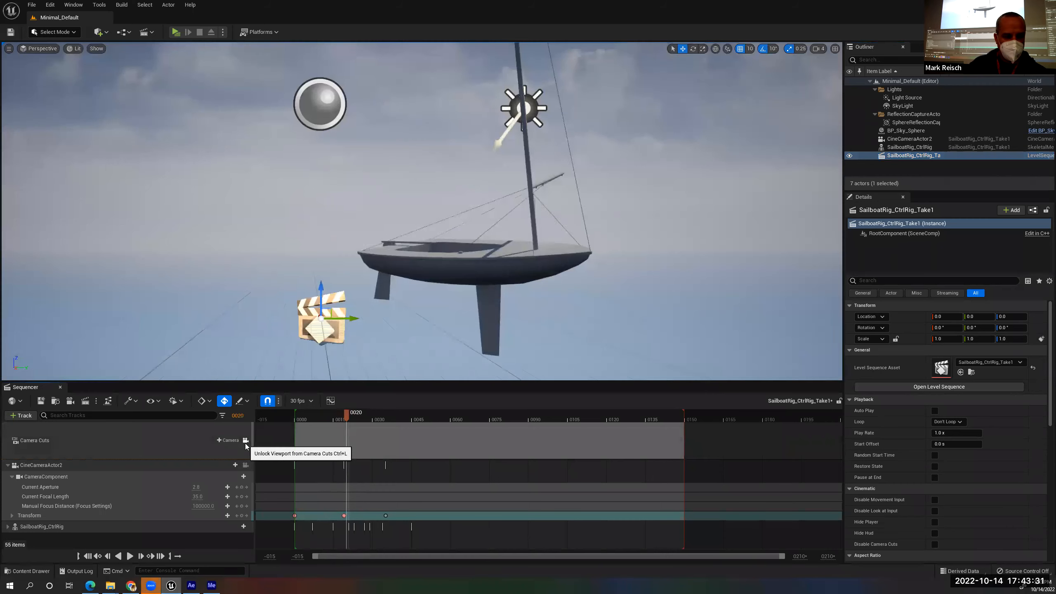
pyautogui.click(245, 443)
pyautogui.click(245, 443)
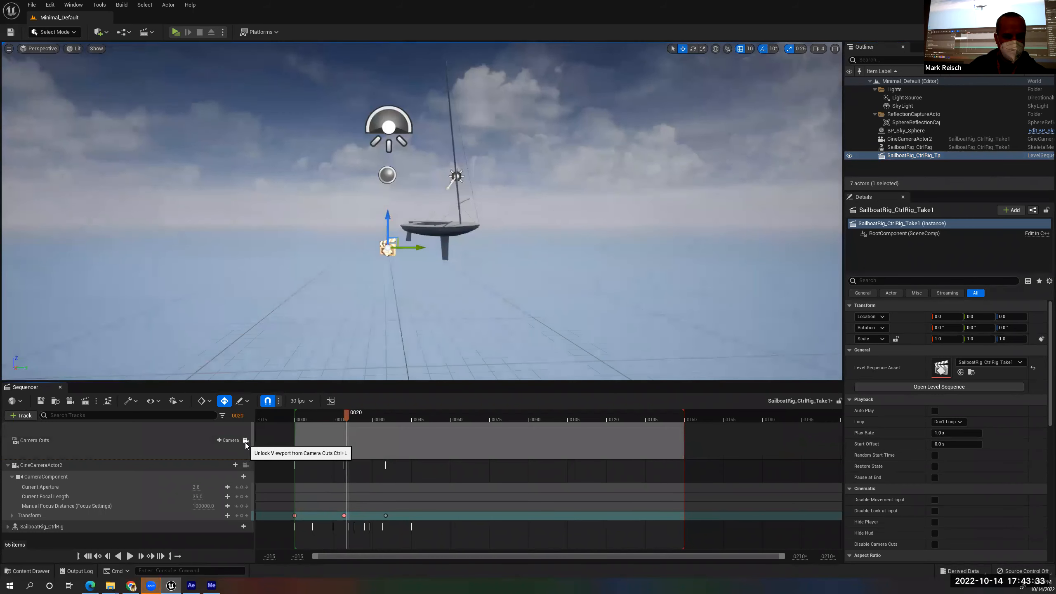
pyautogui.click(245, 441)
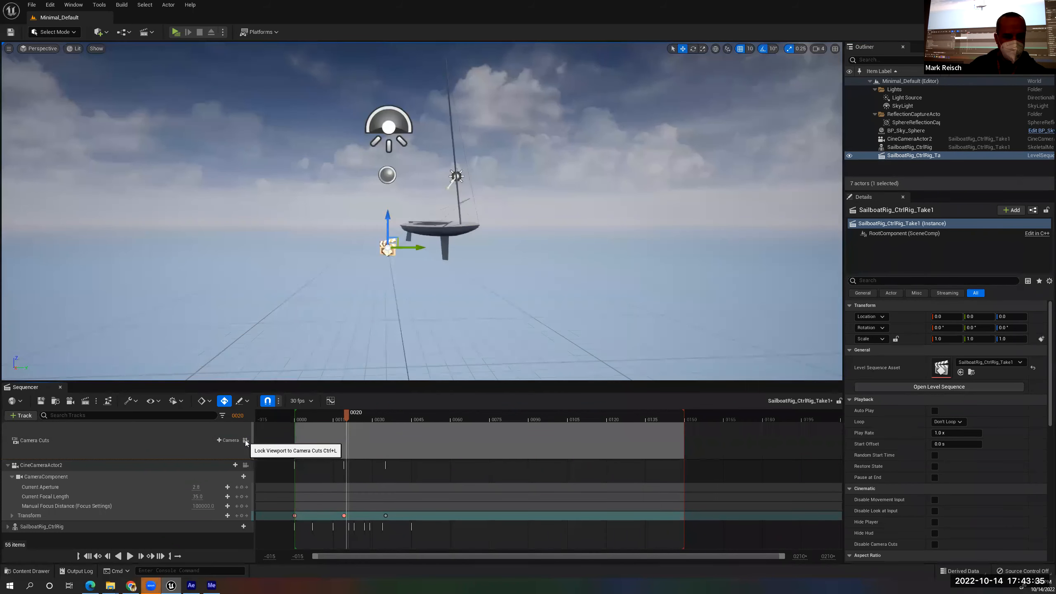
# Lock the viewport to CineCameraActor2, scrub the sequence to frame -1, and select the camera's track
pyautogui.moveTo(312, 417); pyautogui.dragTo(287, 424)
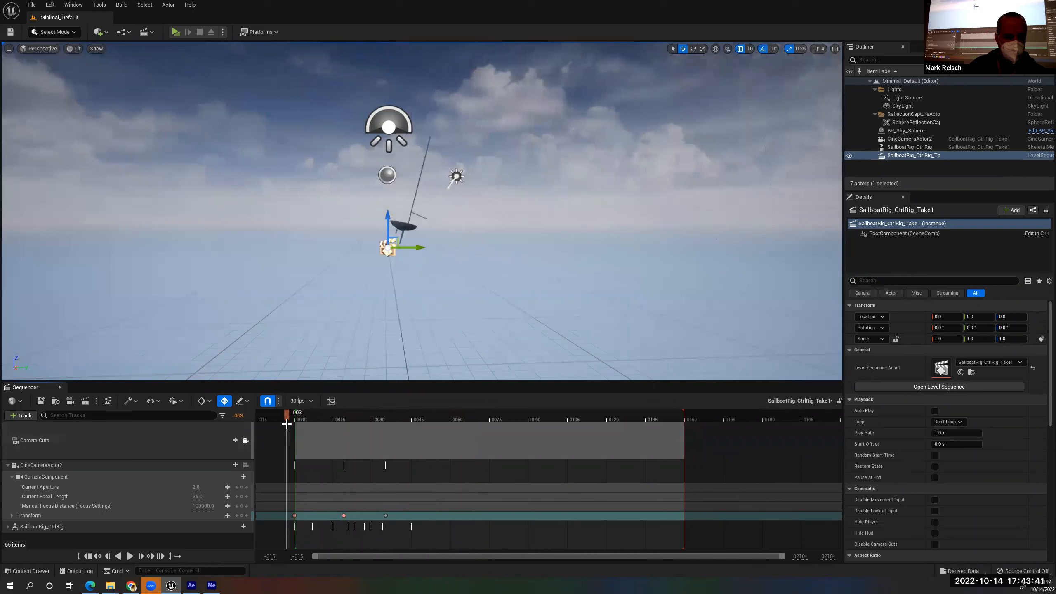
pyautogui.click(246, 465)
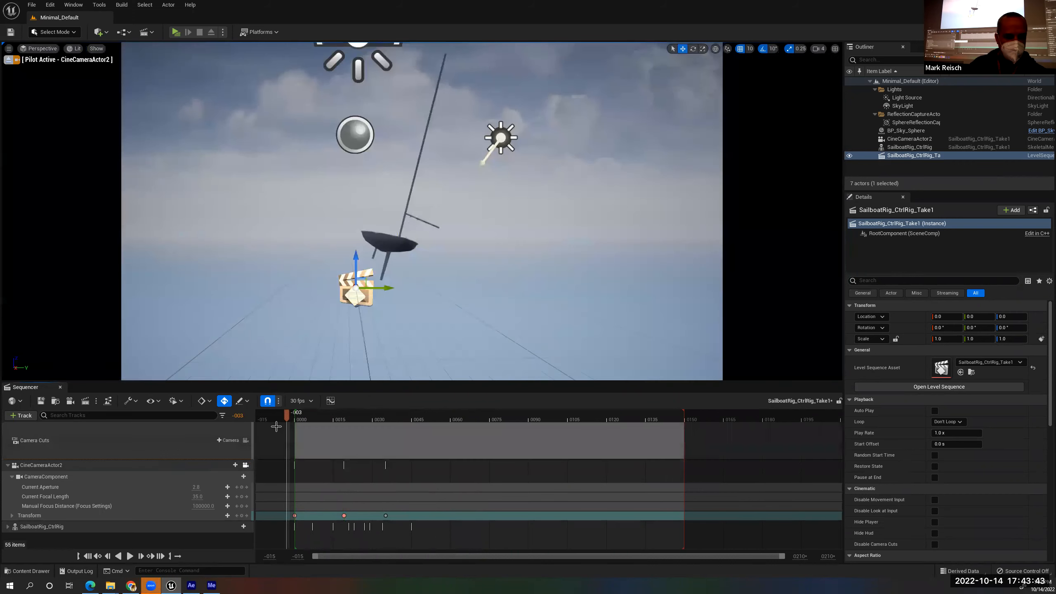
pyautogui.moveTo(306, 417)
pyautogui.mouseDown()
pyautogui.moveTo(470, 417)
pyautogui.moveTo(294, 423)
pyautogui.mouseUp()
pyautogui.click(124, 468)
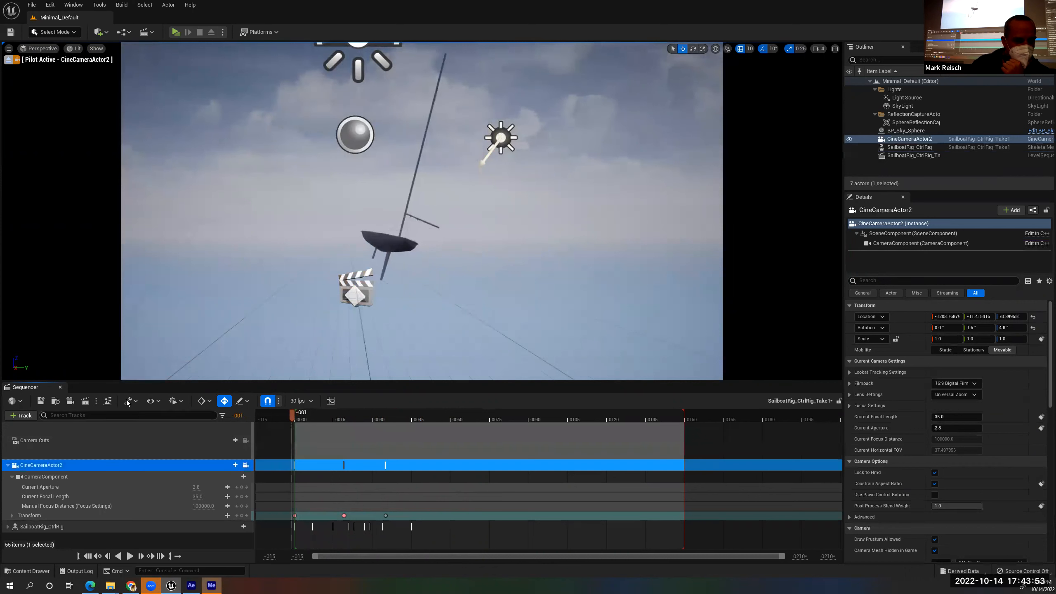
# Capture the sequence as an AVI movie with Movie Scene Capture (Legacy), saving the modified SailboatRig_CtrlRig_Take1 level sequence
pyautogui.click(96, 402)
pyautogui.click(120, 432)
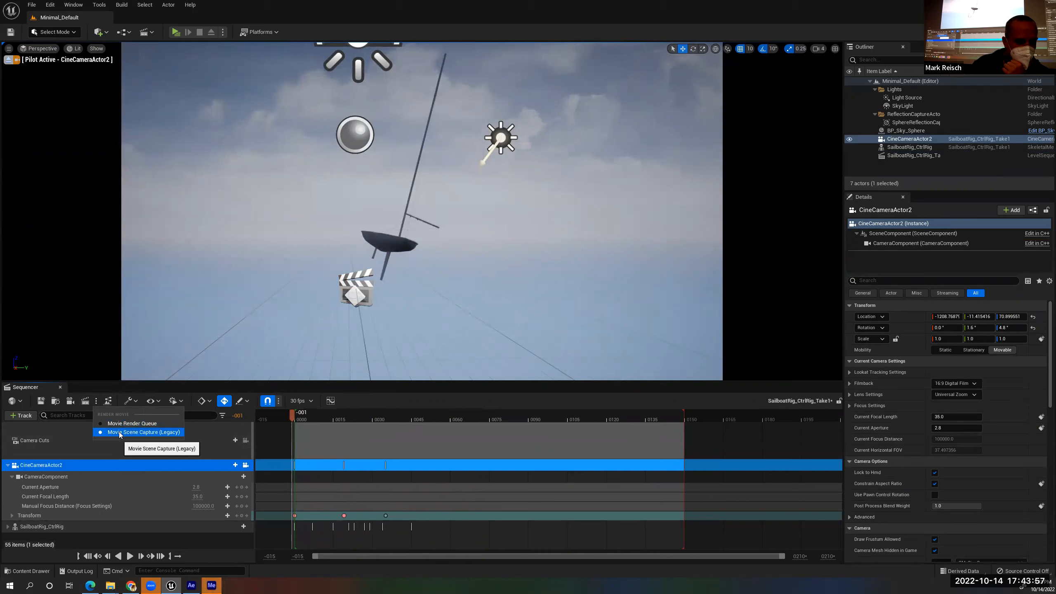
pyautogui.click(85, 401)
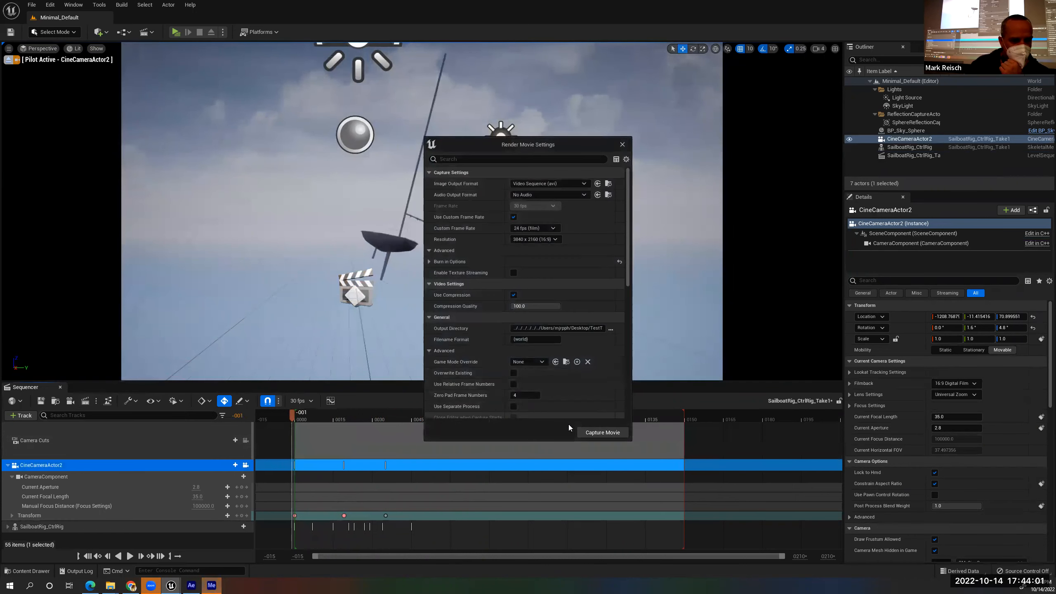
pyautogui.click(587, 434)
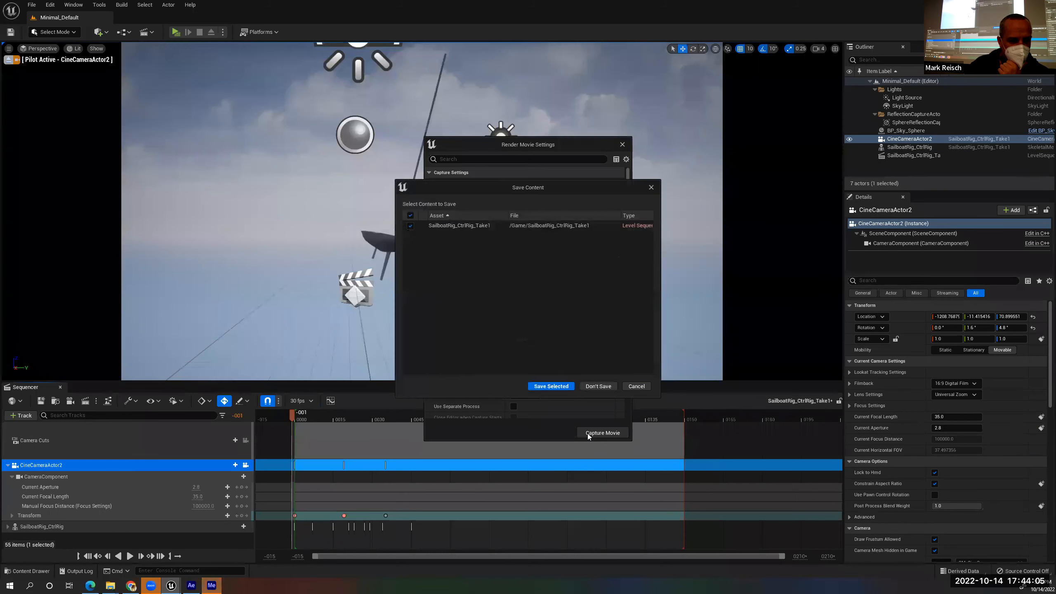
pyautogui.click(550, 386)
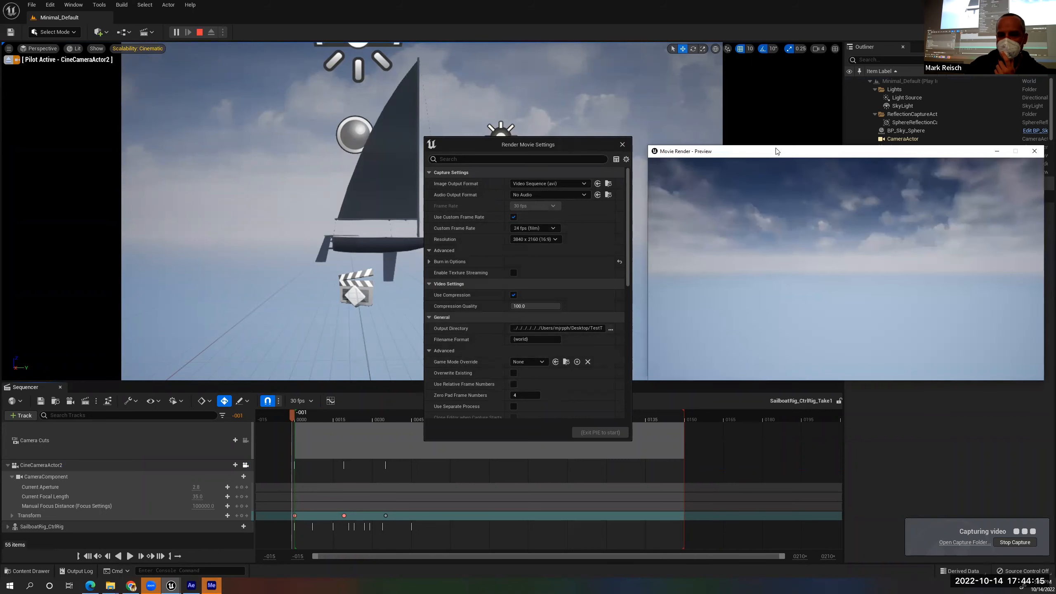
pyautogui.moveTo(875, 156); pyautogui.dragTo(732, 162)
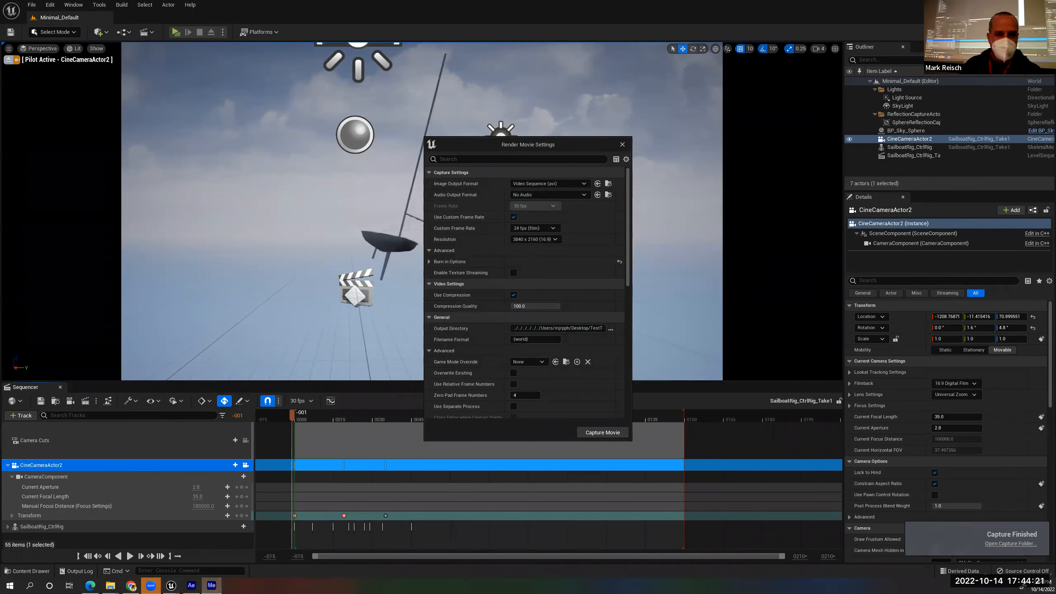
# Switch to Adobe Media Encoder and set the H.264 job's output file to BoatMovie_BadCam in the desktop's TestTrash\Saved\Movies folder
pyautogui.click(211, 586)
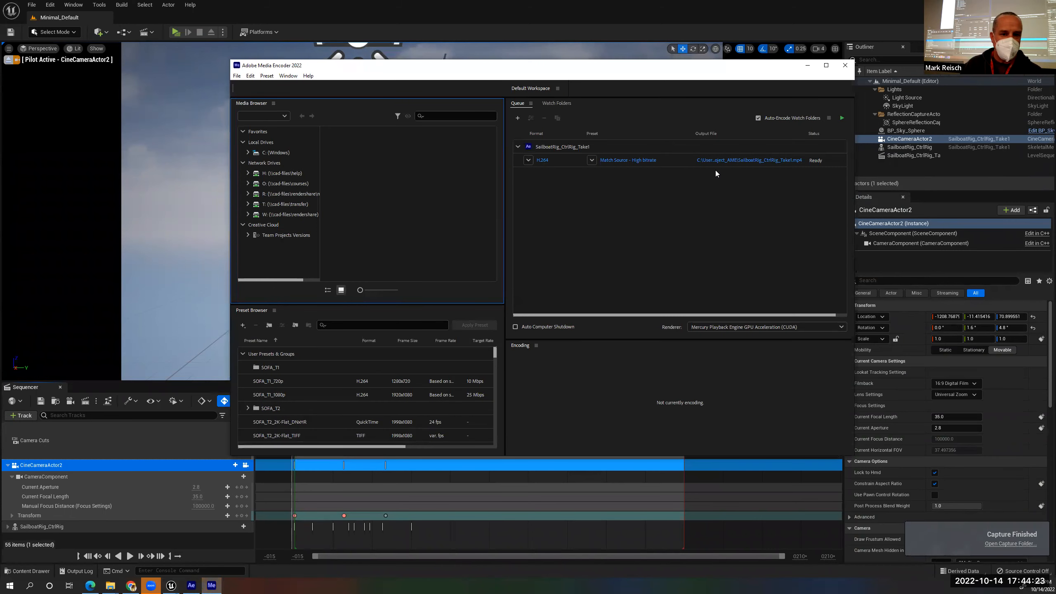
pyautogui.click(780, 160)
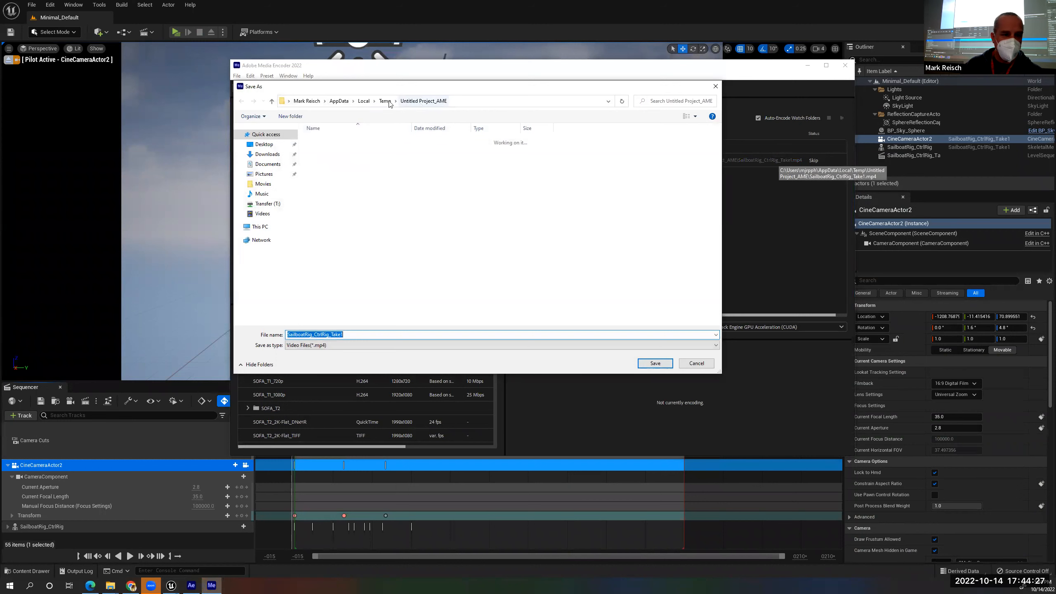
pyautogui.click(266, 144)
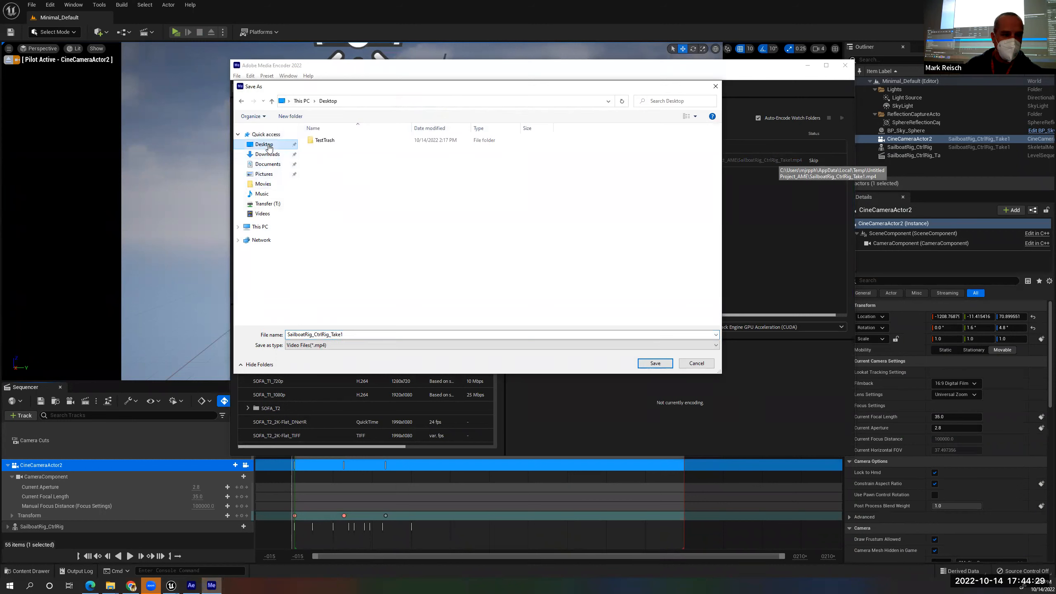
pyautogui.click(325, 140)
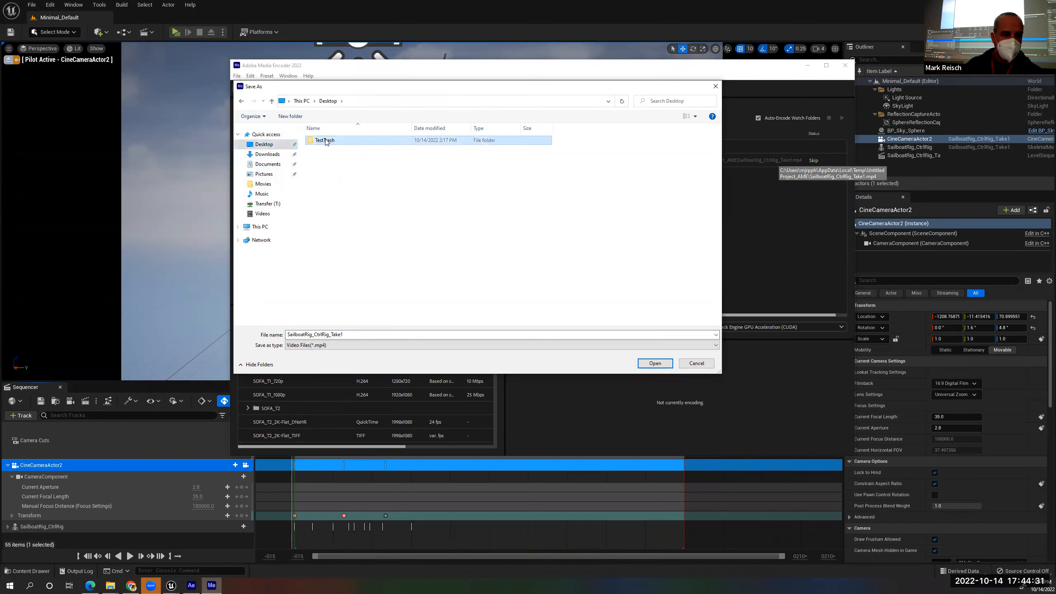
pyautogui.doubleClick(325, 141)
pyautogui.doubleClick(332, 175)
pyautogui.doubleClick(331, 183)
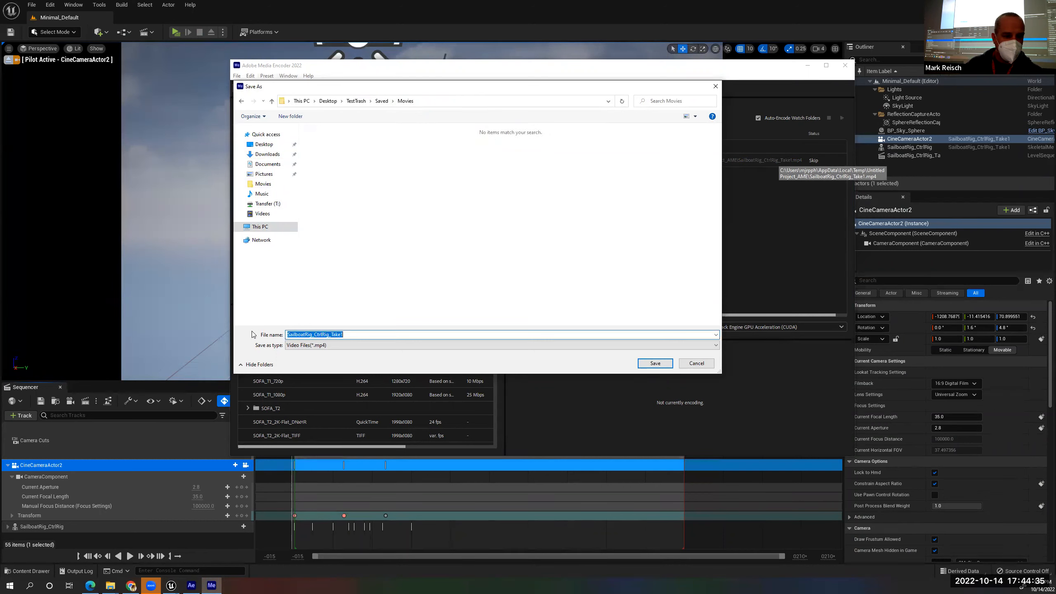
pyautogui.write('BoatMovie_BadCam')
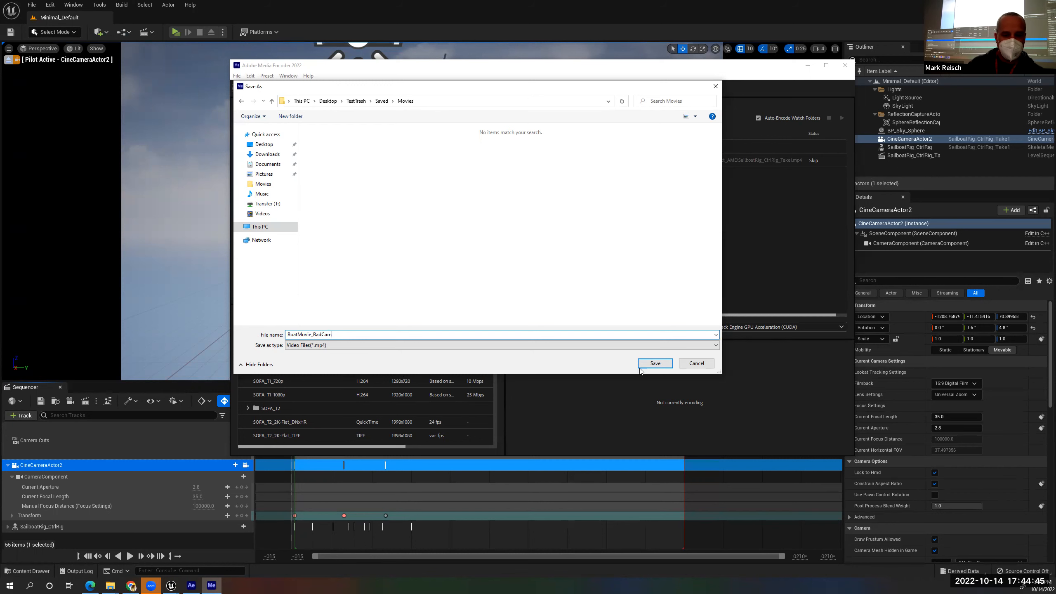
pyautogui.click(655, 363)
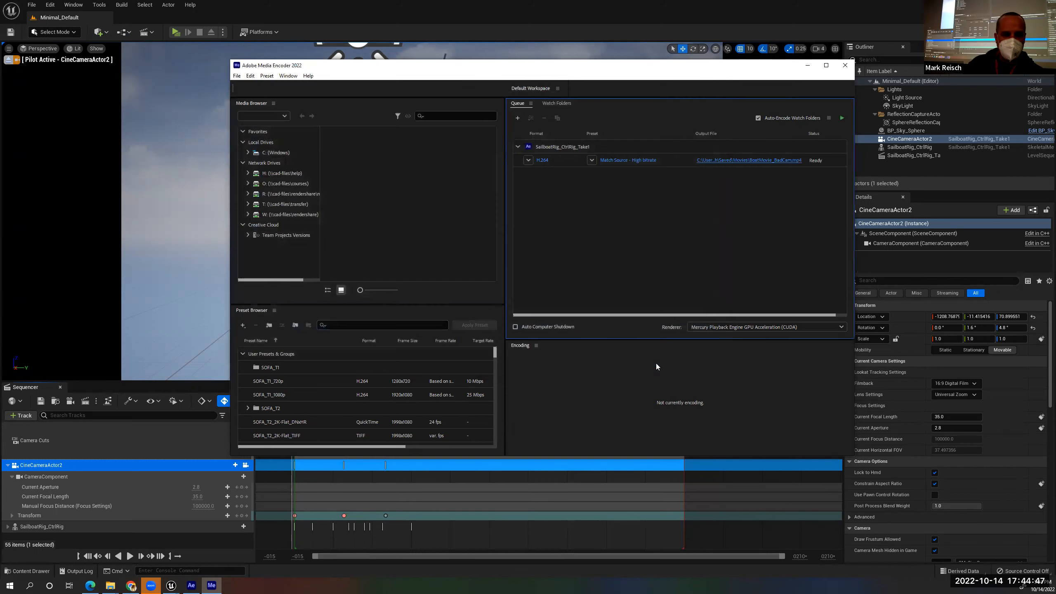
# Start encoding the queued job and bring the Movies folder window into view beside Media Encoder
pyautogui.click(843, 118)
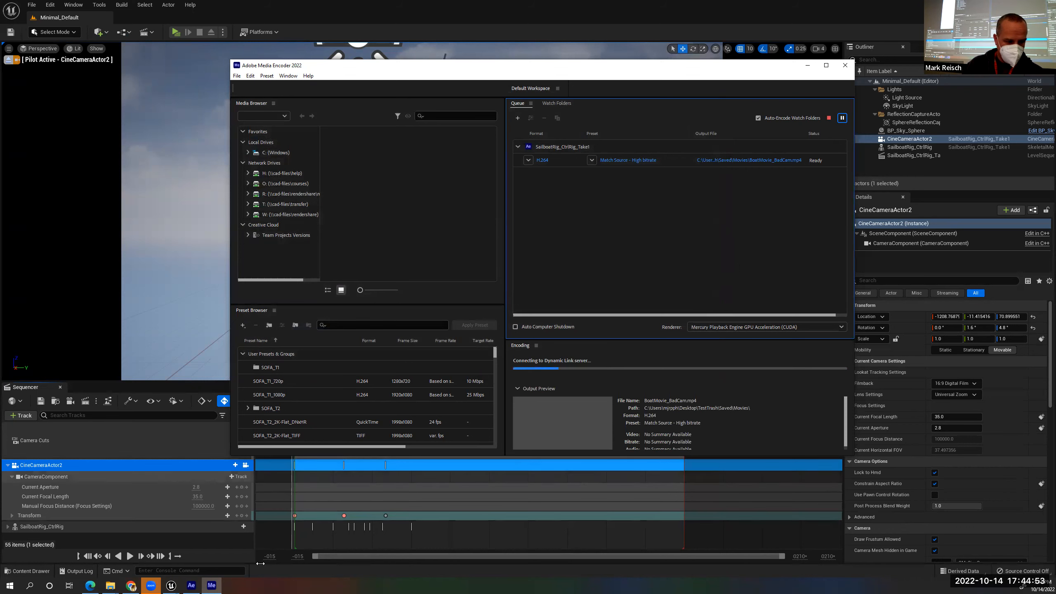
pyautogui.click(110, 586)
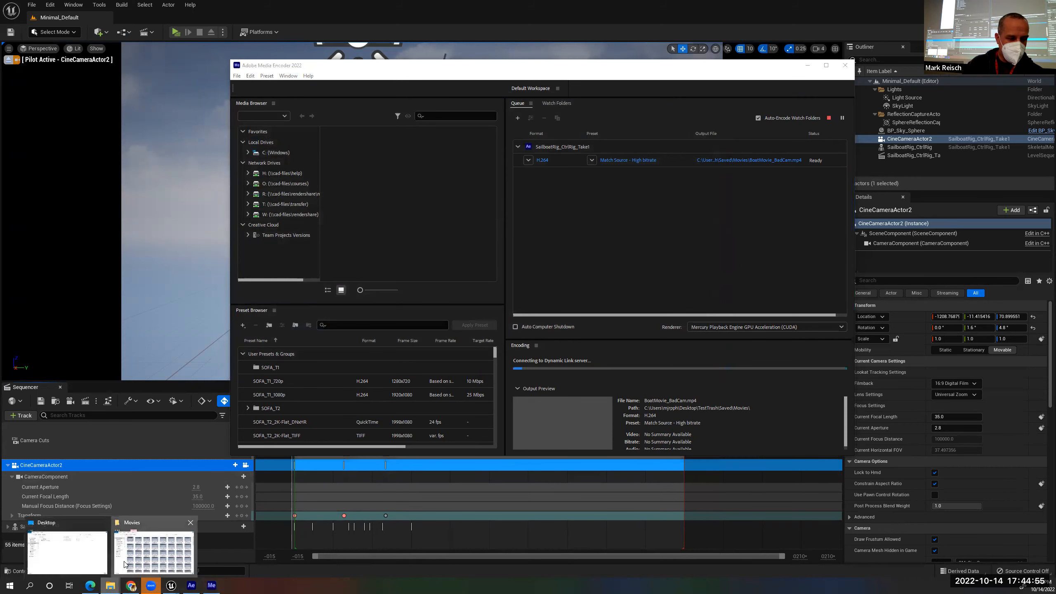
pyautogui.click(125, 564)
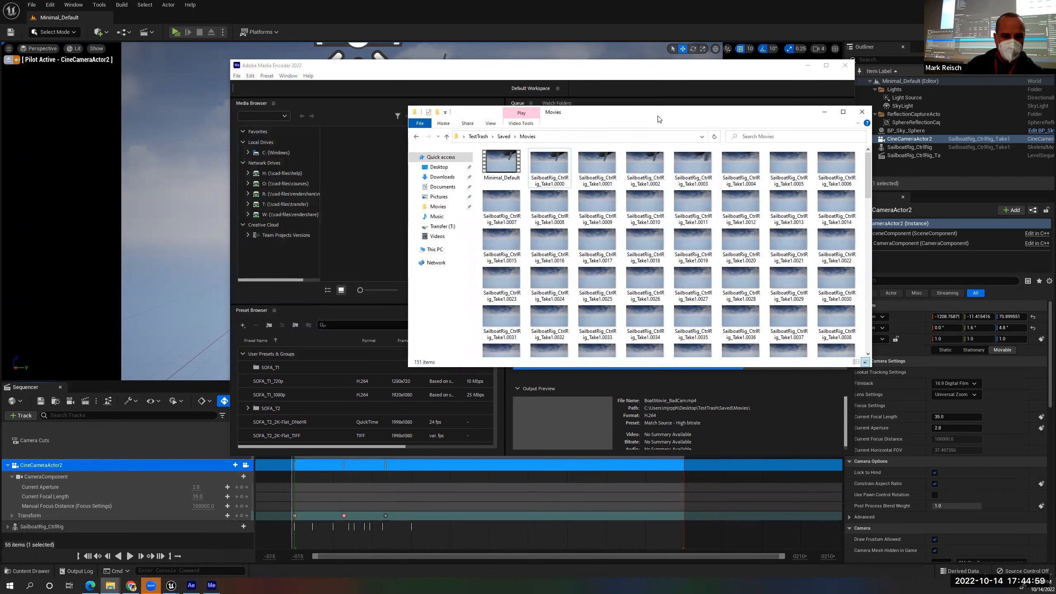
pyautogui.moveTo(643, 118); pyautogui.dragTo(913, 67)
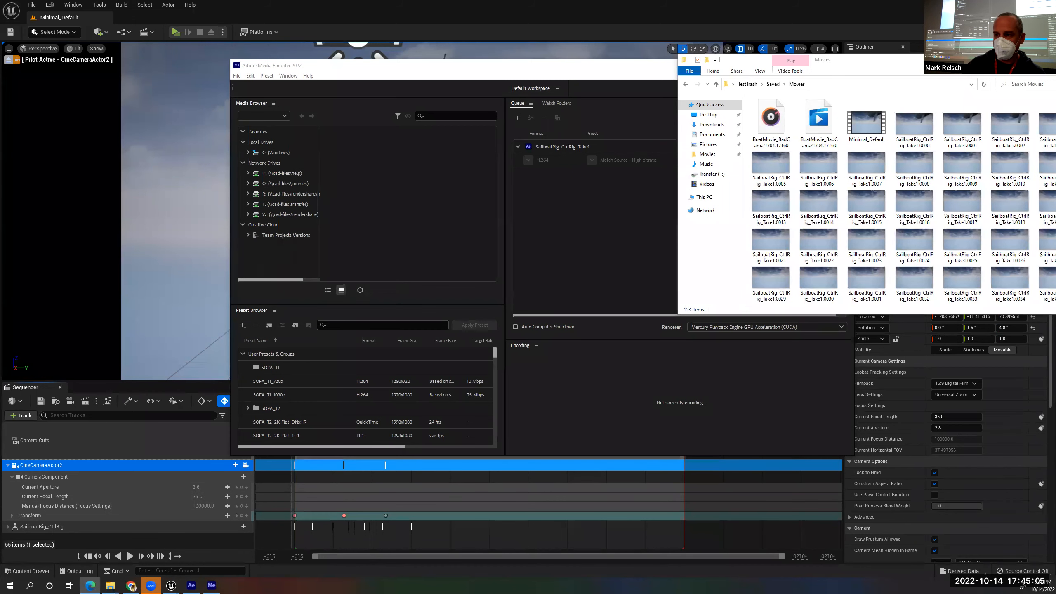
# Bring the Movies folder window fully into view, play the Minimal_Default movie, and close the player
pyautogui.moveTo(902, 63); pyautogui.dragTo(664, 120)
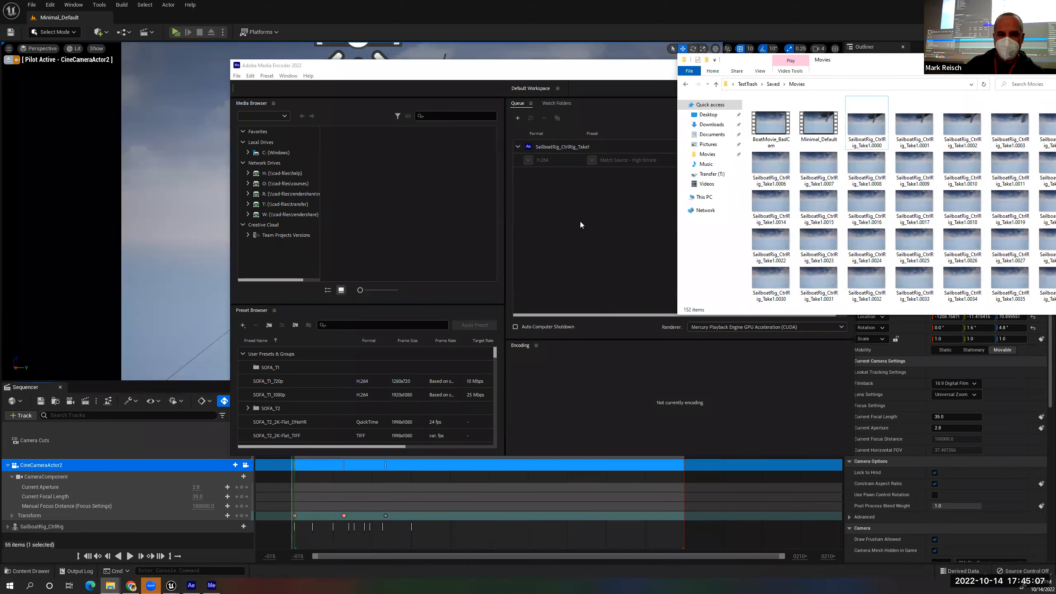
pyautogui.click(581, 184)
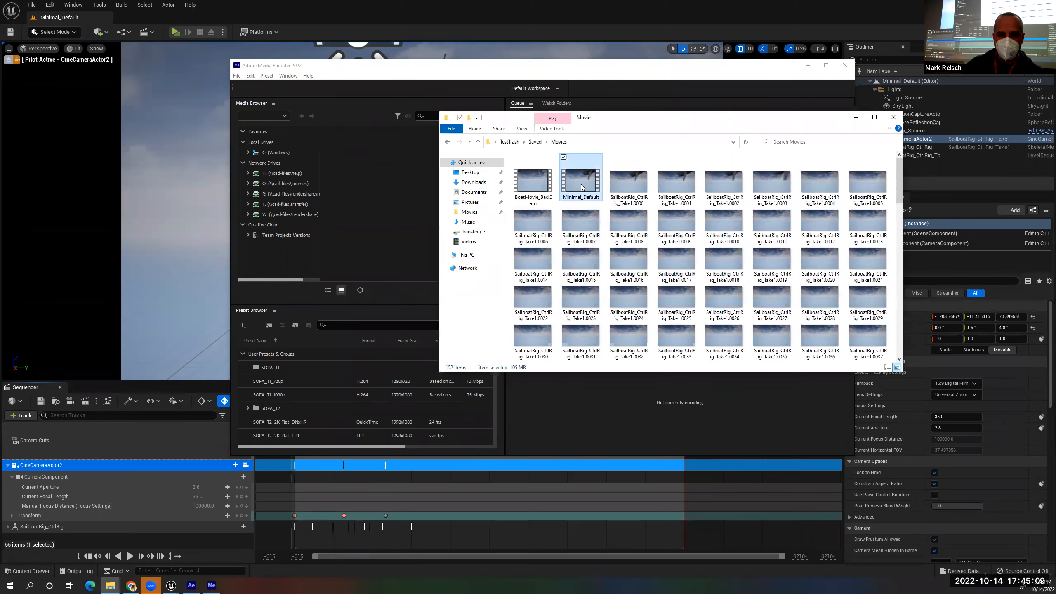
pyautogui.doubleClick(581, 184)
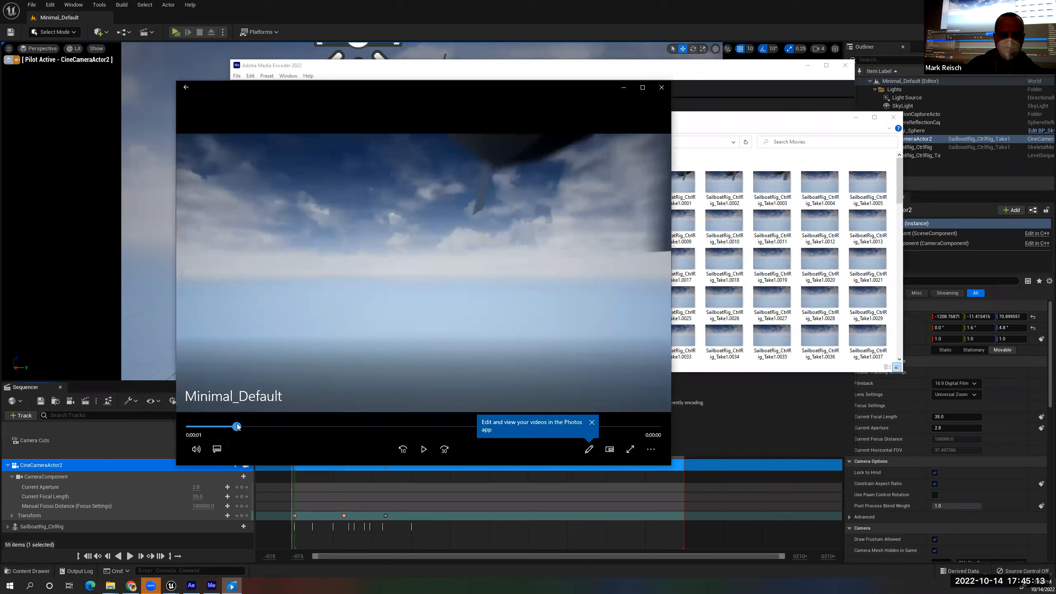
pyautogui.moveTo(155, 430); pyautogui.dragTo(66, 434)
pyautogui.click(661, 87)
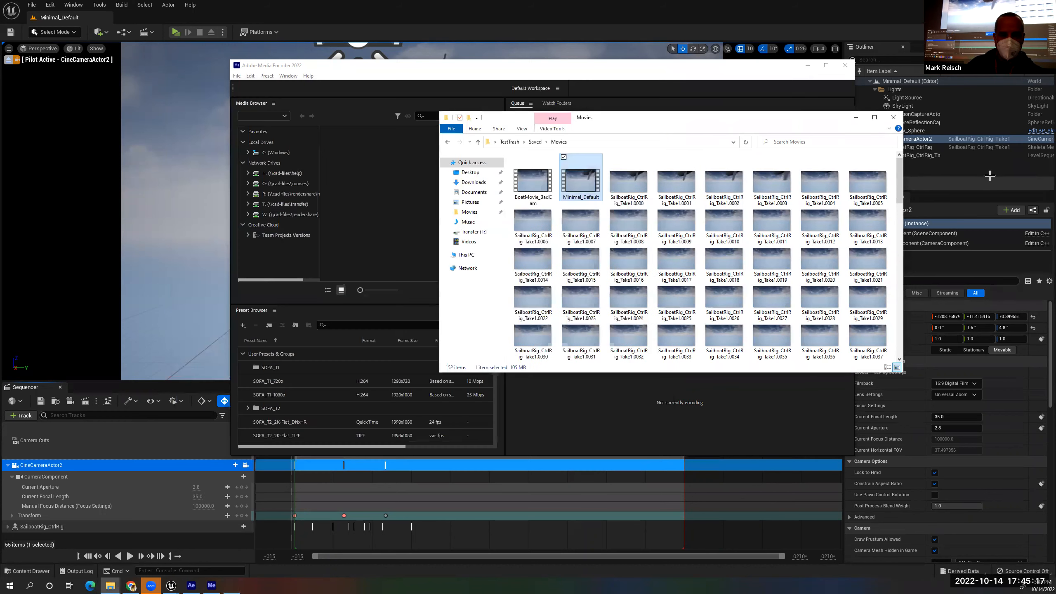
# Close the Movies folder window and Media Encoder to switch back to Unreal Editor
pyautogui.click(894, 118)
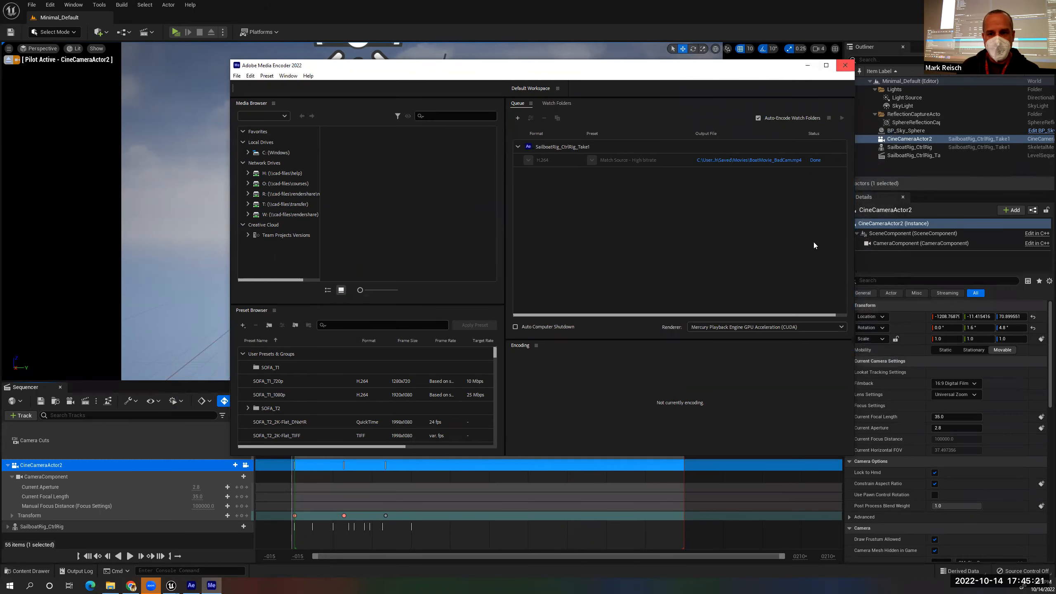
pyautogui.click(847, 66)
pyautogui.click(622, 142)
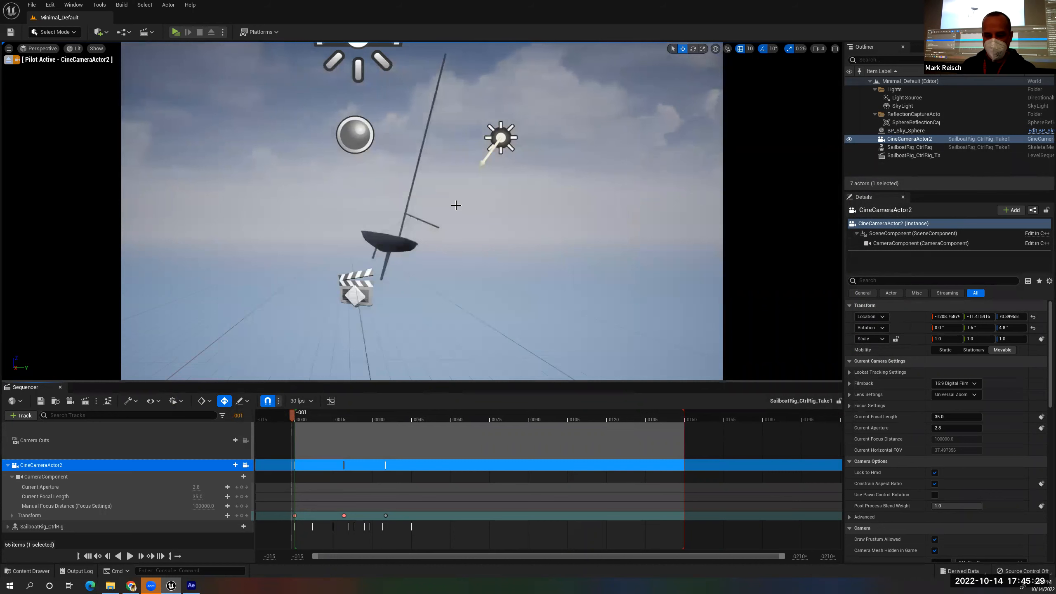
# Stop piloting CineCameraActor2, keep the default viewport type, and re-aim the sun's light direction in the perspective view
pyautogui.hotkey('shift', 'c')
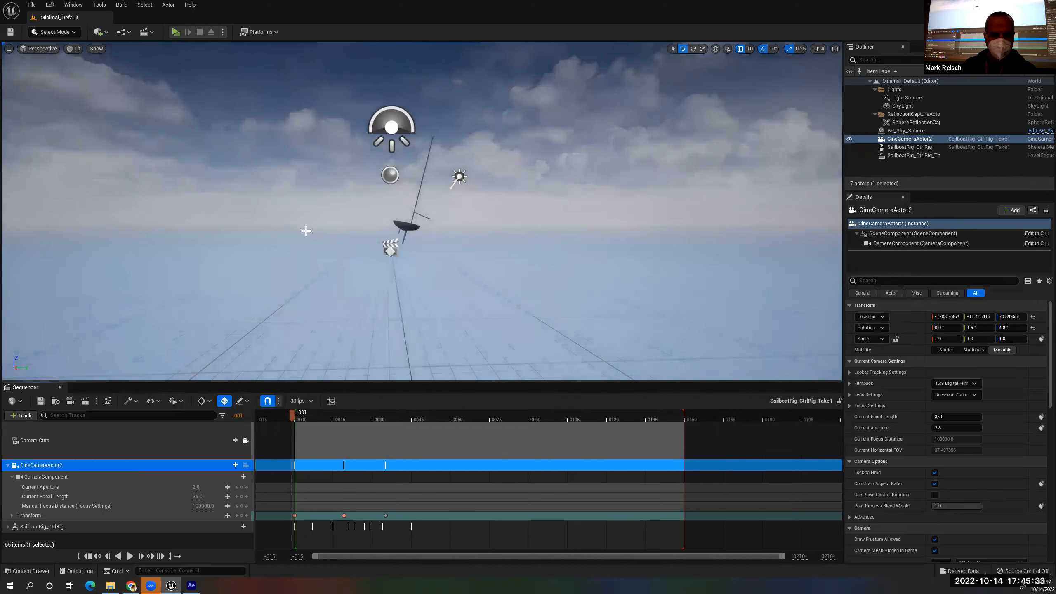
pyautogui.click(45, 50)
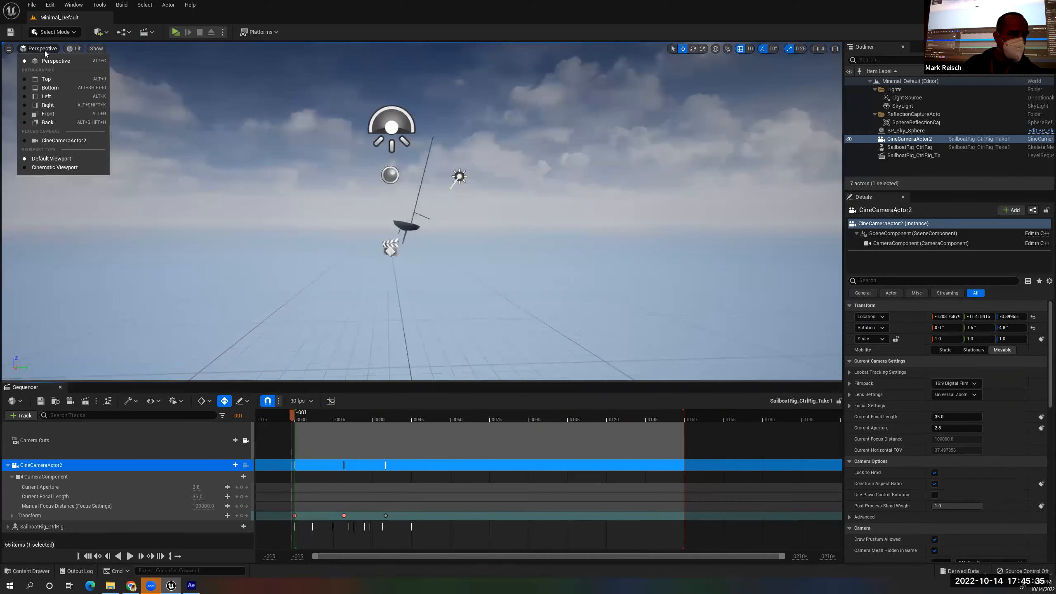
pyautogui.click(48, 158)
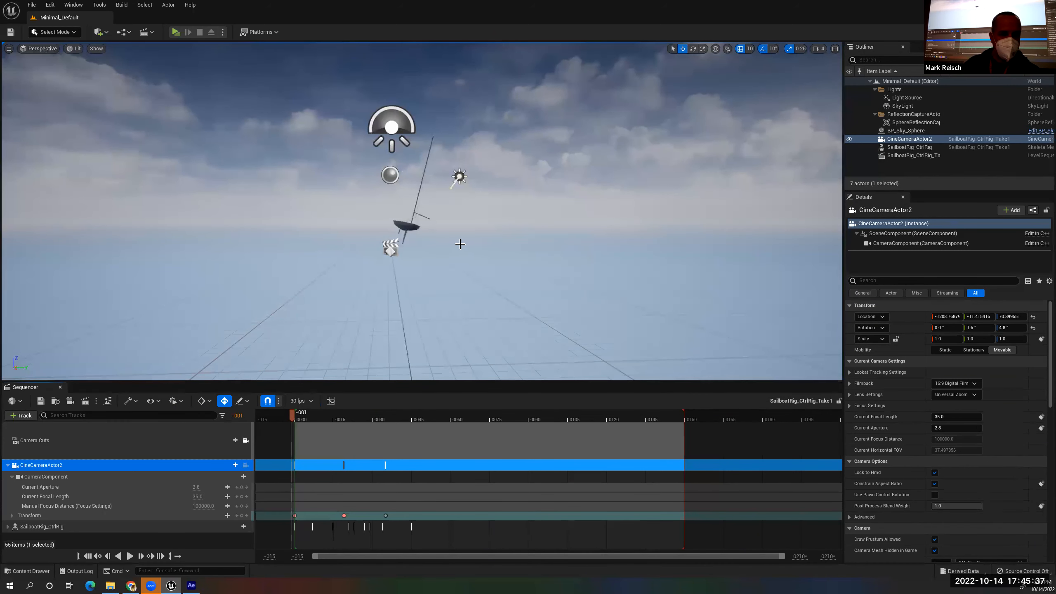
pyautogui.click(460, 247)
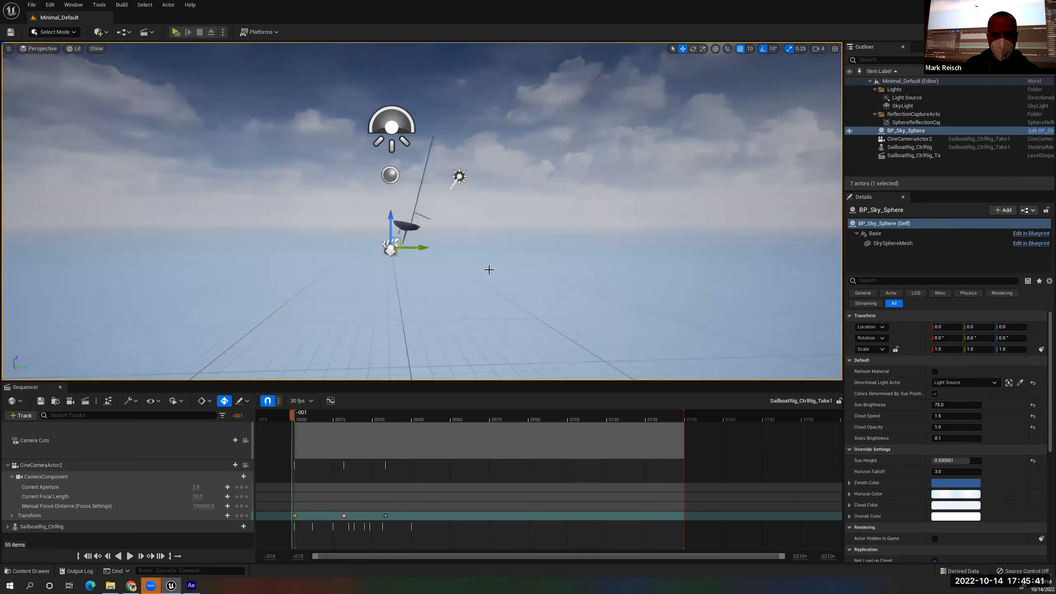
pyautogui.hotkey('ctrl', 'l')
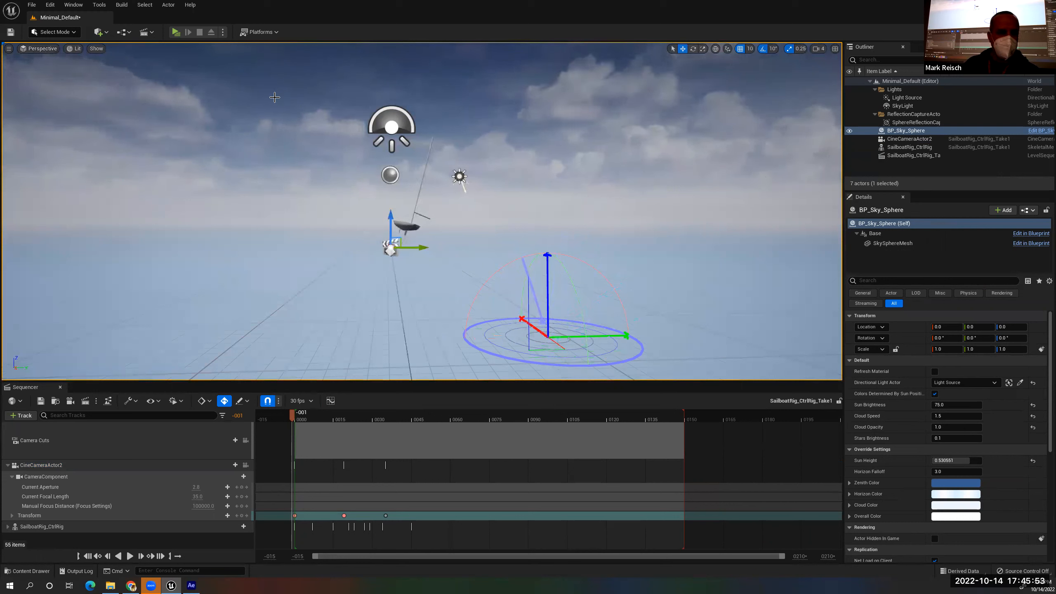
pyautogui.click(73, 4)
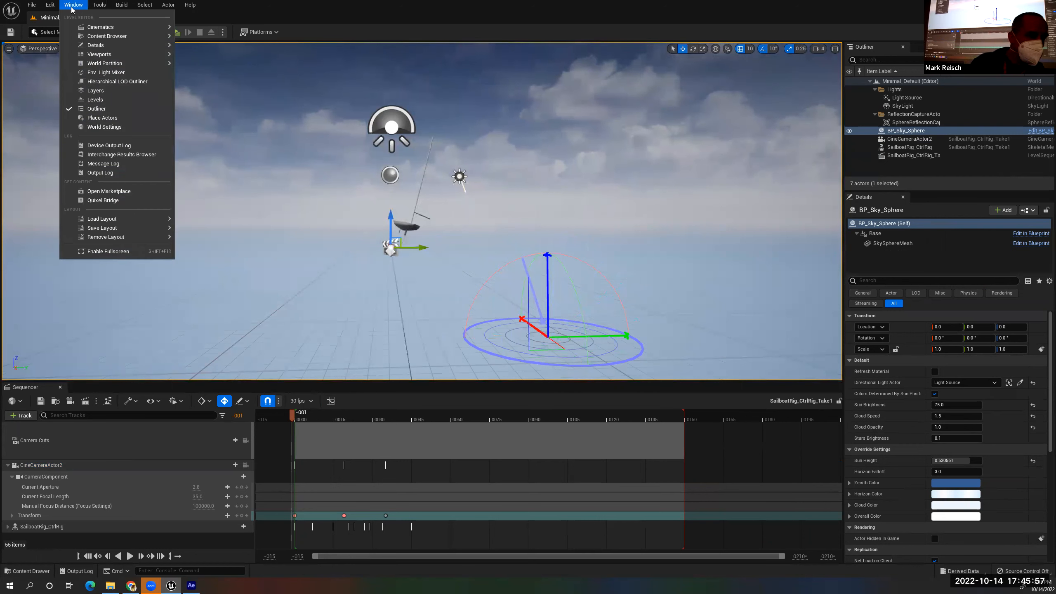
pyautogui.click(72, 6)
pyautogui.click(91, 5)
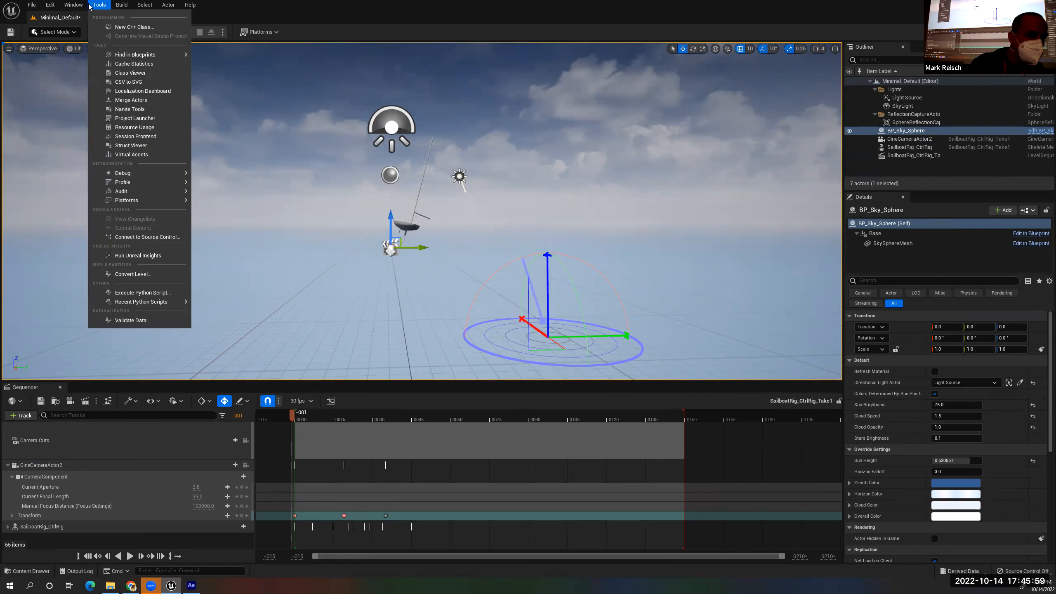
pyautogui.moveTo(73, 6)
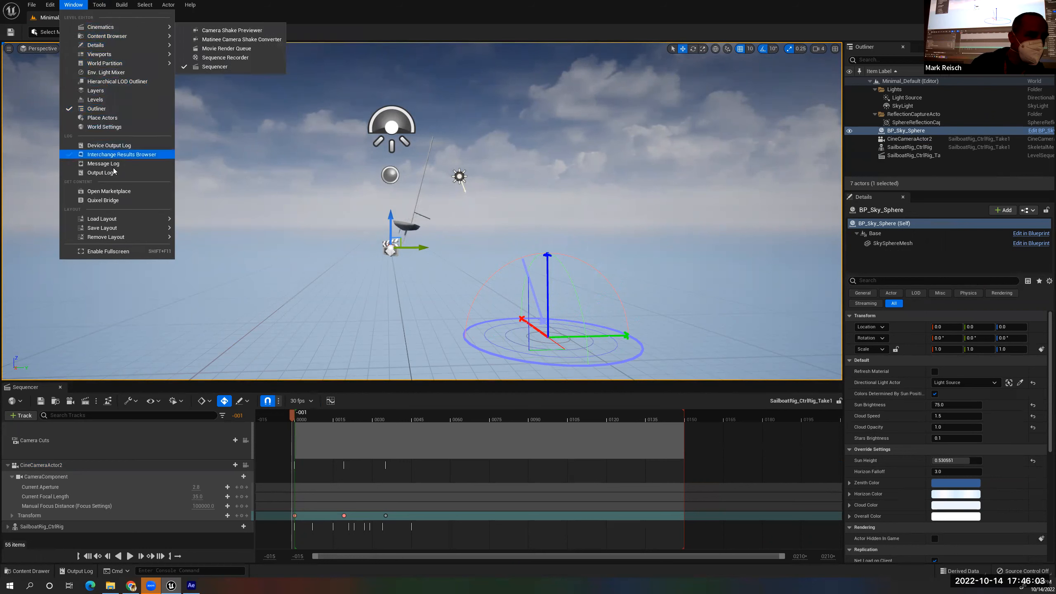
pyautogui.click(99, 6)
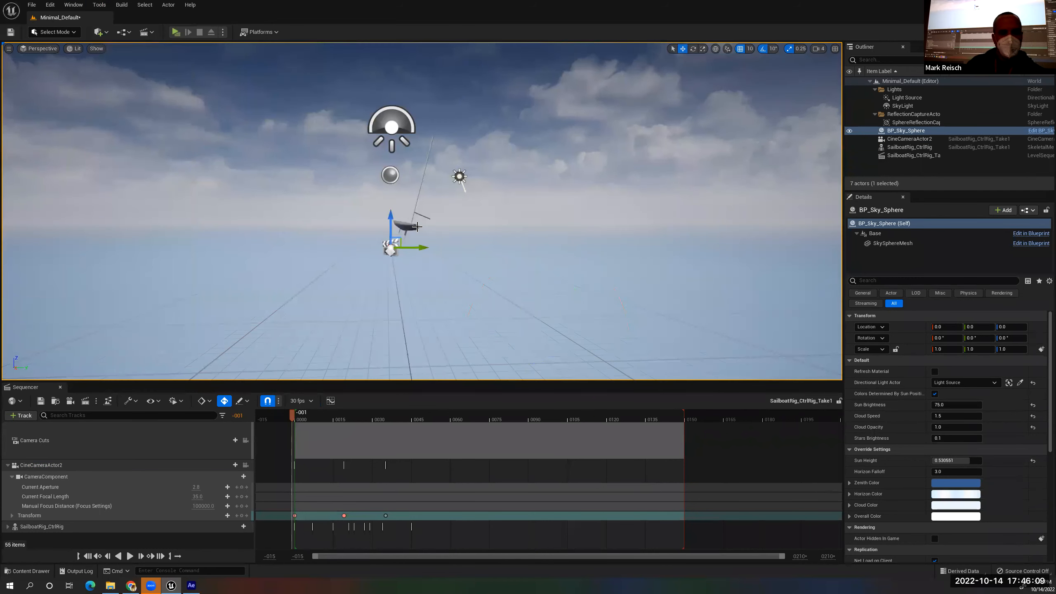
# Delete the CineCameraActor2 track from the sequence and add the camera from the Outliner as a new track
pyautogui.click(417, 227)
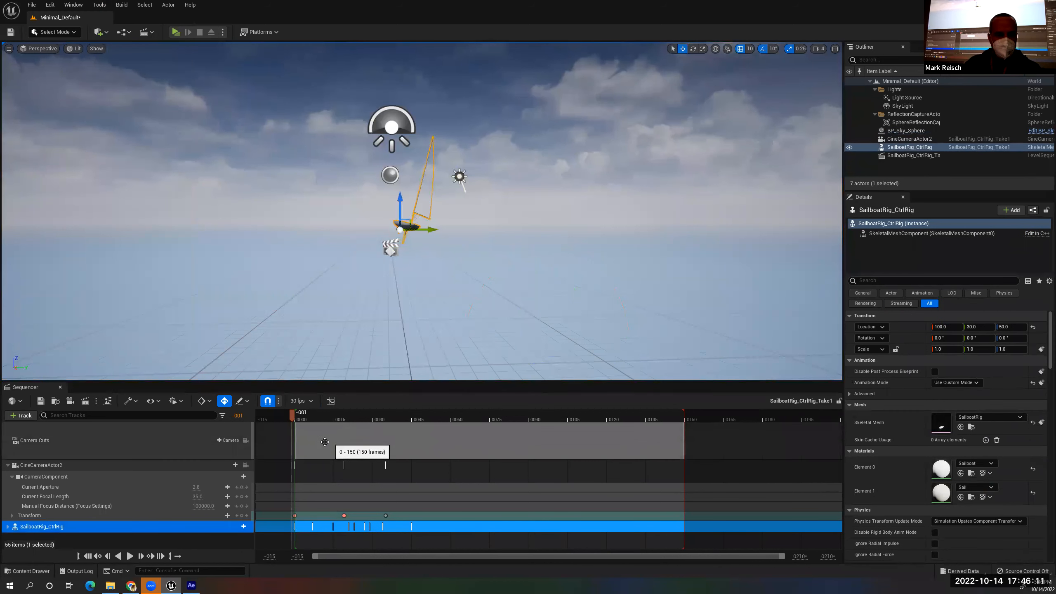
pyautogui.click(71, 464)
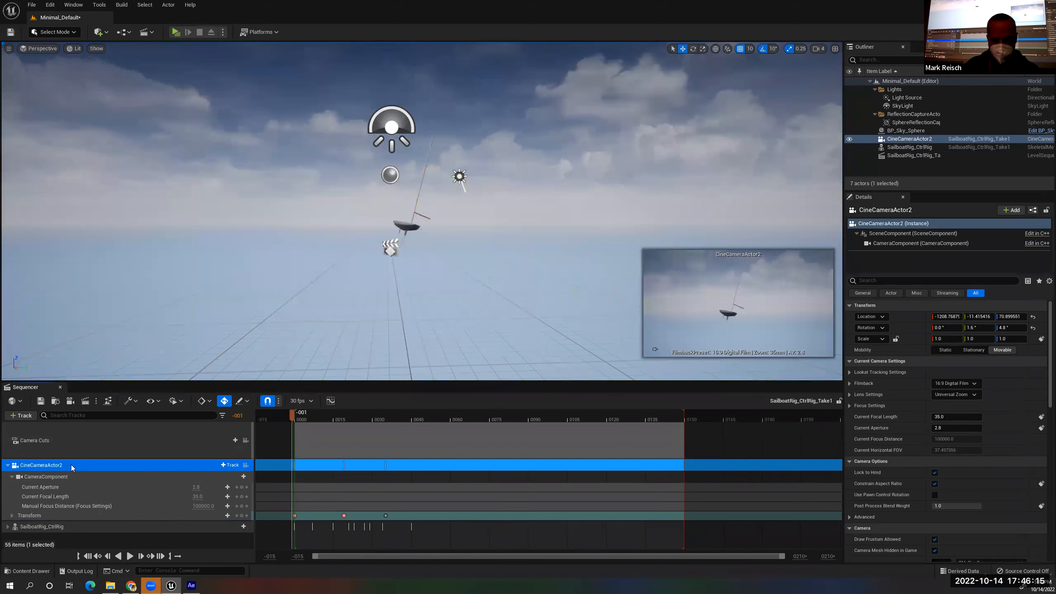
pyautogui.press('Delete')
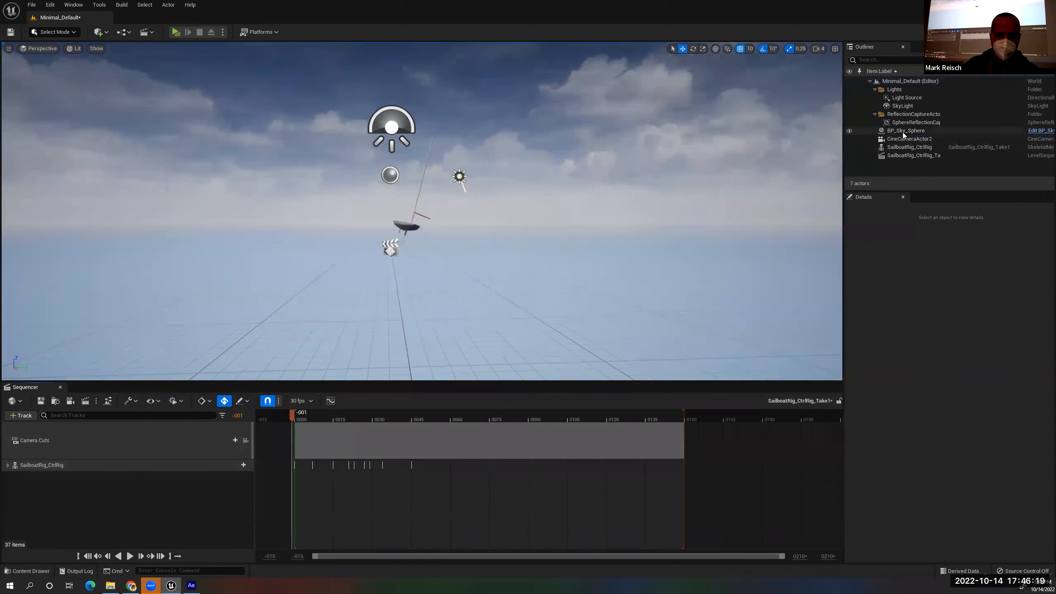
pyautogui.moveTo(901, 138); pyautogui.dragTo(111, 521)
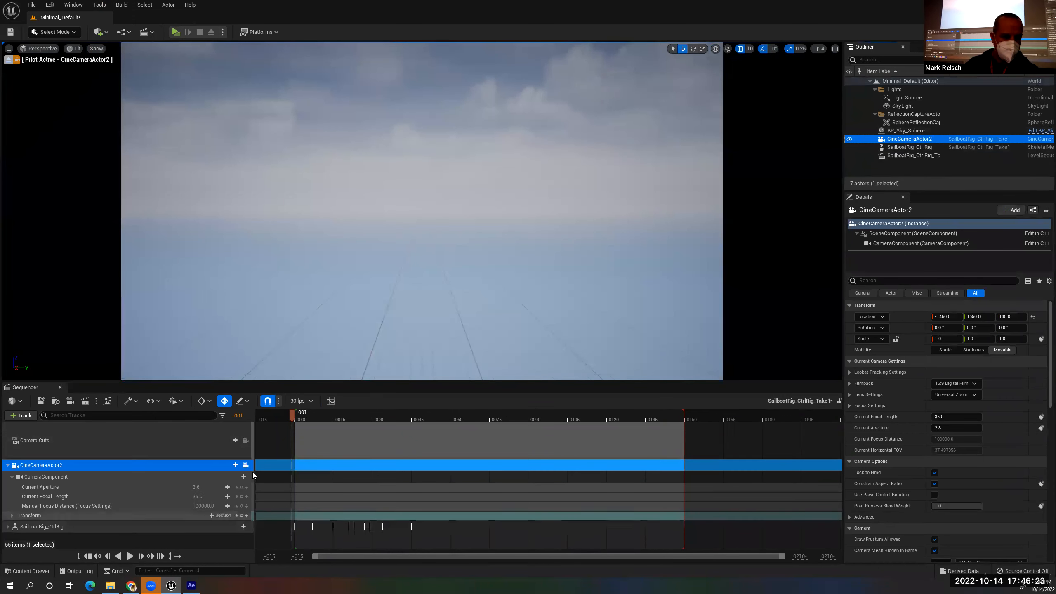
# Scrub to frame 4 and frame SailboatRig_CtrlRig through the piloted camera, with the whole hull in view
pyautogui.moveTo(304, 417)
pyautogui.mouseDown()
pyautogui.moveTo(418, 420)
pyautogui.moveTo(293, 419)
pyautogui.moveTo(305, 421)
pyautogui.mouseUp()
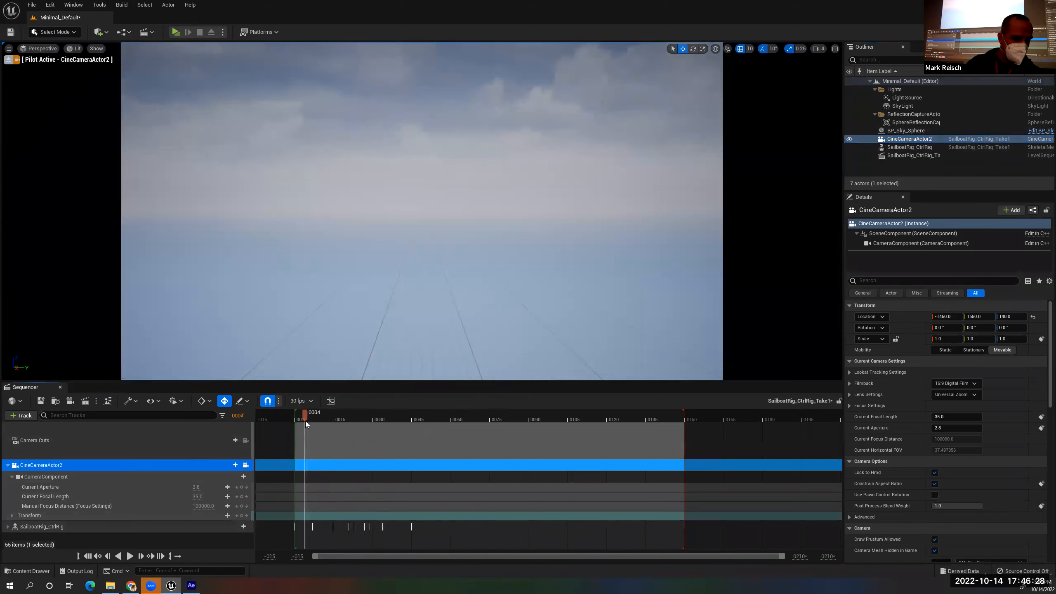
pyautogui.click(51, 526)
pyautogui.press('f')
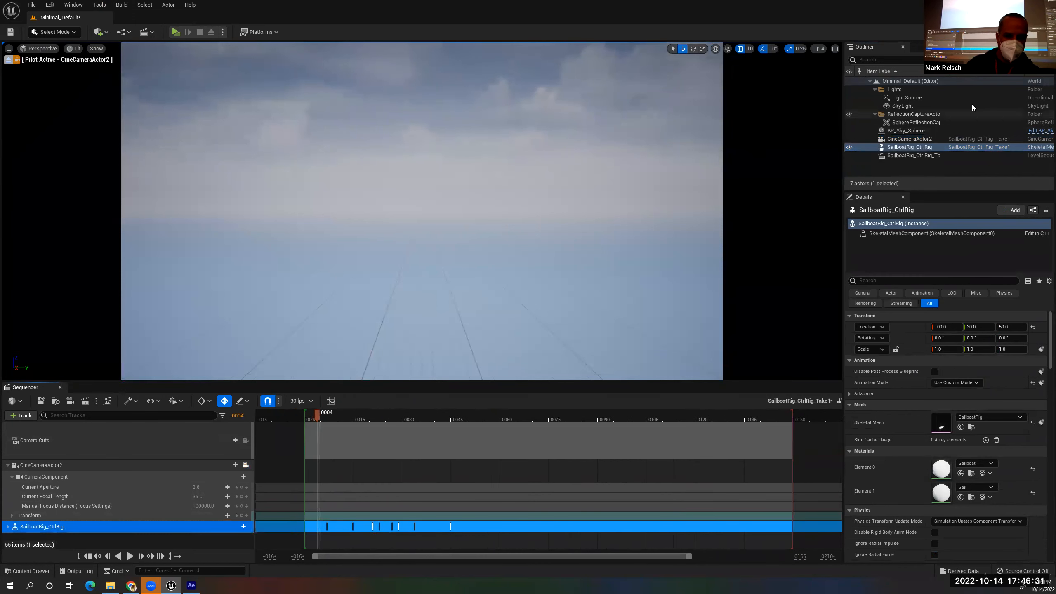
pyautogui.click(921, 148)
pyautogui.press('f')
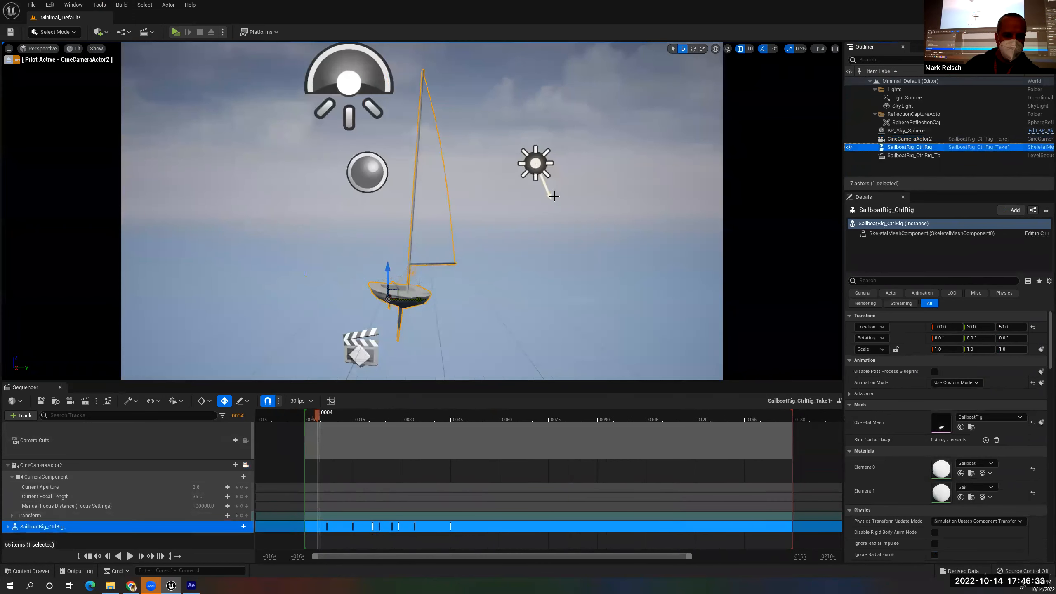
pyautogui.moveTo(471, 238); pyautogui.dragTo(470, 277, button='middle')
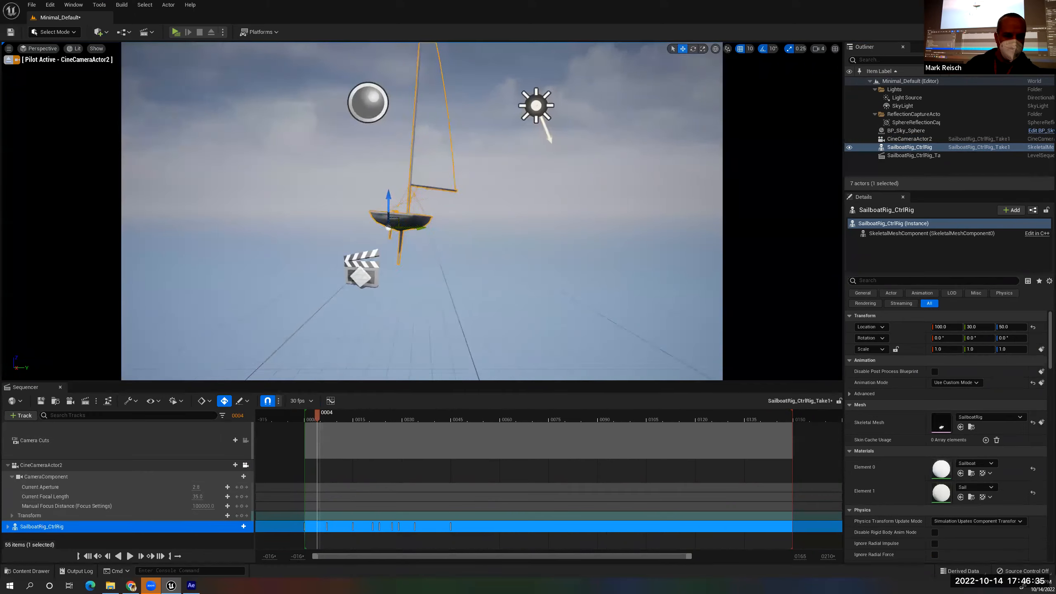
pyautogui.moveTo(470, 239); pyautogui.dragTo(492, 248, button='right')
pyautogui.moveTo(470, 239); pyautogui.dragTo(420, 220, button='middle')
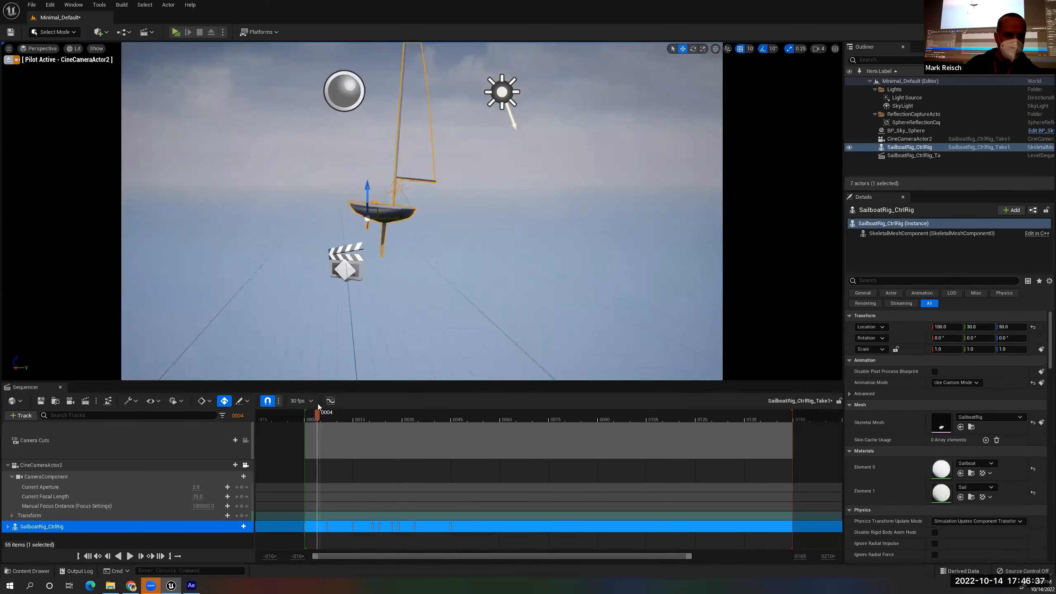
# Scrub to frame 1 and move the piloted camera closer so the hull sits near the middle of the shot
pyautogui.moveTo(318, 418)
pyautogui.mouseDown()
pyautogui.moveTo(399, 422)
pyautogui.moveTo(308, 425)
pyautogui.mouseUp()
pyautogui.moveTo(431, 273); pyautogui.dragTo(416, 273, button='middle')
pyautogui.moveTo(416, 258); pyautogui.dragTo(411, 231)
pyautogui.moveTo(416, 257); pyautogui.dragTo(441, 265, button='middle')
pyautogui.moveTo(416, 249)
pyautogui.mouseDown(button='right')
pyautogui.moveTo(423, 233)
pyautogui.moveTo(412, 246)
pyautogui.mouseUp(button='right')
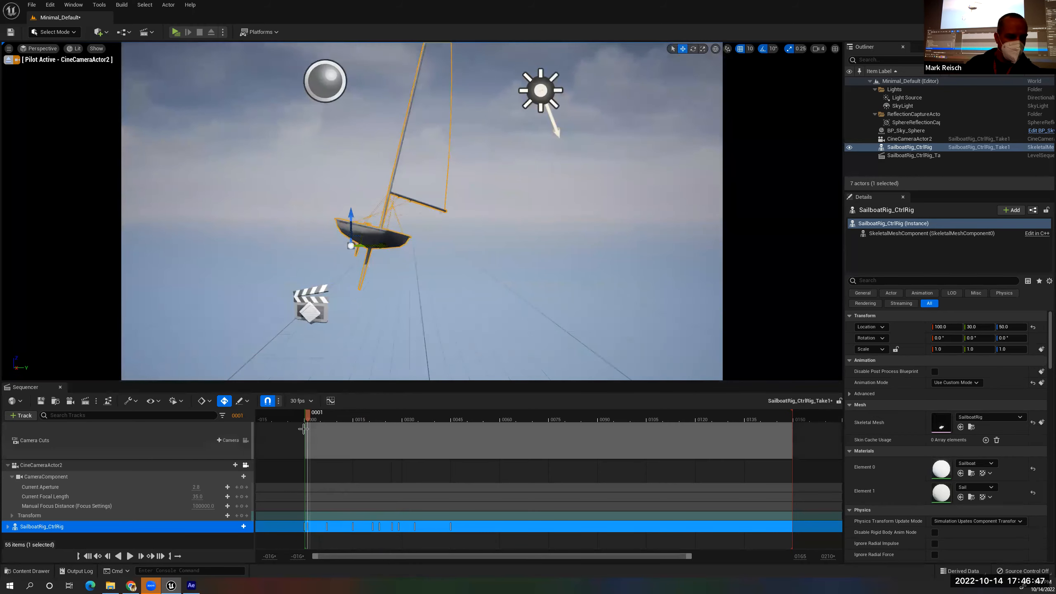
# Preview the shot up to frame 23, return to frame 1, and key CineCameraActor2's Transform there
pyautogui.moveTo(304, 412); pyautogui.dragTo(379, 420)
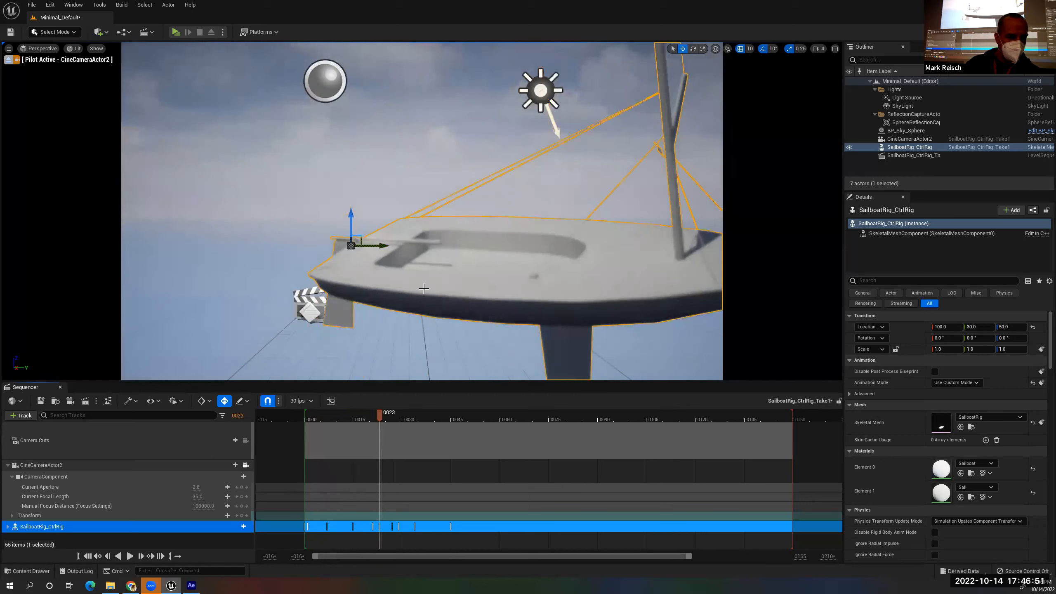
pyautogui.moveTo(379, 416); pyautogui.dragTo(307, 418)
pyautogui.click(94, 465)
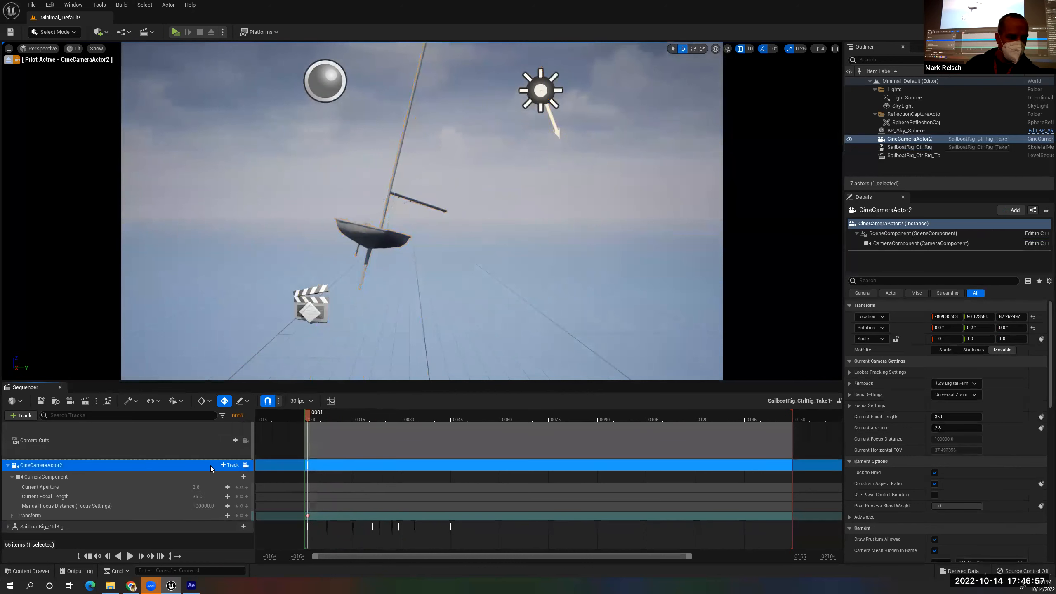
pyautogui.click(8, 465)
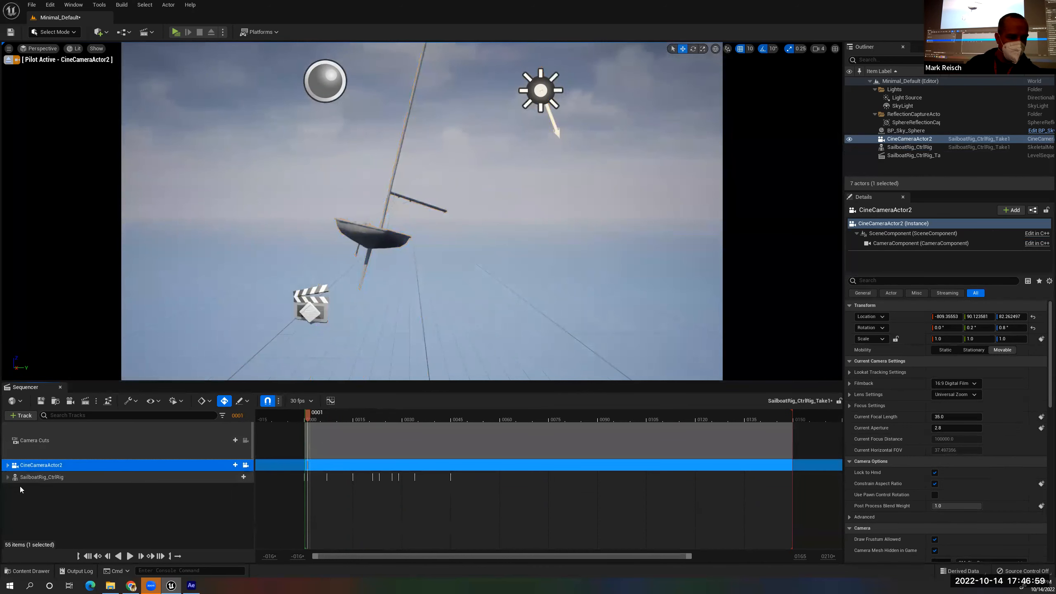
pyautogui.click(7, 465)
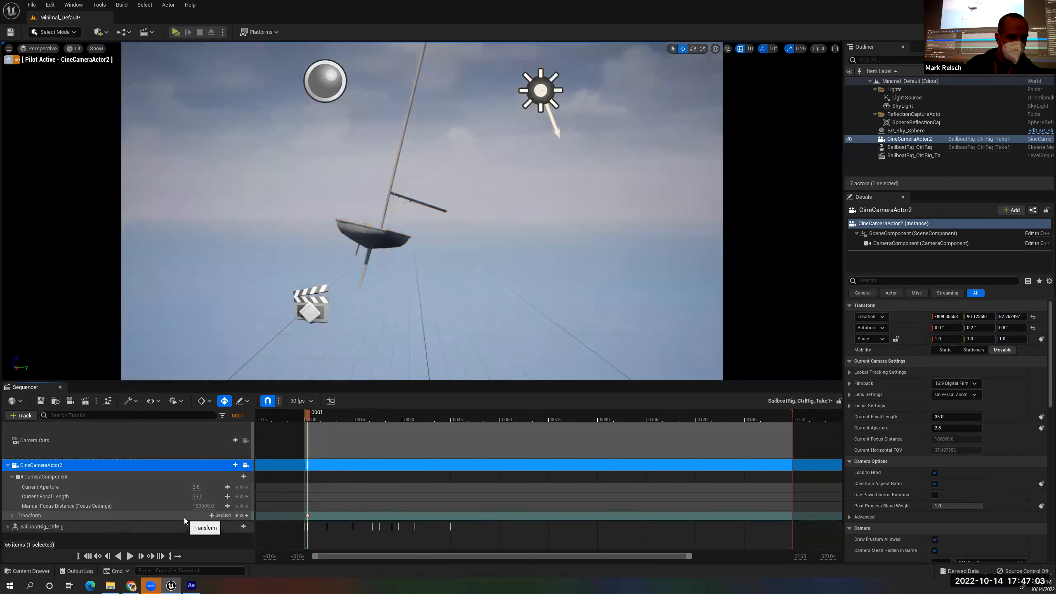
pyautogui.click(237, 515)
# Turn the camera to follow the sailboat, keying its Transform at frames 14, 22, 30 and about 38
pyautogui.moveTo(309, 416); pyautogui.dragTo(350, 419)
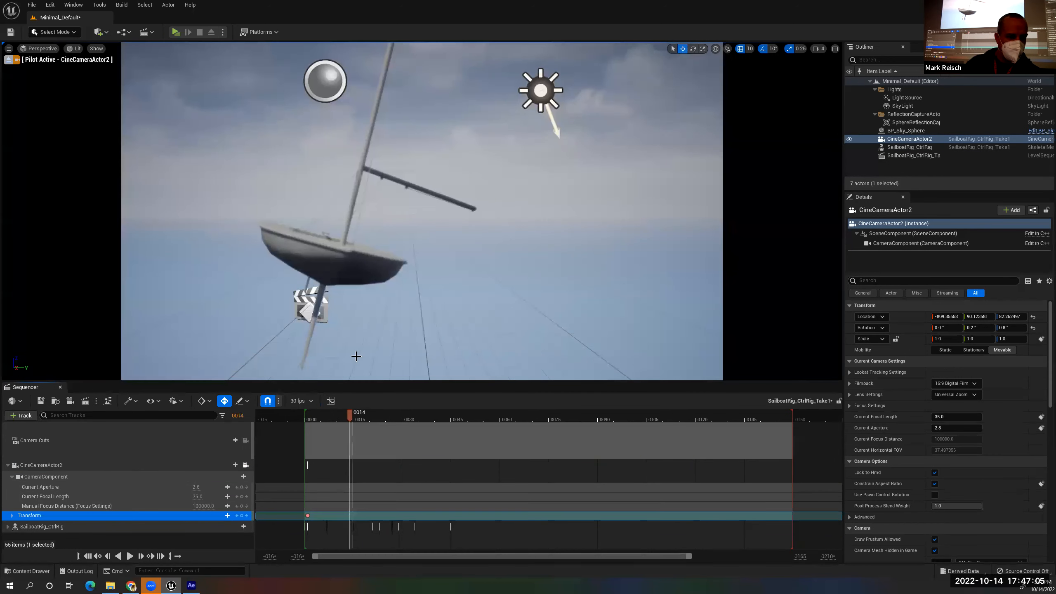
pyautogui.moveTo(373, 306); pyautogui.dragTo(389, 354, button='right')
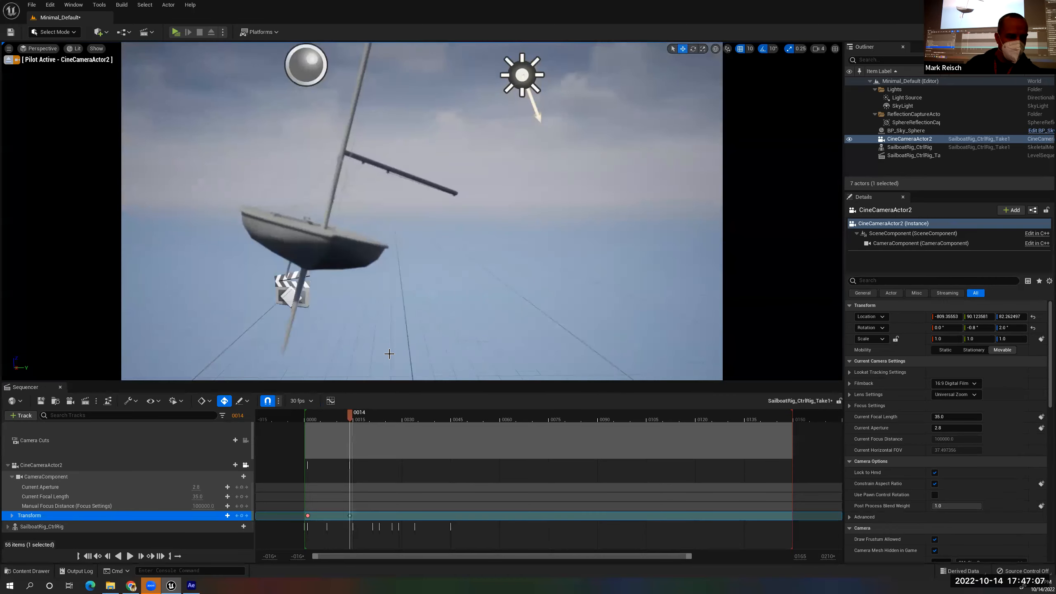
pyautogui.moveTo(353, 416); pyautogui.dragTo(377, 417)
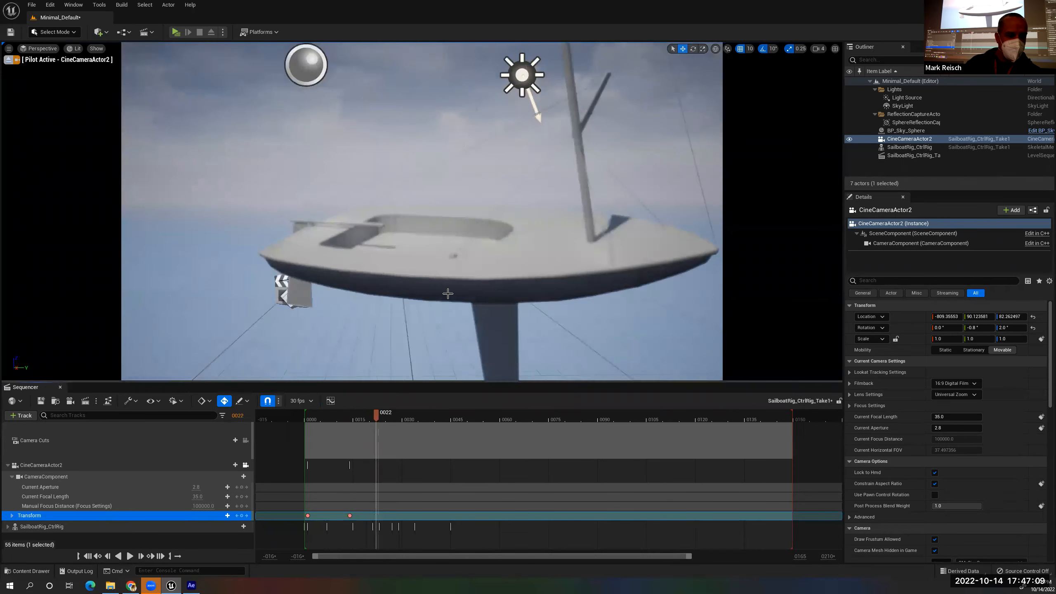
pyautogui.moveTo(445, 290); pyautogui.dragTo(461, 298, button='right')
pyautogui.moveTo(380, 412); pyautogui.dragTo(401, 412)
pyautogui.moveTo(477, 359); pyautogui.dragTo(536, 354, button='right')
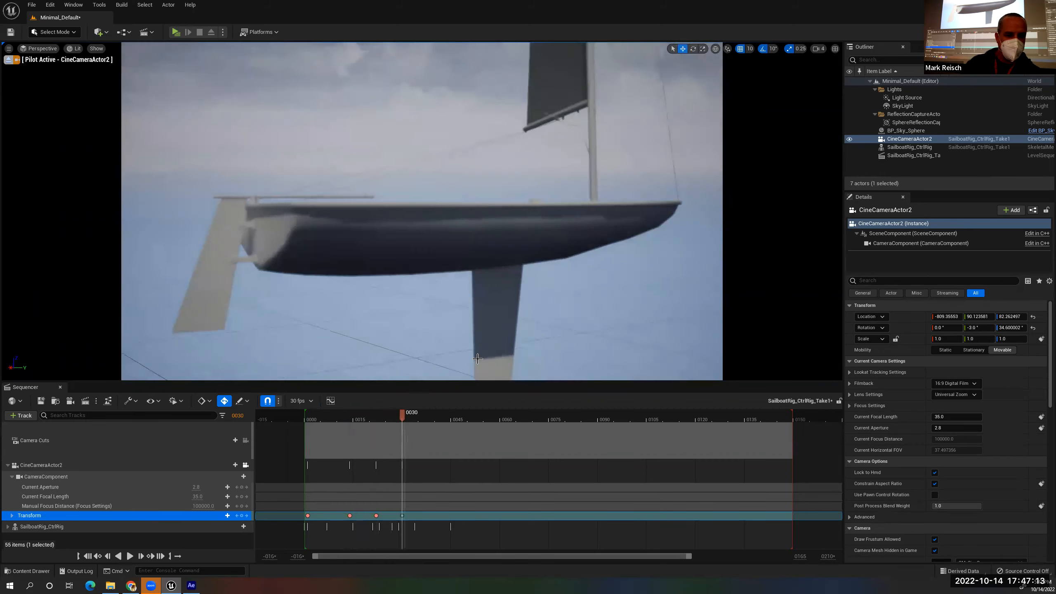
pyautogui.moveTo(405, 412); pyautogui.dragTo(430, 417)
pyautogui.moveTo(449, 345); pyautogui.dragTo(494, 346, button='right')
# Return to frame 0, try capturing the movie after saving Minimal_Default and SailboatRig_CtrlRig_Take1, and stop the capture from its preview window
pyautogui.moveTo(452, 415); pyautogui.dragTo(307, 431)
pyautogui.click(85, 400)
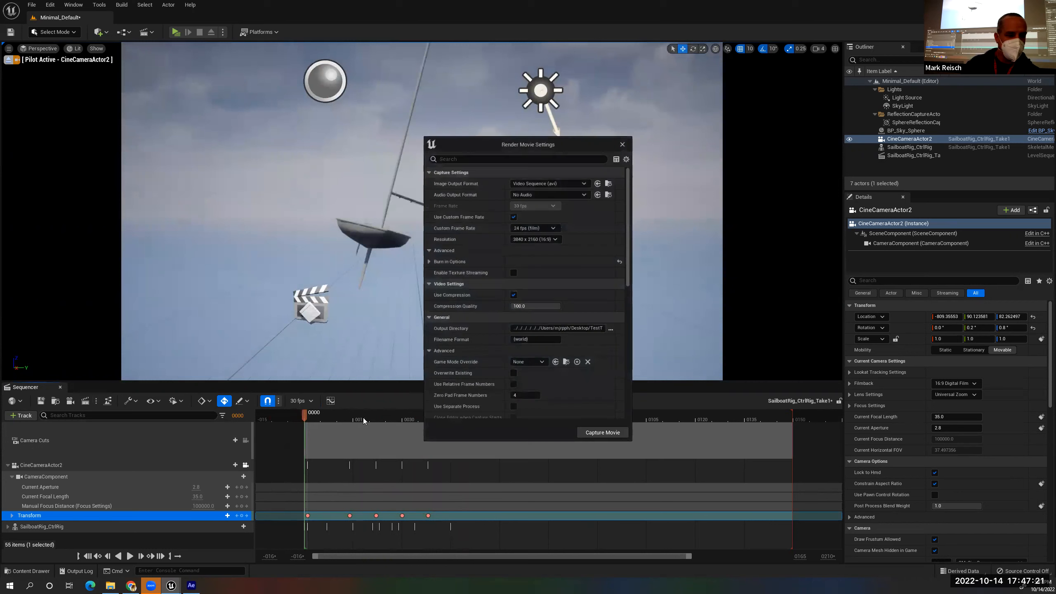
pyautogui.click(599, 433)
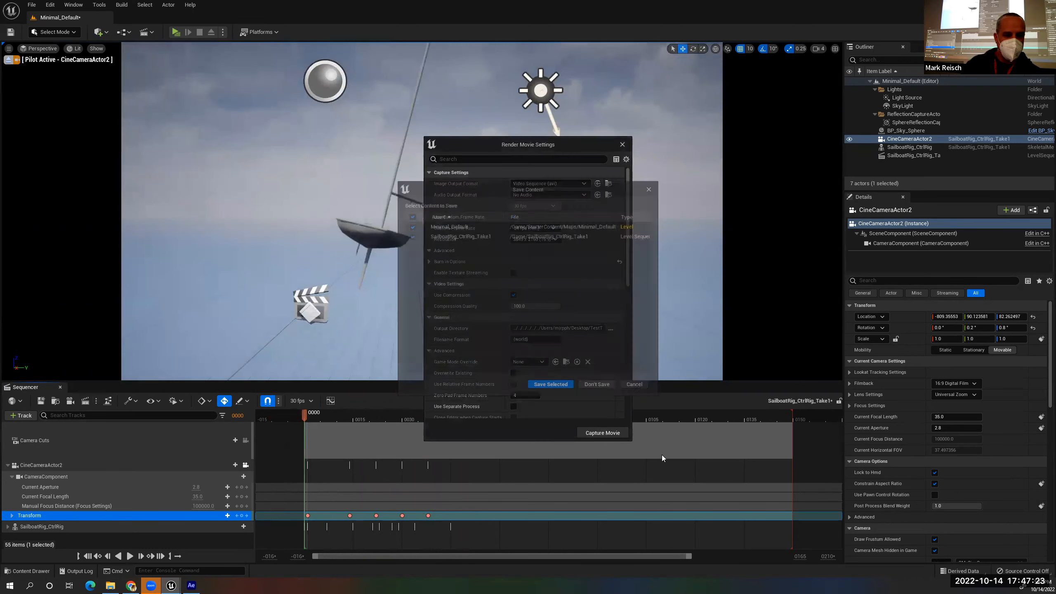
pyautogui.click(558, 388)
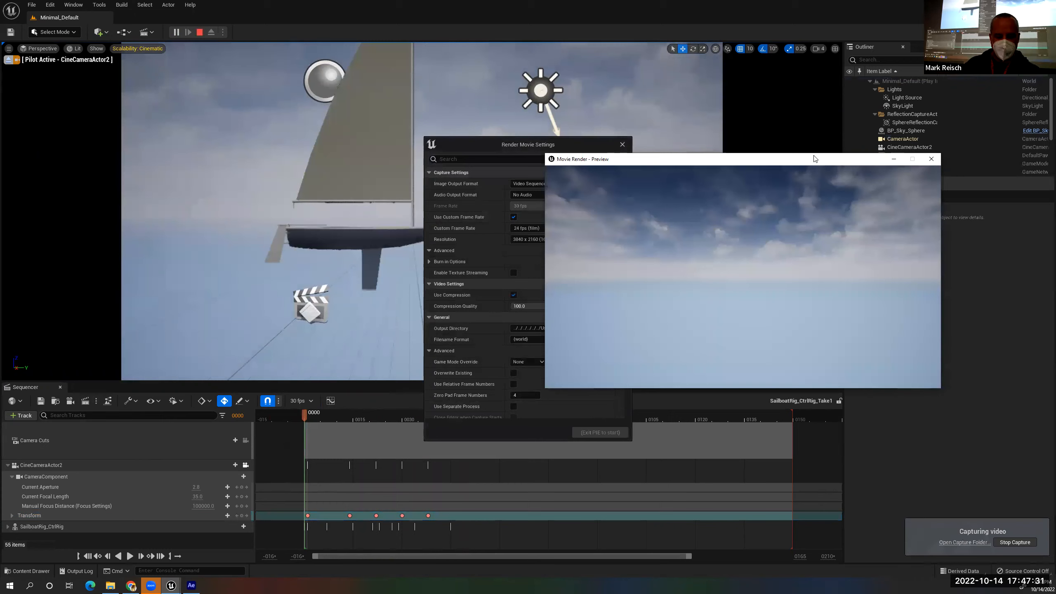
pyautogui.click(930, 159)
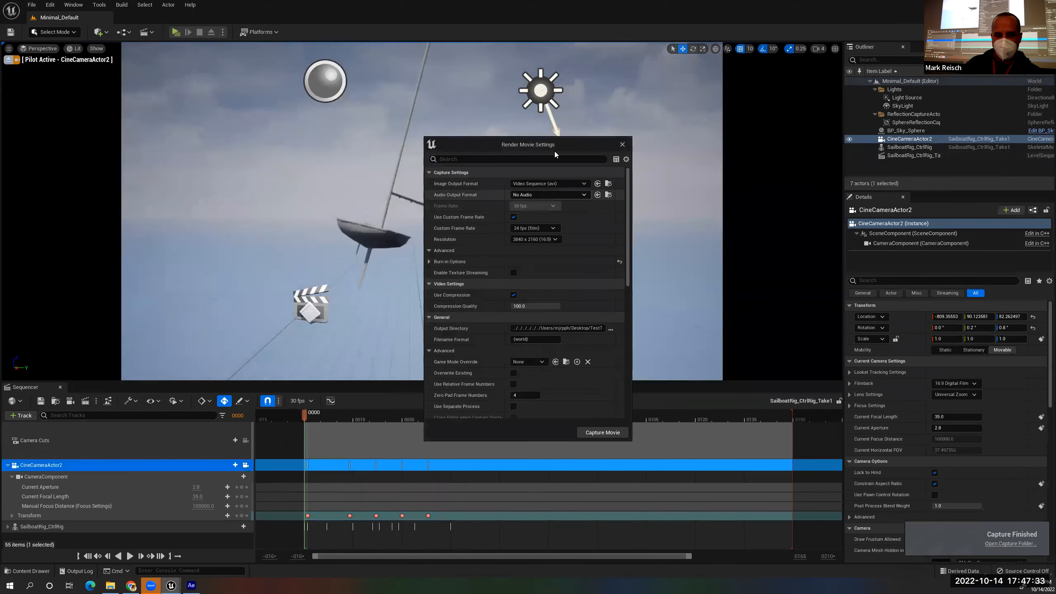
# Move the render settings aside and search them for camera and output options, clearing the search at the end
pyautogui.moveTo(554, 141); pyautogui.dragTo(773, 81)
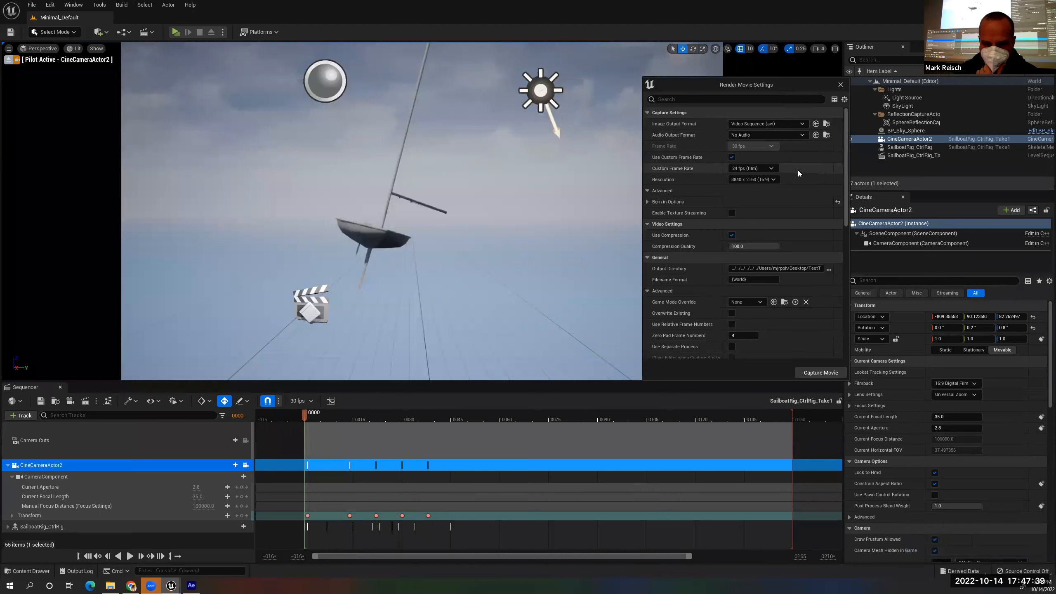
pyautogui.click(648, 195)
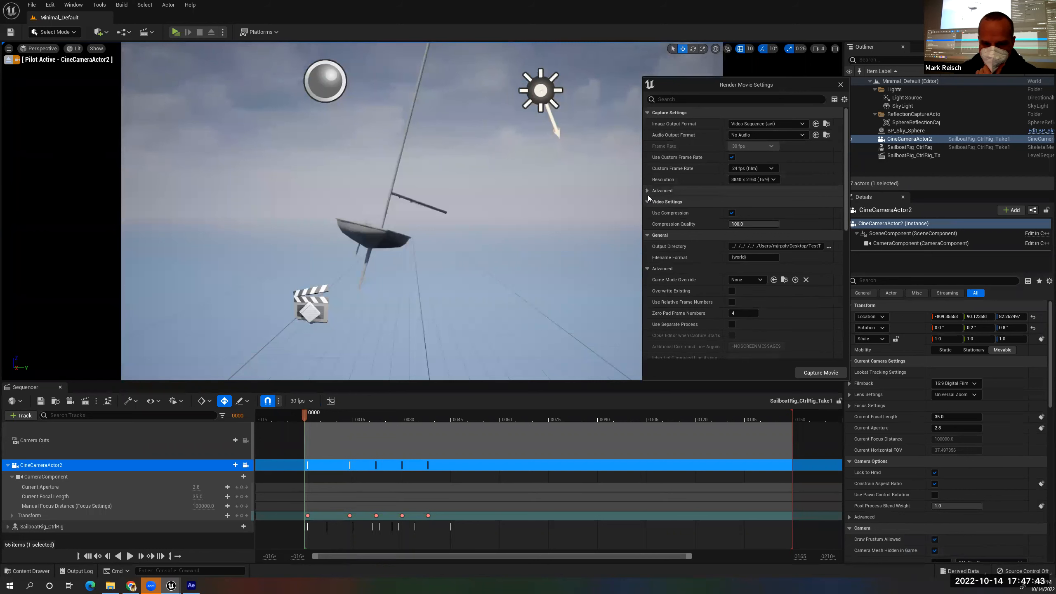
pyautogui.click(647, 195)
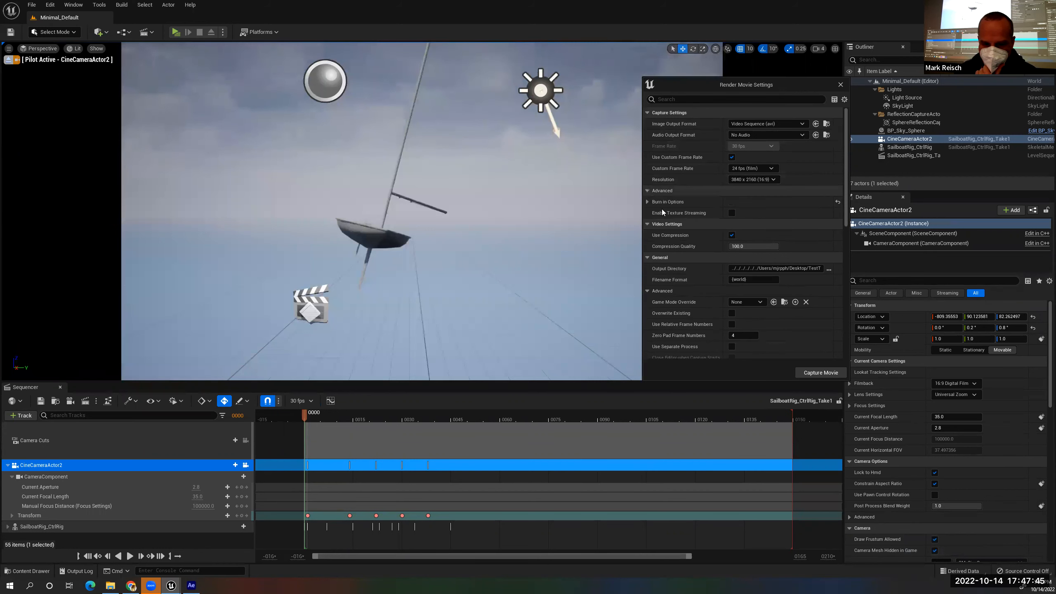
pyautogui.click(716, 100)
pyautogui.write('ca')
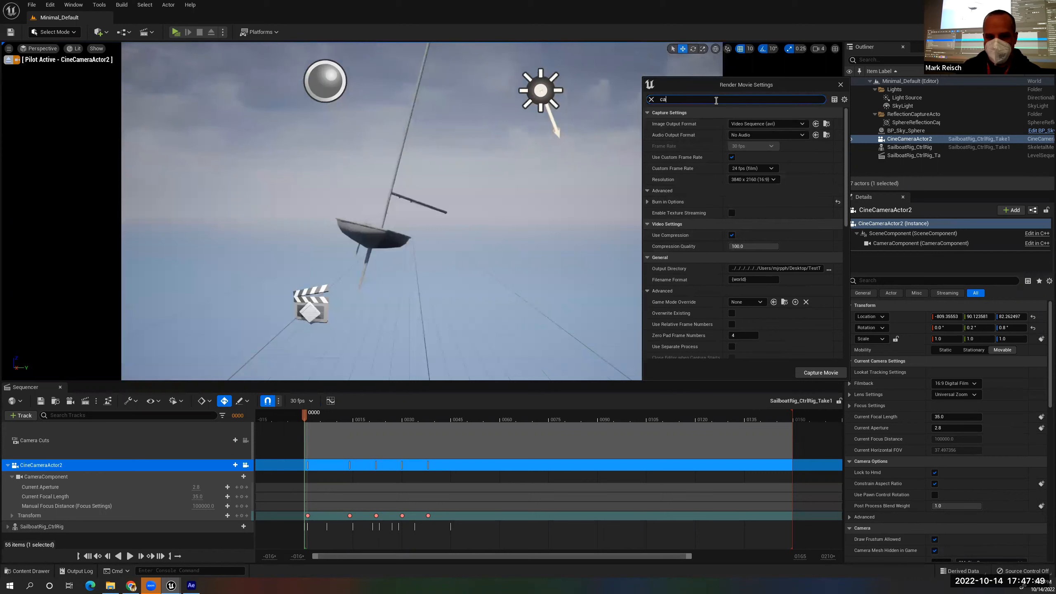
pyautogui.write('m')
pyautogui.press('BackSpace')
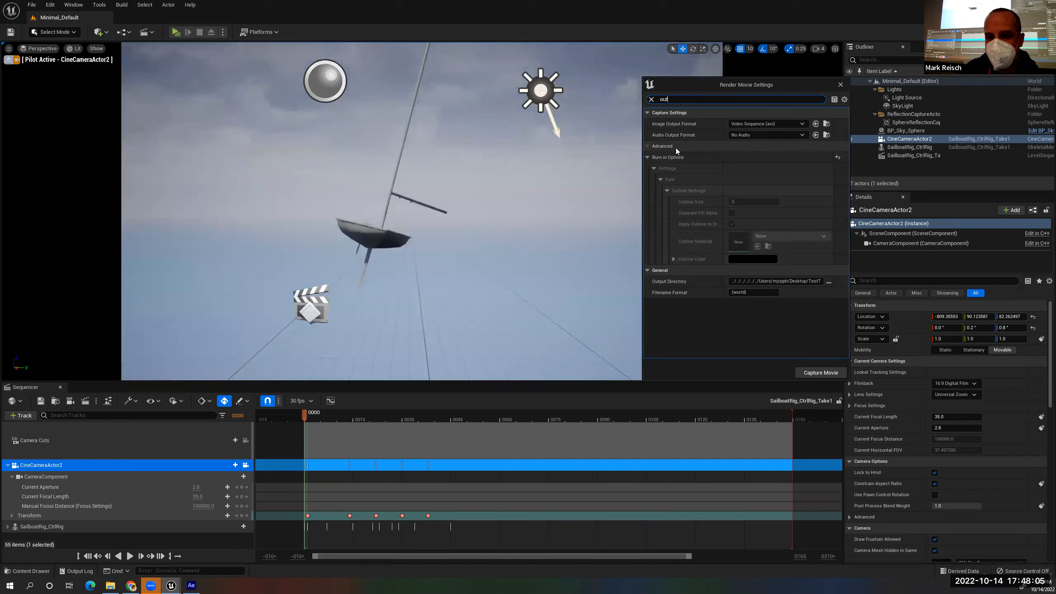
pyautogui.click(651, 99)
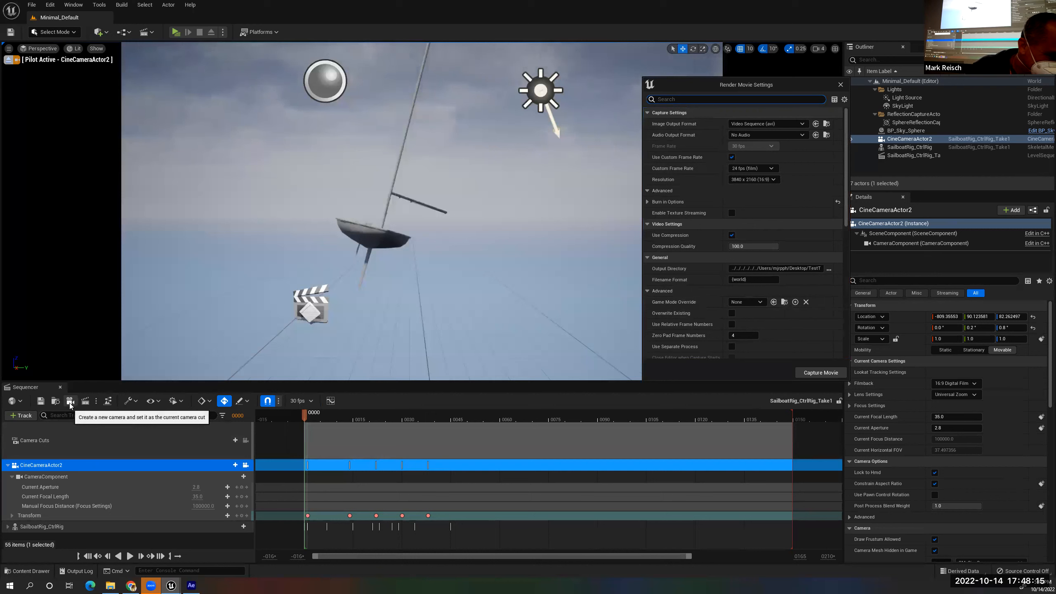
# Convert the CineCameraActor2 track in the sequence to a spawnable
pyautogui.rightClick(52, 467)
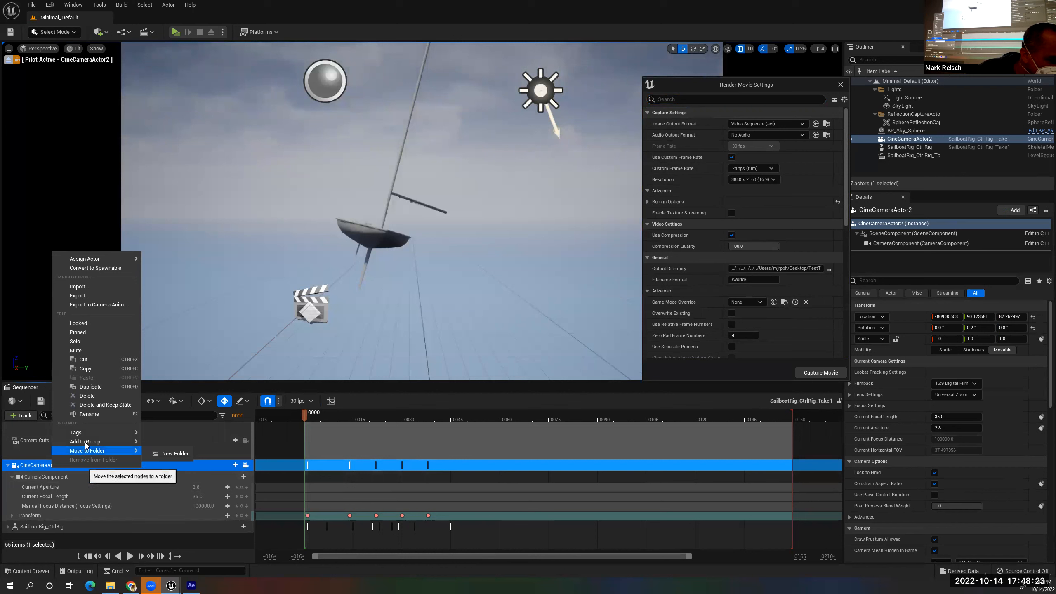
pyautogui.moveTo(86, 444)
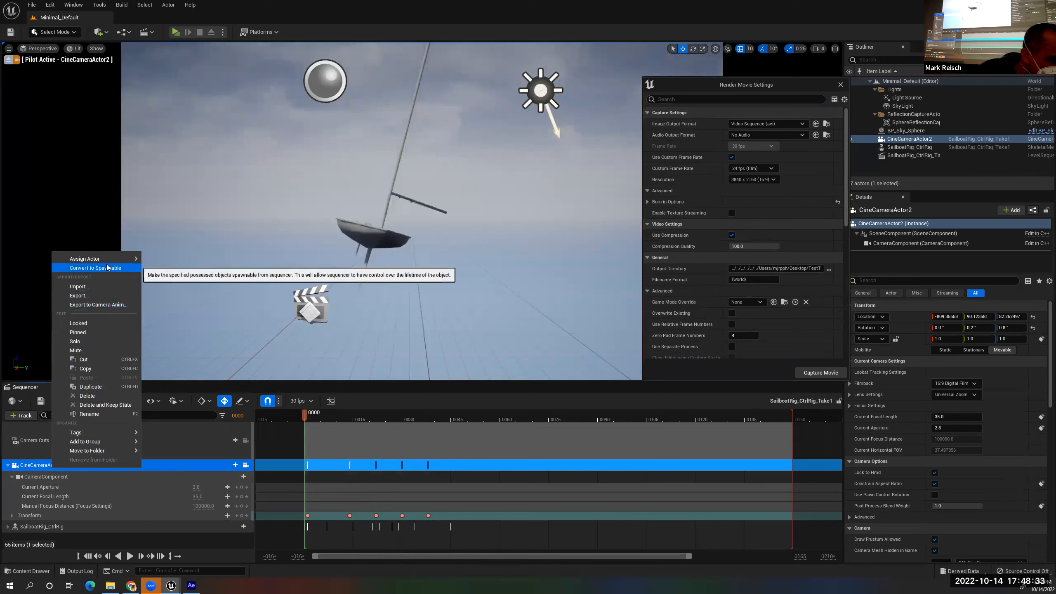
pyautogui.moveTo(104, 258)
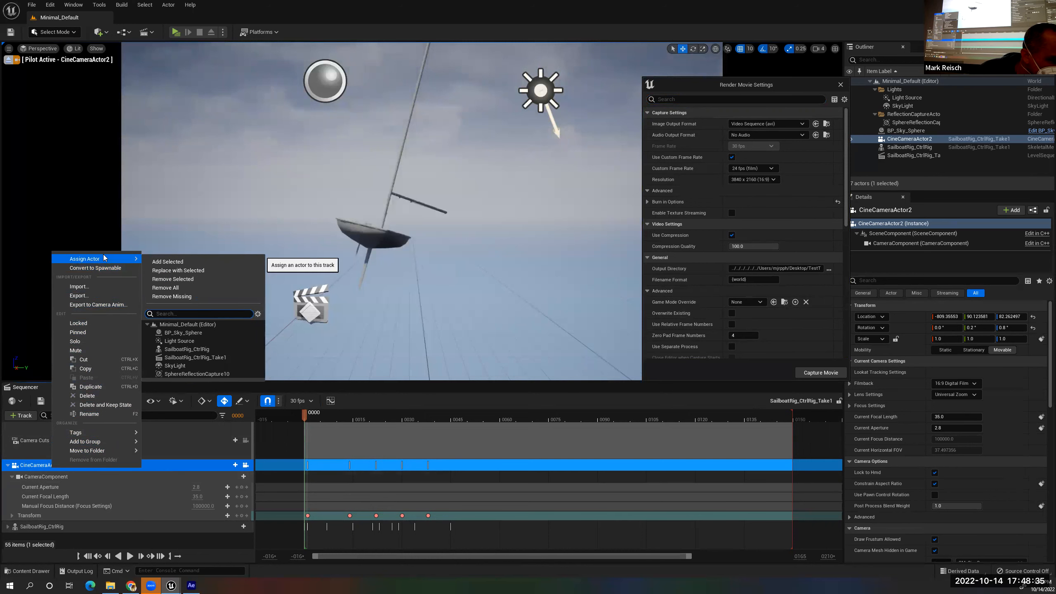
pyautogui.click(102, 268)
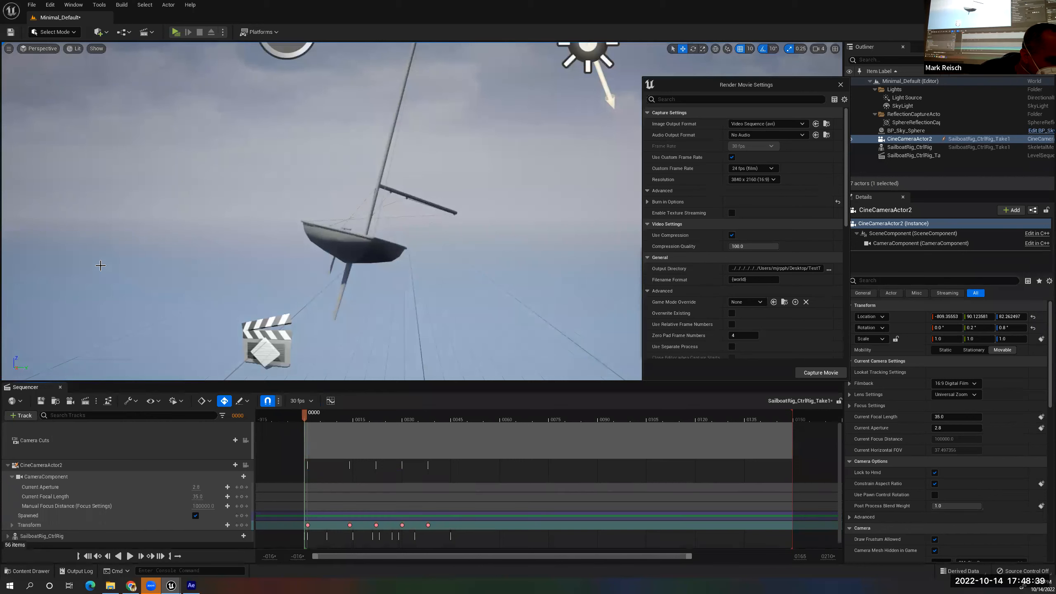
# View the scene through CineCameraActor2 again and scrub the sequence up to frame 37 to check the shot
pyautogui.click(398, 416)
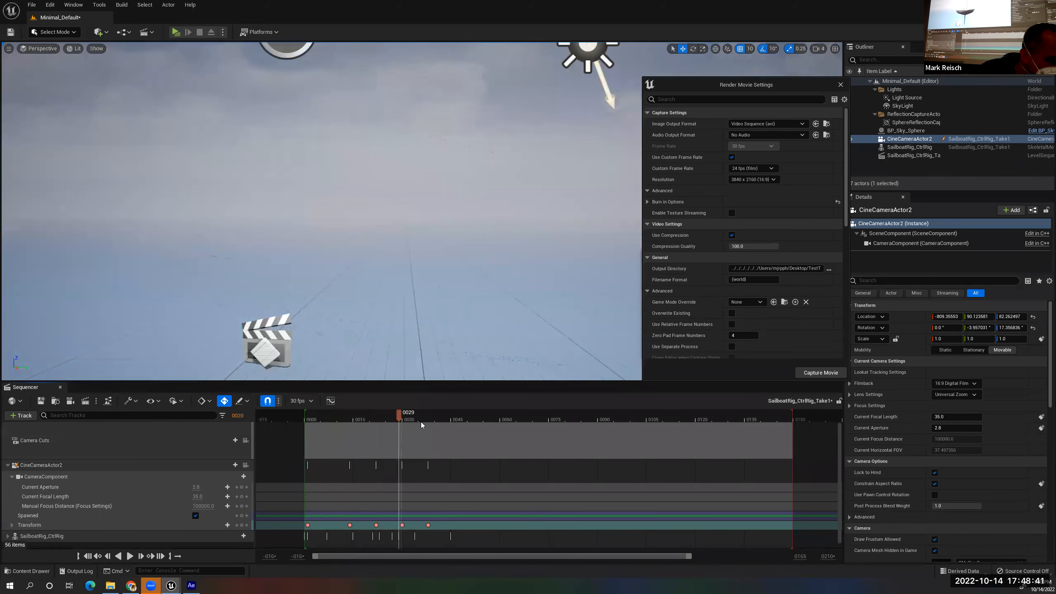
pyautogui.moveTo(397, 422); pyautogui.dragTo(362, 423)
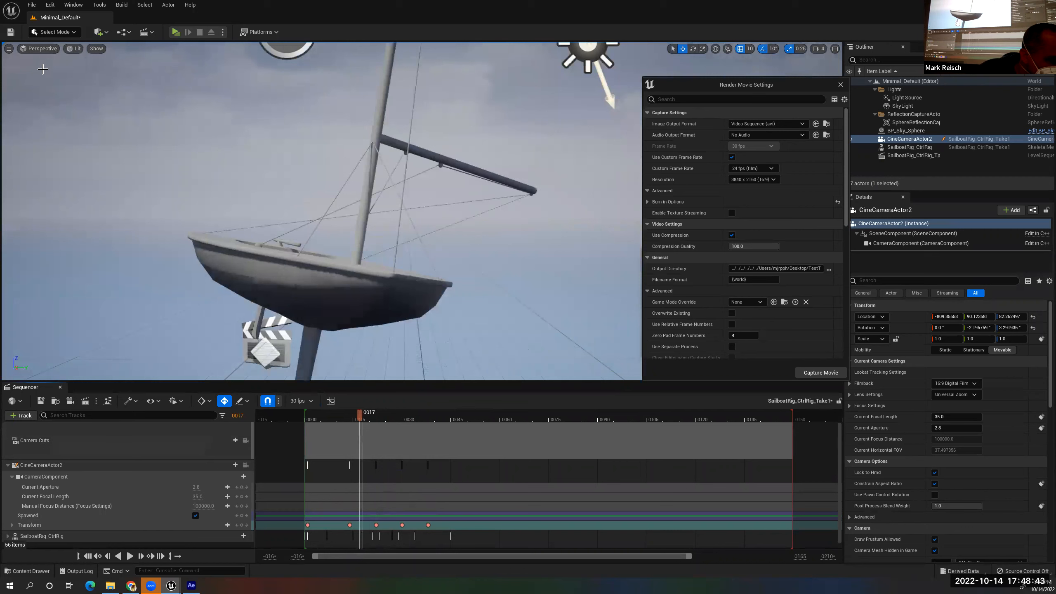
pyautogui.click(39, 49)
pyautogui.click(46, 169)
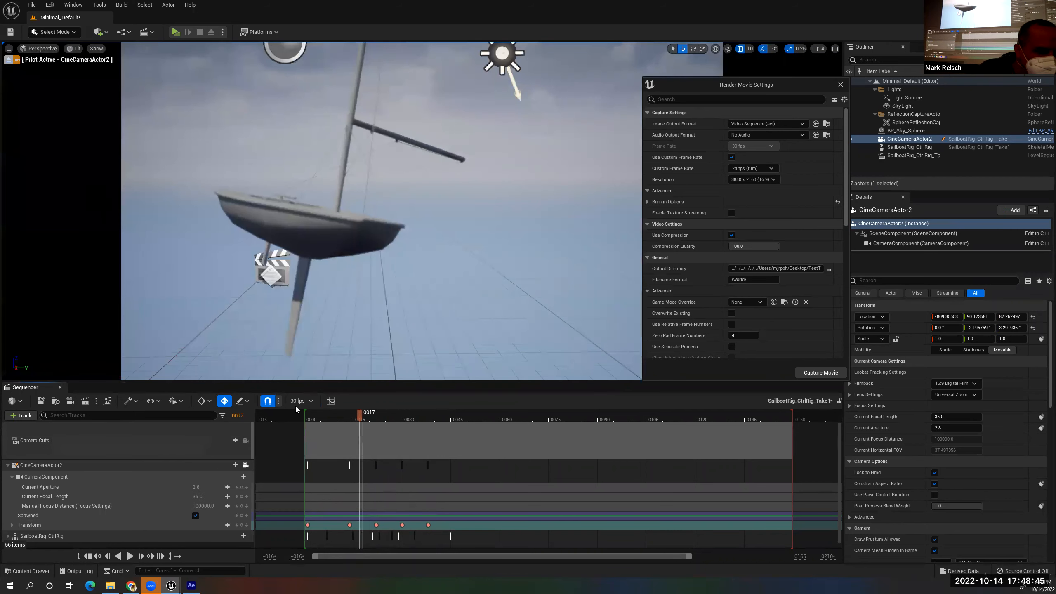
pyautogui.moveTo(321, 417); pyautogui.dragTo(428, 411)
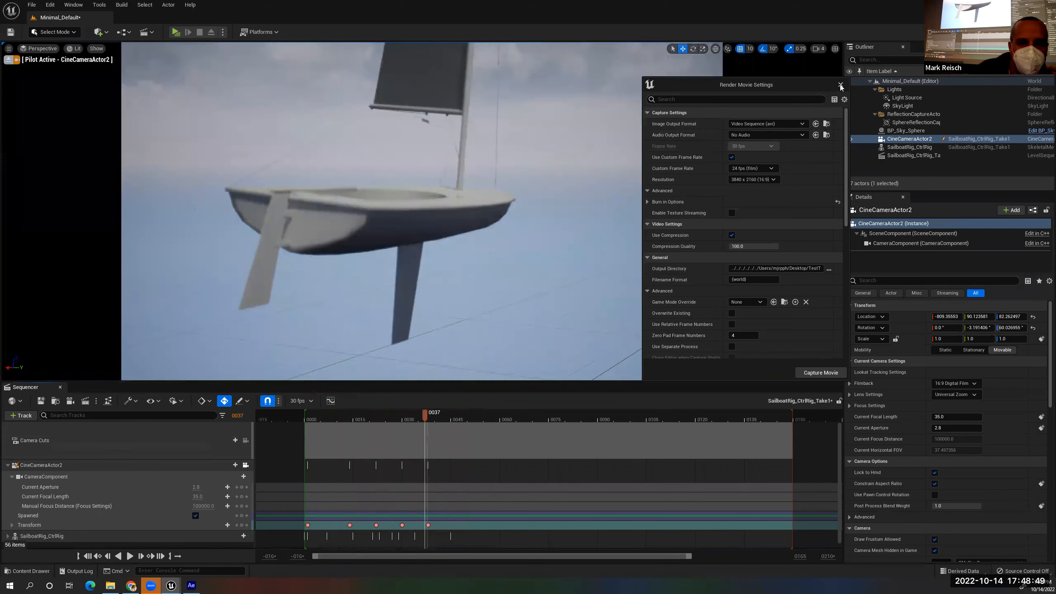
# Try capturing the movie again with the spawnable camera, saving the modified content first, and stop the capture once its preview is checked
pyautogui.click(808, 377)
pyautogui.click(560, 388)
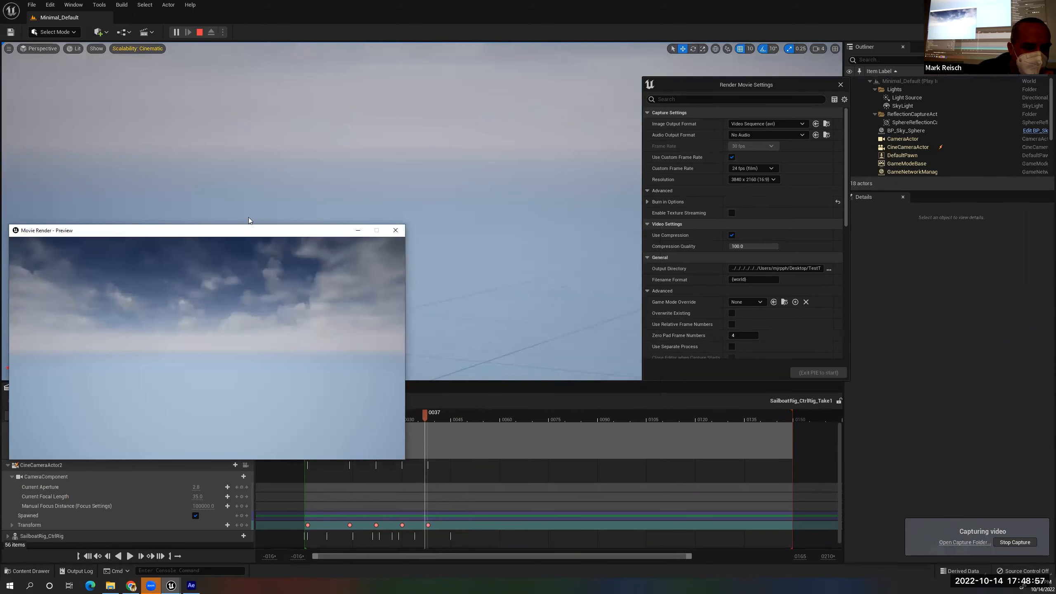
pyautogui.moveTo(248, 227); pyautogui.dragTo(444, 166)
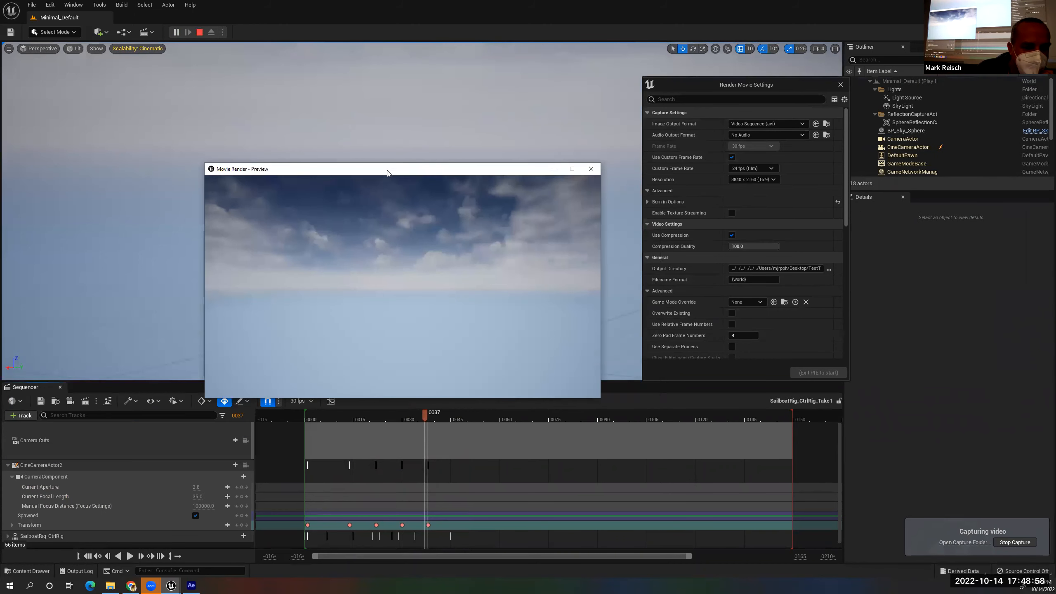
pyautogui.click(591, 169)
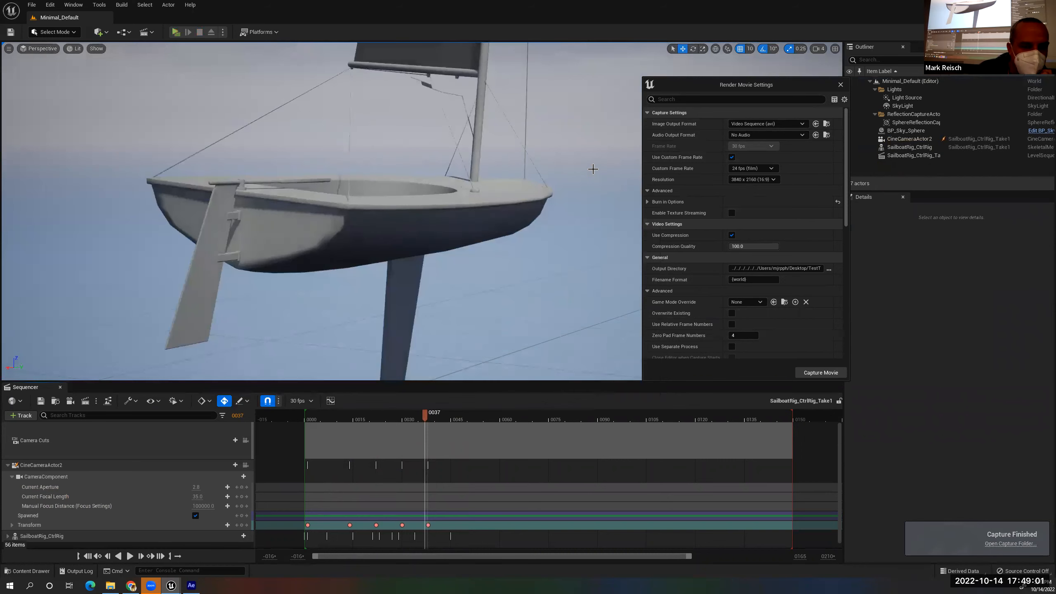
# At frame 24, create a new camera as the current camera cut and delete CineCameraActor2 from the sequence
pyautogui.moveTo(423, 414); pyautogui.dragTo(384, 423)
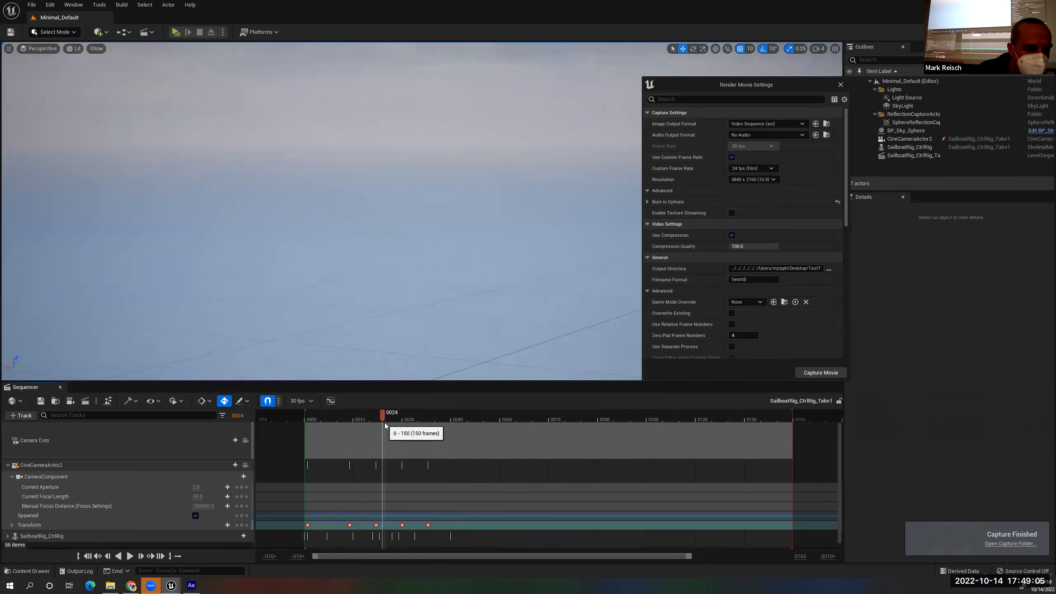
pyautogui.click(96, 401)
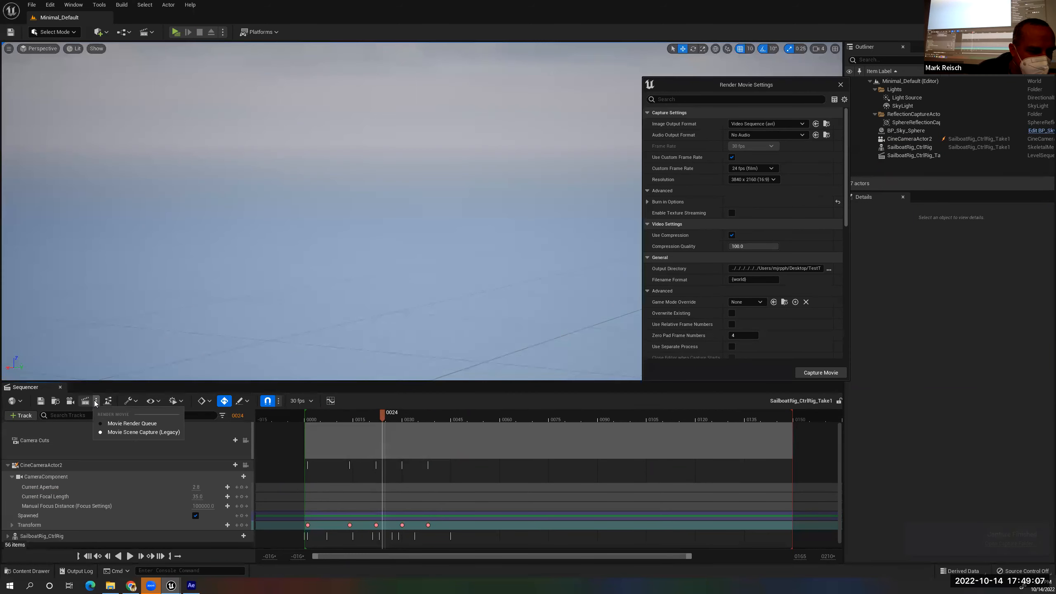
pyautogui.click(71, 404)
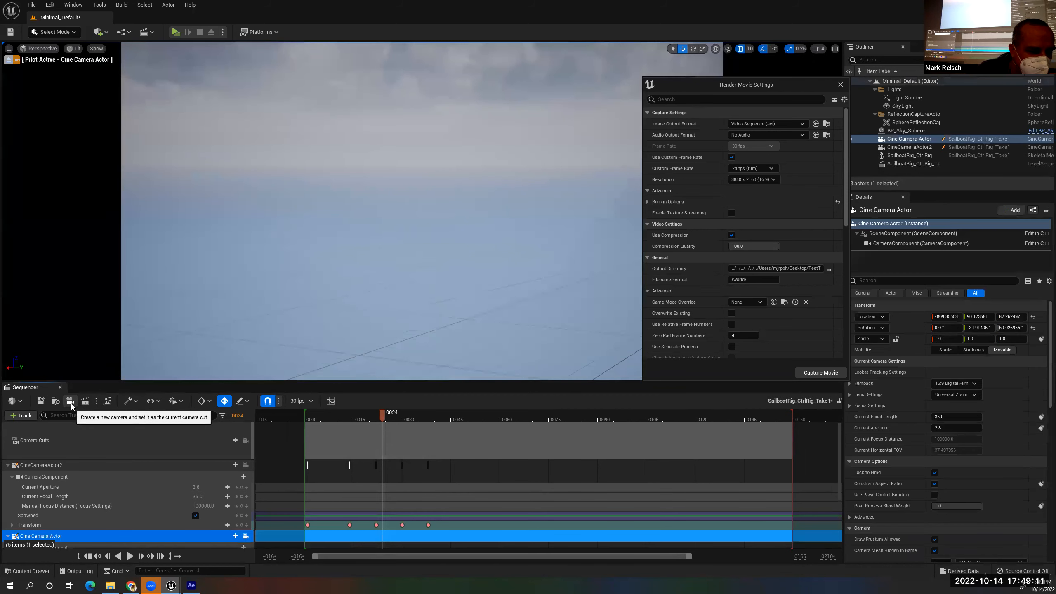
pyautogui.click(48, 466)
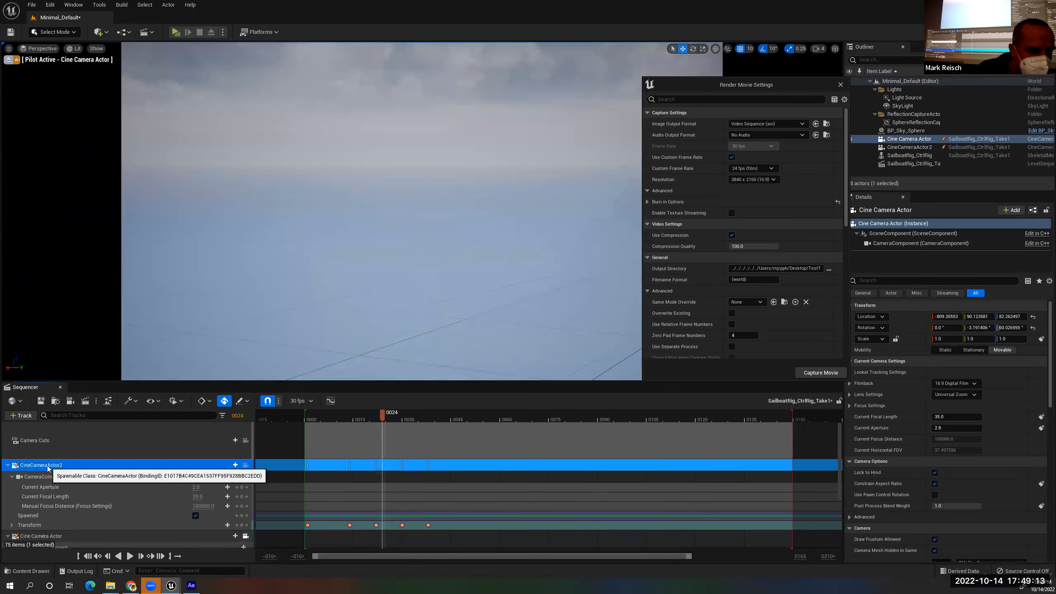
pyautogui.press('Delete')
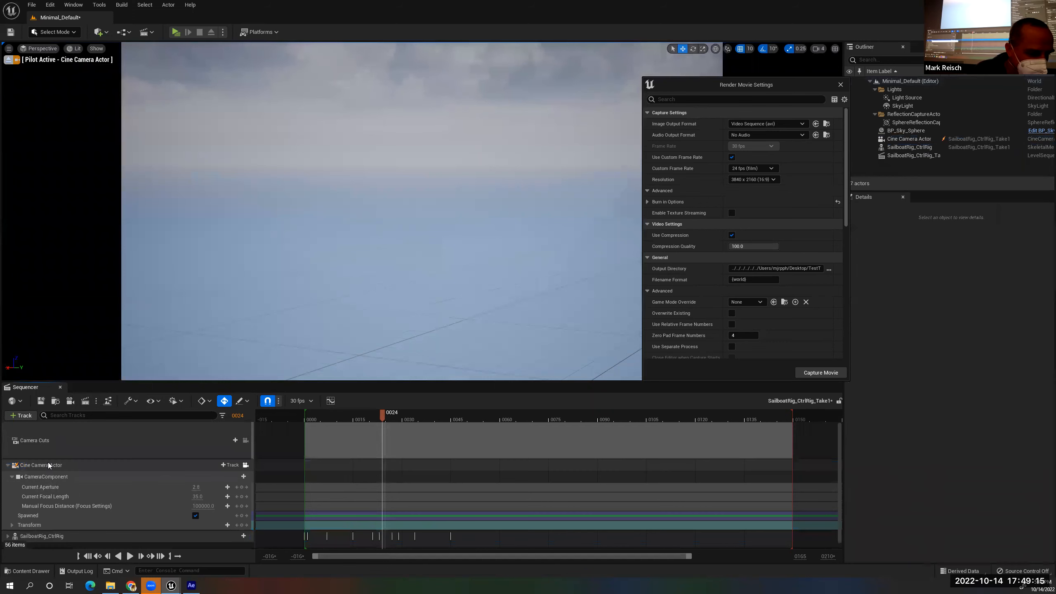
# Turn the new Cine Camera Actor until the sailboat is in the shot and key its Transform at frame 24
pyautogui.click(49, 466)
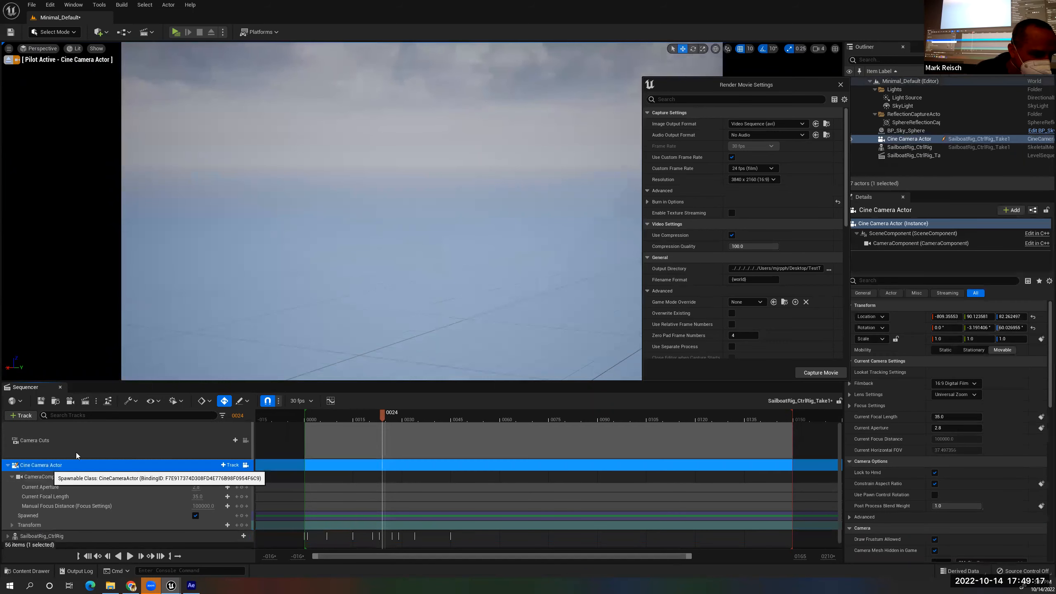
pyautogui.moveTo(374, 233); pyautogui.dragTo(270, 232, button='right')
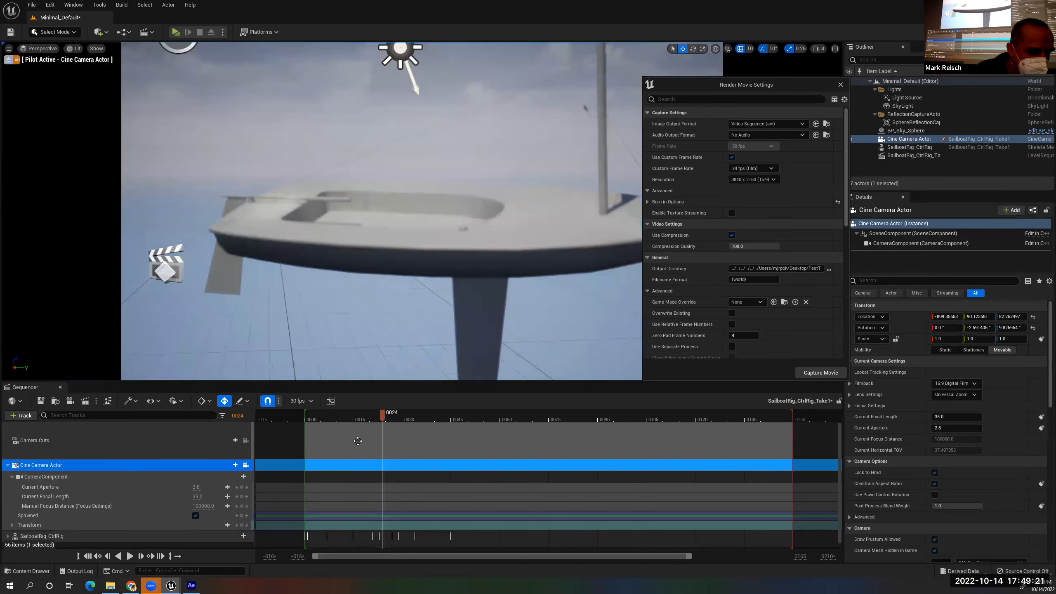
pyautogui.click(13, 525)
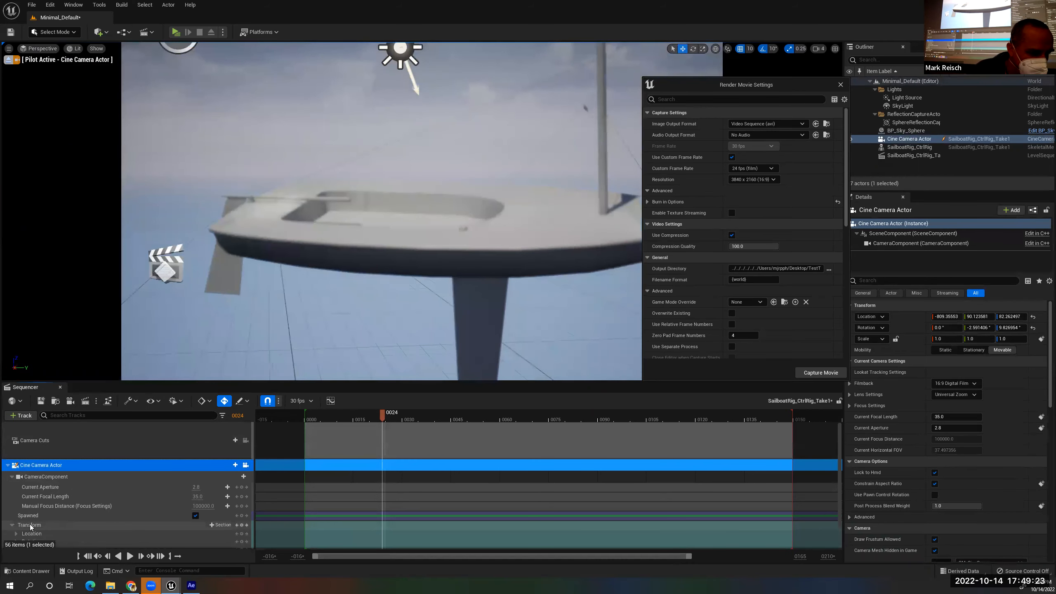
pyautogui.click(30, 528)
pyautogui.press('Return')
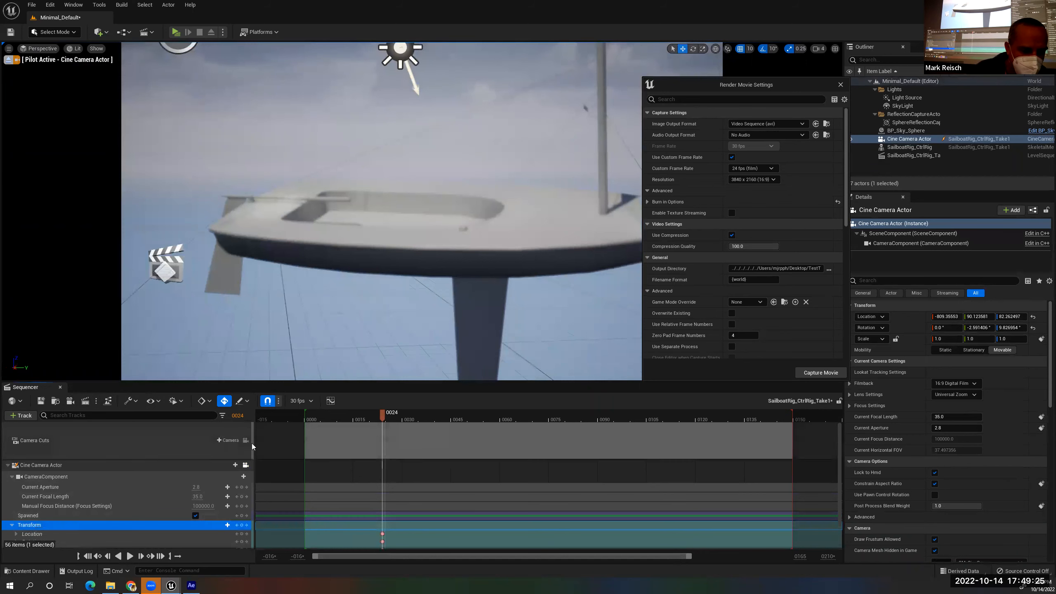
# Reframe the sailboat through the camera at frame 12 and key the Transform at frames 12 and 0
pyautogui.moveTo(377, 413); pyautogui.dragTo(345, 415)
pyautogui.moveTo(325, 216); pyautogui.dragTo(310, 209, button='right')
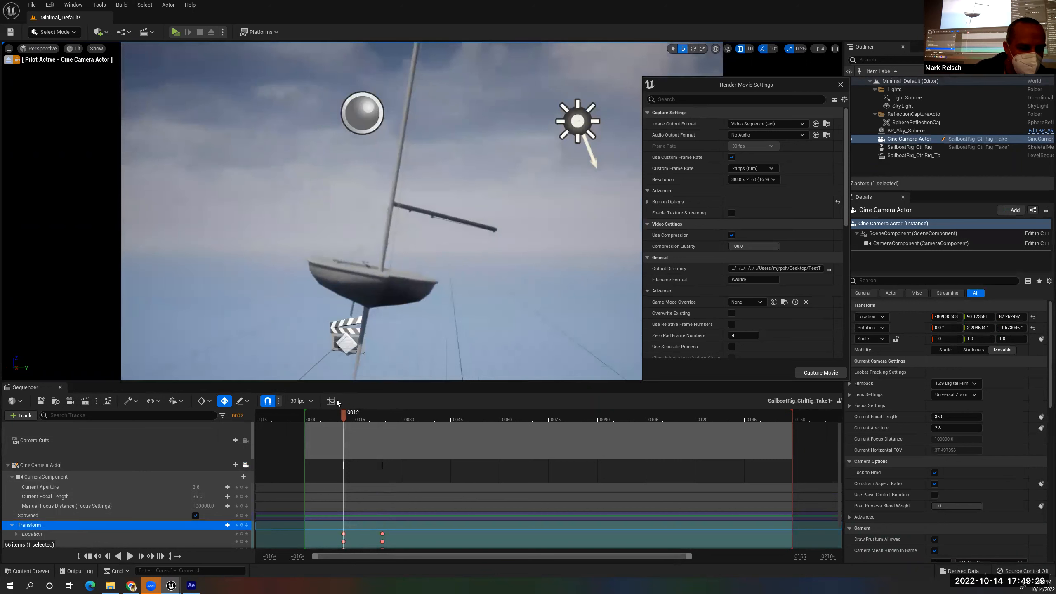
pyautogui.moveTo(344, 417); pyautogui.dragTo(309, 422)
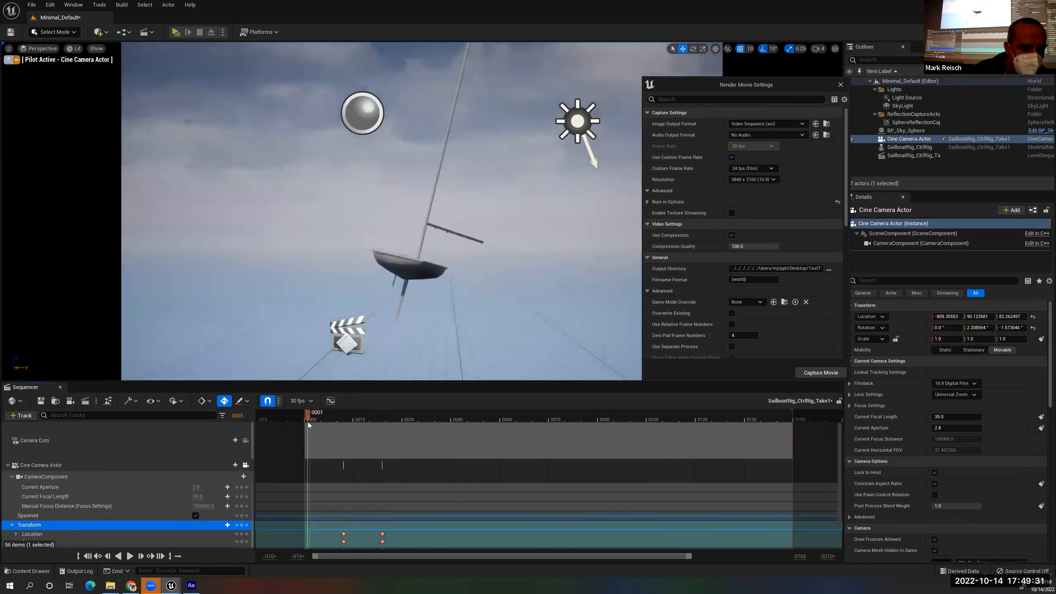
pyautogui.click(304, 422)
pyautogui.press('s')
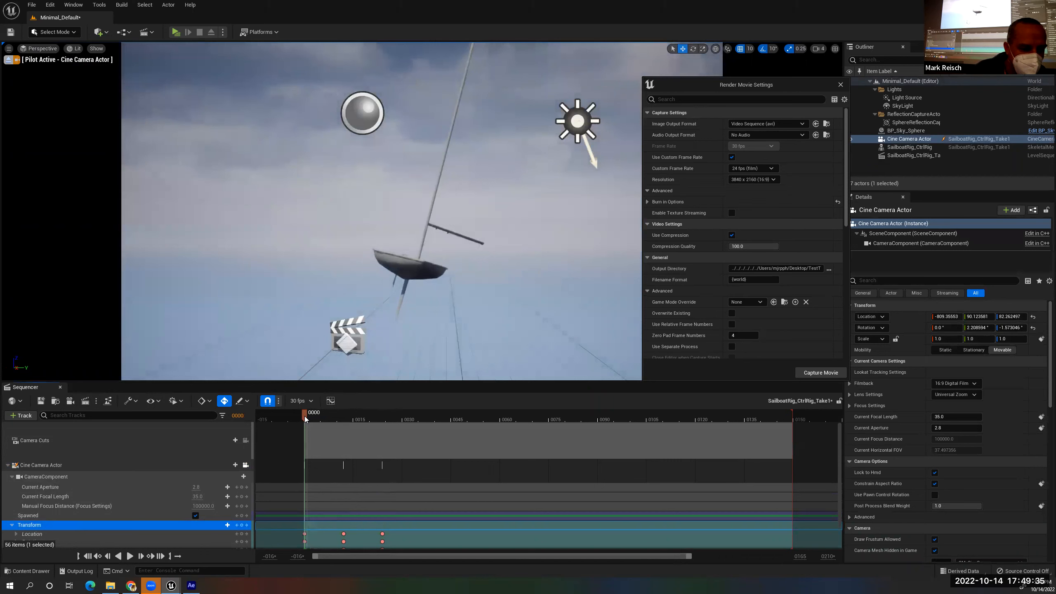
# Turn the camera to follow the hull at frame 35, key its Transform there, and scrub back to frame 31
pyautogui.moveTo(306, 418); pyautogui.dragTo(418, 421)
pyautogui.moveTo(493, 232); pyautogui.dragTo(483, 299, button='right')
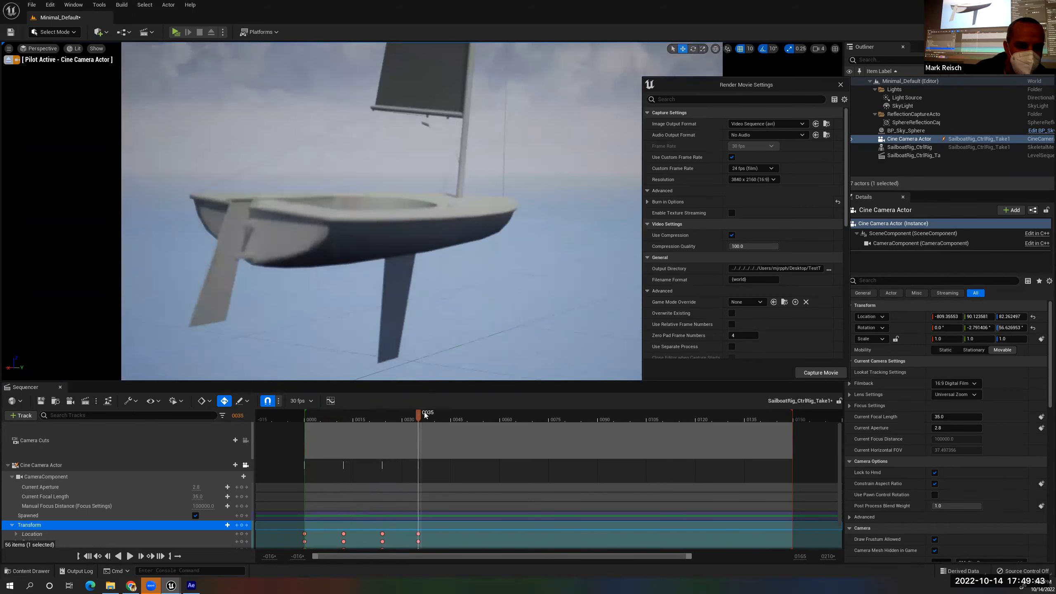
pyautogui.moveTo(424, 414)
pyautogui.mouseDown()
pyautogui.moveTo(288, 410)
pyautogui.moveTo(482, 422)
pyautogui.moveTo(311, 420)
pyautogui.moveTo(408, 423)
pyautogui.mouseUp()
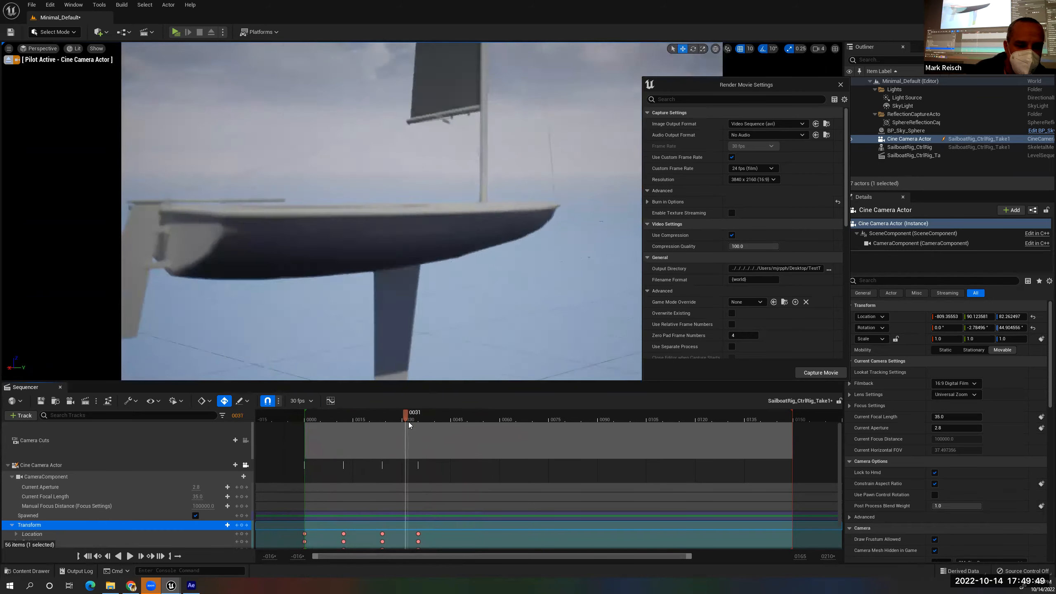
# Capture the movie, saving Minimal_Default and SailboatRig_CtrlRig_Take1 when asked, and scrub the sequence back to frame 15
pyautogui.click(818, 373)
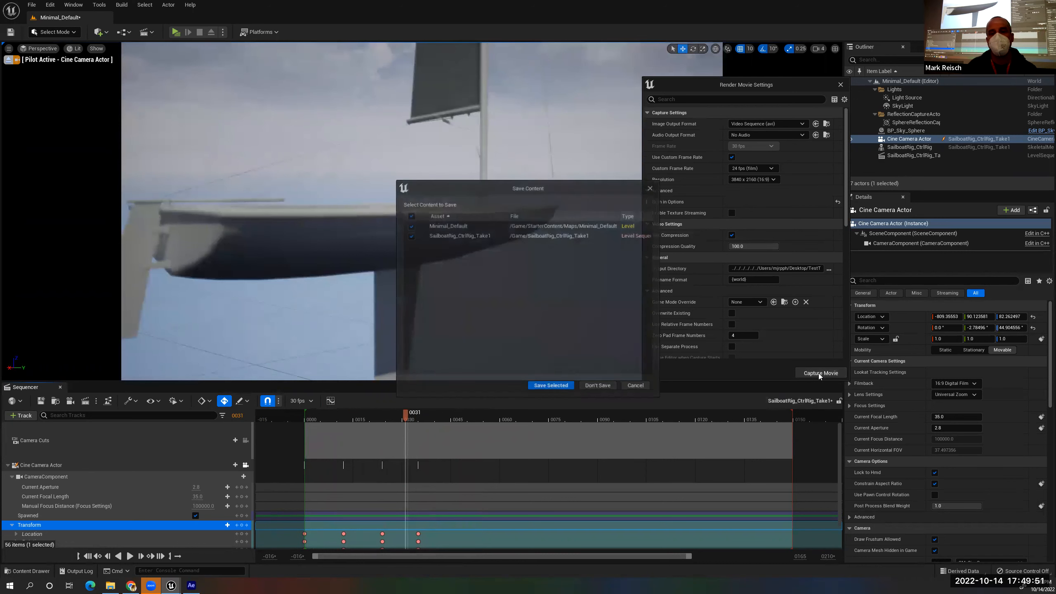
pyautogui.click(547, 384)
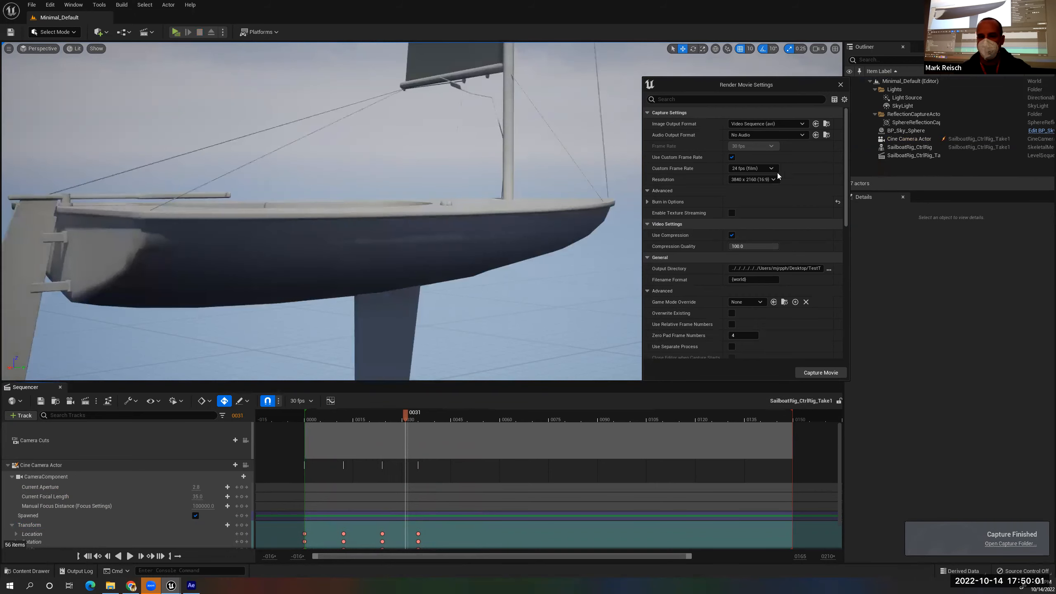
pyautogui.moveTo(463, 417); pyautogui.dragTo(349, 411)
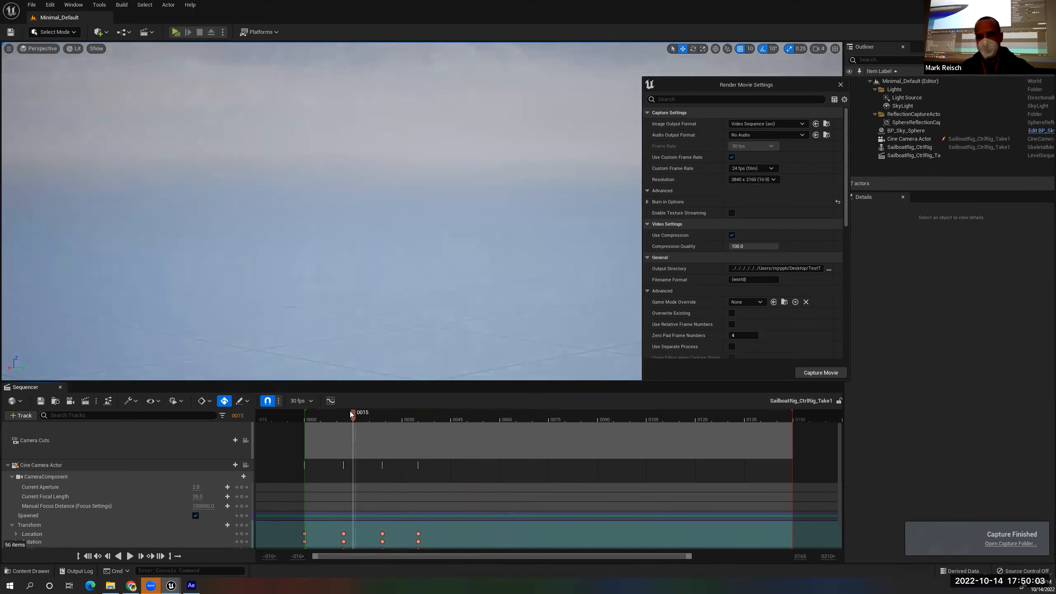
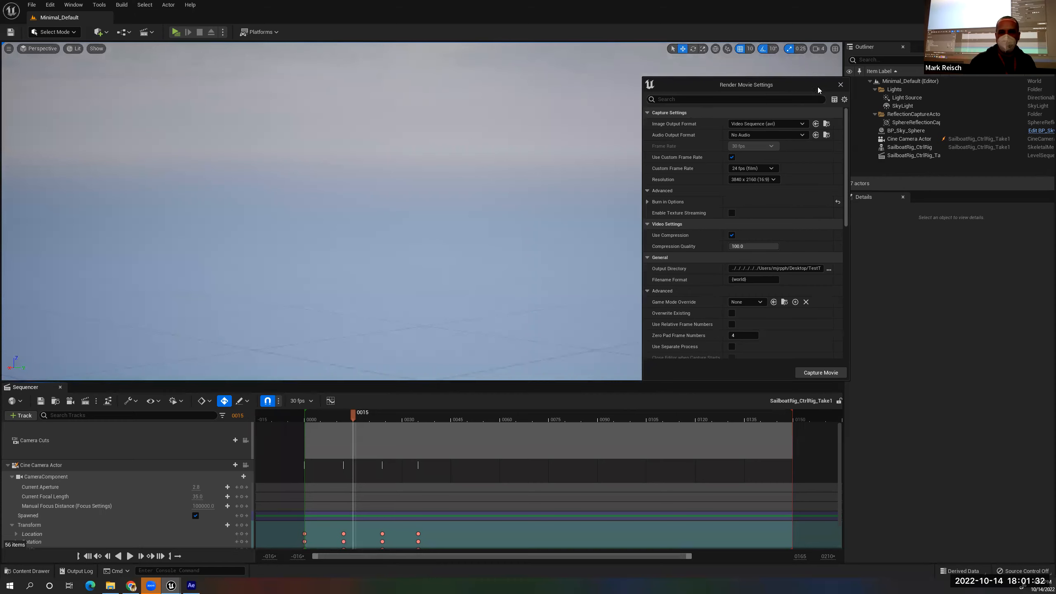
# Close the movie render settings, quit After Effects without saving the untitled project, and minimize the calendar browser window
pyautogui.click(841, 85)
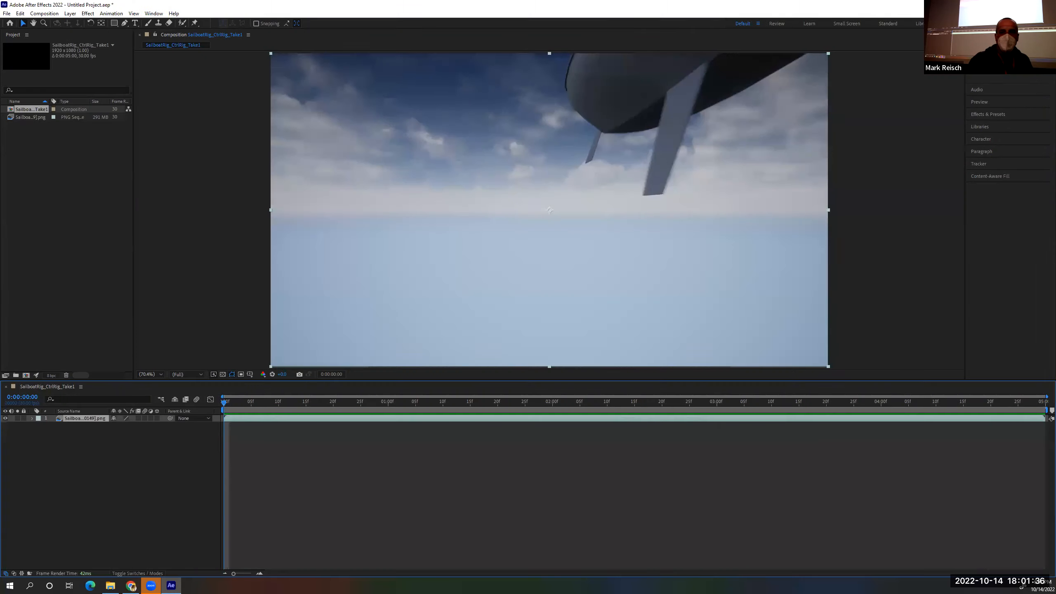
pyautogui.click(1047, 4)
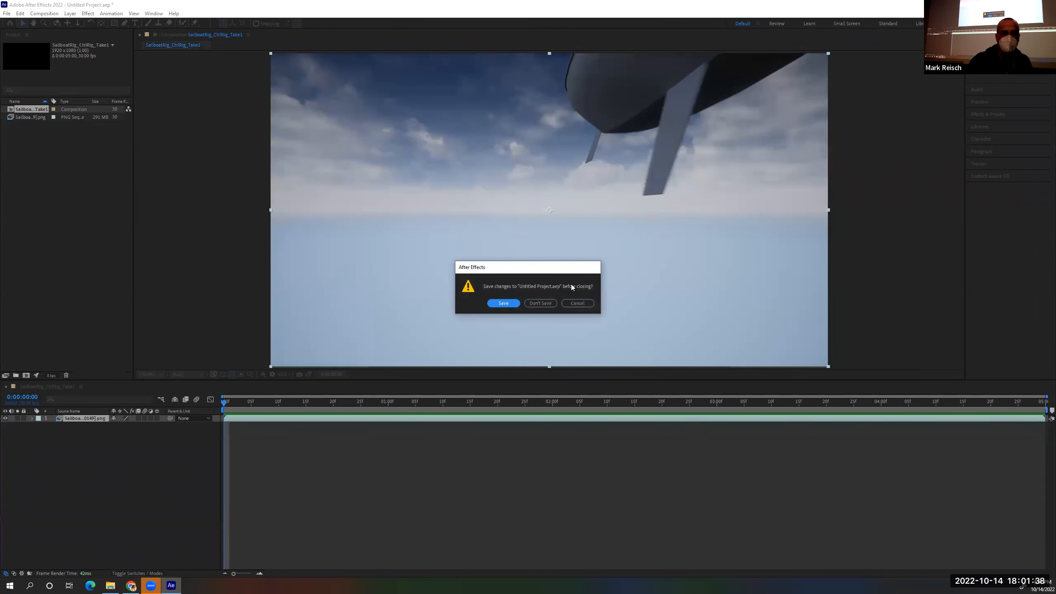
pyautogui.click(549, 303)
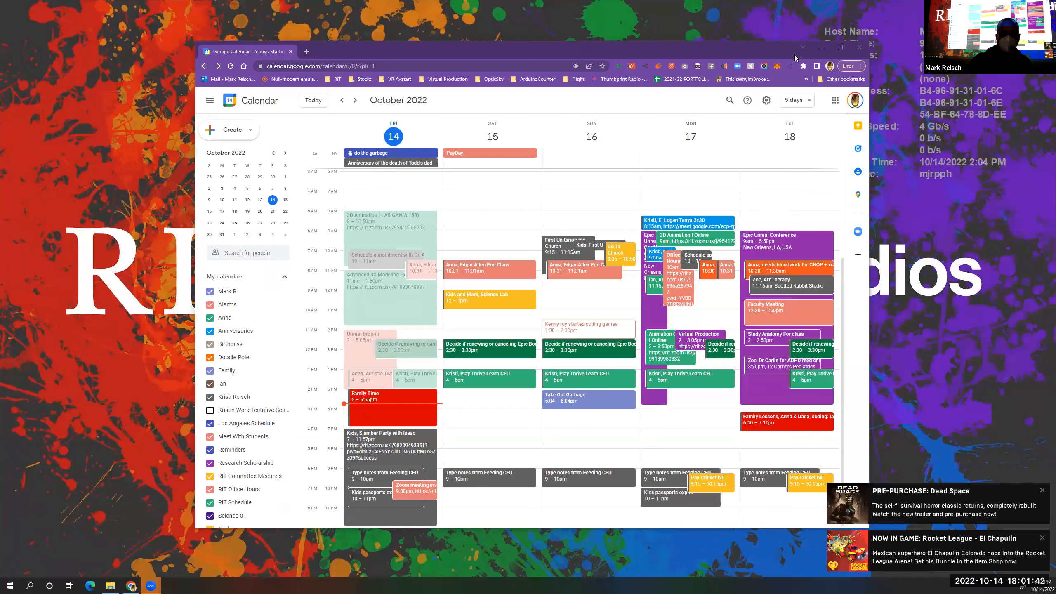
pyautogui.click(819, 49)
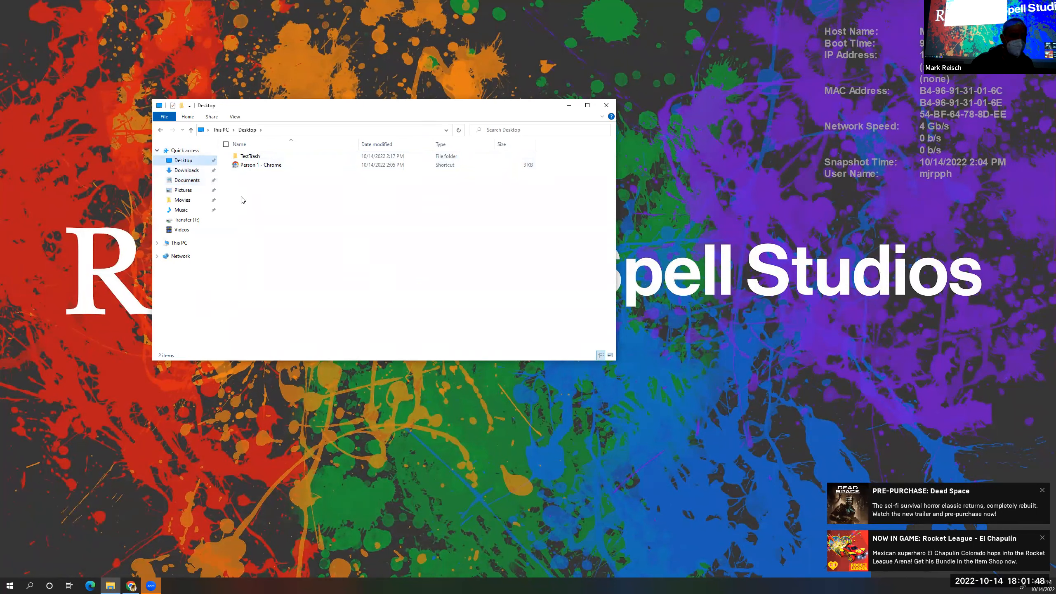
# In File Explorer, open the TestTrash folder on the Desktop and go through its project file and subfolders
pyautogui.click(245, 156)
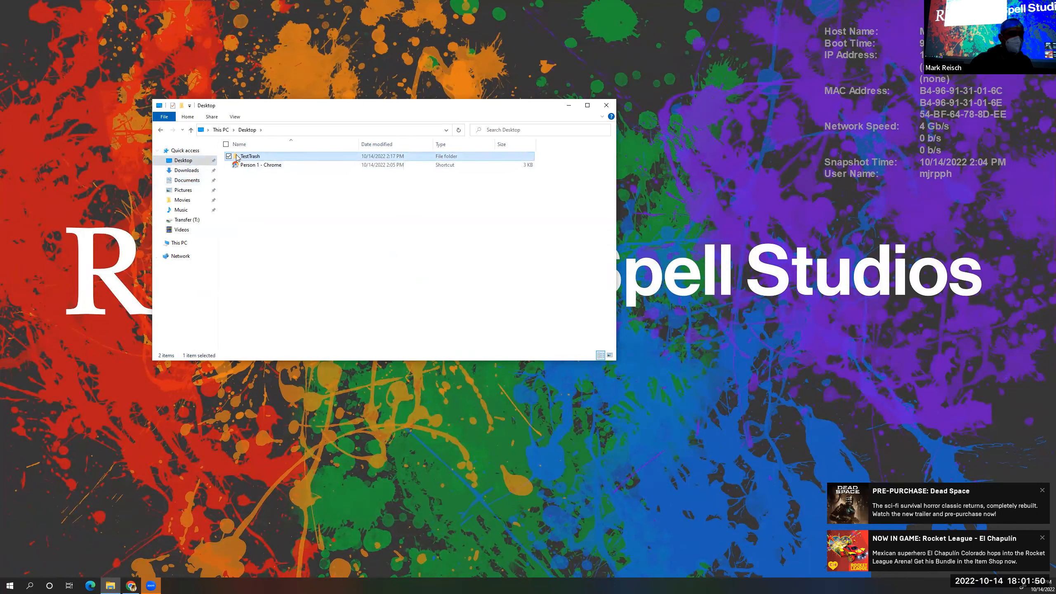
pyautogui.doubleClick(238, 157)
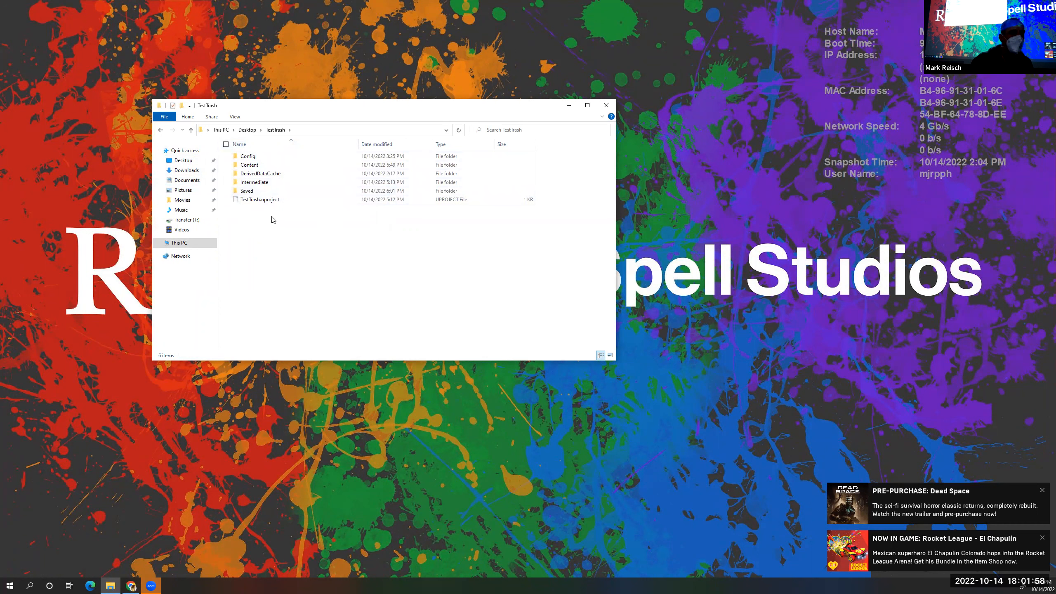
pyautogui.click(250, 201)
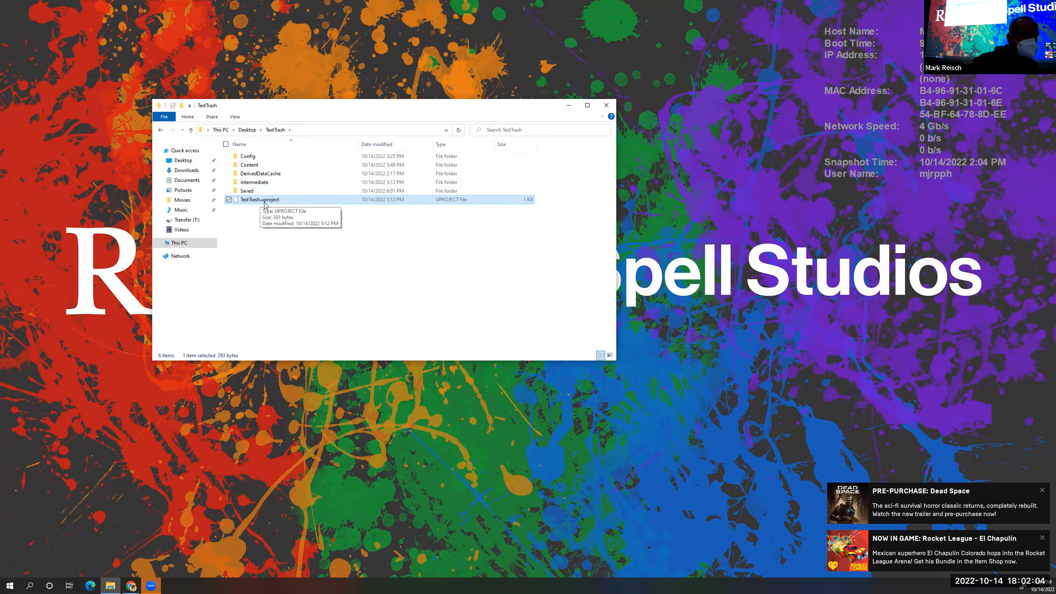
pyautogui.click(255, 200)
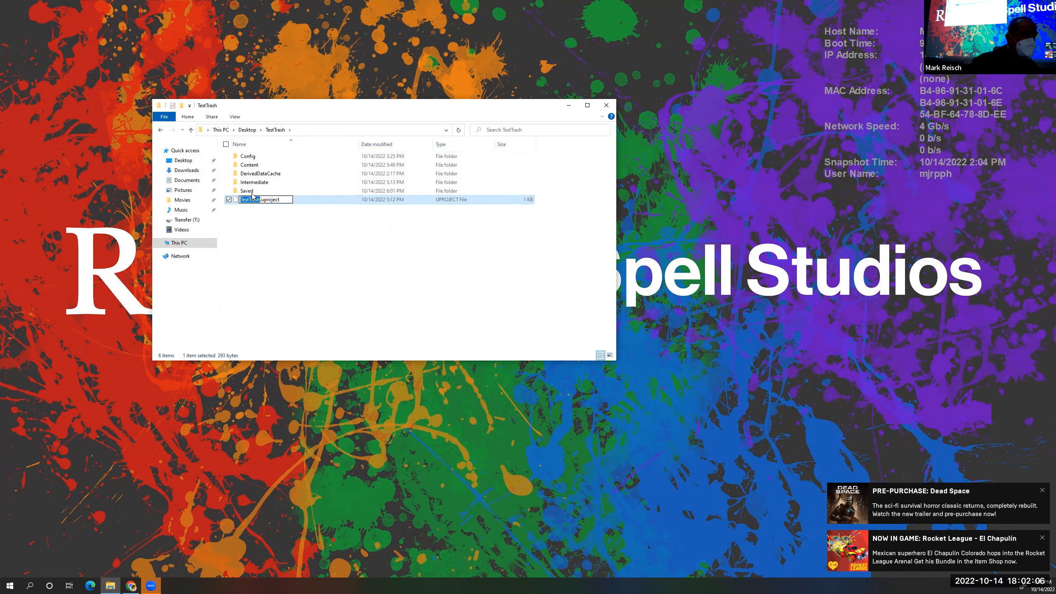
pyautogui.click(252, 191)
pyautogui.click(252, 182)
pyautogui.click(252, 173)
pyautogui.click(251, 164)
pyautogui.click(251, 156)
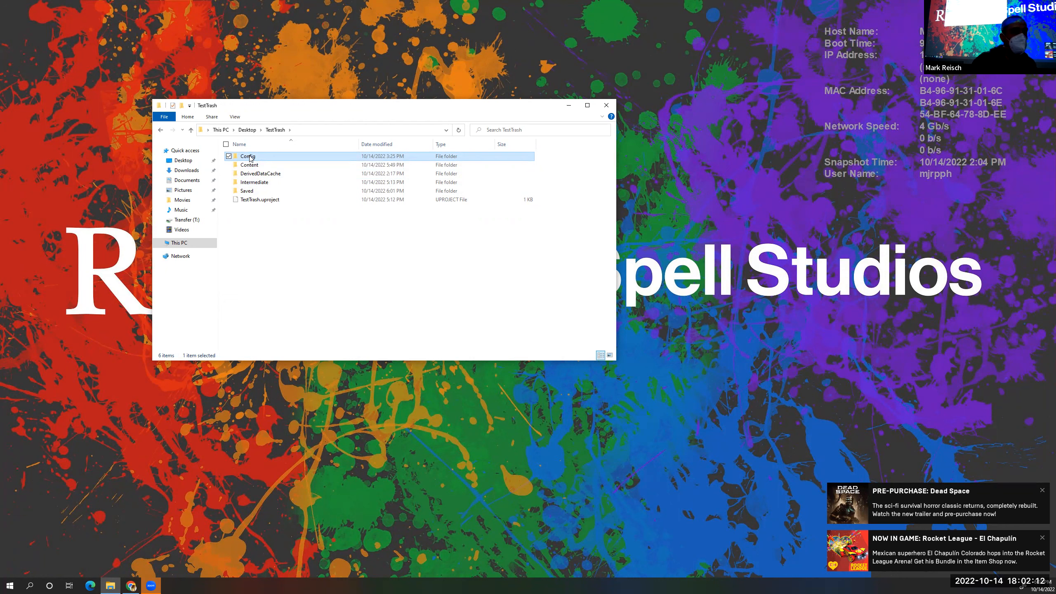
# Look through the project's Content folder and its Rig subfolder, including the take asset, and return to TestTrash
pyautogui.moveTo(255, 167)
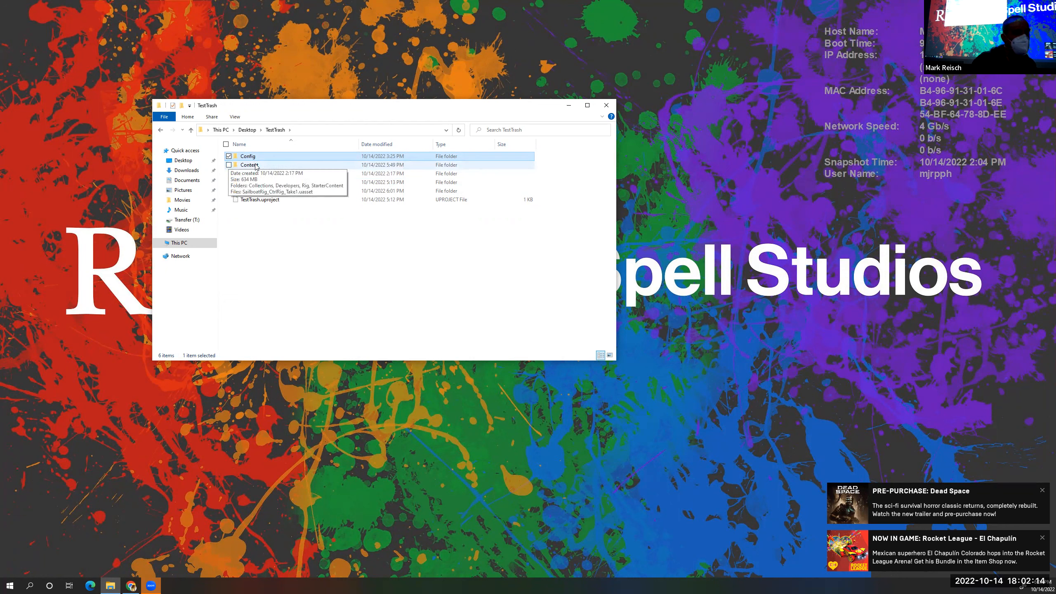
pyautogui.click(255, 167)
pyautogui.doubleClick(249, 165)
pyautogui.doubleClick(263, 174)
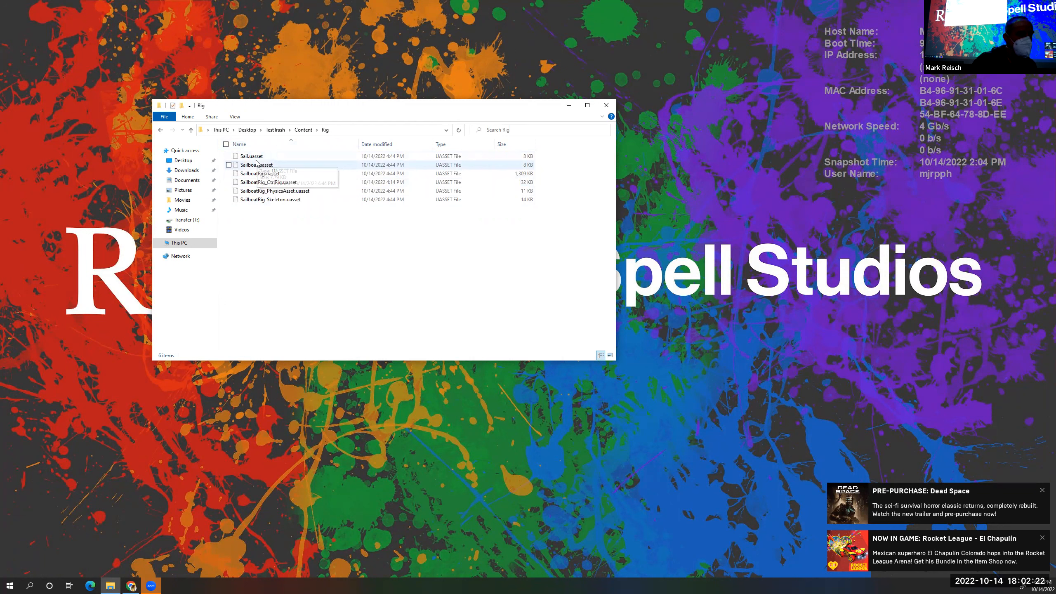
pyautogui.click(191, 130)
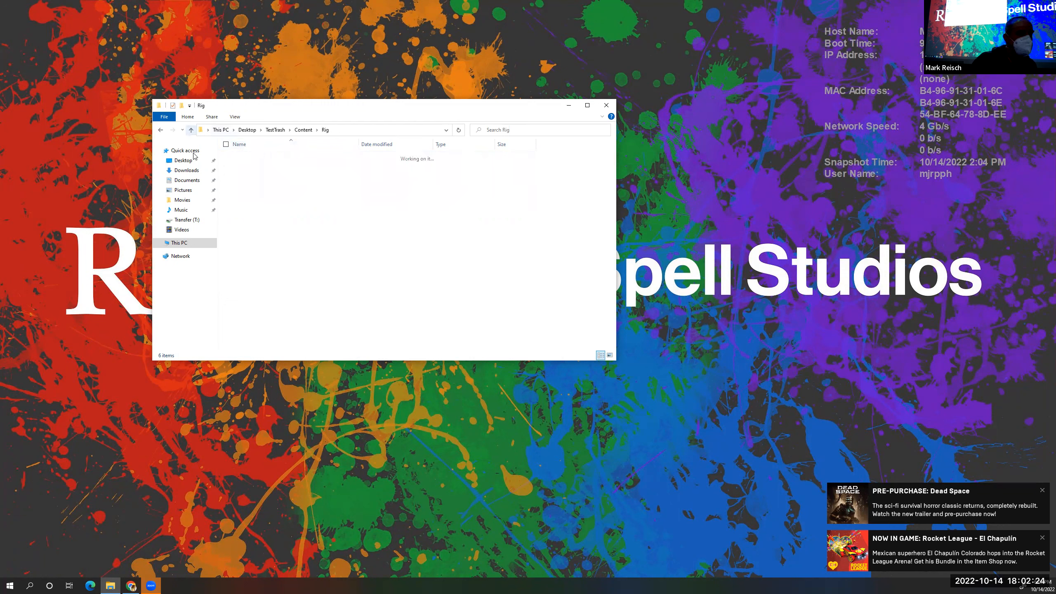
pyautogui.click(260, 182)
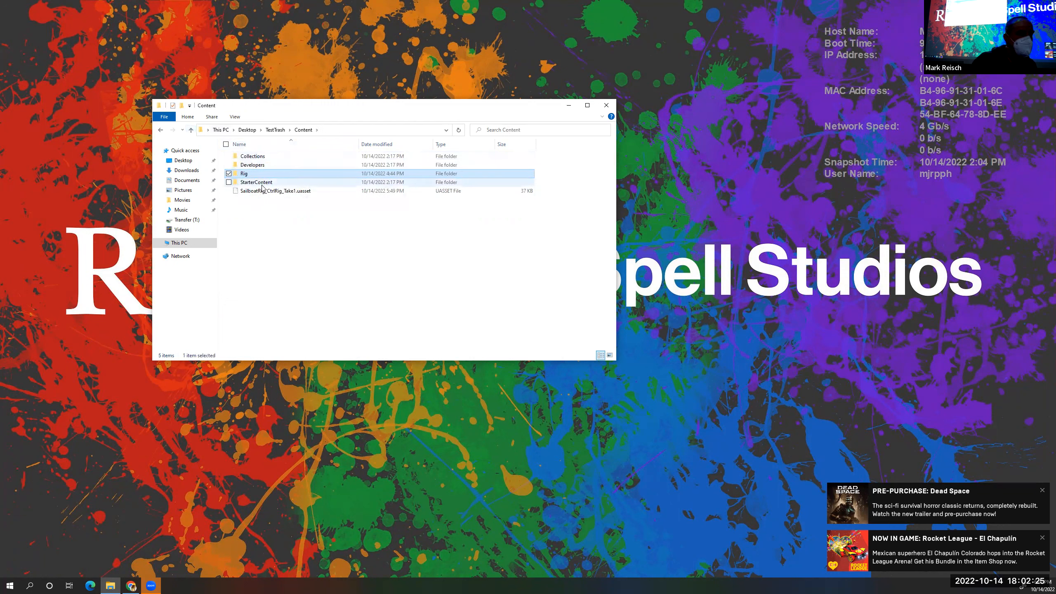
pyautogui.click(259, 157)
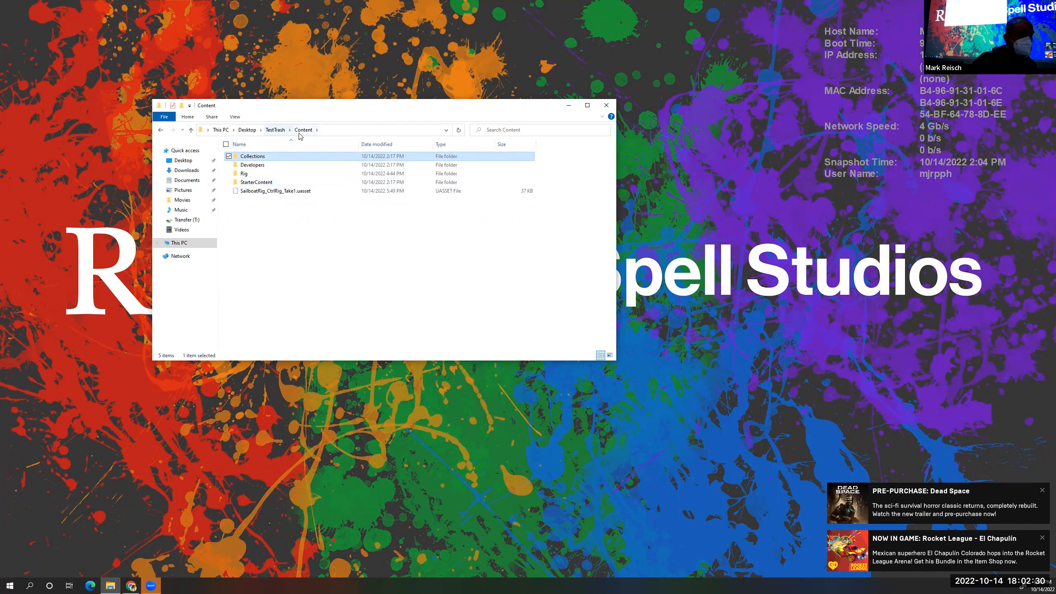
pyautogui.click(274, 190)
pyautogui.click(275, 130)
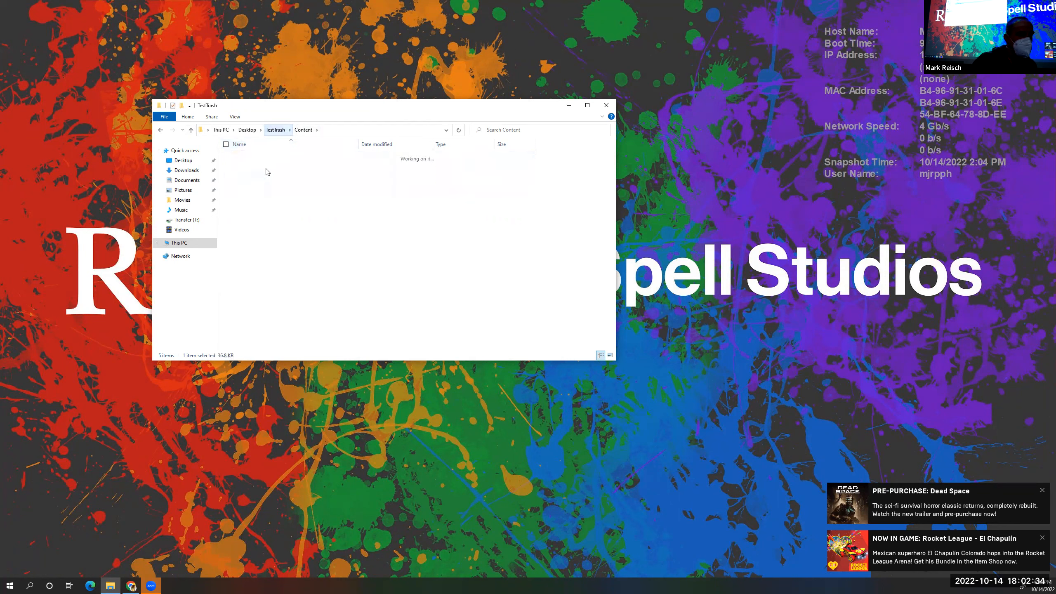
# Compress the whole TestTrash folder on the Desktop into TestTrash.7z with 7-Zip
pyautogui.moveTo(272, 219); pyautogui.dragTo(242, 157)
pyautogui.click(247, 129)
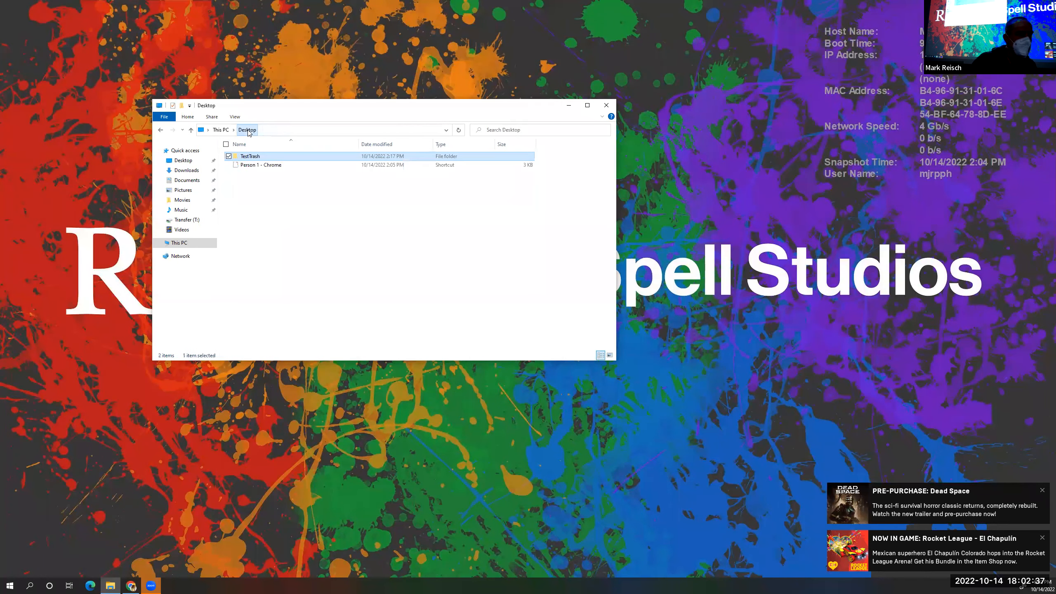
pyautogui.rightClick(256, 159)
pyautogui.click(235, 158)
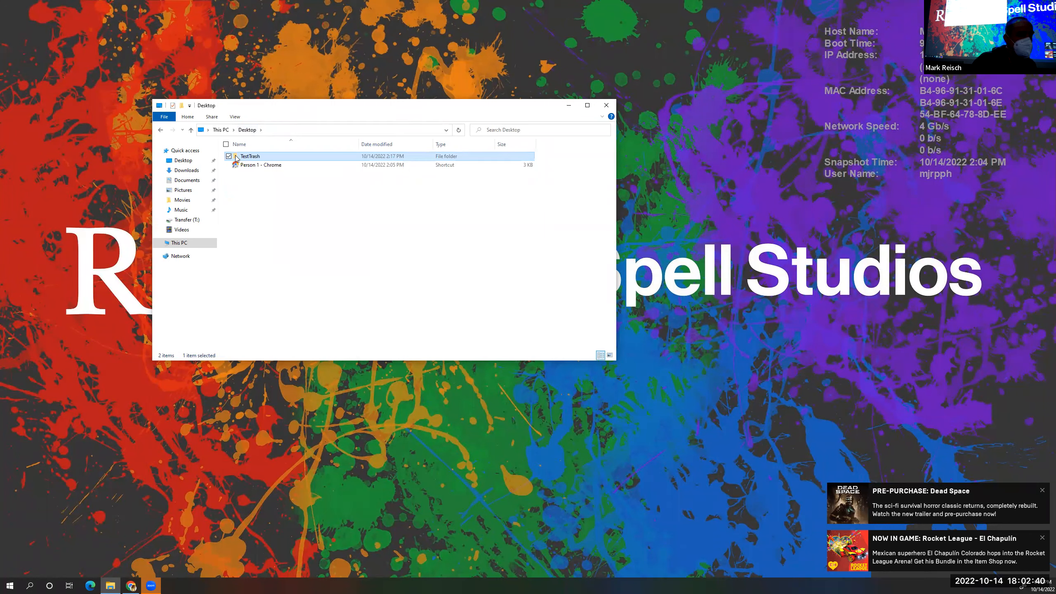
pyautogui.rightClick(237, 157)
pyautogui.moveTo(324, 240)
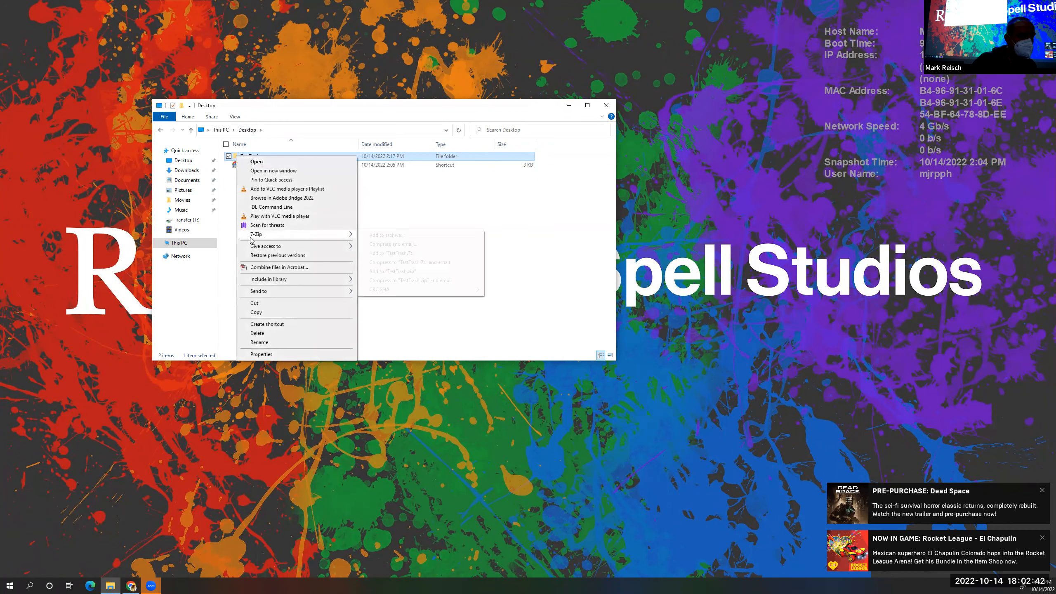
pyautogui.click(384, 253)
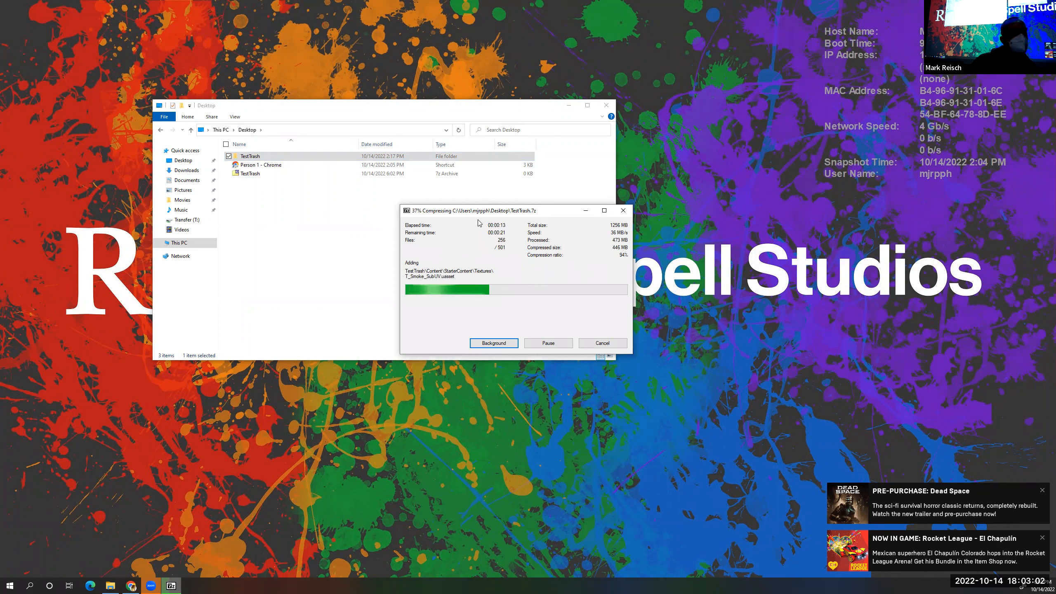
# Move the compression progress window clear of File Explorer and dismiss both game notifications
pyautogui.moveTo(479, 222); pyautogui.dragTo(698, 117)
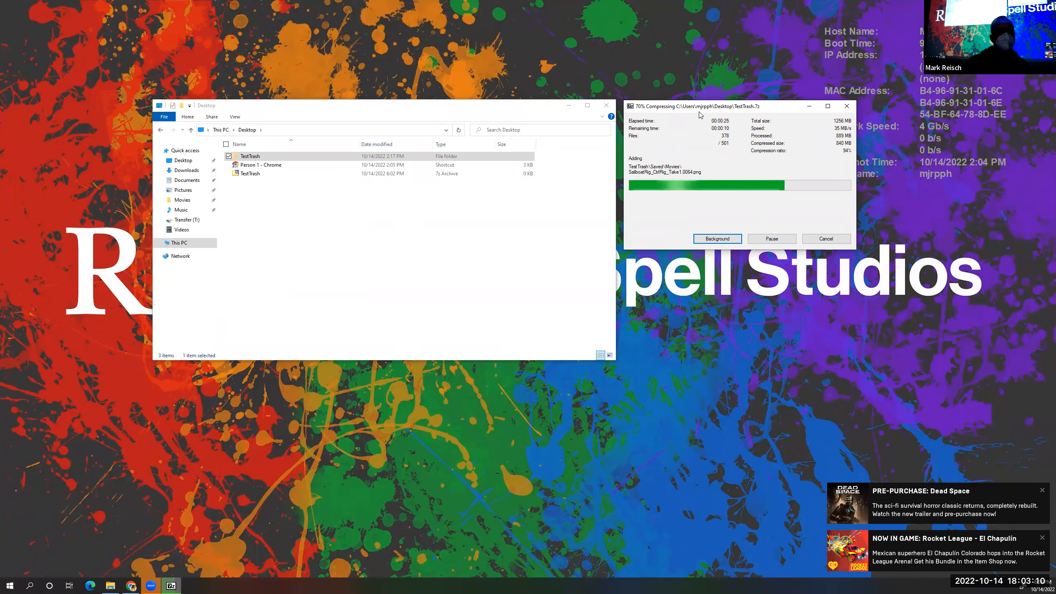
pyautogui.moveTo(697, 98); pyautogui.dragTo(694, 85)
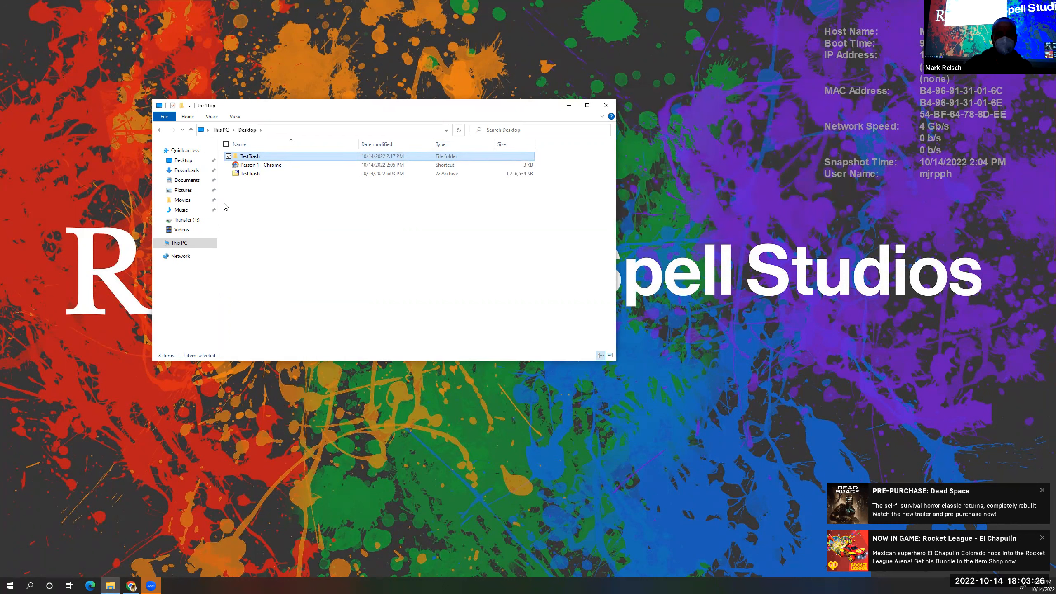
pyautogui.click(1043, 492)
pyautogui.click(1041, 540)
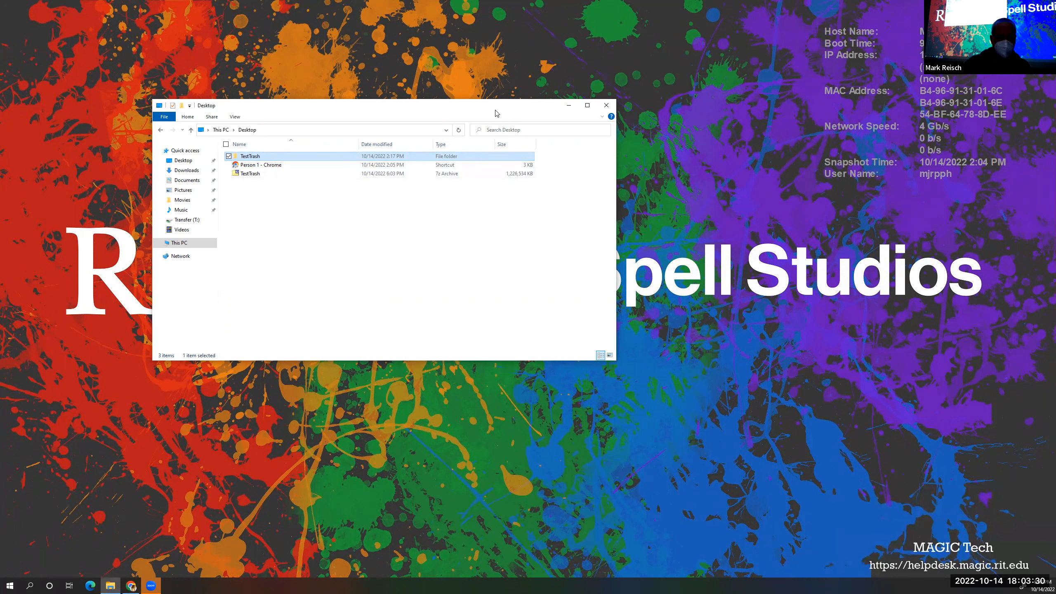
pyautogui.moveTo(495, 108); pyautogui.dragTo(575, 110)
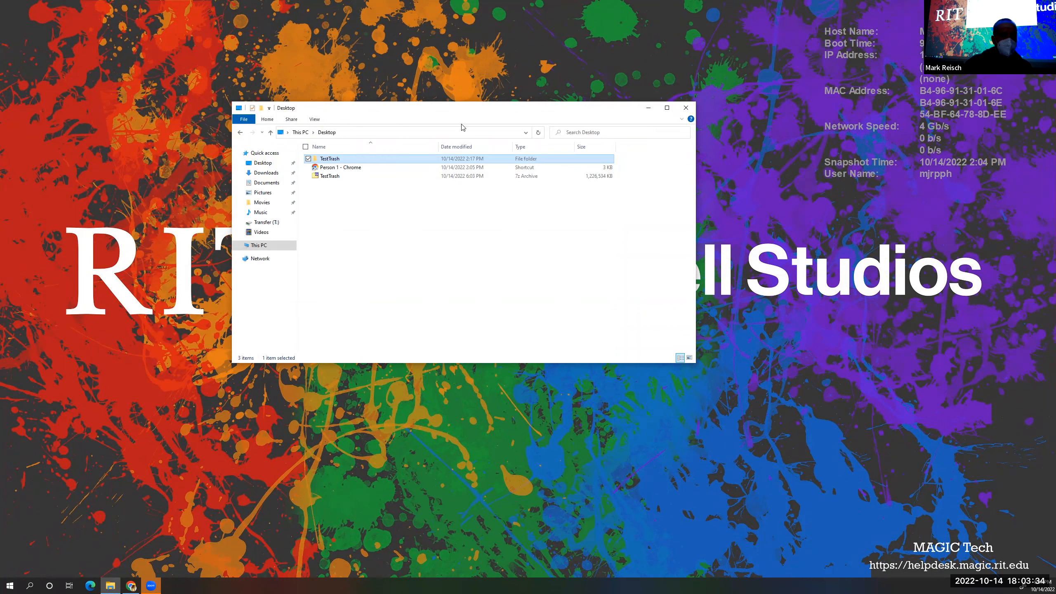
pyautogui.moveTo(363, 109); pyautogui.dragTo(461, 128)
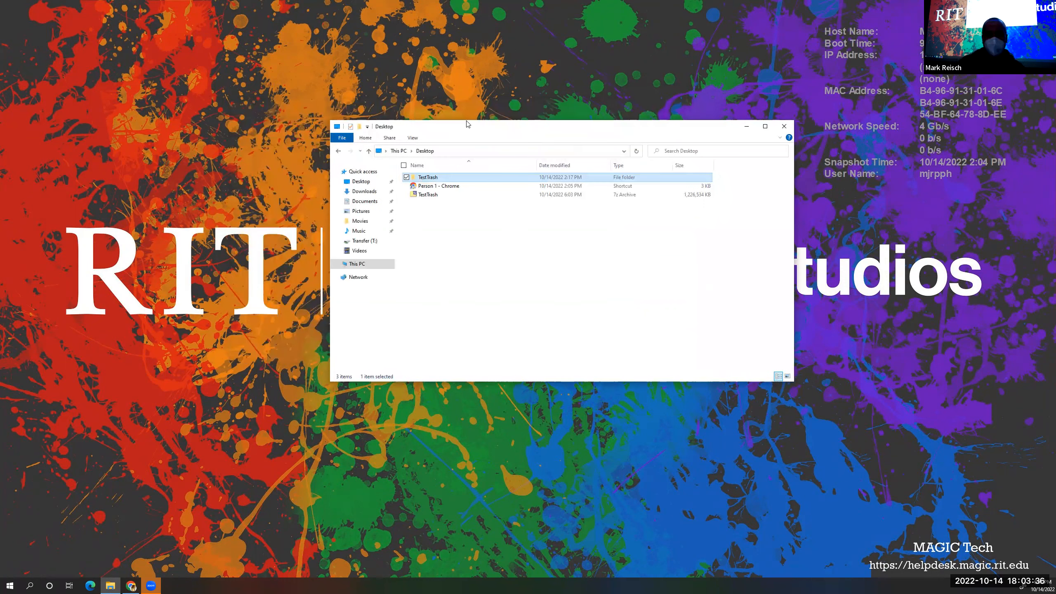
pyautogui.moveTo(458, 125); pyautogui.dragTo(452, 123)
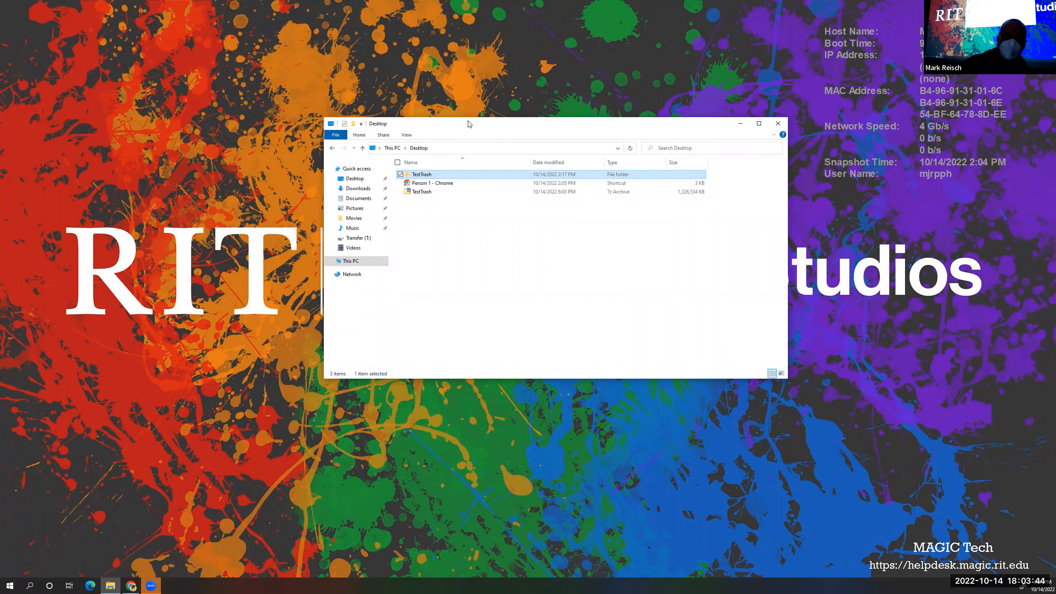
pyautogui.moveTo(469, 125); pyautogui.dragTo(434, 123)
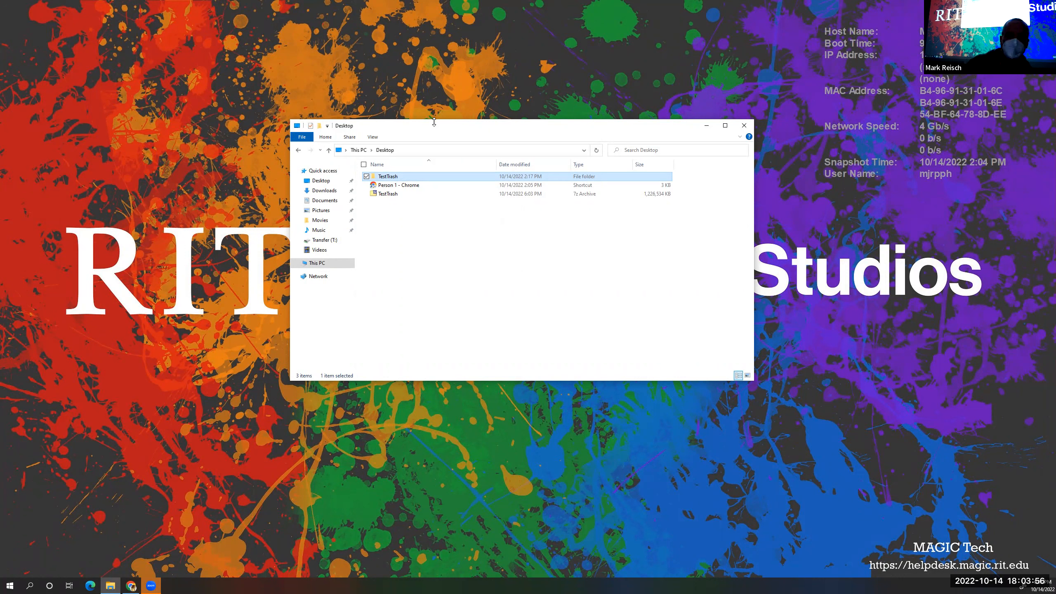
pyautogui.moveTo(480, 129); pyautogui.dragTo(499, 126)
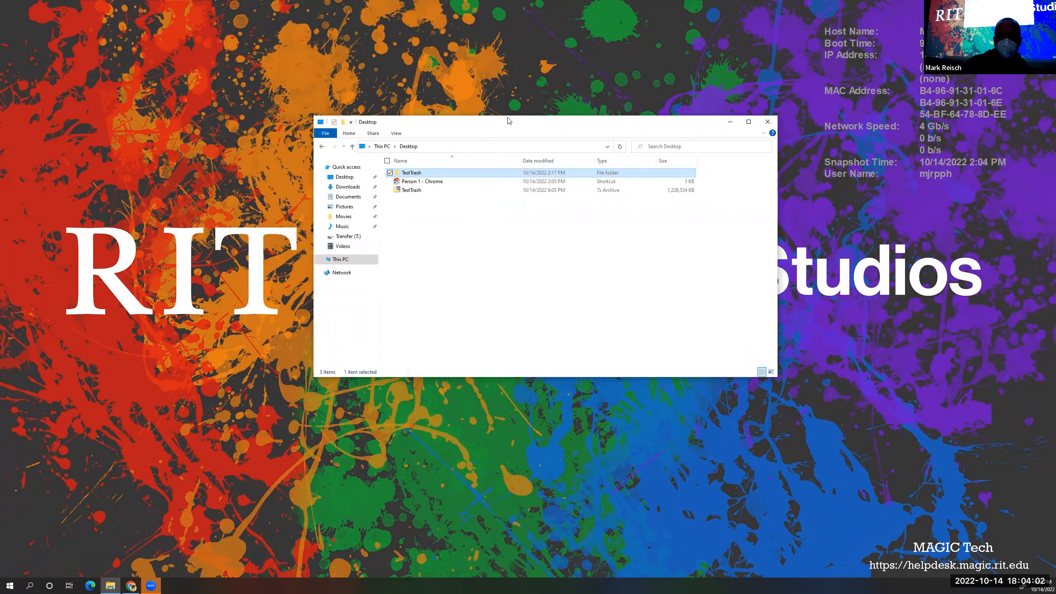
pyautogui.moveTo(508, 119); pyautogui.dragTo(512, 113)
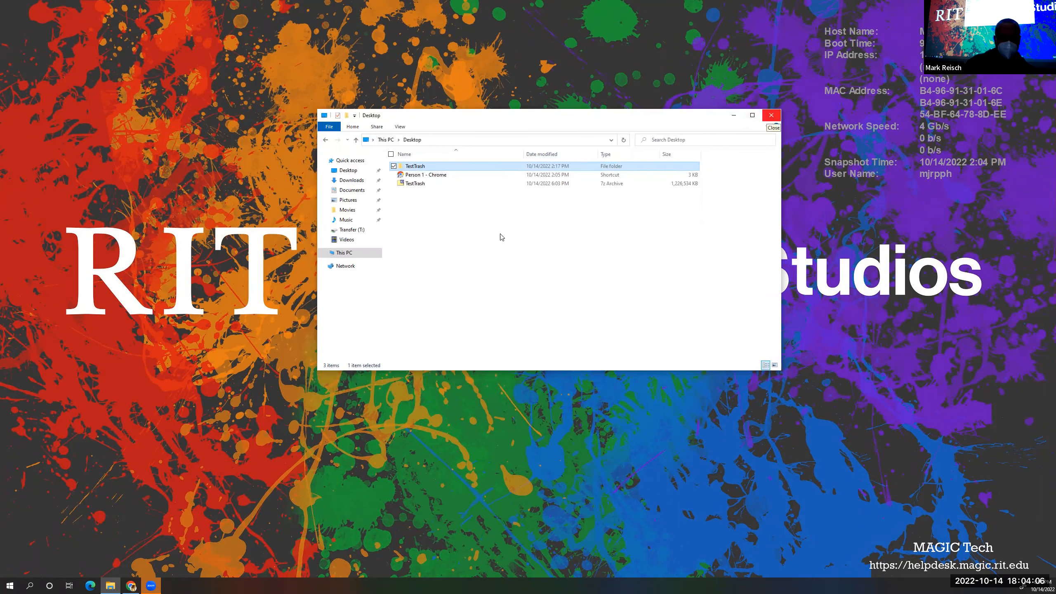
# Bring File Explorer back up and open a second window of the Desktop folder
pyautogui.click(108, 585)
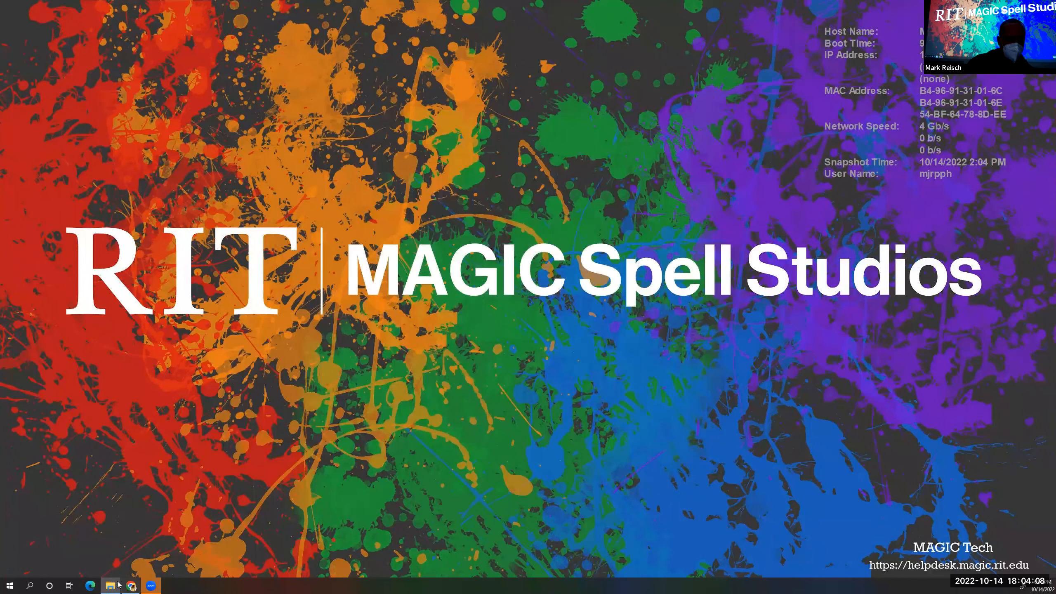
pyautogui.click(108, 584)
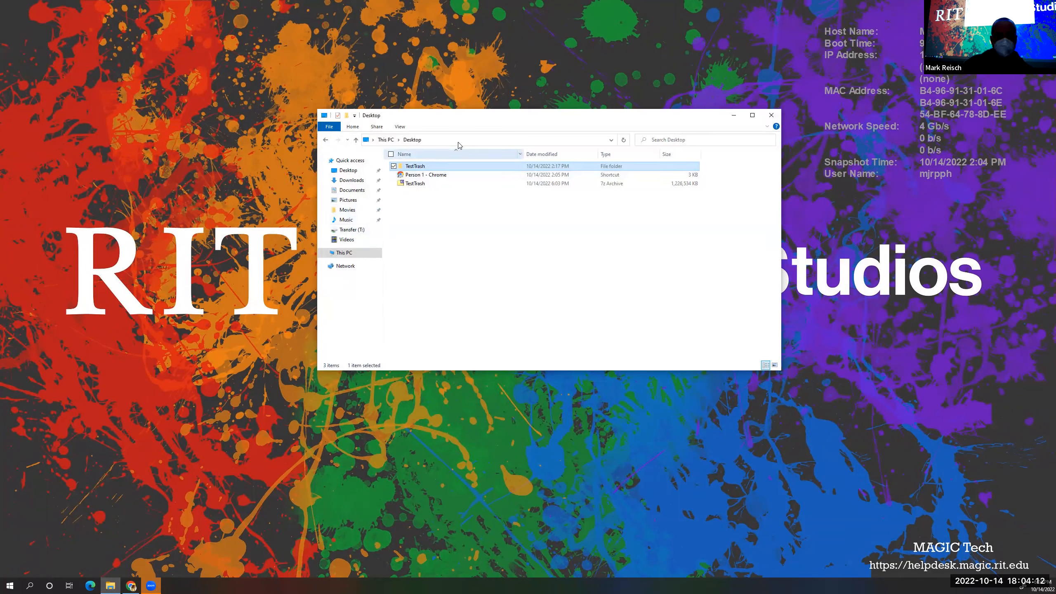
pyautogui.hotkey('ctrl', 'n')
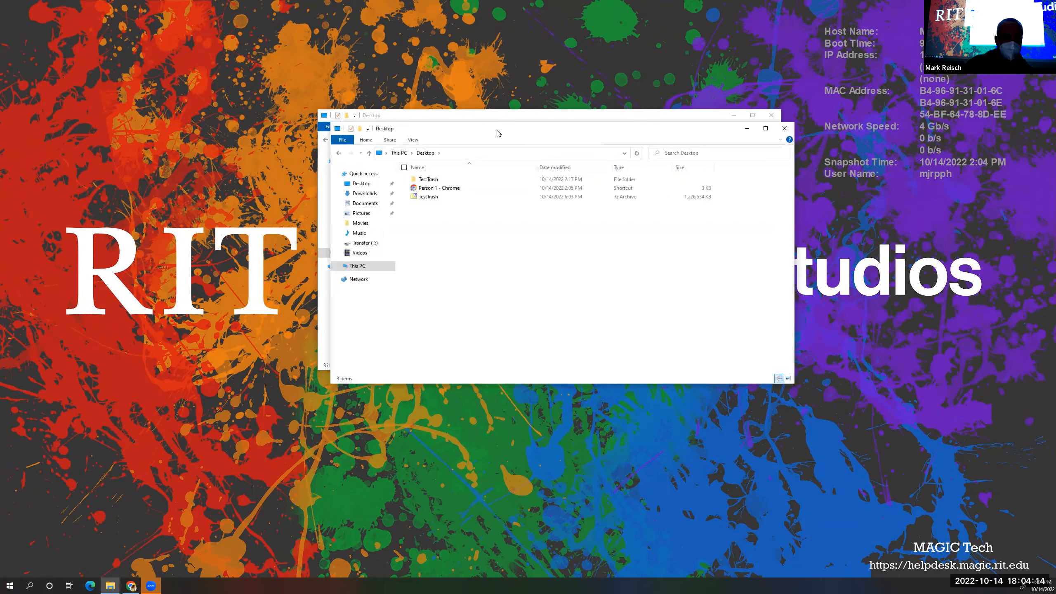
# Move the front Desktop window clear of the other one and look through the Transfer (T:) and The Rendershare (W:) network drives in it
pyautogui.moveTo(498, 134); pyautogui.dragTo(326, 262)
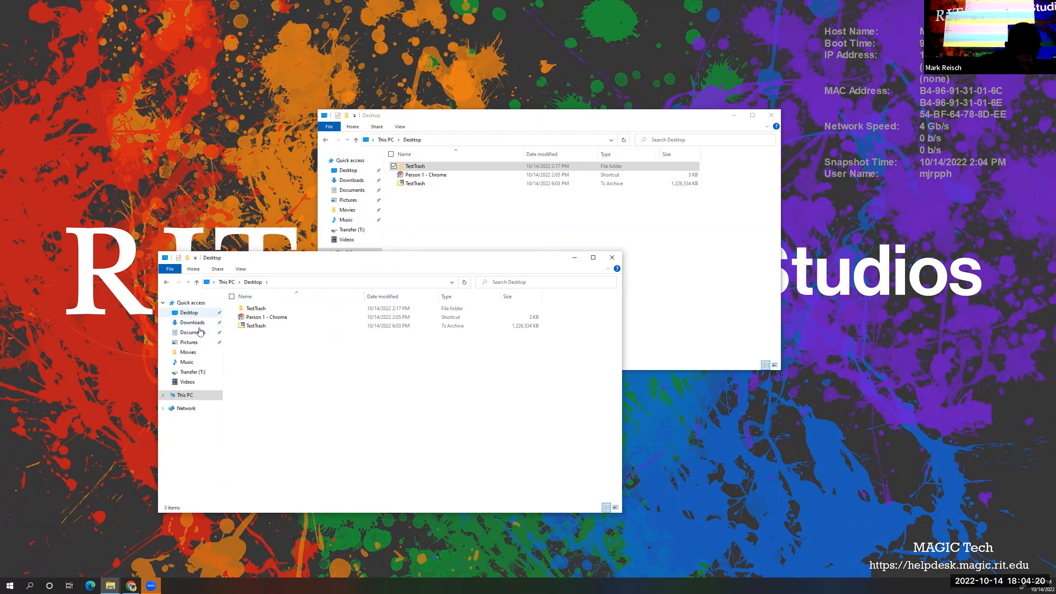
pyautogui.click(196, 376)
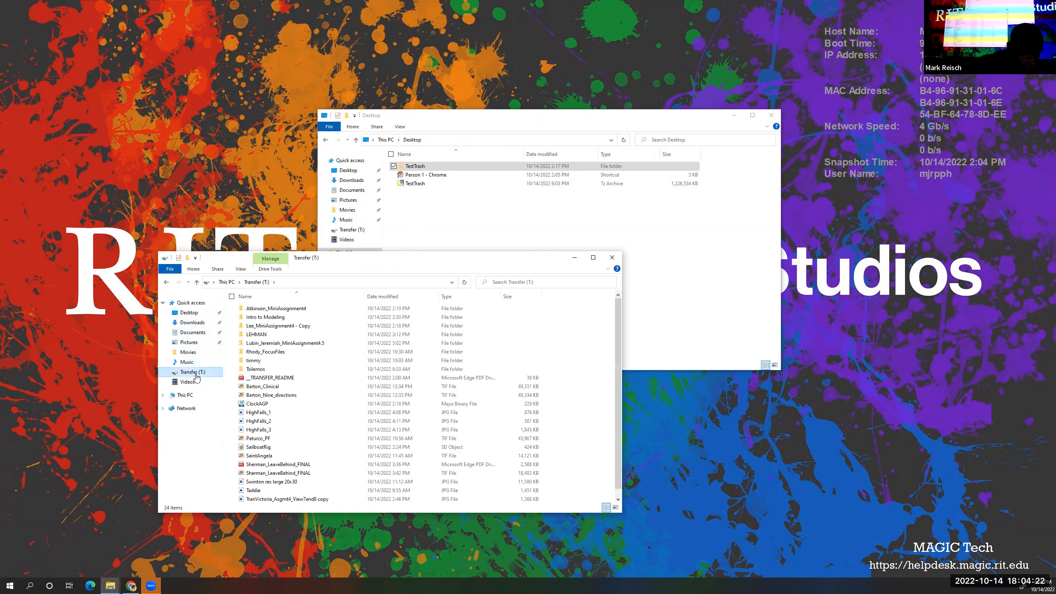
pyautogui.click(191, 396)
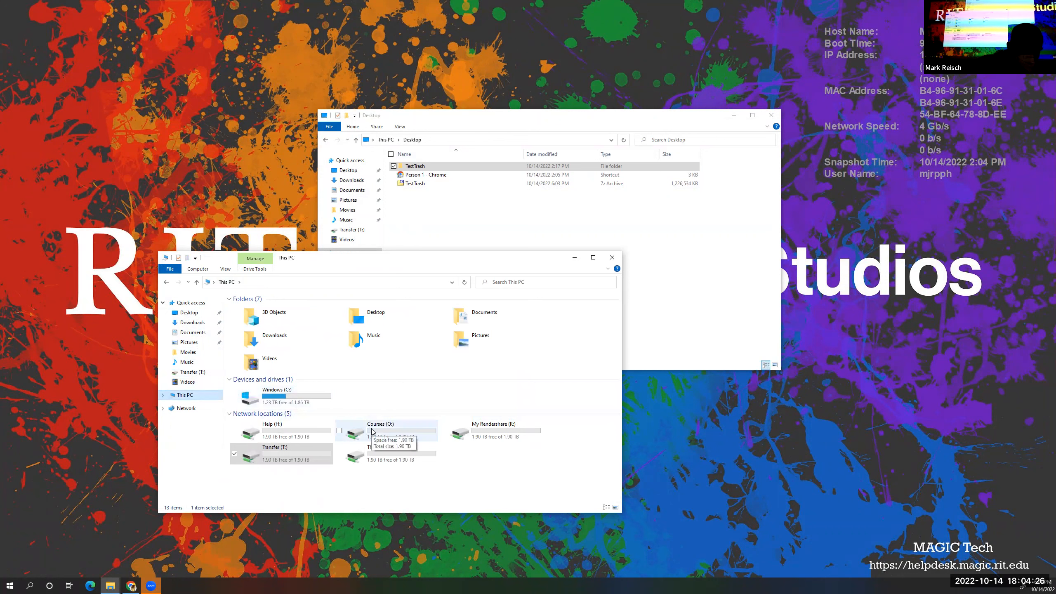
pyautogui.click(387, 456)
pyautogui.doubleClick(387, 456)
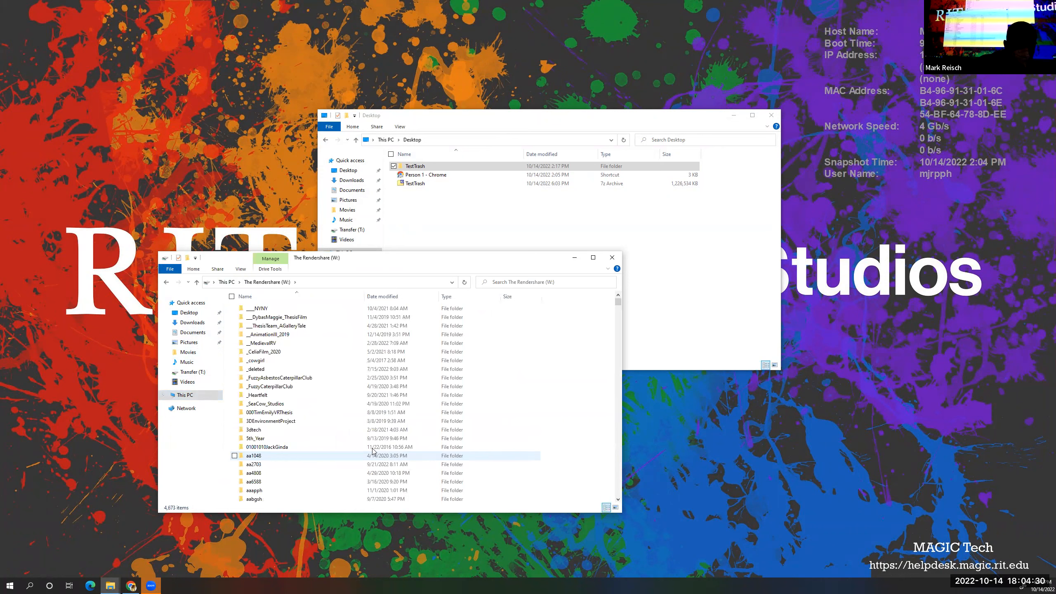
pyautogui.scroll(-2, 325, 413)
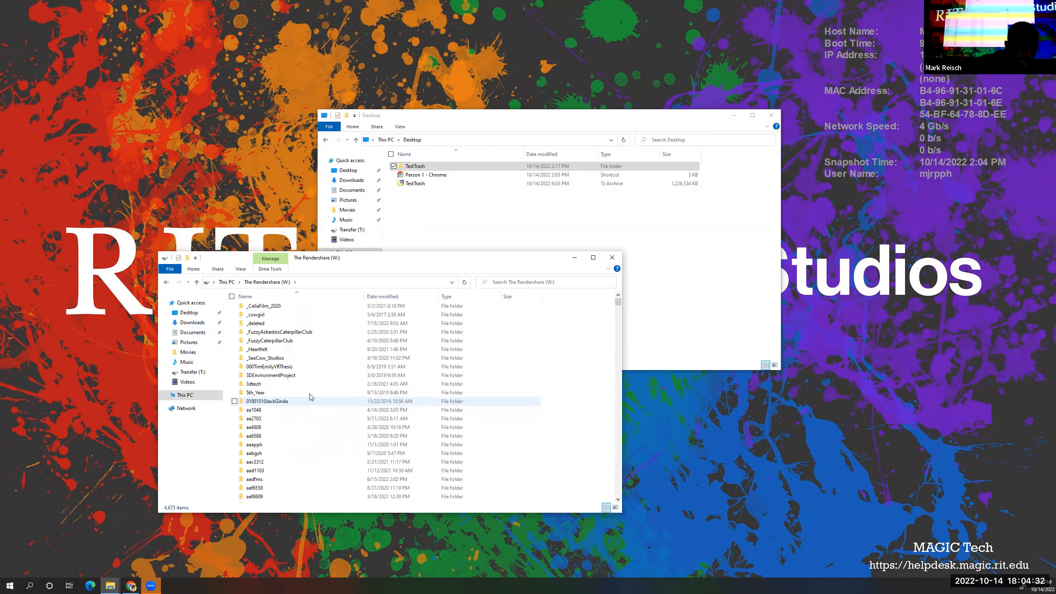
# Return to This PC and open the My Rendershare (R:) network drive
pyautogui.click(198, 284)
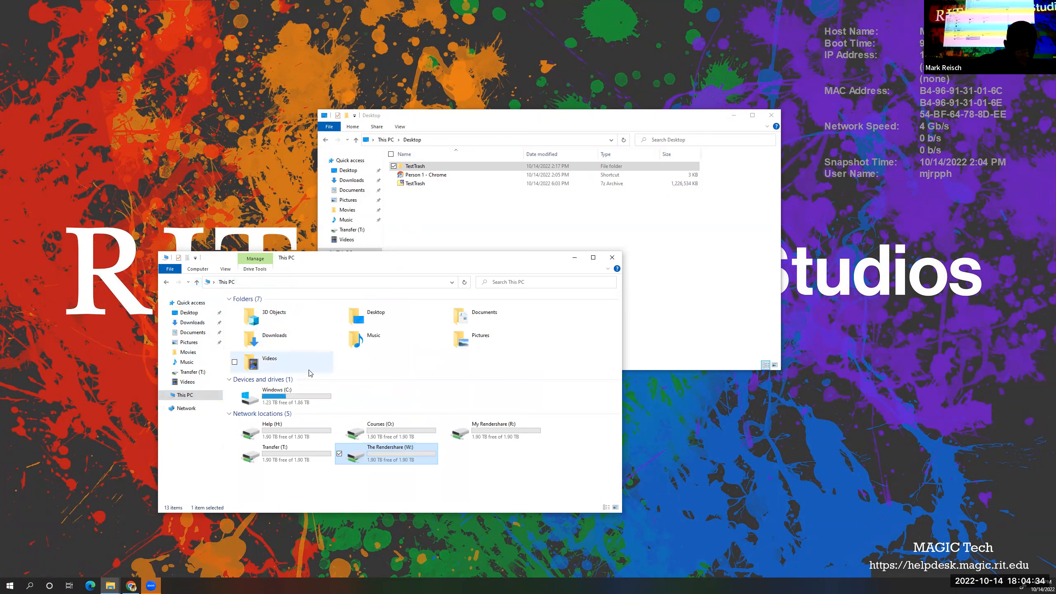
pyautogui.click(481, 425)
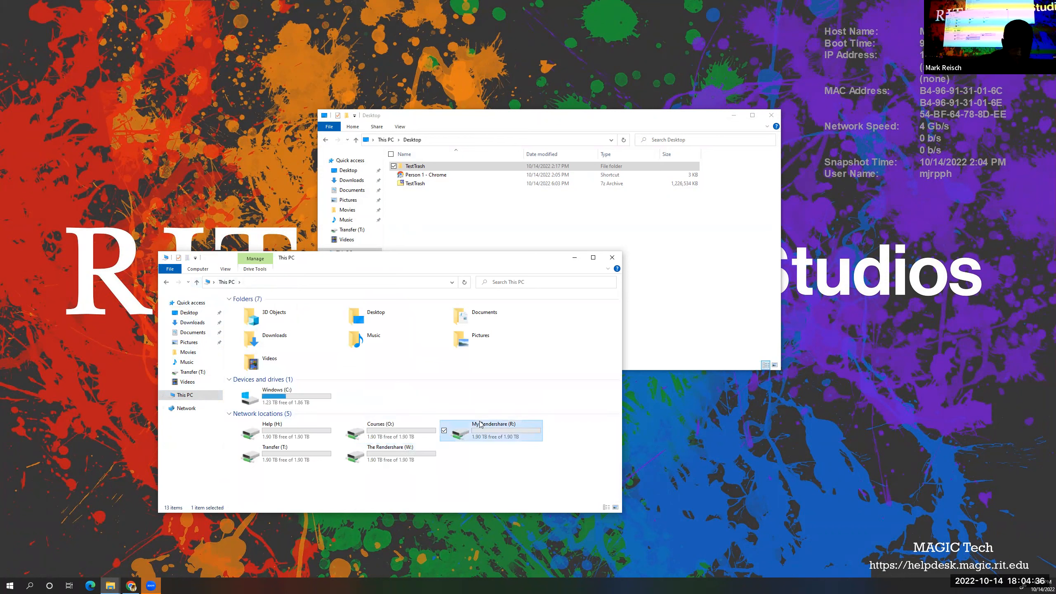
pyautogui.doubleClick(478, 425)
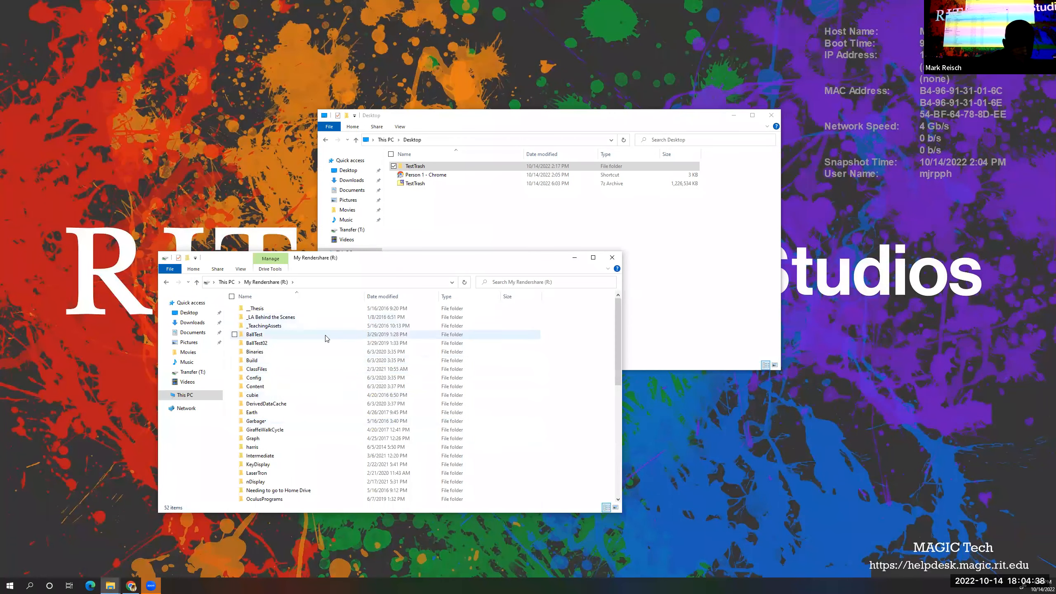
pyautogui.scroll(7, 325, 339)
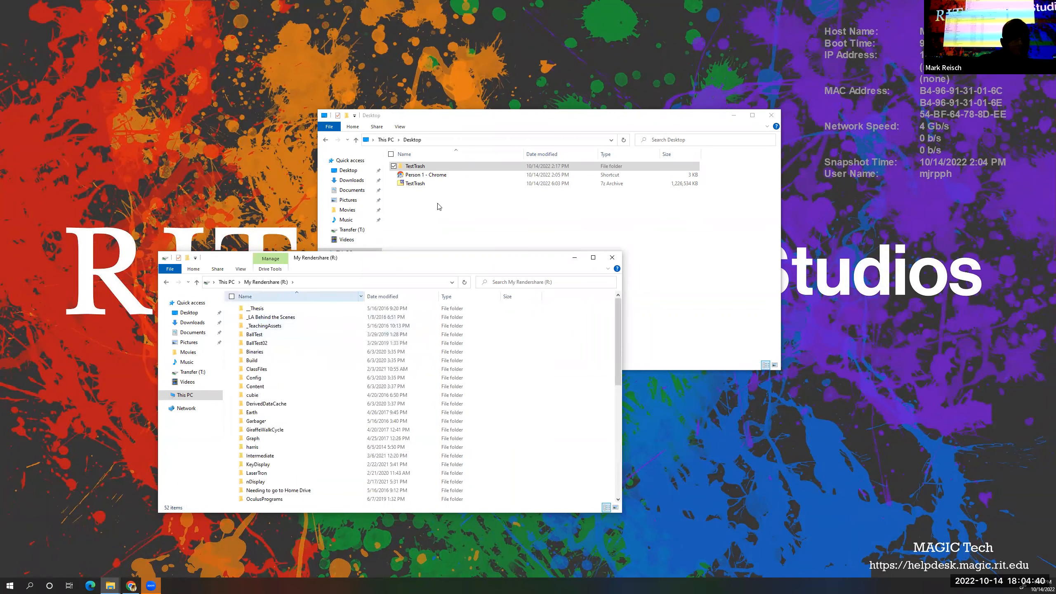
# Copy the TestTrash 7z archive from the Desktop to the My Rendershare (R:) drive
pyautogui.click(418, 185)
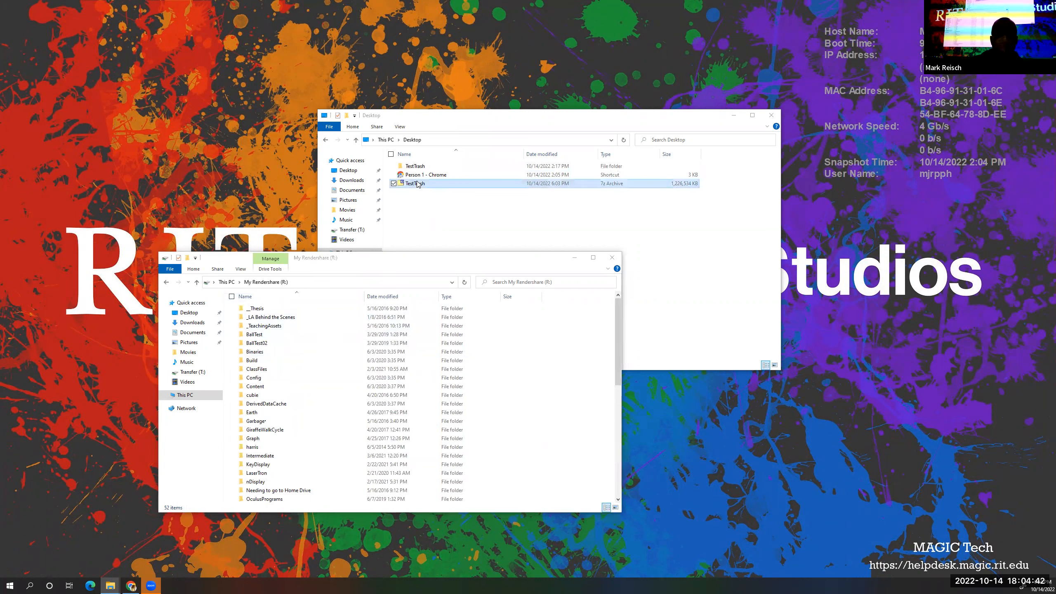
pyautogui.moveTo(418, 185); pyautogui.dragTo(372, 268)
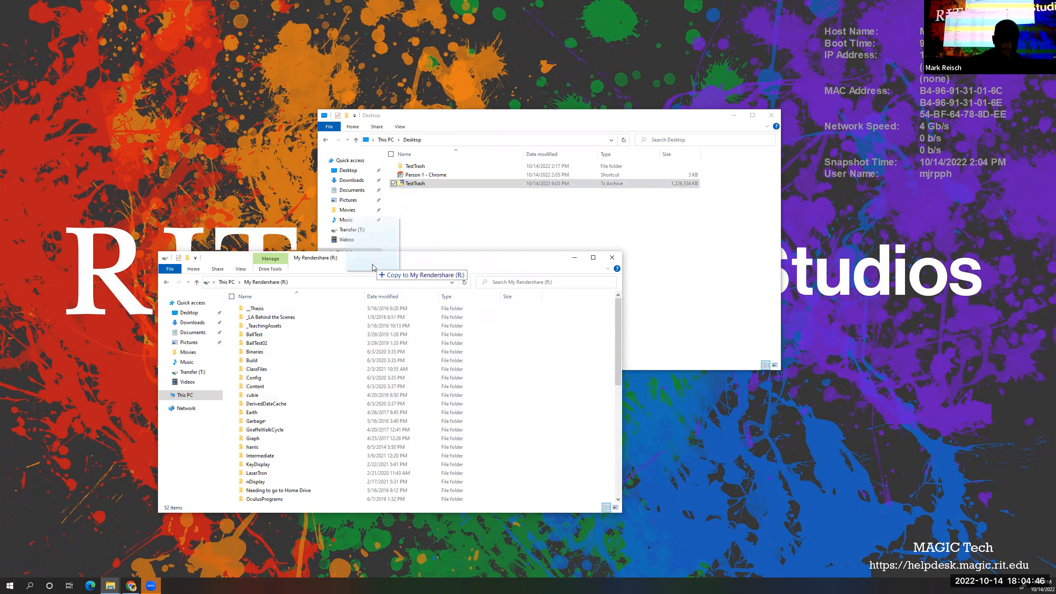
pyautogui.moveTo(373, 267); pyautogui.dragTo(374, 267)
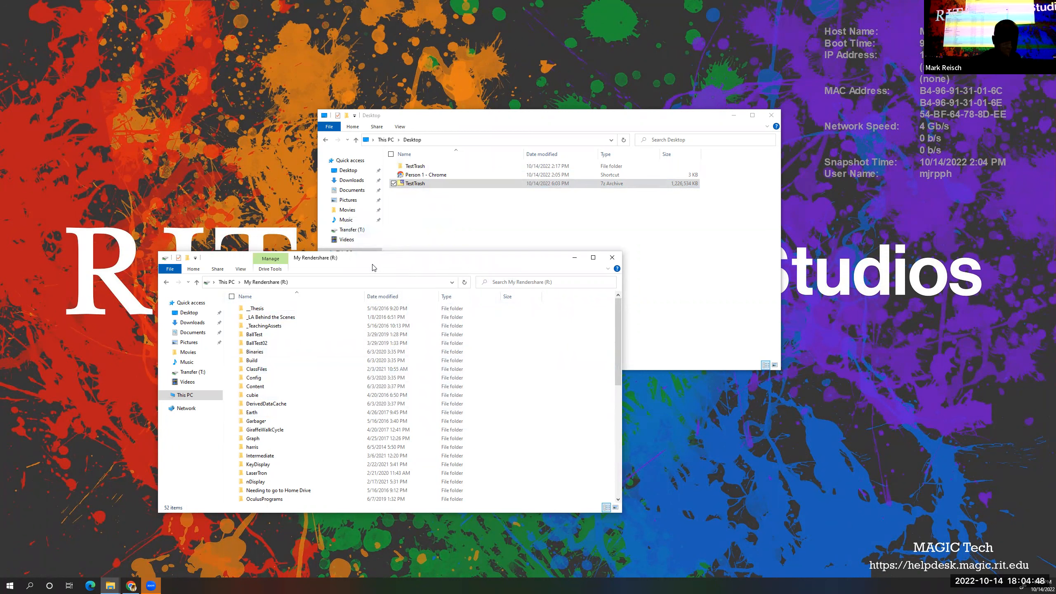